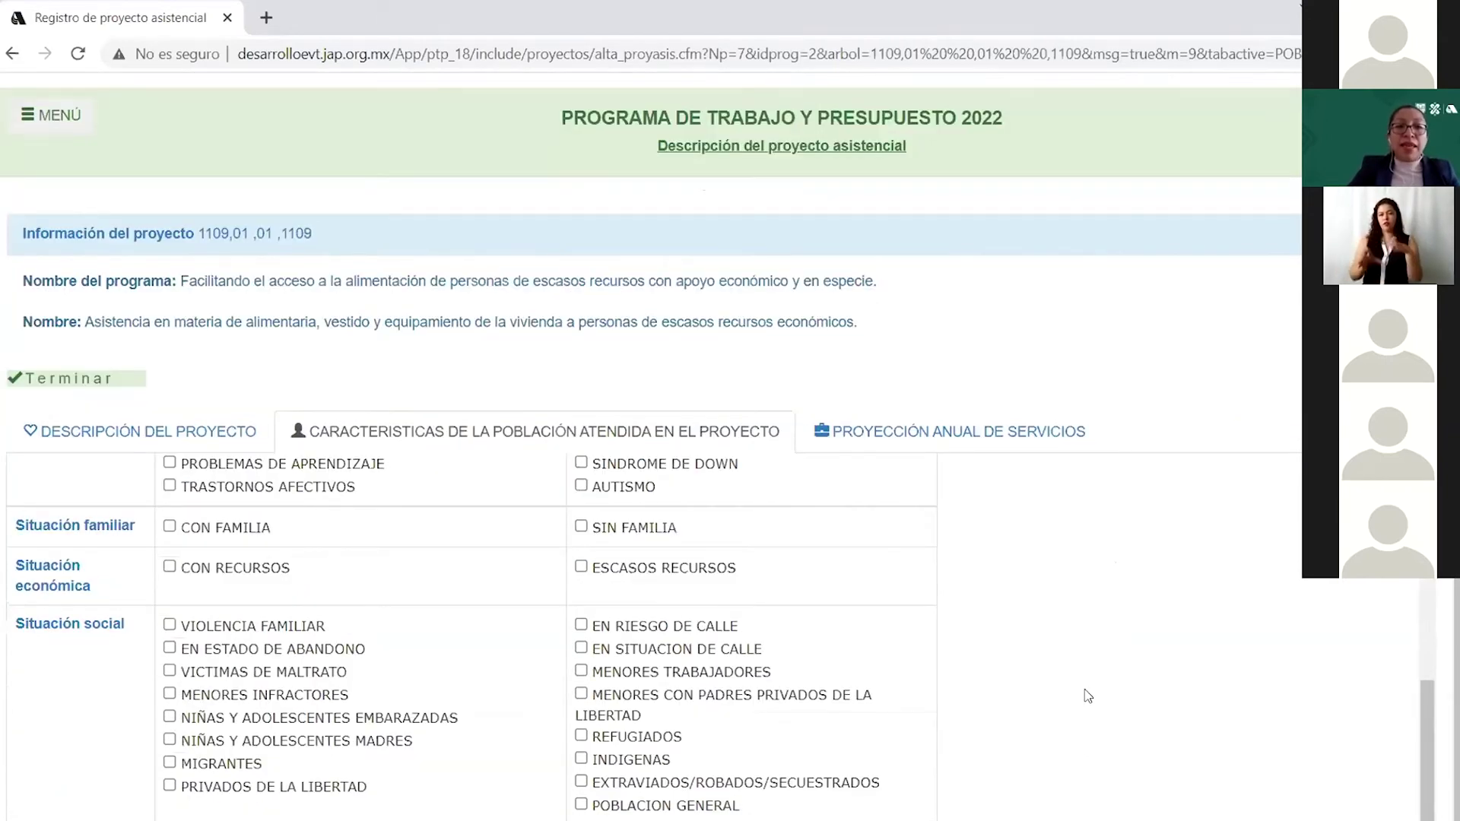
Mark the served population as AMBOS genders and TODAS LA EDADES.
{"action": "scroll", "coordinate": [1080, 677], "scroll_direction": "up", "scroll_amount": 4}
{"action": "scroll", "coordinate": [1079, 675], "scroll_direction": "up", "scroll_amount": 3}
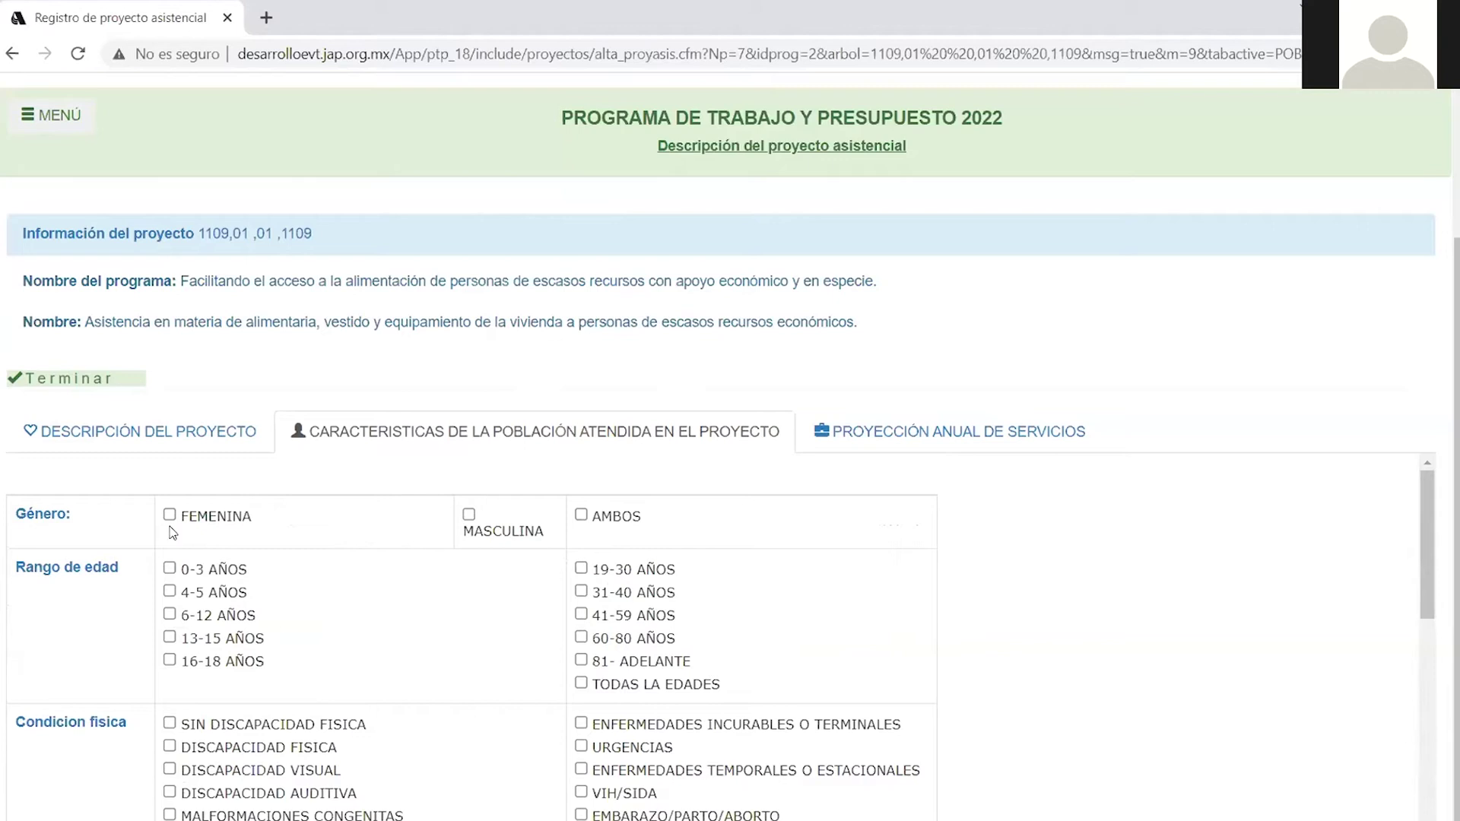
{"action": "left_click", "coordinate": [581, 517]}
{"action": "left_click", "coordinate": [581, 684]}
{"action": "scroll", "coordinate": [637, 723], "scroll_direction": "down", "scroll_amount": 1}
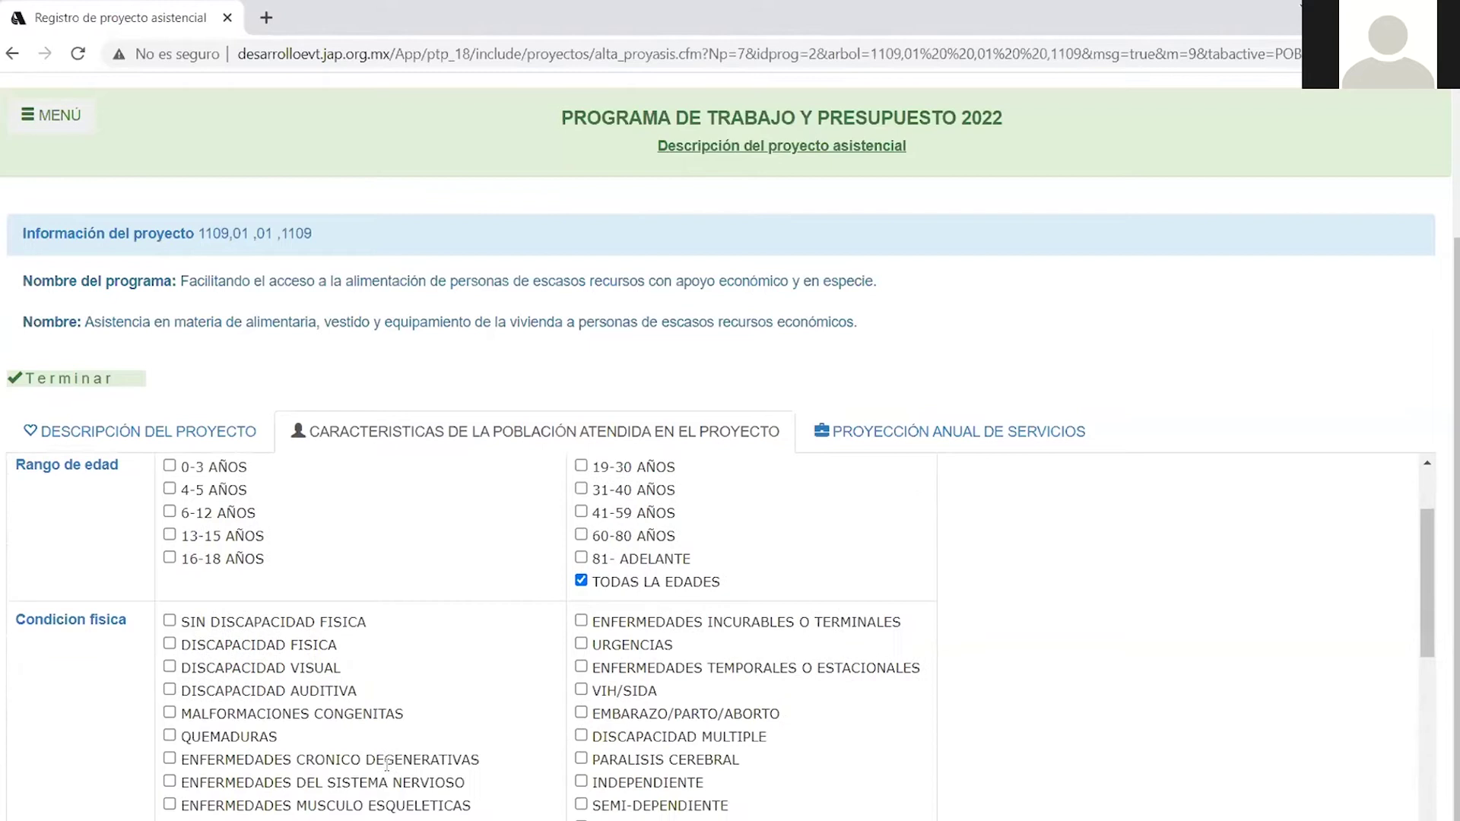
{"action": "scroll", "coordinate": [137, 669], "scroll_direction": "down", "scroll_amount": 2}
{"action": "scroll", "coordinate": [171, 669], "scroll_direction": "up", "scroll_amount": 2}
Add physical, visual, hearing and intellectual disability, plus semi-dependent and dependent.
{"action": "left_click", "coordinate": [168, 645]}
{"action": "left_click", "coordinate": [169, 668]}
{"action": "left_click", "coordinate": [169, 691]}
{"action": "scroll", "coordinate": [544, 723], "scroll_direction": "down", "scroll_amount": 4}
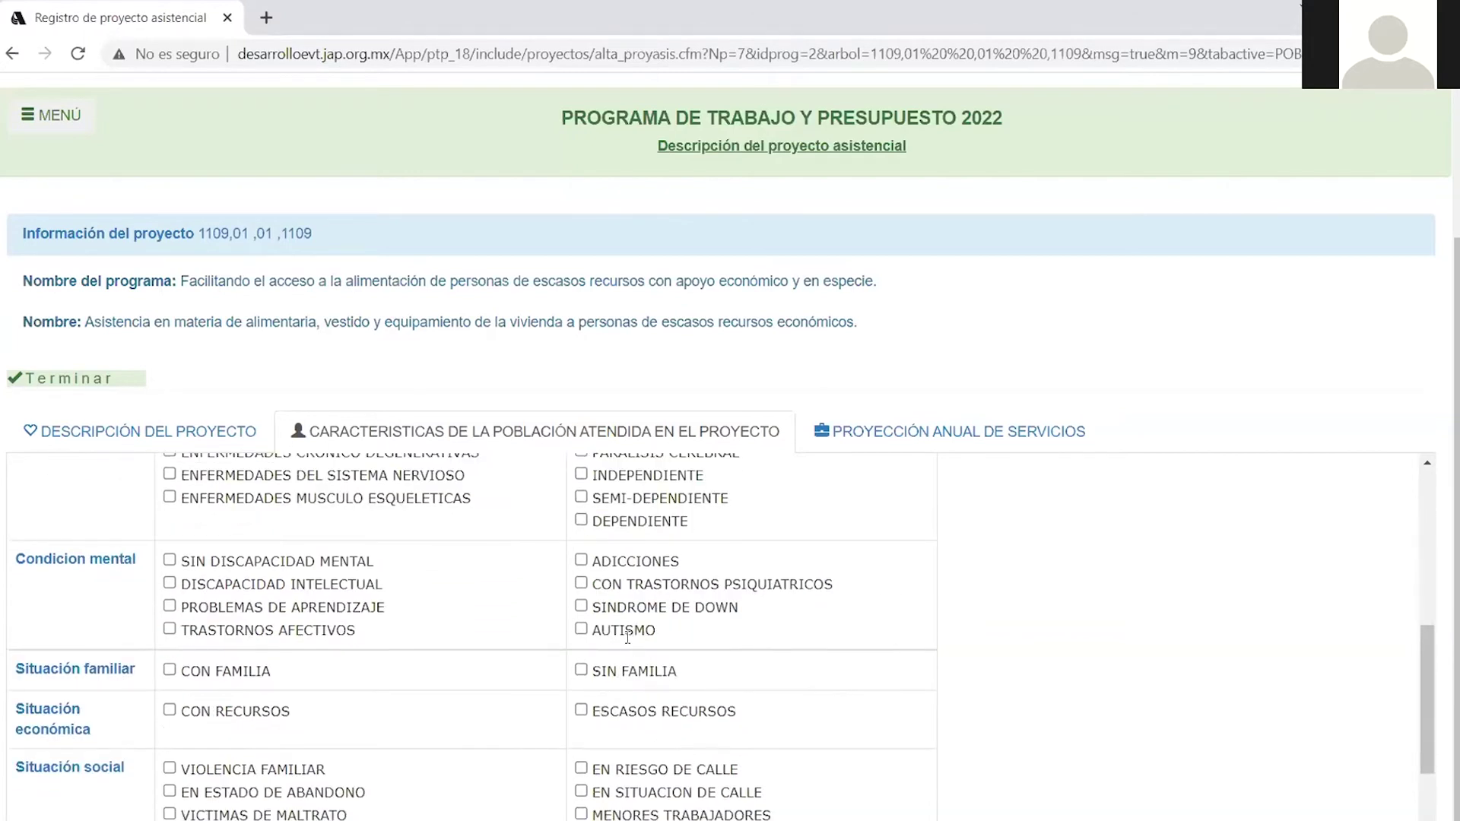
{"action": "scroll", "coordinate": [585, 606], "scroll_direction": "up", "scroll_amount": 1}
{"action": "left_click", "coordinate": [581, 600]}
{"action": "left_click", "coordinate": [581, 623]}
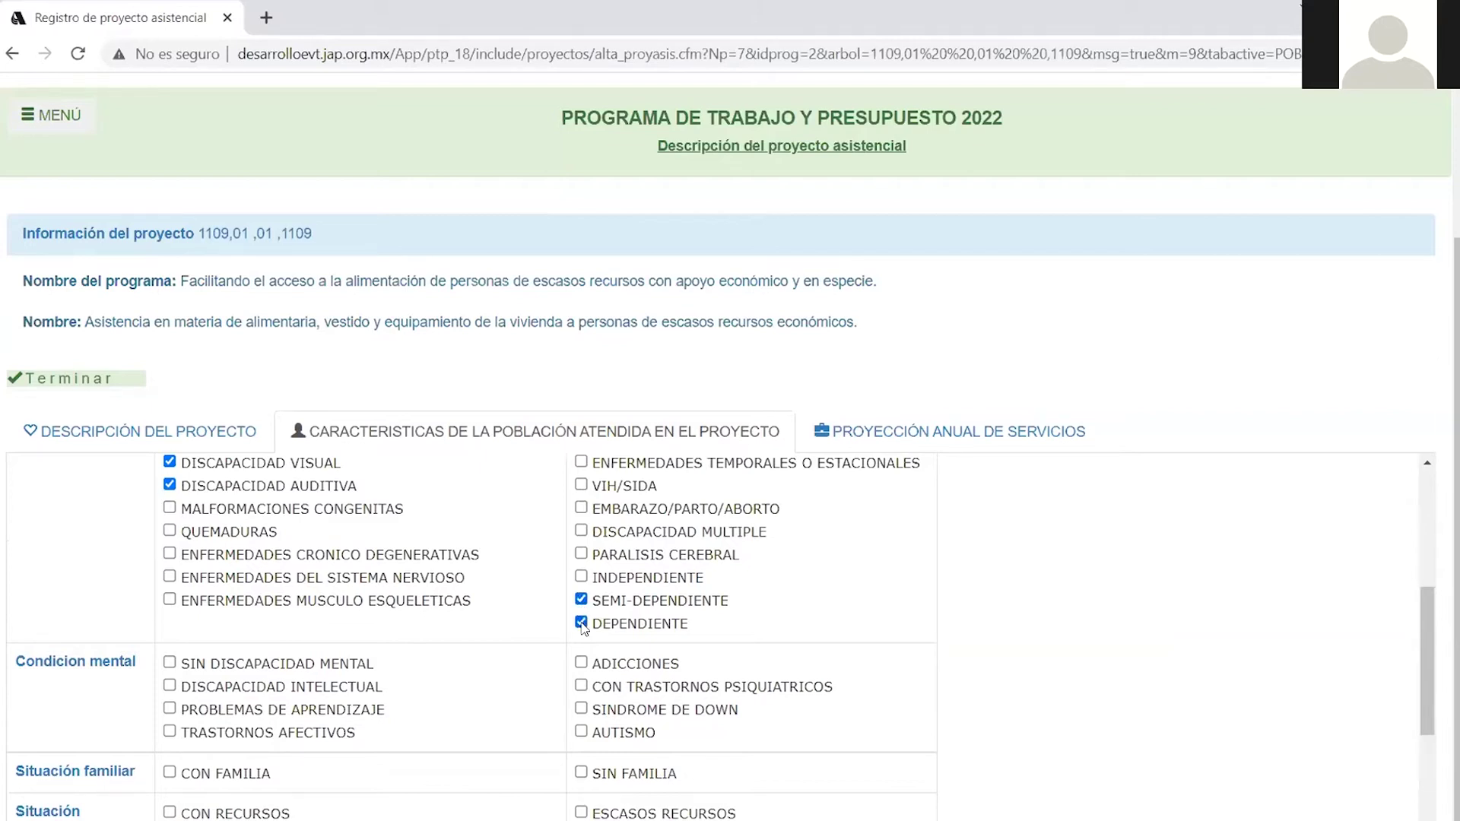
{"action": "scroll", "coordinate": [454, 731], "scroll_direction": "down", "scroll_amount": 1}
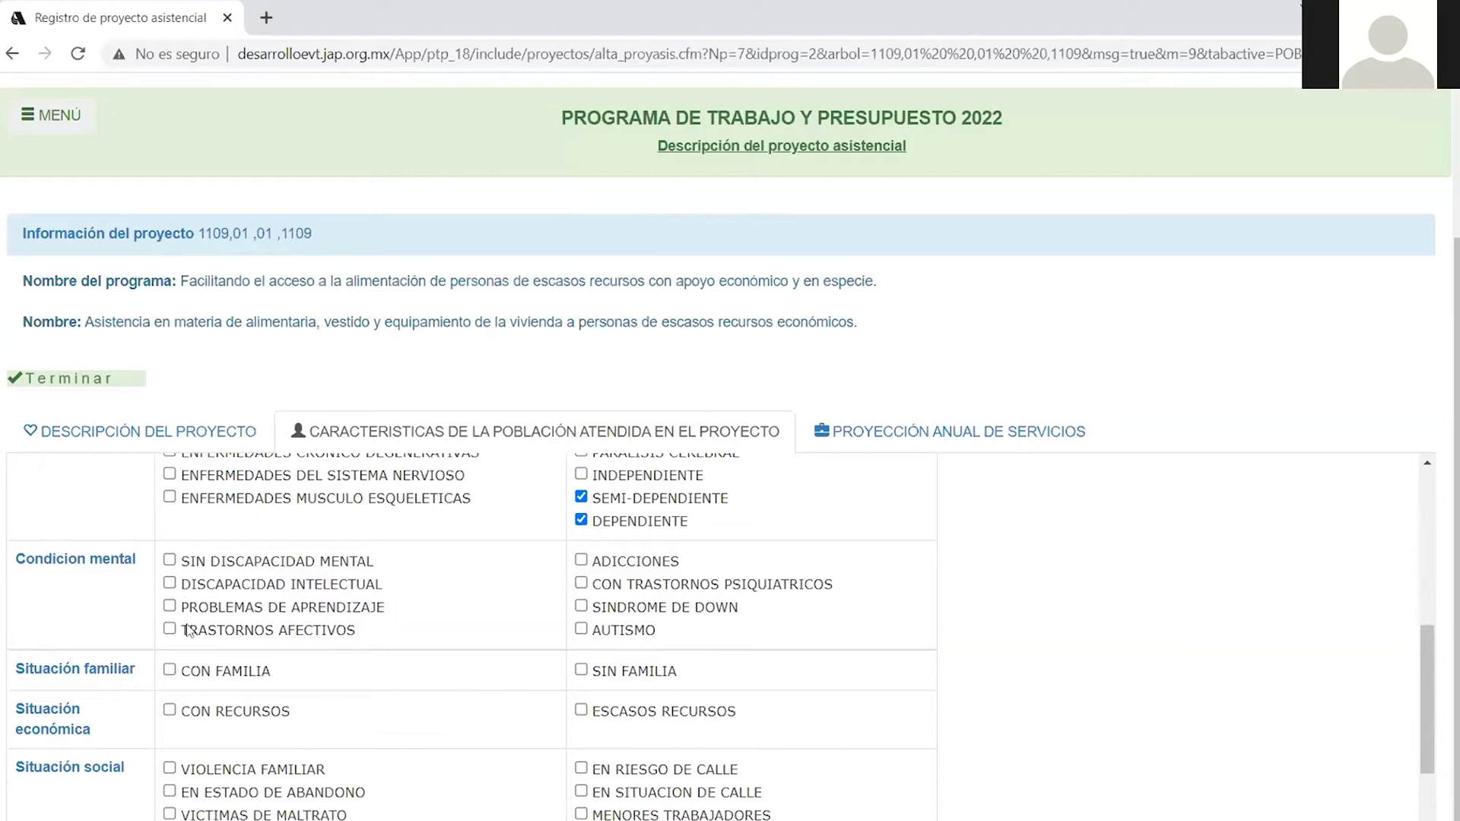
{"action": "left_click", "coordinate": [170, 586]}
Check CON FAMILIA, SIN FAMILIA, ESCASOS RECURSOS and POBLACION GENERAL.
{"action": "left_click", "coordinate": [170, 671]}
{"action": "left_click", "coordinate": [582, 670]}
{"action": "scroll", "coordinate": [563, 720], "scroll_direction": "down", "scroll_amount": 2}
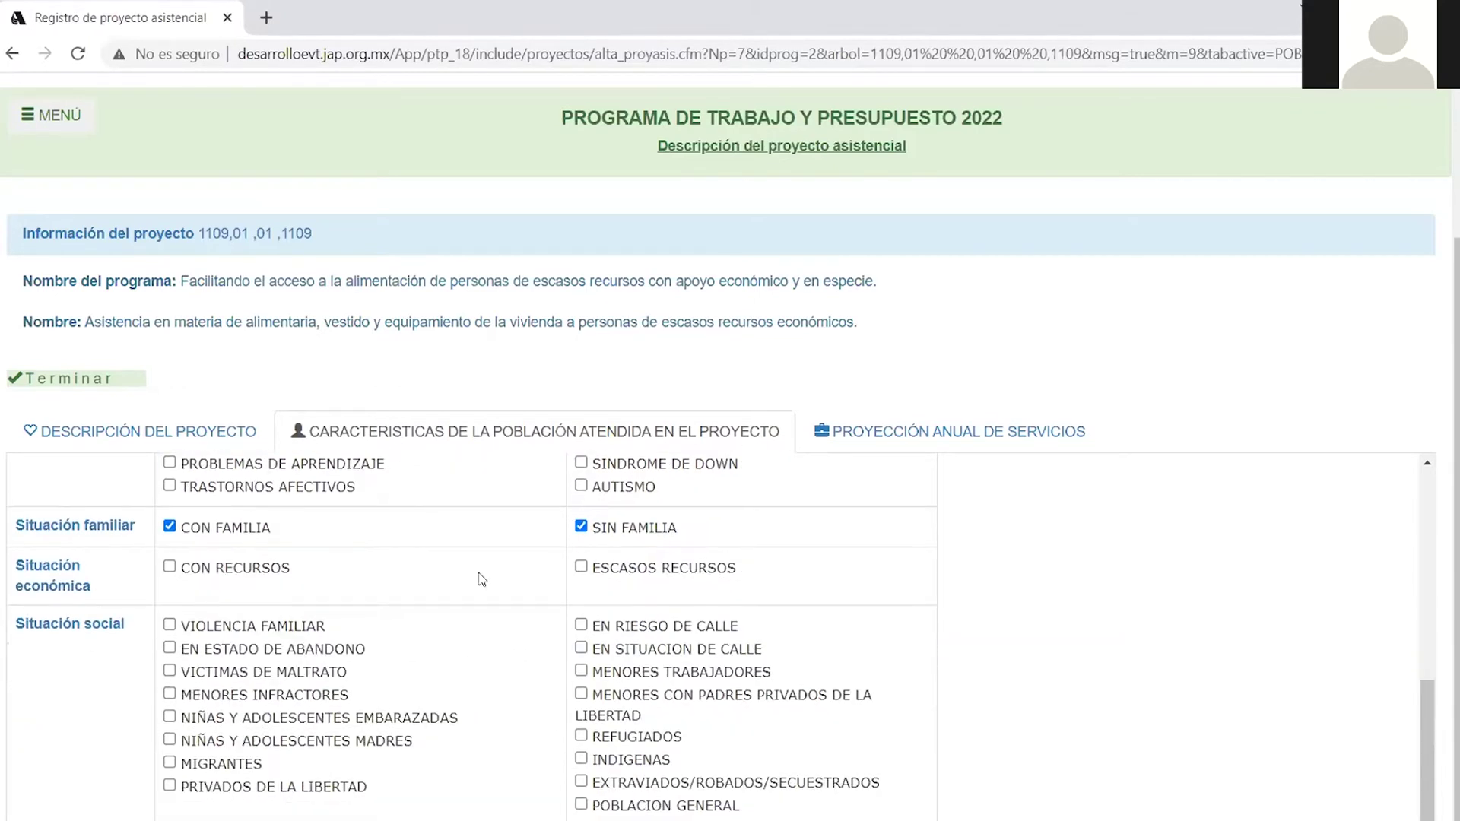
{"action": "left_click", "coordinate": [582, 567]}
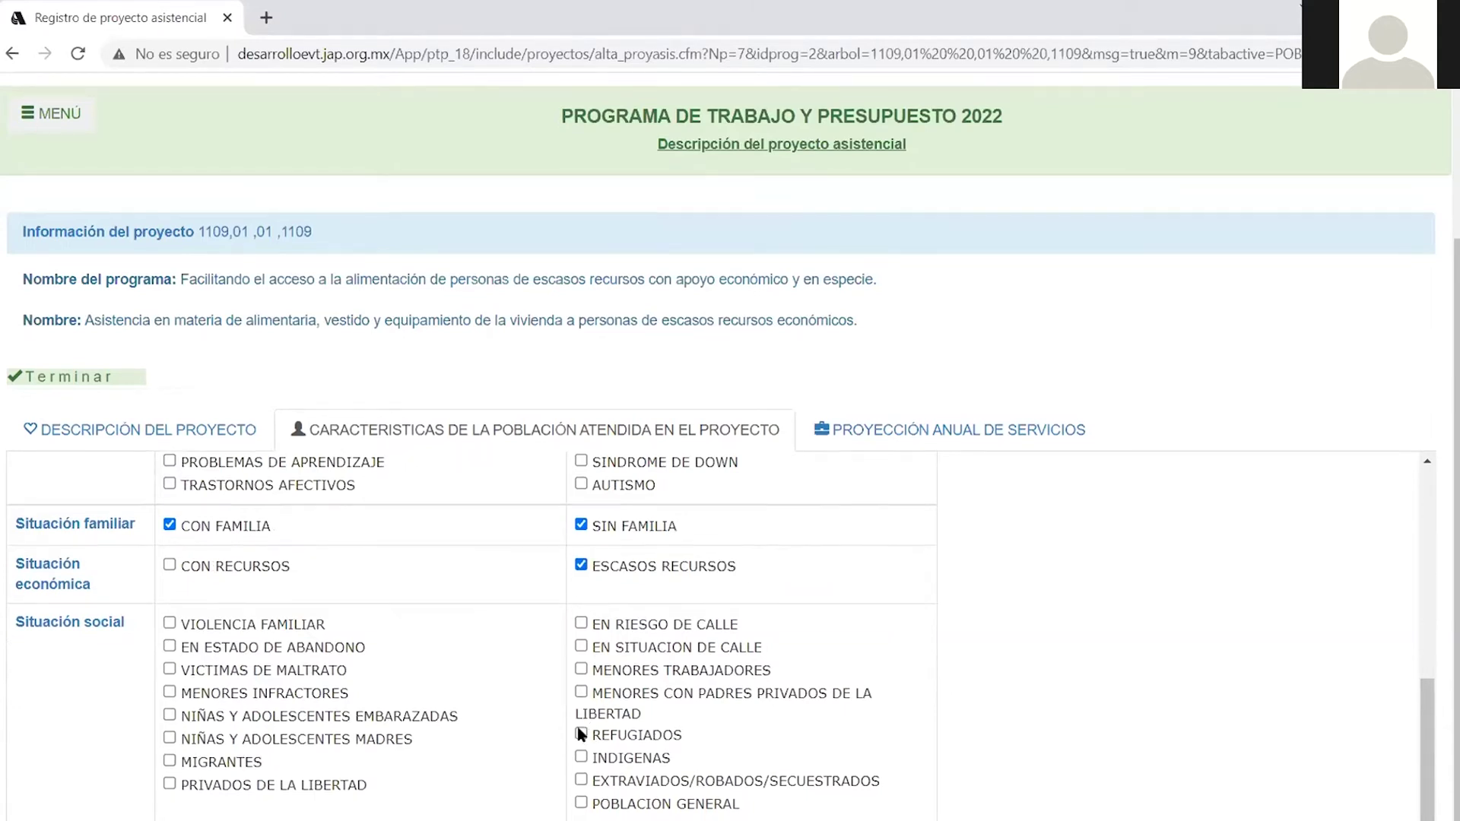
{"action": "scroll", "coordinate": [592, 732], "scroll_direction": "down", "scroll_amount": 1}
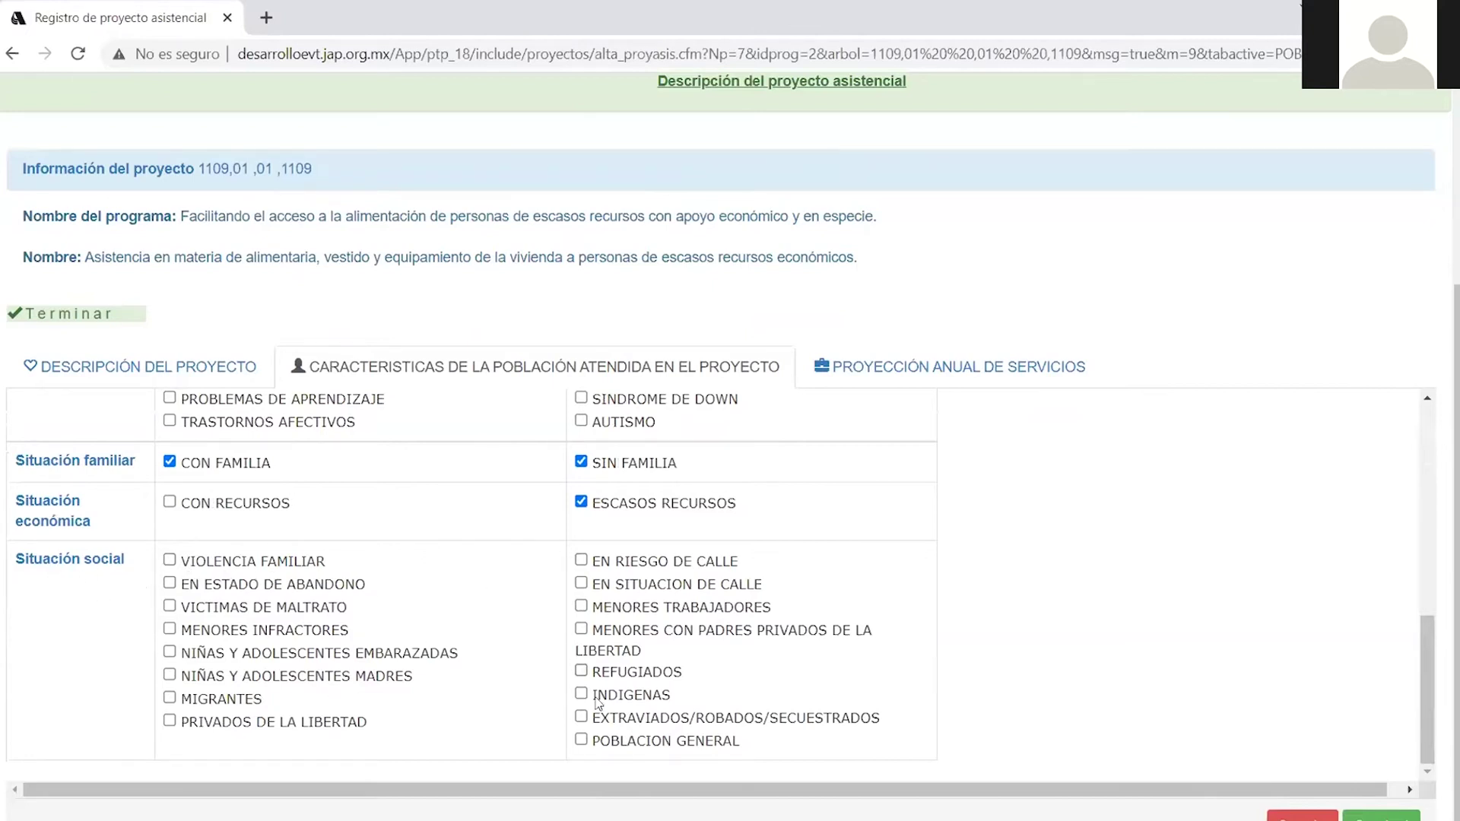
{"action": "left_click", "coordinate": [582, 741]}
Save the population characteristics to move on to the annual service projection.
{"action": "scroll", "coordinate": [586, 643], "scroll_direction": "up", "scroll_amount": 10}
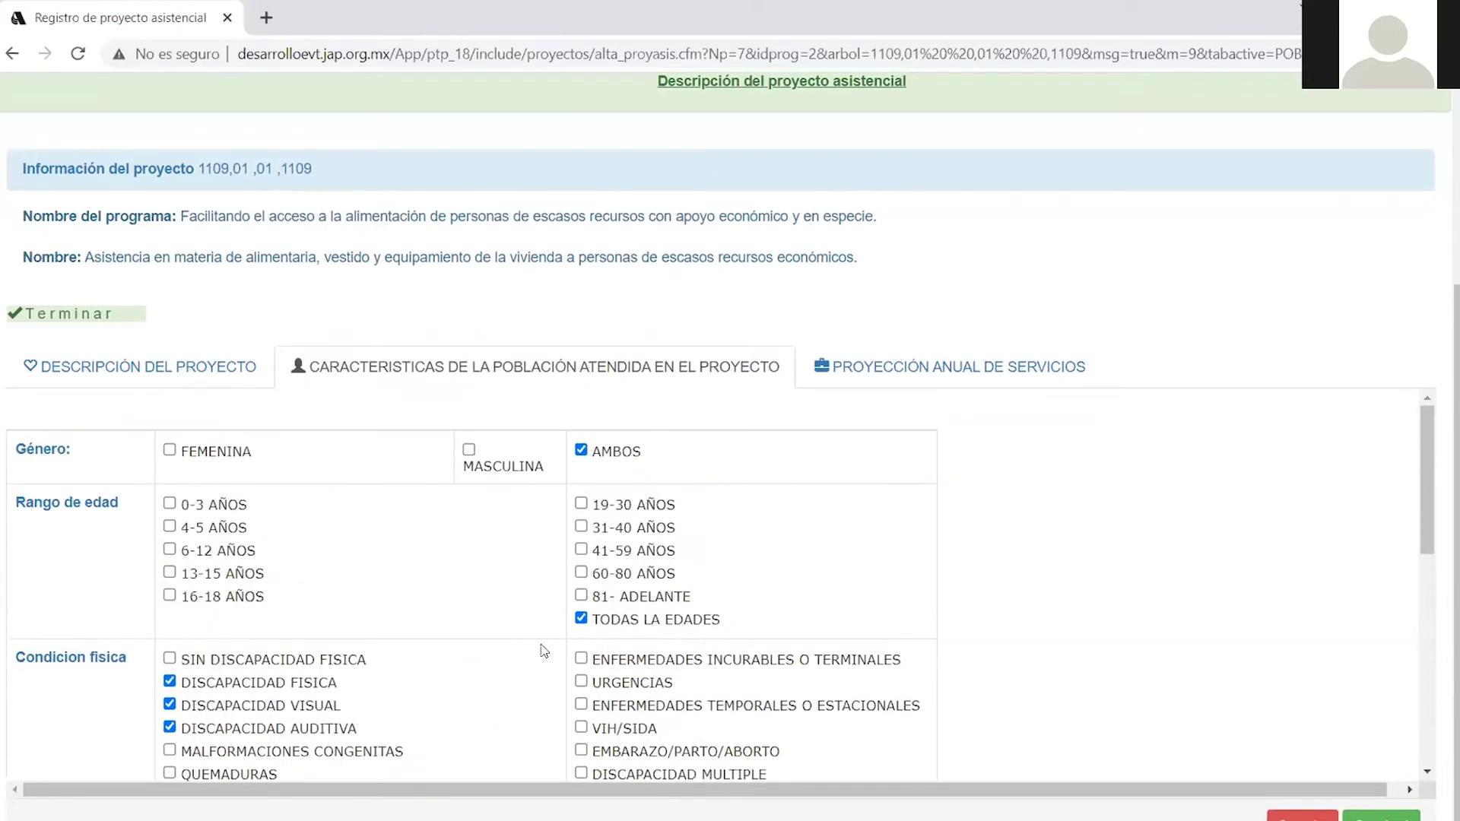
{"action": "scroll", "coordinate": [422, 595], "scroll_direction": "down", "scroll_amount": 3}
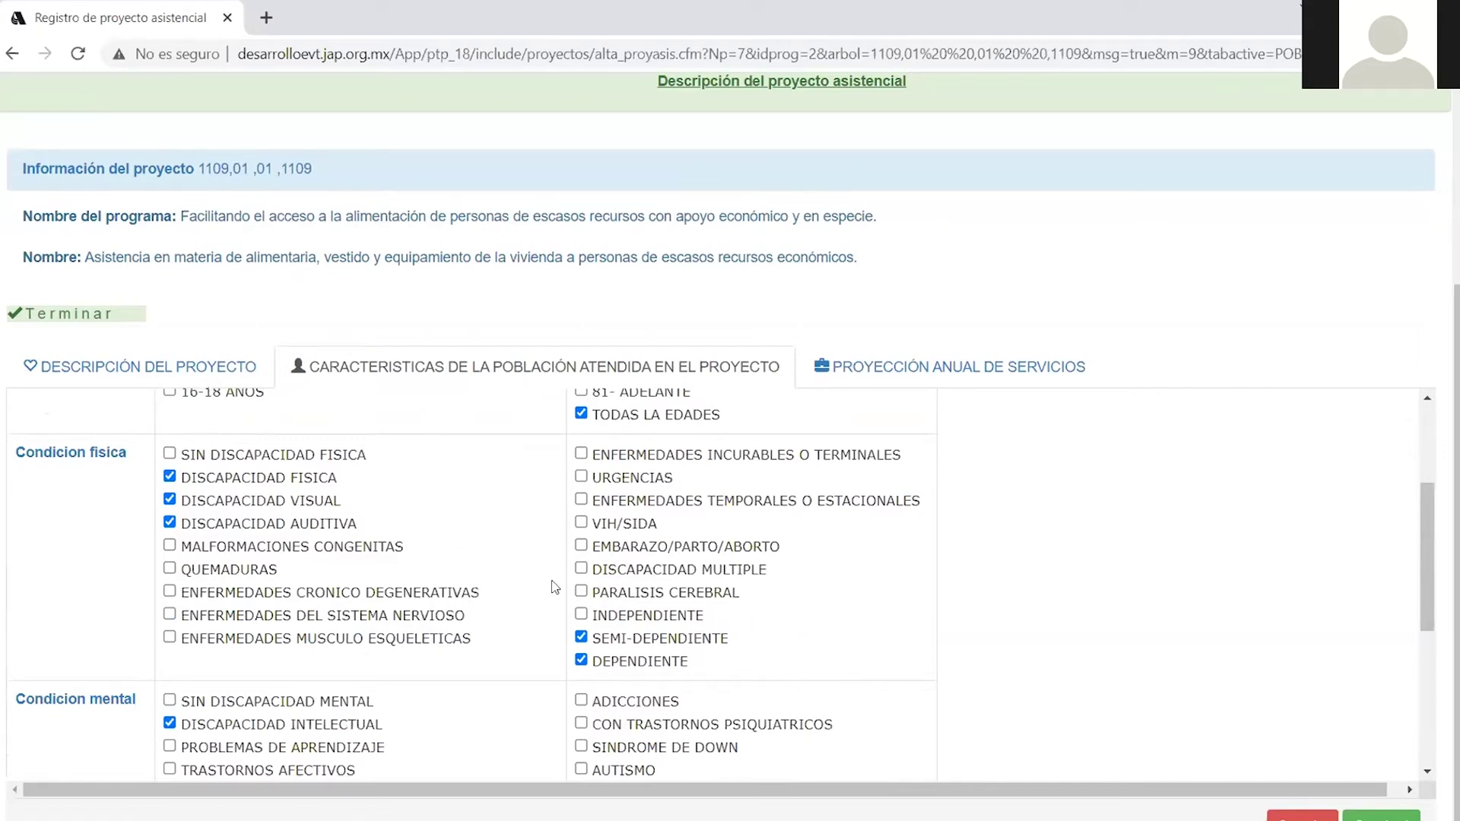
{"action": "scroll", "coordinate": [554, 582], "scroll_direction": "down", "scroll_amount": 5}
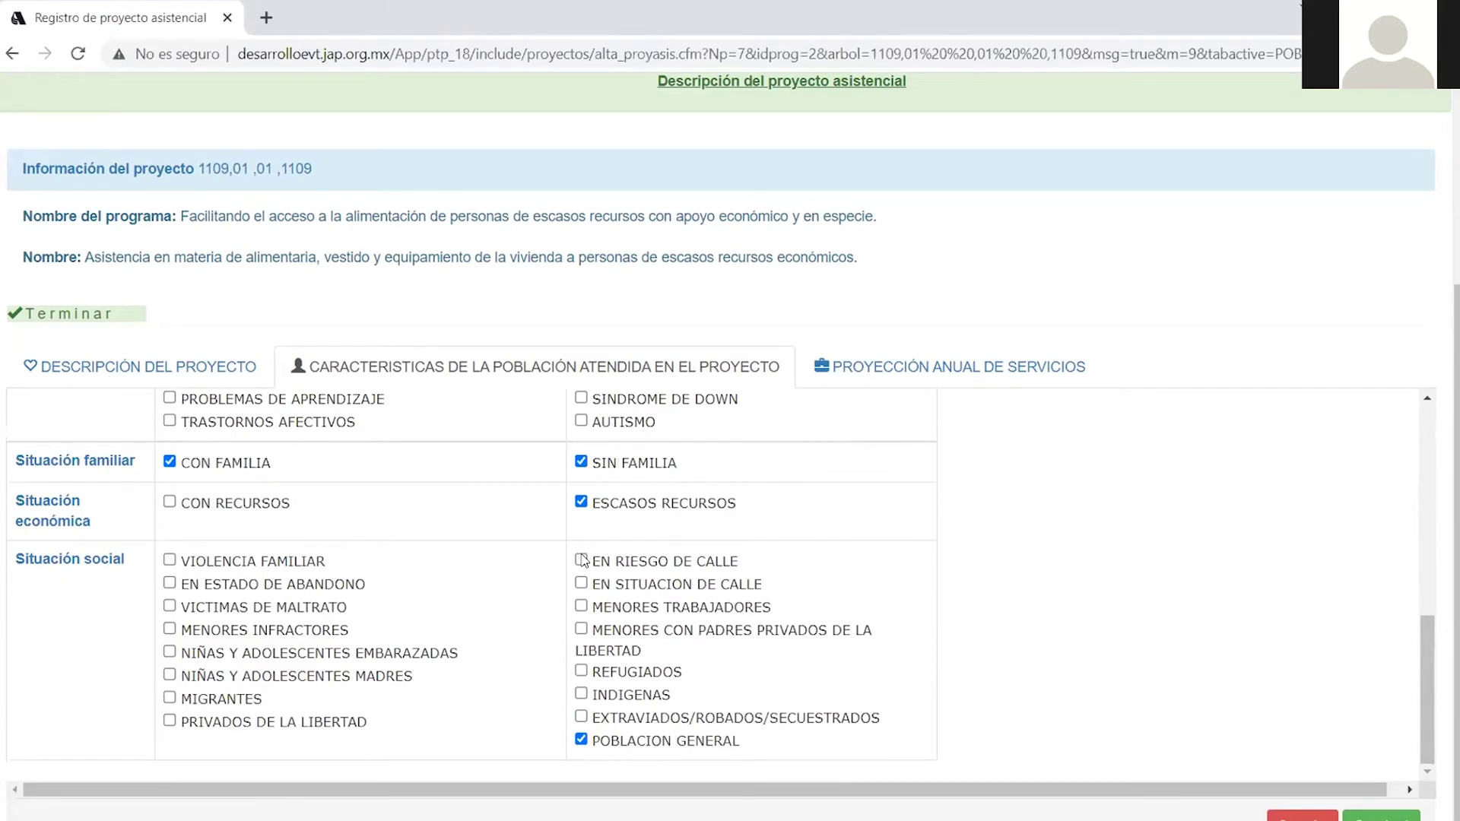
{"action": "left_click", "coordinate": [1380, 816]}
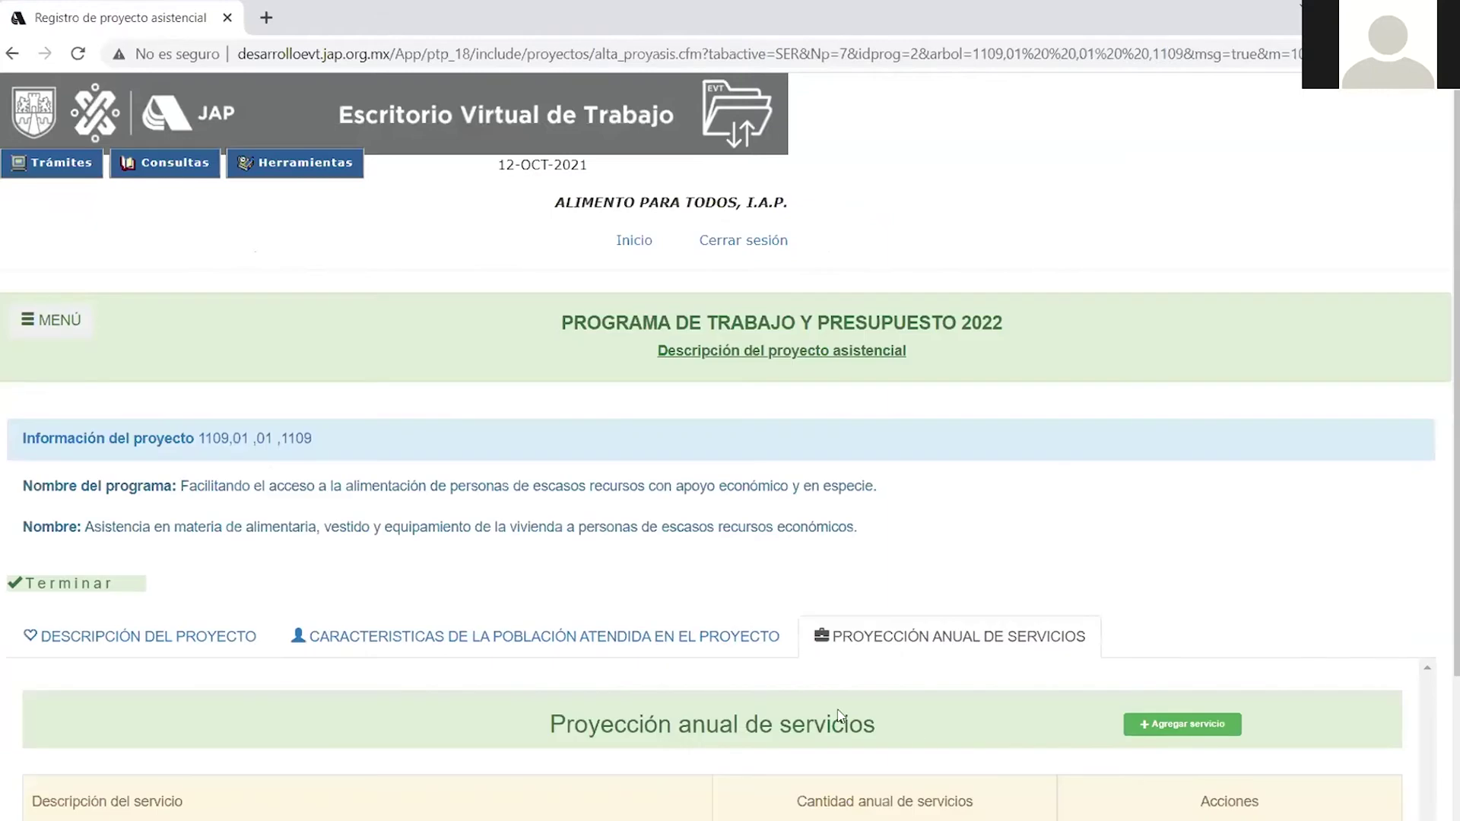
Start a new service entry with Agregar servicio on the Proyección anual de servicios tab.
{"action": "scroll", "coordinate": [814, 704], "scroll_direction": "down", "scroll_amount": 3}
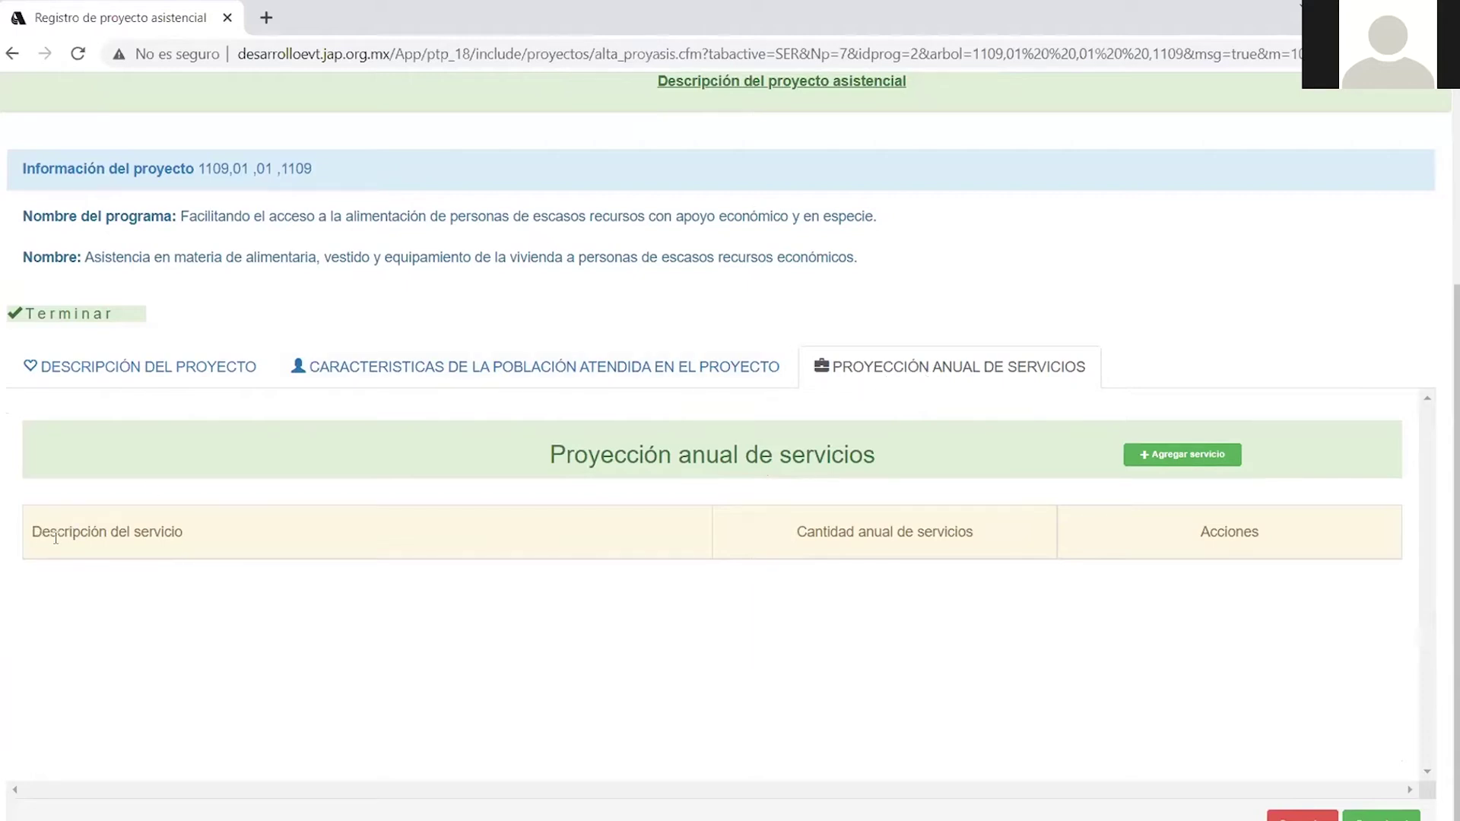
{"action": "left_click", "coordinate": [1172, 459]}
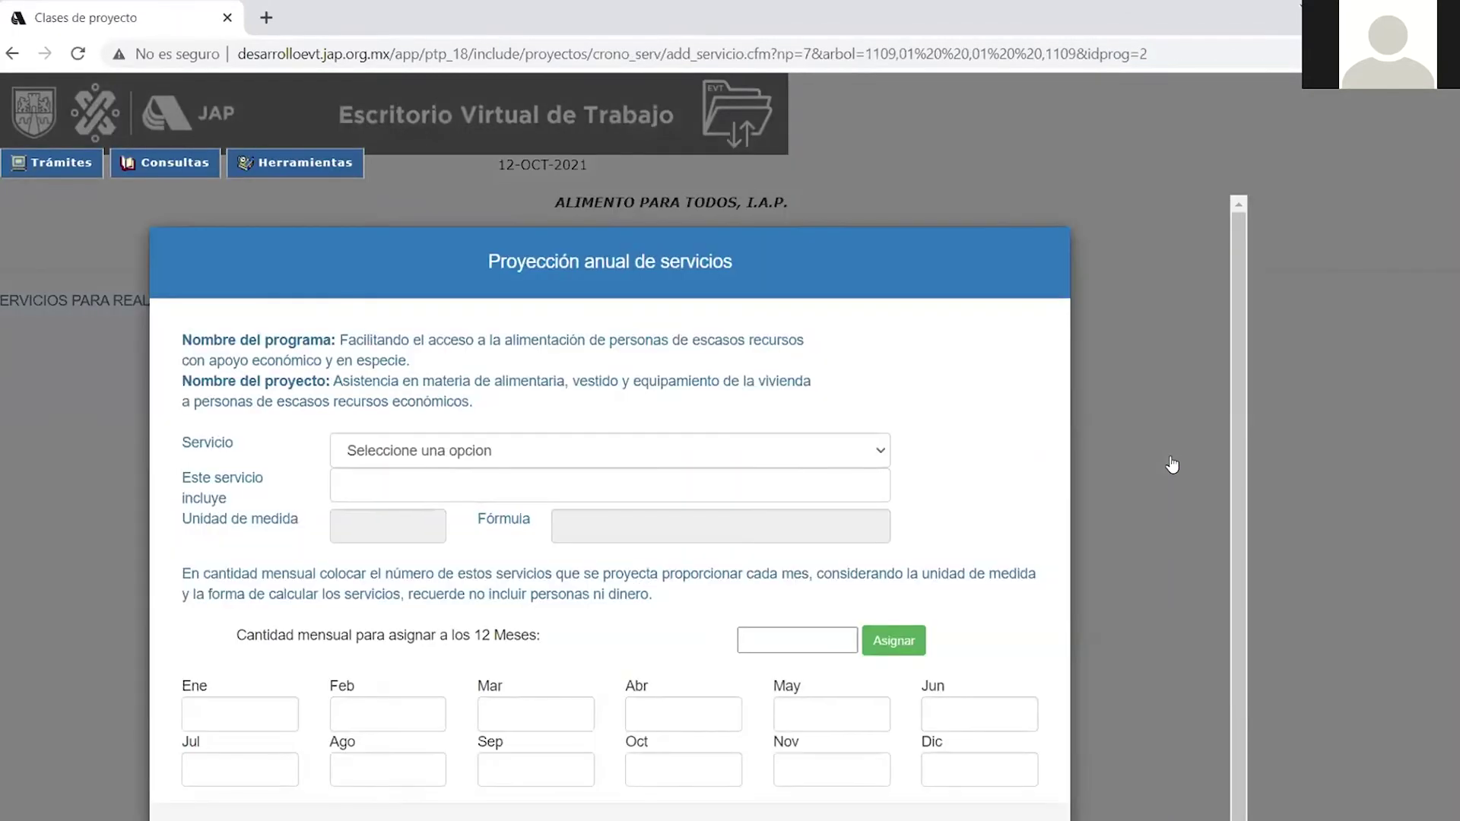
Choose NINGUNO DE LOS ANTERIORES from the Servicio list to get a custom name field.
{"action": "left_click", "coordinate": [879, 455]}
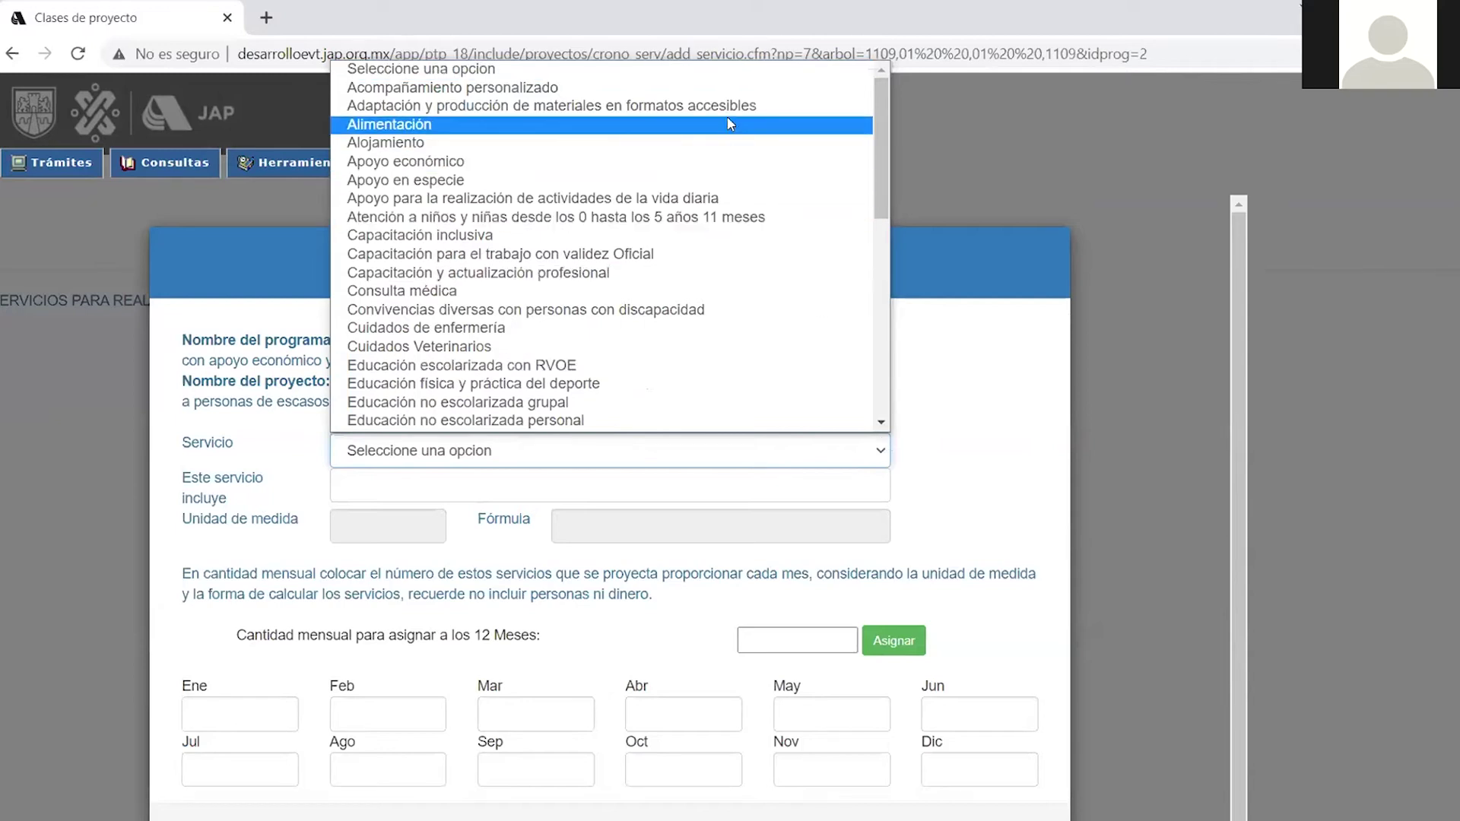
{"action": "scroll", "coordinate": [735, 248], "scroll_direction": "down", "scroll_amount": 7}
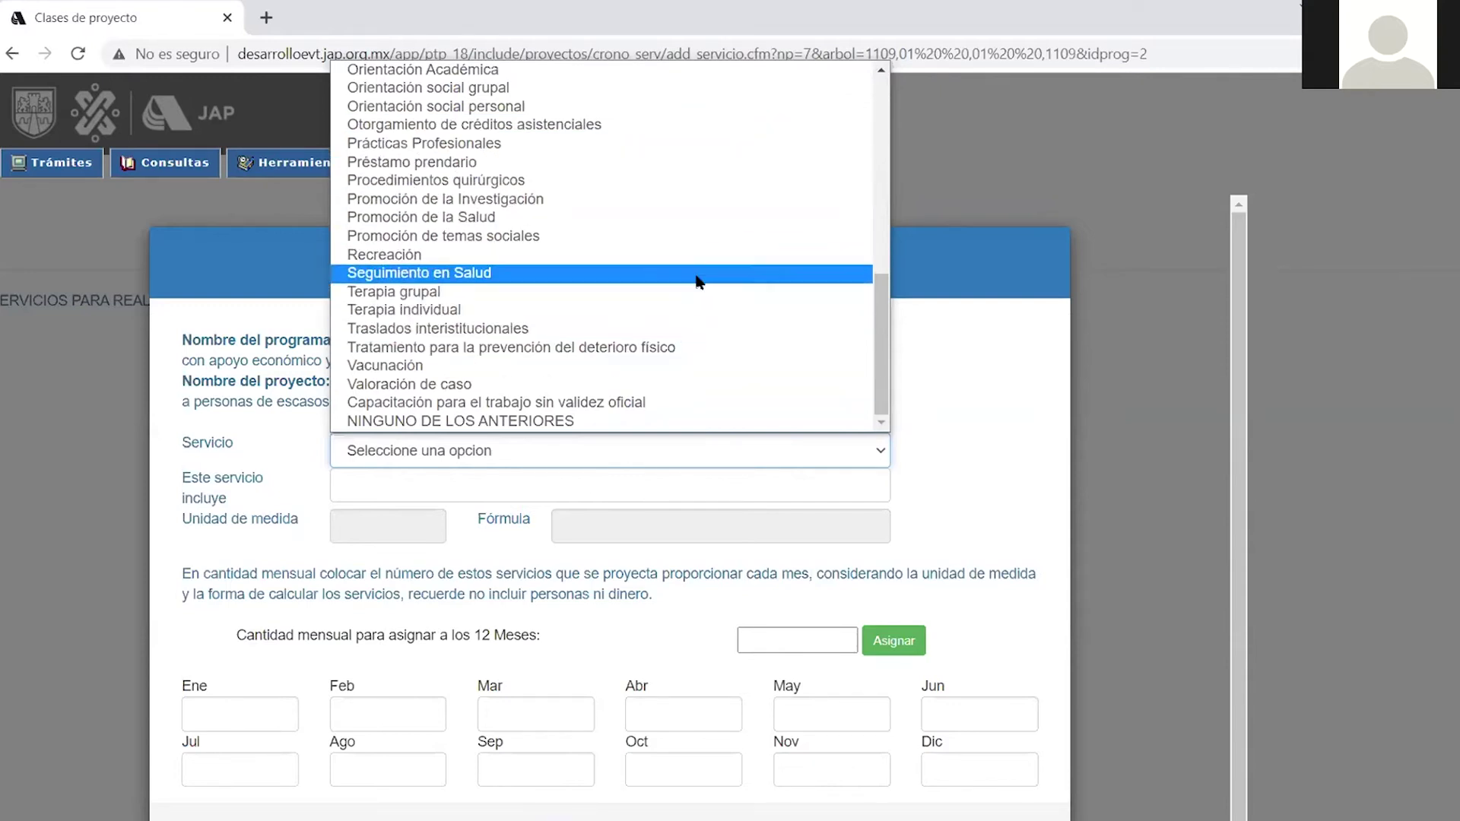
{"action": "scroll", "coordinate": [646, 259], "scroll_direction": "up", "scroll_amount": 10}
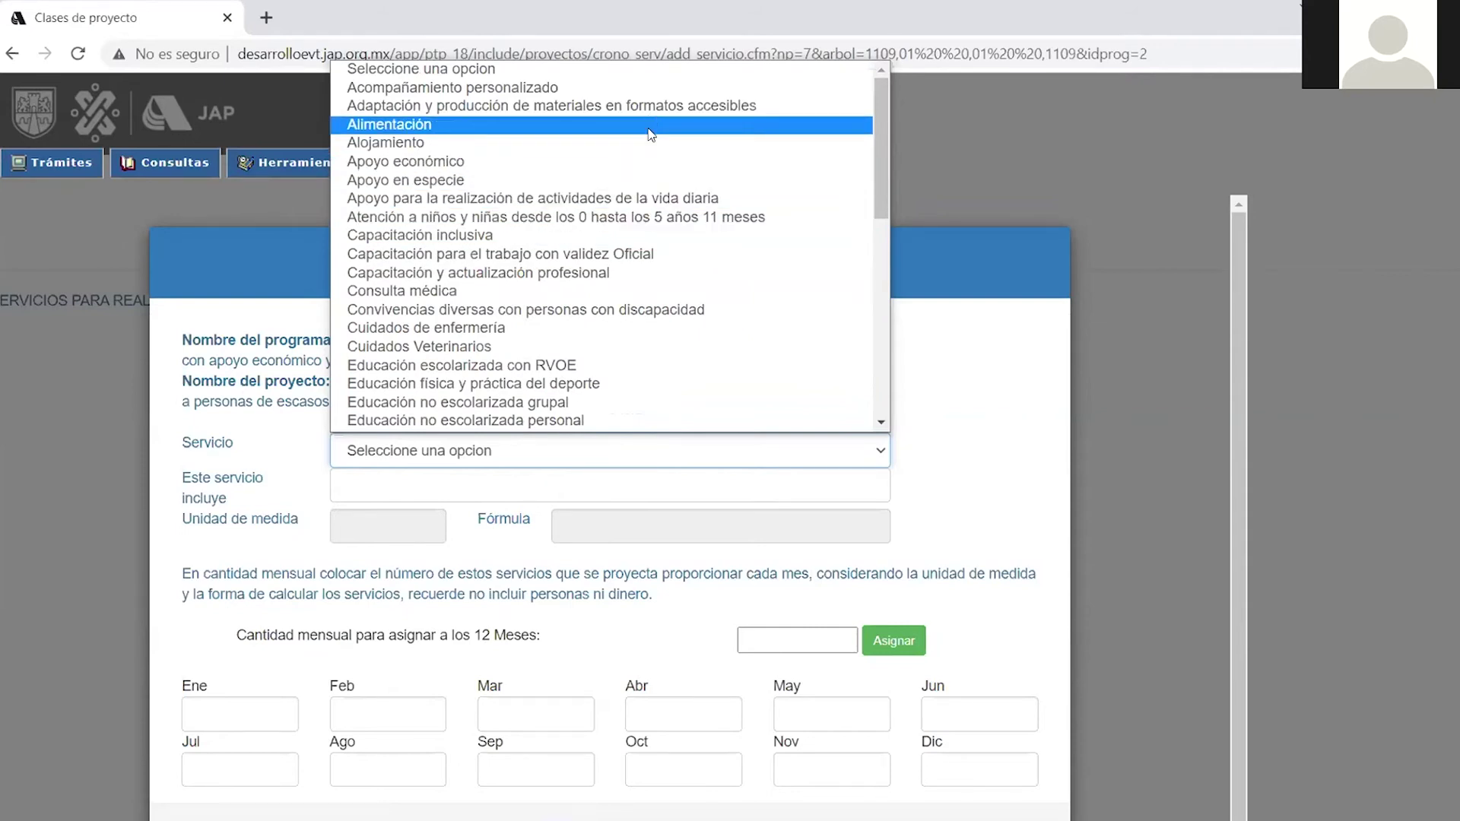
{"action": "scroll", "coordinate": [648, 182], "scroll_direction": "down", "scroll_amount": 10}
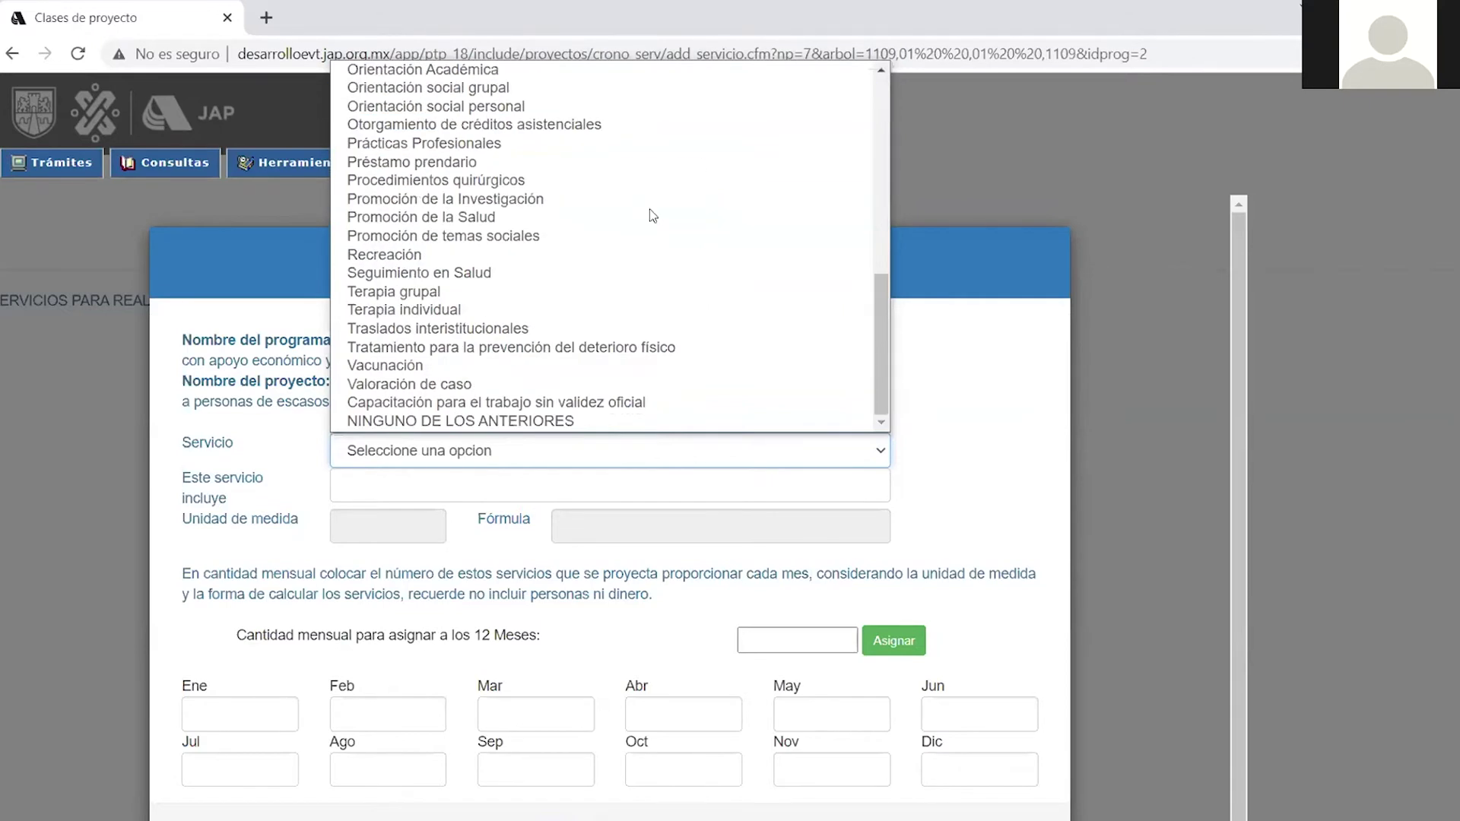
{"action": "left_click", "coordinate": [599, 425]}
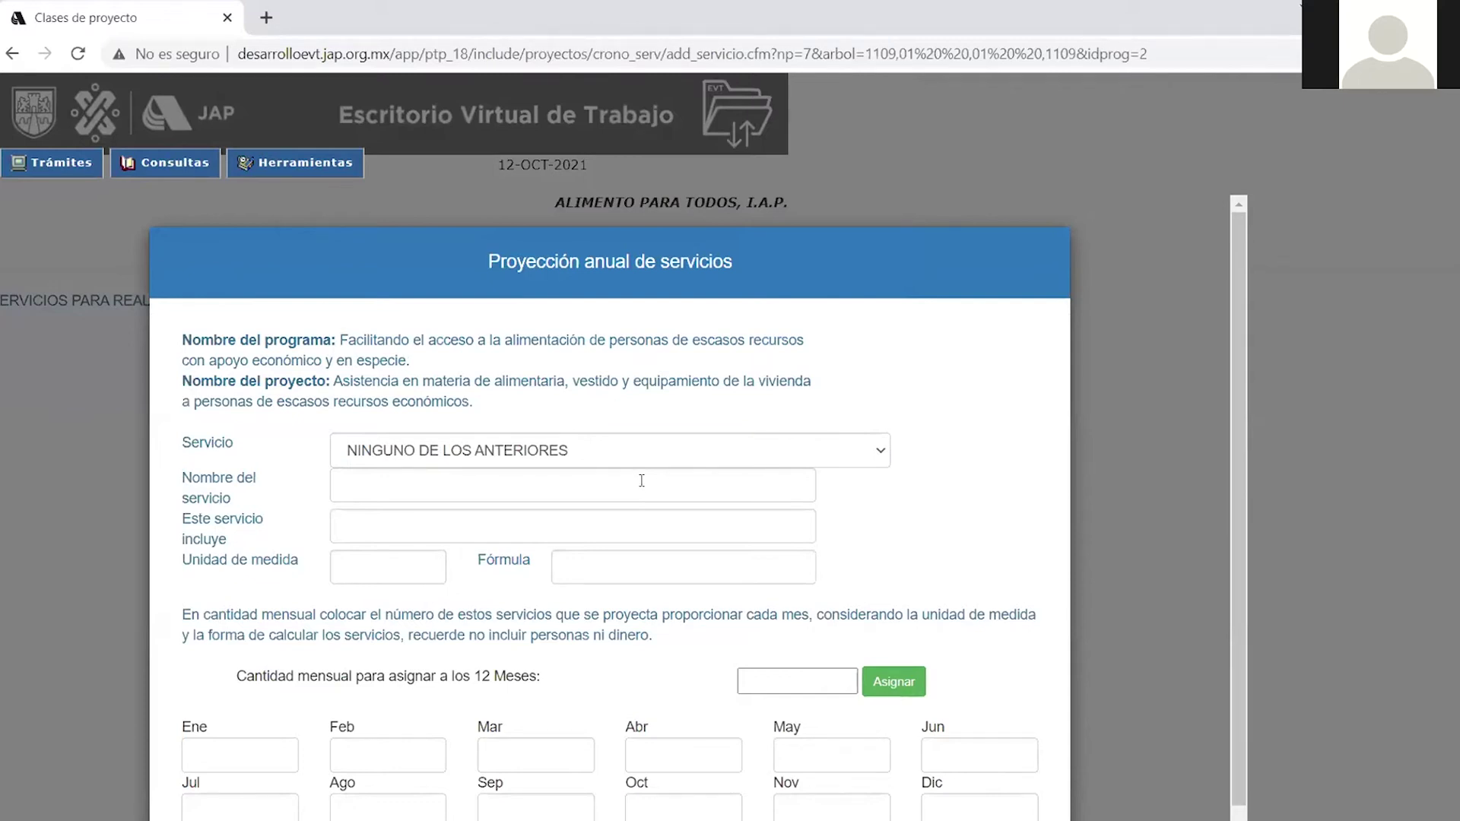
{"action": "left_click", "coordinate": [479, 485]}
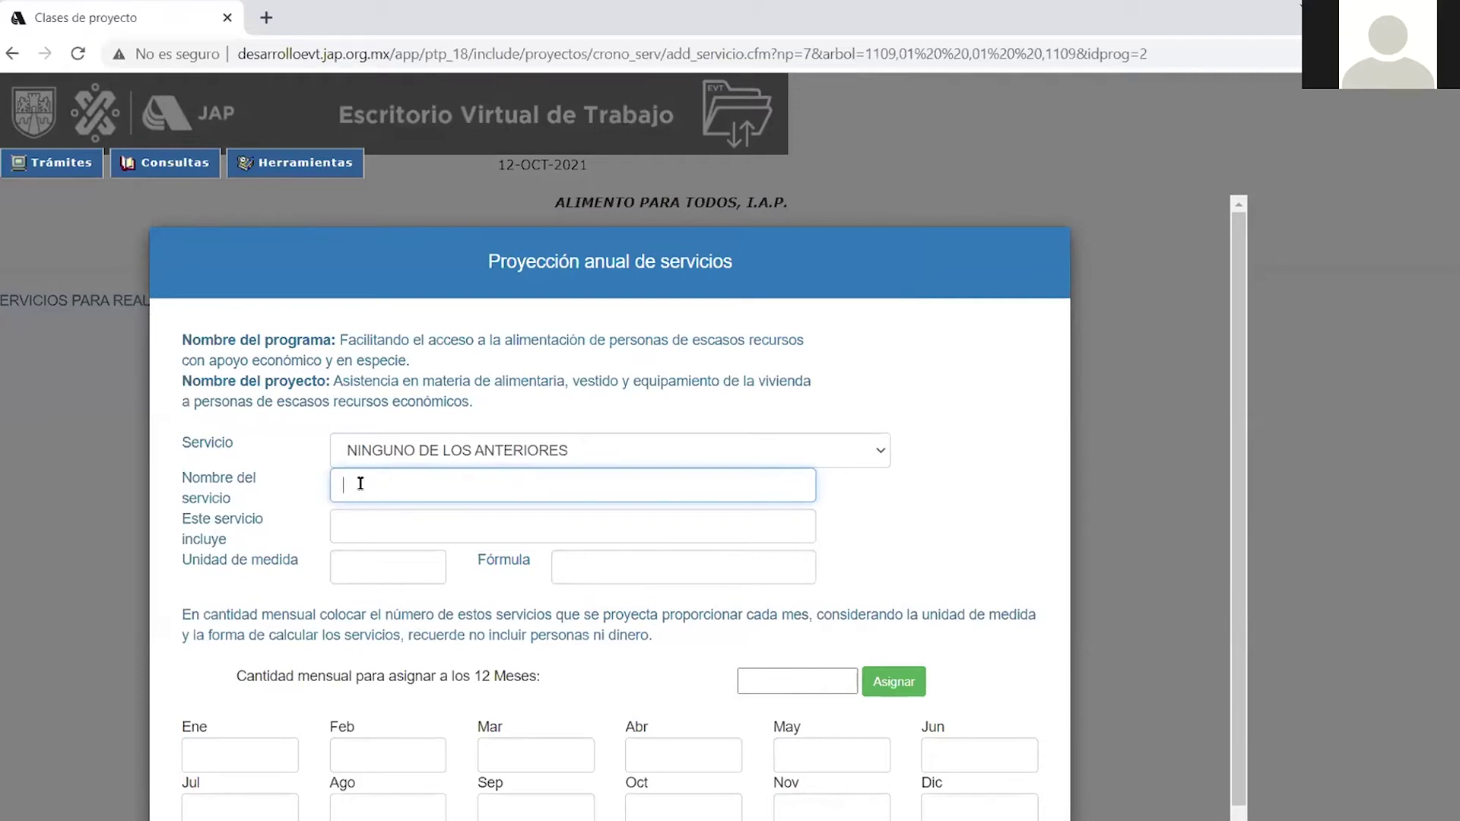
{"action": "left_click", "coordinate": [352, 528]}
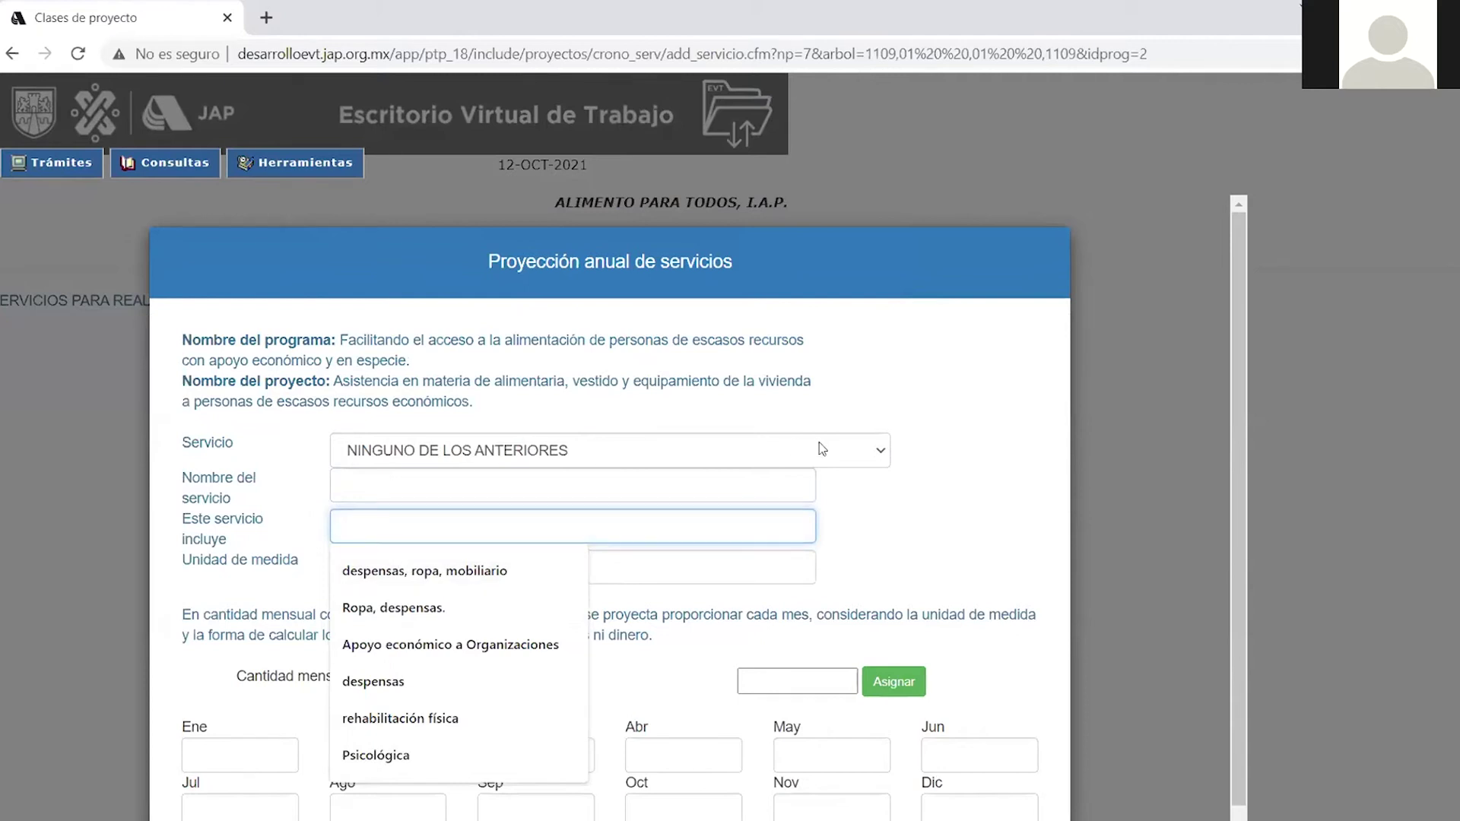
{"action": "left_click", "coordinate": [879, 456]}
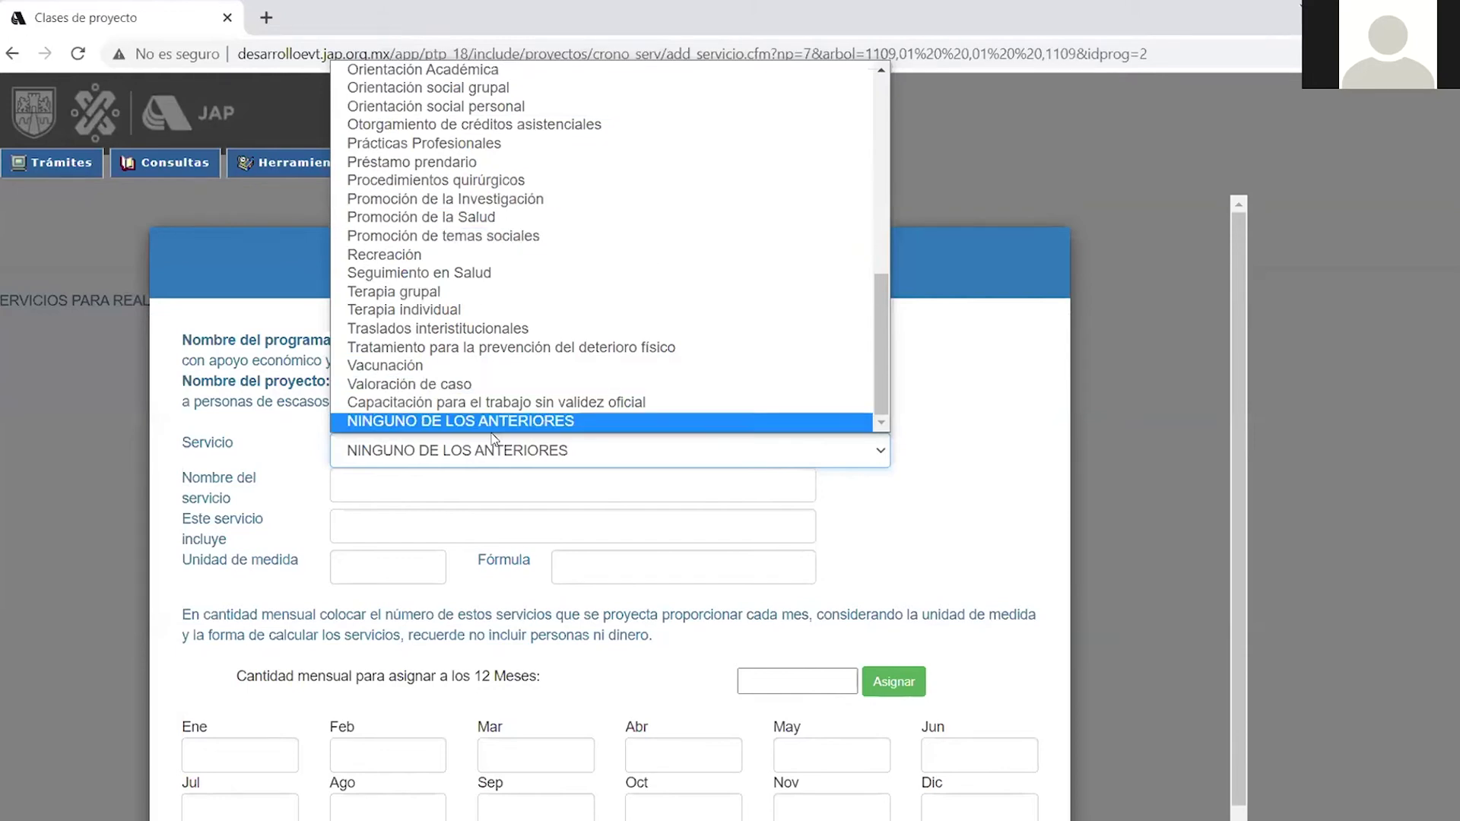
{"action": "left_click", "coordinate": [390, 492]}
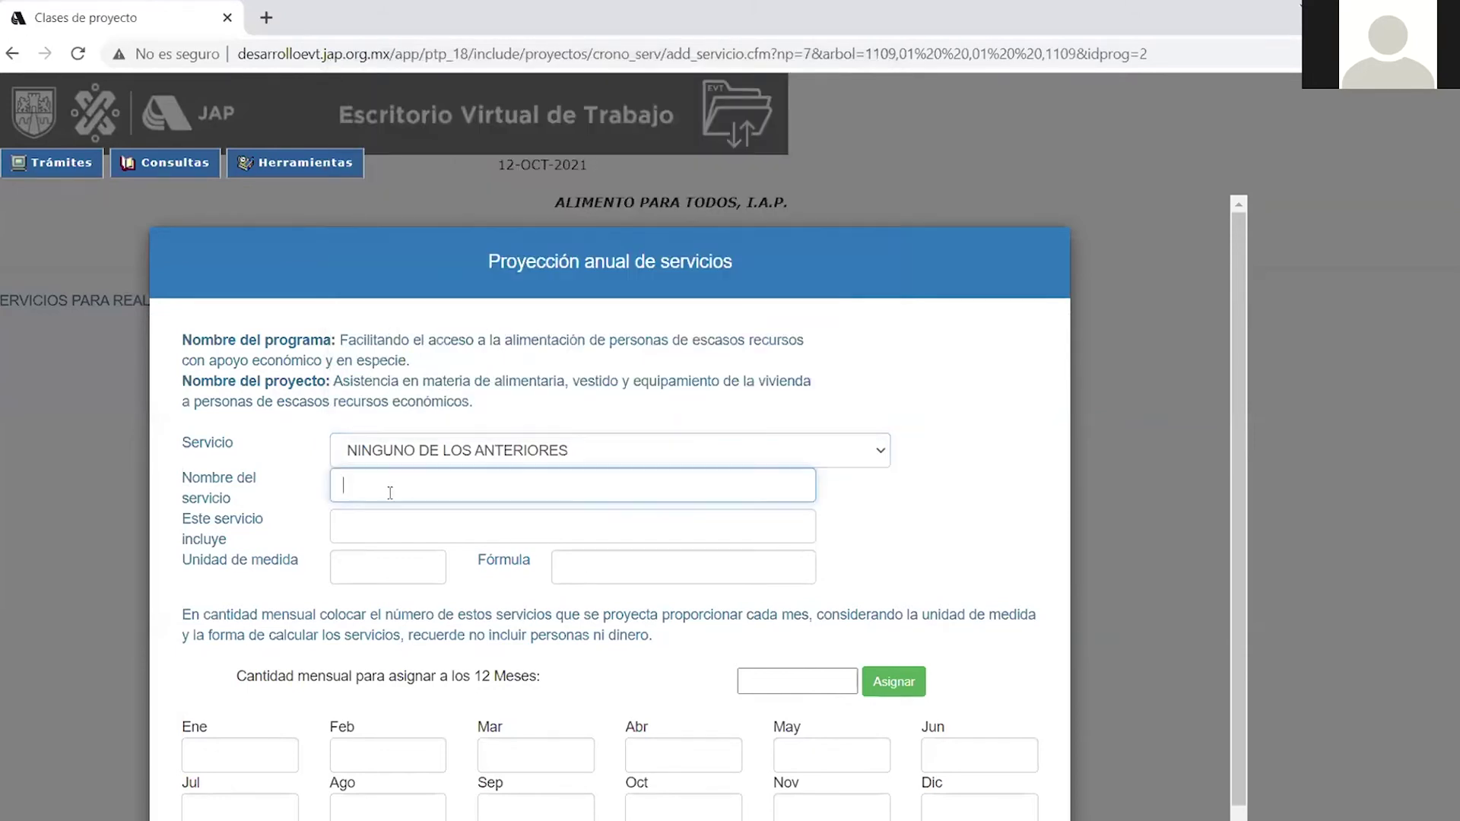
{"action": "left_click", "coordinate": [381, 480]}
{"action": "left_click", "coordinate": [354, 567]}
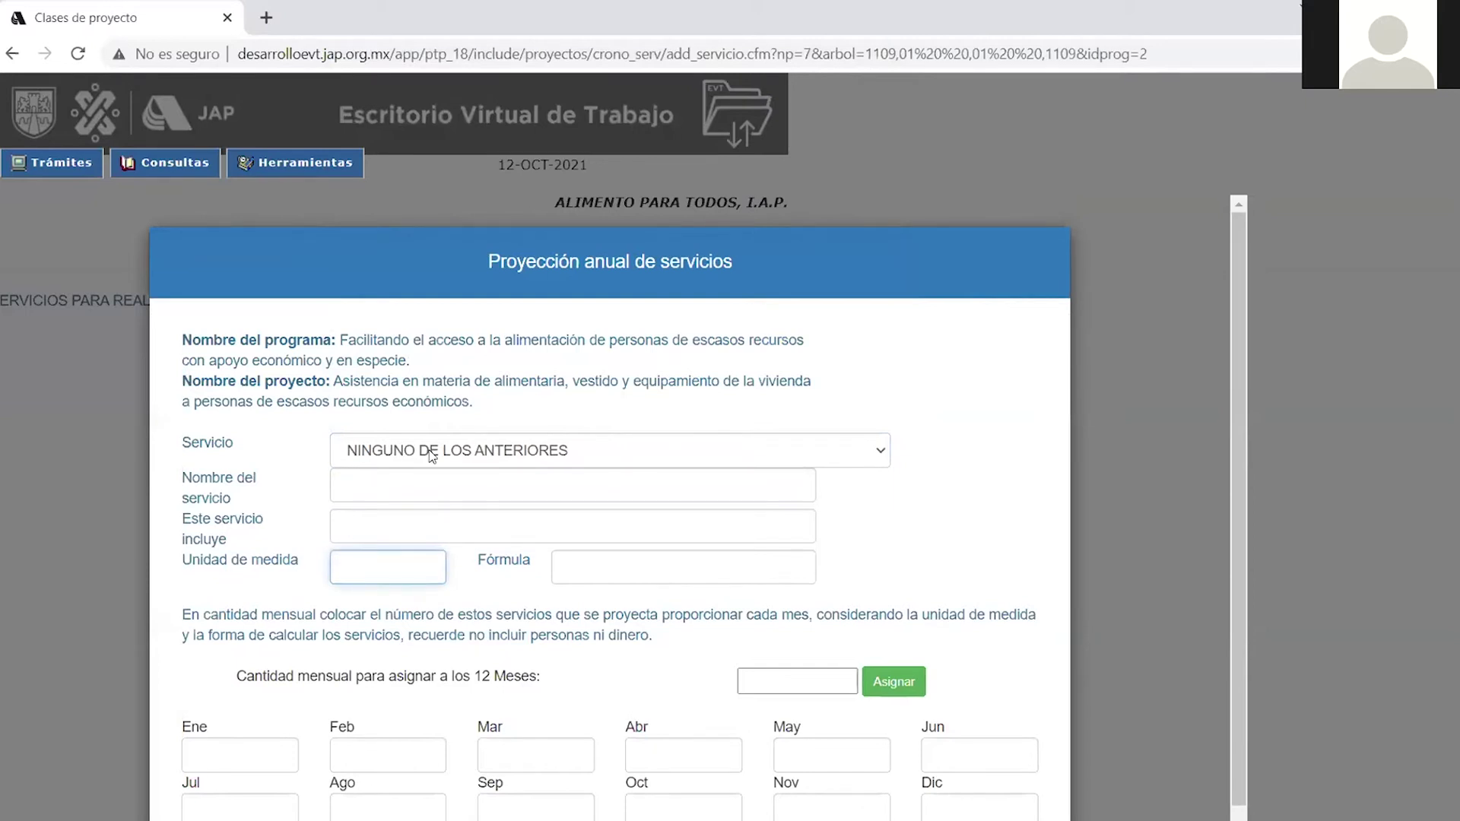
{"action": "key", "text": "Tab"}
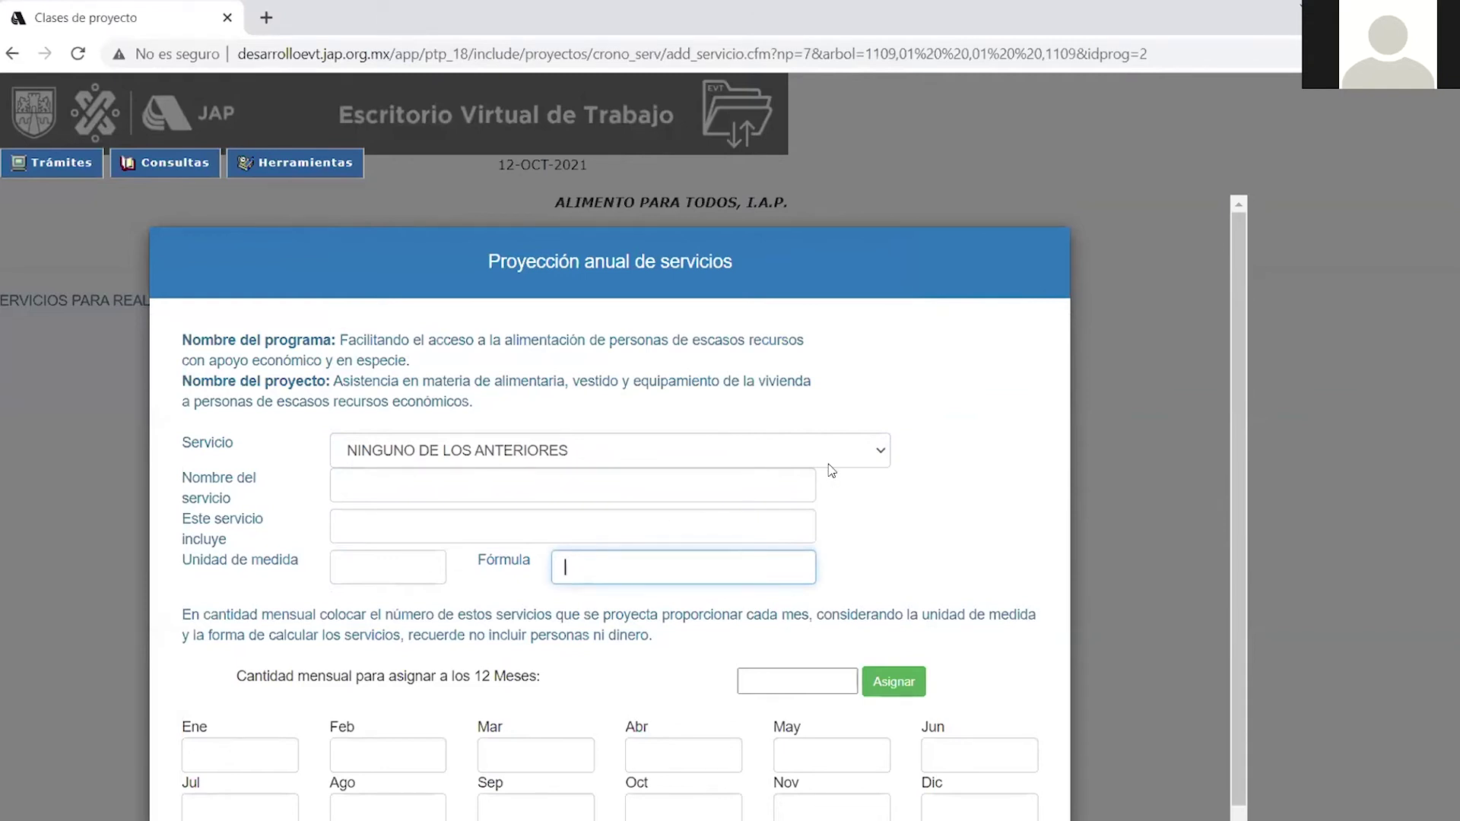
{"action": "left_click", "coordinate": [878, 454]}
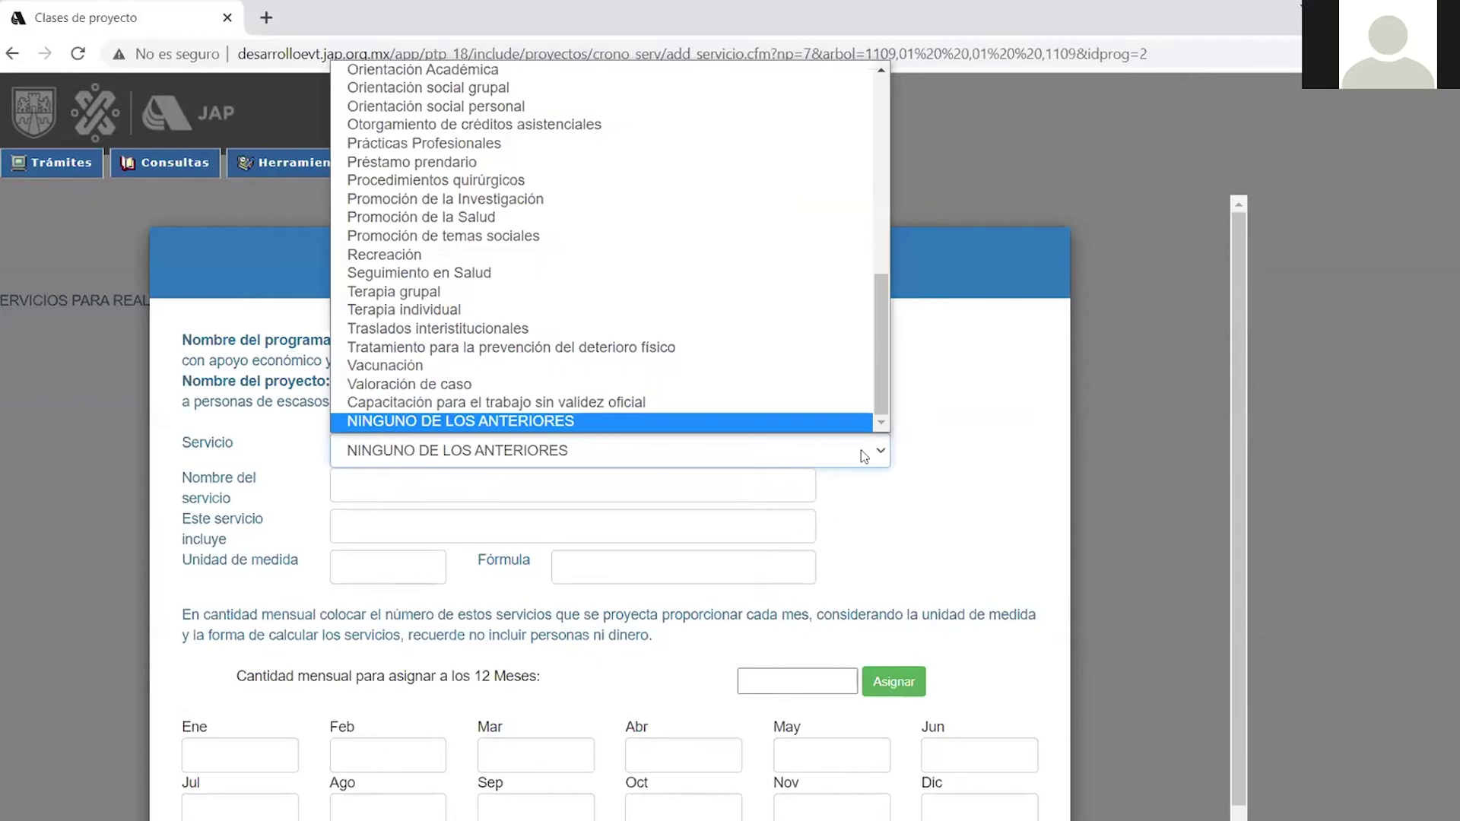
{"action": "scroll", "coordinate": [645, 368], "scroll_direction": "up", "scroll_amount": 10}
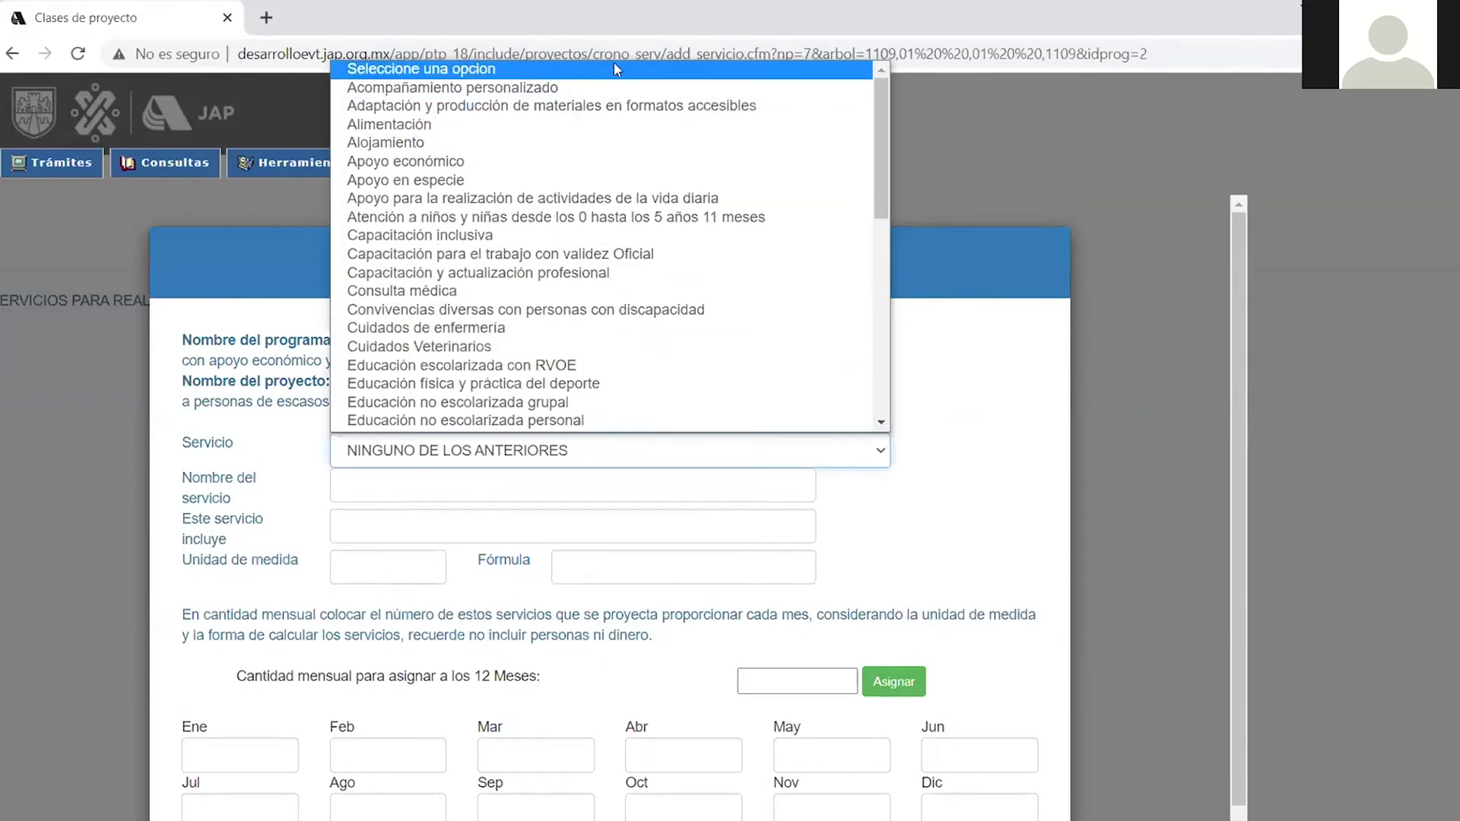
{"action": "scroll", "coordinate": [645, 372], "scroll_direction": "down", "scroll_amount": 1}
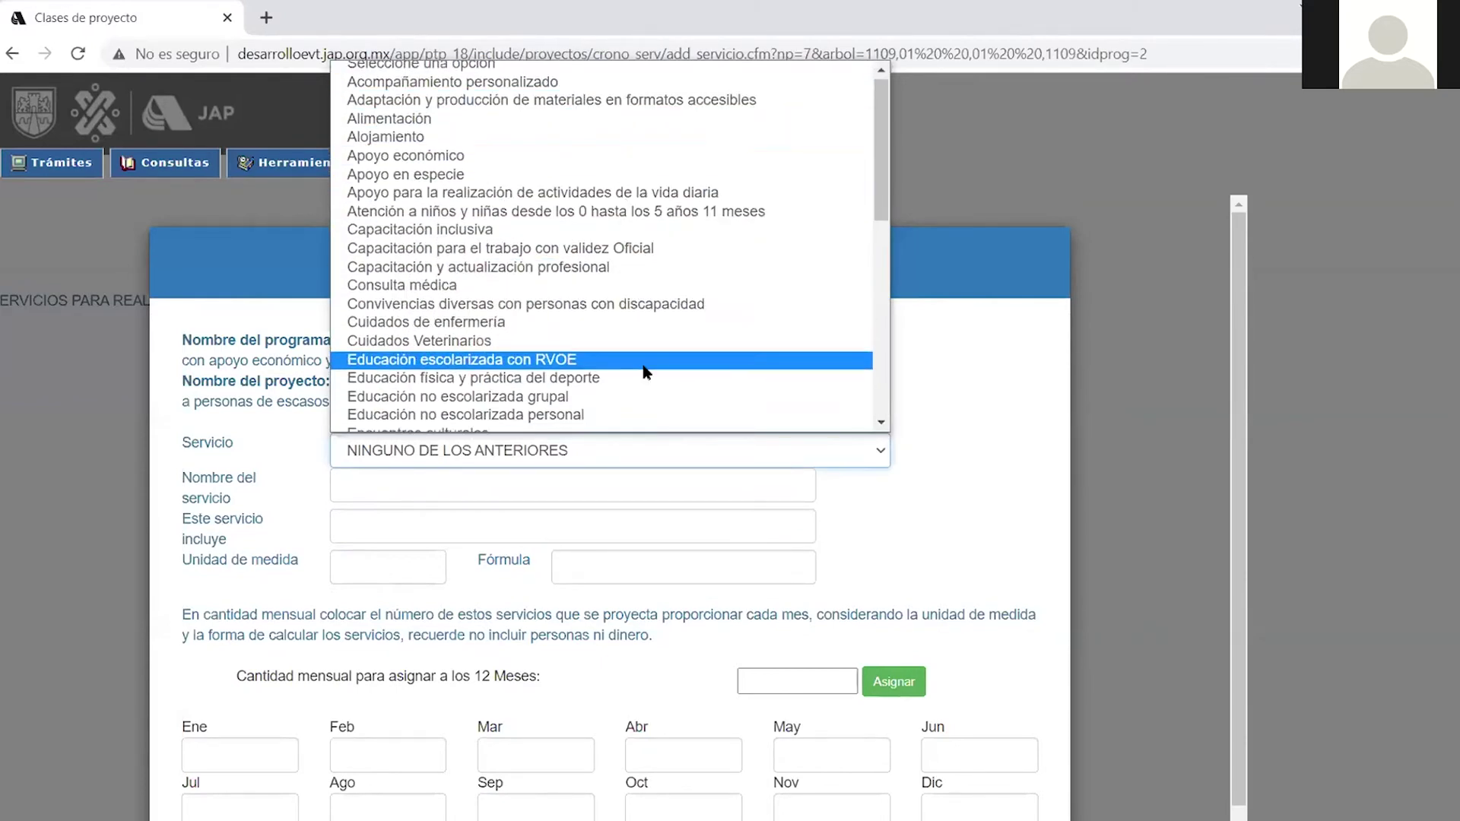
{"action": "scroll", "coordinate": [643, 372], "scroll_direction": "down", "scroll_amount": 8}
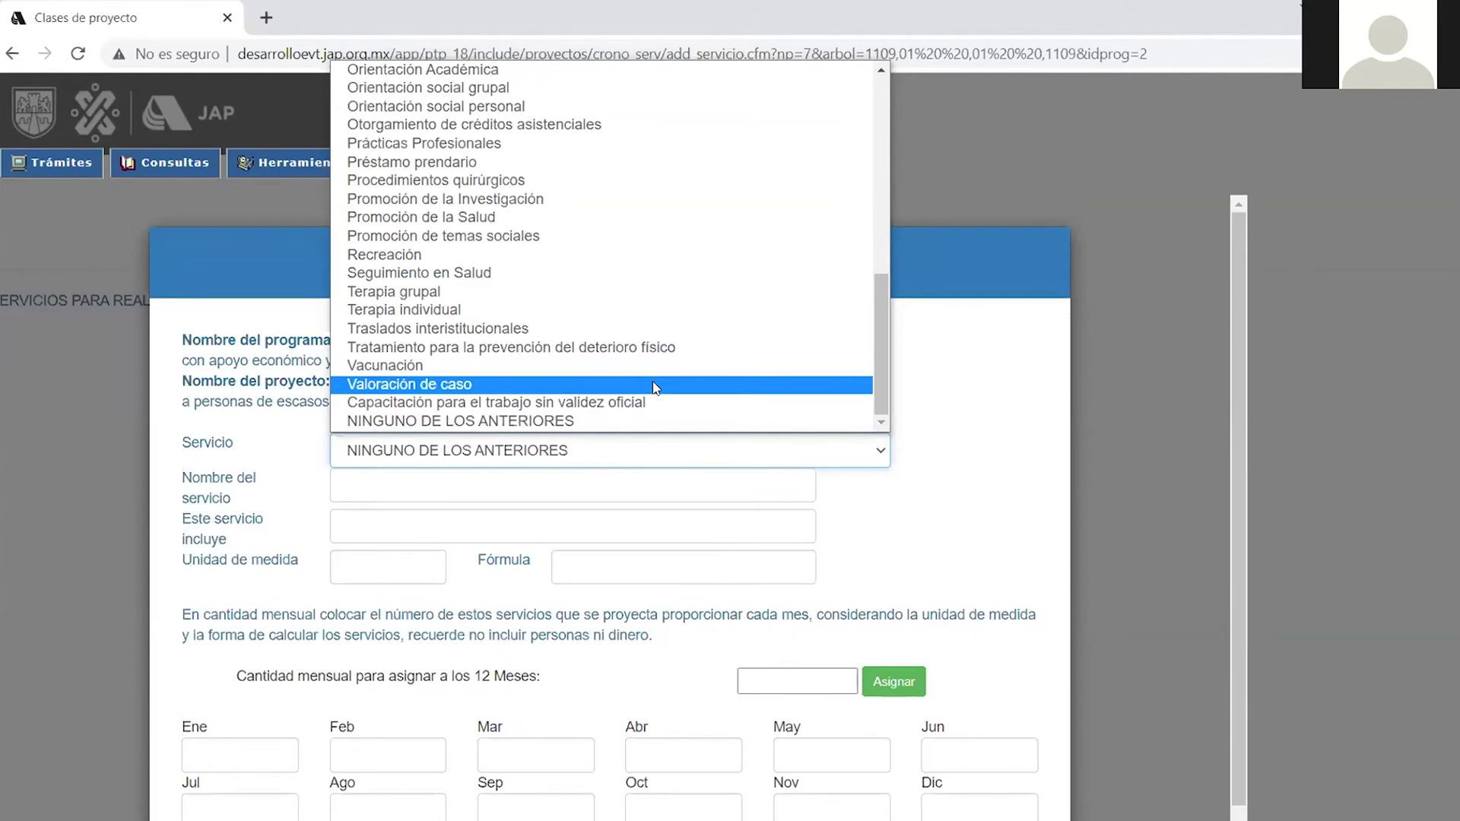
{"action": "scroll", "coordinate": [653, 381], "scroll_direction": "up", "scroll_amount": 10}
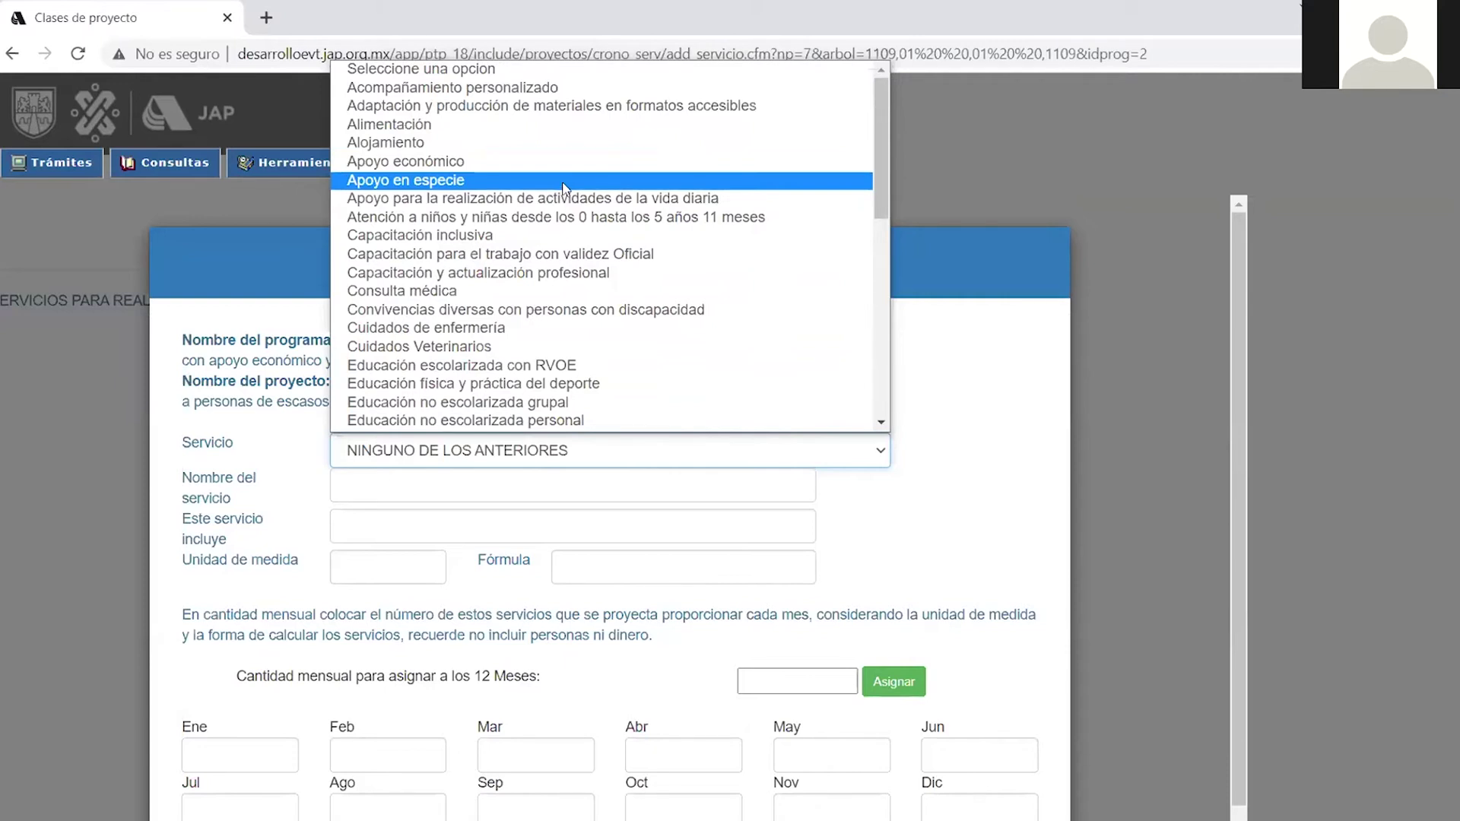
Select Apoyo en especie and trim 'Este servicio incluye' down to just 'despensas'.
{"action": "left_click", "coordinate": [387, 182]}
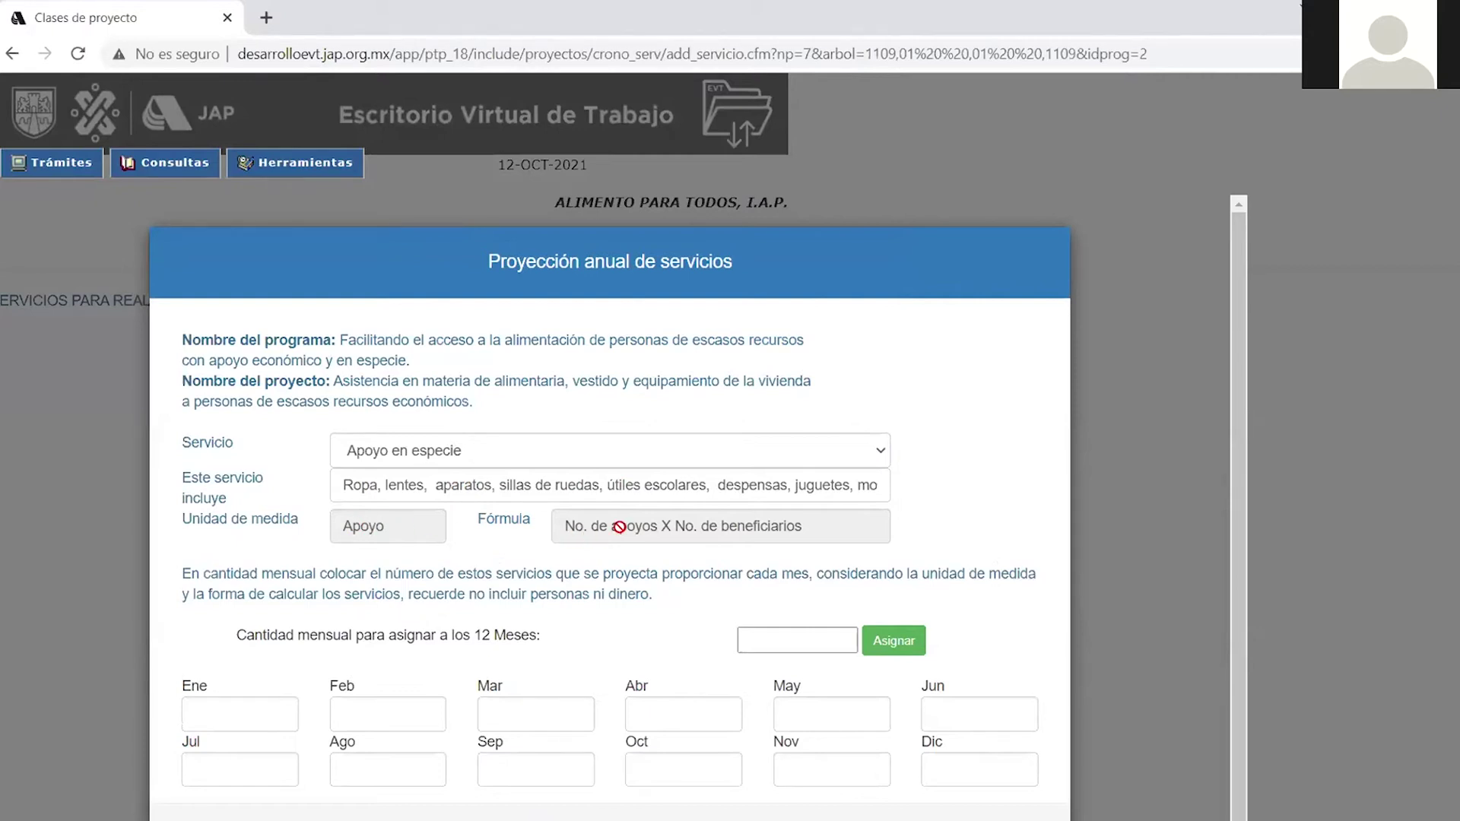
{"action": "left_click", "coordinate": [376, 485]}
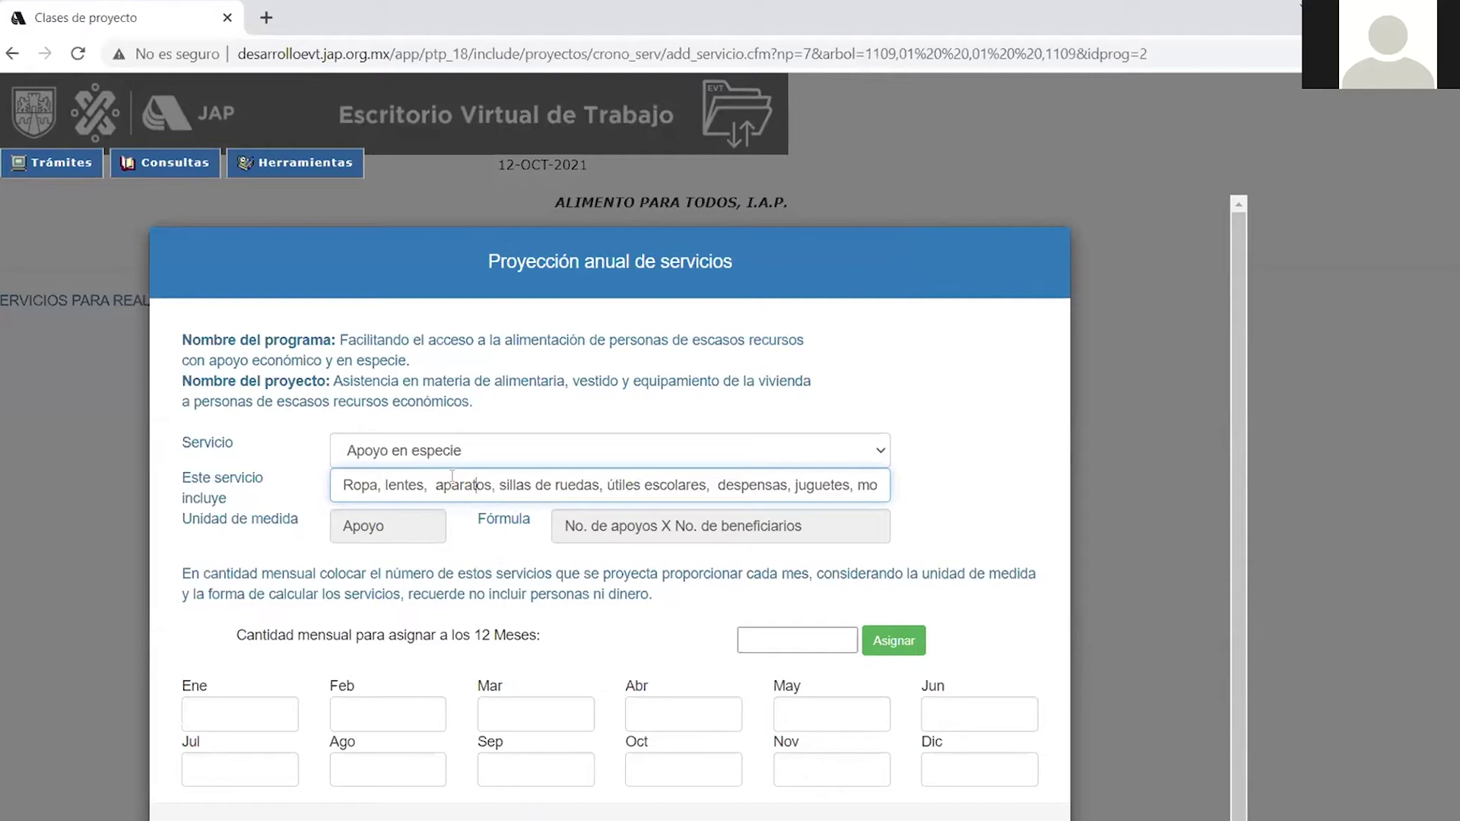
{"action": "key", "text": "Right"}
{"action": "key", "text": "Right"}
{"action": "key", "text": "Right"}
{"action": "key", "text": "Right"}
{"action": "key", "text": "Right"}
{"action": "key", "text": "Right"}
{"action": "key", "text": "Right"}
{"action": "key", "text": "Right"}
{"action": "key", "text": "Right"}
{"action": "key", "text": "Right"}
{"action": "key", "text": "Right"}
{"action": "key", "text": "Right"}
{"action": "key", "text": "Right"}
{"action": "key", "text": "Right"}
{"action": "key", "text": "Right"}
{"action": "key", "text": "Right"}
{"action": "key", "text": "Right"}
{"action": "key", "text": "Right"}
{"action": "key", "text": "Right"}
{"action": "key", "text": "Right"}
{"action": "key", "text": "Right"}
{"action": "key", "text": "Right"}
{"action": "key", "text": "Right"}
{"action": "key", "text": "Right"}
{"action": "key", "text": "Right"}
{"action": "key", "text": "Right"}
{"action": "key", "text": "Right"}
{"action": "key", "text": "Right"}
{"action": "key", "text": "Right"}
{"action": "key", "text": "Right"}
{"action": "key", "text": "Right"}
{"action": "key", "text": "Right"}
{"action": "key", "text": "Right"}
{"action": "key", "text": "Right"}
{"action": "key", "text": "Right"}
{"action": "key", "text": "Right"}
{"action": "key", "text": "Right"}
{"action": "key", "text": "Right"}
{"action": "key", "text": "Right"}
{"action": "key", "text": "Right"}
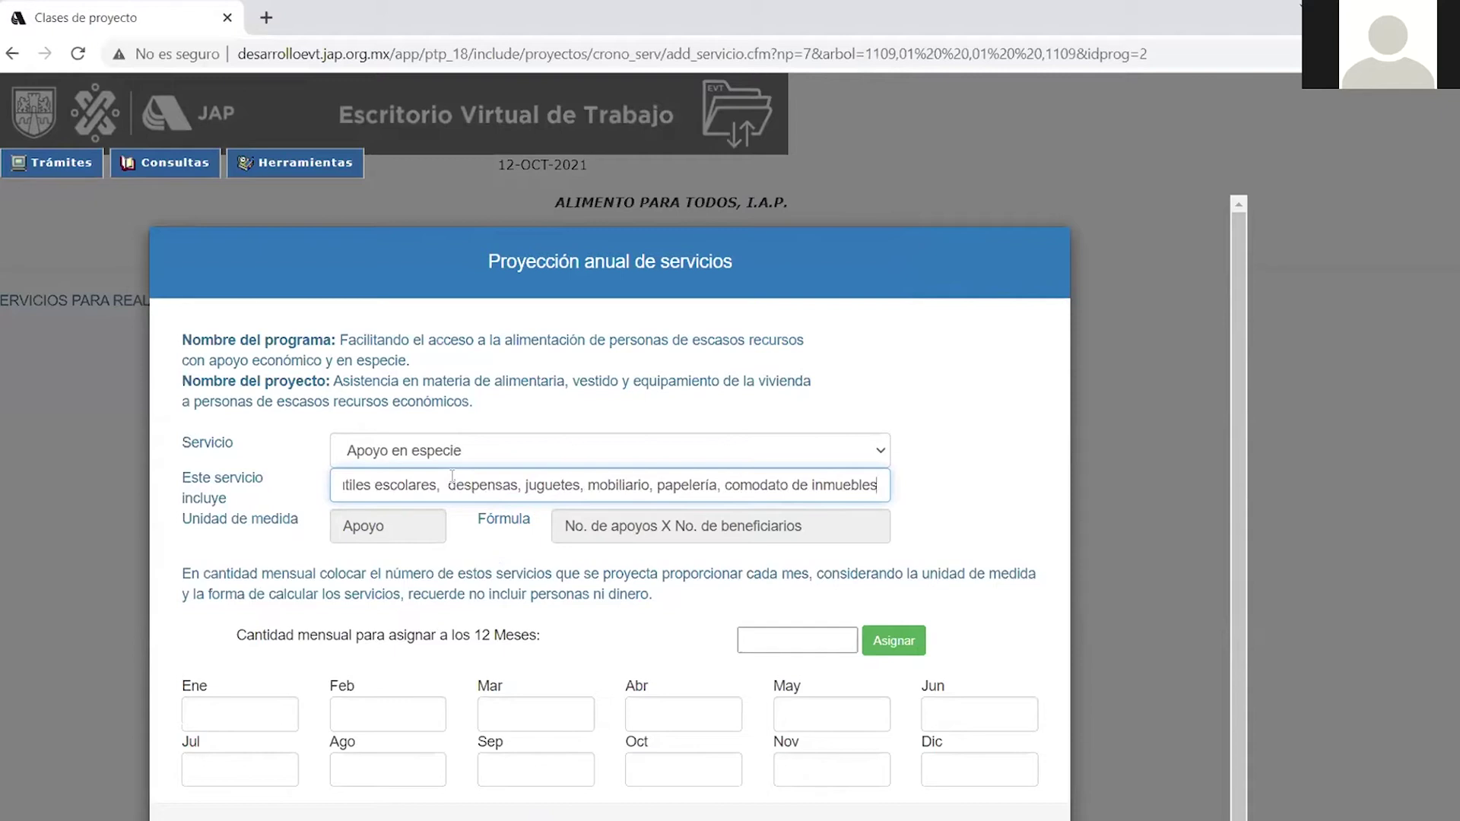
{"action": "key", "text": "Left"}
{"action": "key", "text": "Left"}
{"action": "key", "text": "Left"}
{"action": "key", "text": "Left"}
{"action": "key", "text": "Left"}
{"action": "key", "text": "Left"}
{"action": "key", "text": "Left"}
{"action": "key", "text": "Left"}
{"action": "key", "text": "Left"}
{"action": "key", "text": "Left"}
{"action": "key", "text": "Left"}
{"action": "key", "text": "Left"}
{"action": "key", "text": "Left"}
{"action": "key", "text": "Left"}
{"action": "key", "text": "Left"}
{"action": "key", "text": "Left"}
{"action": "key", "text": "Left"}
{"action": "key", "text": "Left"}
{"action": "key", "text": "Left"}
{"action": "key", "text": "Left"}
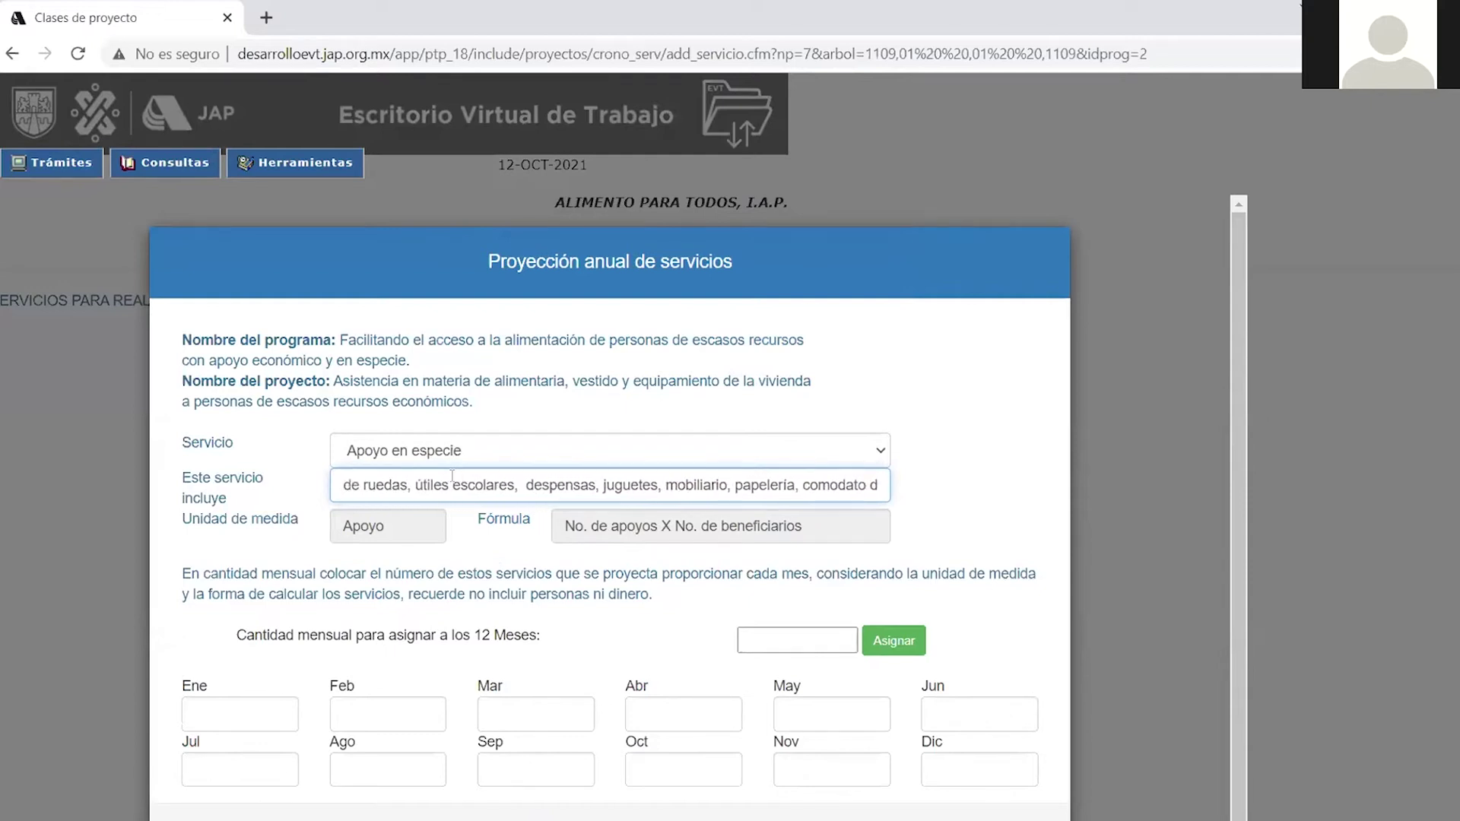
{"action": "key", "text": "Left"}
{"action": "key", "text": "Left"}
{"action": "key", "text": "Left"}
{"action": "key", "text": "Left"}
{"action": "key", "text": "Left"}
{"action": "key", "text": "Left"}
{"action": "key", "text": "Left"}
{"action": "key", "text": "Left"}
{"action": "key", "text": "Left"}
{"action": "key", "text": "Left"}
{"action": "key", "text": "Left"}
{"action": "key", "text": "Left"}
{"action": "key", "text": "Left"}
{"action": "key", "text": "Left"}
{"action": "key", "text": "Left"}
{"action": "key", "text": "Left"}
{"action": "key", "text": "Left"}
{"action": "key", "text": "Left"}
{"action": "key", "text": "Left"}
{"action": "key", "text": "Left"}
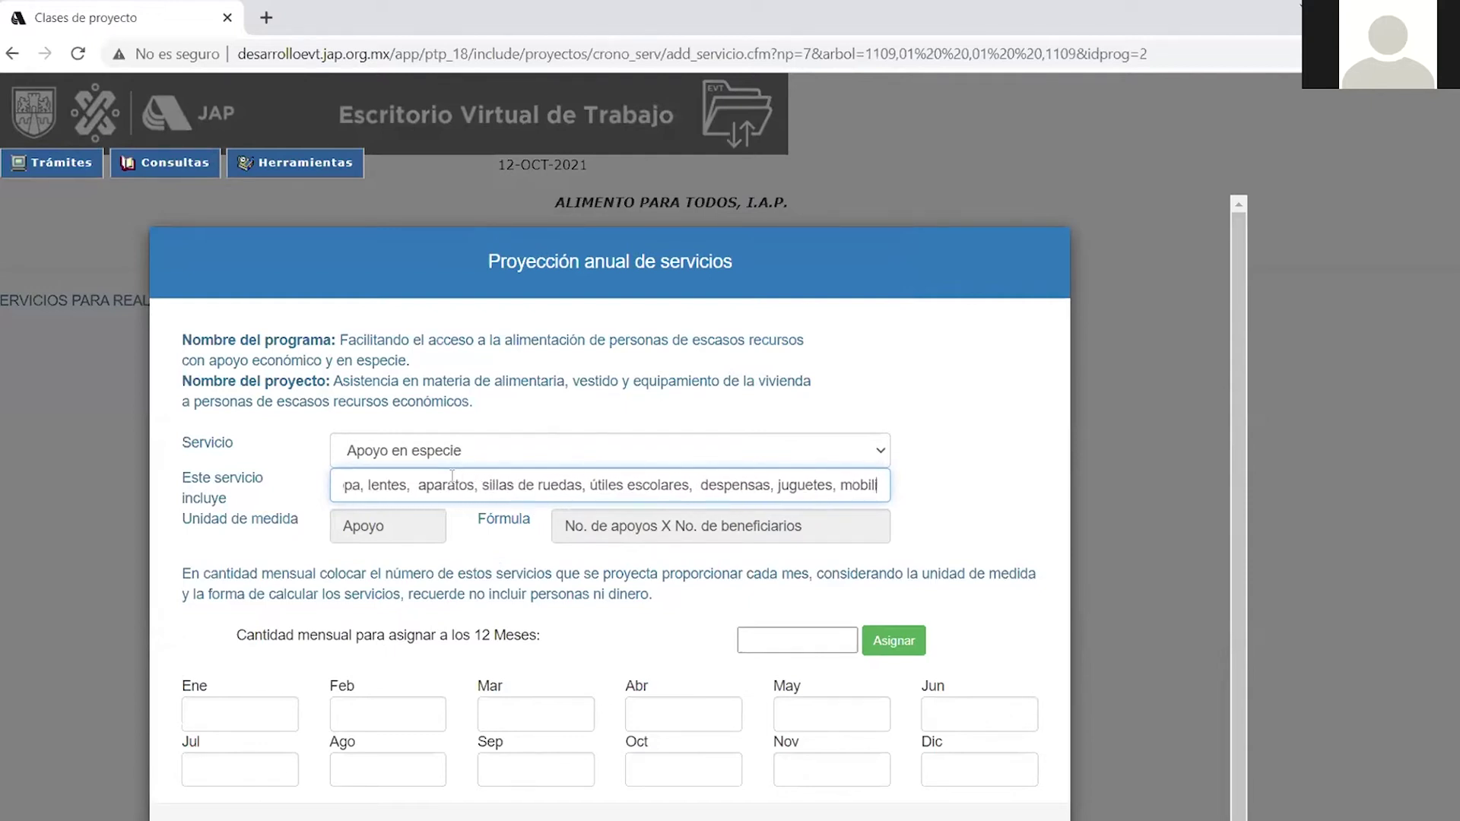
{"action": "key", "text": "BackSpace"}
{"action": "key", "text": "BackSpace"}
{"action": "key", "text": "BackSpace"}
{"action": "key", "text": "BackSpace"}
{"action": "key", "text": "BackSpace"}
{"action": "key", "text": "BackSpace"}
{"action": "key", "text": "BackSpace"}
{"action": "key", "text": "BackSpace"}
{"action": "key", "text": "BackSpace"}
{"action": "key", "text": "BackSpace"}
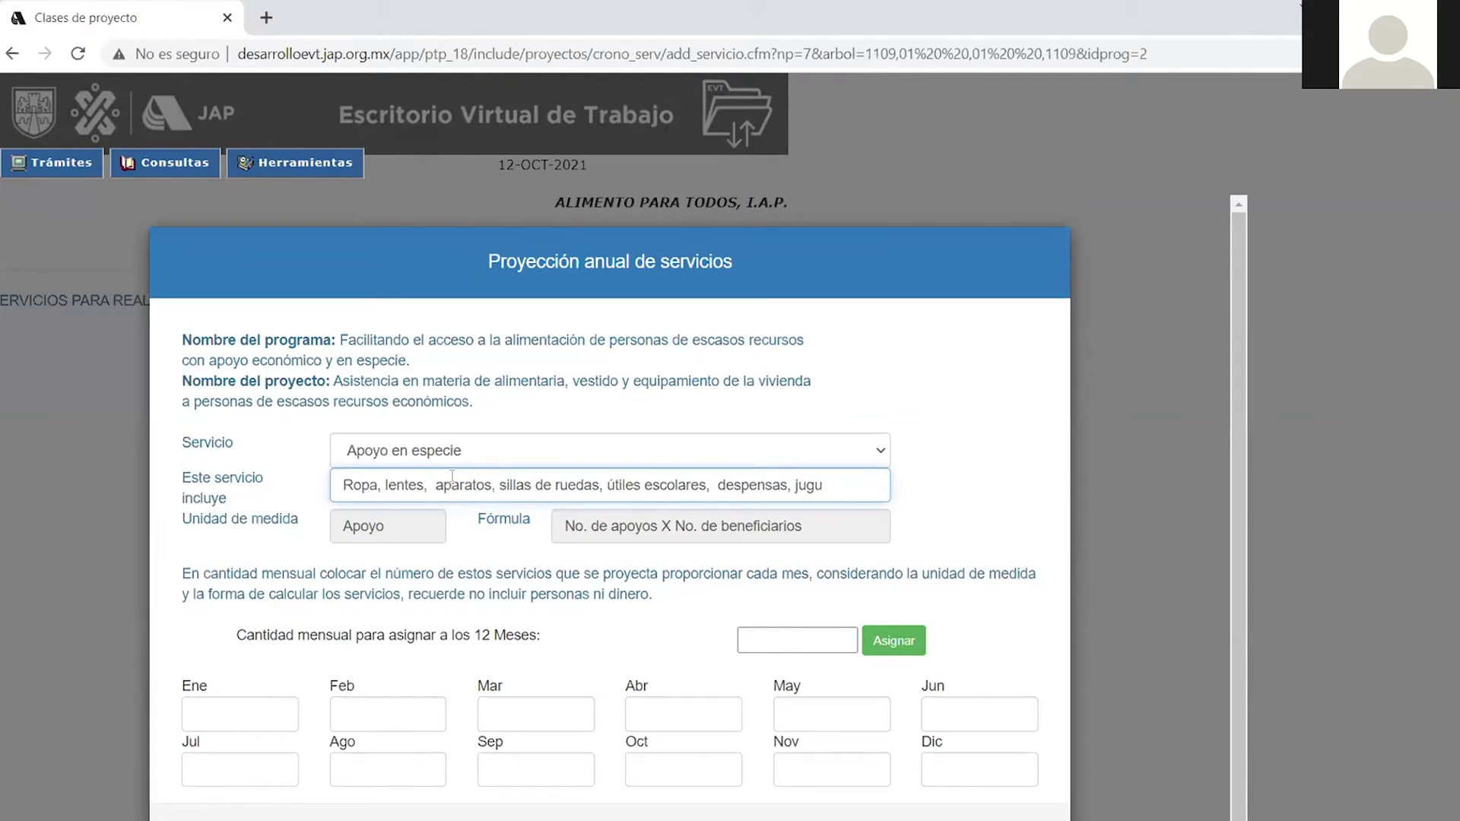
{"action": "key", "text": "BackSpace"}
{"action": "left_click", "coordinate": [715, 481]}
{"action": "key", "text": "BackSpace"}
{"action": "key", "text": "BackSpace"}
{"action": "key", "text": "BackSpace"}
{"action": "key", "text": "BackSpace"}
{"action": "key", "text": "BackSpace"}
{"action": "key", "text": "BackSpace"}
{"action": "key", "text": "BackSpace"}
{"action": "key", "text": "BackSpace"}
{"action": "key", "text": "BackSpace"}
{"action": "key", "text": "BackSpace"}
{"action": "key", "text": "BackSpace"}
{"action": "key", "text": "BackSpace"}
{"action": "key", "text": "BackSpace"}
{"action": "key", "text": "BackSpace"}
{"action": "key", "text": "BackSpace"}
{"action": "key", "text": "BackSpace"}
{"action": "key", "text": "BackSpace"}
{"action": "key", "text": "BackSpace"}
{"action": "key", "text": "BackSpace"}
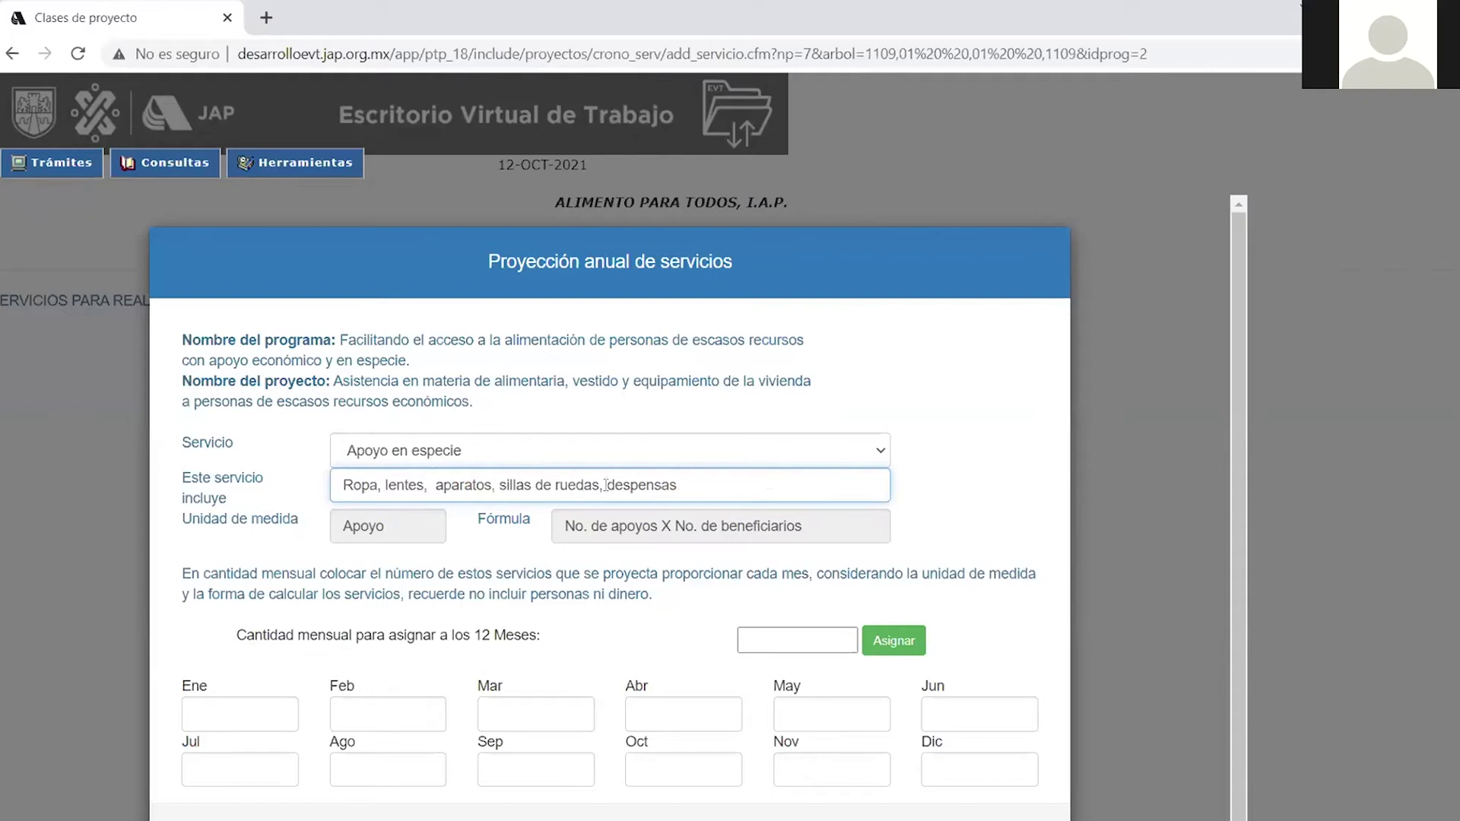
{"action": "key", "text": "BackSpace"}
{"action": "key", "text": "BackSpace"}
{"action": "key", "text": "BackSpace"}
{"action": "key", "text": "BackSpace"}
{"action": "key", "text": "BackSpace"}
{"action": "key", "text": "BackSpace"}
{"action": "key", "text": "BackSpace"}
{"action": "key", "text": "BackSpace"}
{"action": "key", "text": "BackSpace"}
{"action": "key", "text": "BackSpace"}
{"action": "key", "text": "BackSpace"}
{"action": "key", "text": "BackSpace"}
{"action": "key", "text": "BackSpace"}
{"action": "key", "text": "BackSpace"}
{"action": "key", "text": "BackSpace"}
{"action": "key", "text": "BackSpace"}
{"action": "key", "text": "BackSpace"}
{"action": "key", "text": "BackSpace"}
{"action": "key", "text": "BackSpace"}
{"action": "key", "text": "BackSpace"}
{"action": "key", "text": "BackSpace"}
{"action": "key", "text": "BackSpace"}
{"action": "key", "text": "BackSpace"}
{"action": "key", "text": "BackSpace"}
{"action": "key", "text": "BackSpace"}
{"action": "key", "text": "BackSpace"}
{"action": "key", "text": "BackSpace"}
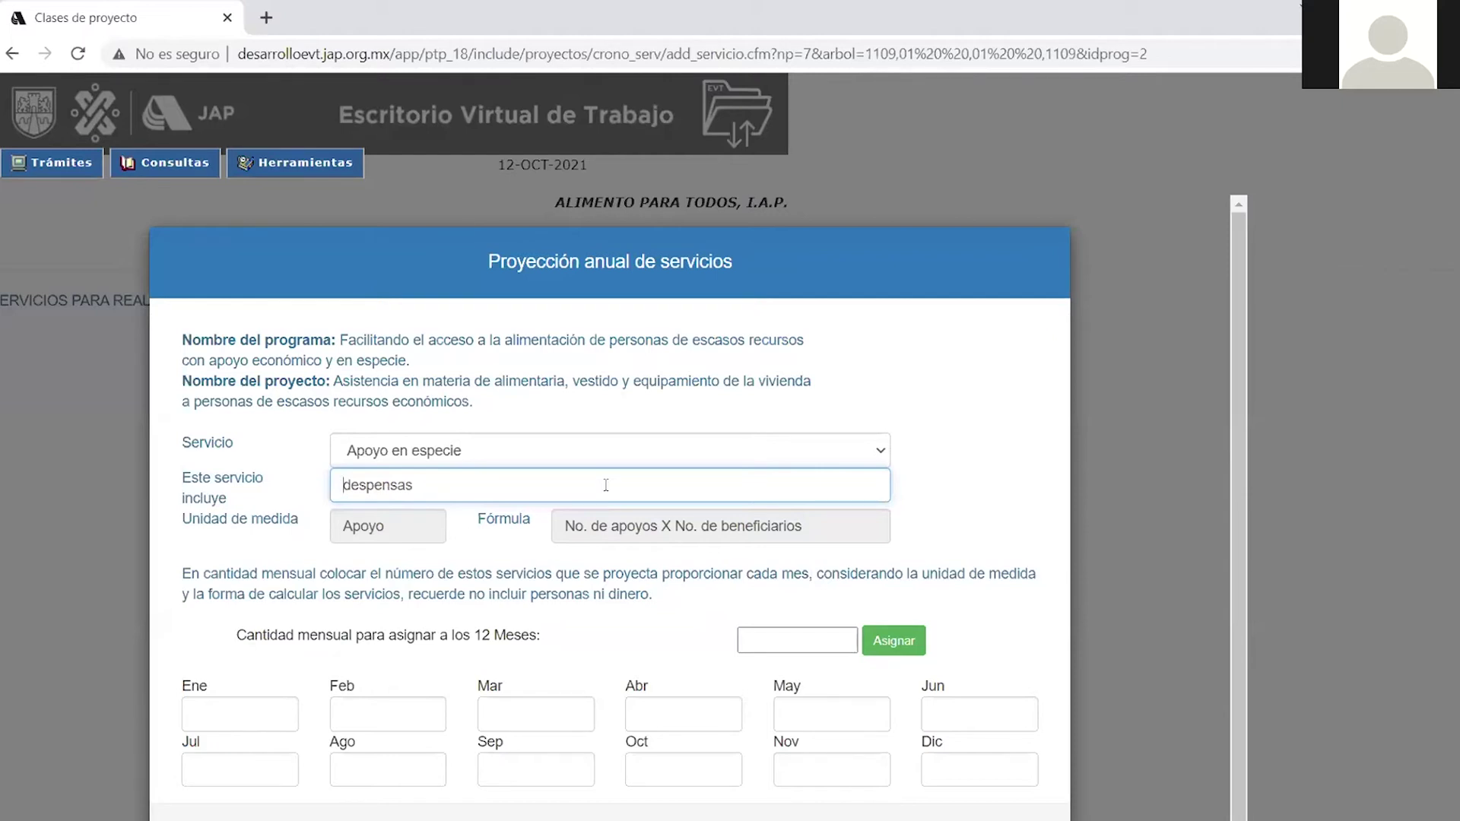
{"action": "left_click", "coordinate": [952, 515]}
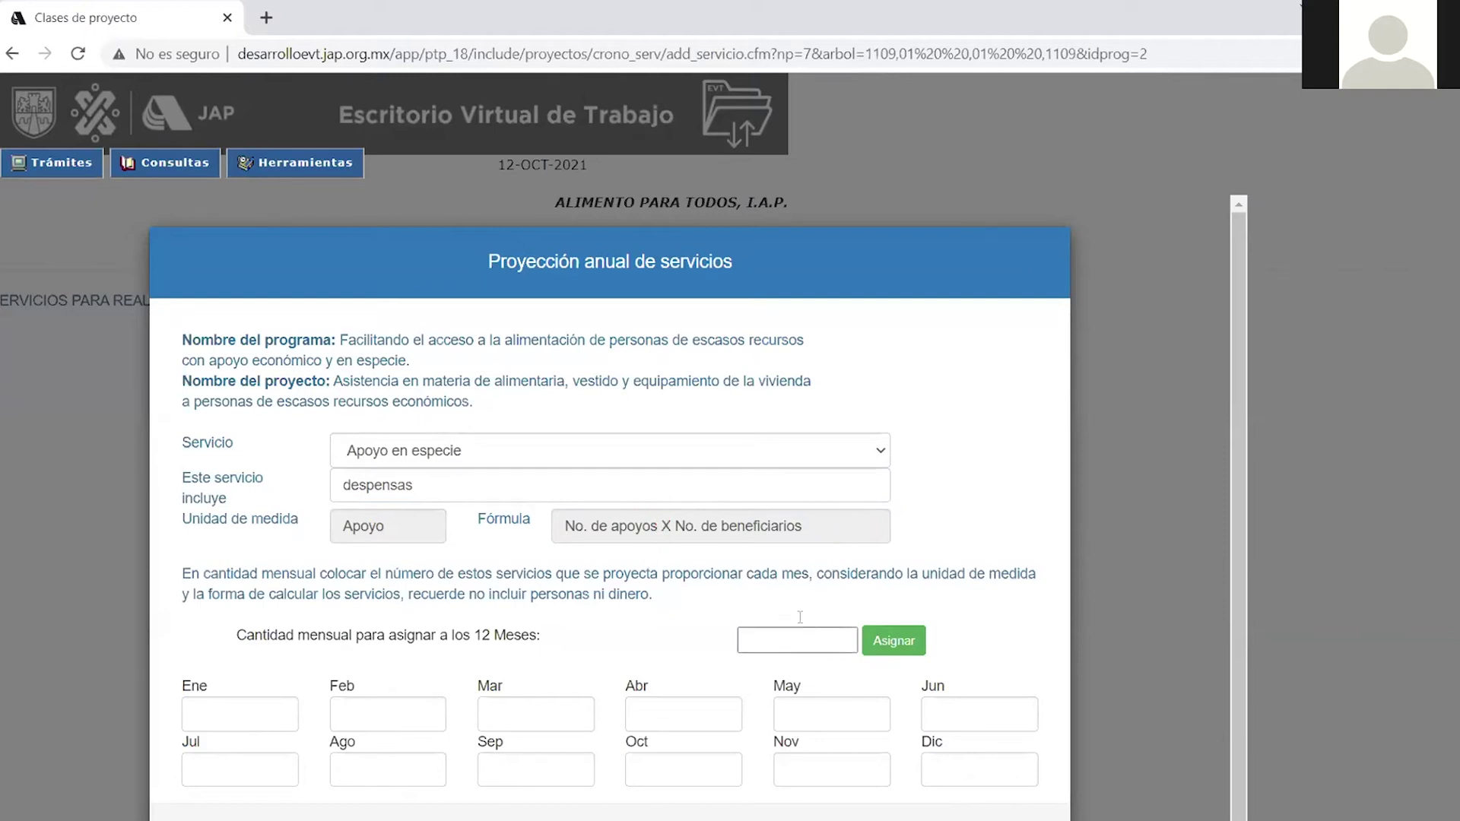
Assign a quantity of 500 to all twelve months, Ene through Dic.
{"action": "scroll", "coordinate": [380, 677], "scroll_direction": "down", "scroll_amount": 1}
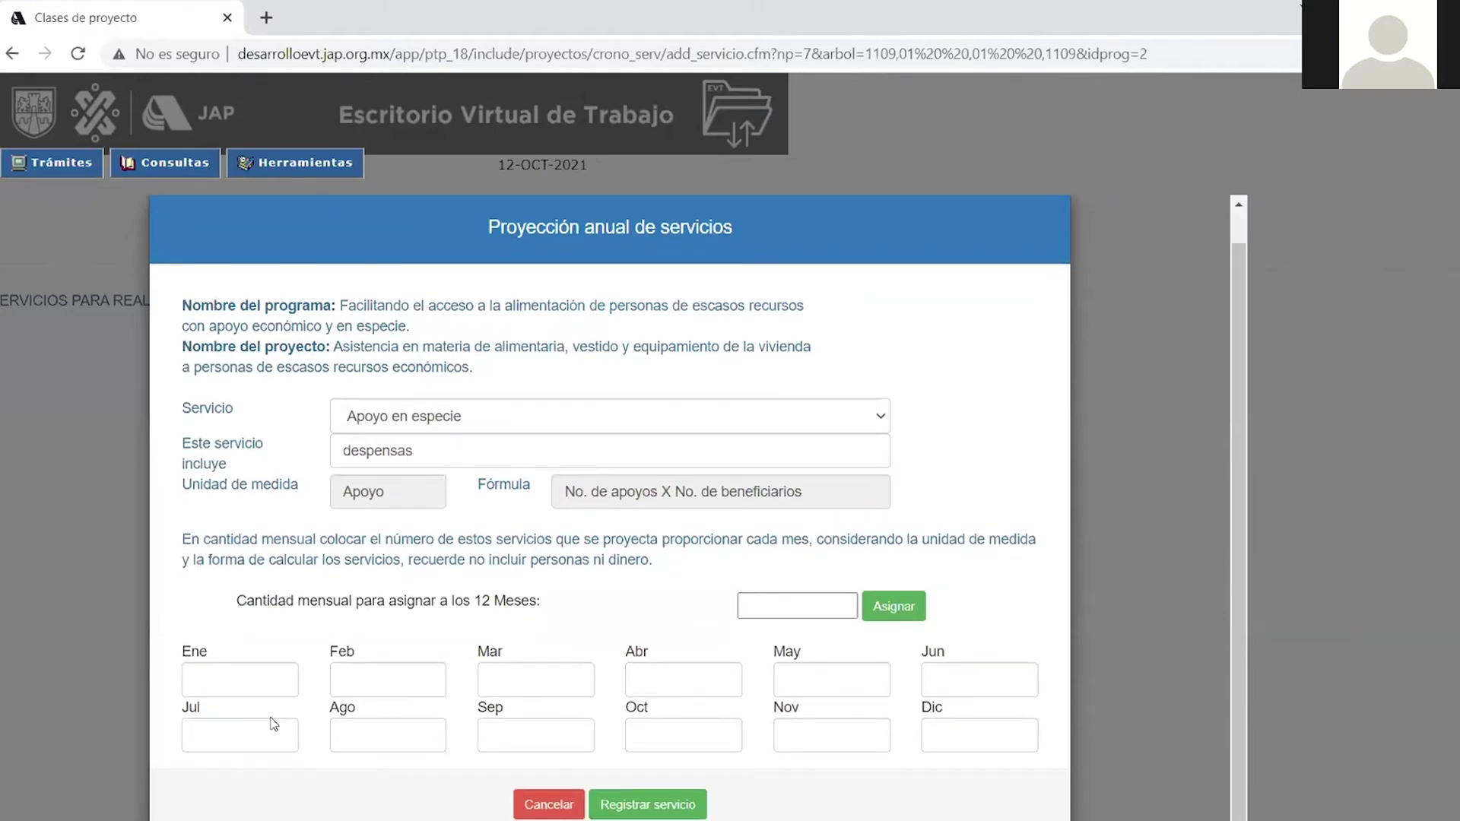
{"action": "left_click", "coordinate": [789, 609]}
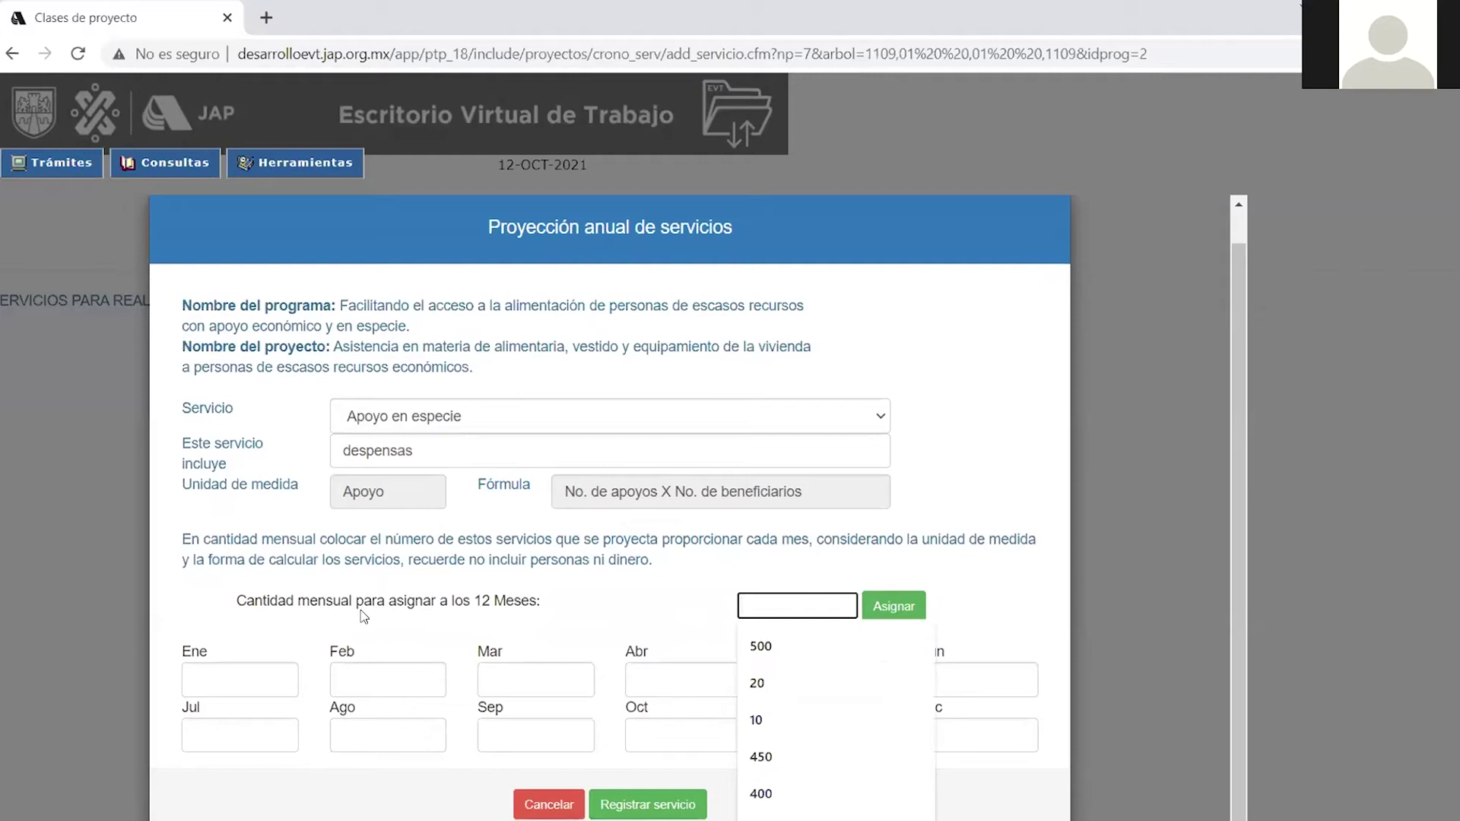
{"action": "left_click", "coordinate": [759, 648]}
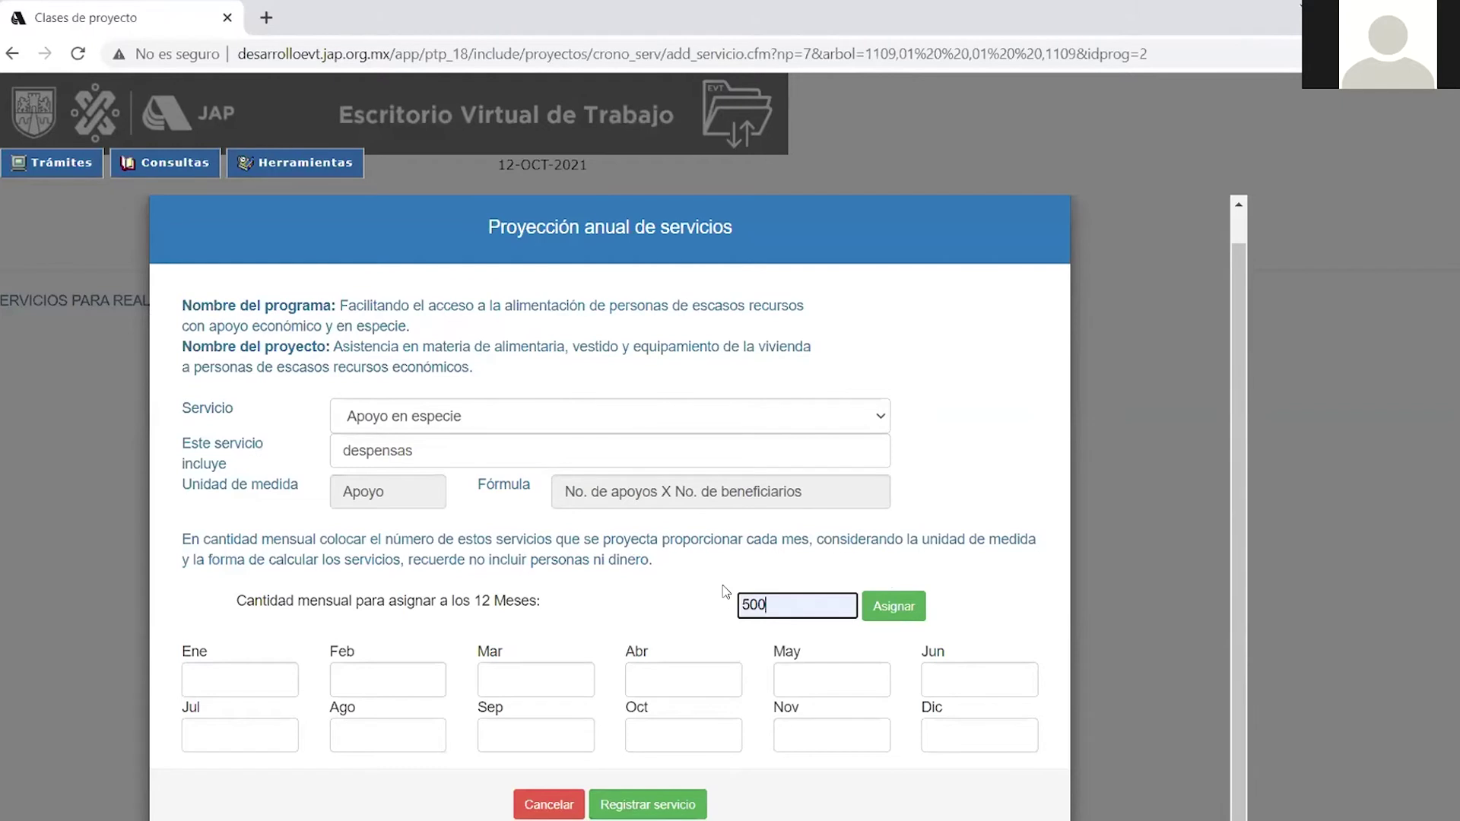
{"action": "left_click", "coordinate": [887, 608]}
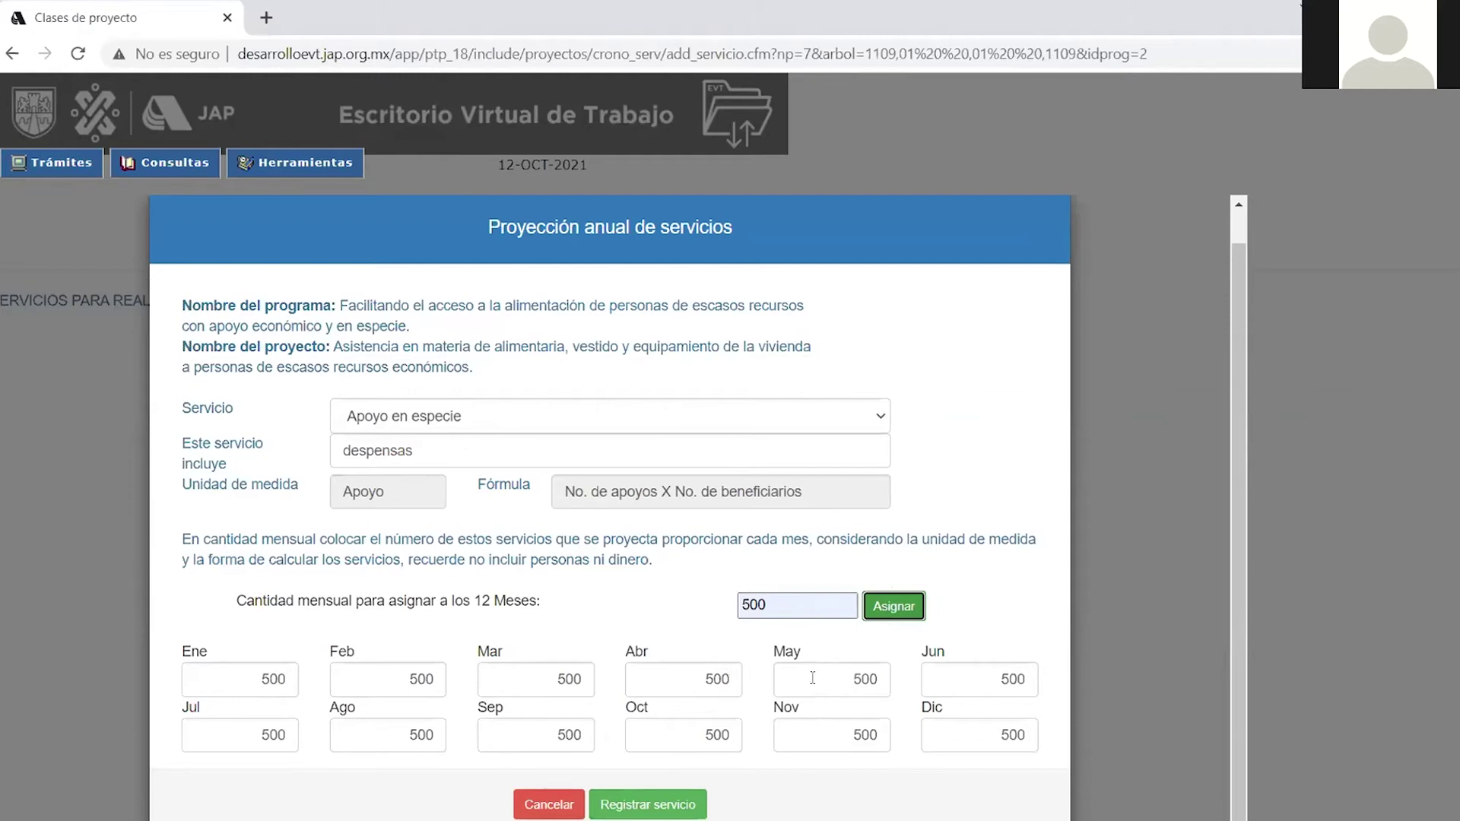
Change July to 250 and register Apoyo en especie, totalling 5750 annually.
{"action": "left_click", "coordinate": [285, 735]}
{"action": "key", "text": "BackSpace"}
{"action": "key", "text": "BackSpace"}
{"action": "key", "text": "BackSpace"}
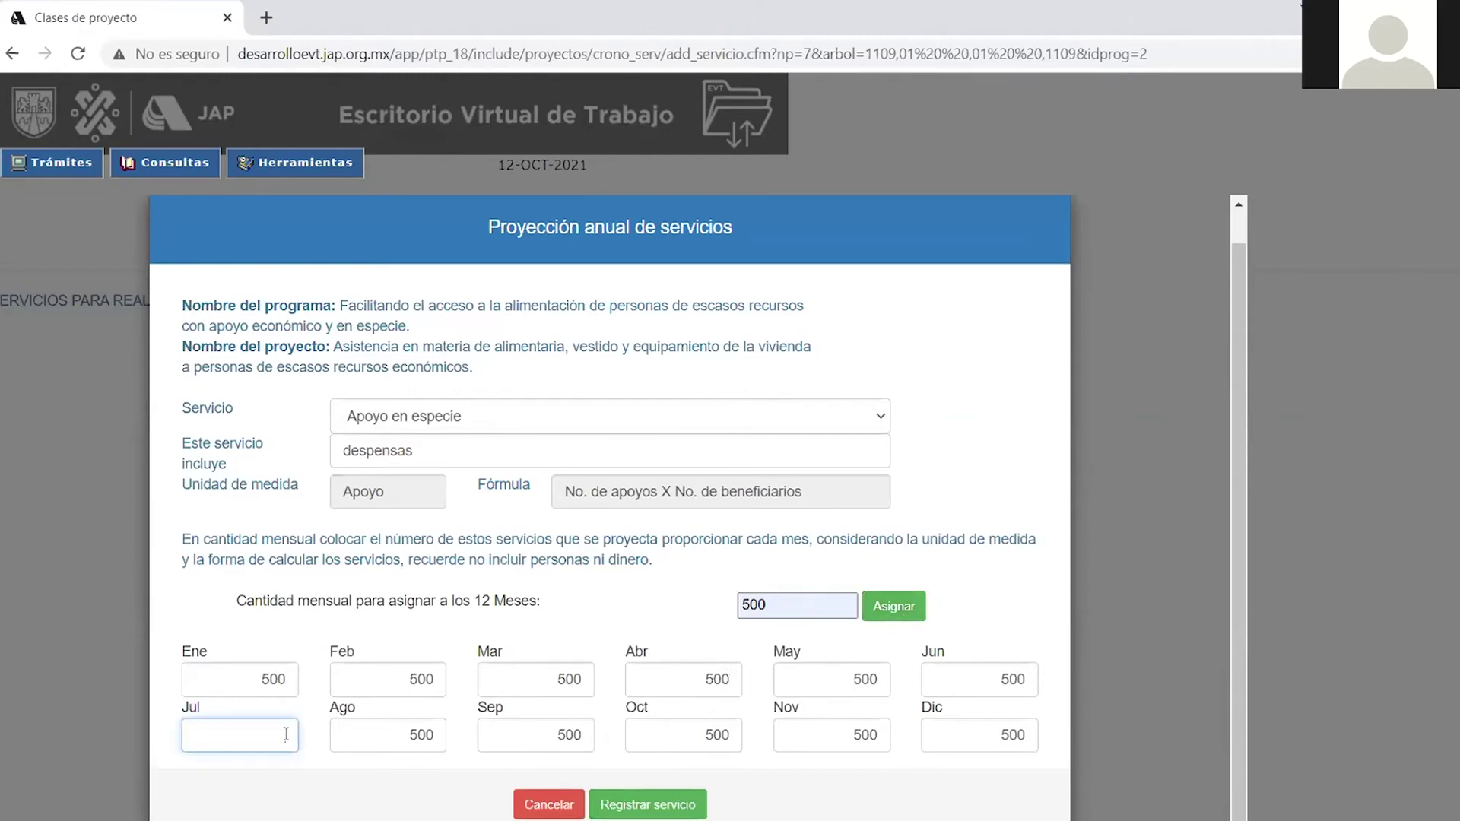
{"action": "type", "text": "250"}
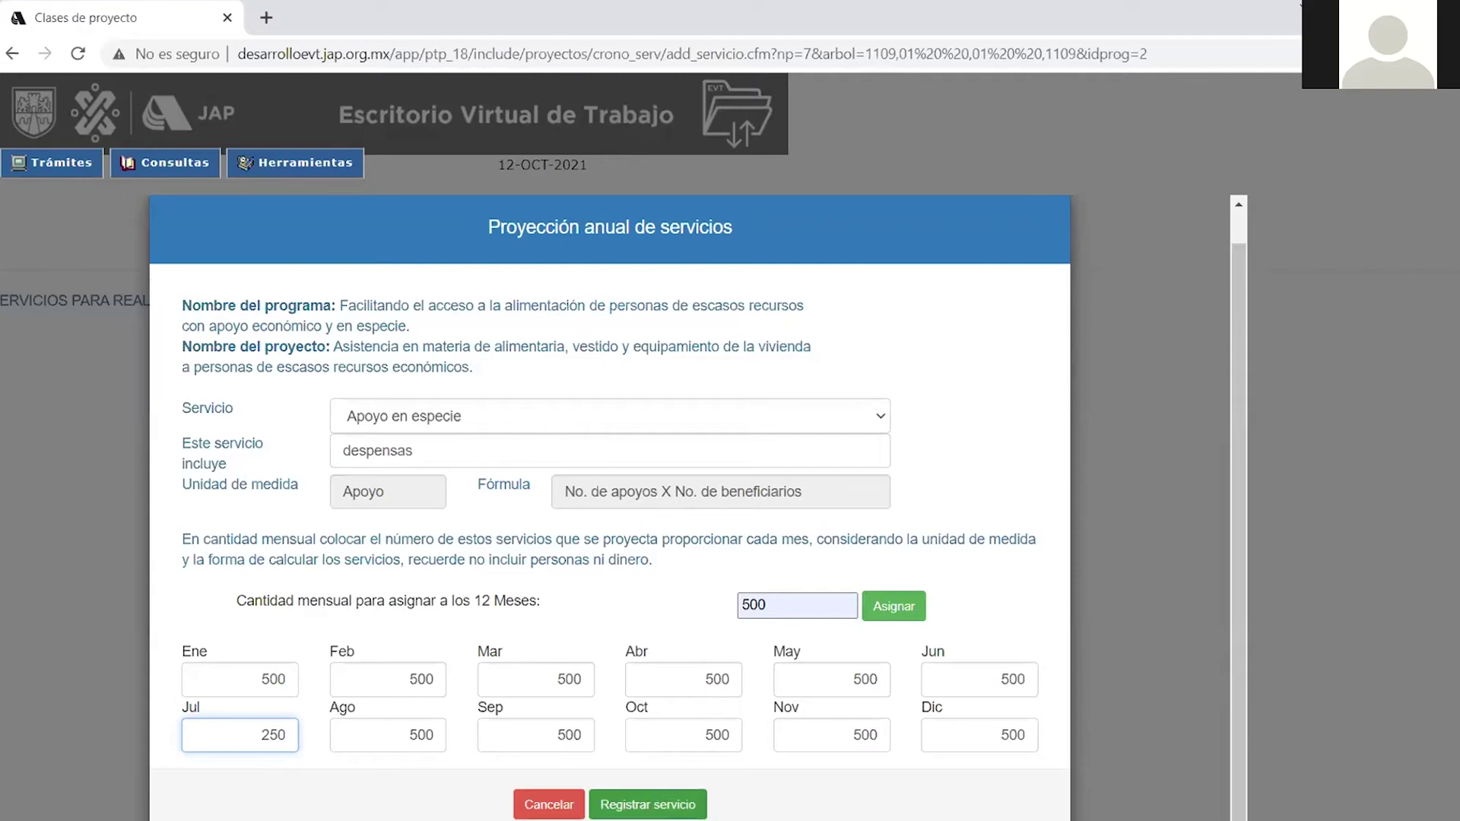
{"action": "left_click", "coordinate": [656, 804]}
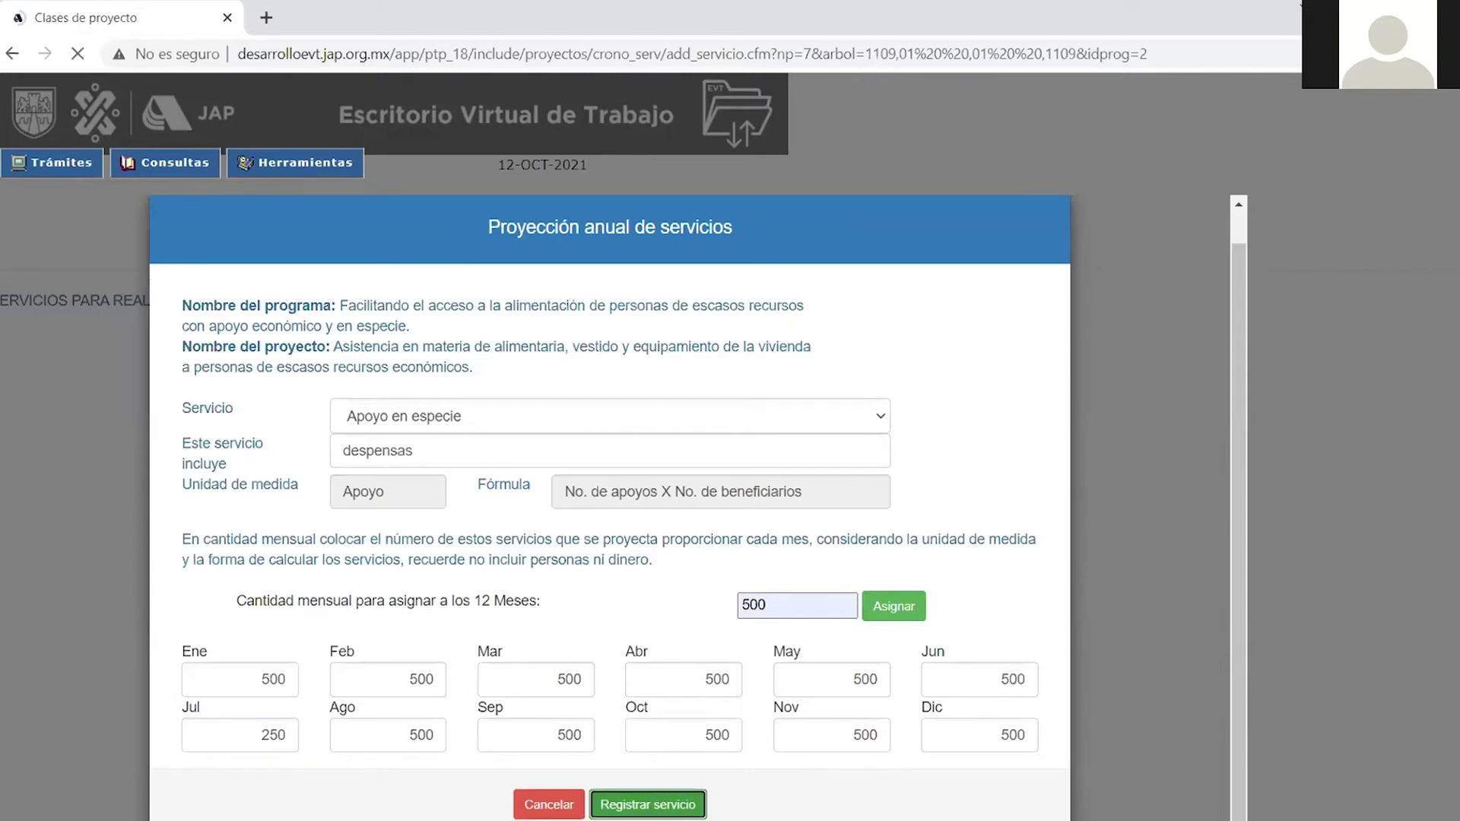
{"action": "scroll", "coordinate": [639, 719], "scroll_direction": "down", "scroll_amount": 3}
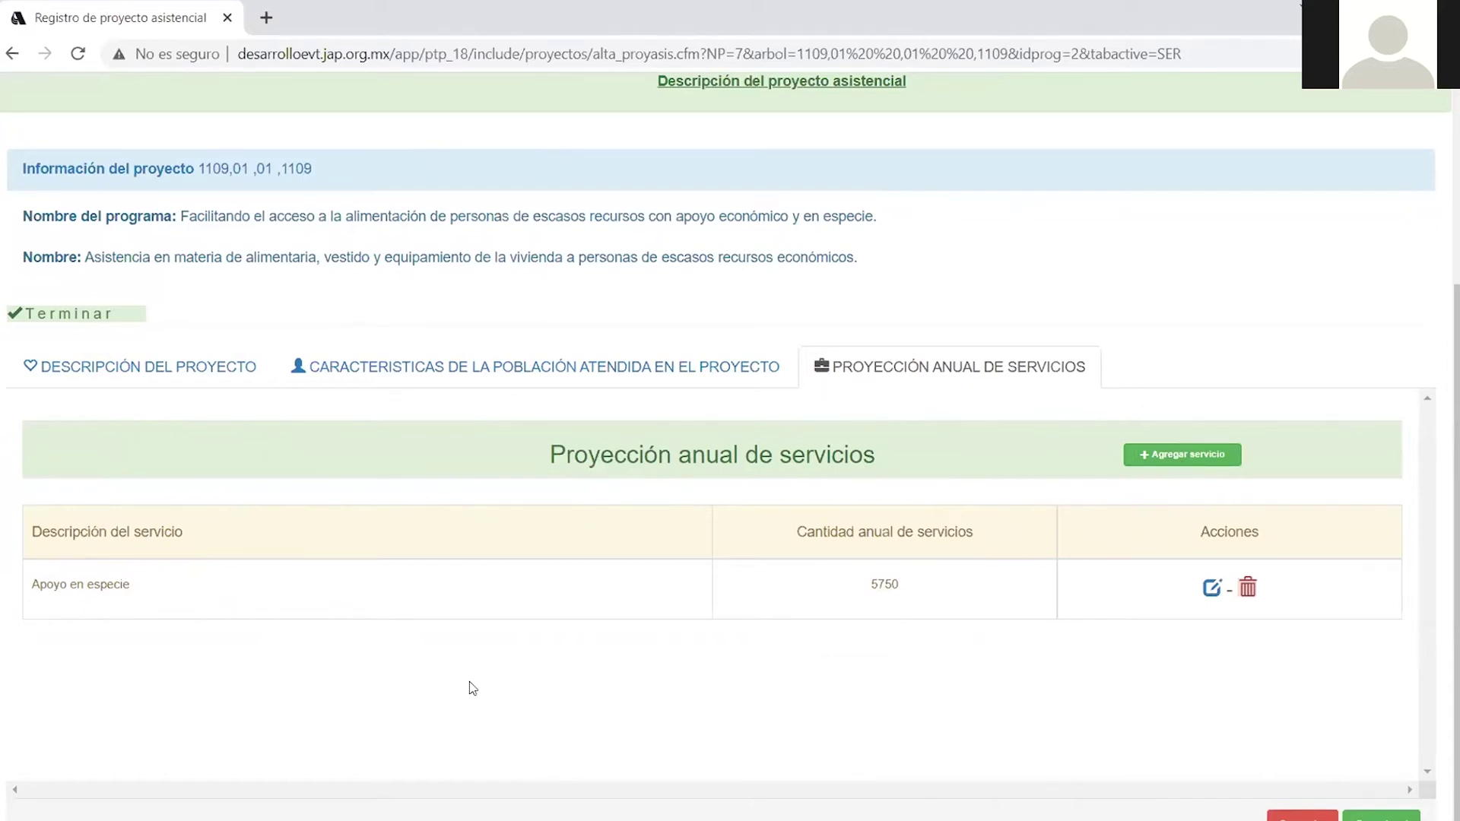
Add another service and set it to Orientación social grupal.
{"action": "left_click", "coordinate": [1182, 454]}
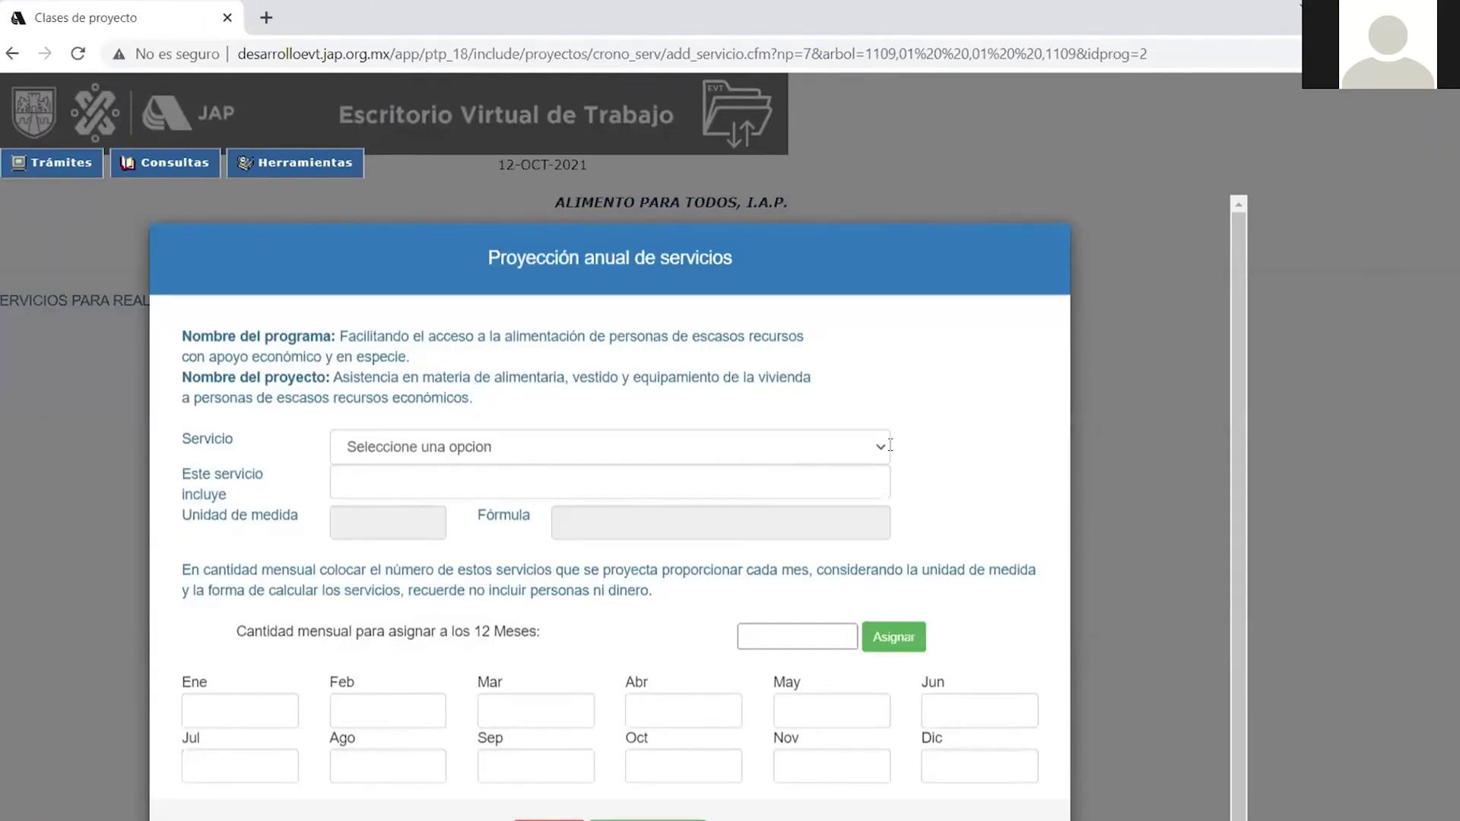
{"action": "left_click", "coordinate": [888, 447]}
{"action": "scroll", "coordinate": [457, 304], "scroll_direction": "down", "scroll_amount": 10}
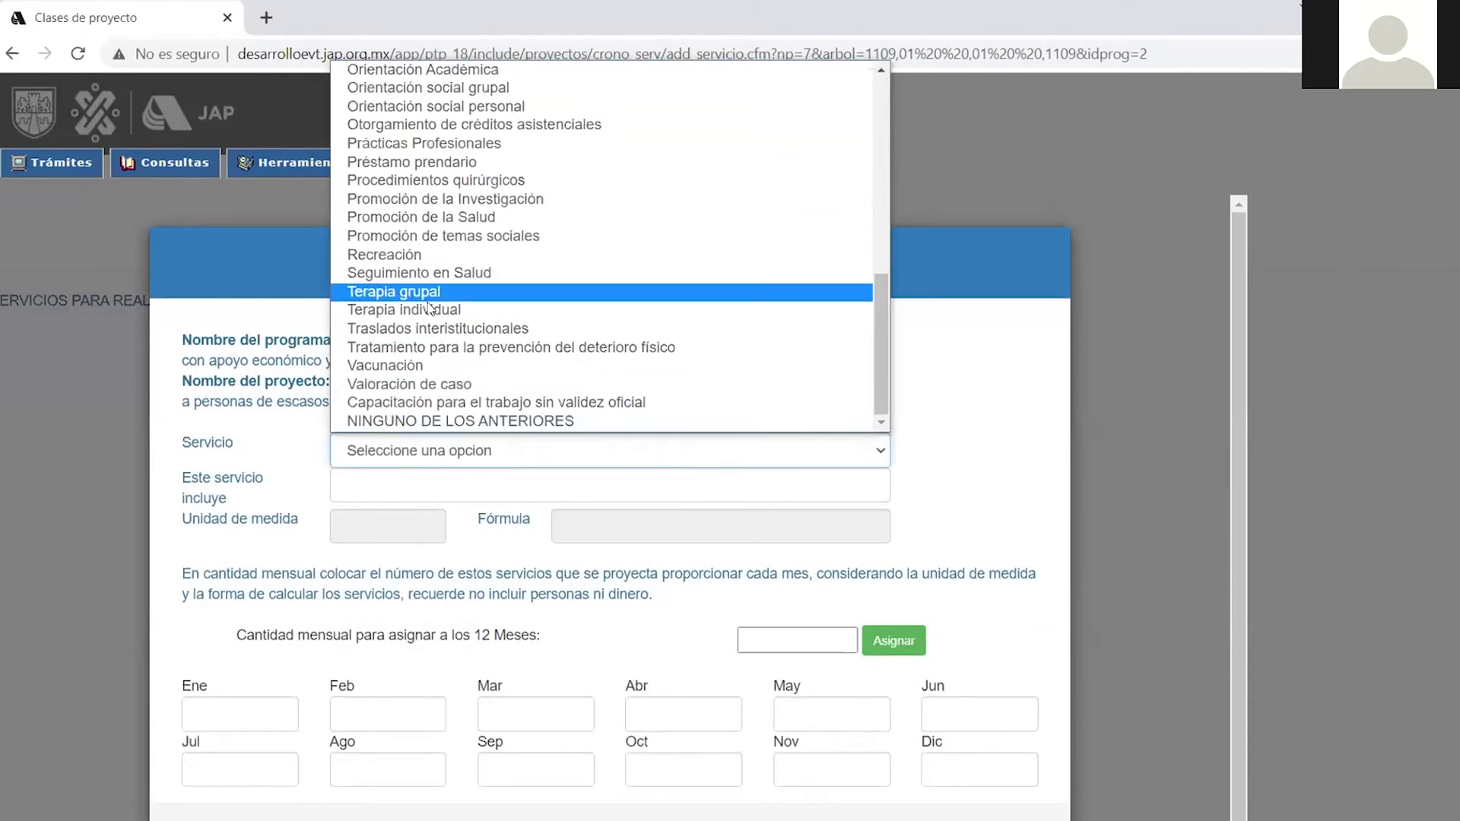
{"action": "scroll", "coordinate": [417, 380], "scroll_direction": "up", "scroll_amount": 10}
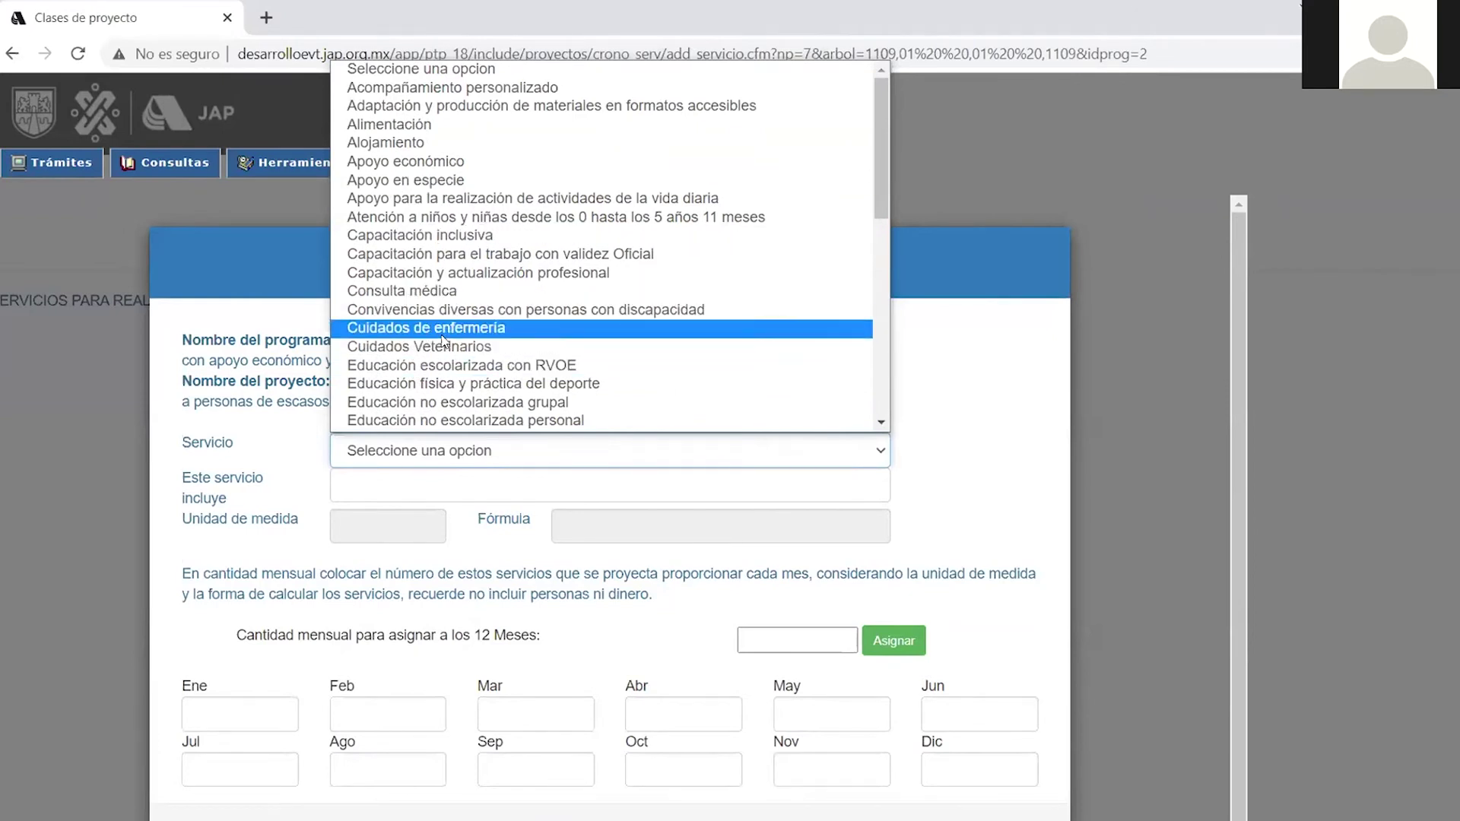
{"action": "scroll", "coordinate": [434, 338], "scroll_direction": "down", "scroll_amount": 10}
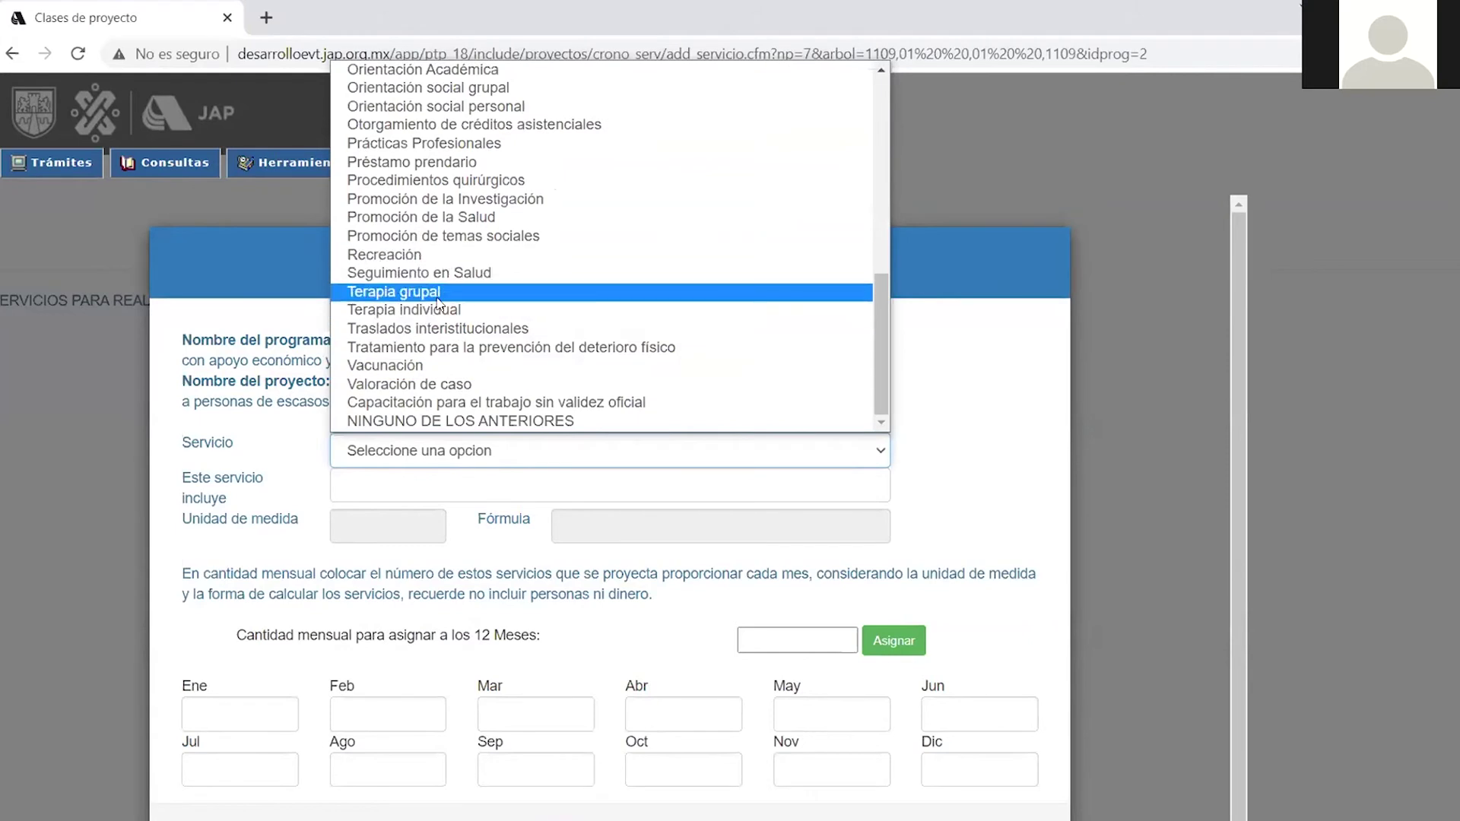
{"action": "scroll", "coordinate": [441, 247], "scroll_direction": "up", "scroll_amount": 3}
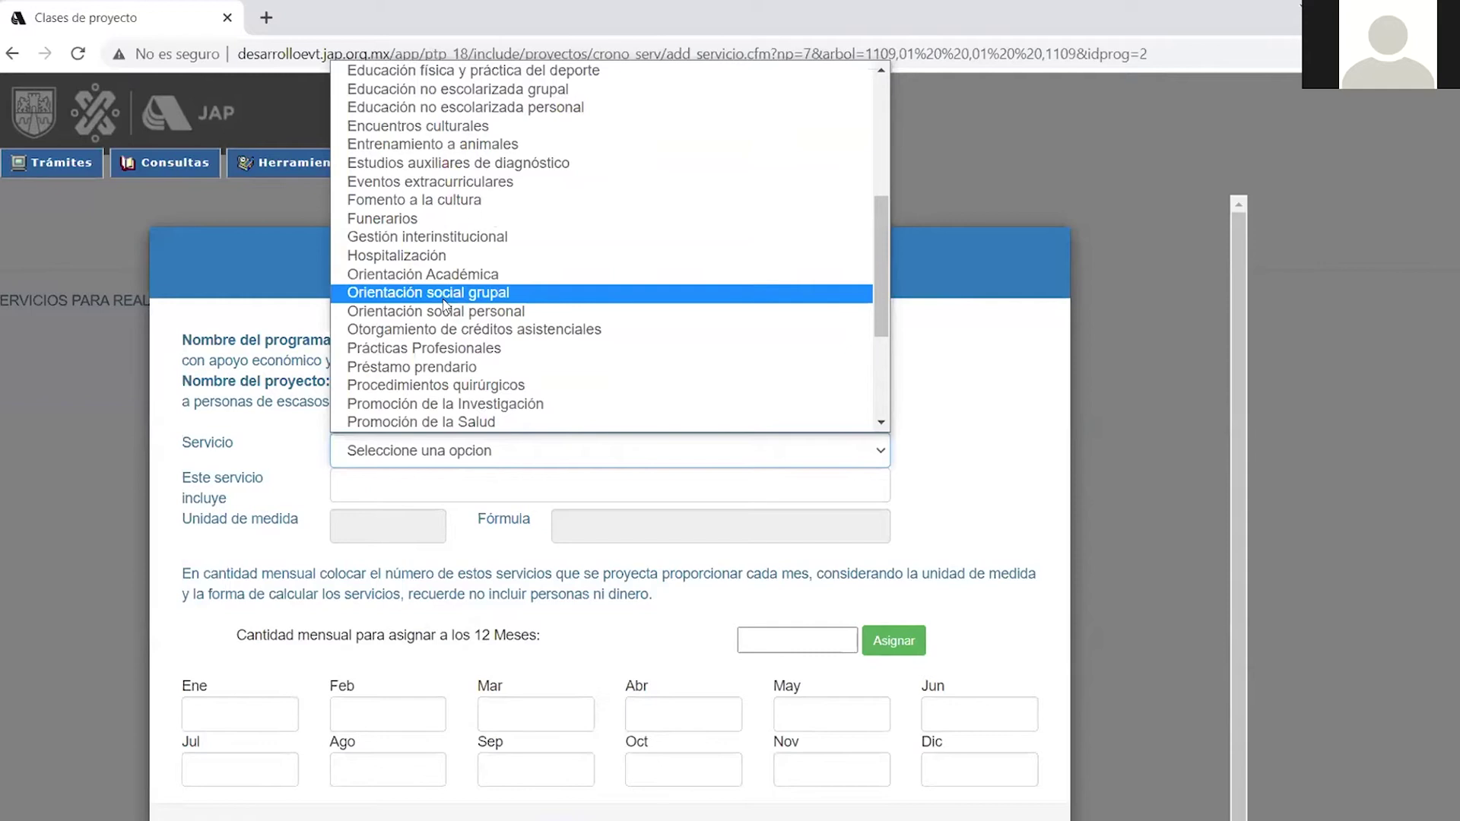
{"action": "left_click", "coordinate": [442, 297]}
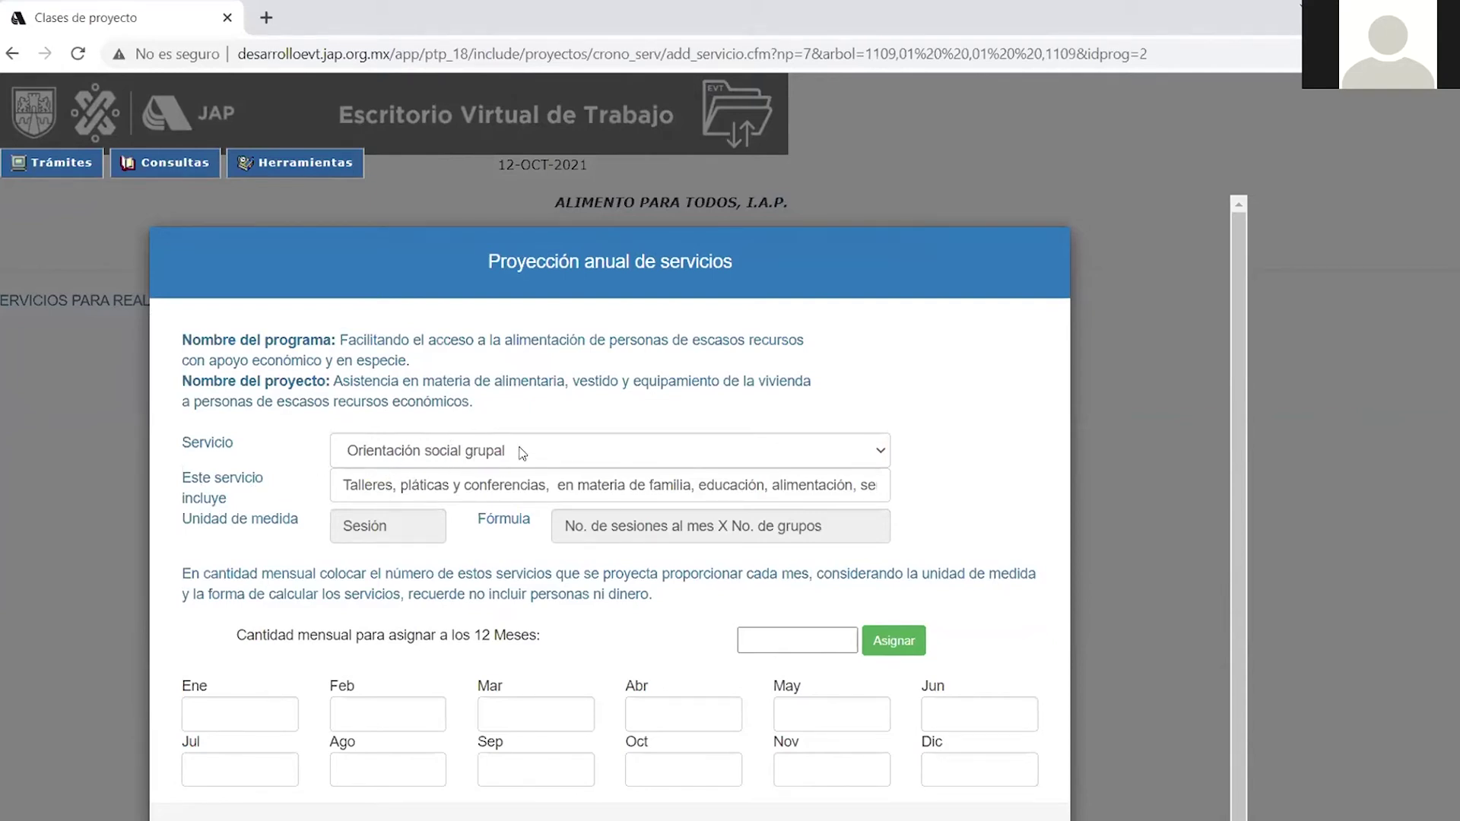
Edit the included-services text so it reads 'Asesoría de desarrollo humano'.
{"action": "left_click", "coordinate": [553, 484]}
{"action": "key", "text": "BackSpace"}
{"action": "key", "text": "BackSpace"}
{"action": "key", "text": "BackSpace"}
{"action": "key", "text": "BackSpace"}
{"action": "key", "text": "BackSpace"}
{"action": "key", "text": "BackSpace"}
{"action": "key", "text": "BackSpace"}
{"action": "key", "text": "BackSpace"}
{"action": "key", "text": "BackSpace"}
{"action": "key", "text": "BackSpace"}
{"action": "key", "text": "BackSpace"}
{"action": "key", "text": "BackSpace"}
{"action": "key", "text": "BackSpace"}
{"action": "key", "text": "BackSpace"}
{"action": "key", "text": "BackSpace"}
{"action": "key", "text": "BackSpace"}
{"action": "key", "text": "BackSpace"}
{"action": "key", "text": "BackSpace"}
{"action": "key", "text": "BackSpace"}
{"action": "key", "text": "BackSpace"}
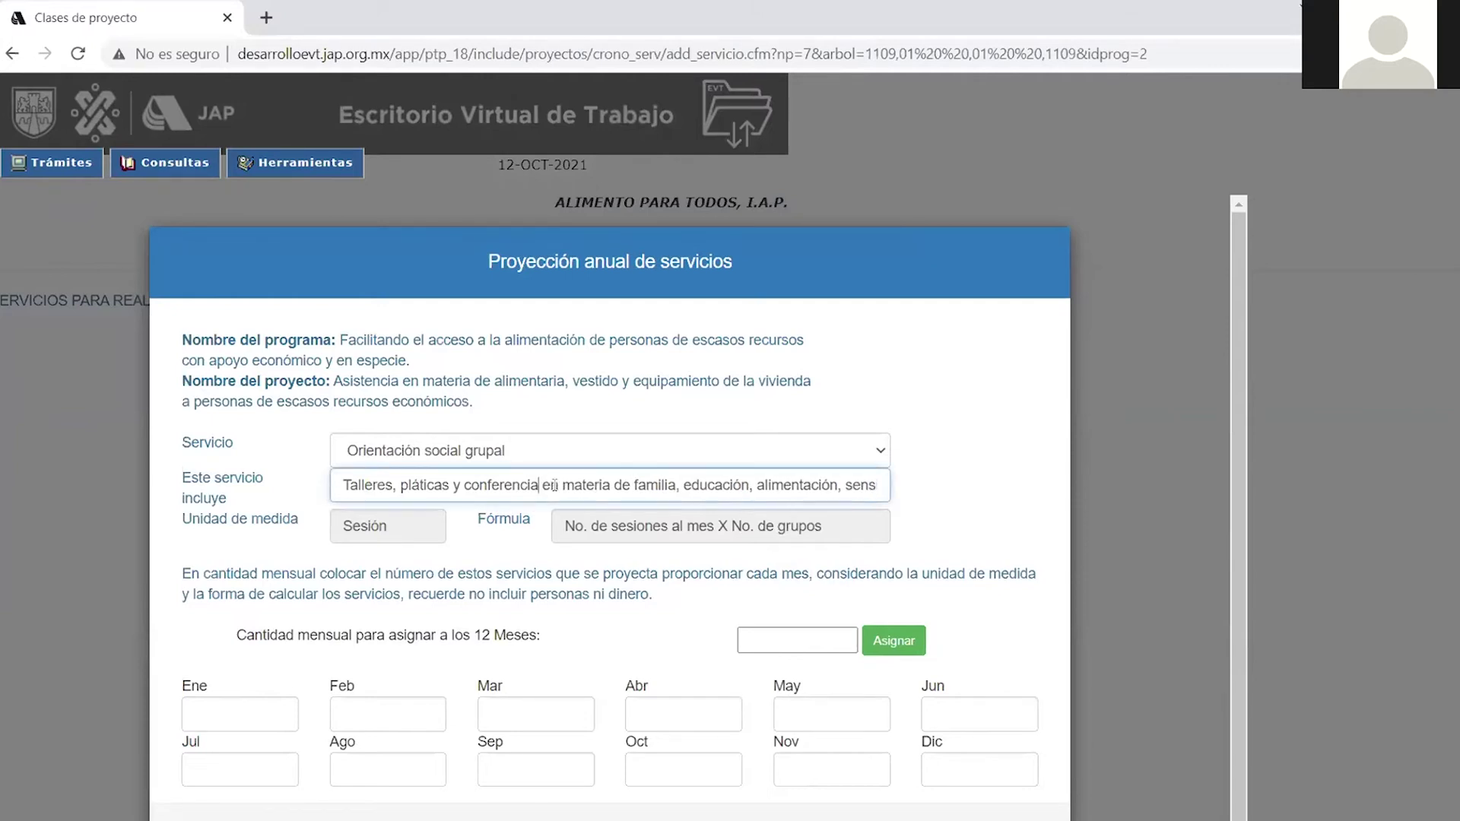
{"action": "key", "text": "BackSpace"}
{"action": "key", "text": "BackSpace"}
{"action": "key", "text": "BackSpace"}
{"action": "key", "text": "BackSpace"}
{"action": "key", "text": "BackSpace"}
{"action": "key", "text": "BackSpace"}
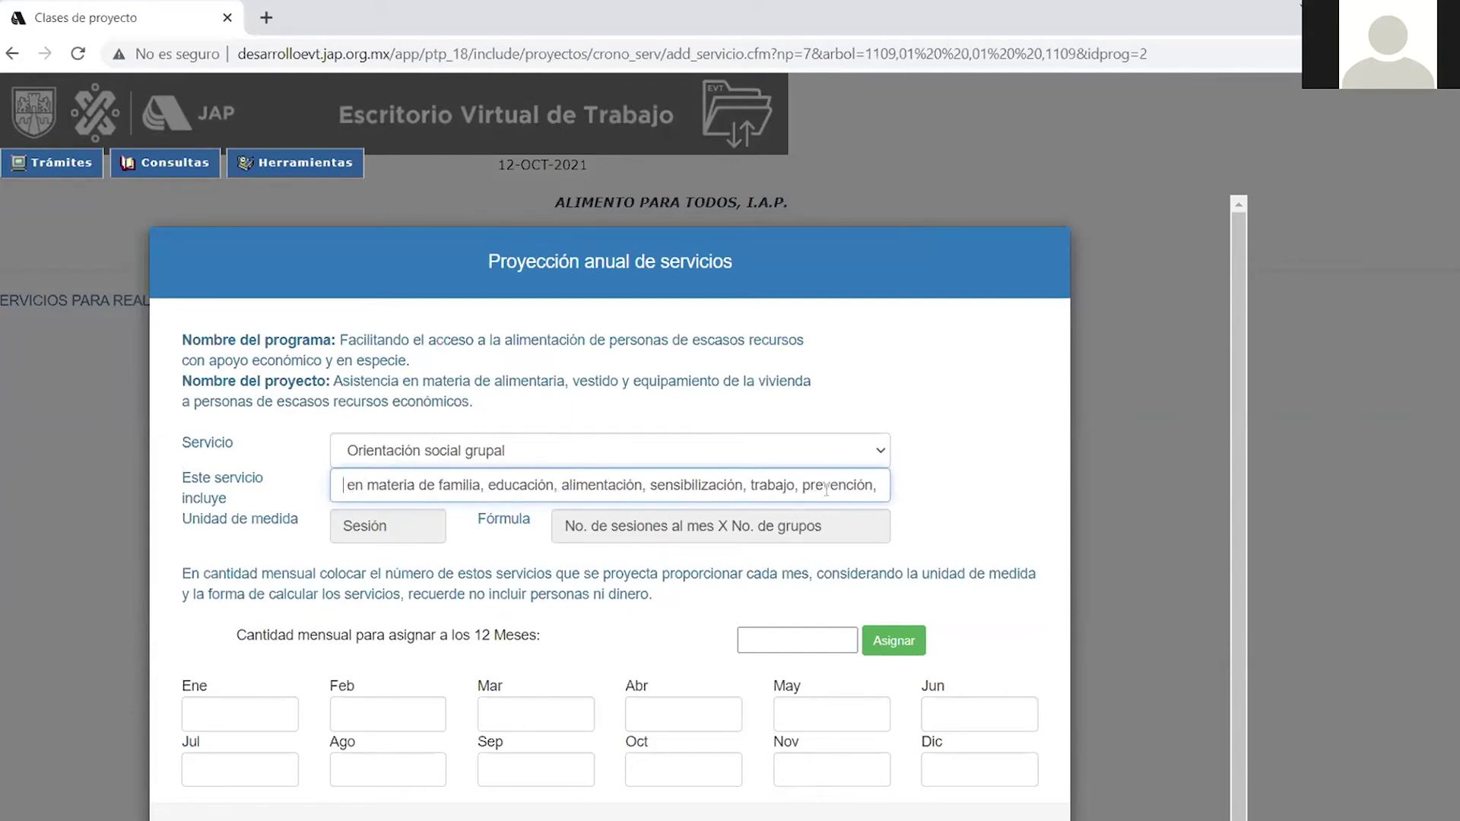
{"action": "key", "text": "BackSpace"}
{"action": "key", "text": "BackSpace"}
{"action": "key", "text": "BackSpace"}
{"action": "key", "text": "BackSpace"}
{"action": "key", "text": "BackSpace"}
{"action": "key", "text": "BackSpace"}
{"action": "key", "text": "BackSpace"}
{"action": "key", "text": "BackSpace"}
{"action": "key", "text": "BackSpace"}
{"action": "key", "text": "BackSpace"}
{"action": "key", "text": "BackSpace"}
{"action": "key", "text": "BackSpace"}
{"action": "key", "text": "BackSpace"}
{"action": "key", "text": "BackSpace"}
{"action": "key", "text": "BackSpace"}
{"action": "key", "text": "BackSpace"}
{"action": "key", "text": "BackSpace"}
{"action": "key", "text": "BackSpace"}
{"action": "key", "text": "BackSpace"}
{"action": "key", "text": "BackSpace"}
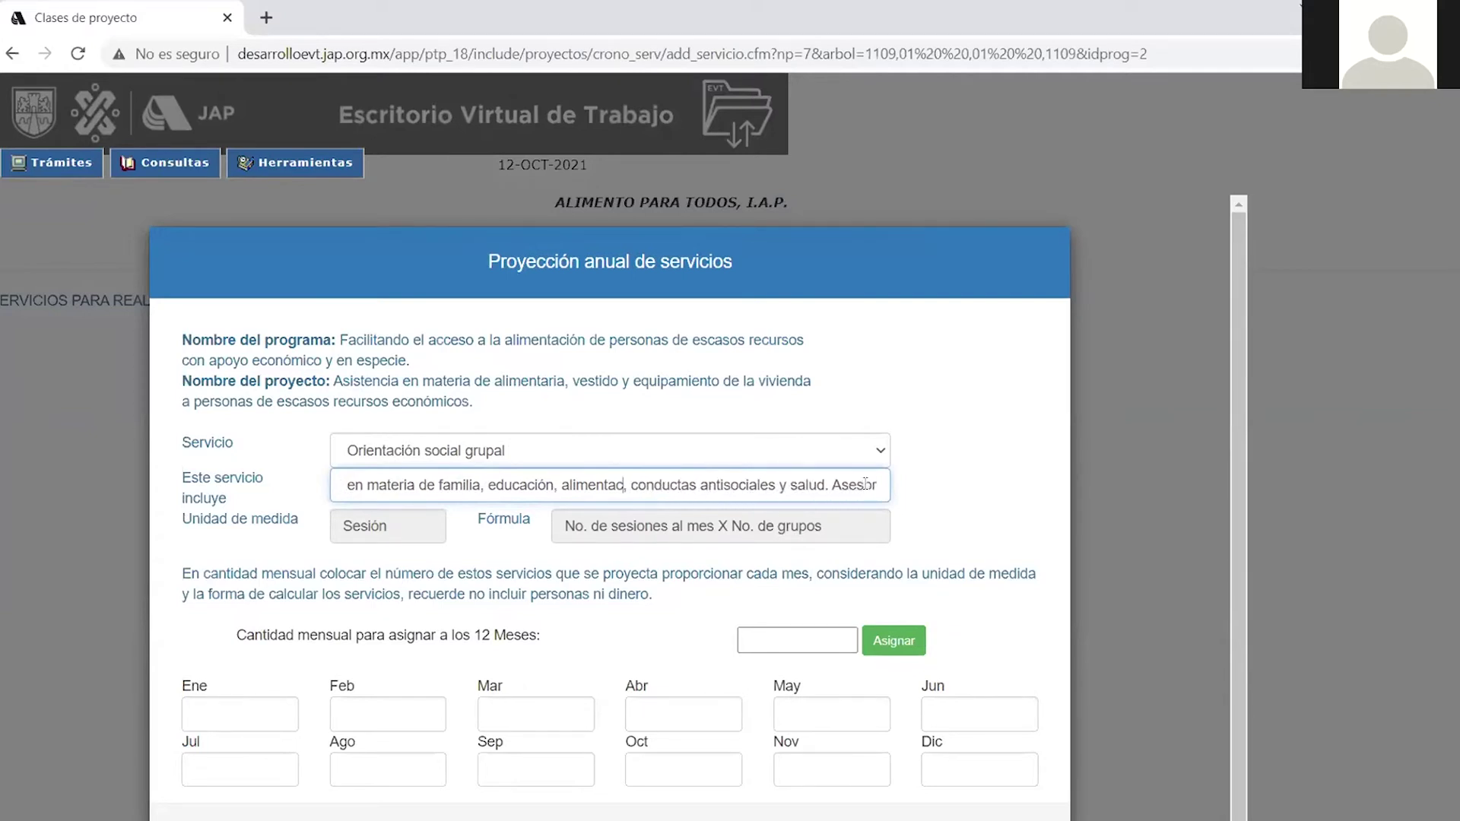
{"action": "key", "text": "Right"}
{"action": "key", "text": "Right"}
{"action": "key", "text": "Right"}
{"action": "key", "text": "Right"}
{"action": "key", "text": "Right"}
{"action": "key", "text": "Right"}
{"action": "key", "text": "BackSpace"}
{"action": "key", "text": "BackSpace"}
{"action": "key", "text": "BackSpace"}
{"action": "key", "text": "BackSpace"}
{"action": "key", "text": "BackSpace"}
{"action": "key", "text": "BackSpace"}
{"action": "key", "text": "BackSpace"}
{"action": "key", "text": "BackSpace"}
{"action": "key", "text": "BackSpace"}
{"action": "key", "text": "BackSpace"}
{"action": "key", "text": "BackSpace"}
{"action": "key", "text": "BackSpace"}
{"action": "key", "text": "BackSpace"}
{"action": "key", "text": "BackSpace"}
{"action": "key", "text": "BackSpace"}
{"action": "key", "text": "BackSpace"}
{"action": "key", "text": "BackSpace"}
{"action": "key", "text": "BackSpace"}
{"action": "key", "text": "BackSpace"}
{"action": "key", "text": "BackSpace"}
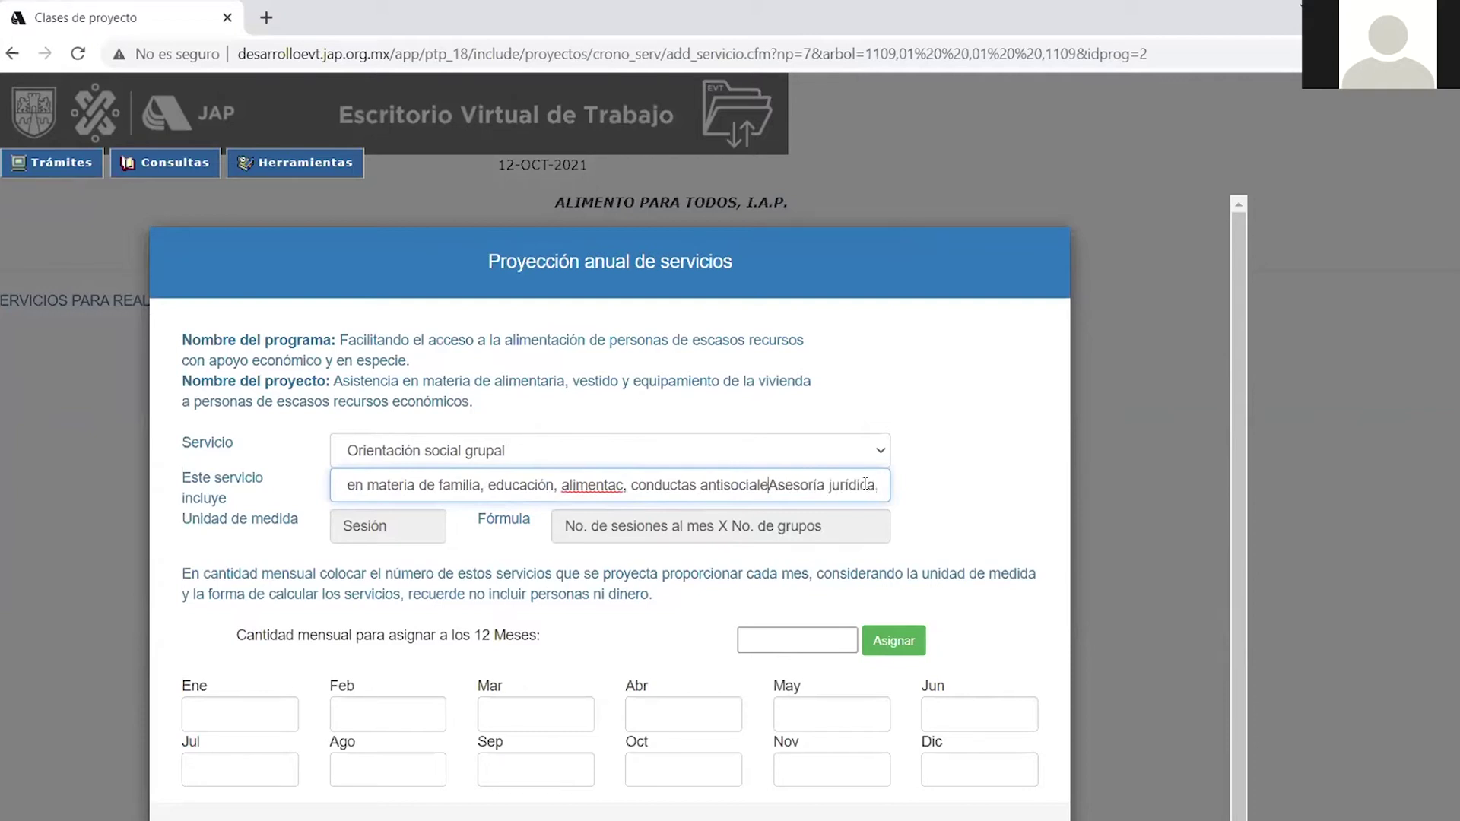
{"action": "key", "text": "BackSpace"}
{"action": "key", "text": "BackSpace"}
{"action": "key", "text": "BackSpace"}
{"action": "key", "text": "BackSpace"}
{"action": "key", "text": "BackSpace"}
{"action": "key", "text": "BackSpace"}
{"action": "key", "text": "BackSpace"}
{"action": "key", "text": "BackSpace"}
{"action": "key", "text": "BackSpace"}
{"action": "key", "text": "BackSpace"}
{"action": "key", "text": "BackSpace"}
{"action": "key", "text": "BackSpace"}
{"action": "key", "text": "BackSpace"}
{"action": "key", "text": "BackSpace"}
{"action": "key", "text": "BackSpace"}
{"action": "key", "text": "BackSpace"}
{"action": "key", "text": "BackSpace"}
{"action": "key", "text": "BackSpace"}
{"action": "key", "text": "BackSpace"}
{"action": "key", "text": "BackSpace"}
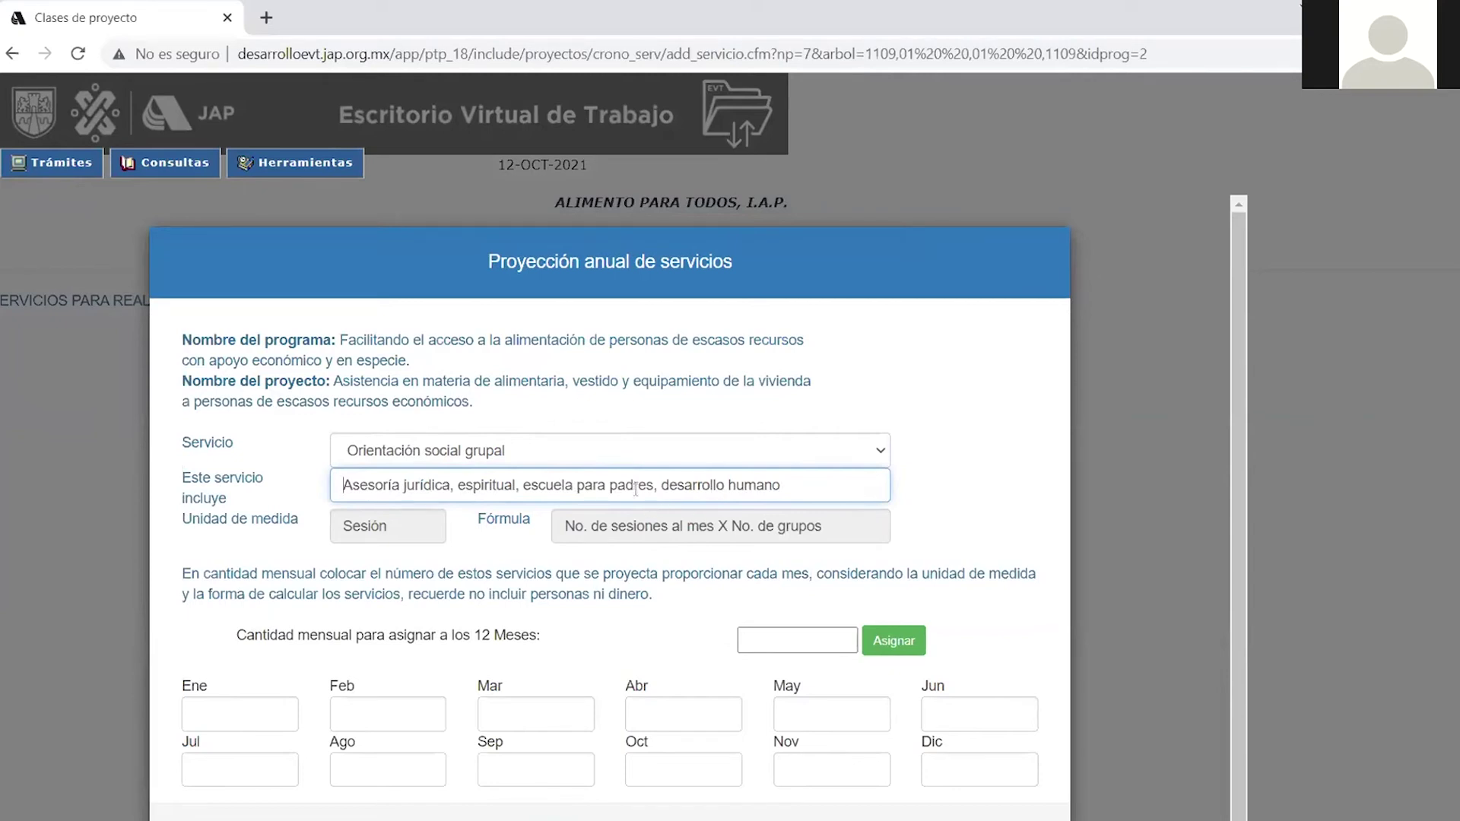
{"action": "left_click", "coordinate": [660, 485]}
{"action": "key", "text": "BackSpace"}
{"action": "key", "text": "BackSpace"}
{"action": "key", "text": "BackSpace"}
{"action": "key", "text": "BackSpace"}
{"action": "key", "text": "BackSpace"}
{"action": "key", "text": "BackSpace"}
{"action": "key", "text": "BackSpace"}
{"action": "key", "text": "BackSpace"}
{"action": "key", "text": "BackSpace"}
{"action": "key", "text": "BackSpace"}
{"action": "key", "text": "BackSpace"}
{"action": "key", "text": "BackSpace"}
{"action": "key", "text": "BackSpace"}
{"action": "key", "text": "BackSpace"}
{"action": "key", "text": "BackSpace"}
{"action": "key", "text": "BackSpace"}
{"action": "key", "text": "BackSpace"}
{"action": "key", "text": "BackSpace"}
{"action": "key", "text": "BackSpace"}
{"action": "key", "text": "BackSpace"}
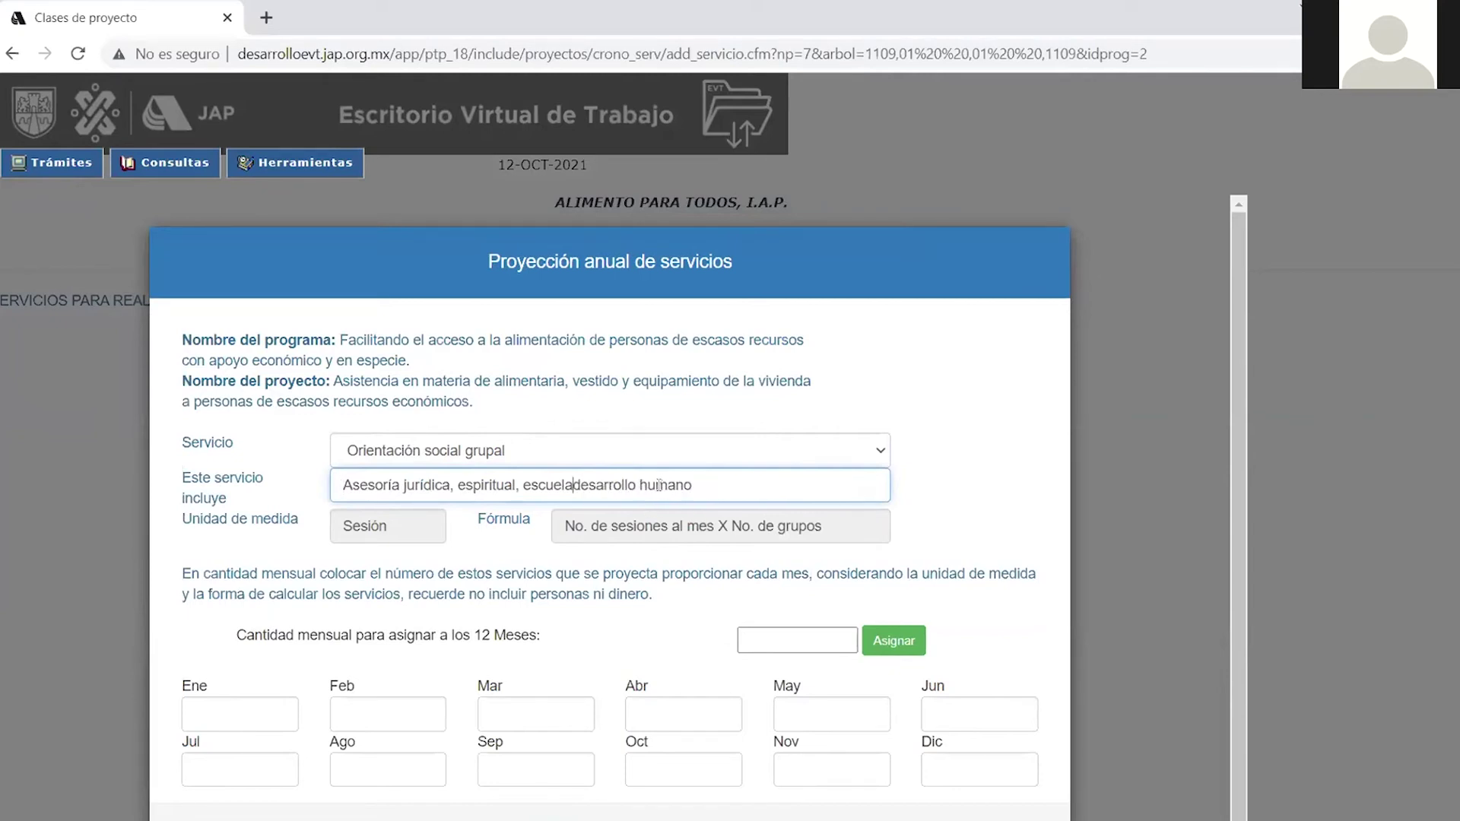
{"action": "key", "text": "BackSpace"}
{"action": "key", "text": "BackSpace"}
{"action": "key", "text": "BackSpace"}
{"action": "key", "text": "BackSpace"}
{"action": "key", "text": "BackSpace"}
{"action": "key", "text": "BackSpace"}
{"action": "key", "text": "BackSpace"}
{"action": "key", "text": "BackSpace"}
{"action": "key", "text": "BackSpace"}
{"action": "key", "text": "BackSpace"}
{"action": "key", "text": "BackSpace"}
{"action": "key", "text": "BackSpace"}
{"action": "key", "text": "BackSpace"}
{"action": "key", "text": "BackSpace"}
{"action": "key", "text": "BackSpace"}
{"action": "key", "text": "BackSpace"}
{"action": "key", "text": "BackSpace"}
{"action": "key", "text": "BackSpace"}
{"action": "key", "text": "BackSpace"}
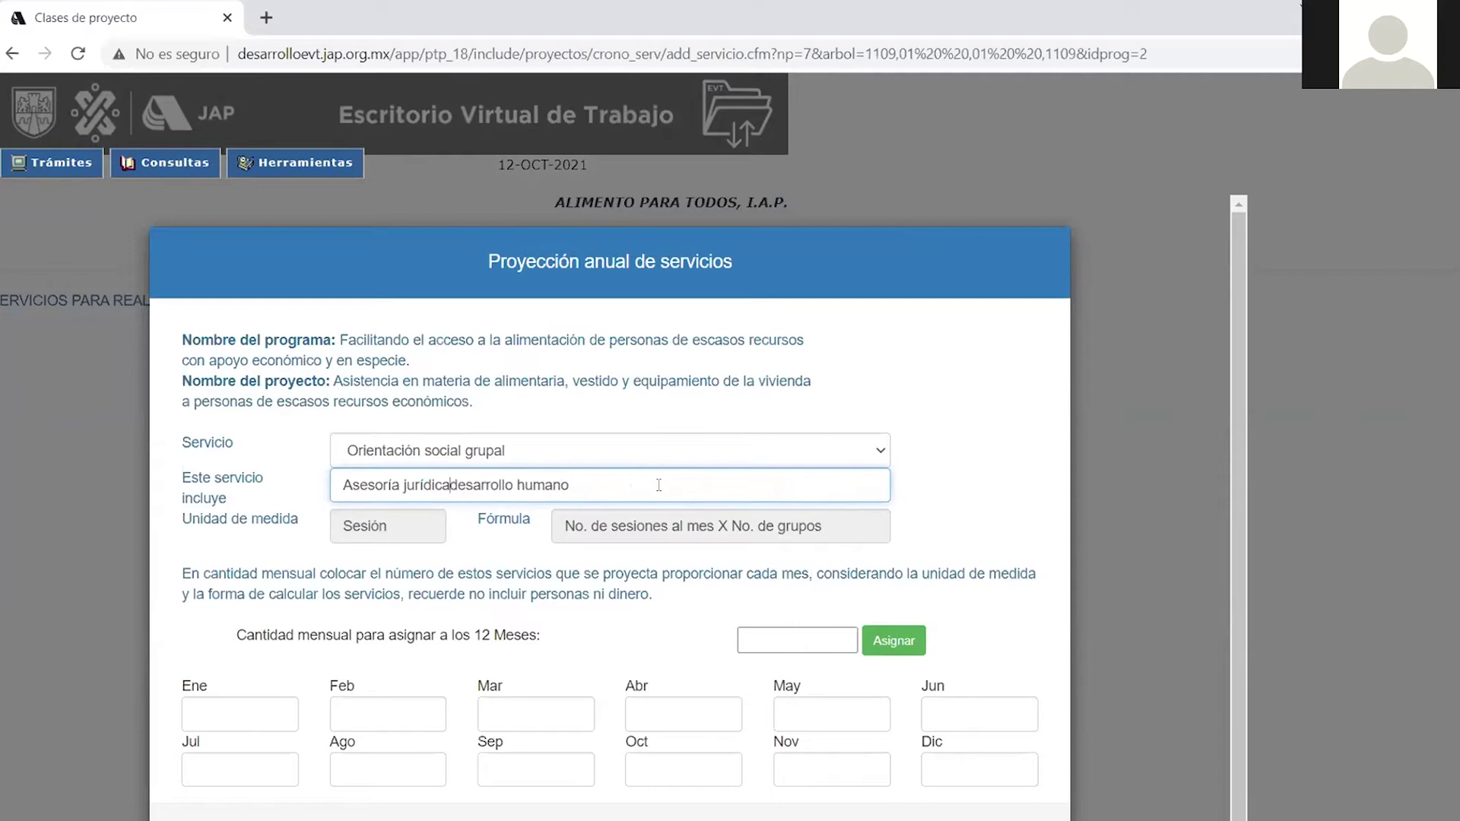
{"action": "type", "text": "de"}
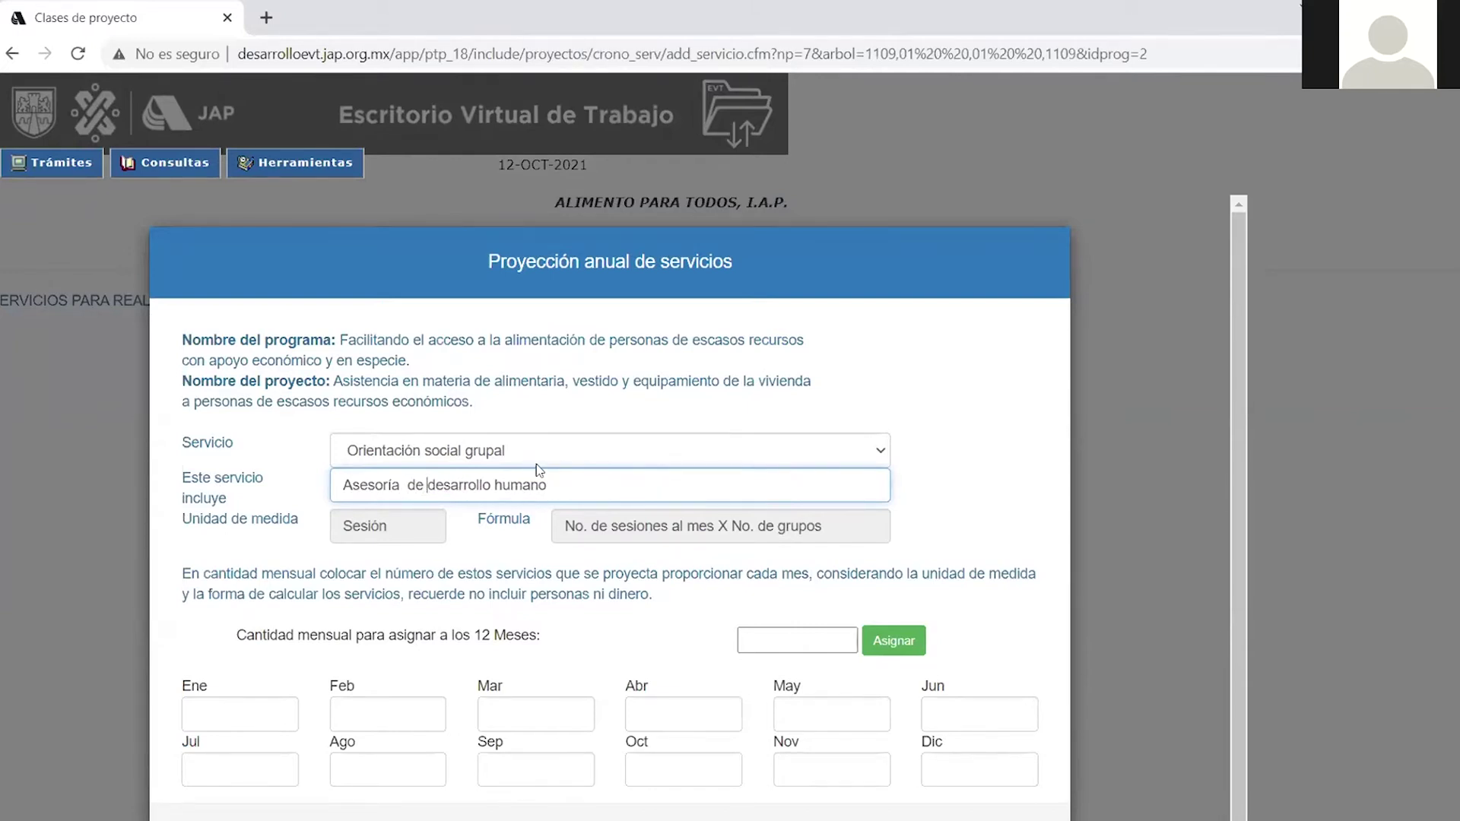
{"action": "left_click", "coordinate": [385, 533]}
Assign a quantity of 4 to all twelve months.
{"action": "left_click", "coordinate": [775, 645]}
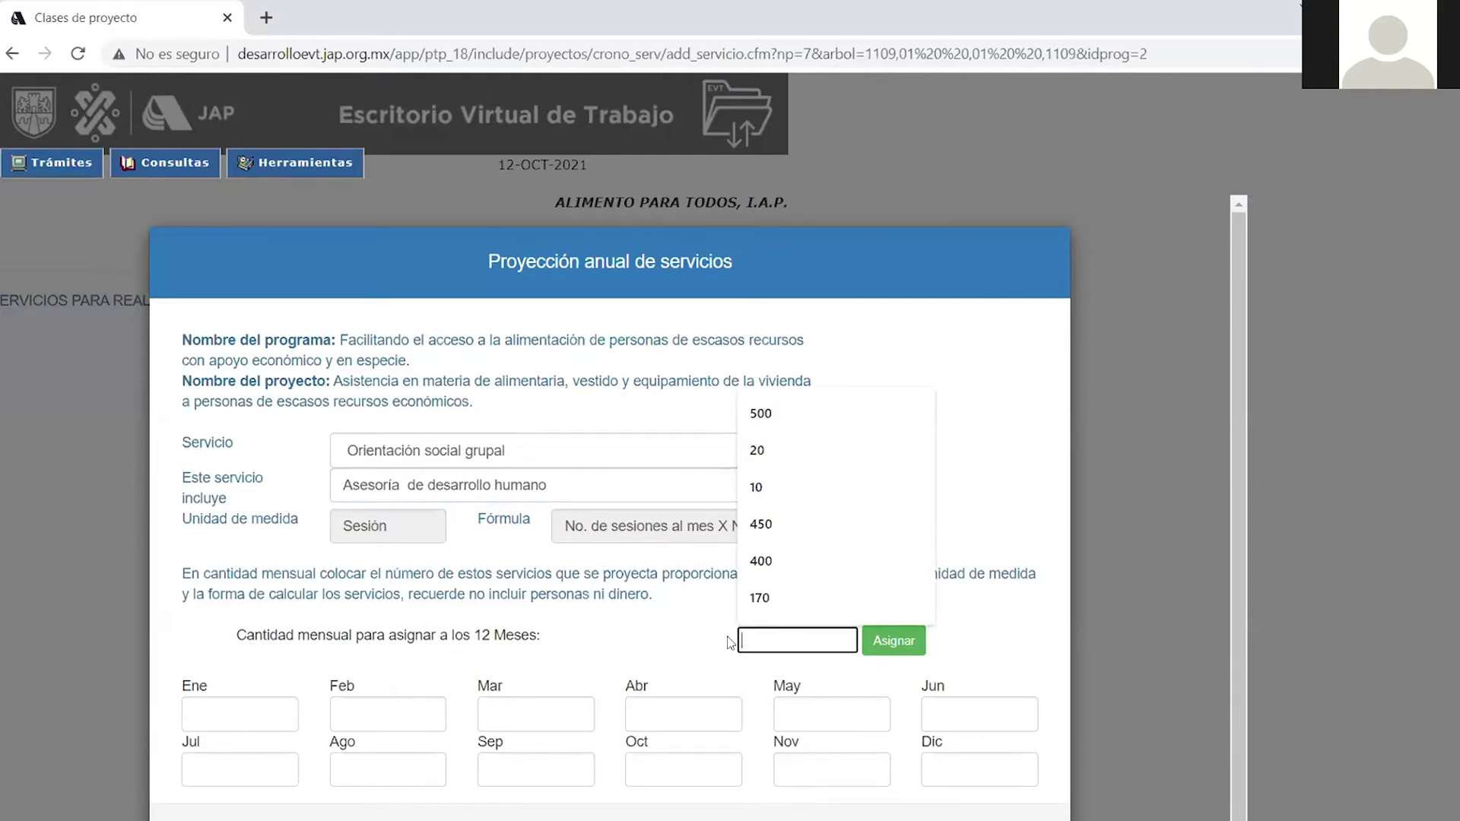
{"action": "type", "text": "4"}
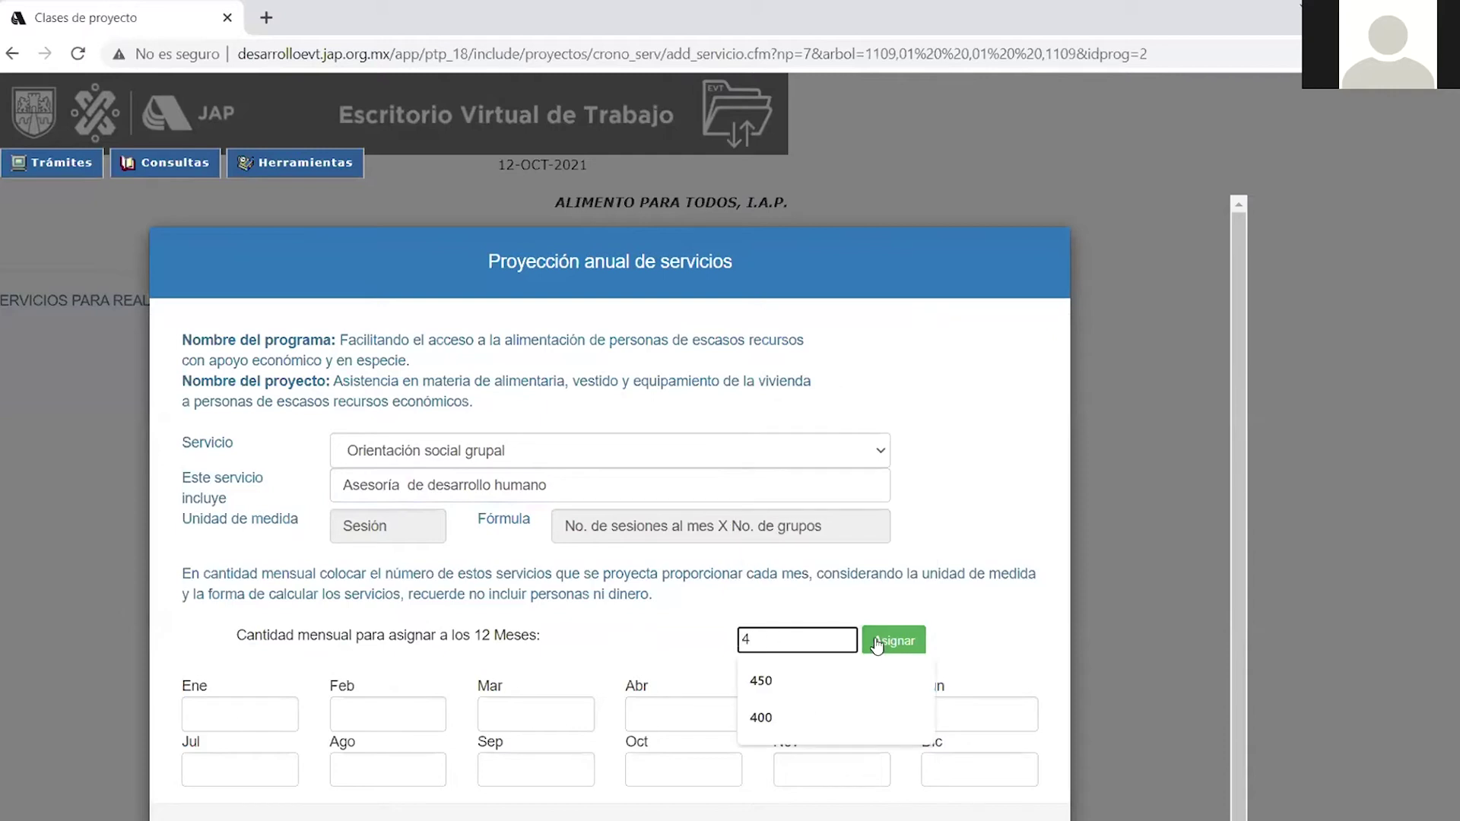
{"action": "left_click", "coordinate": [877, 643]}
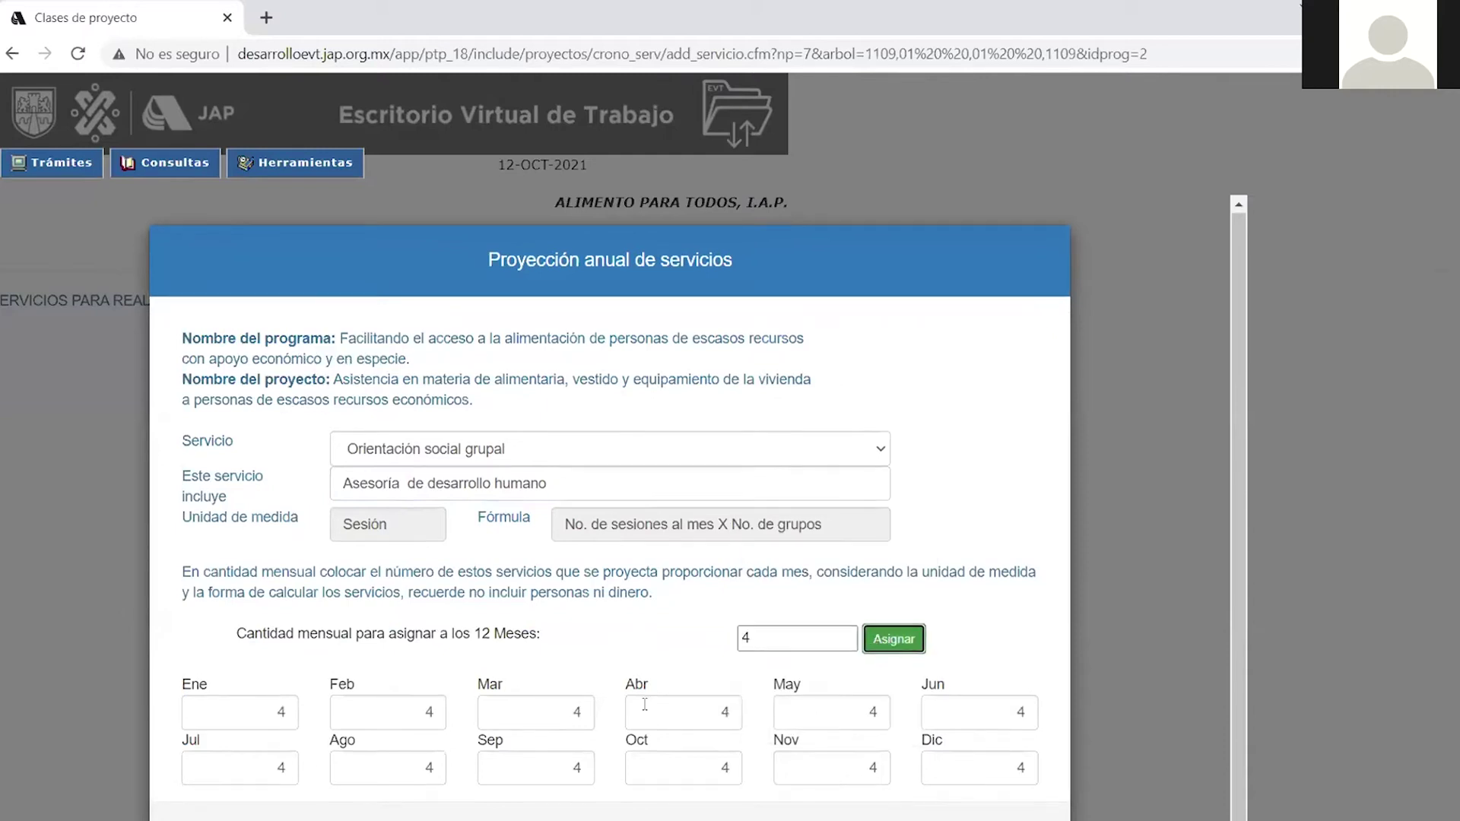
{"action": "scroll", "coordinate": [813, 617], "scroll_direction": "down", "scroll_amount": 1}
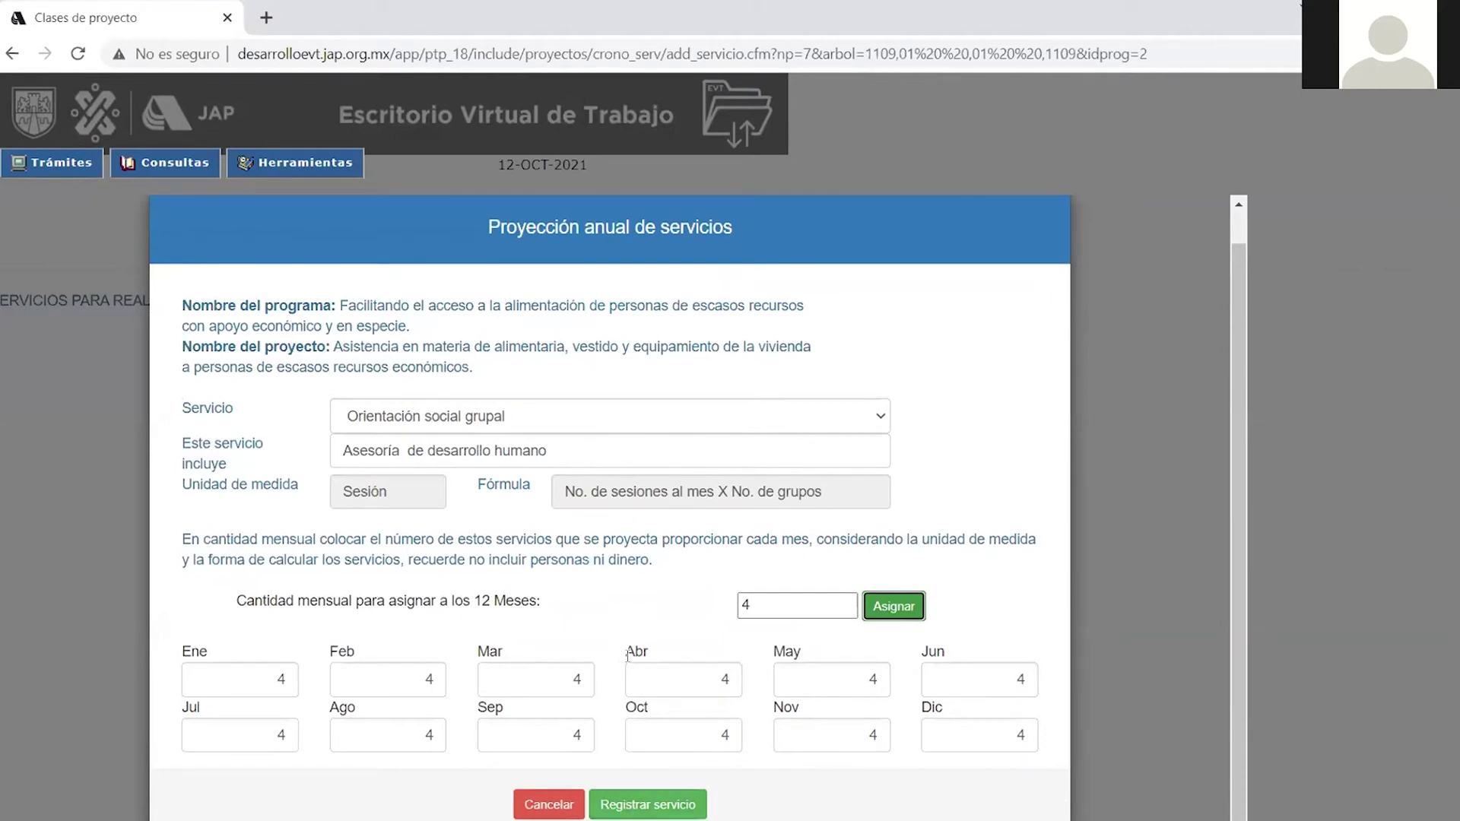
Lower August to 2 and register the service, totalling 46.
{"action": "left_click", "coordinate": [436, 731]}
{"action": "key", "text": "BackSpace"}
{"action": "type", "text": "2"}
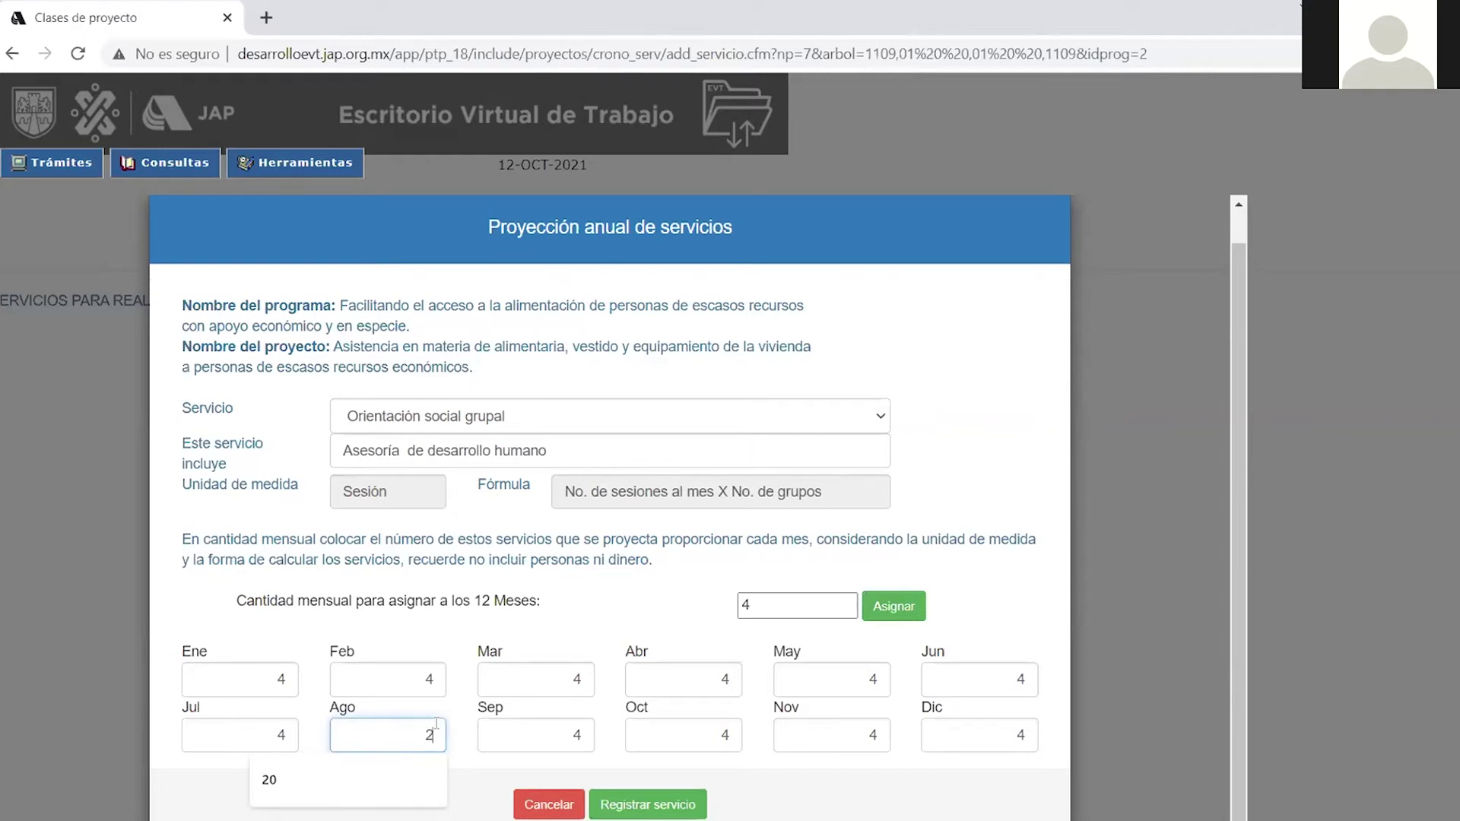
{"action": "left_click", "coordinate": [831, 784]}
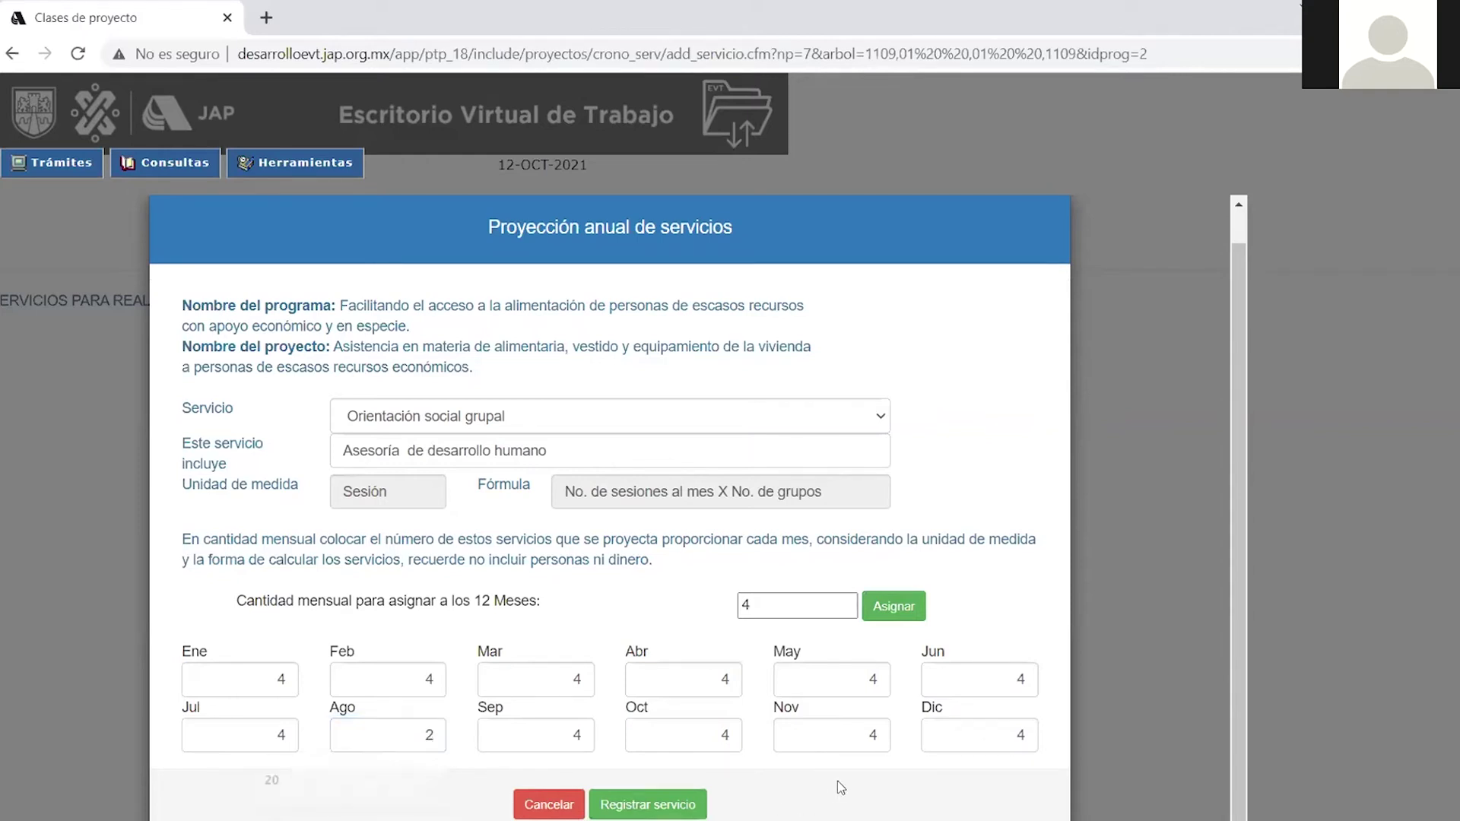
{"action": "left_click", "coordinate": [648, 804]}
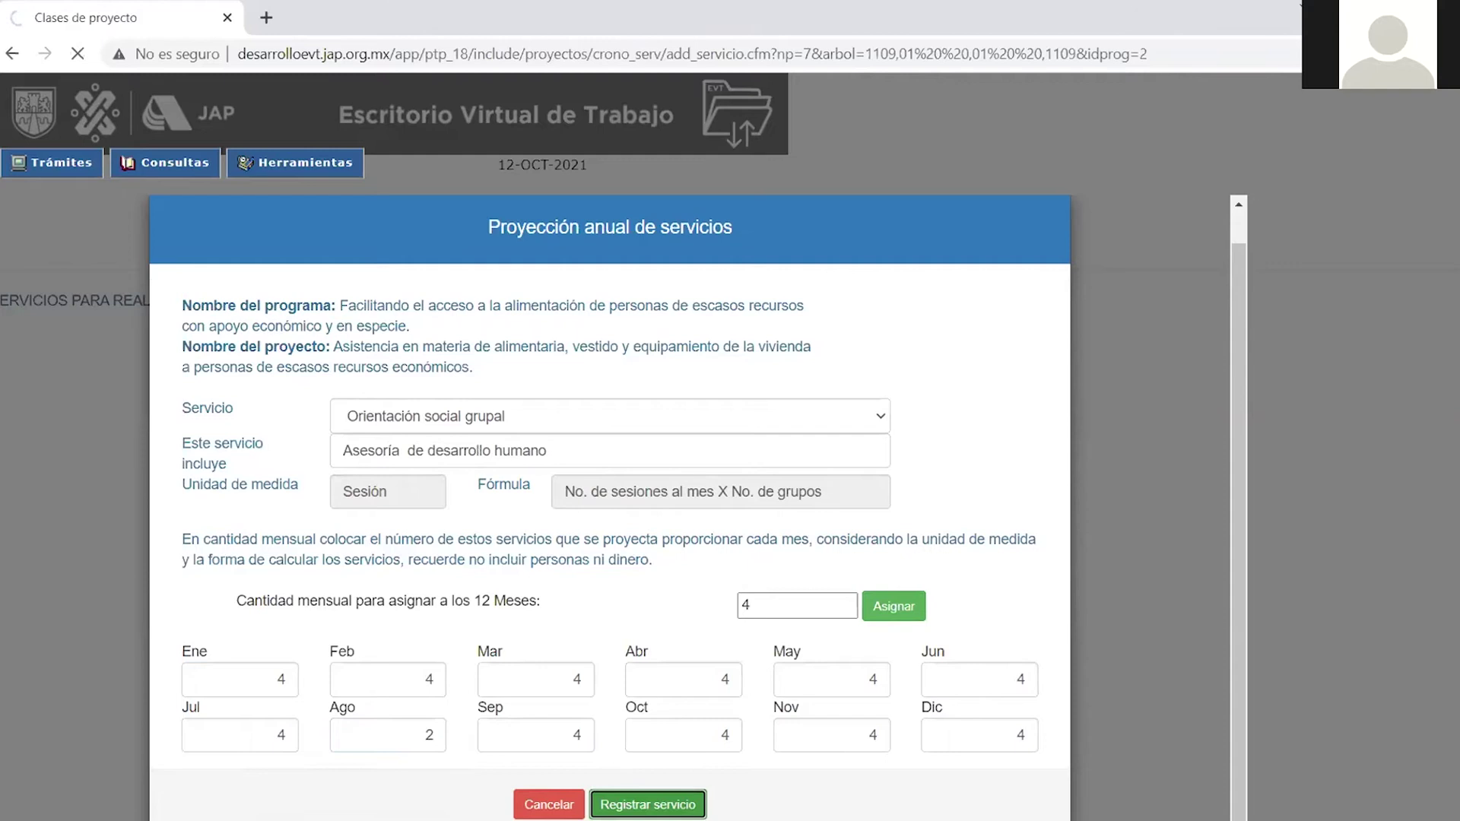
{"action": "scroll", "coordinate": [635, 746], "scroll_direction": "down", "scroll_amount": 3}
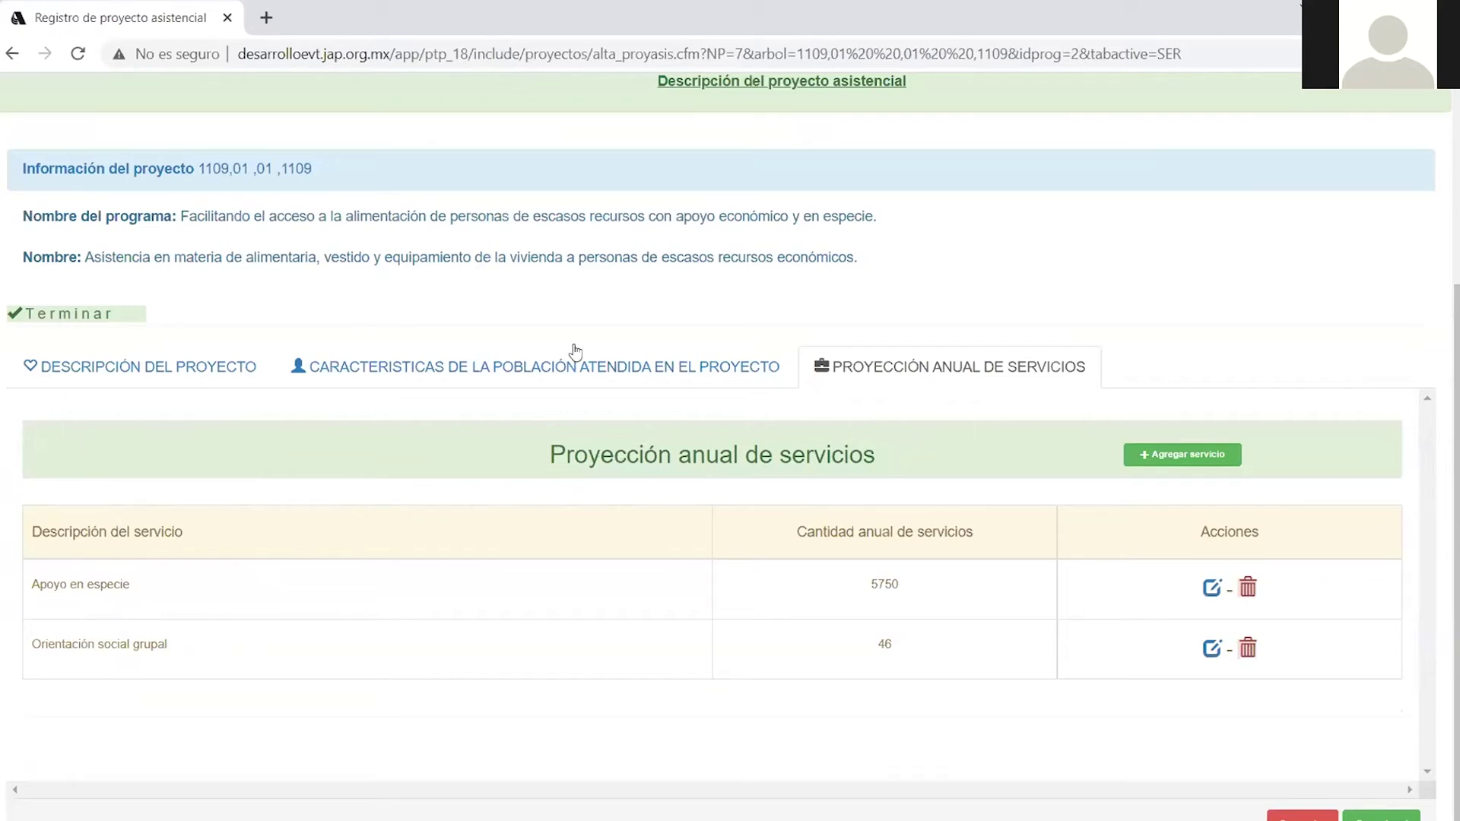
Review the Características tab, return to the service projection, and finish with Terminar.
{"action": "left_click", "coordinate": [488, 384]}
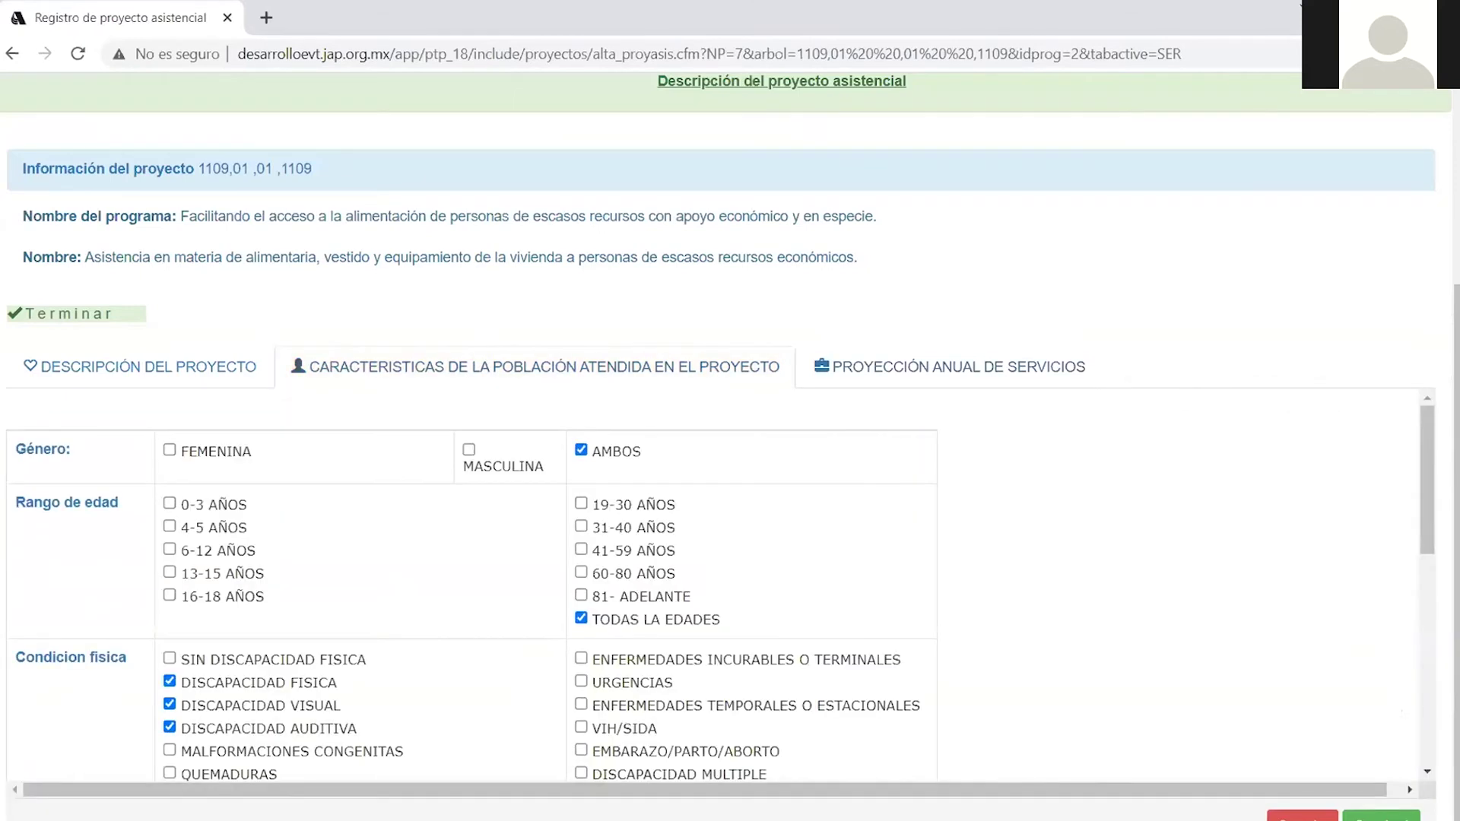
{"action": "left_click", "coordinate": [882, 372]}
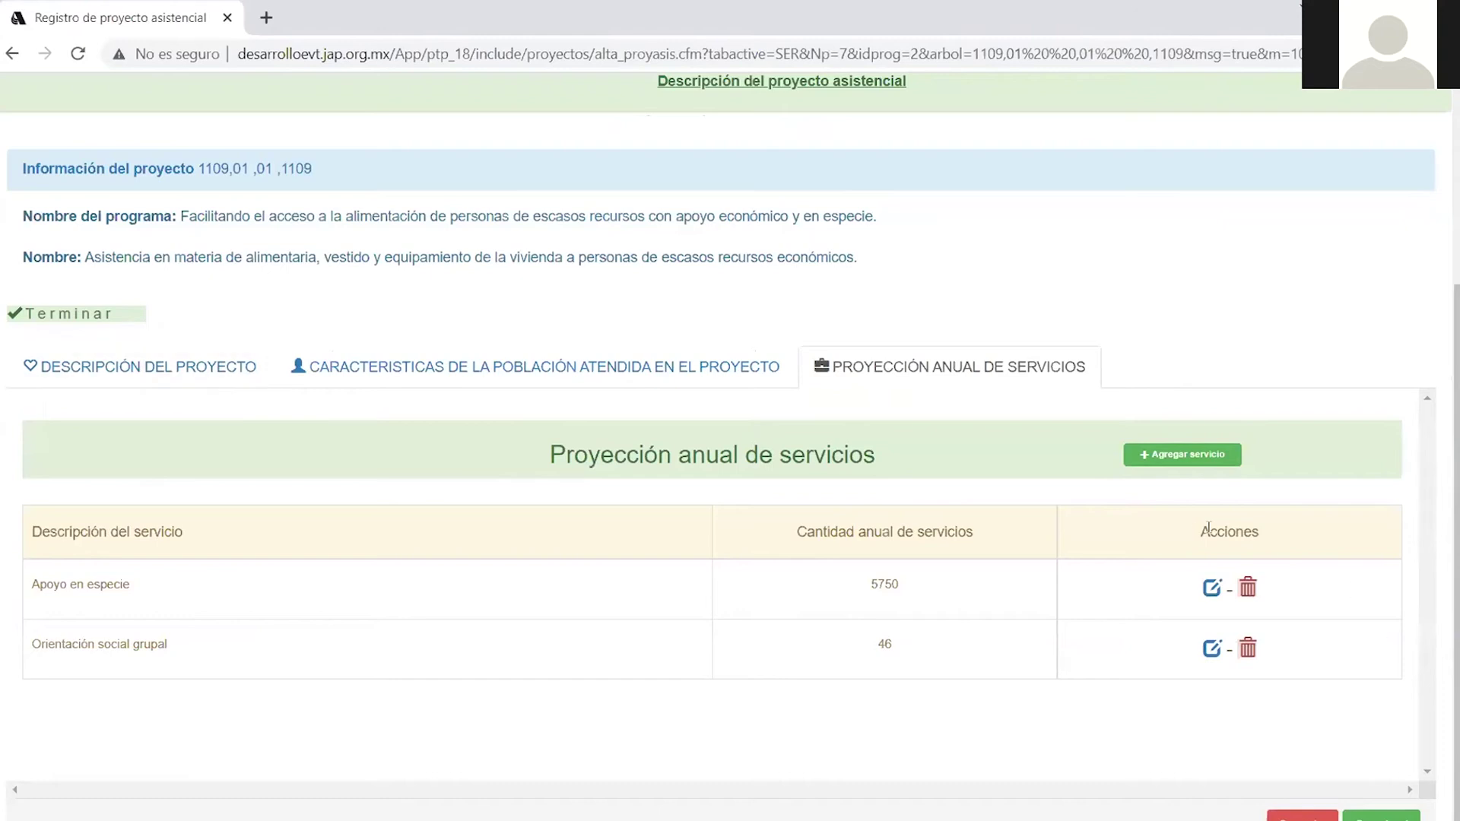
{"action": "left_click", "coordinate": [92, 315]}
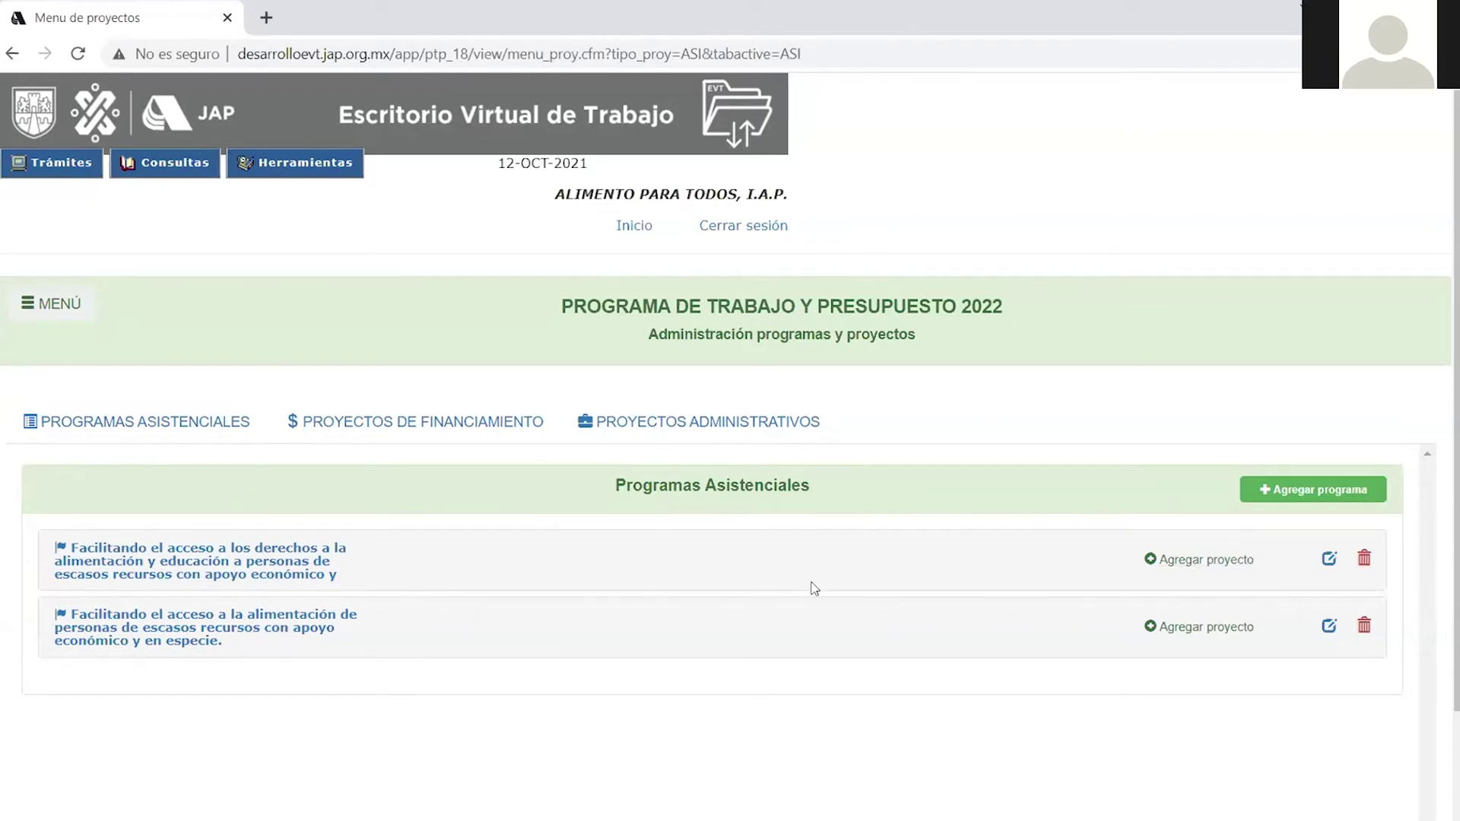
Delete the second assistance programme, leaving only 'Facilitando el acceso a los derechos…'.
{"action": "left_click", "coordinate": [244, 580]}
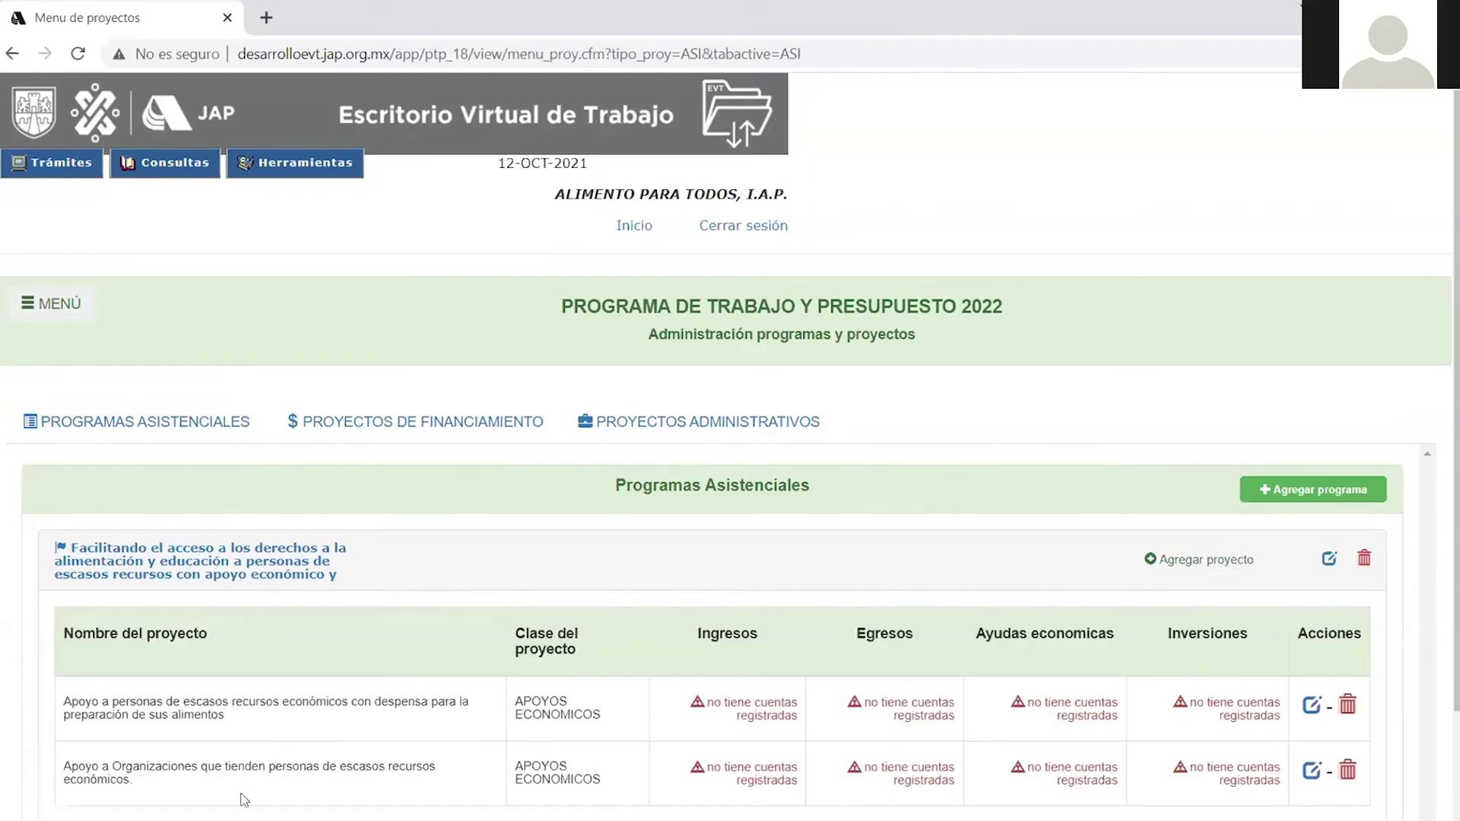
{"action": "scroll", "coordinate": [244, 800], "scroll_direction": "down", "scroll_amount": 3}
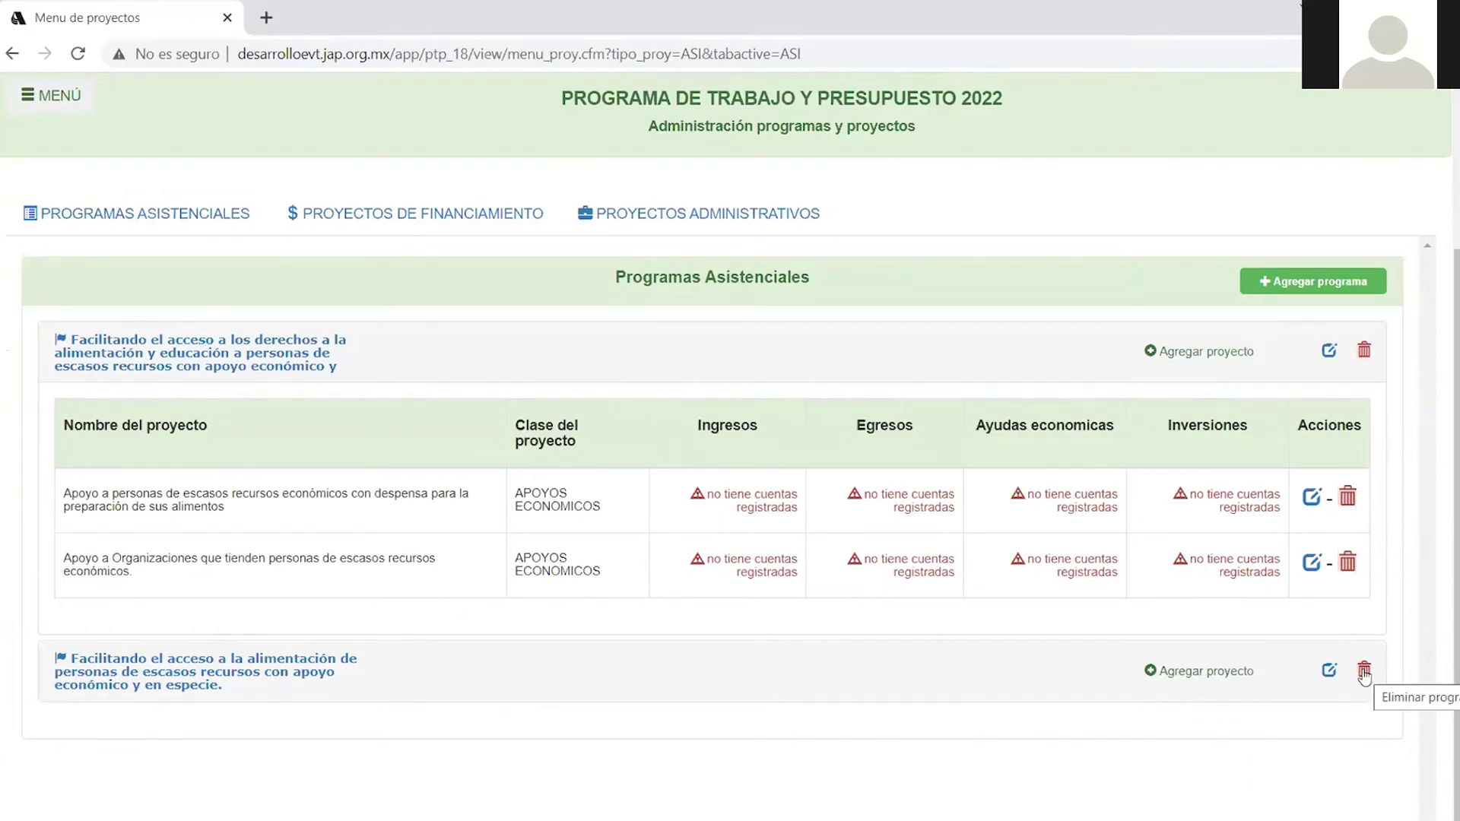
{"action": "left_click", "coordinate": [1364, 670]}
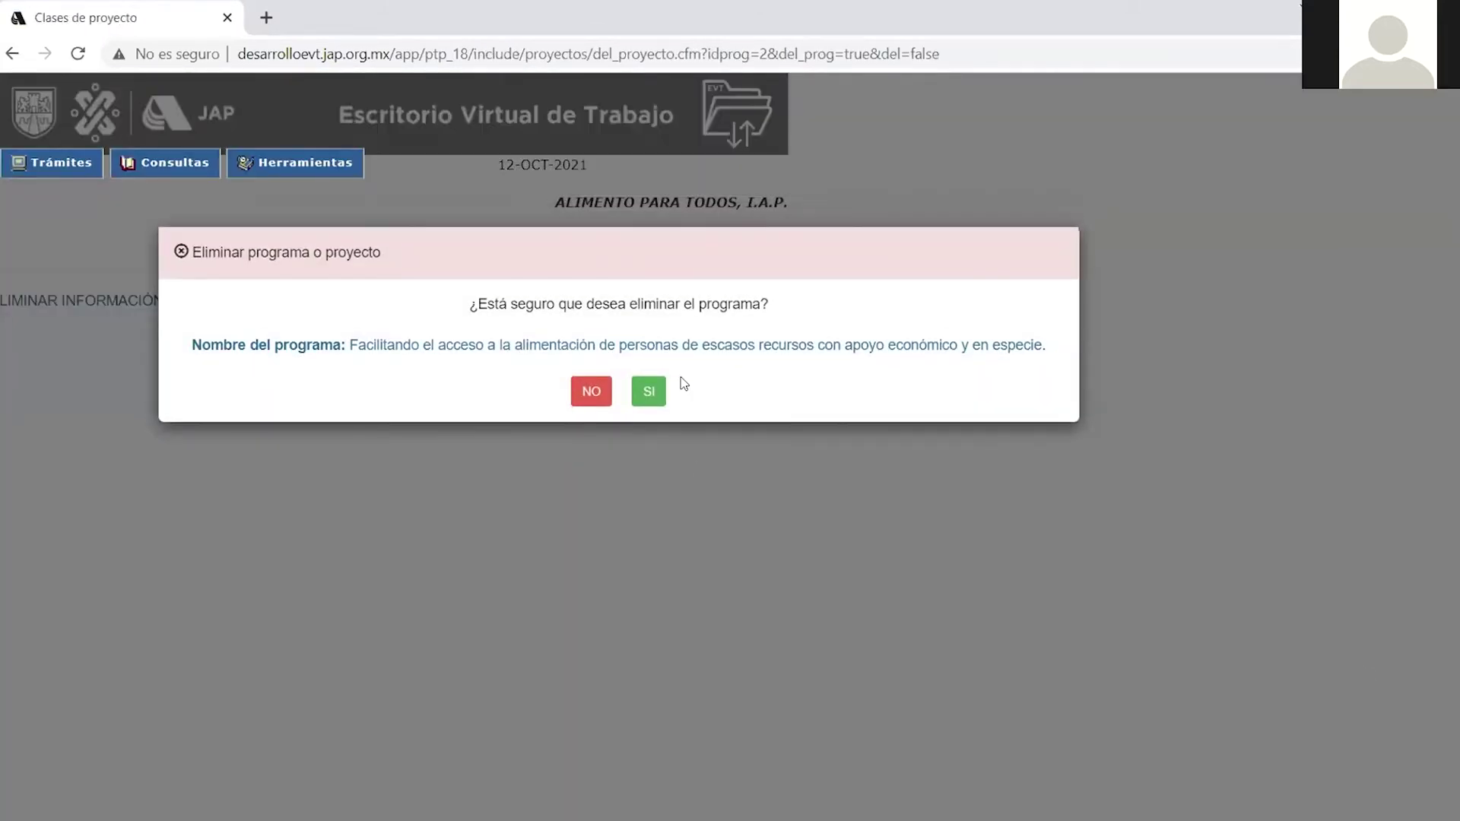
{"action": "left_click", "coordinate": [649, 393]}
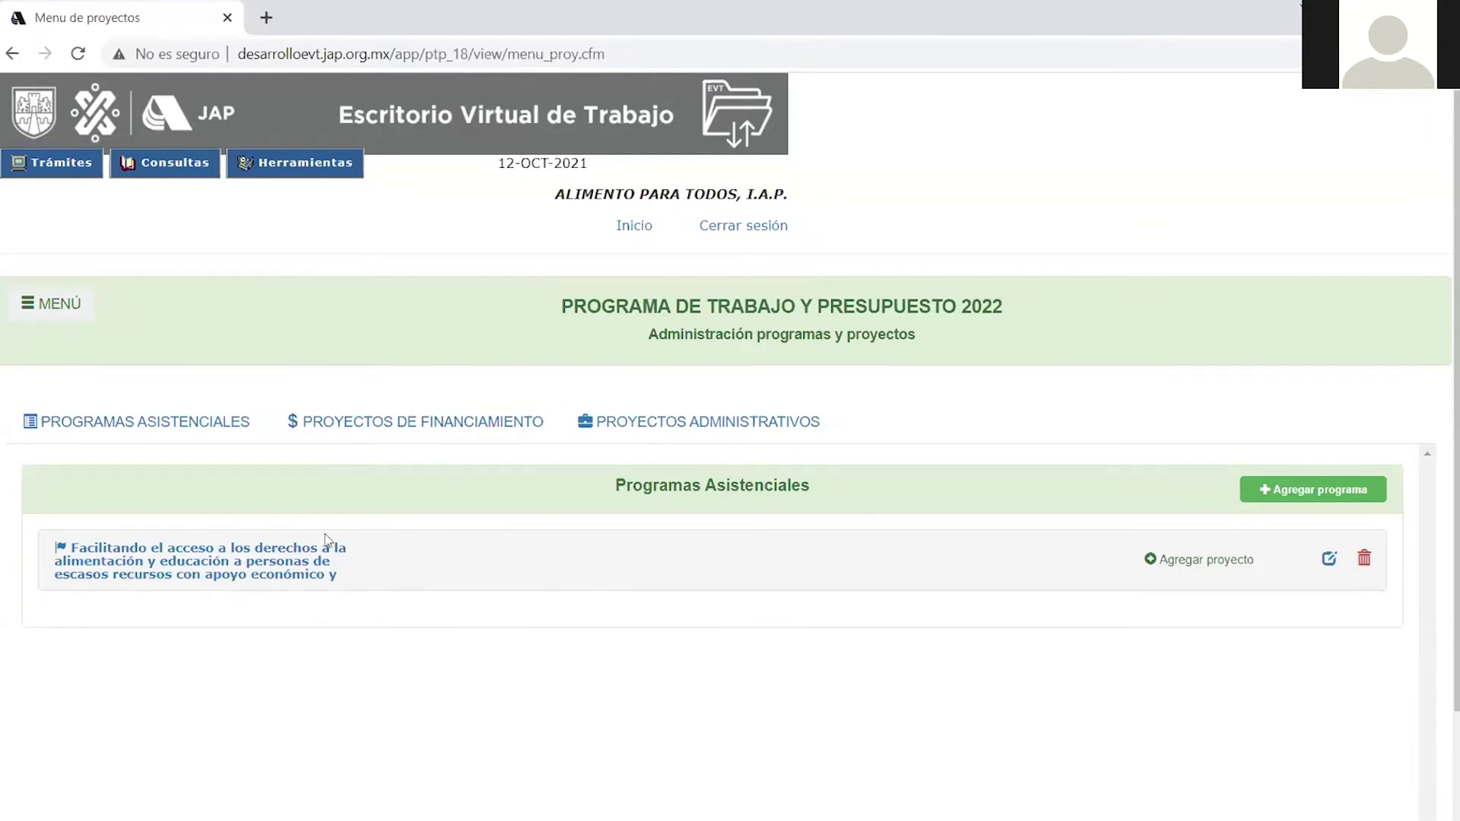
Expand the remaining programme and review its two projects, neither having registered accounts.
{"action": "left_click", "coordinate": [264, 576]}
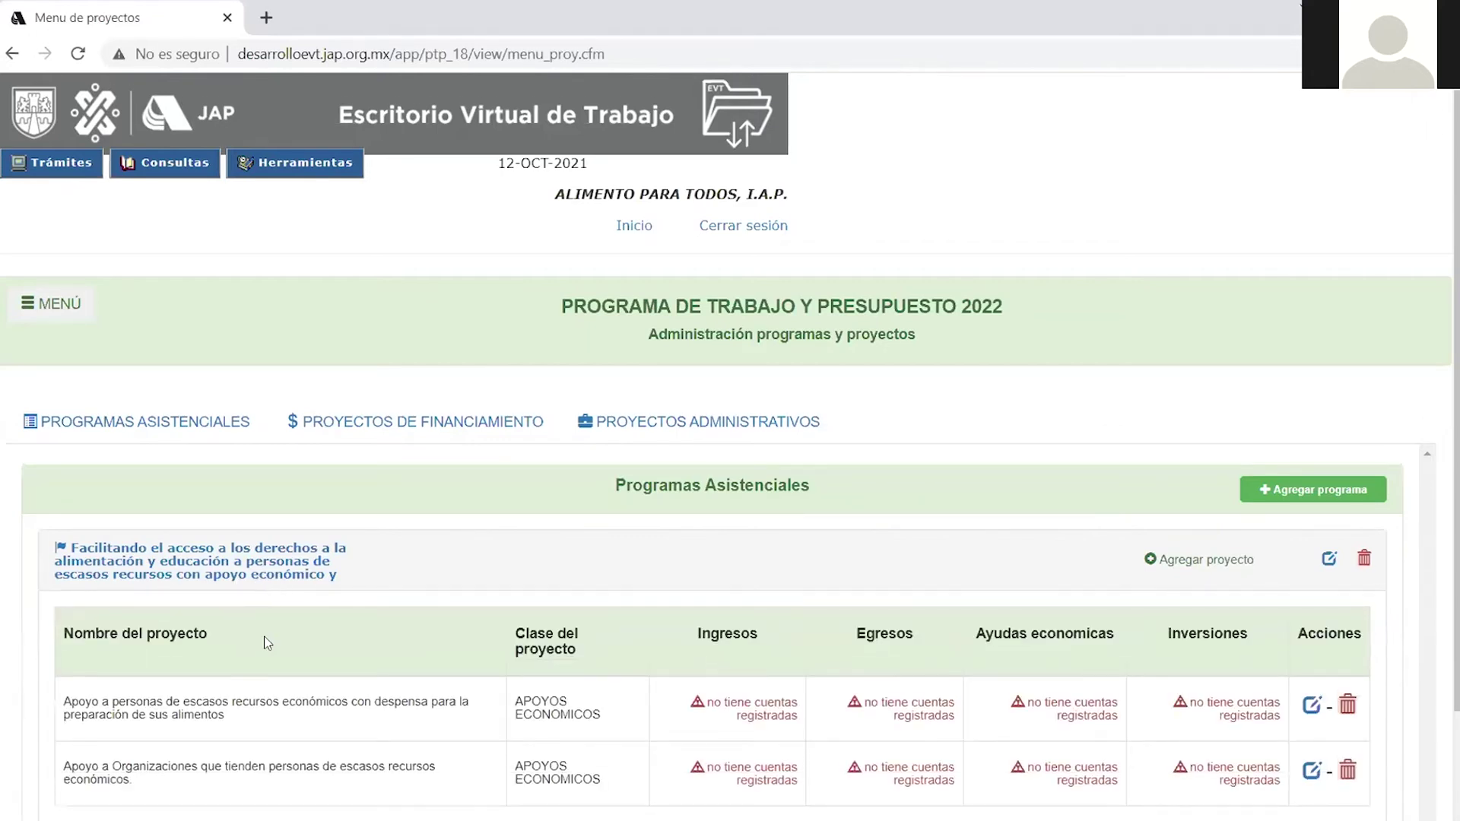
{"action": "scroll", "coordinate": [210, 494], "scroll_direction": "down", "scroll_amount": 3}
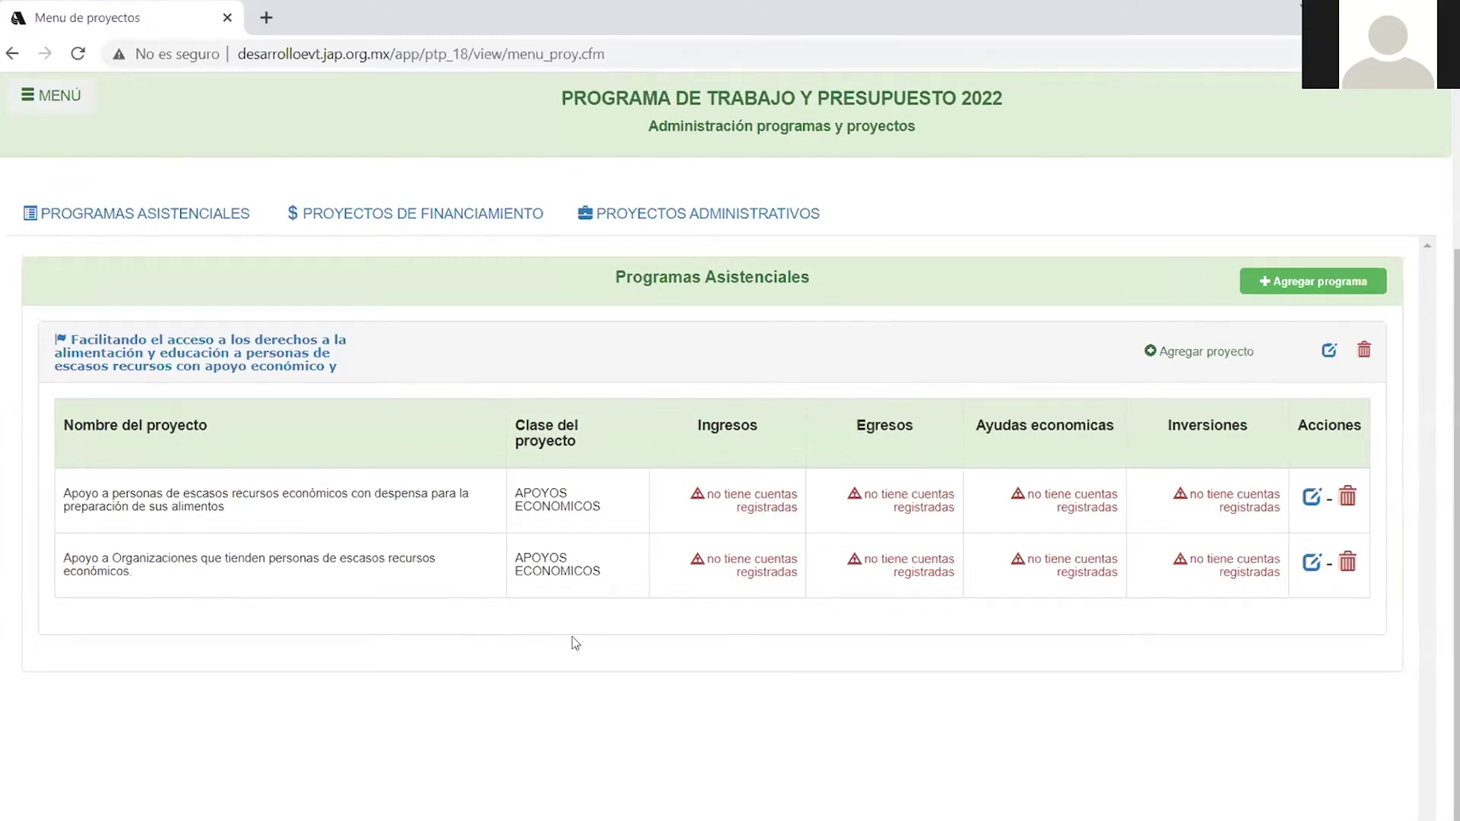
{"action": "scroll", "coordinate": [506, 496], "scroll_direction": "up", "scroll_amount": 3}
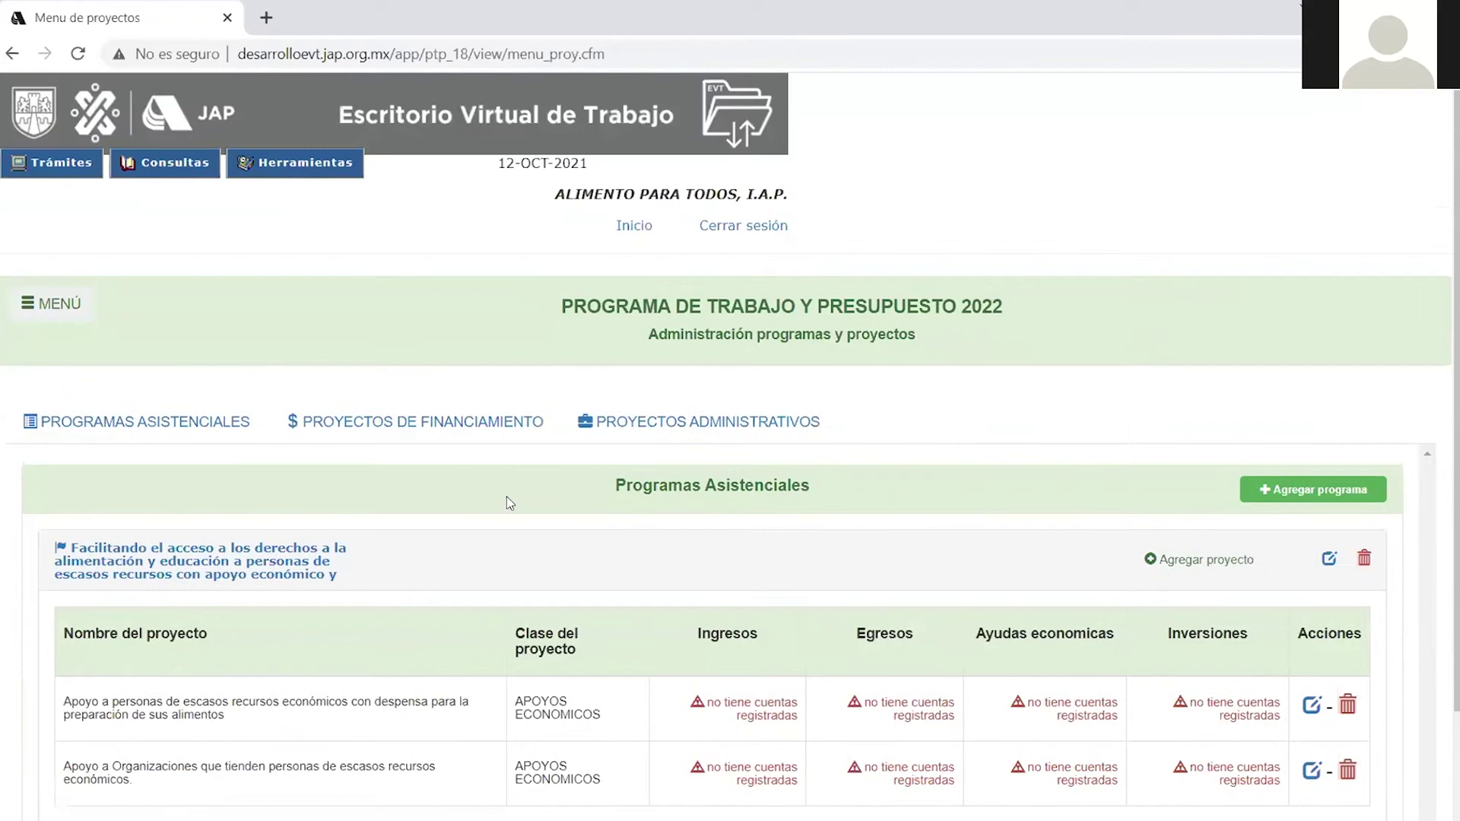
{"action": "scroll", "coordinate": [546, 509], "scroll_direction": "down", "scroll_amount": 3}
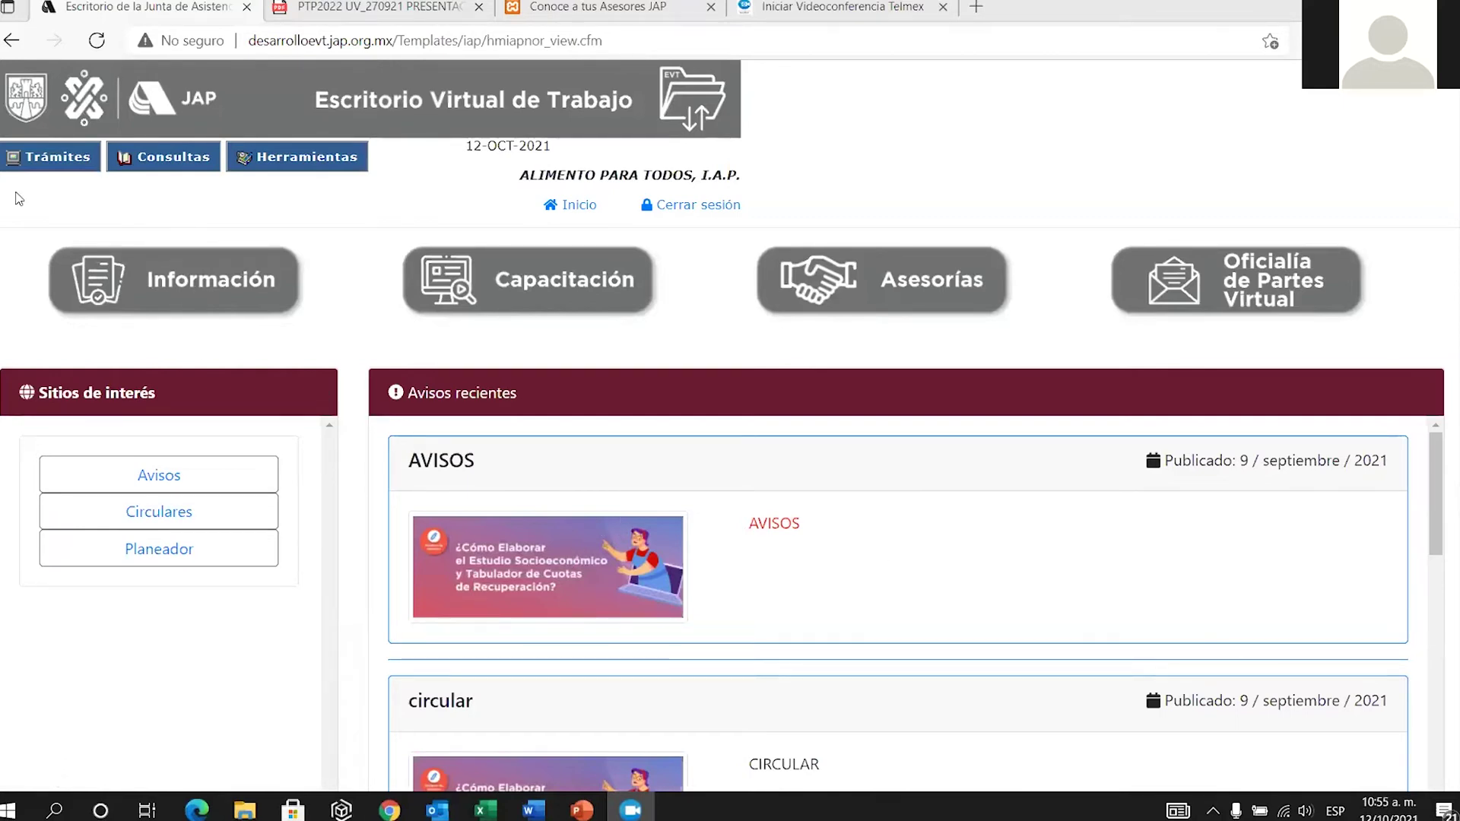
Reopen PTP 2022 capture, dismiss the inactivity alert, and show the programme's two projects.
{"action": "left_click", "coordinate": [42, 157]}
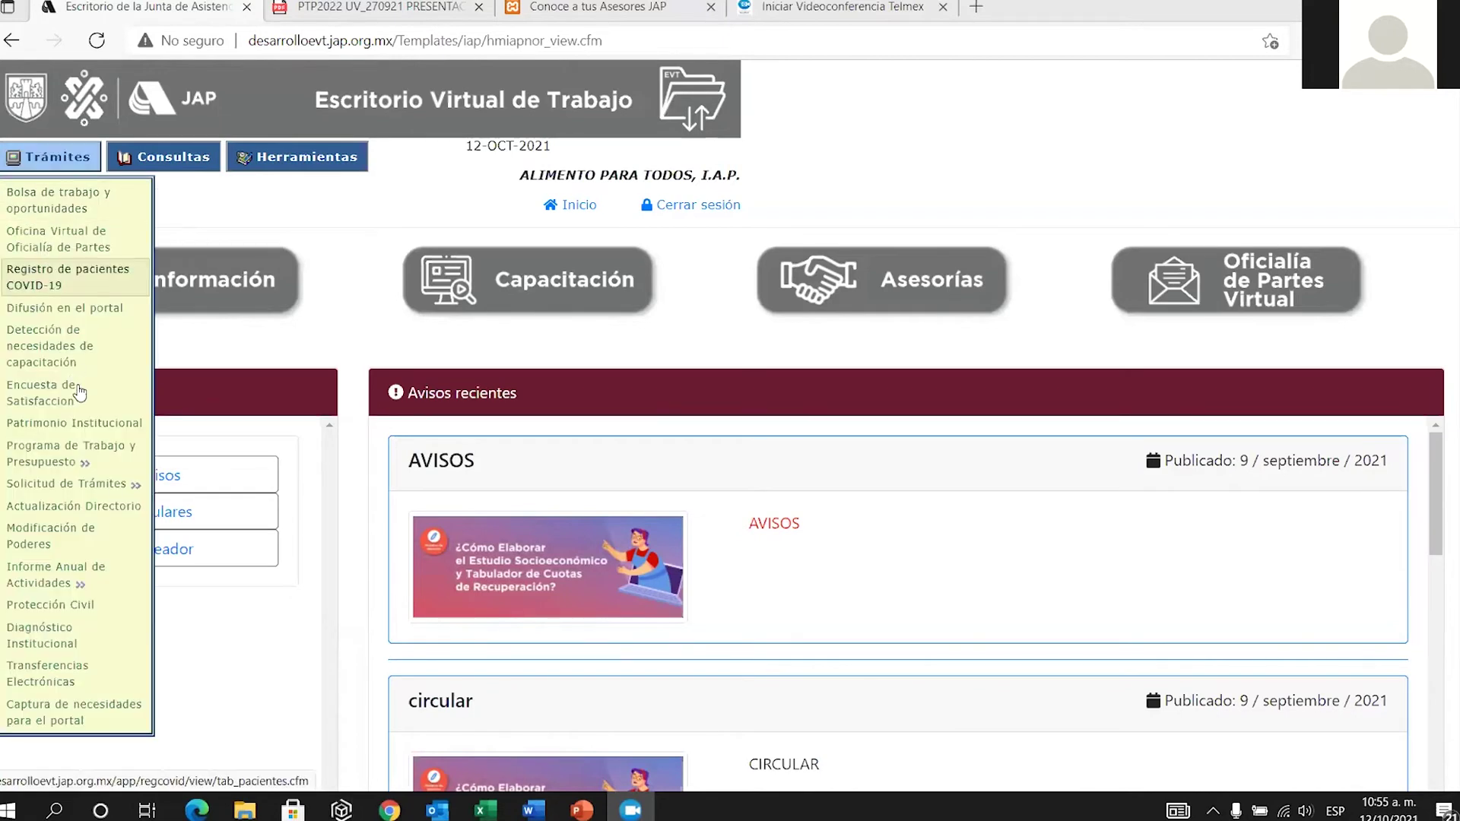
{"action": "mouse_move", "coordinate": [82, 457]}
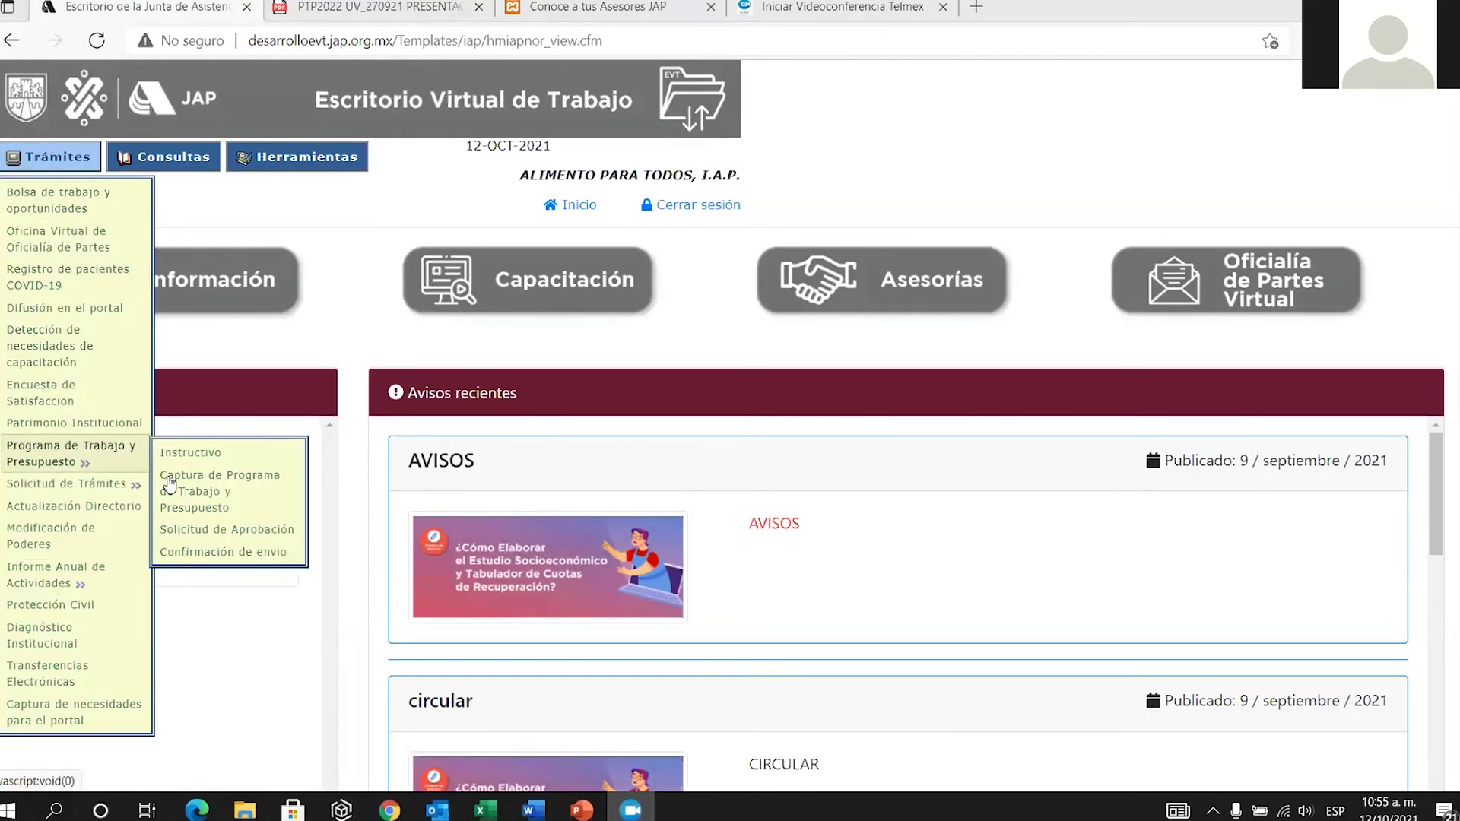
{"action": "left_click", "coordinate": [214, 486]}
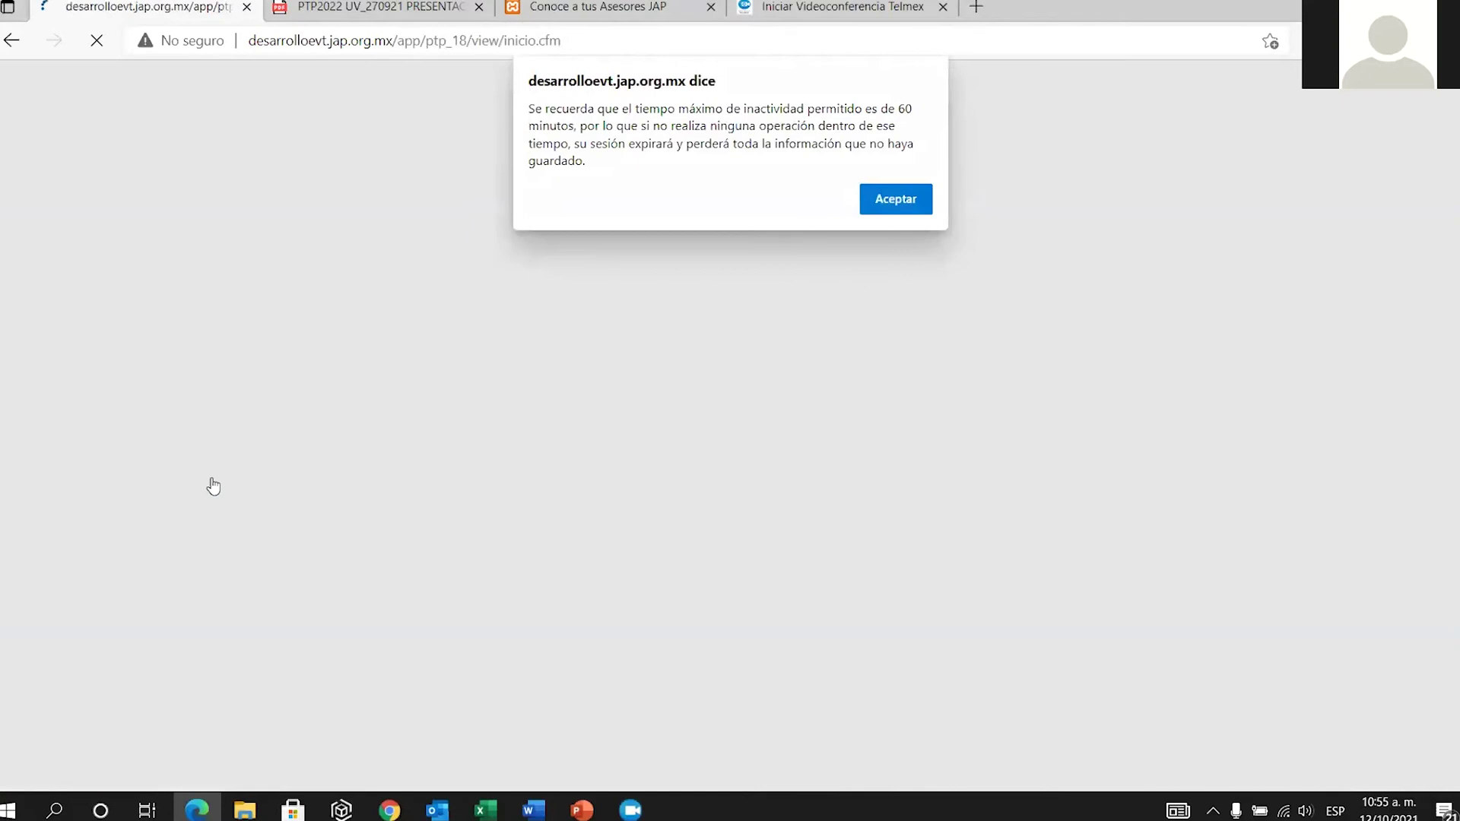
{"action": "left_click", "coordinate": [896, 201]}
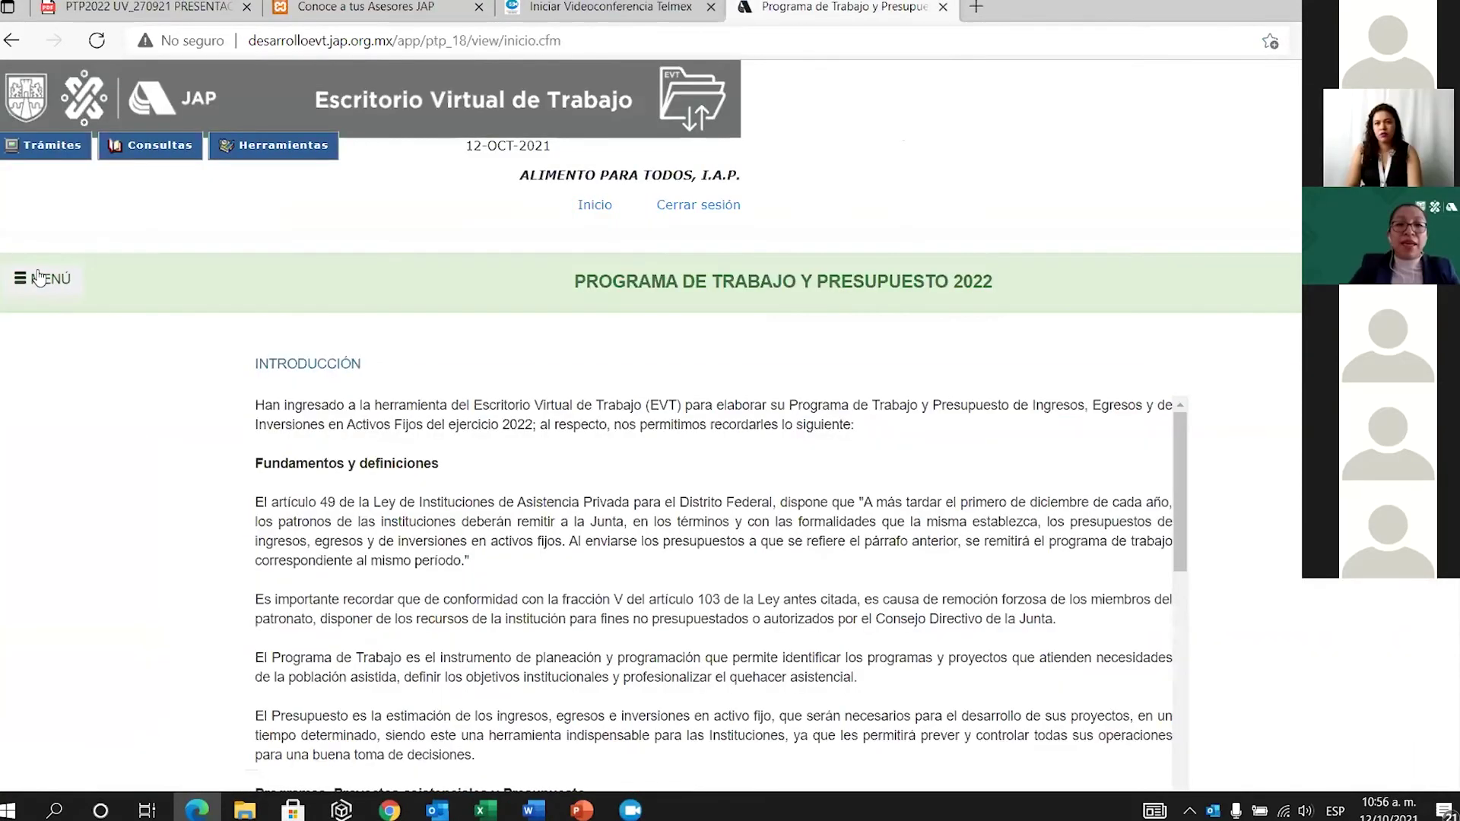
{"action": "left_click", "coordinate": [44, 278]}
{"action": "left_click", "coordinate": [154, 343]}
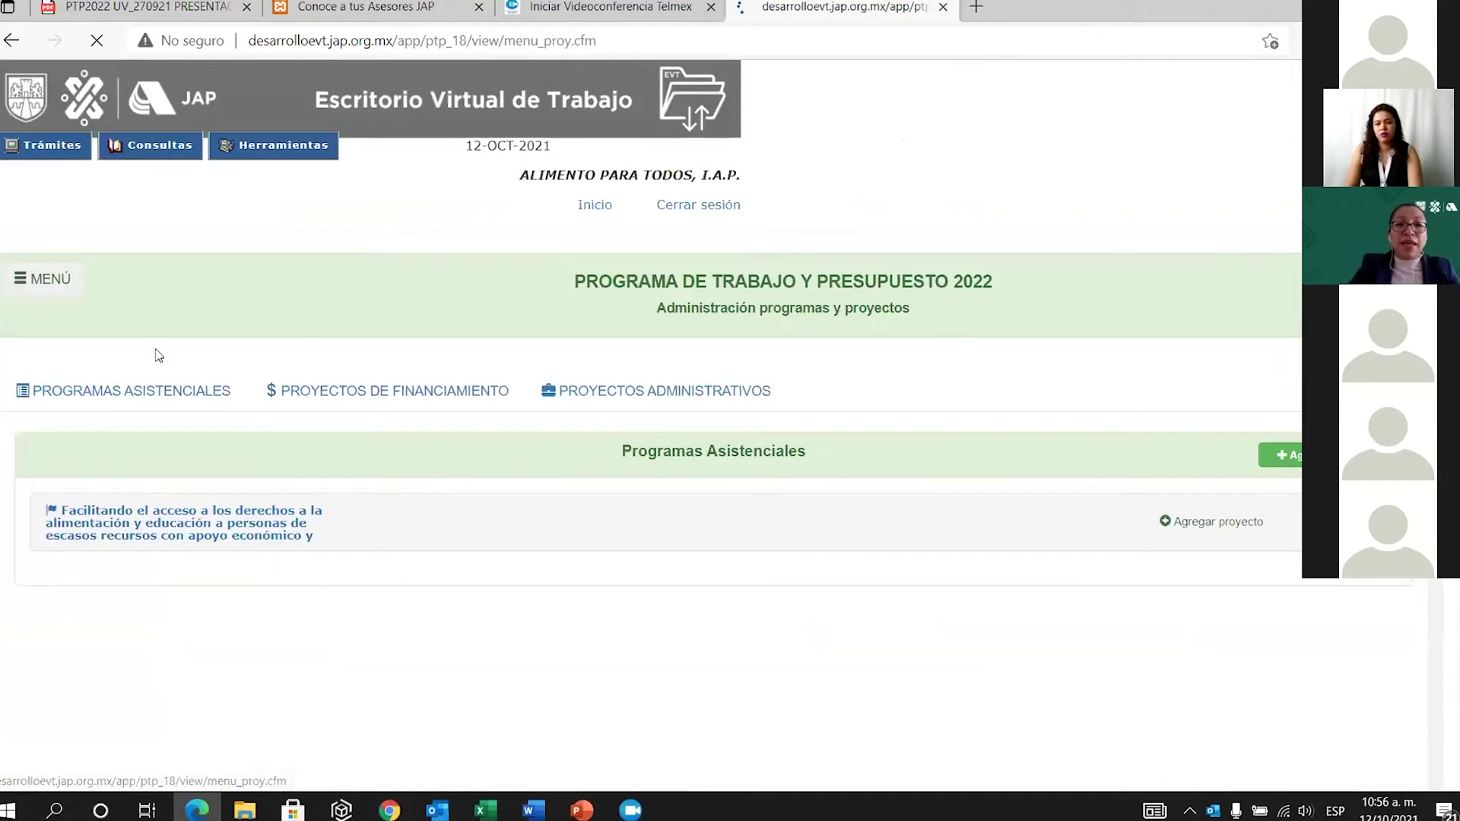
{"action": "left_click", "coordinate": [176, 535]}
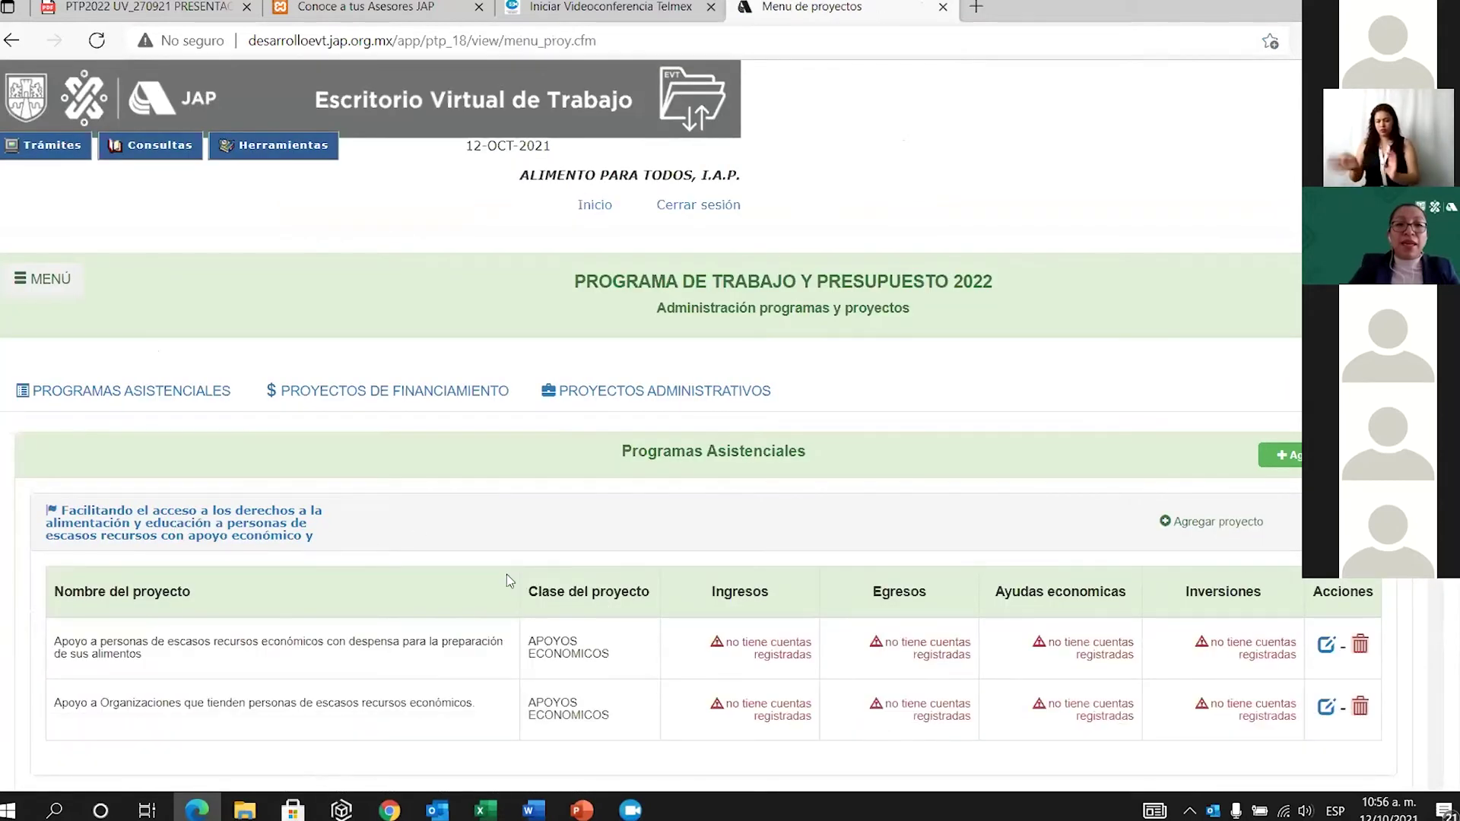
Open the Ingresos accounts page of the first (despensa) project, which has no accounts.
{"action": "scroll", "coordinate": [507, 573], "scroll_direction": "down", "scroll_amount": 3}
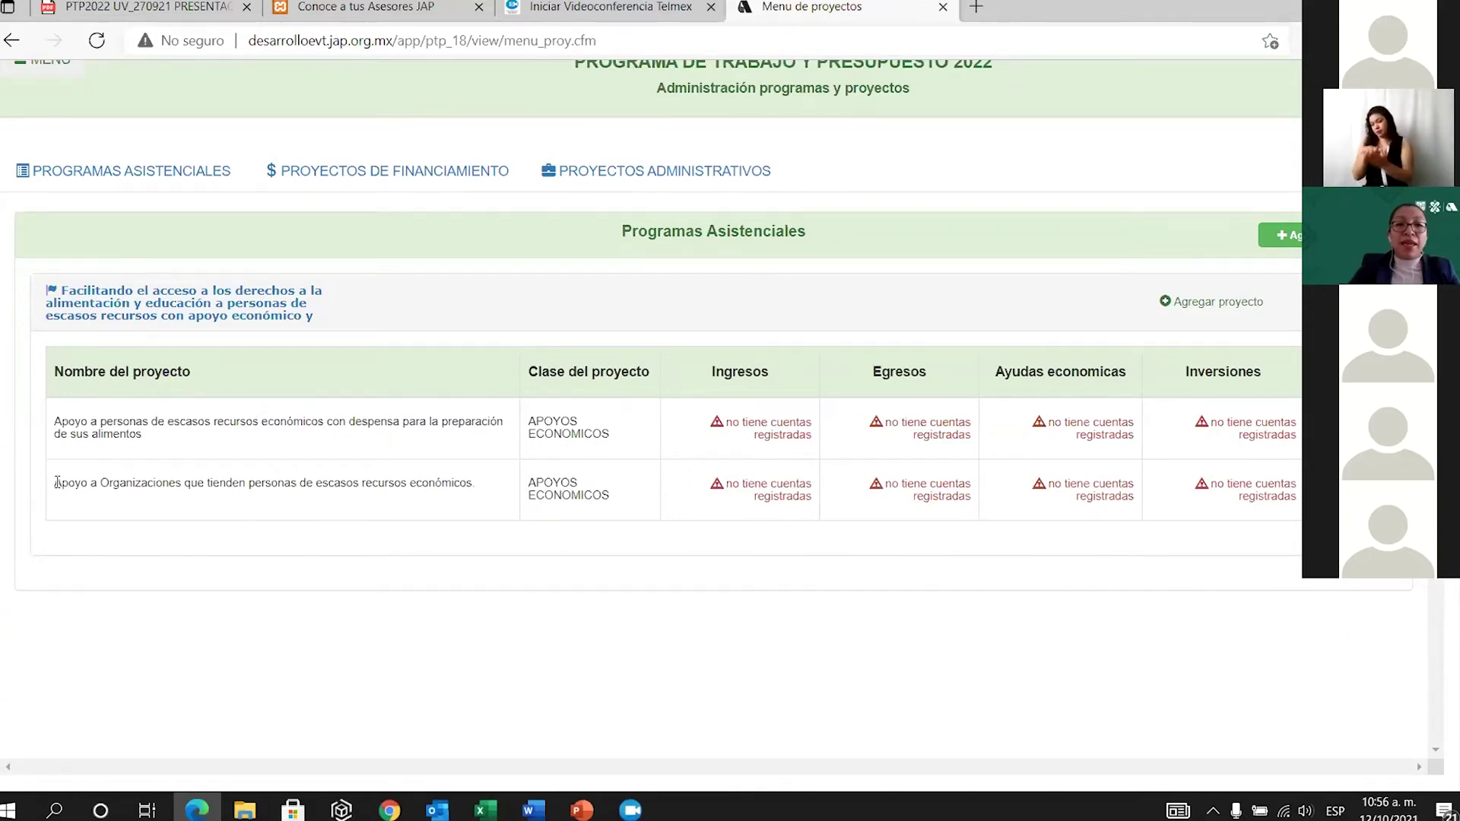
{"action": "left_click_drag", "start_coordinate": [57, 482], "coordinate": [473, 480]}
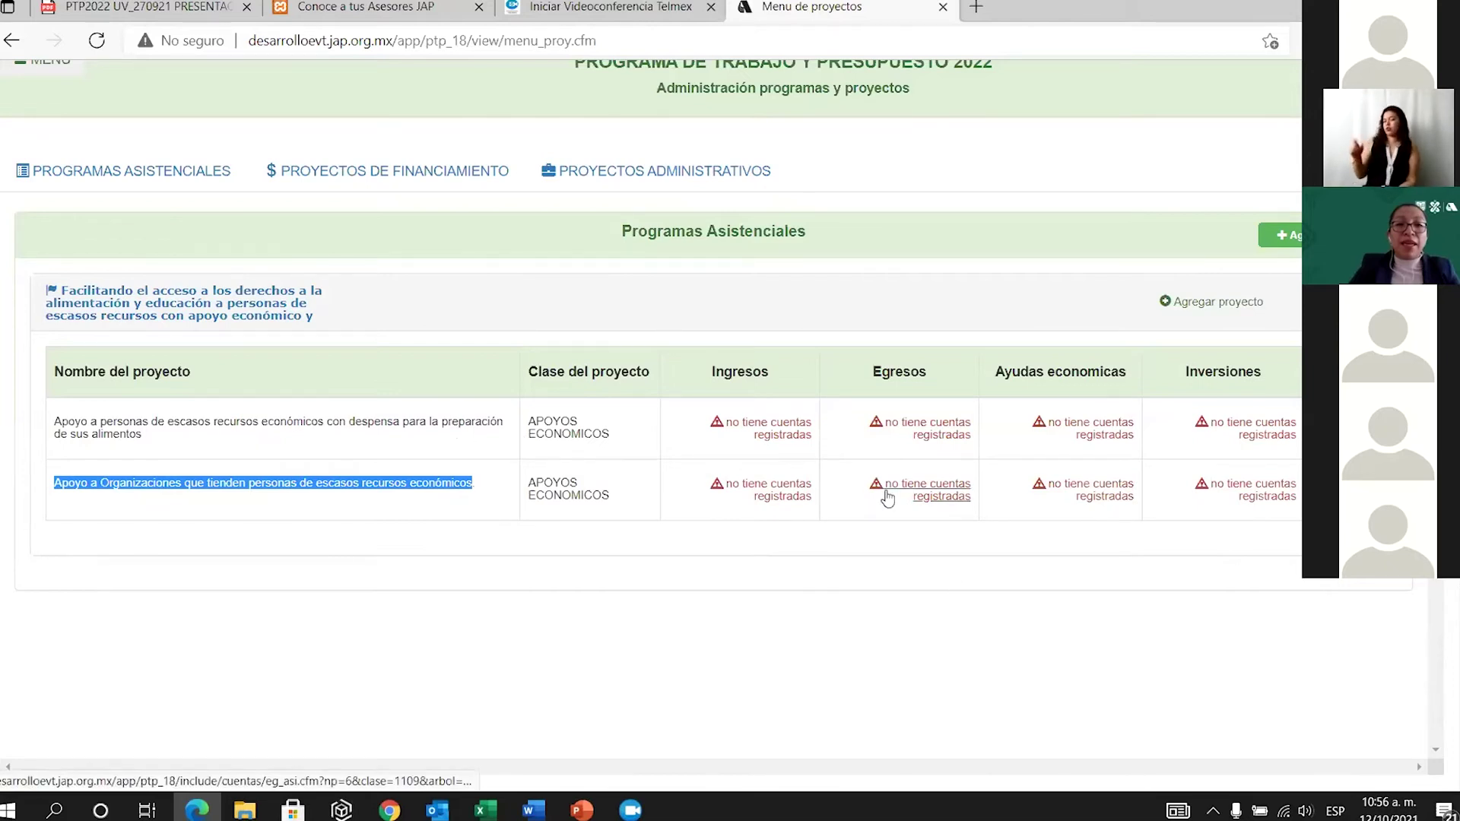
{"action": "left_click", "coordinate": [409, 427]}
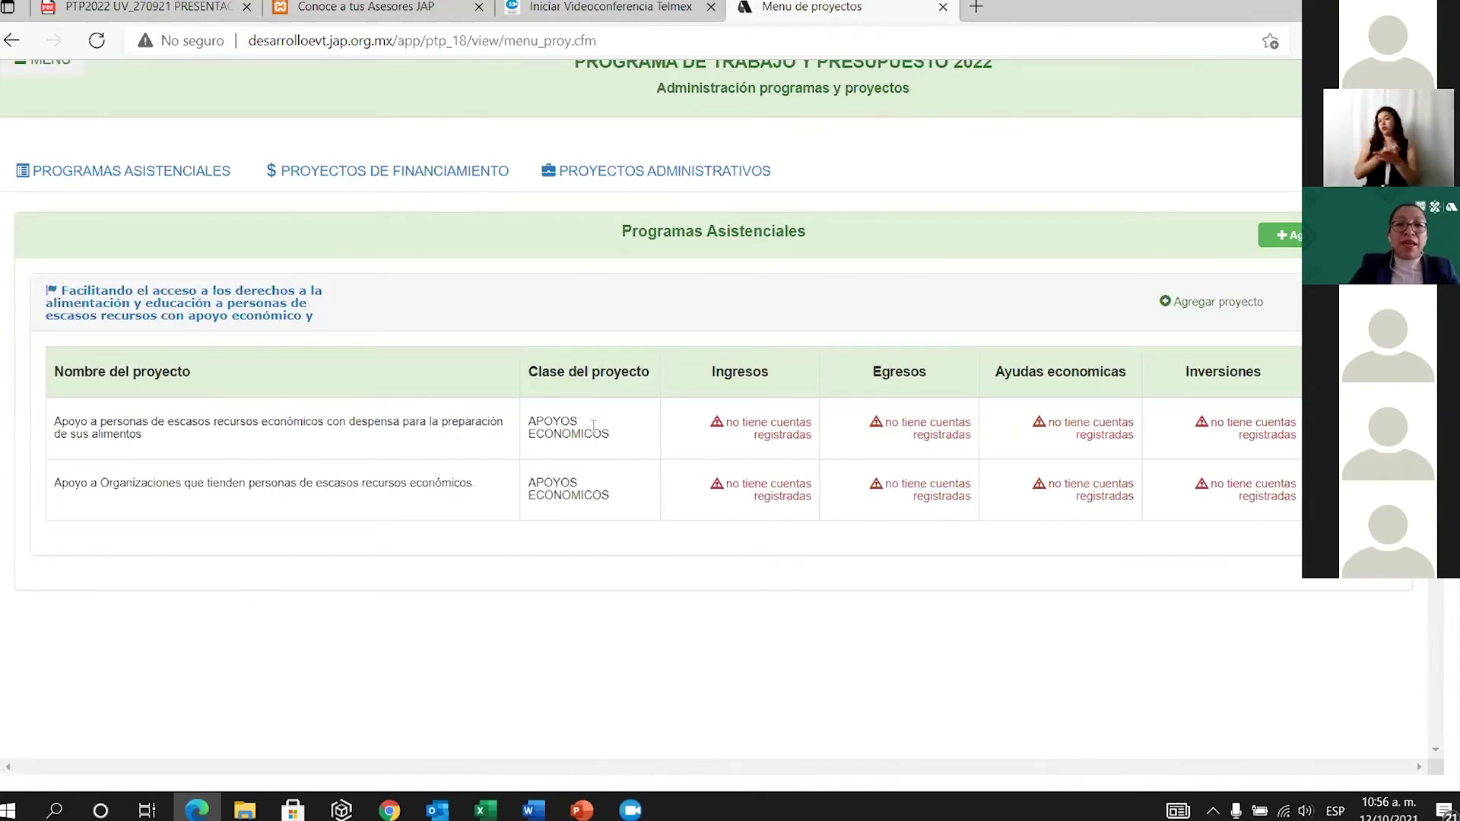
{"action": "left_click", "coordinate": [795, 427]}
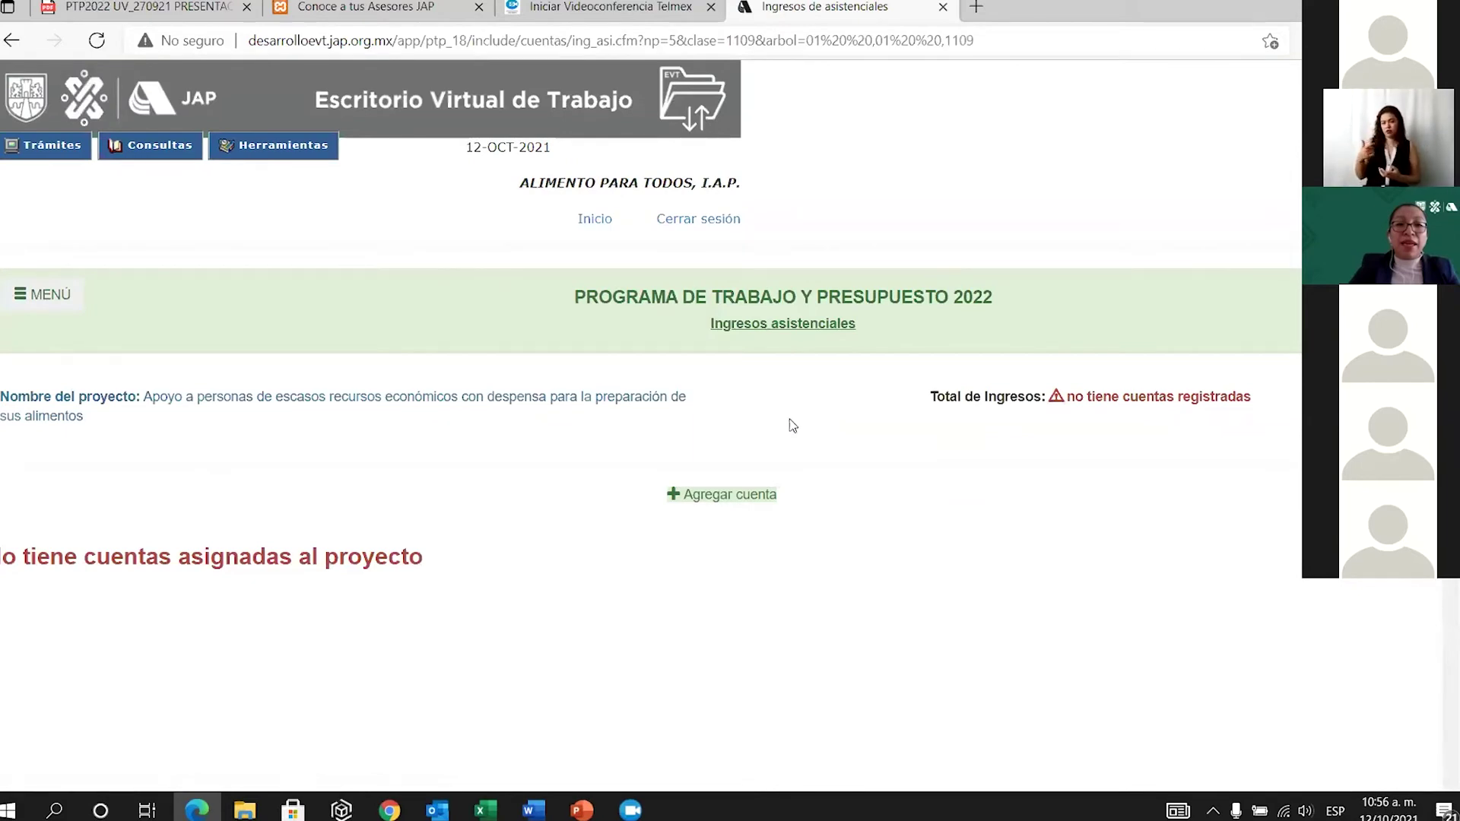
Add the 'Por banco de alimentos' income account to the despensa project.
{"action": "left_click", "coordinate": [742, 494]}
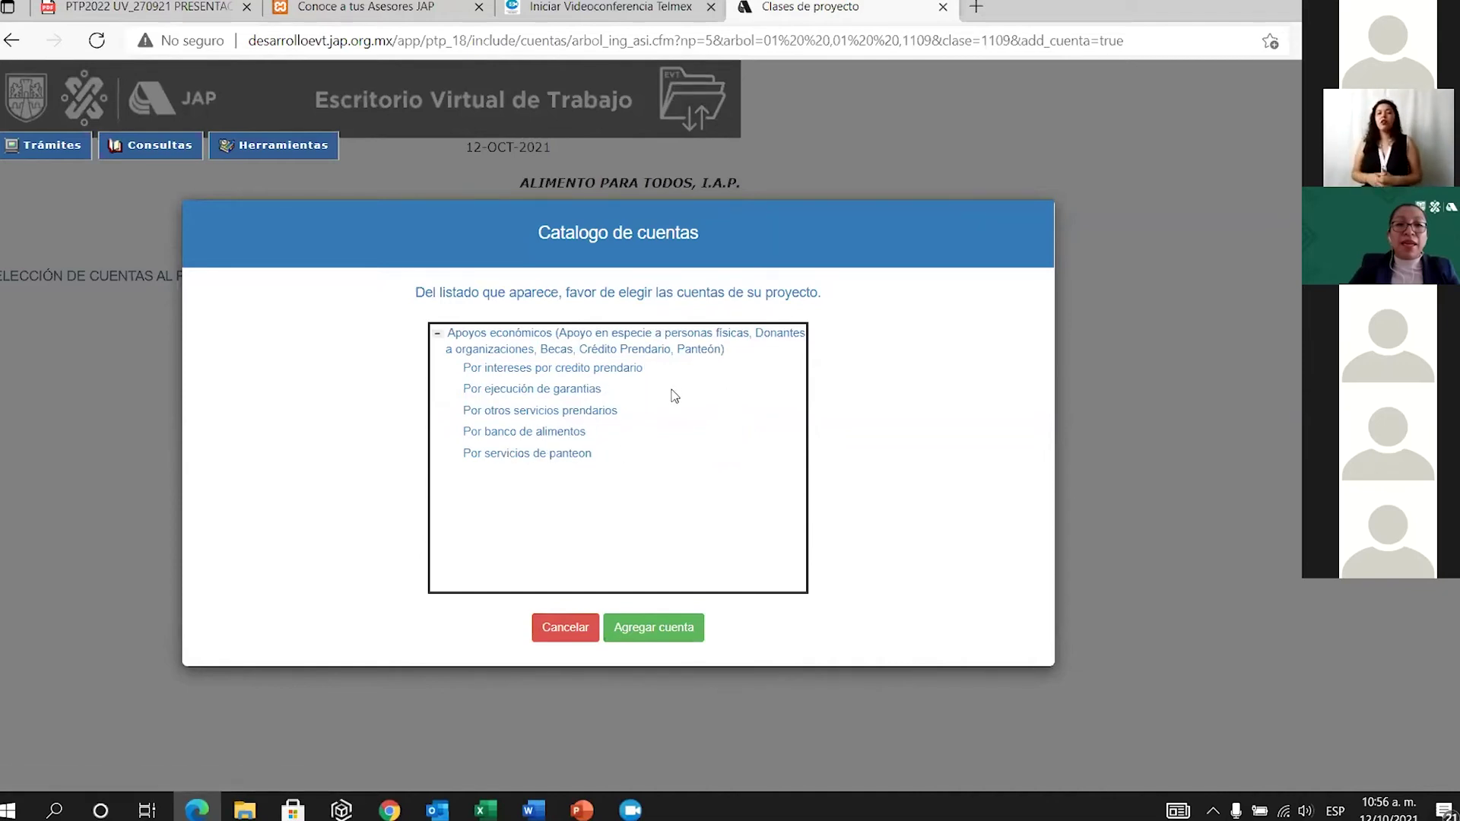
{"action": "left_click", "coordinate": [537, 440]}
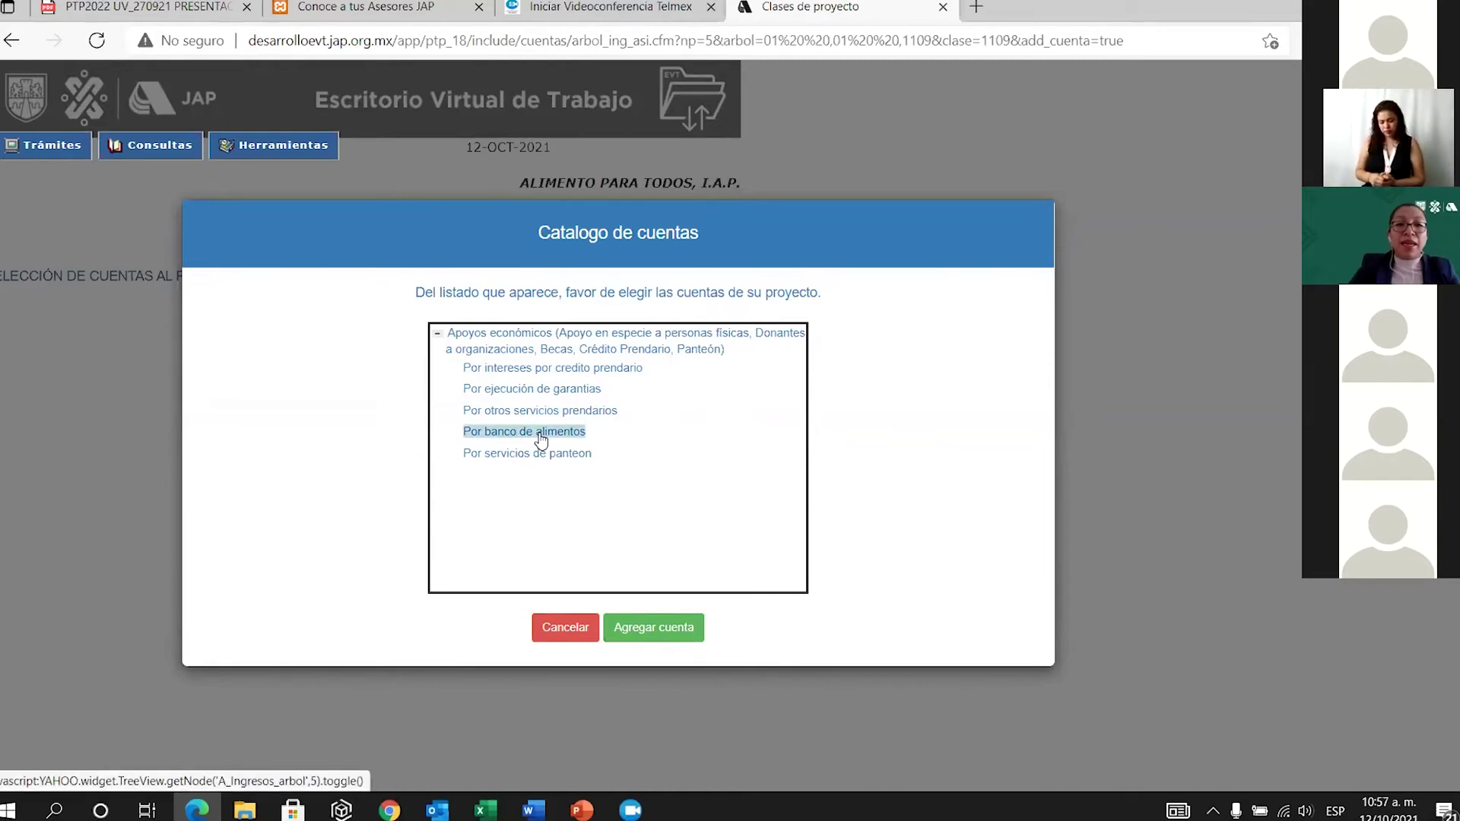
{"action": "left_click", "coordinate": [638, 631]}
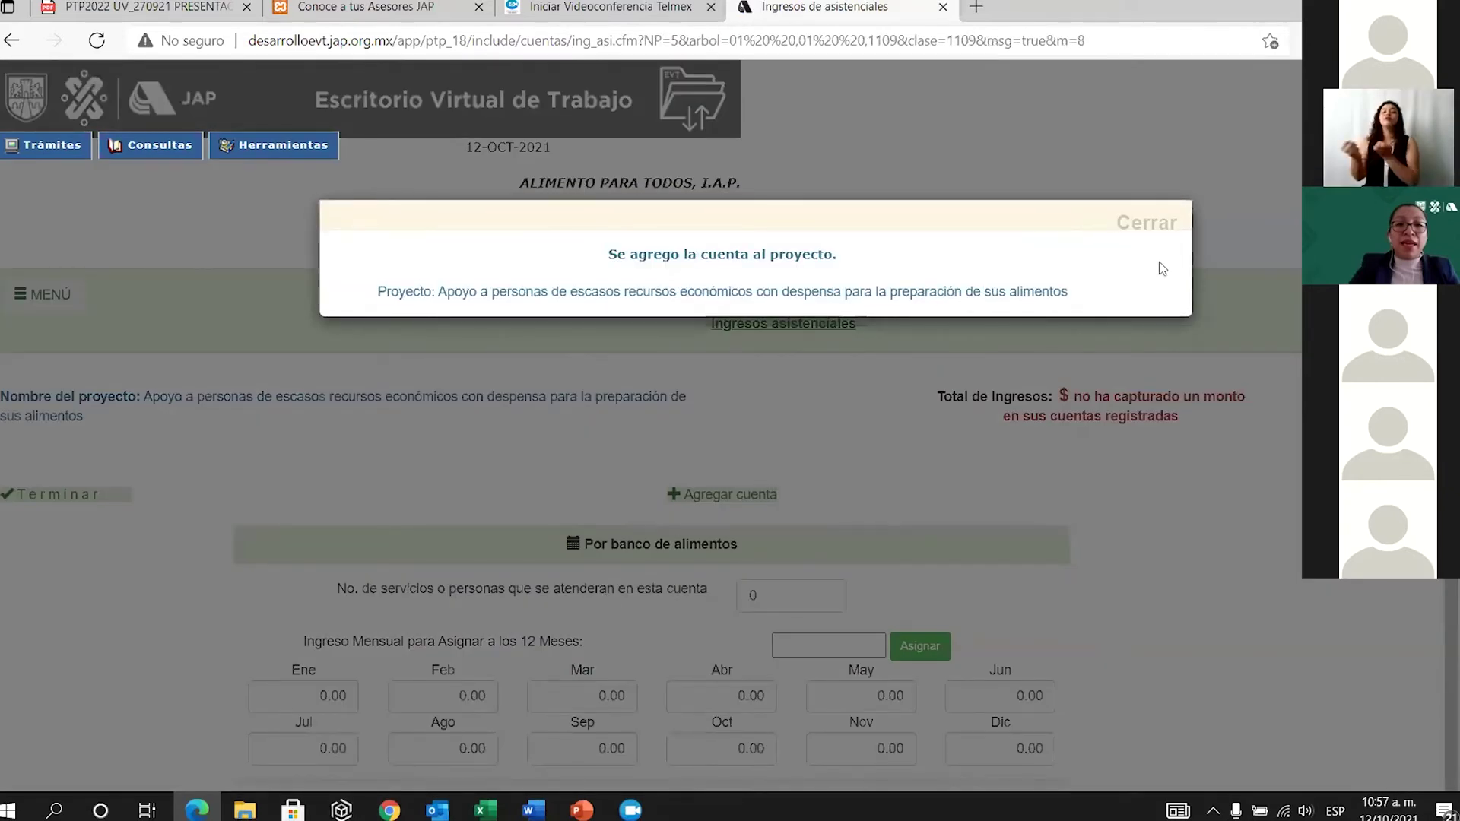
{"action": "left_click", "coordinate": [1146, 225]}
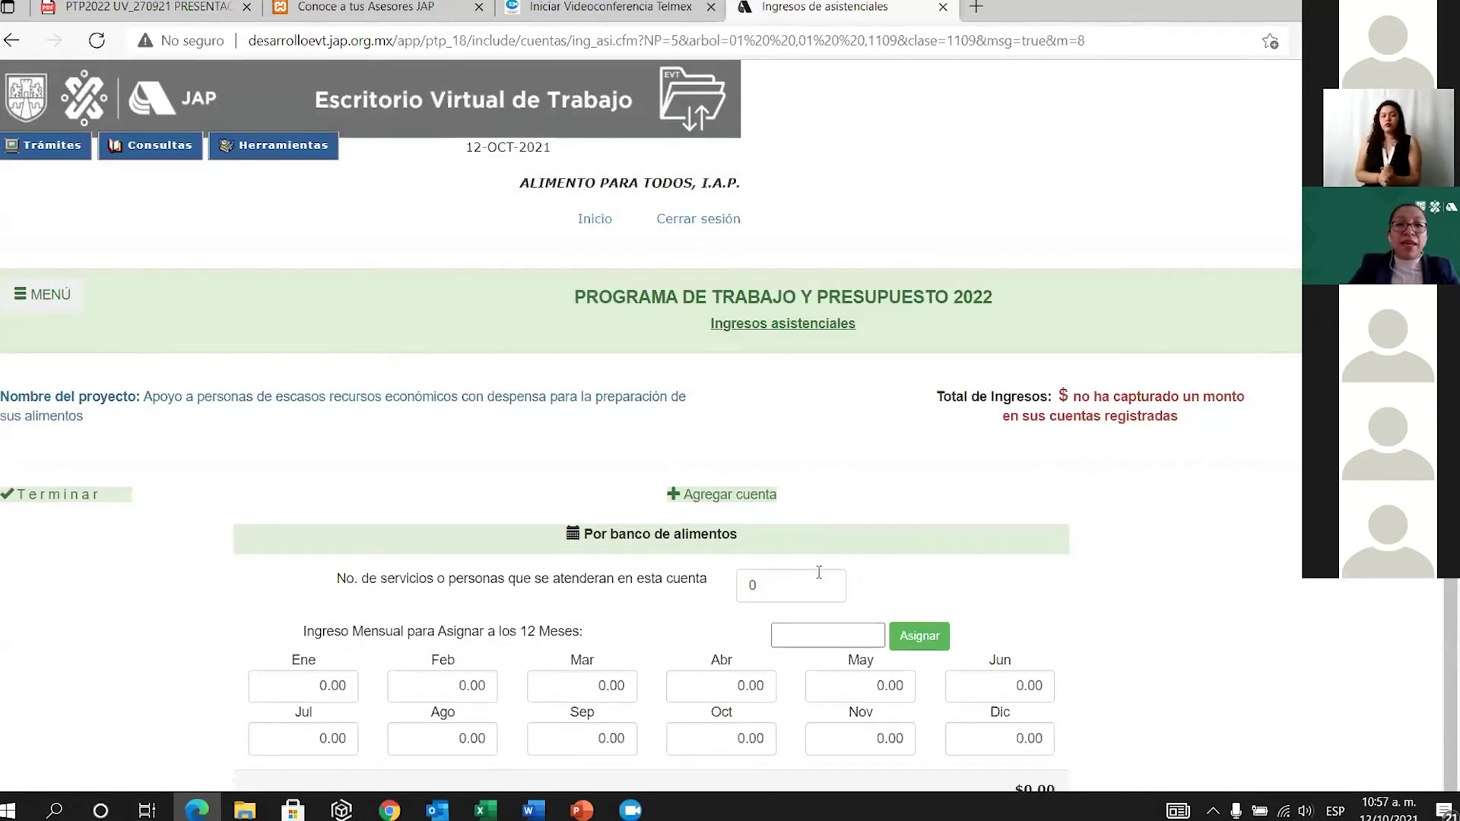
Set the Por banco de alimentos account's people served to 30.
{"action": "scroll", "coordinate": [813, 548], "scroll_direction": "down", "scroll_amount": 2}
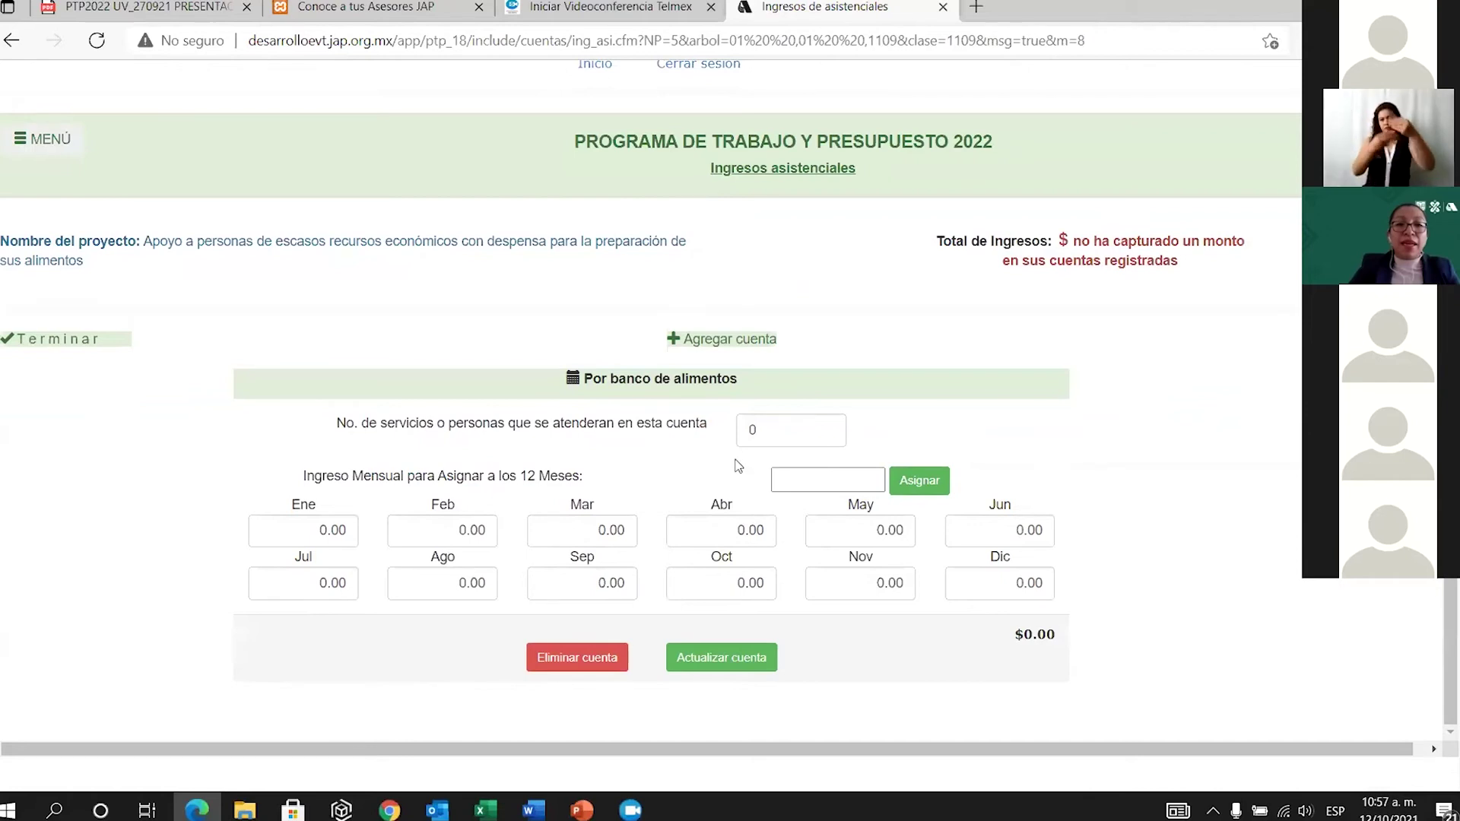
{"action": "left_click", "coordinate": [782, 430]}
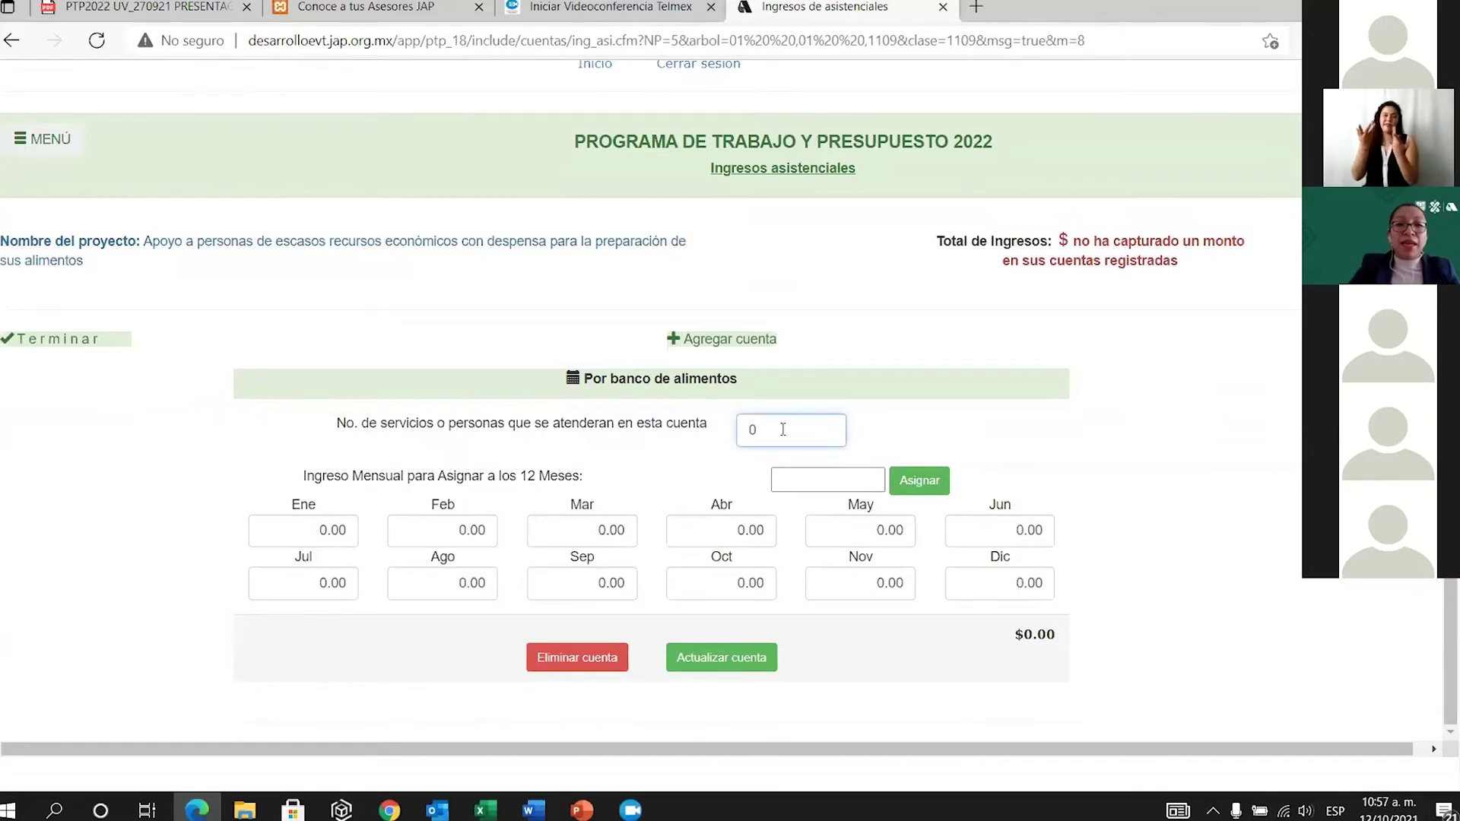
{"action": "key", "text": "BackSpace"}
{"action": "type", "text": "30"}
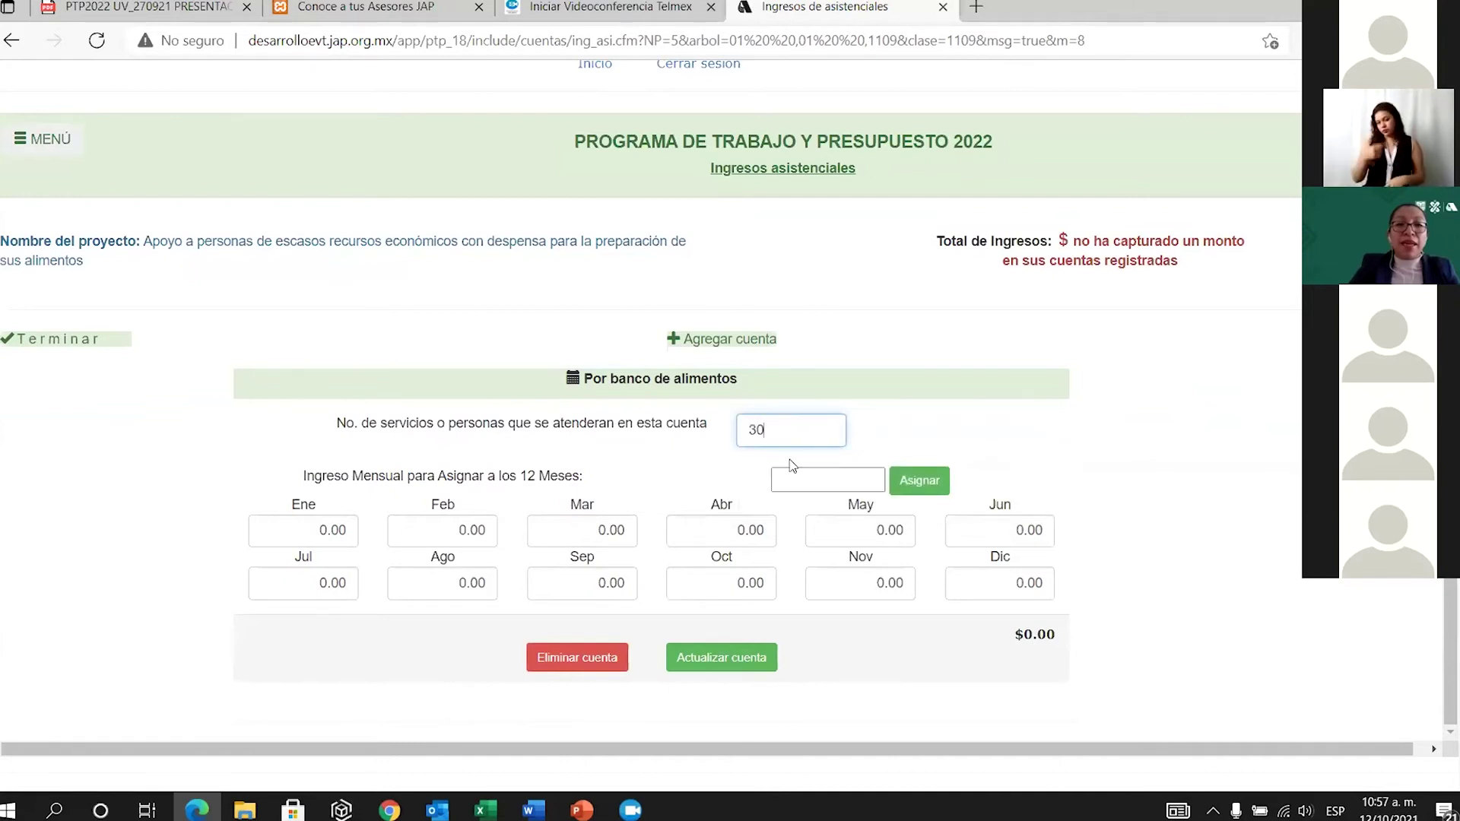
Assign 1000 monthly income to all twelve months, save the account, and finish.
{"action": "left_click", "coordinate": [810, 473]}
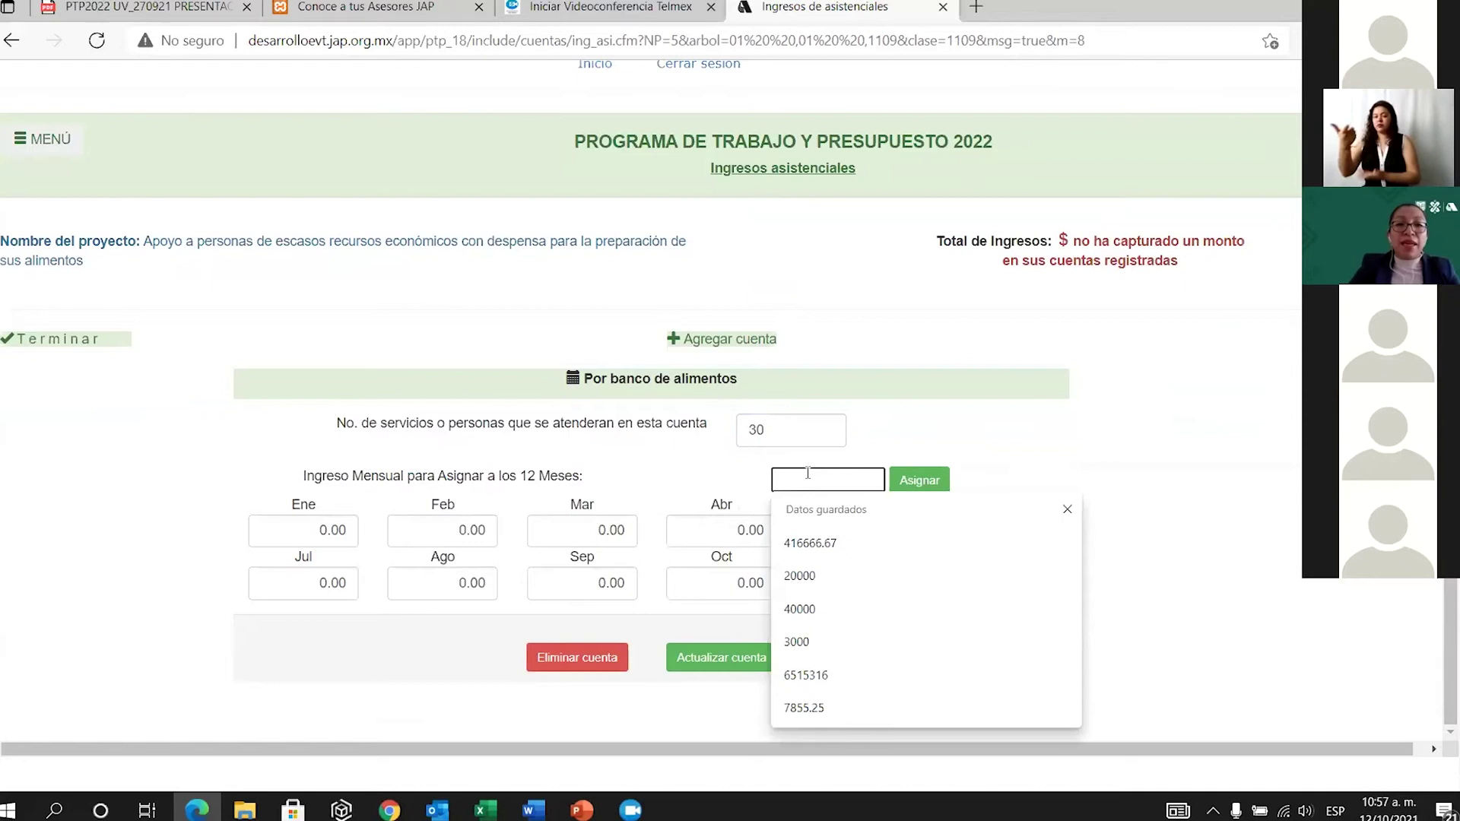
{"action": "type", "text": "10"}
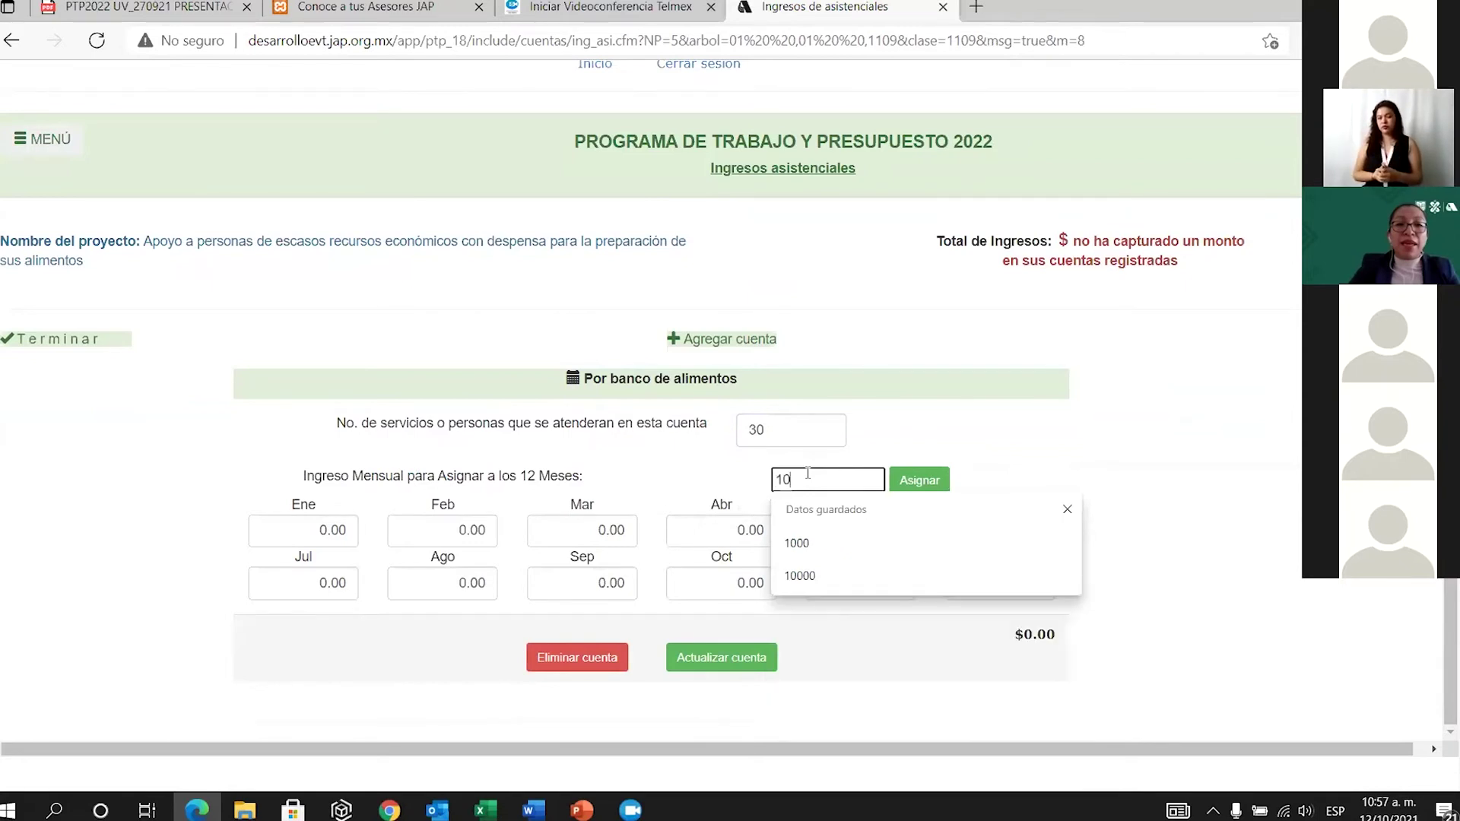
{"action": "type", "text": "00"}
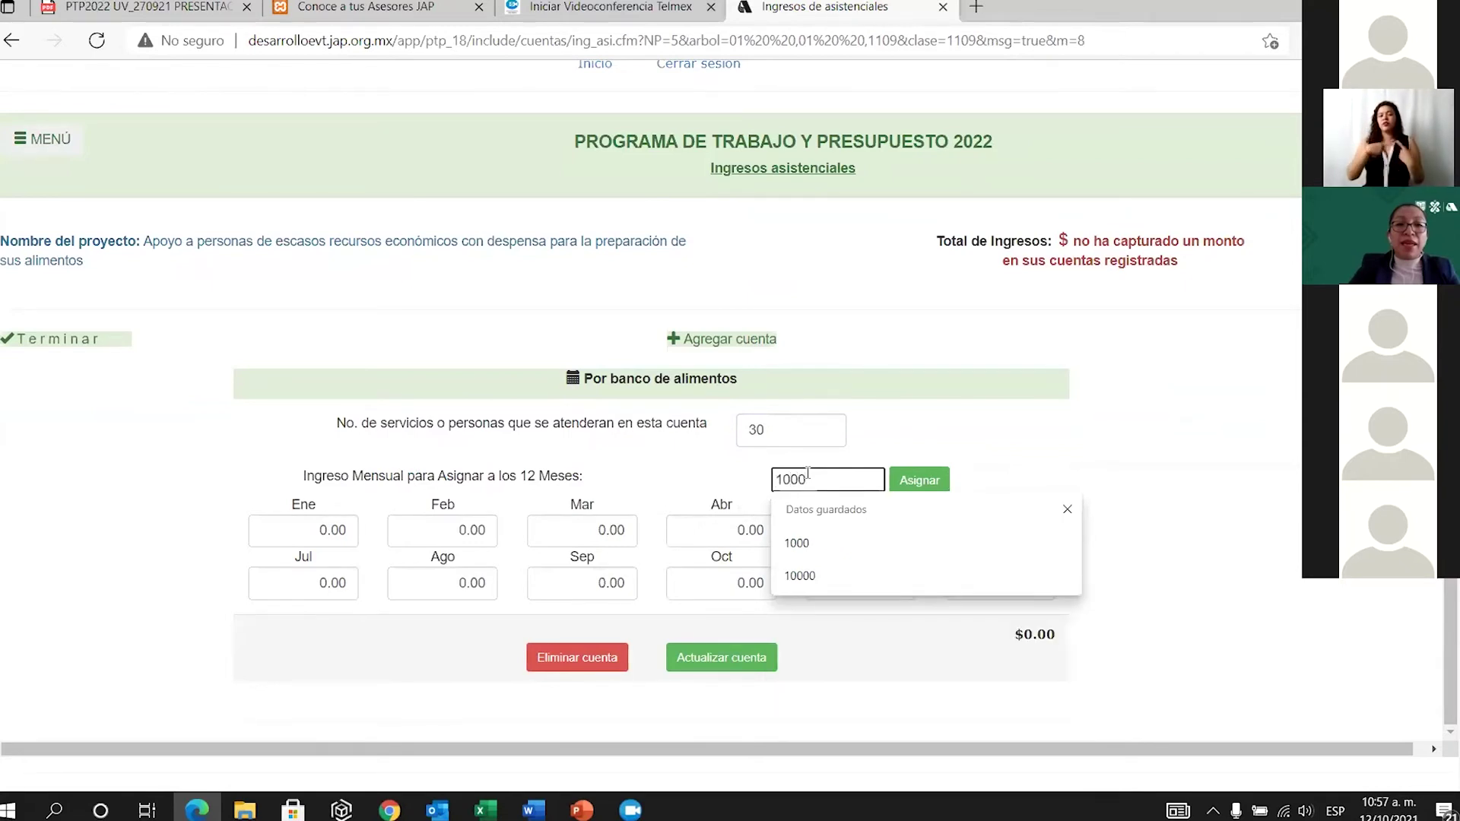
{"action": "left_click", "coordinate": [720, 543]}
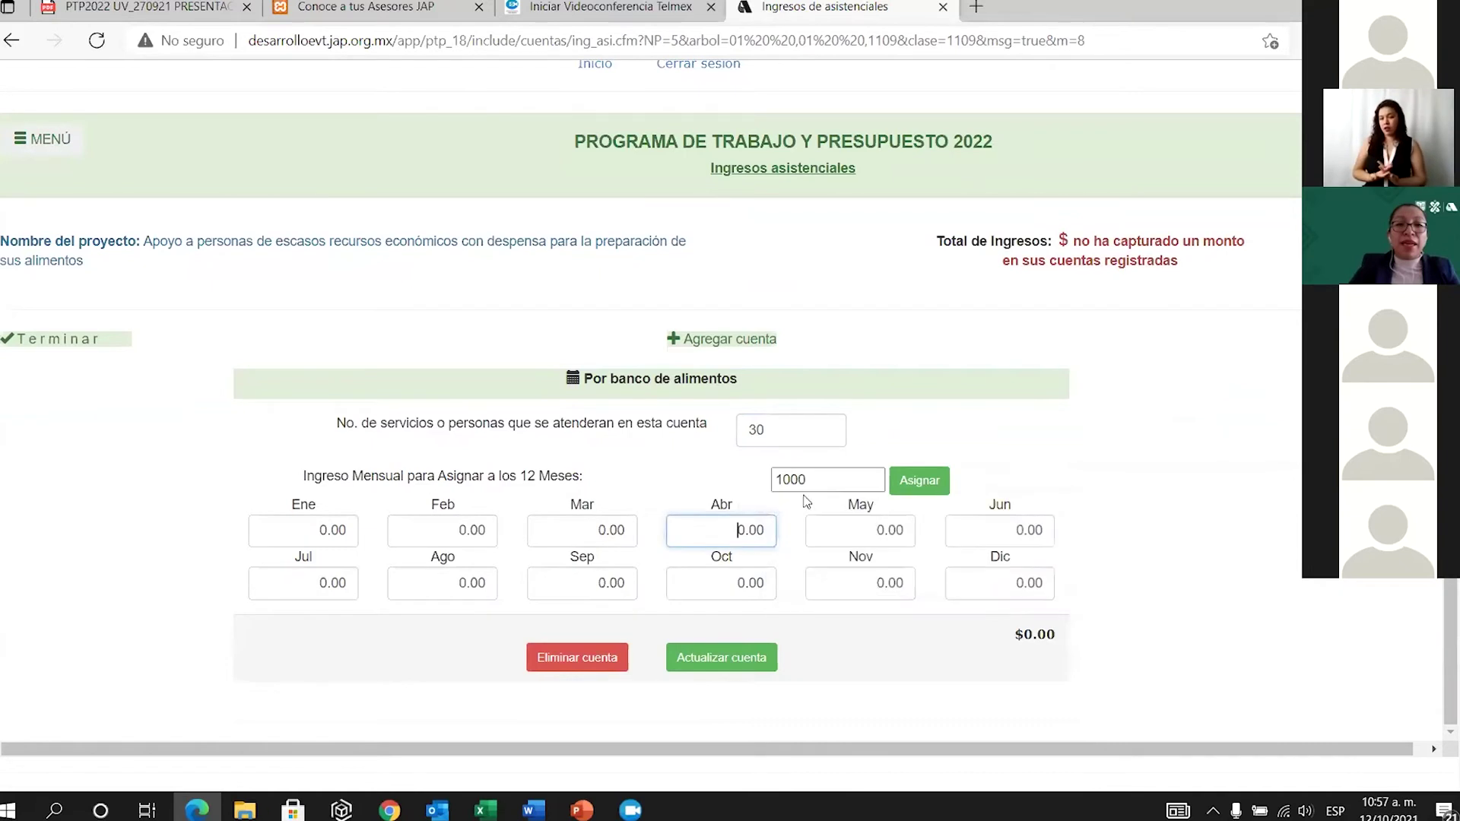
{"action": "left_click", "coordinate": [821, 475]}
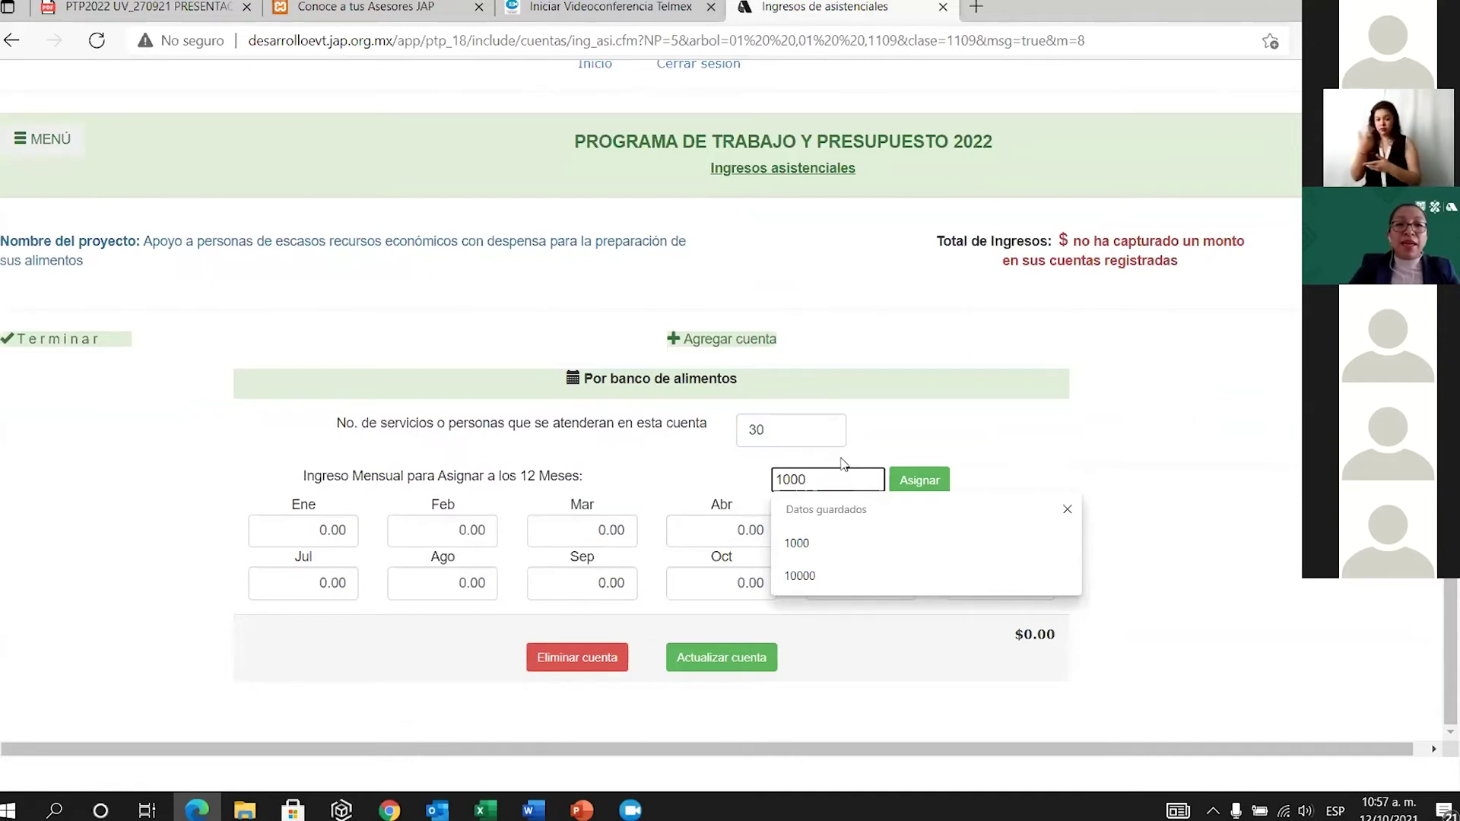
{"action": "left_click_drag", "start_coordinate": [777, 480], "coordinate": [809, 469]}
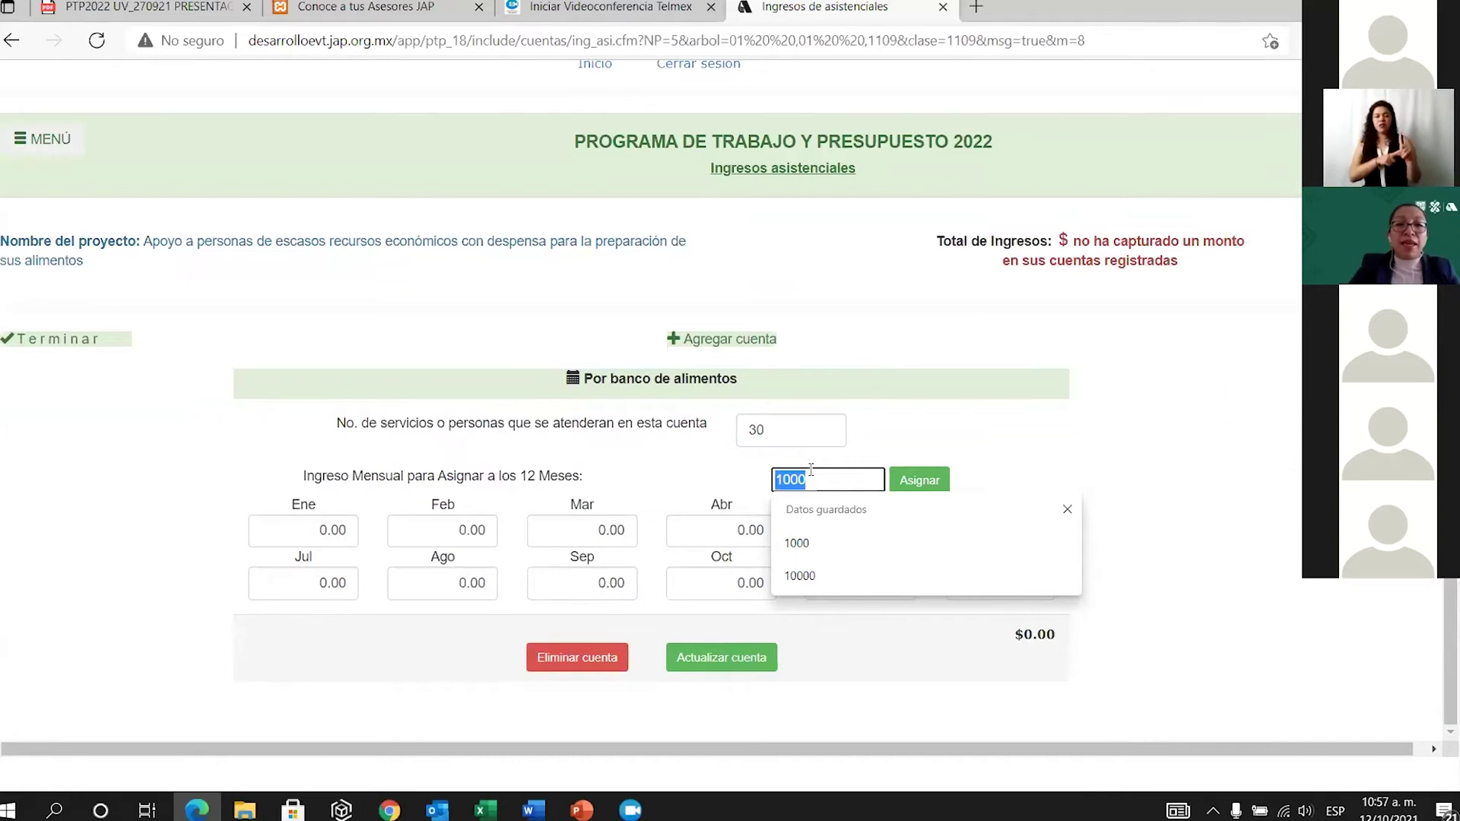
{"action": "left_click", "coordinate": [926, 481]}
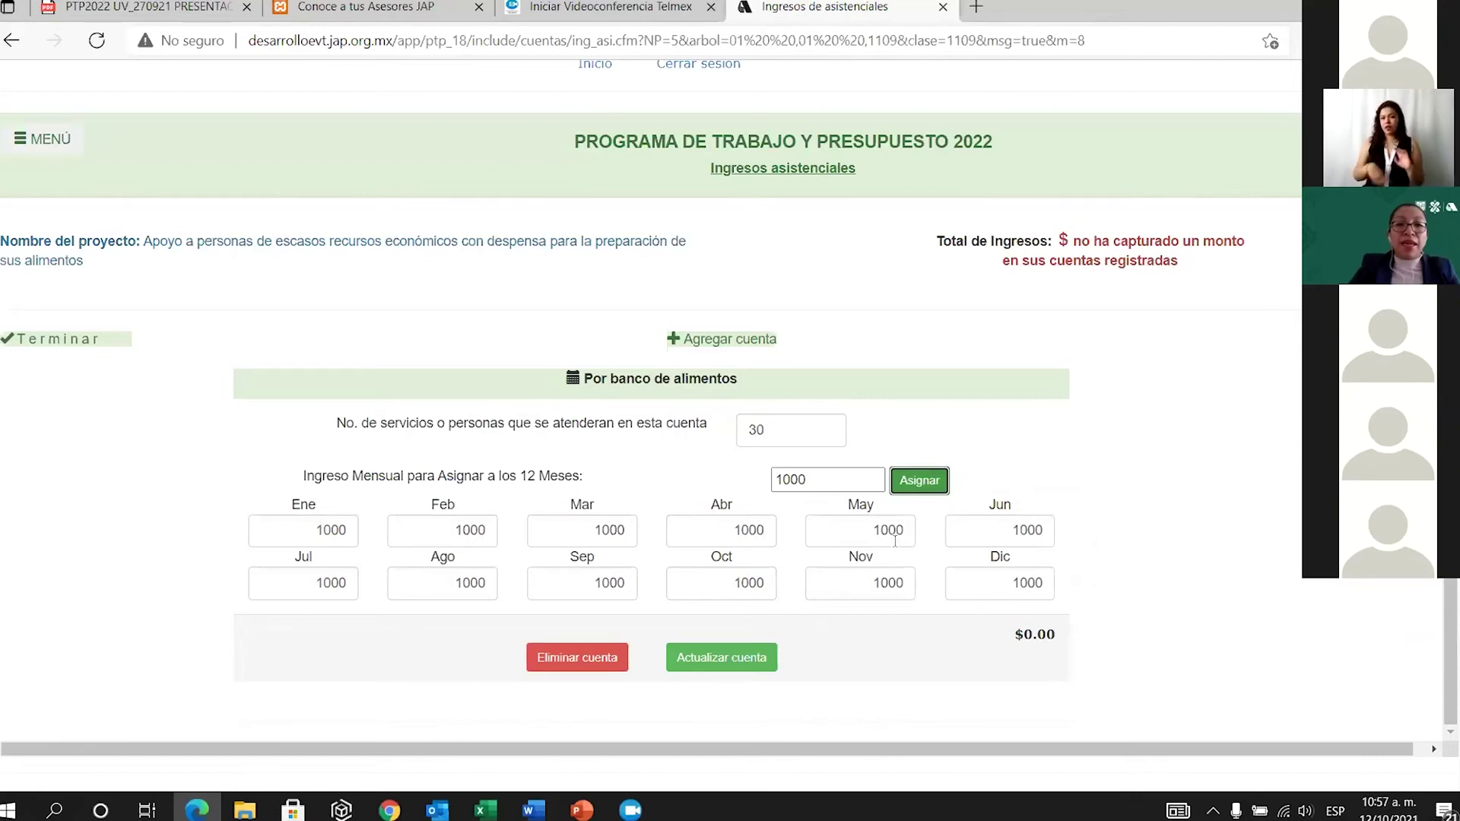
{"action": "left_click", "coordinate": [738, 666]}
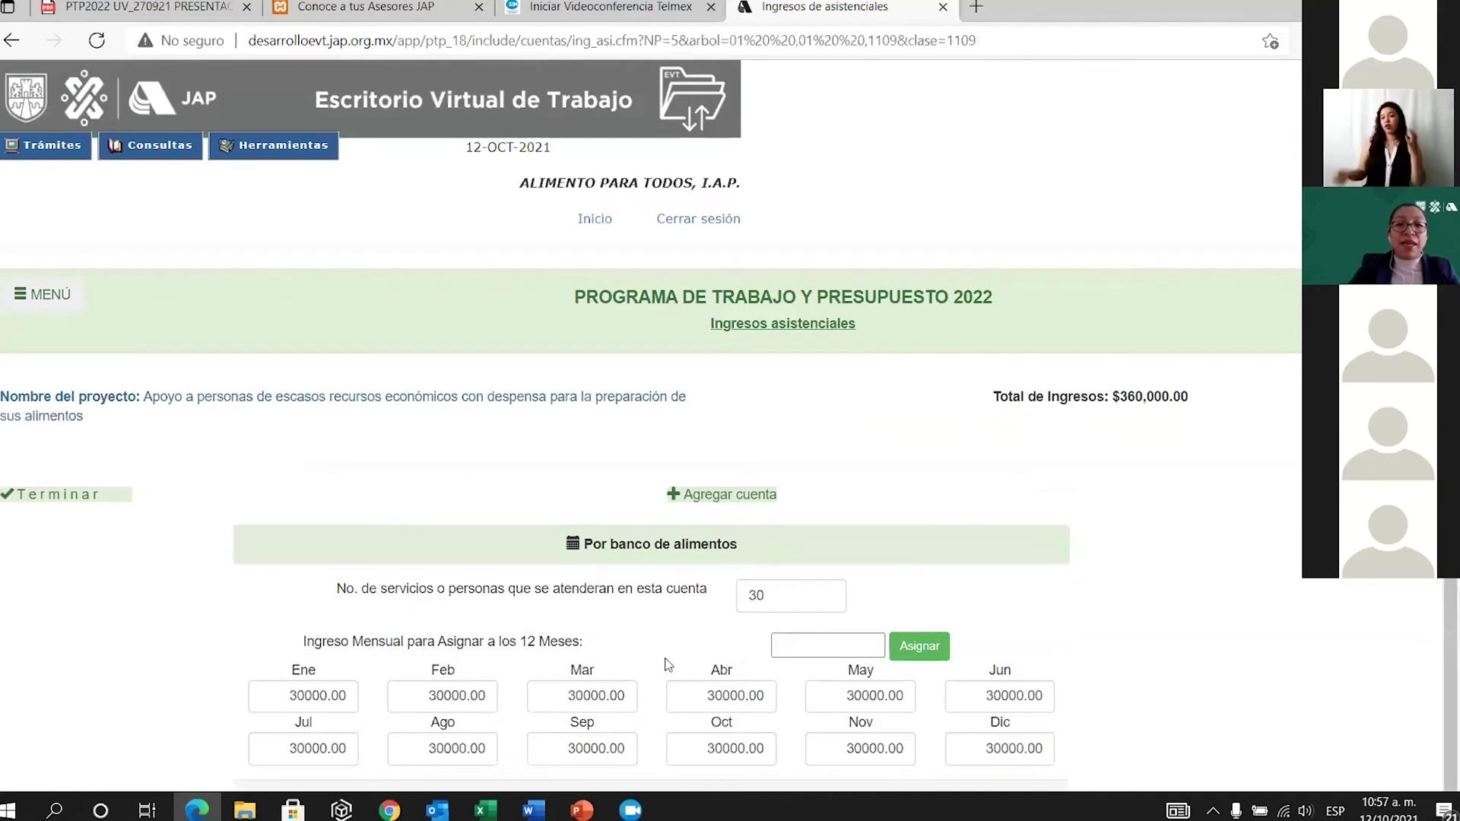
{"action": "scroll", "coordinate": [647, 669], "scroll_direction": "down", "scroll_amount": 2}
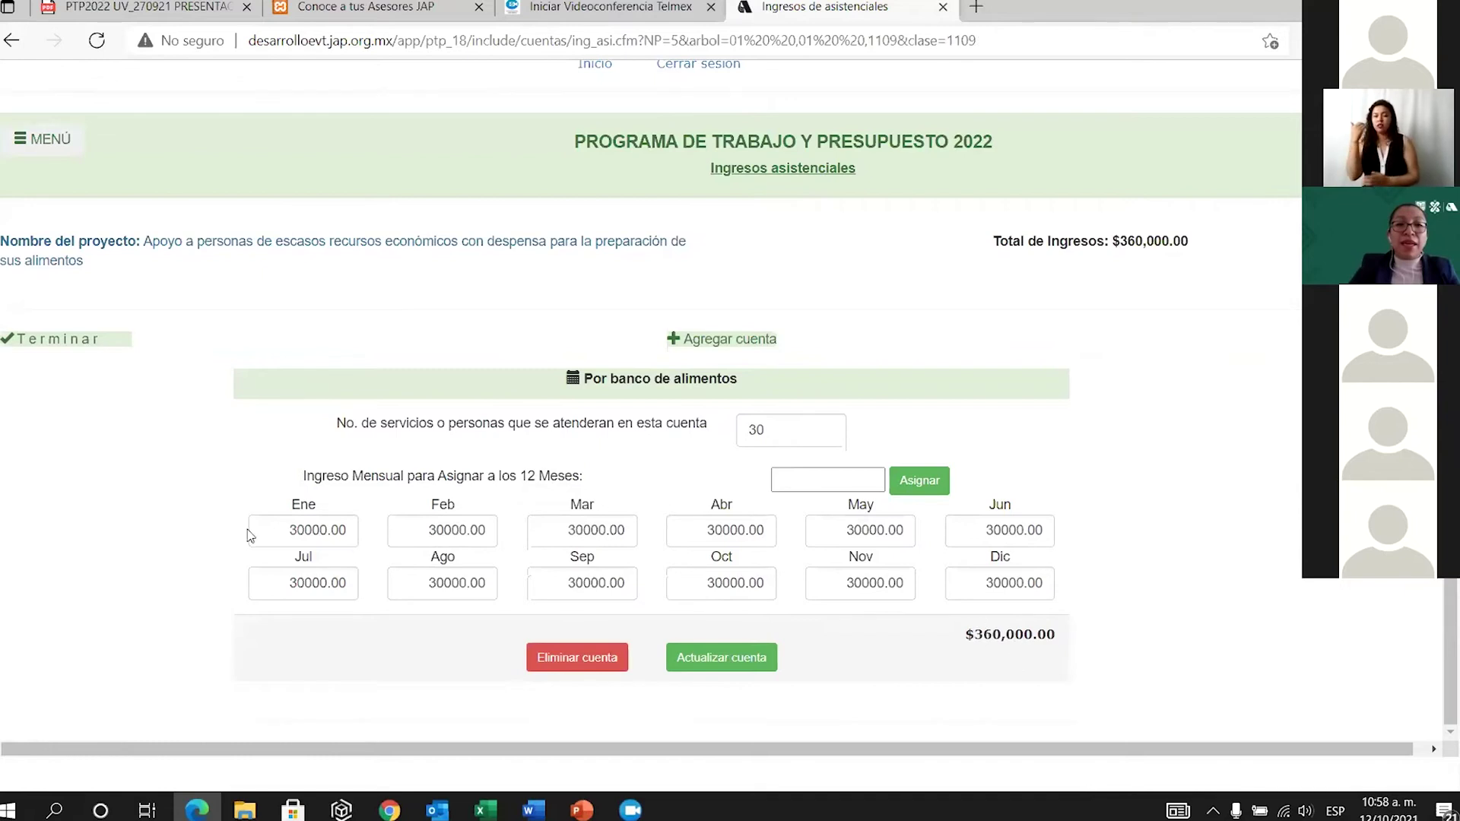
{"action": "left_click", "coordinate": [85, 350]}
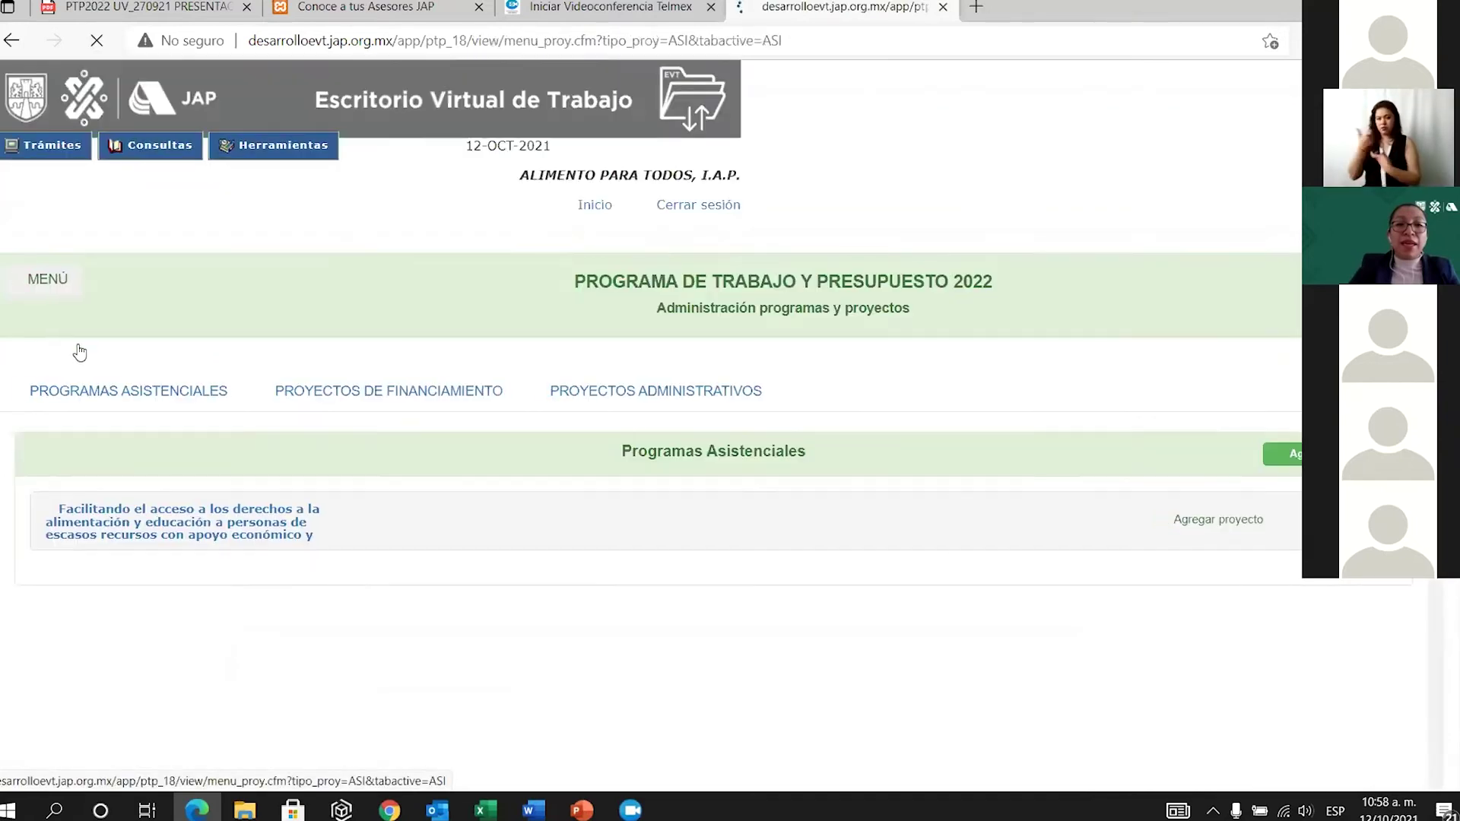
Open the first project's Egresos page and its catalogue of expense accounts.
{"action": "left_click", "coordinate": [200, 535]}
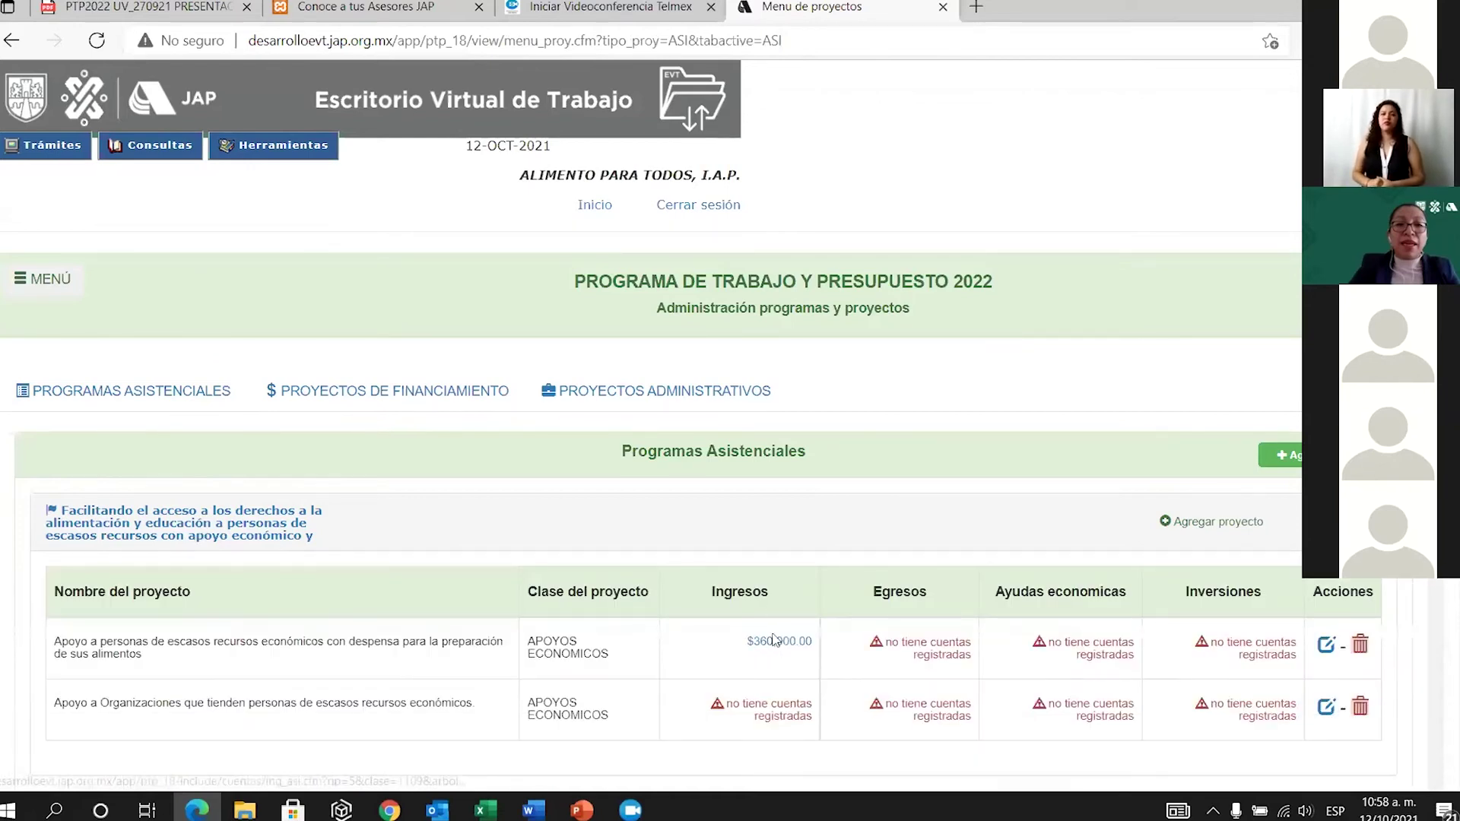
{"action": "scroll", "coordinate": [760, 551], "scroll_direction": "down", "scroll_amount": 2}
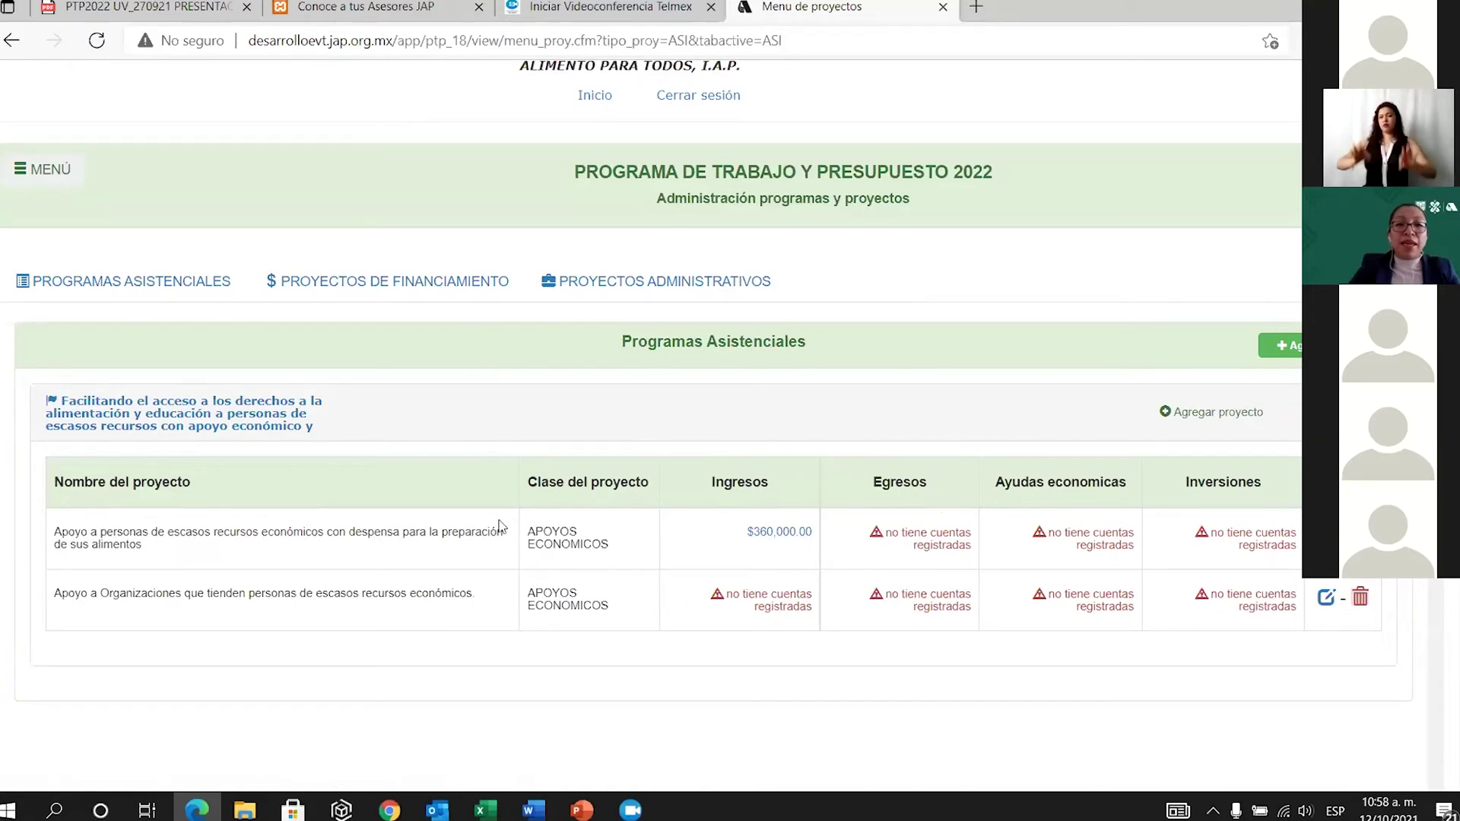
{"action": "left_click", "coordinate": [941, 544]}
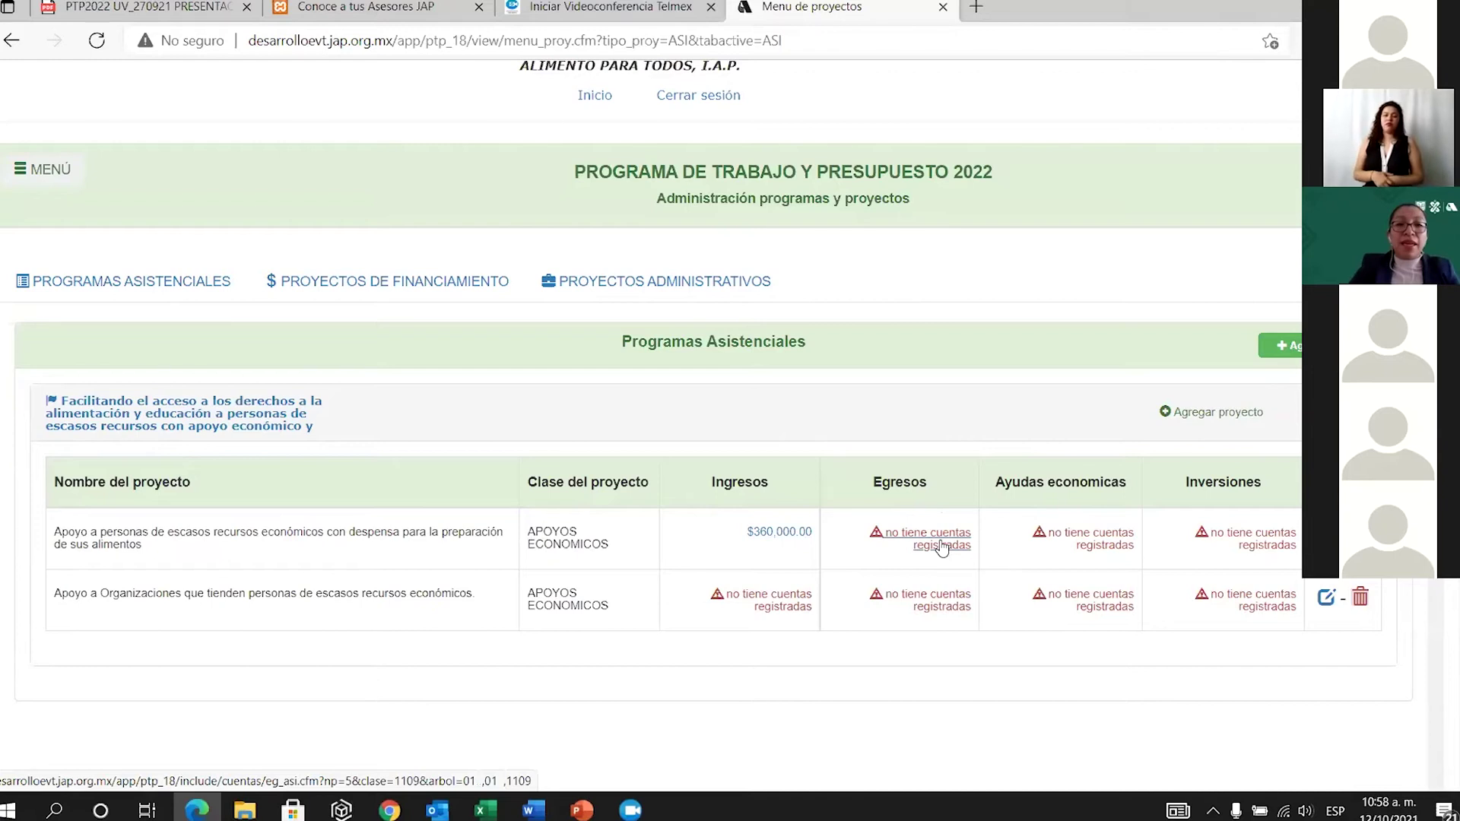
{"action": "left_click", "coordinate": [731, 496]}
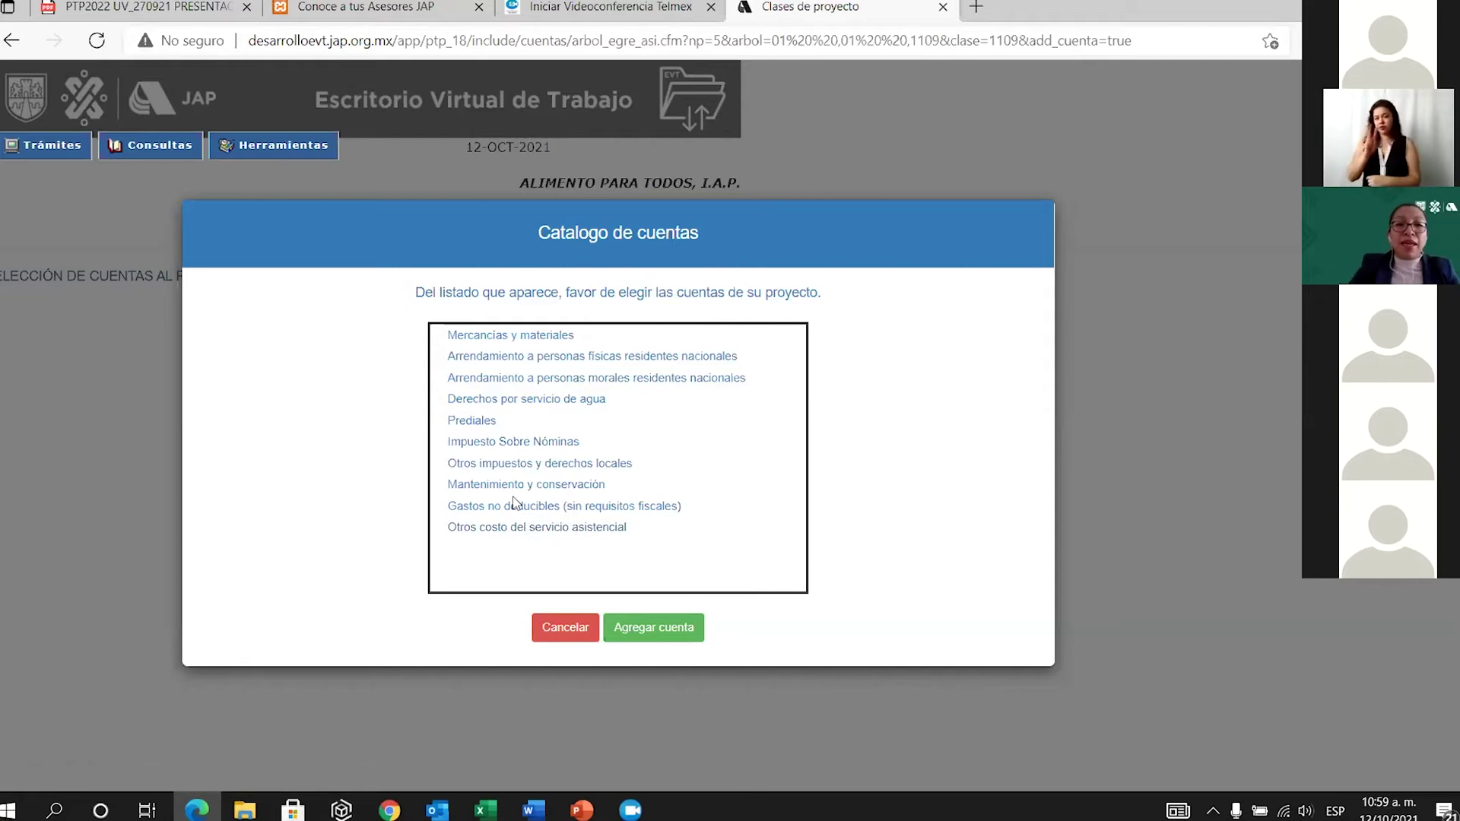
Add Impuesto Sobre Nóminas at 3000.00 per month, totalling $36,000.00 in expenses.
{"action": "left_click", "coordinate": [527, 447]}
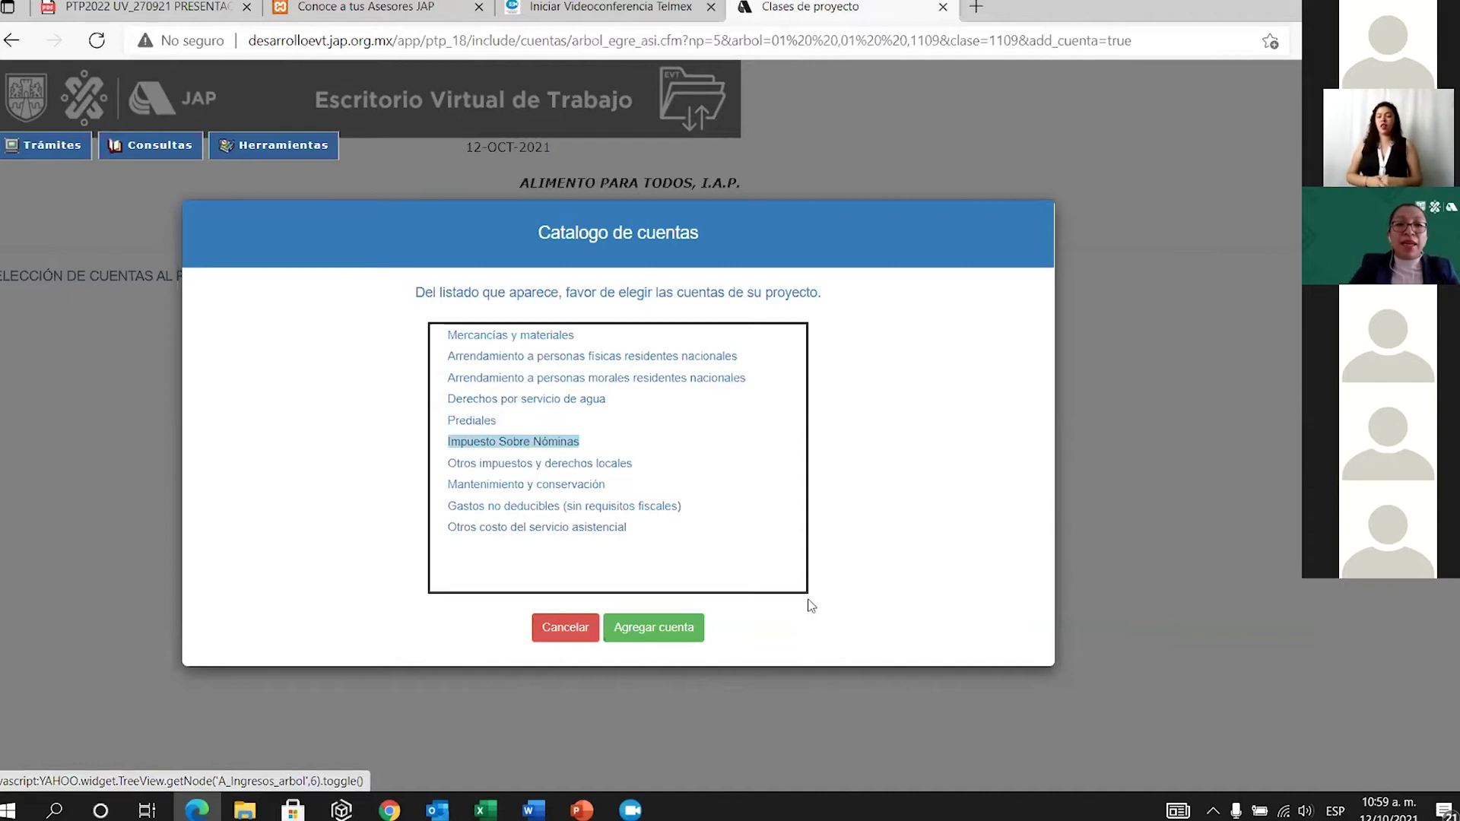
{"action": "left_click", "coordinate": [655, 628]}
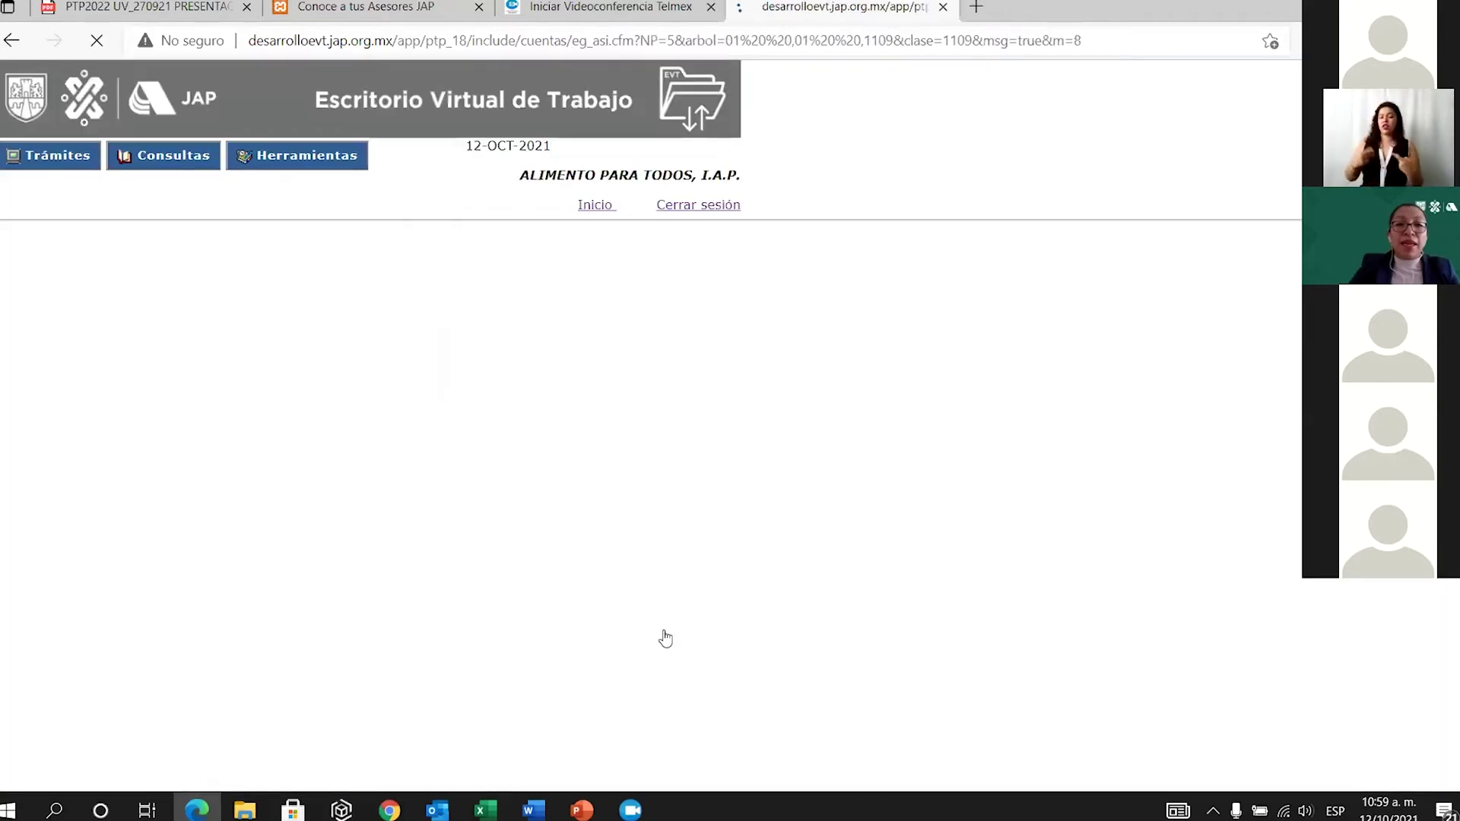
{"action": "left_click", "coordinate": [1151, 234]}
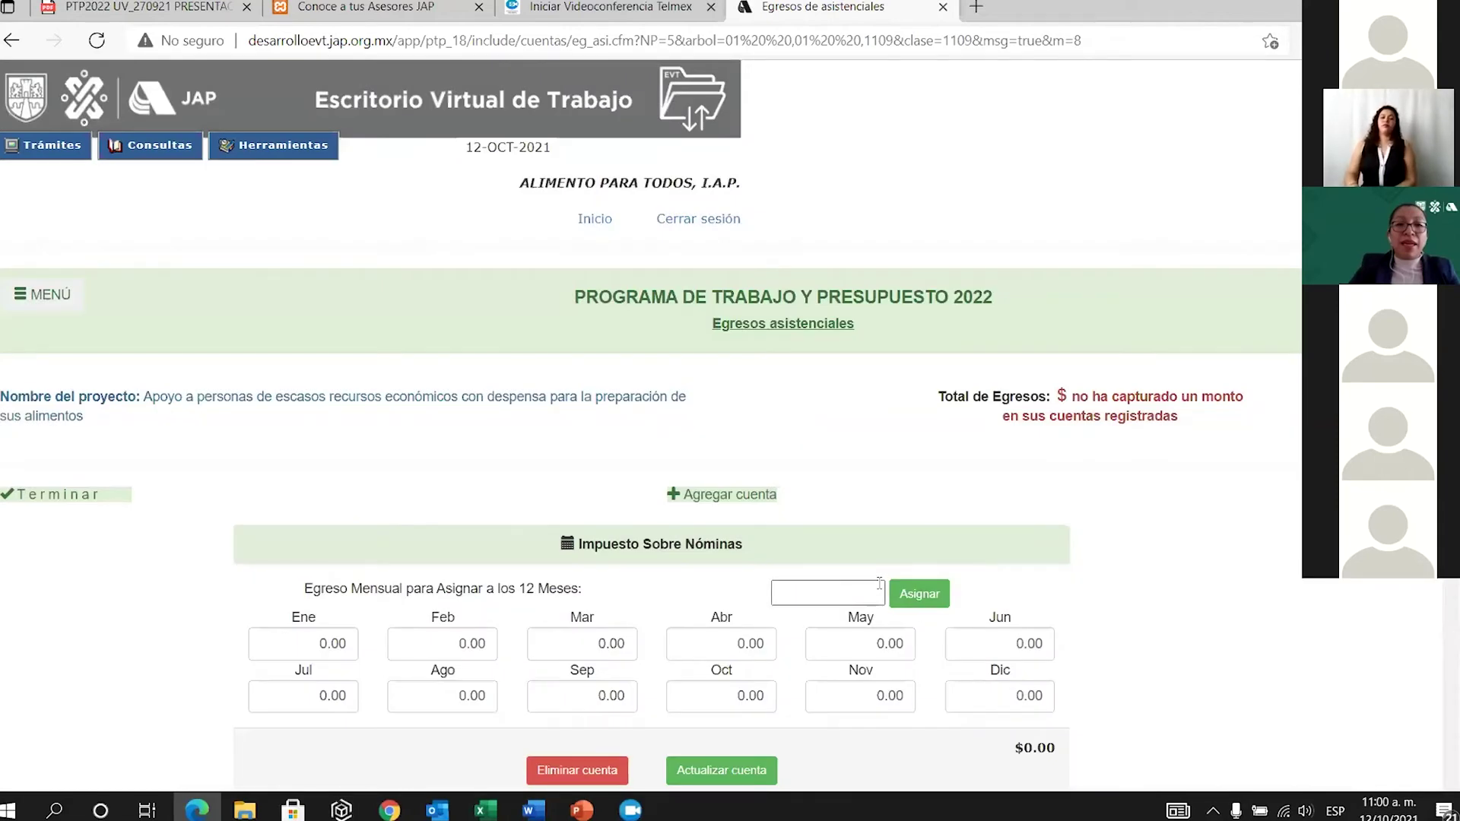
{"action": "scroll", "coordinate": [682, 502], "scroll_direction": "down", "scroll_amount": 2}
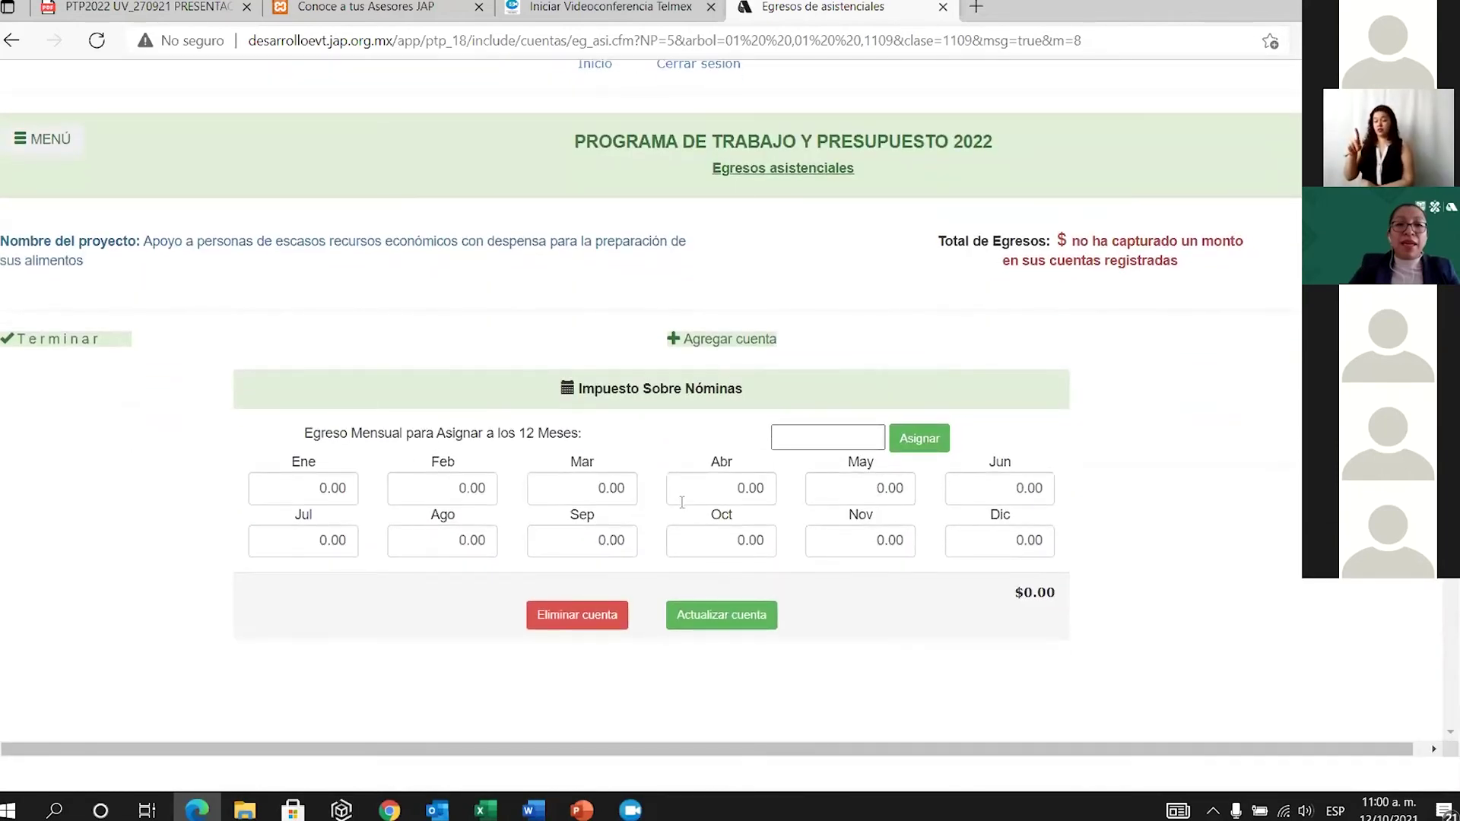
{"action": "left_click", "coordinate": [839, 434]}
{"action": "type", "text": "3000"}
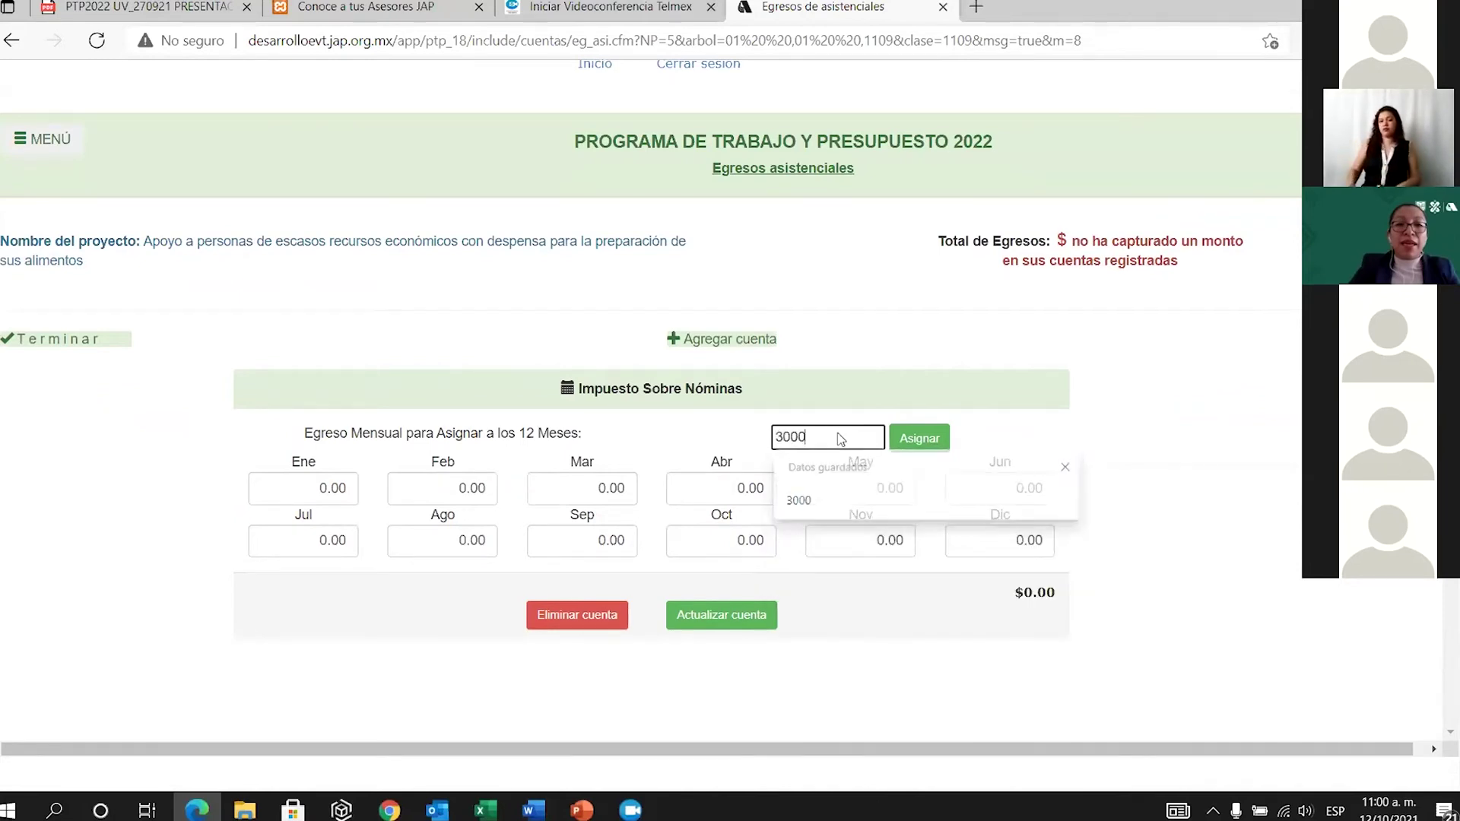
{"action": "left_click", "coordinate": [921, 445]}
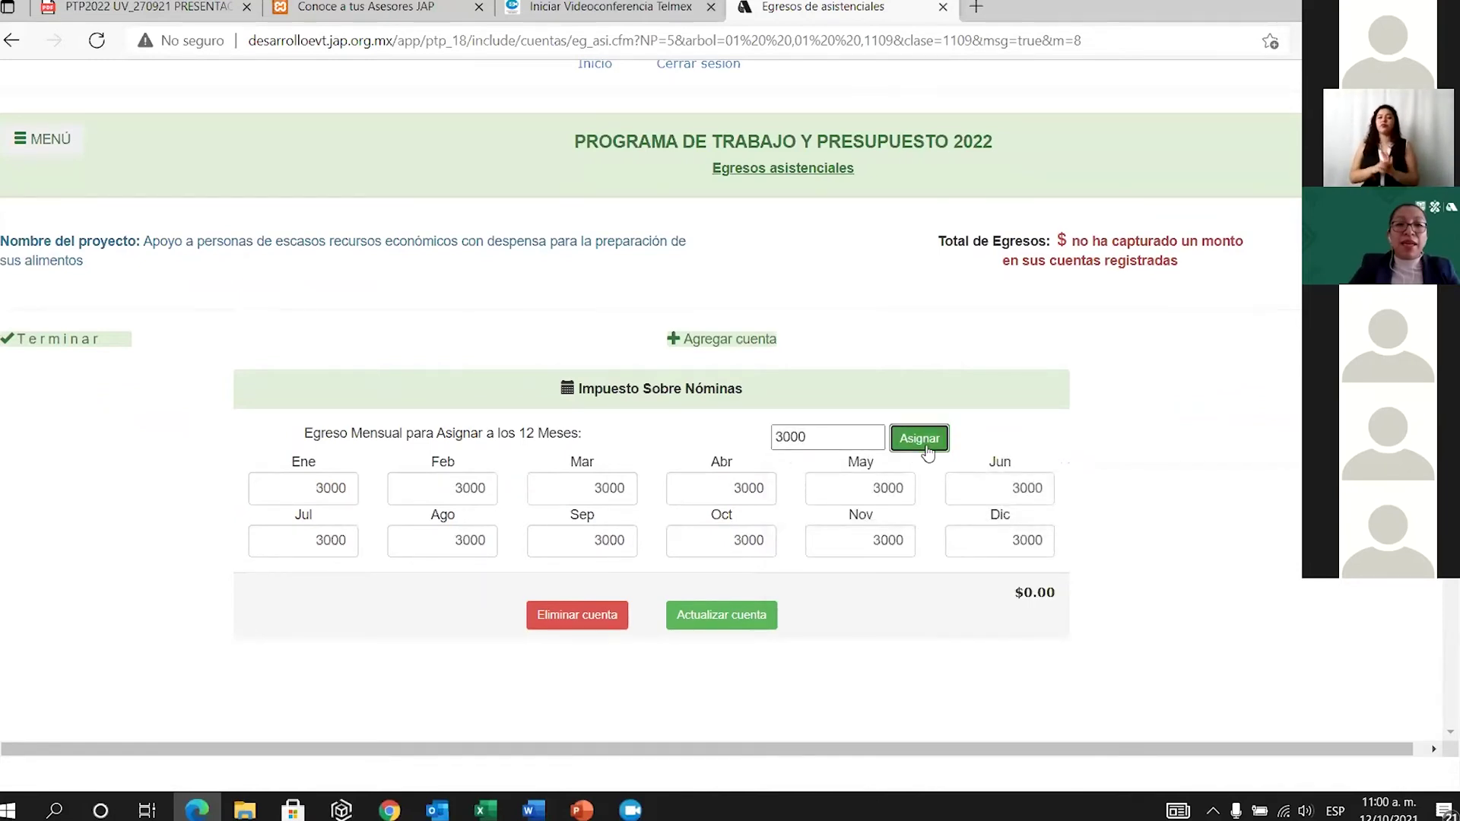
{"action": "left_click", "coordinate": [735, 631]}
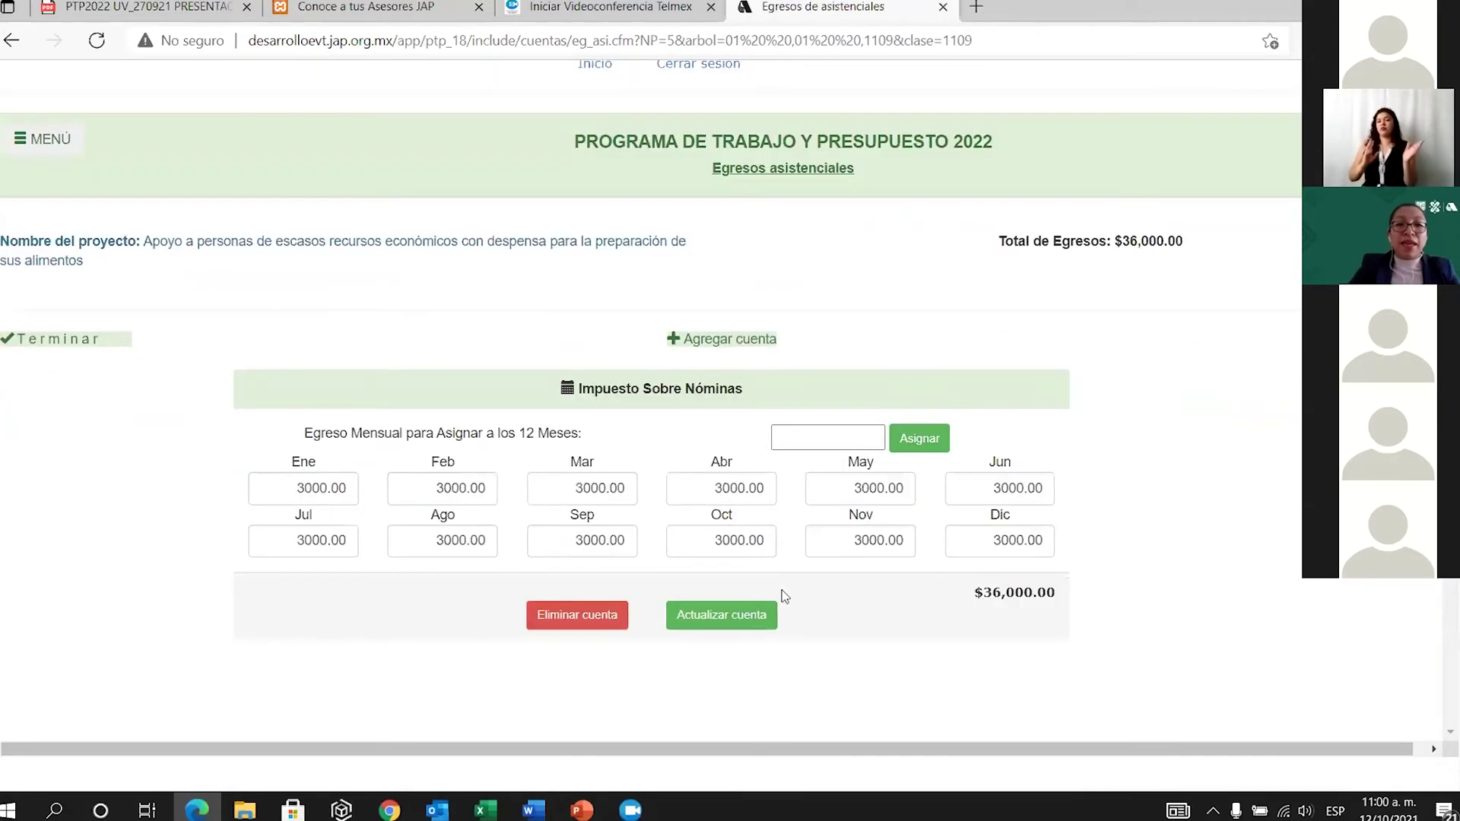
{"action": "left_click", "coordinate": [759, 340]}
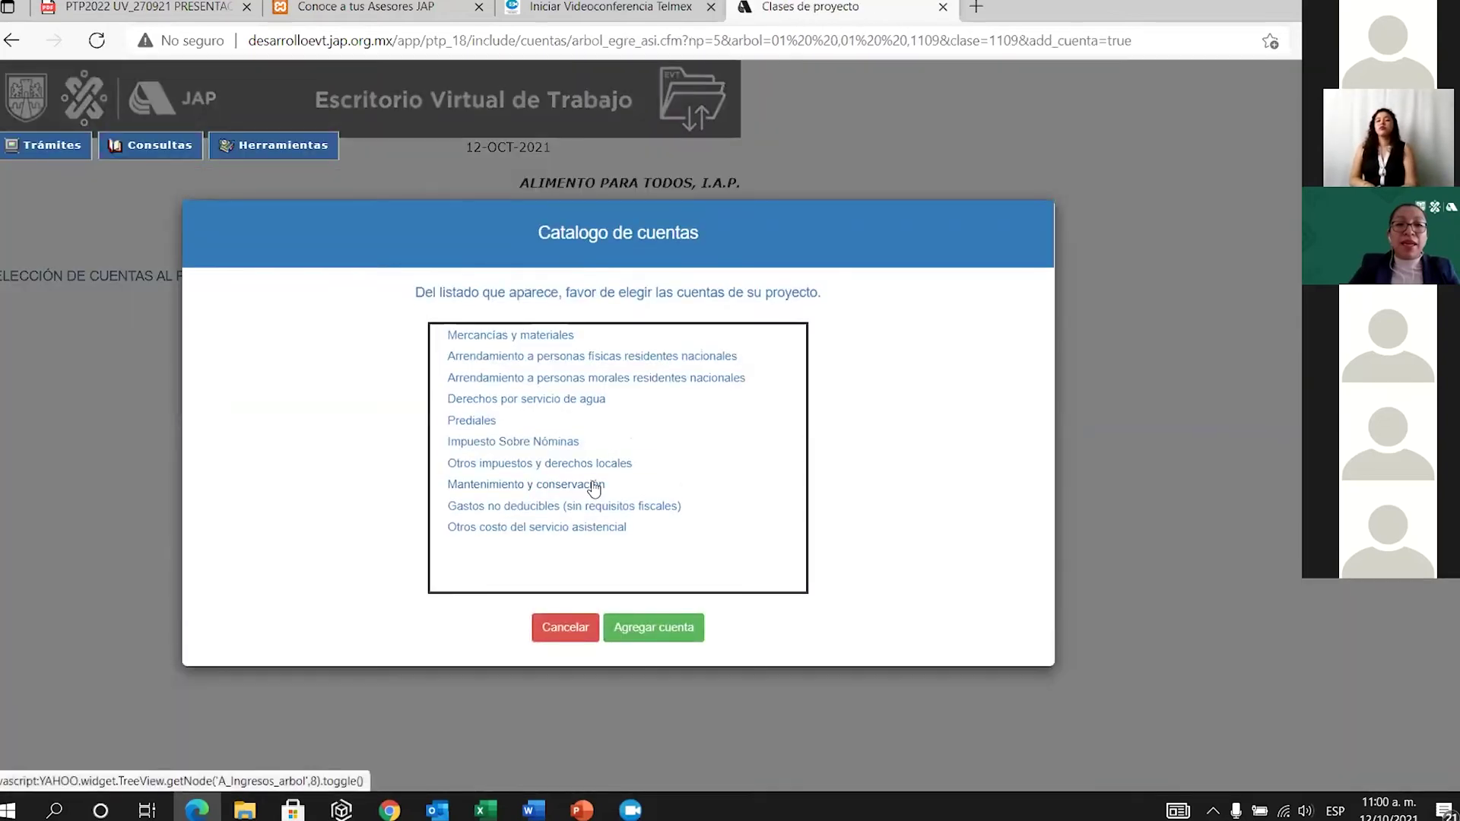
Add Mantenimiento y conservación at 4000 per month, raising Total de Egresos to $84,000.00.
{"action": "left_click", "coordinate": [594, 488]}
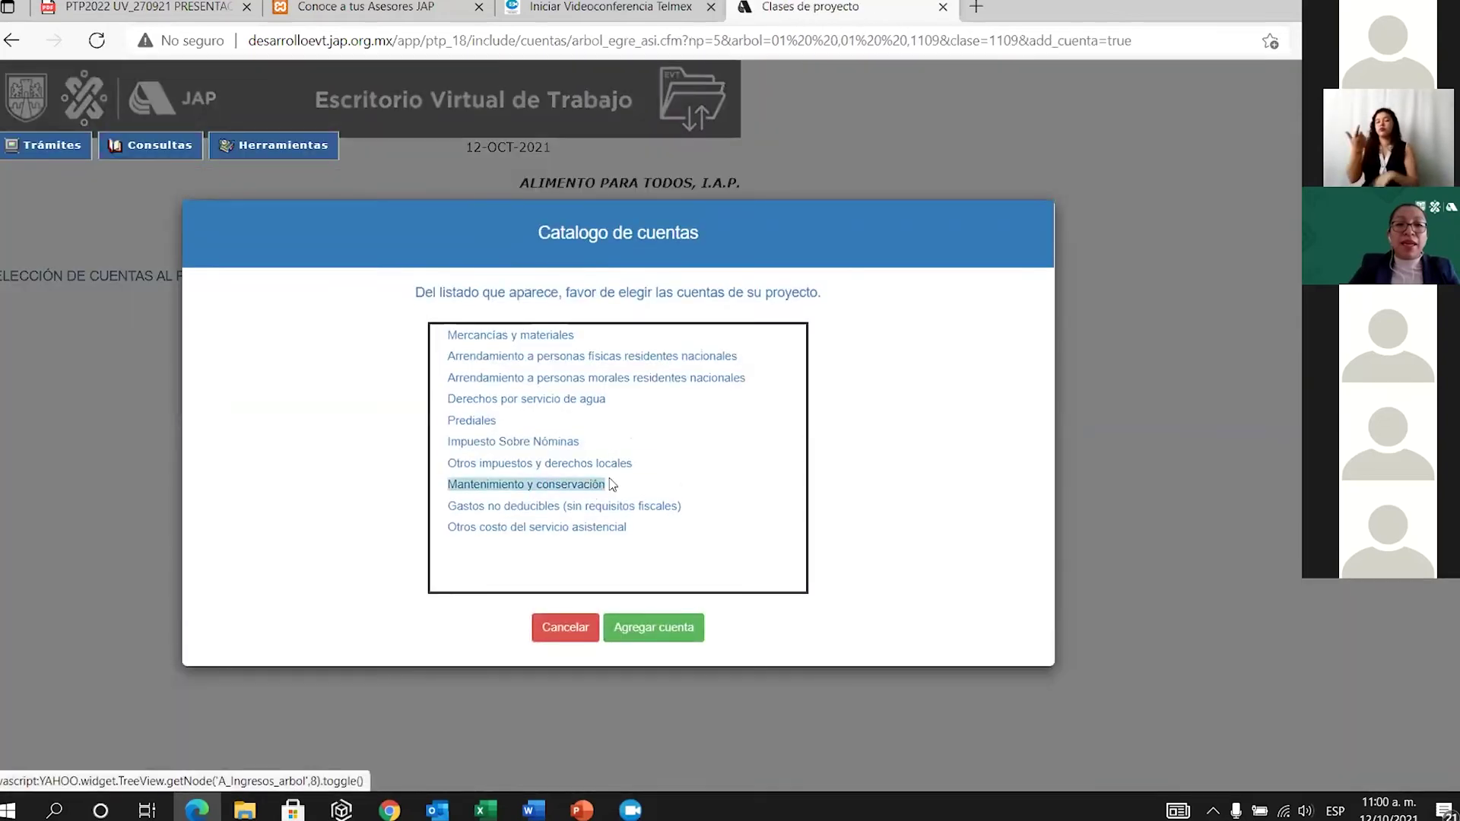
{"action": "left_click", "coordinate": [657, 634]}
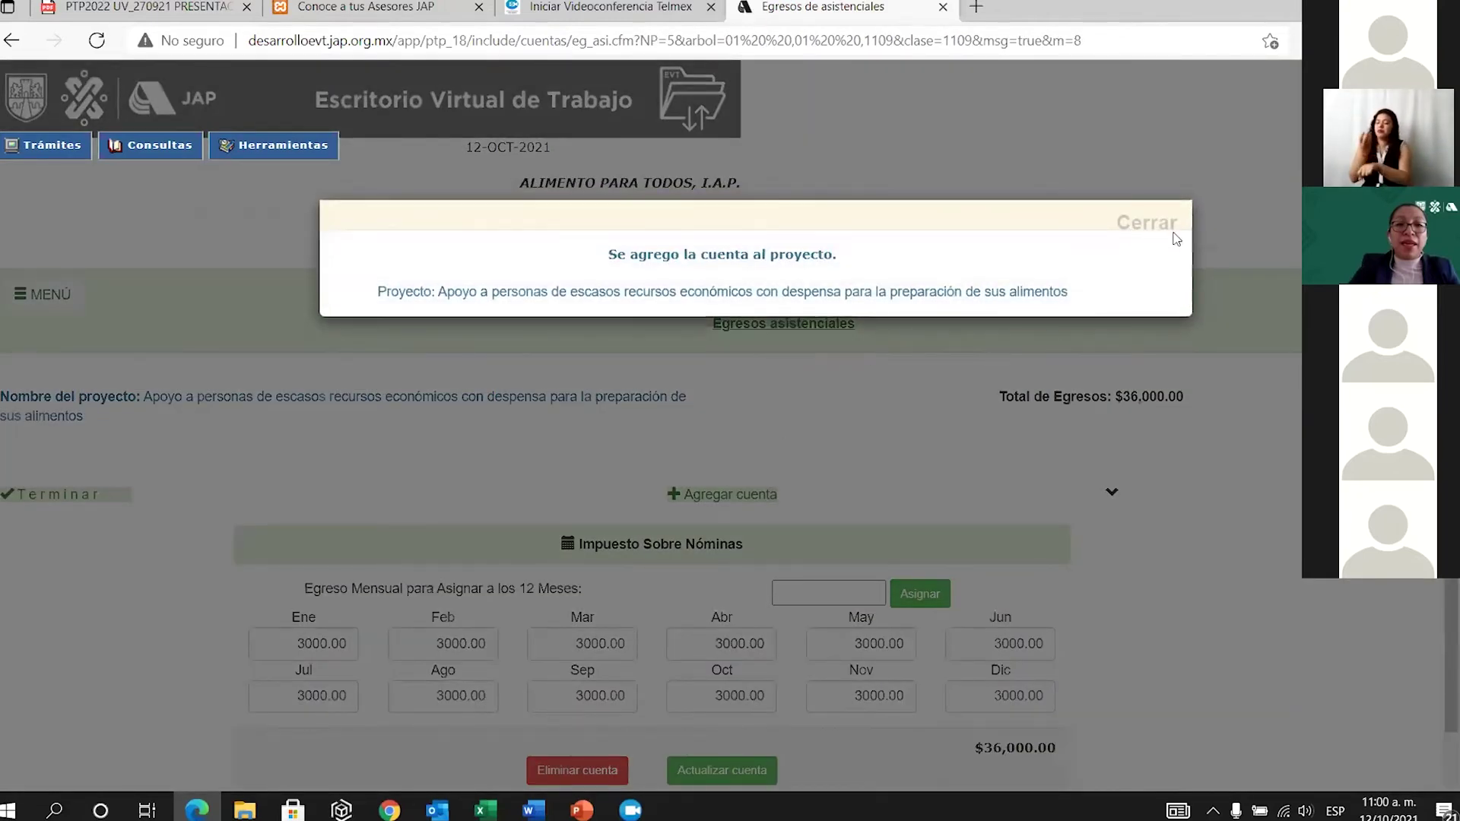
{"action": "left_click", "coordinate": [1162, 223]}
{"action": "scroll", "coordinate": [810, 496], "scroll_direction": "down", "scroll_amount": 4}
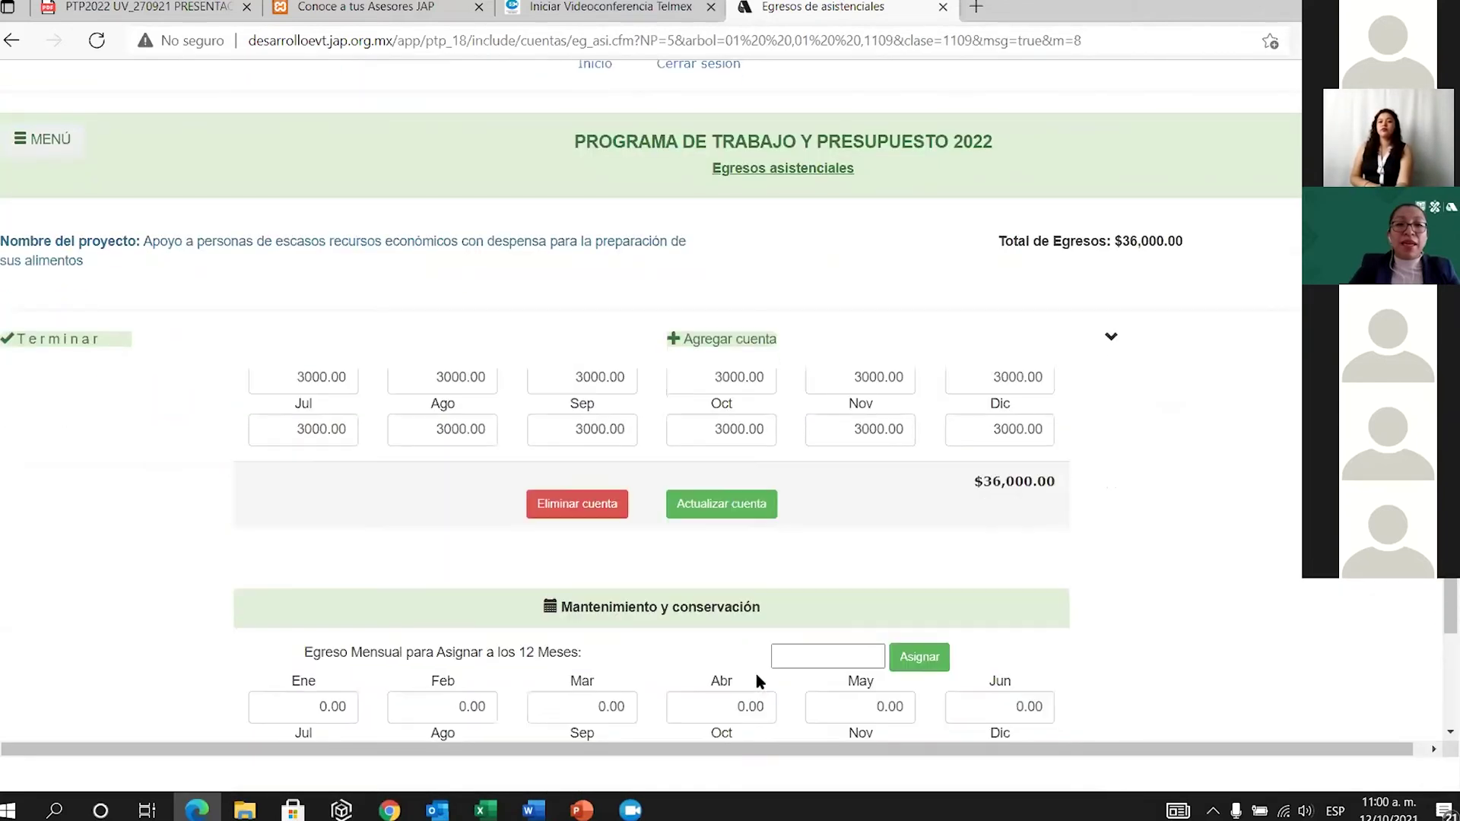
{"action": "left_click", "coordinate": [803, 652]}
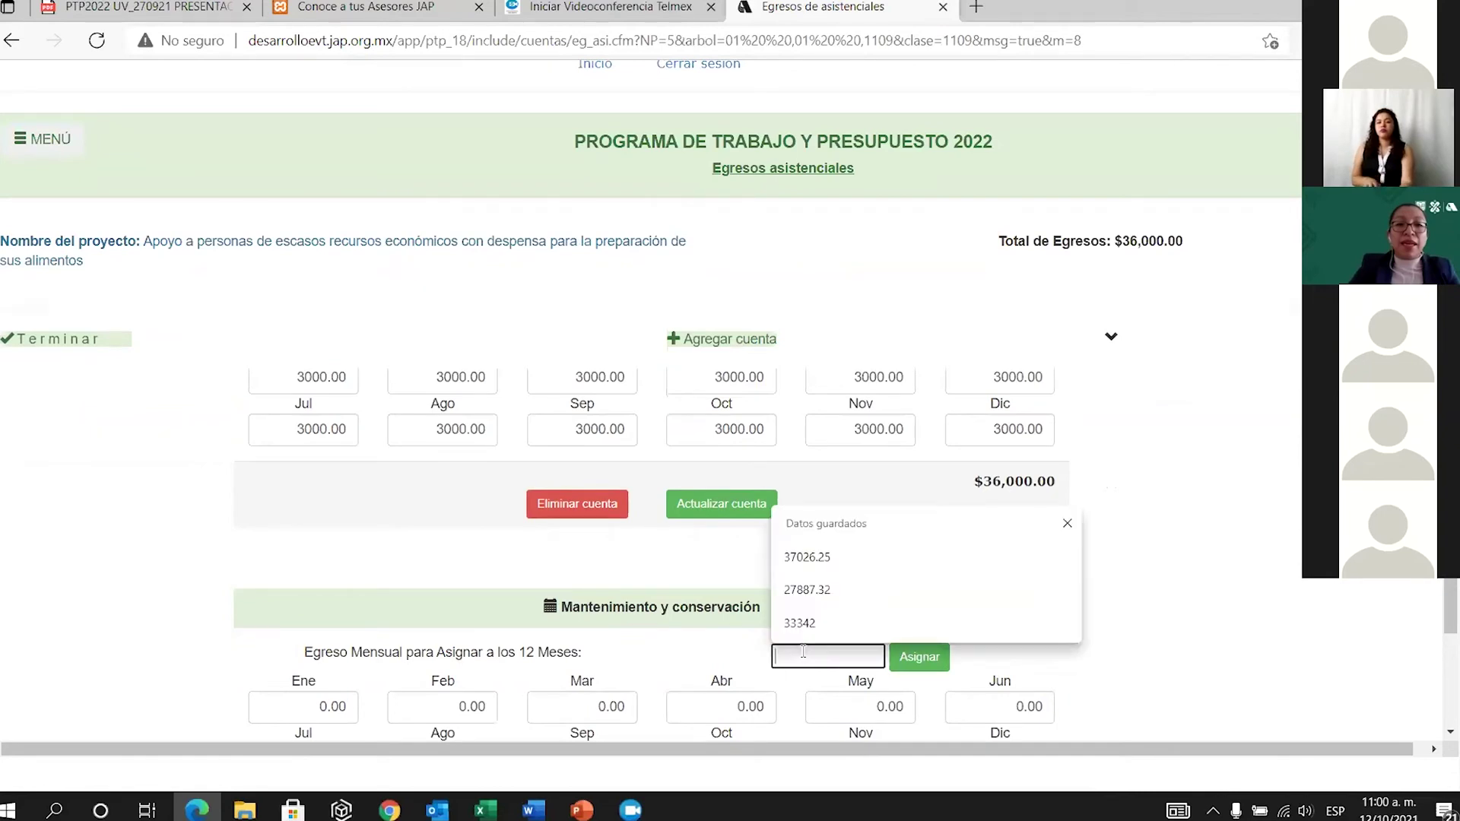
{"action": "type", "text": "4000"}
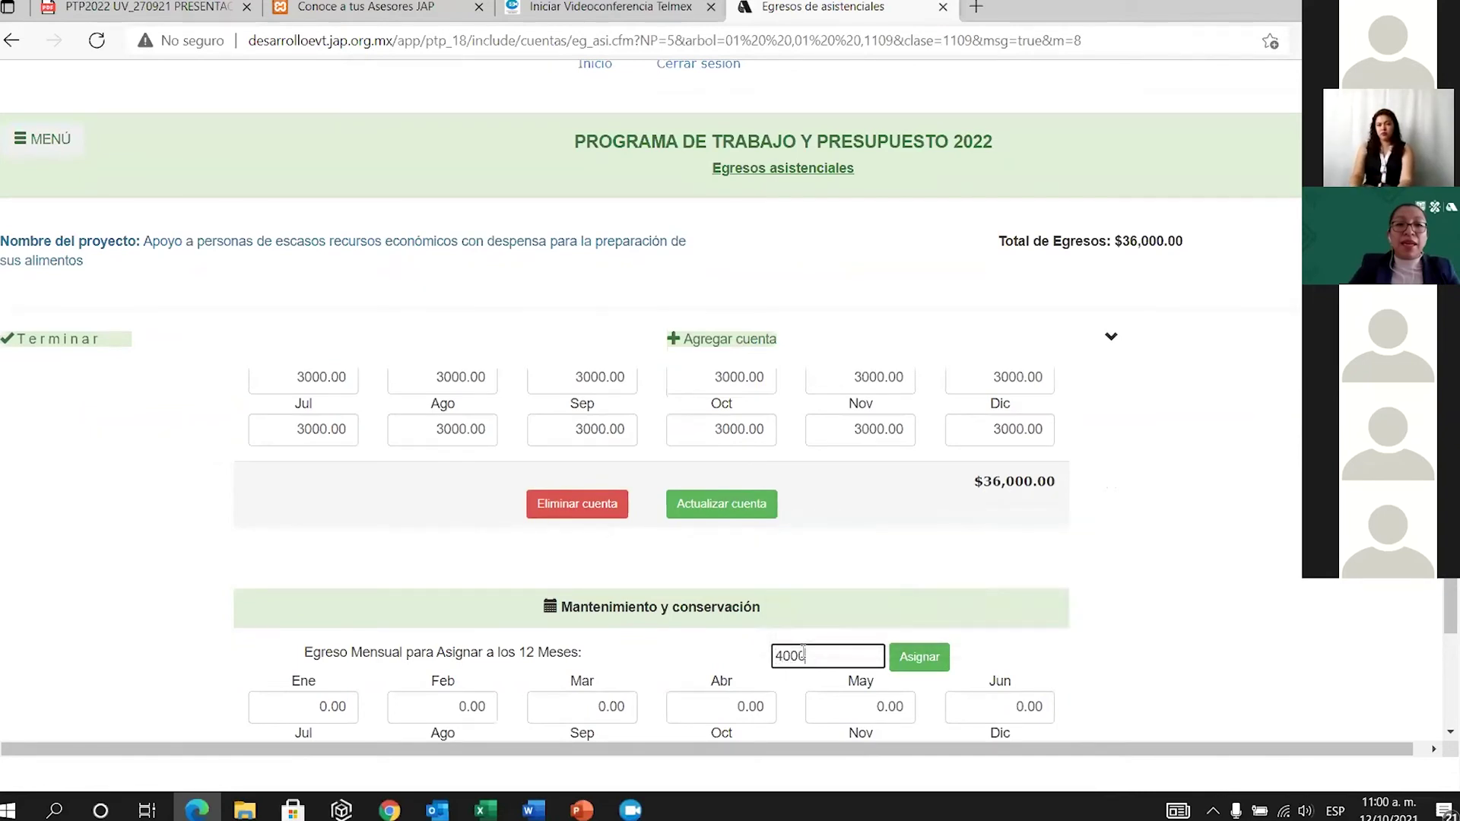
{"action": "left_click", "coordinate": [918, 657]}
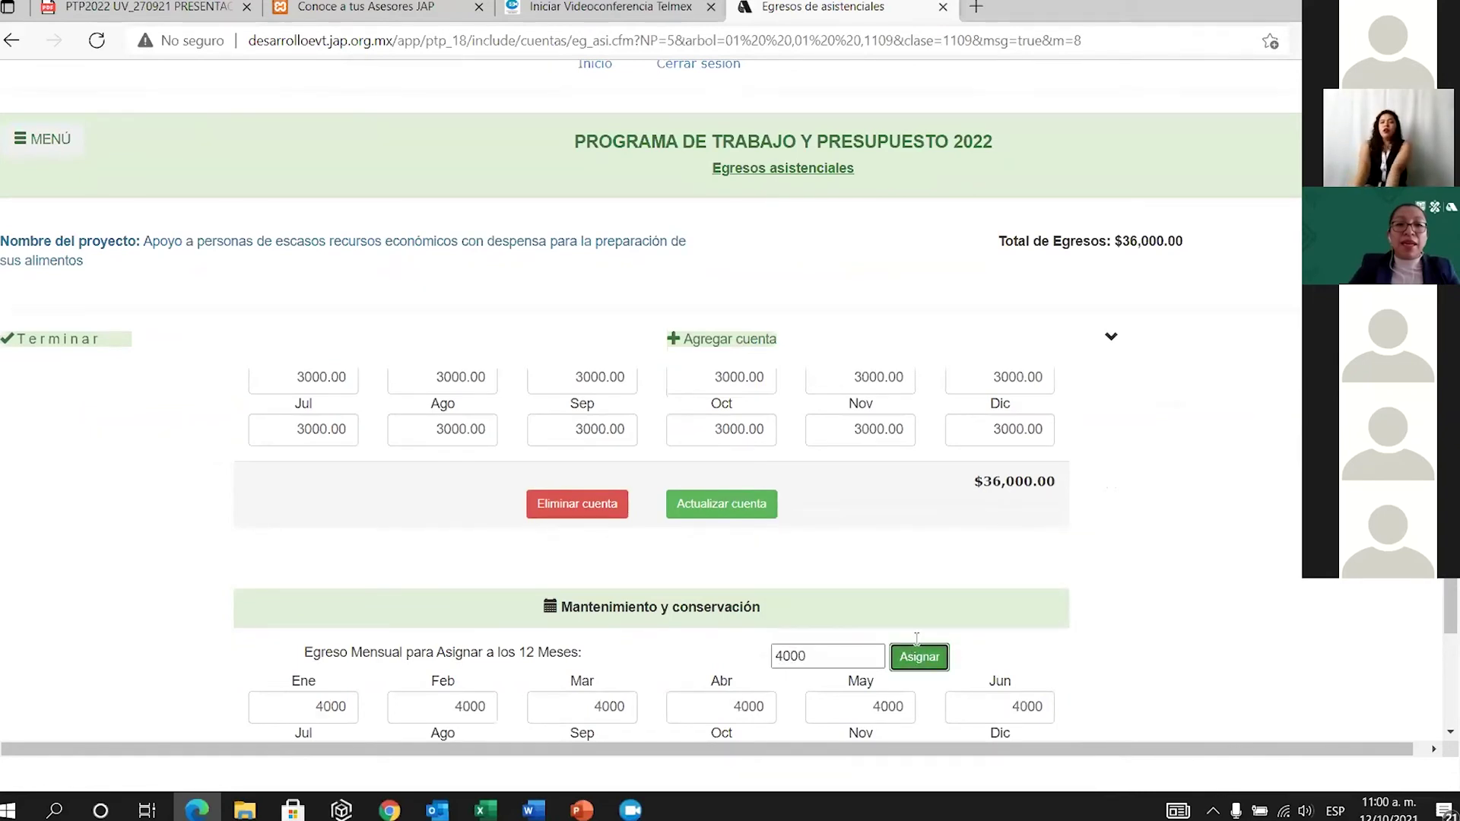
{"action": "scroll", "coordinate": [911, 636], "scroll_direction": "down", "scroll_amount": 2}
{"action": "left_click", "coordinate": [693, 667]}
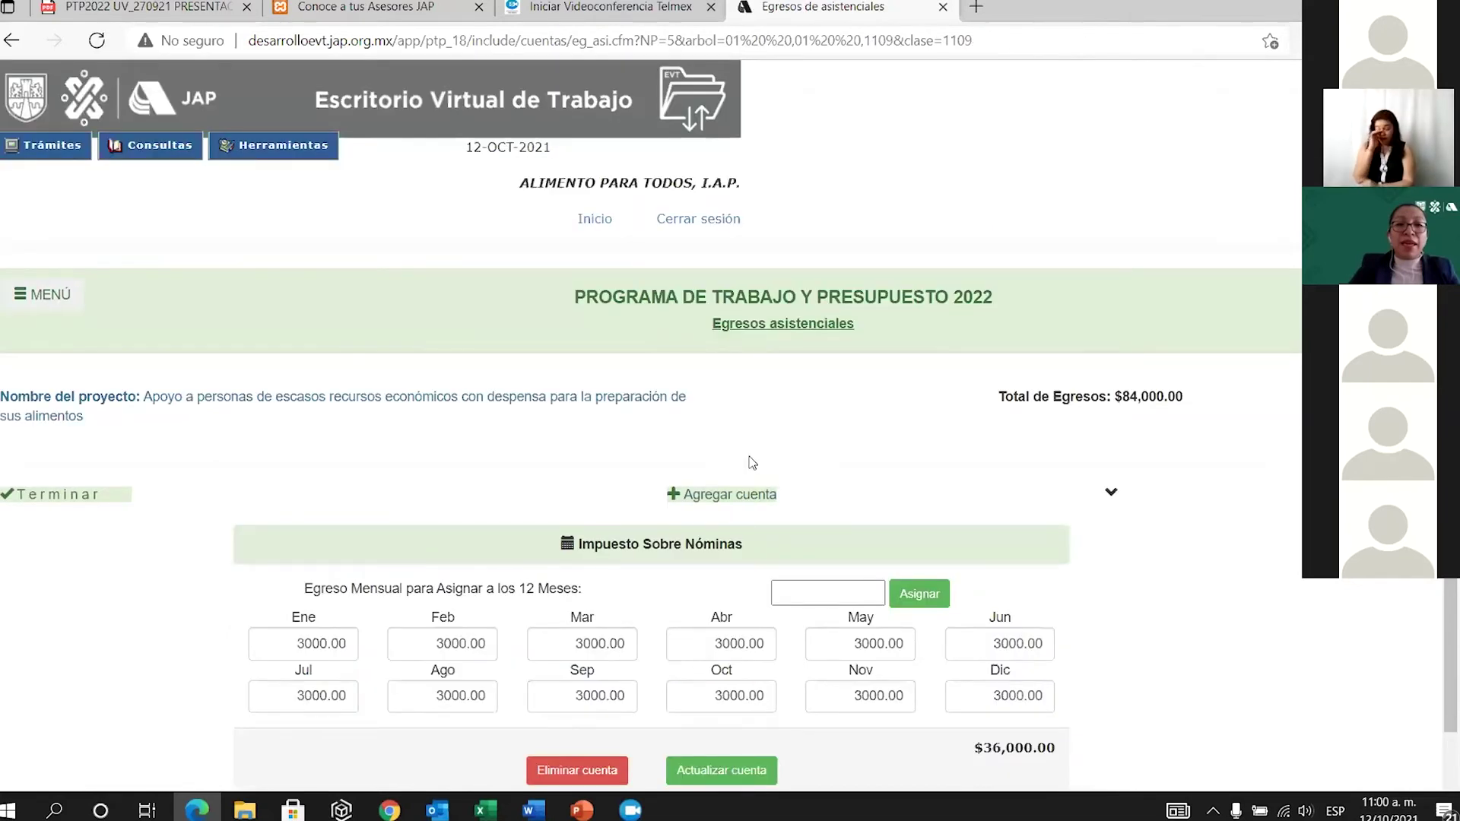
Add the Derechos por servicio de agua expense account to the project.
{"action": "left_click", "coordinate": [749, 501]}
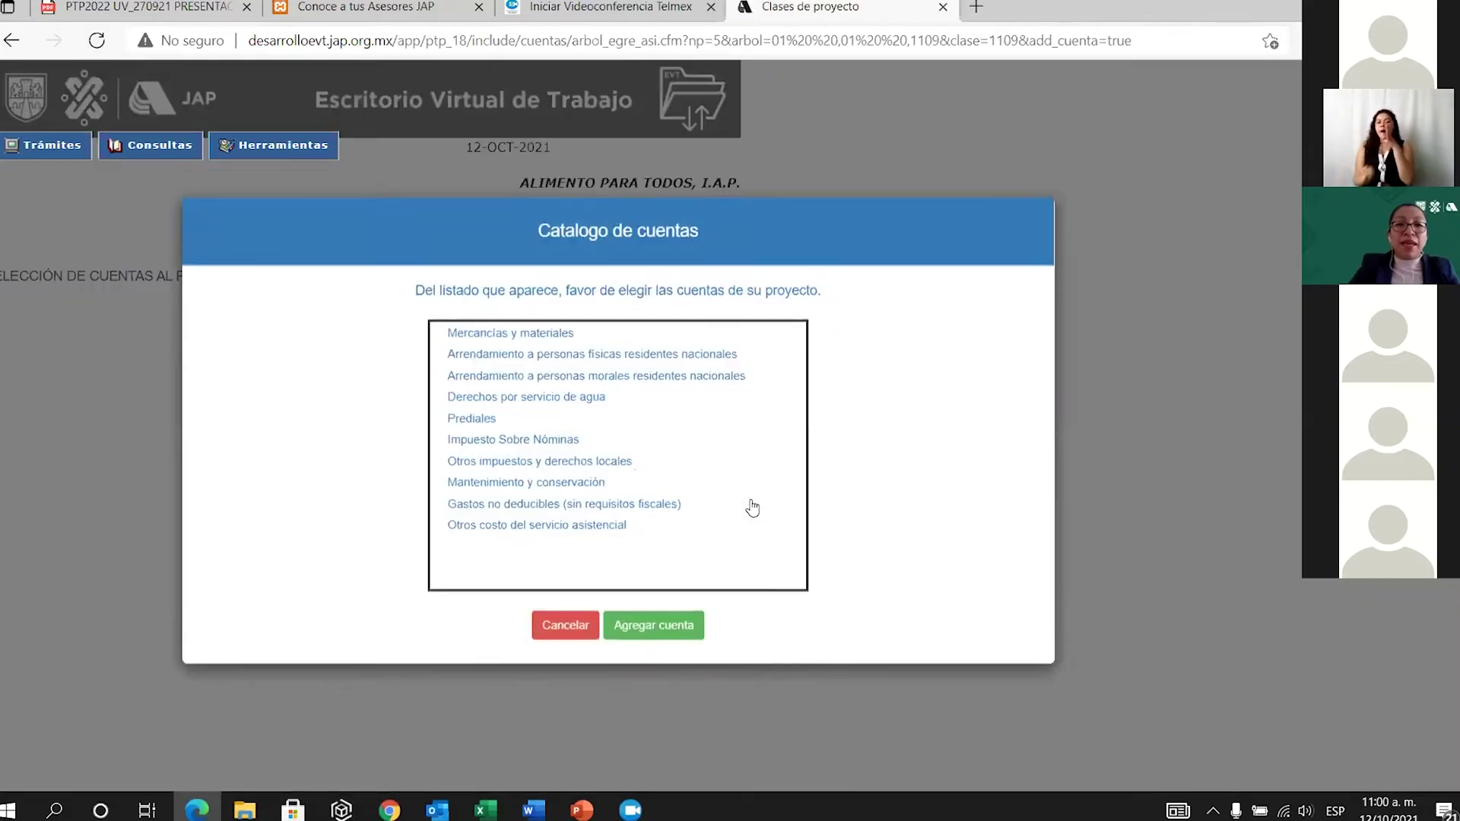
{"action": "left_click", "coordinate": [578, 401]}
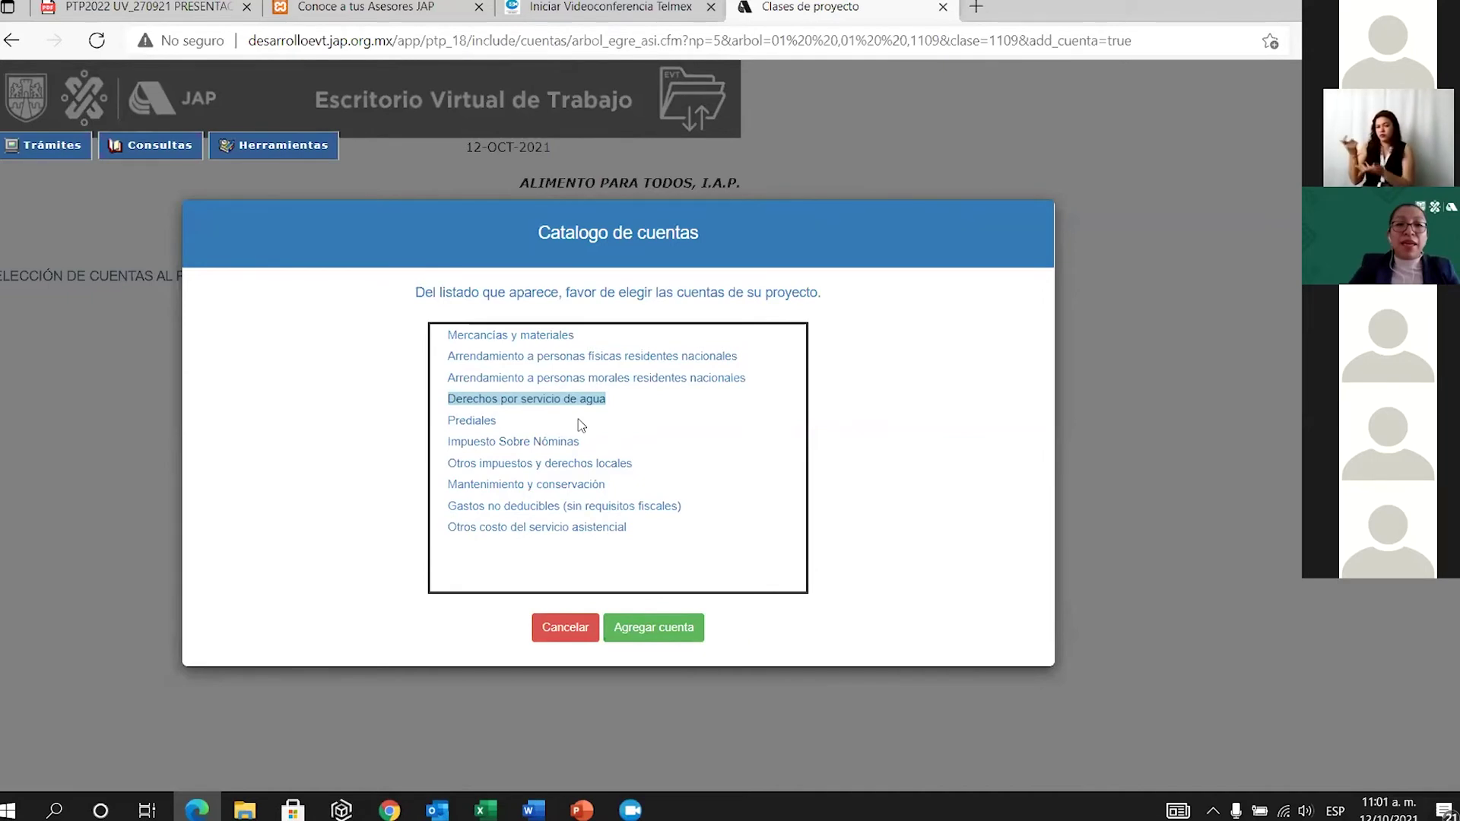
{"action": "left_click", "coordinate": [649, 625]}
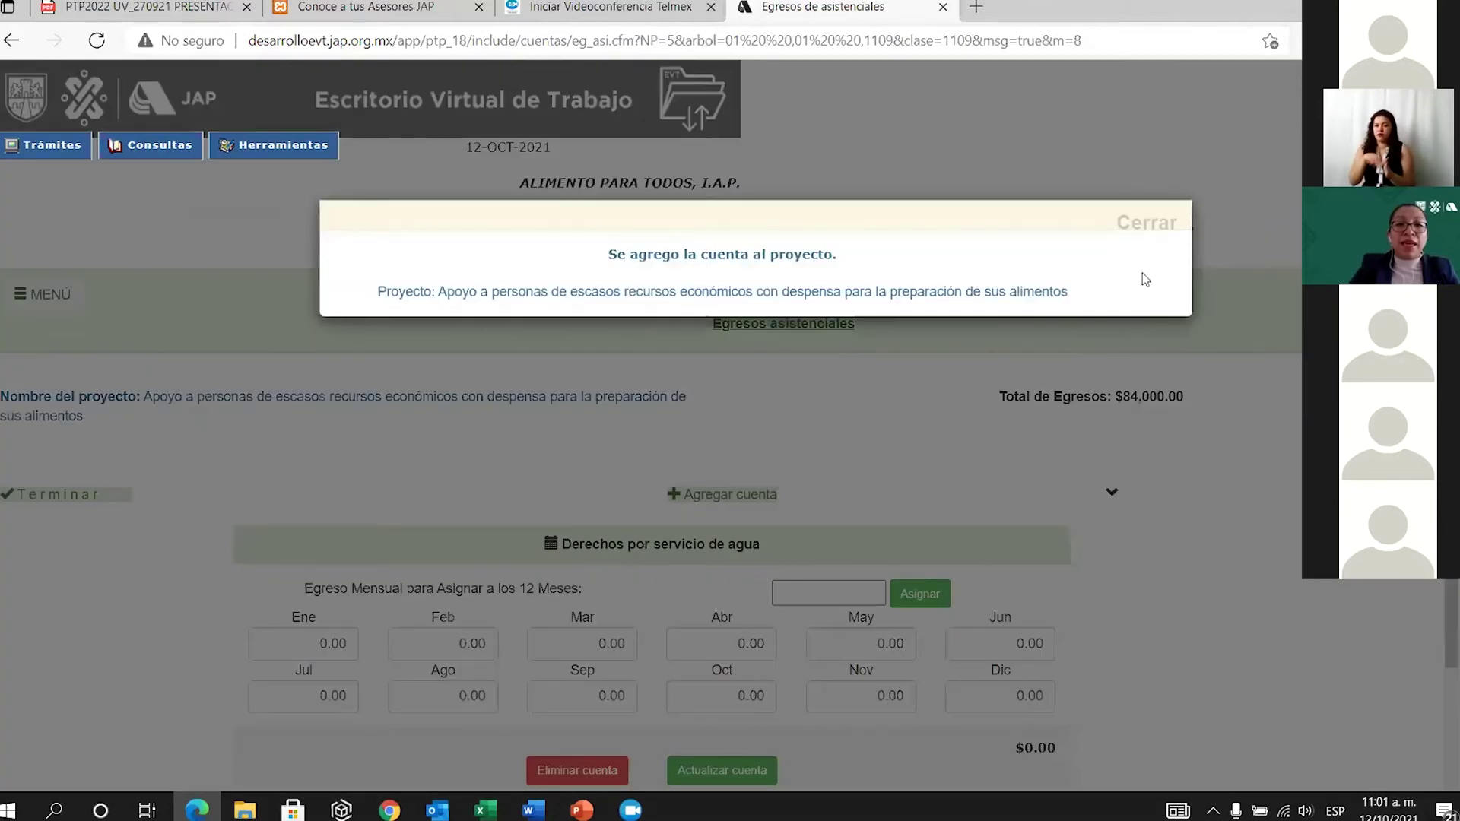
{"action": "left_click", "coordinate": [1163, 225]}
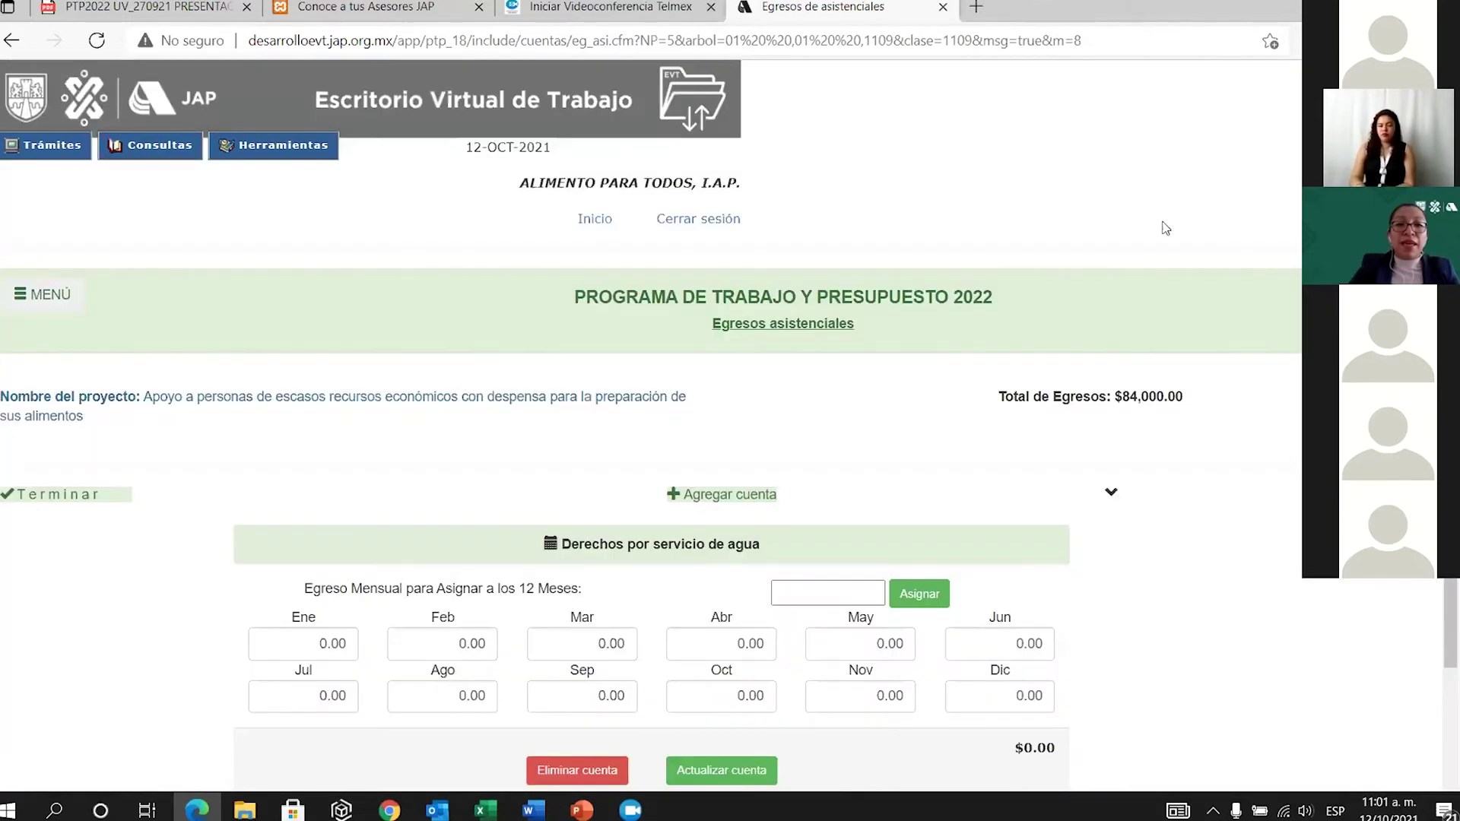
Enter 5000 as the water-service account's February amount.
{"action": "scroll", "coordinate": [719, 612], "scroll_direction": "down", "scroll_amount": 7}
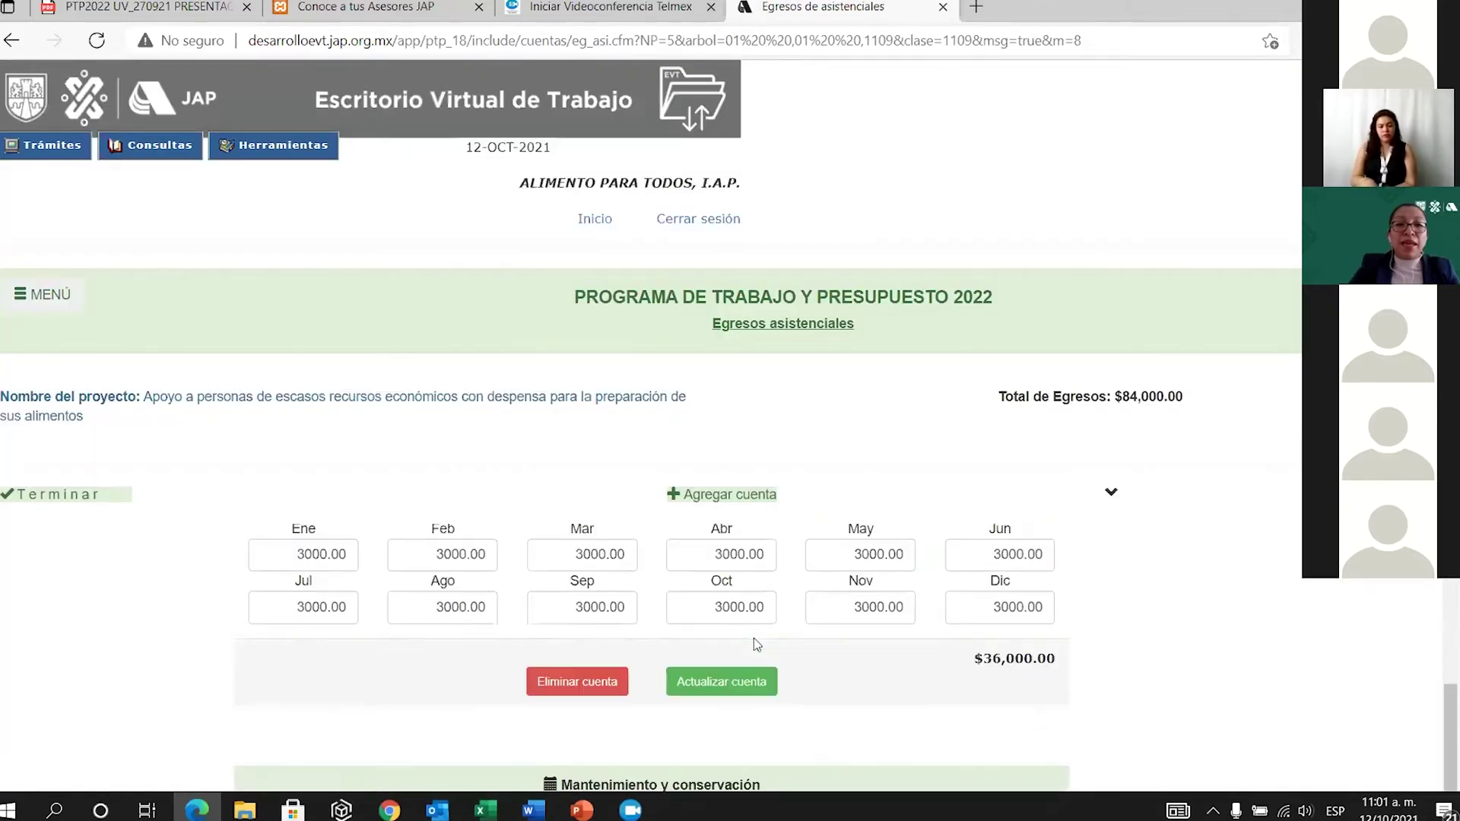
{"action": "scroll", "coordinate": [754, 645], "scroll_direction": "up", "scroll_amount": 4}
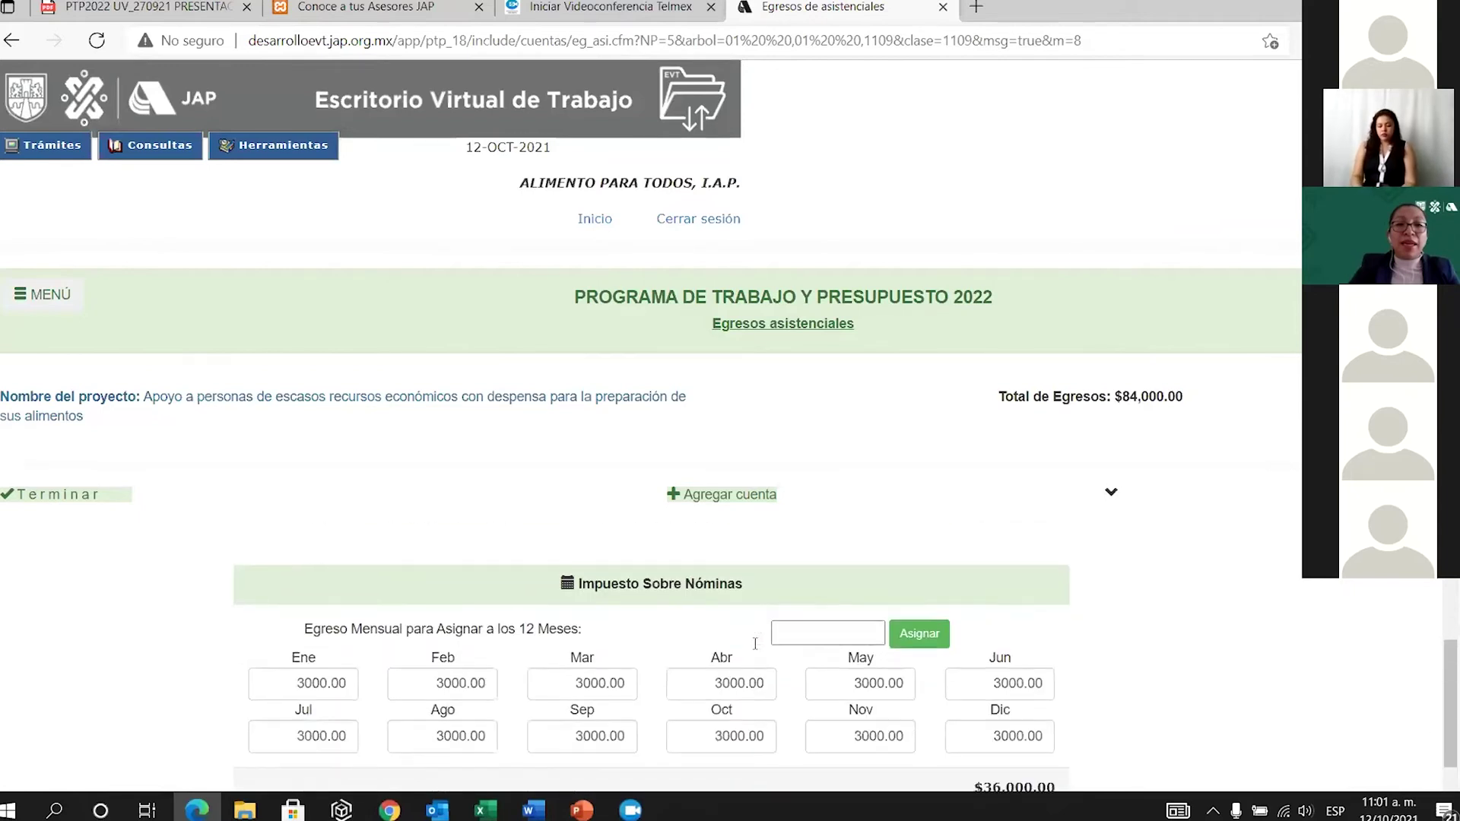
{"action": "scroll", "coordinate": [755, 644], "scroll_direction": "up", "scroll_amount": 3}
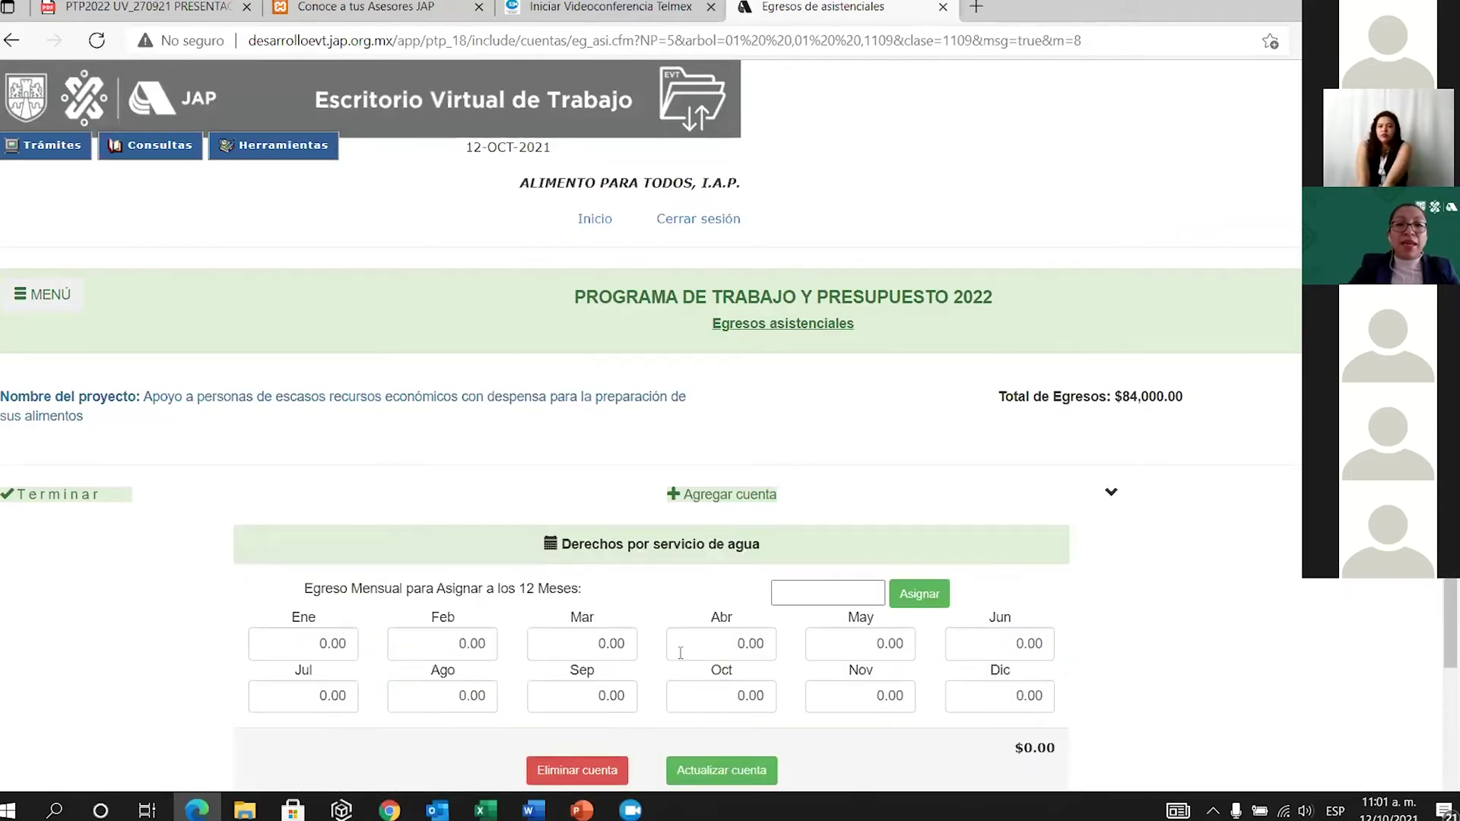
{"action": "left_click", "coordinate": [467, 649]}
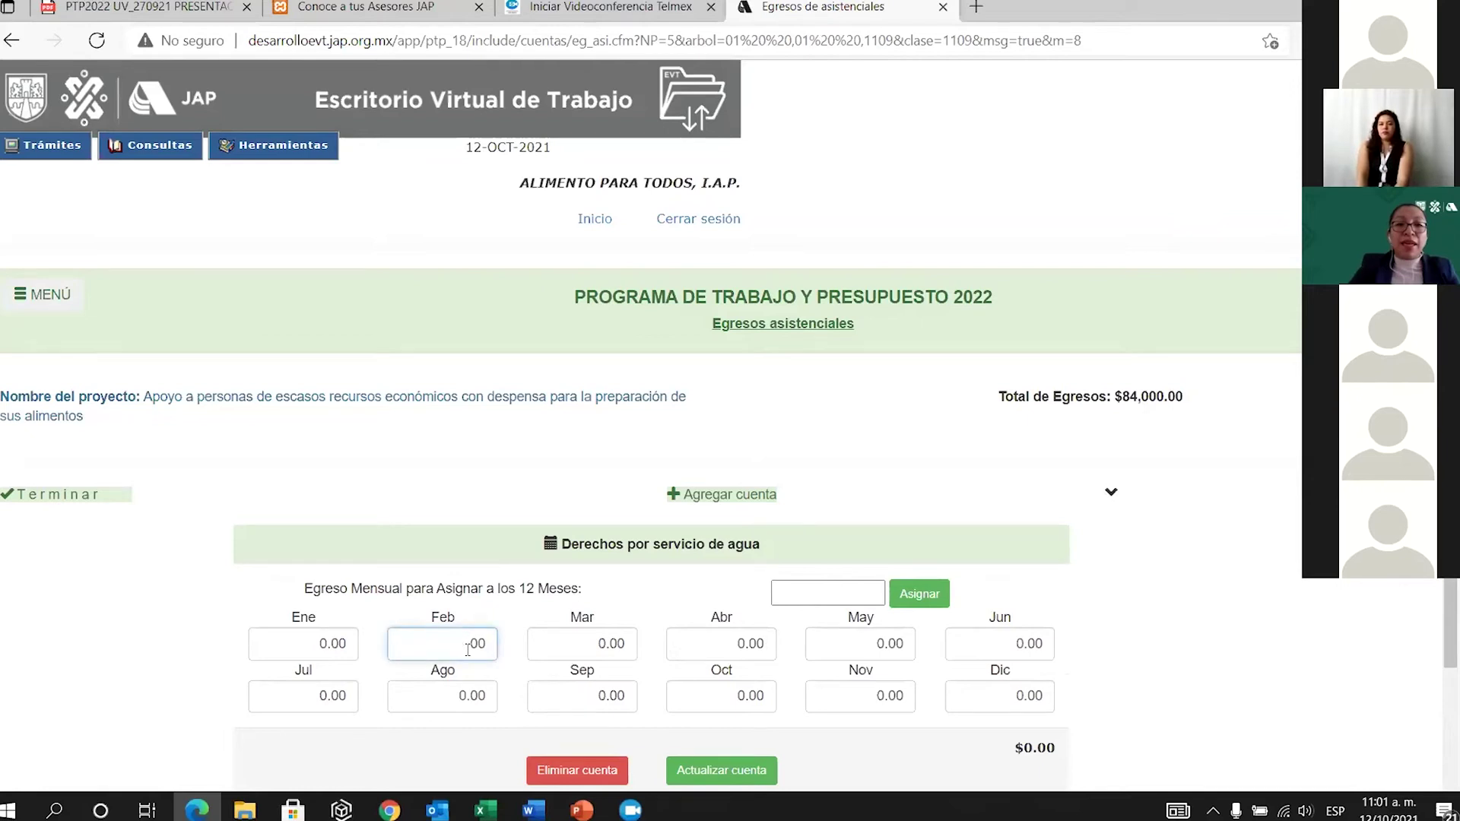
{"action": "type", "text": "500"}
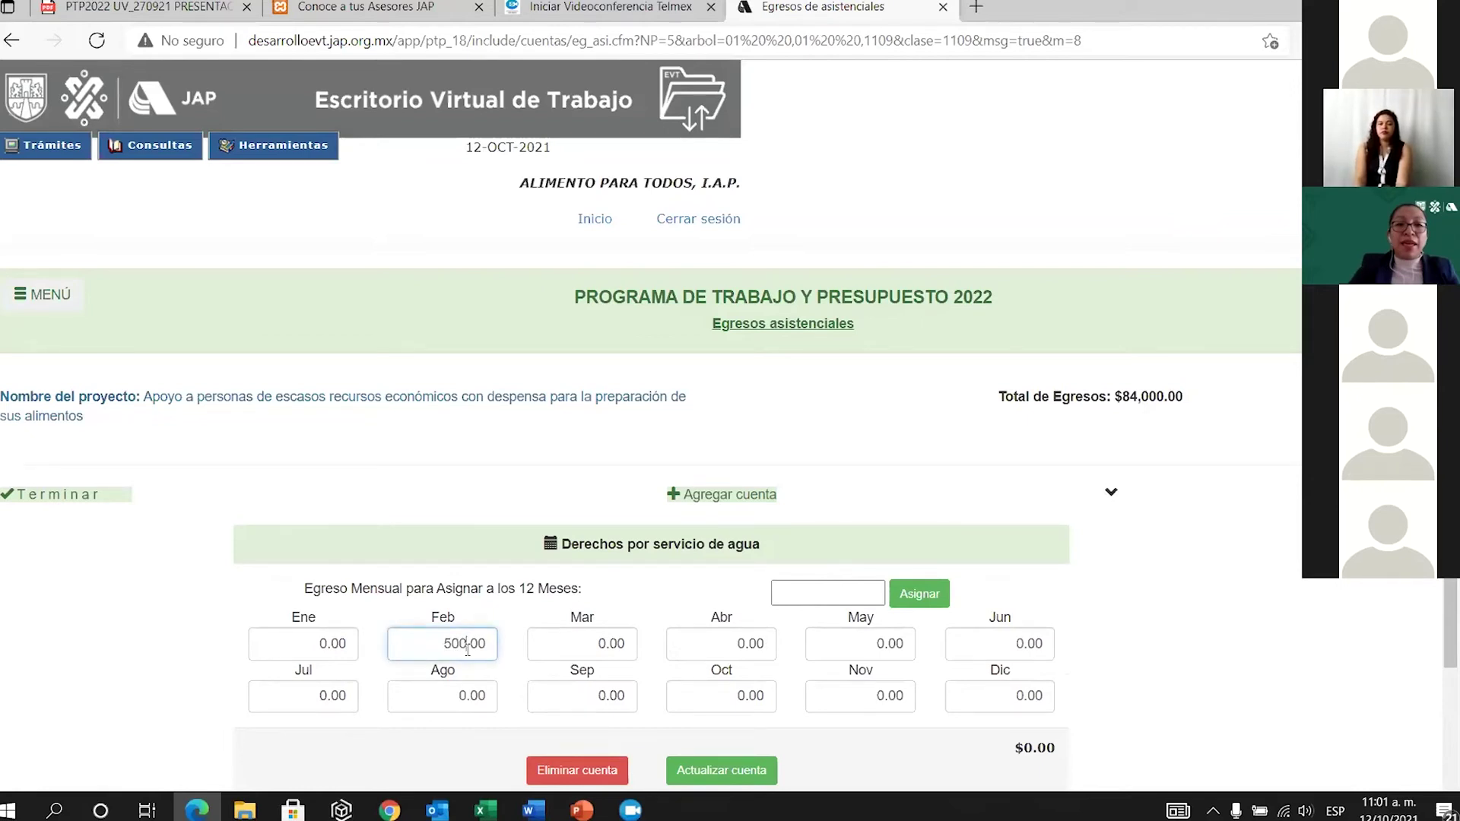
{"action": "type", "text": "0"}
Copy February's 5000 value and paste it into April, correcting April to 5000.
{"action": "double_click", "coordinate": [458, 643]}
{"action": "key", "text": "ctrl+c"}
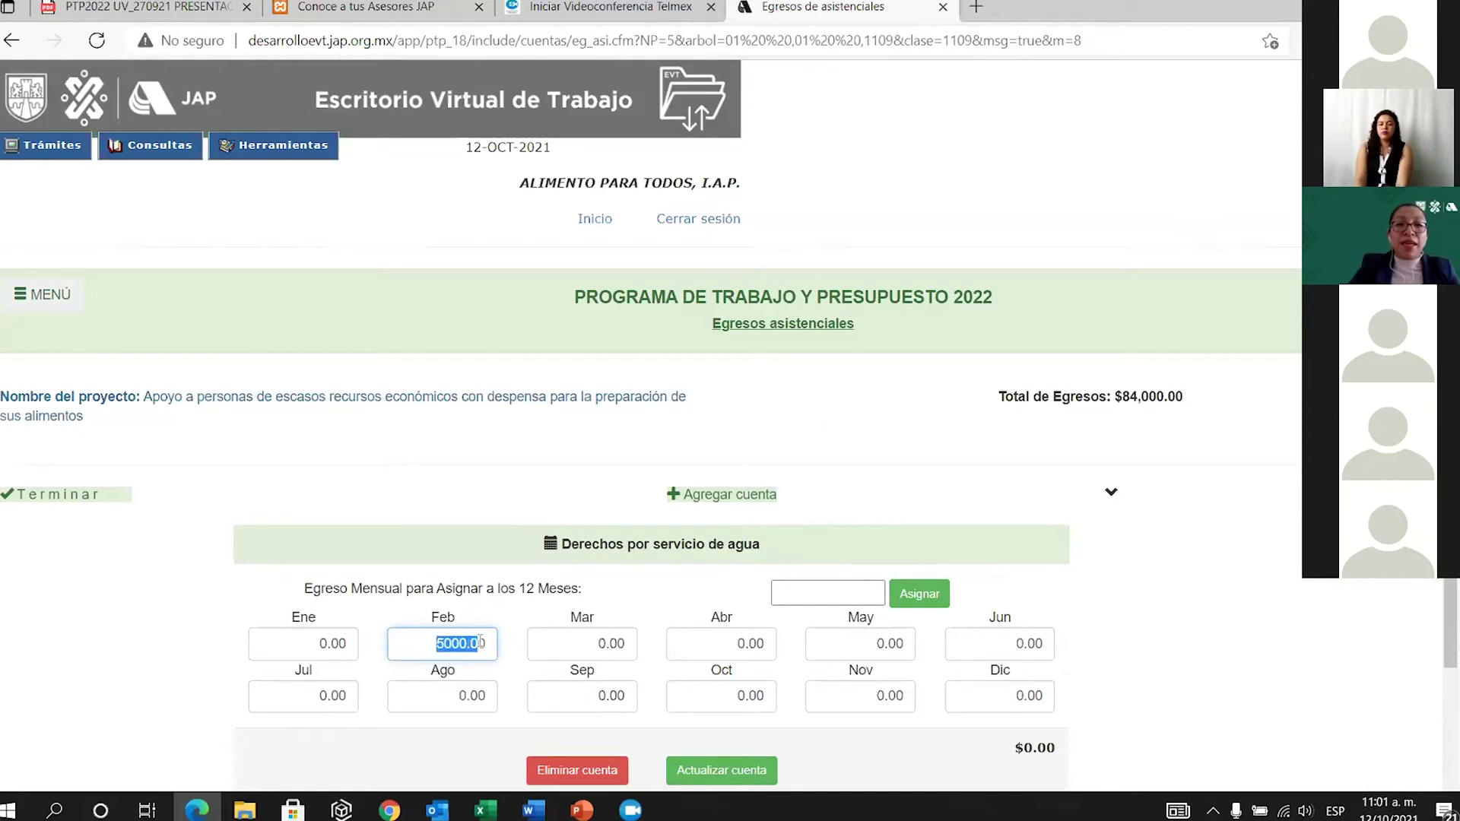
{"action": "right_click", "coordinate": [459, 645]}
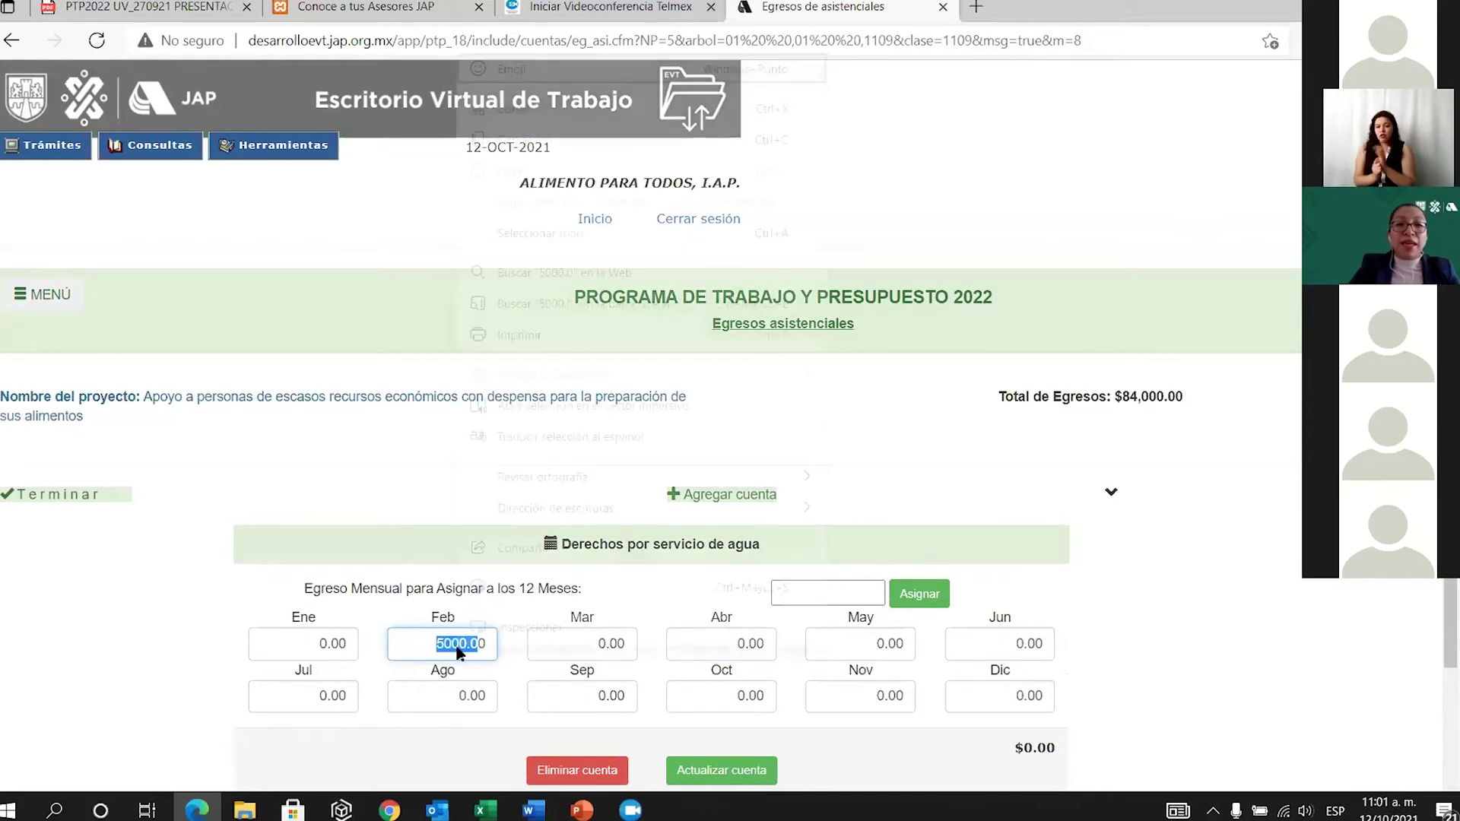
{"action": "left_click", "coordinate": [523, 141]}
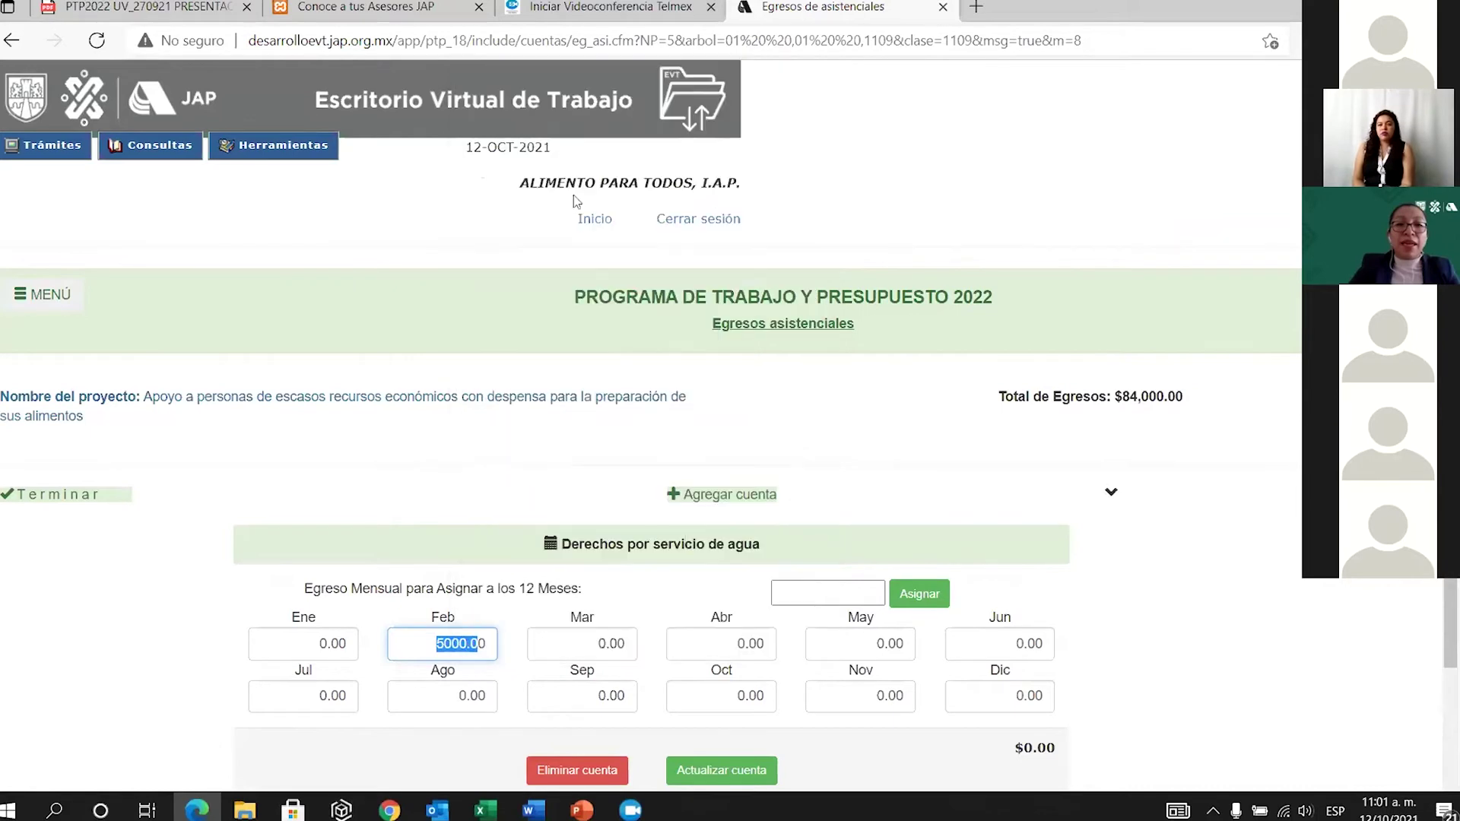
{"action": "left_click", "coordinate": [742, 645]}
{"action": "right_click", "coordinate": [741, 644]}
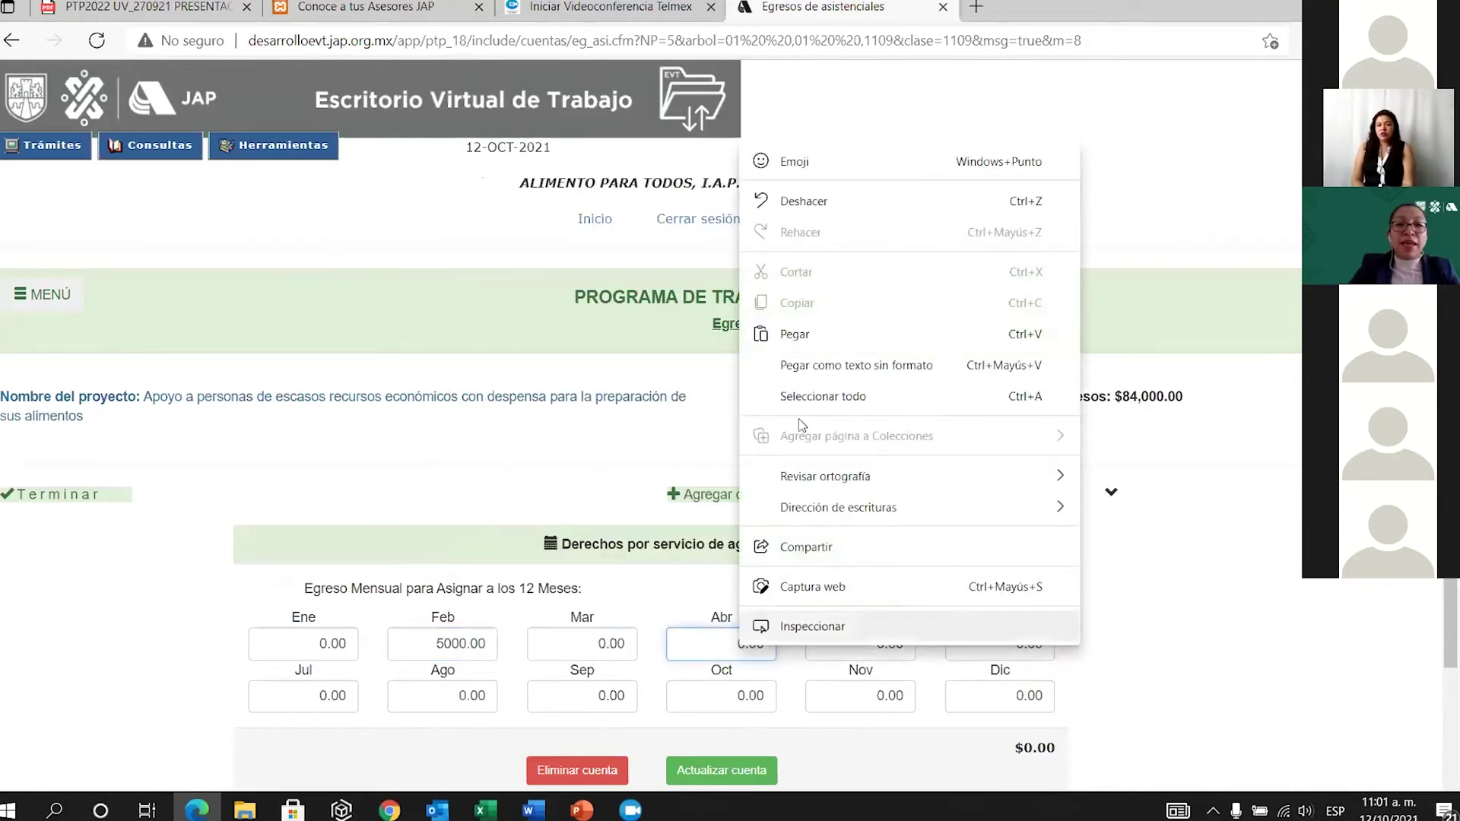
{"action": "left_click", "coordinate": [835, 336]}
{"action": "key", "text": "Delete"}
{"action": "key", "text": "Delete"}
{"action": "key", "text": "Delete"}
{"action": "key", "text": "Delete"}
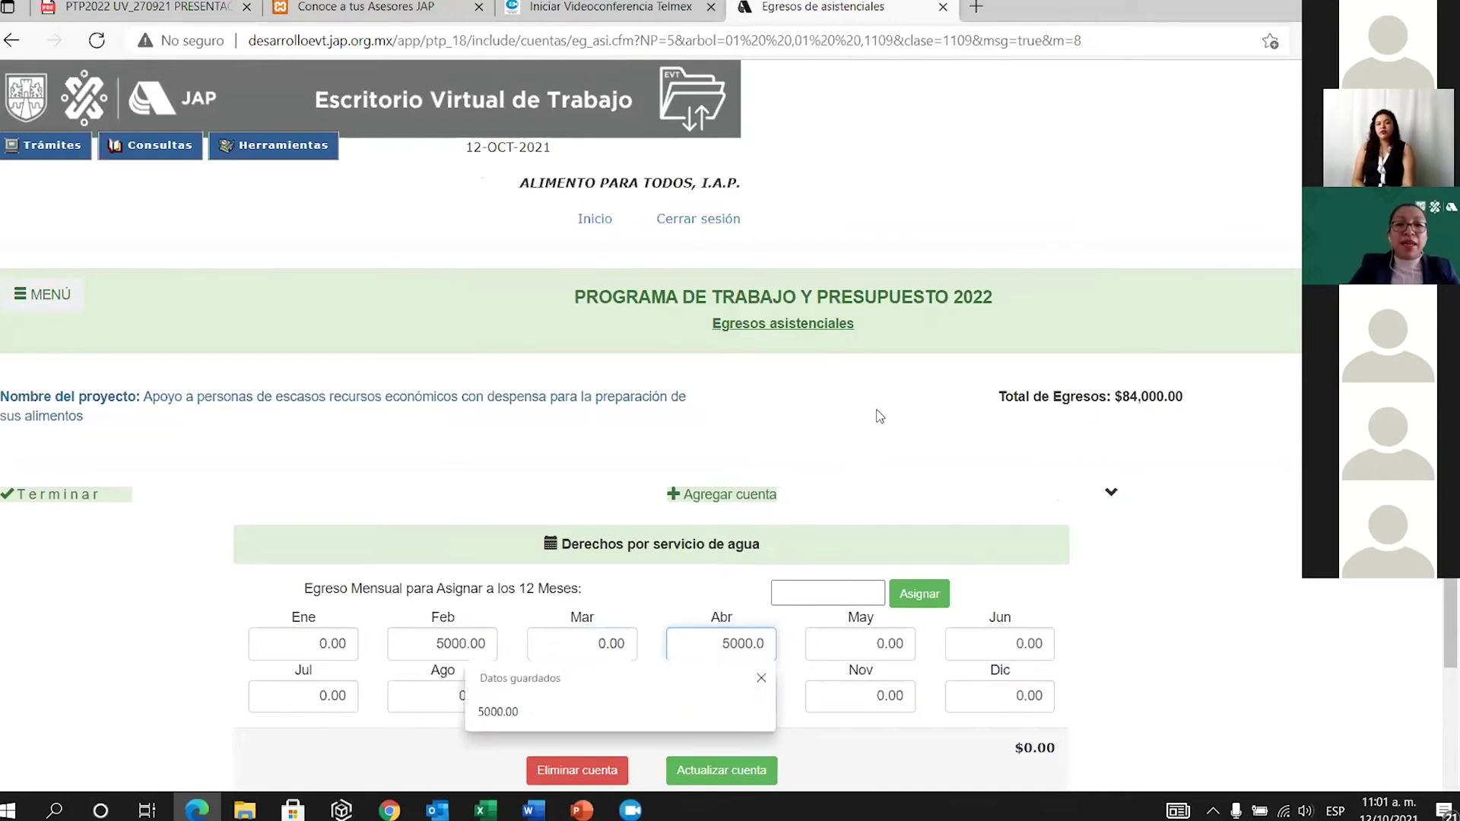
{"action": "type", "text": "0"}
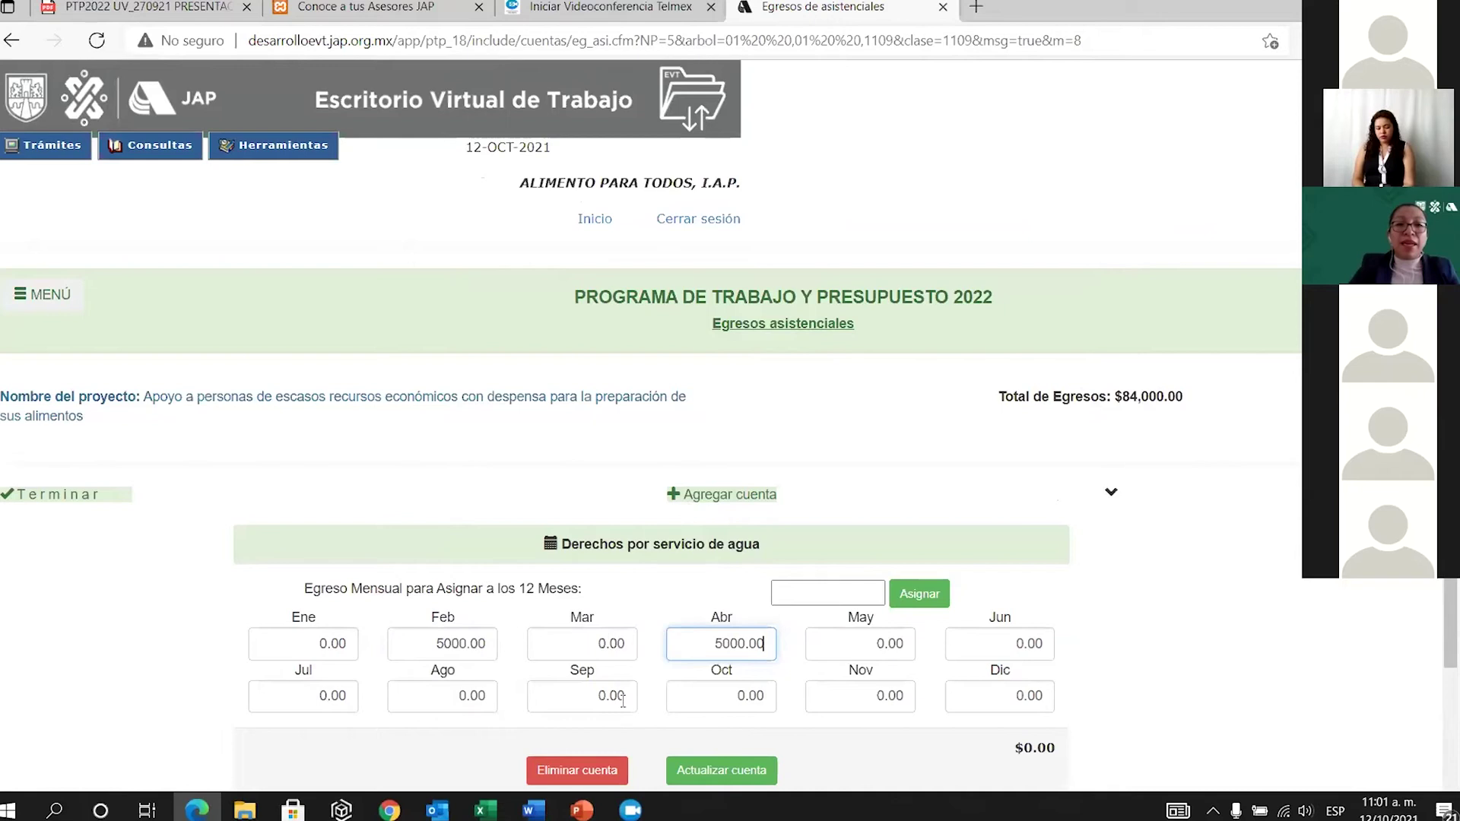
Paste 5000 into September and December, trimming the extra digits.
{"action": "double_click", "coordinate": [628, 696]}
{"action": "key", "text": "Delete"}
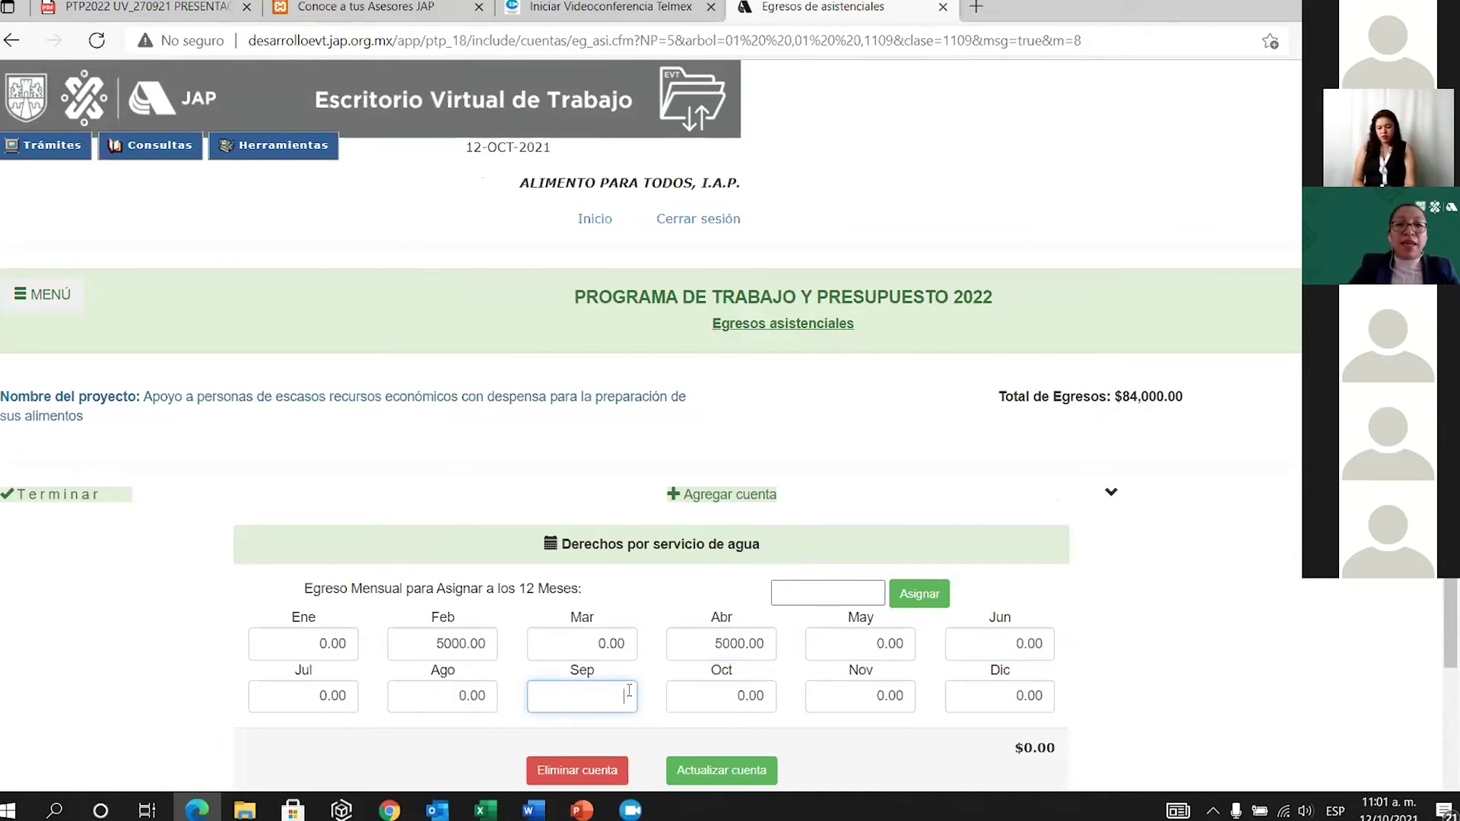
{"action": "right_click", "coordinate": [586, 699]}
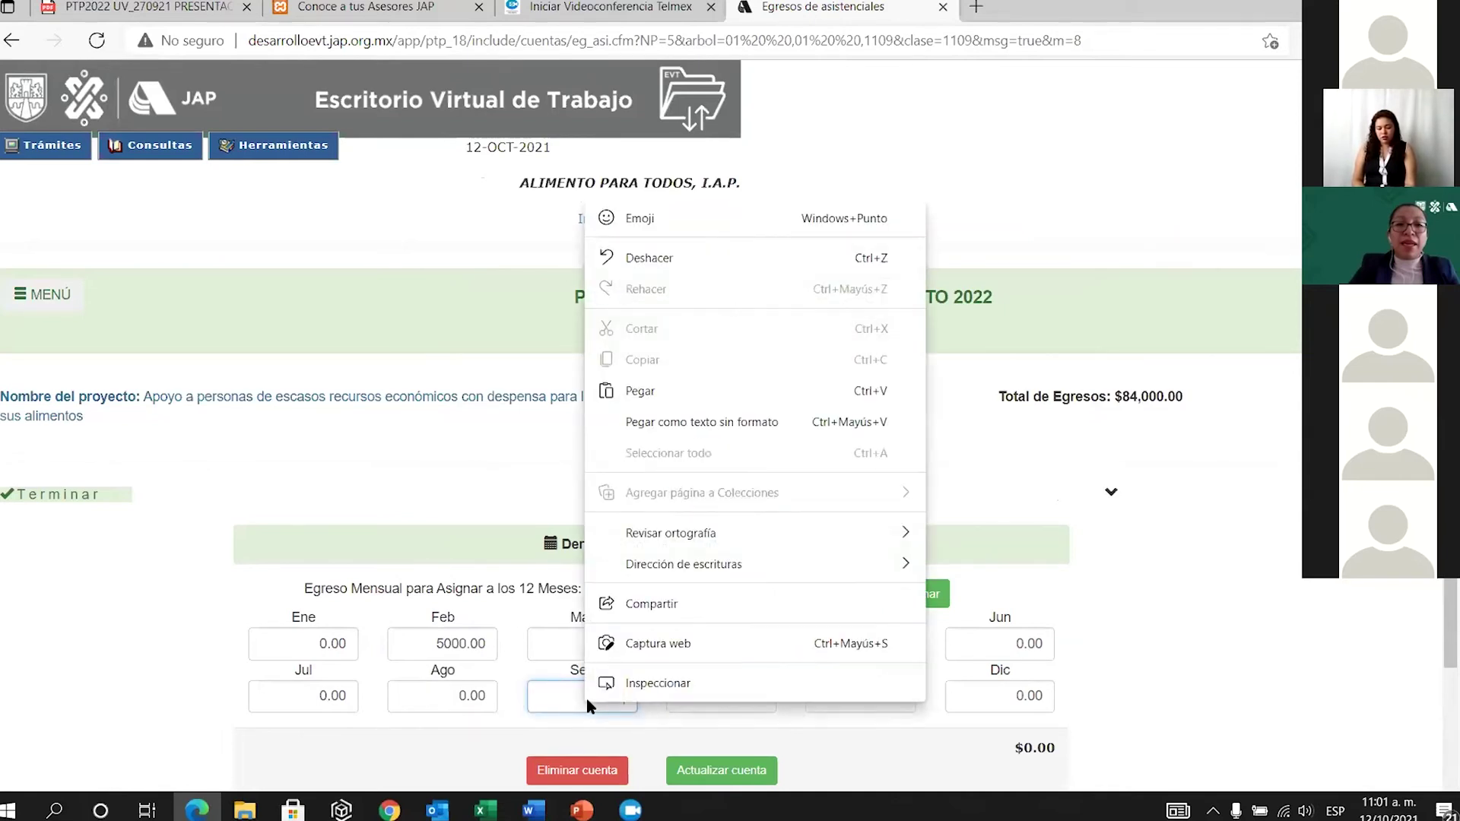
{"action": "left_click", "coordinate": [721, 392]}
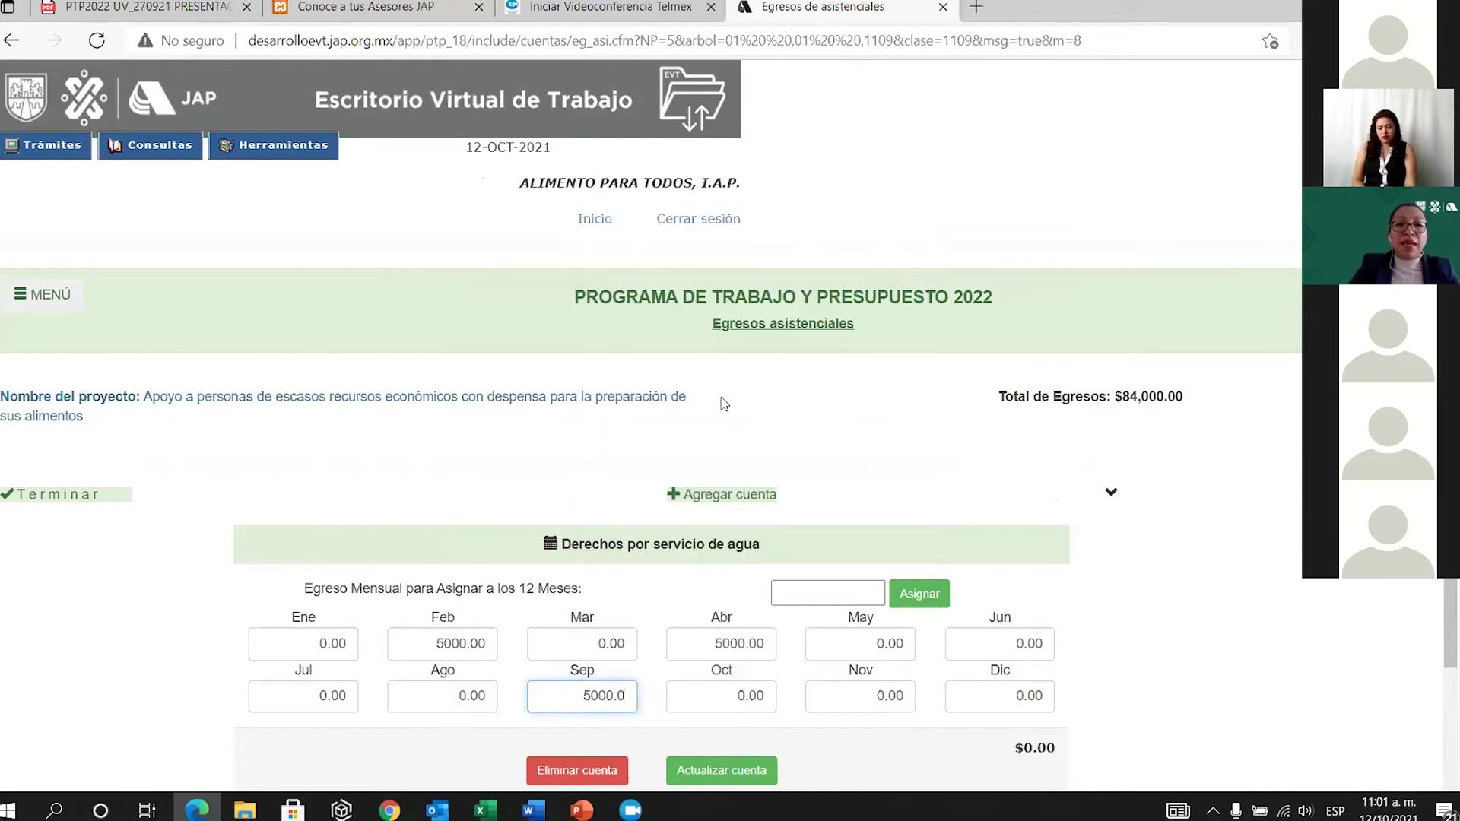
{"action": "key", "text": "BackSpace"}
{"action": "key", "text": "BackSpace"}
{"action": "key", "text": "BackSpace"}
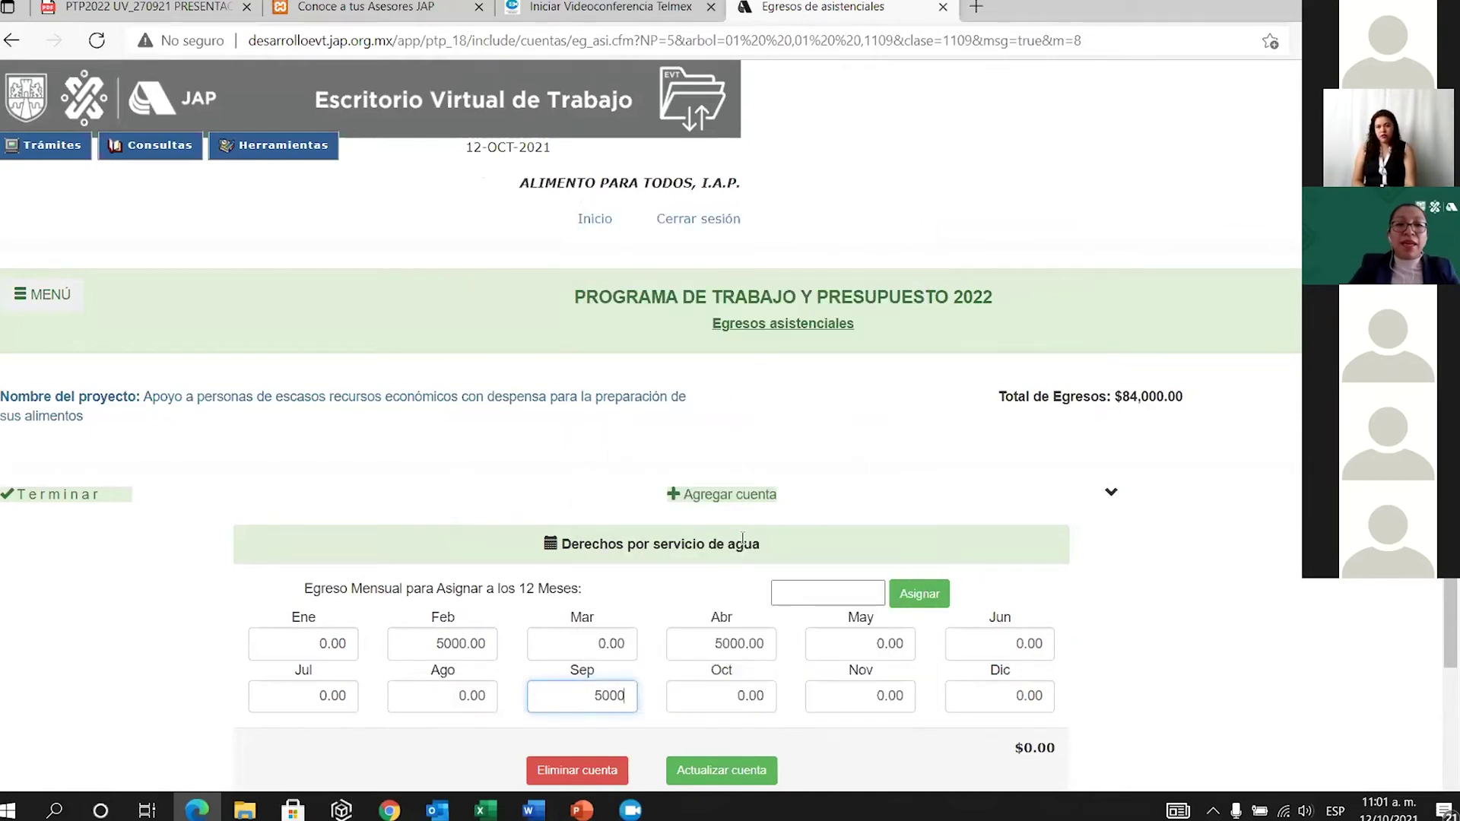
{"action": "right_click", "coordinate": [1004, 698]}
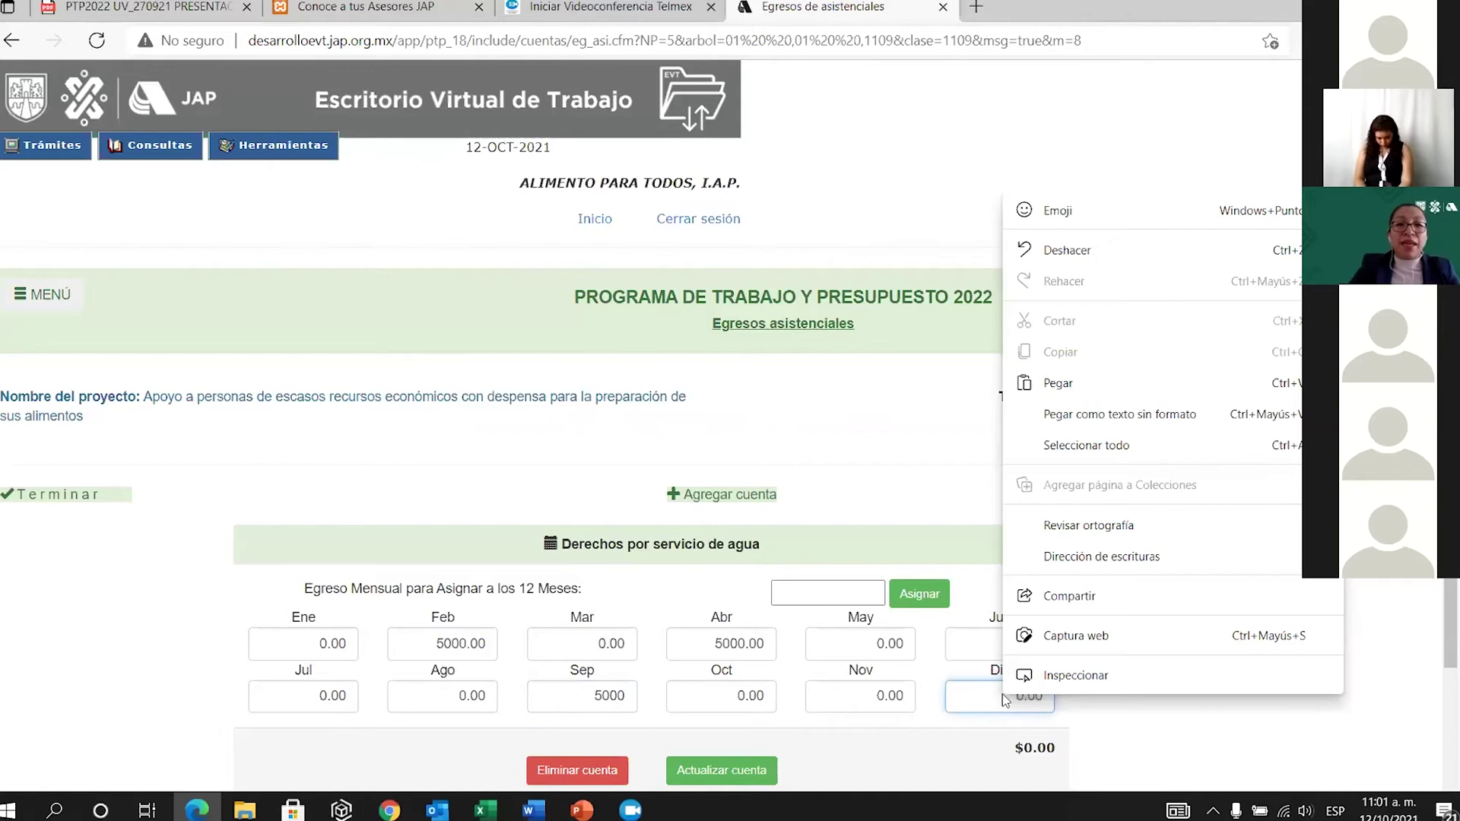
{"action": "left_click", "coordinate": [1109, 392]}
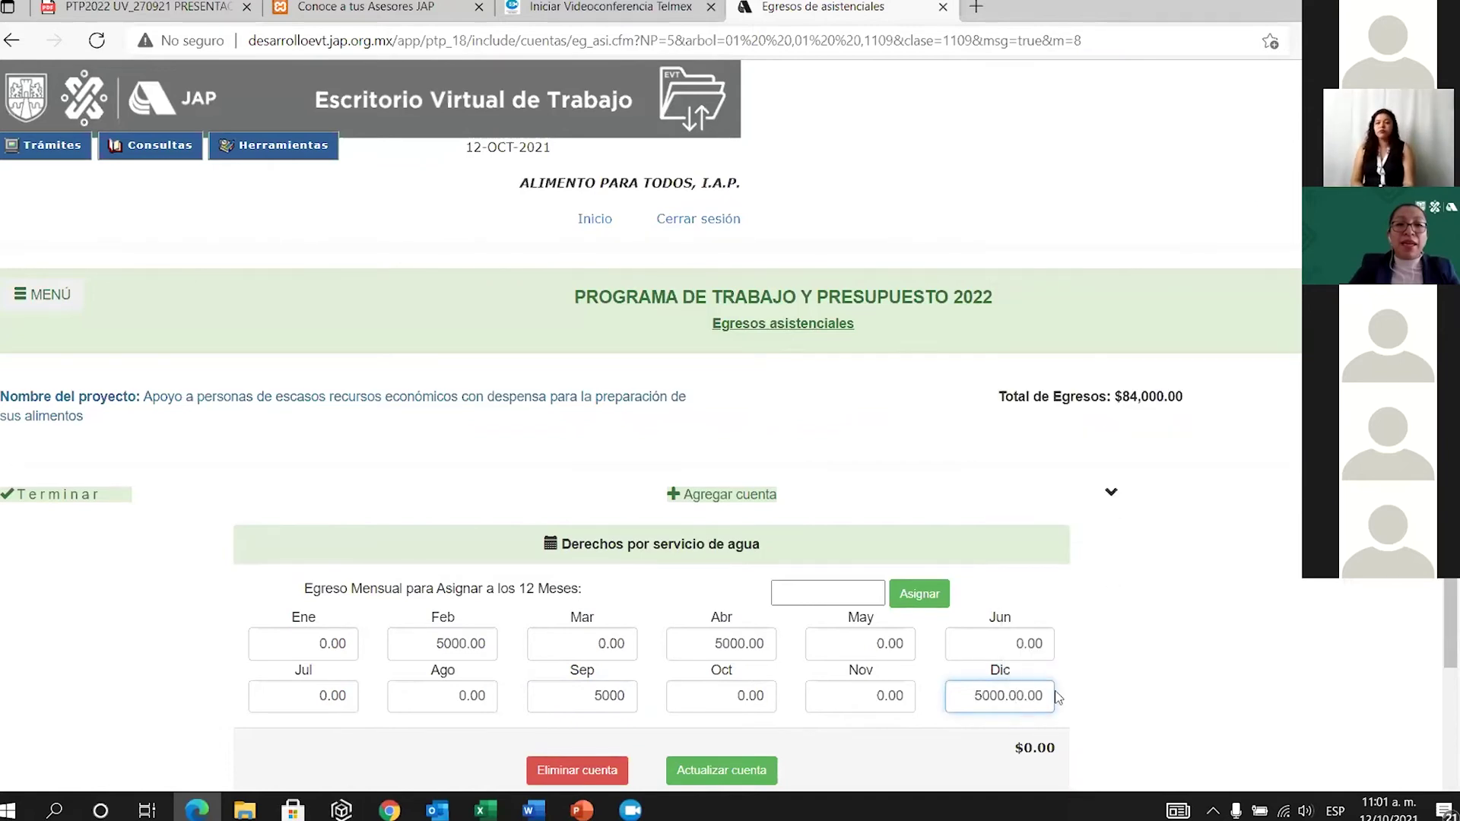
{"action": "key", "text": "Delete"}
{"action": "key", "text": "Delete"}
{"action": "key", "text": "Delete"}
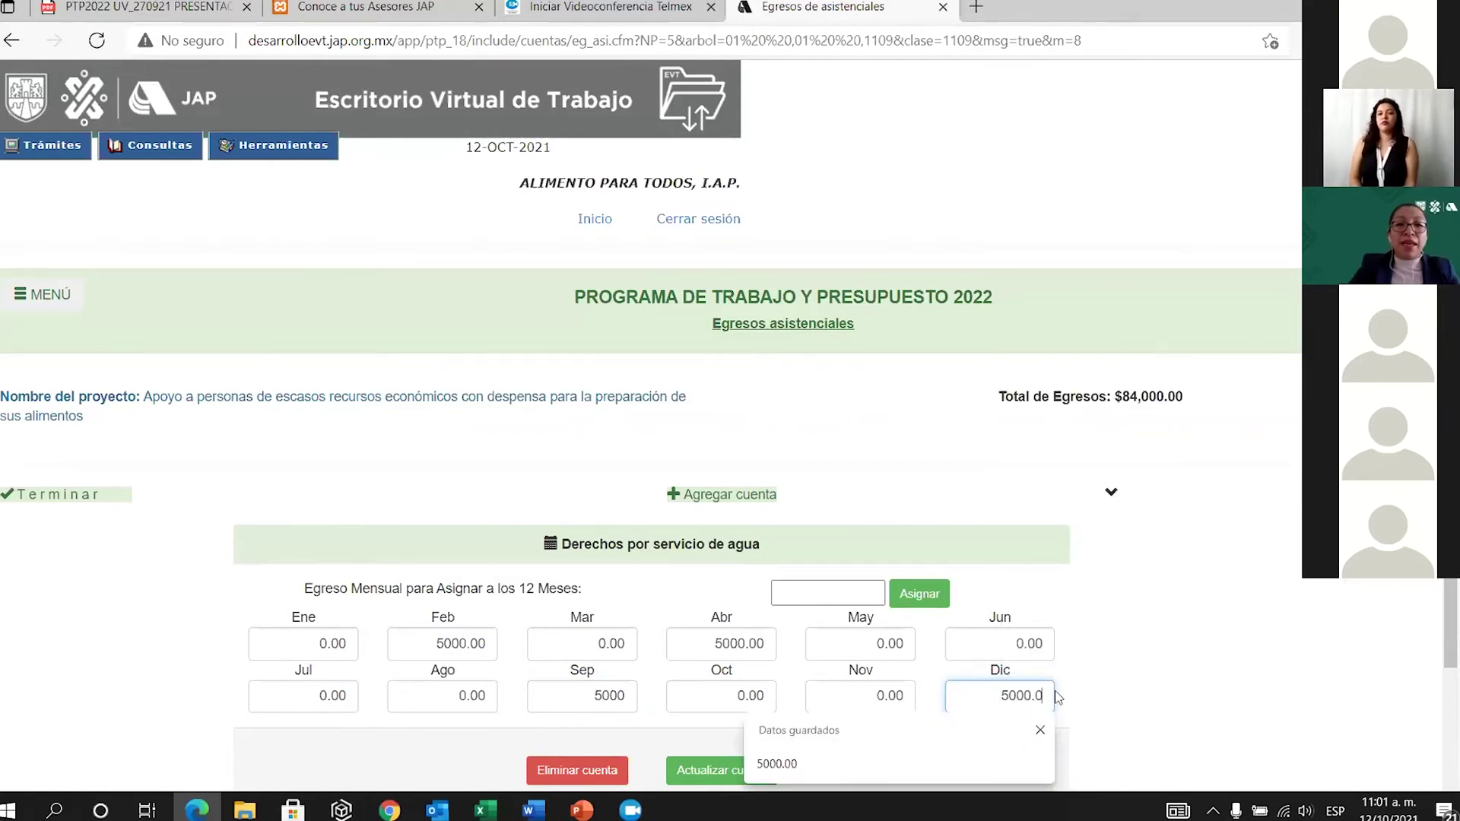
{"action": "key", "text": "BackSpace"}
{"action": "key", "text": "BackSpace"}
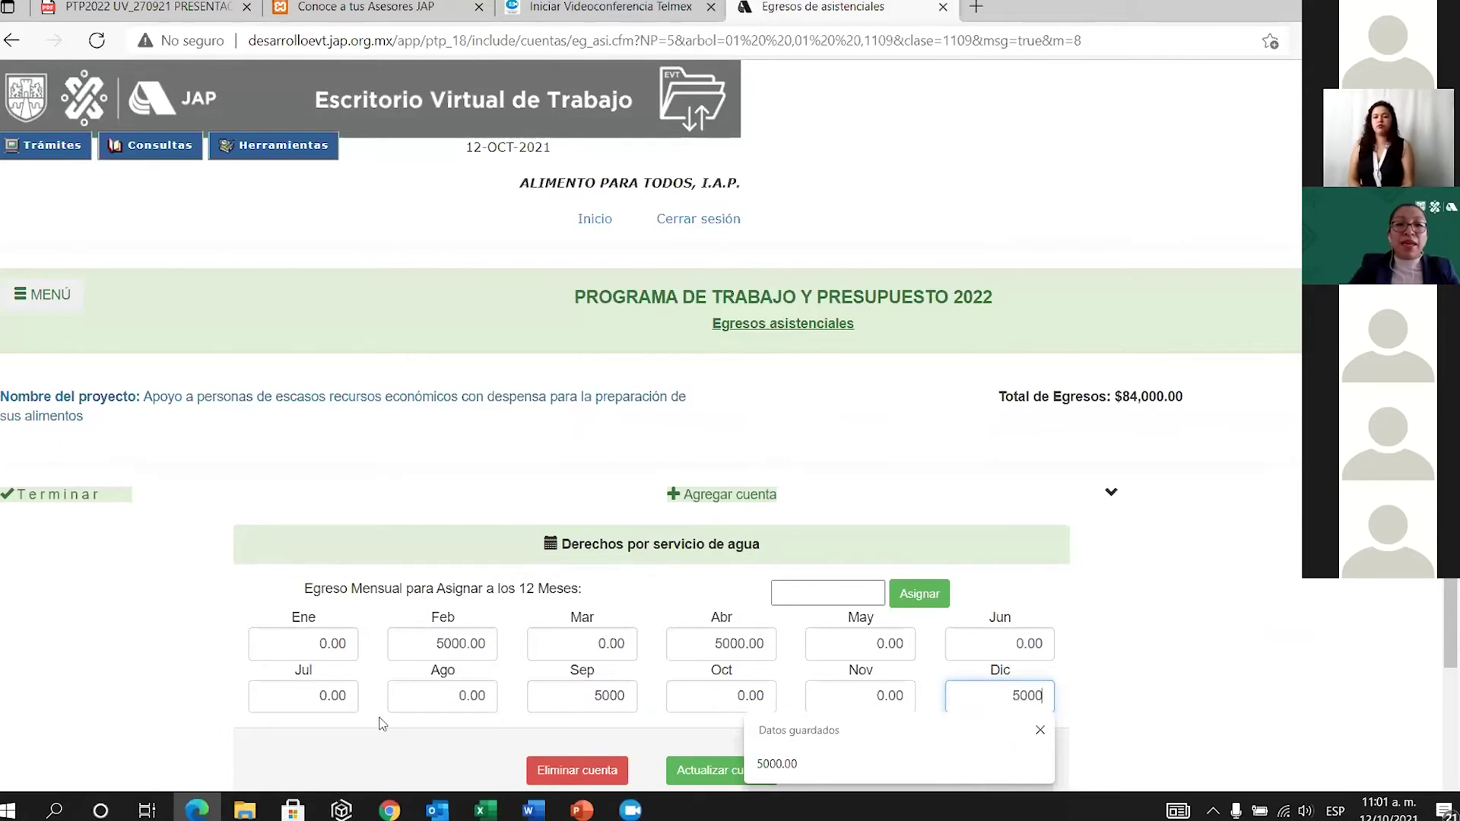
Replace July's amount with 5000.
{"action": "left_click", "coordinate": [342, 701]}
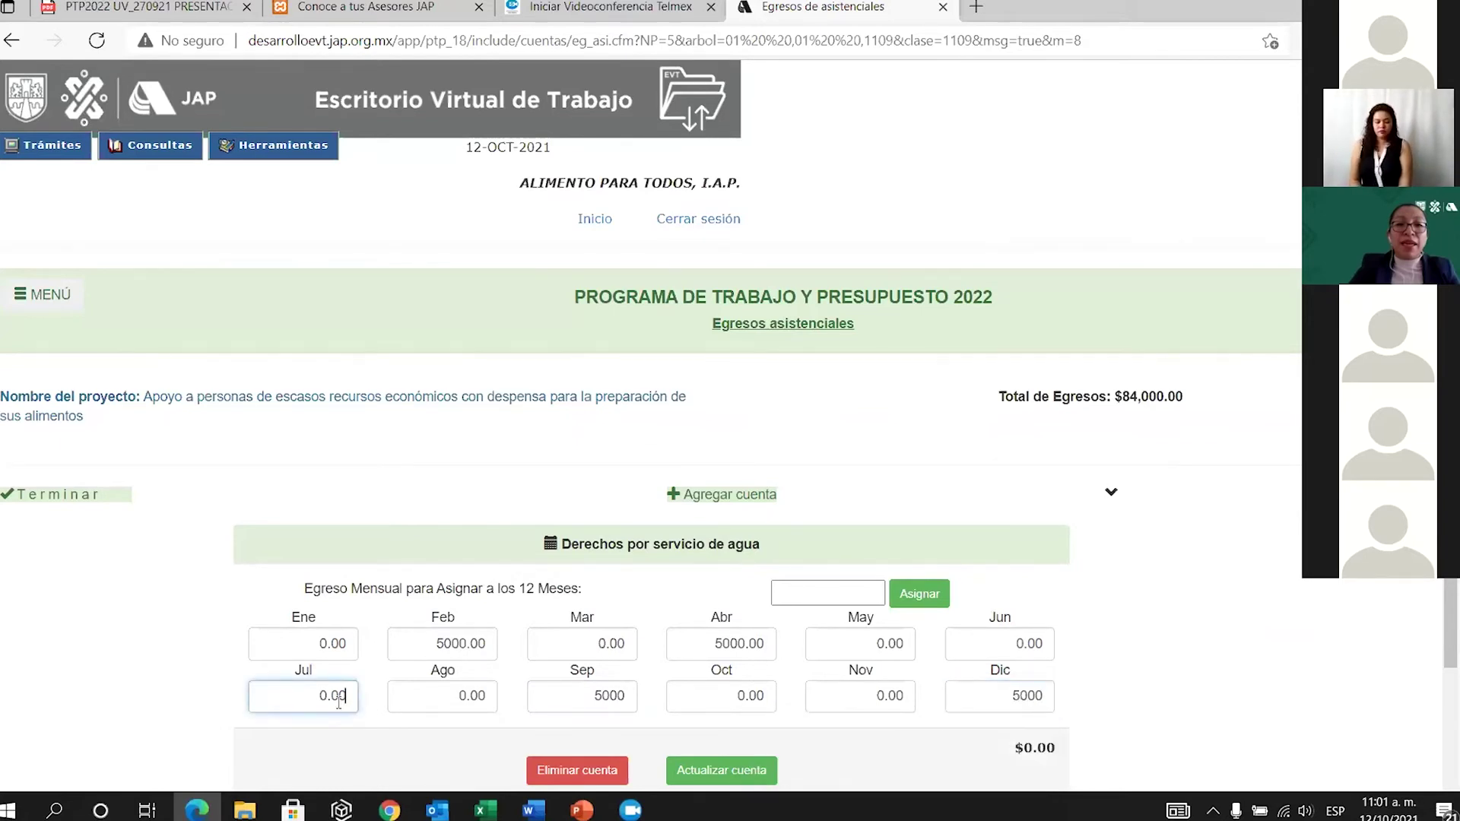
{"action": "right_click", "coordinate": [339, 701]}
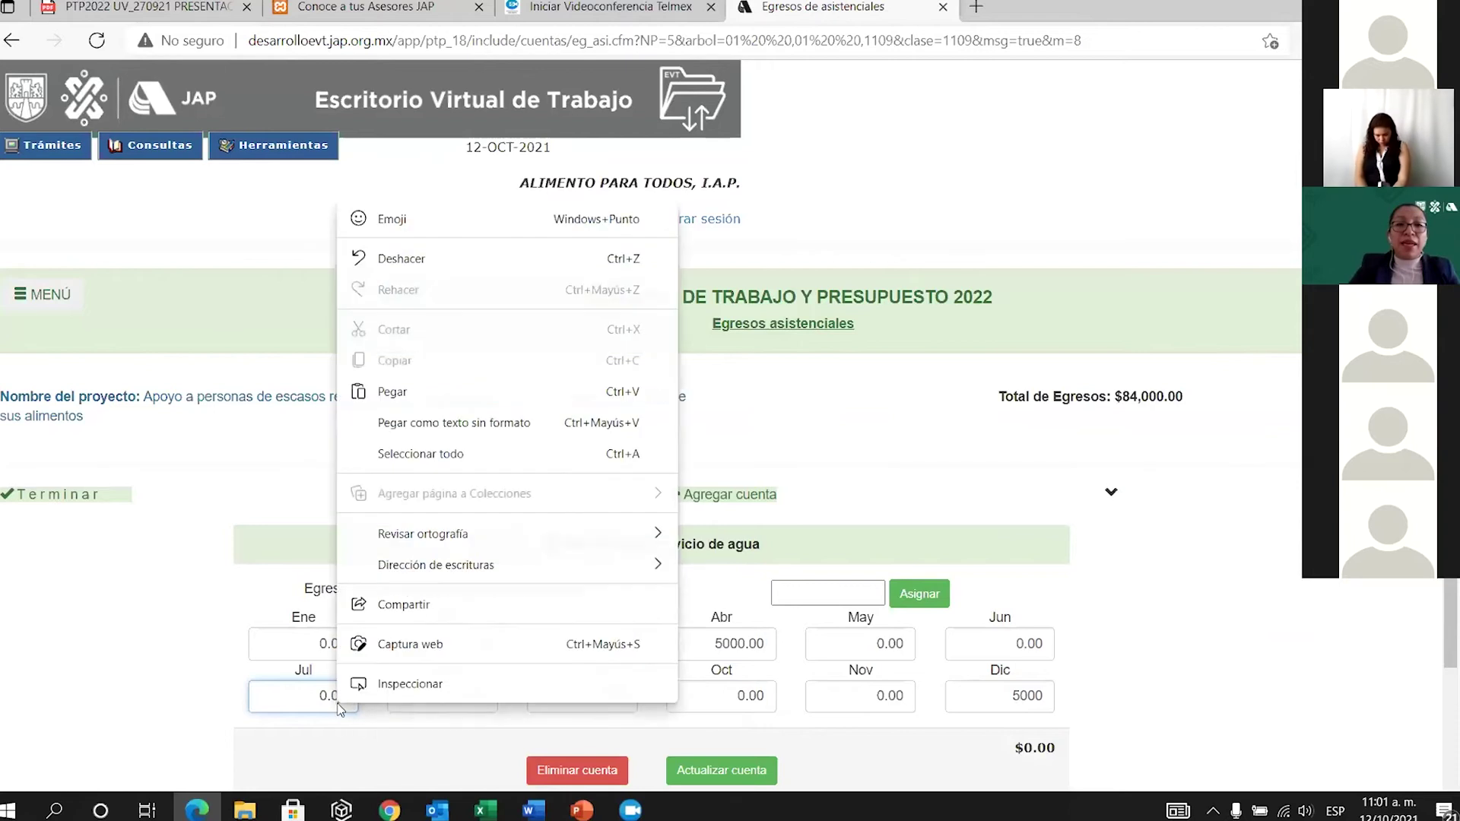
{"action": "left_click", "coordinate": [456, 405]}
{"action": "key", "text": "Delete"}
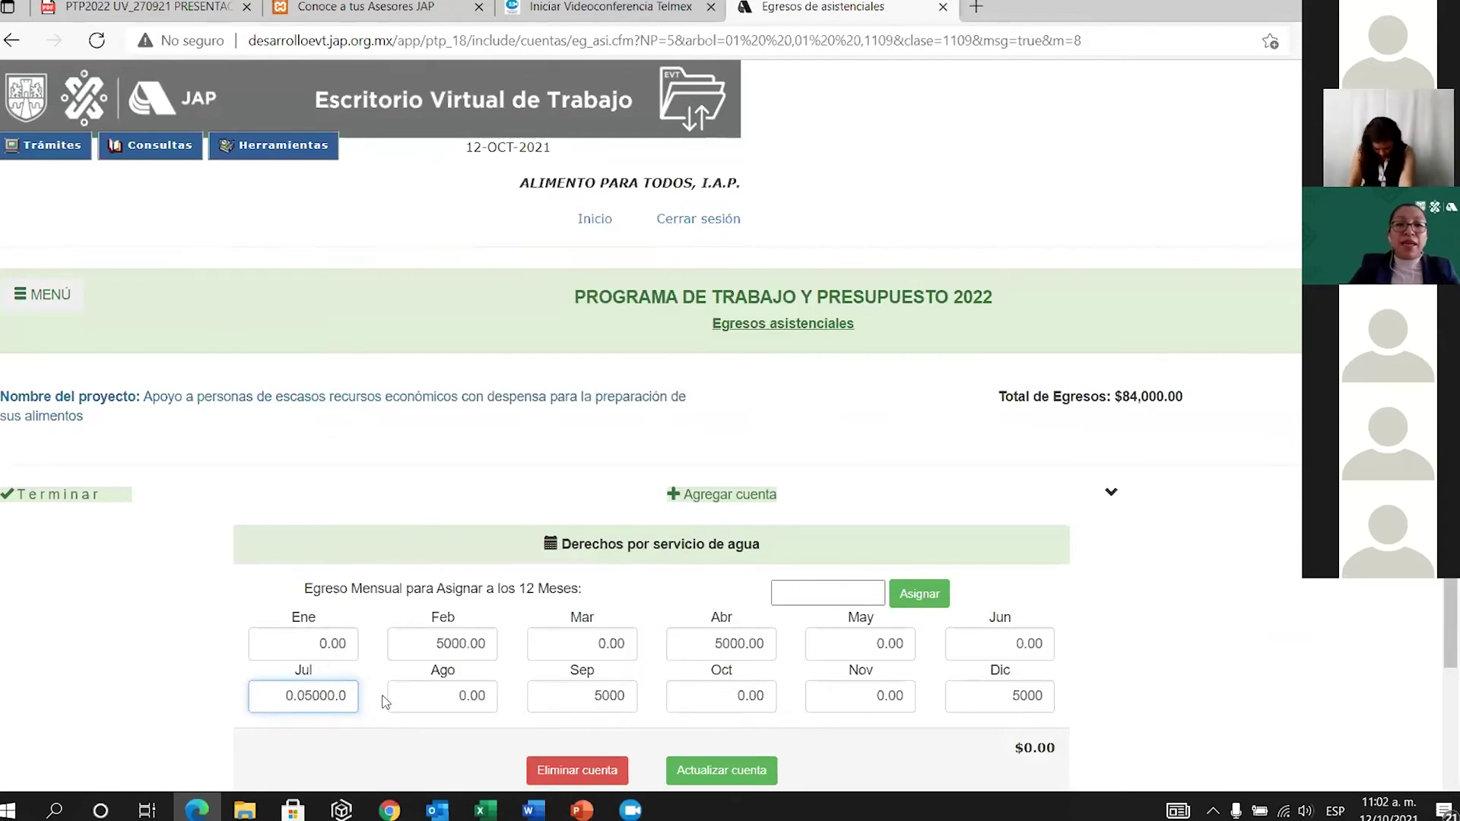
{"action": "key", "text": "BackSpace"}
{"action": "key", "text": "BackSpace"}
{"action": "key", "text": "BackSpace"}
{"action": "key", "text": "BackSpace"}
{"action": "key", "text": "BackSpace"}
{"action": "key", "text": "BackSpace"}
{"action": "key", "text": "BackSpace"}
{"action": "key", "text": "BackSpace"}
{"action": "key", "text": "BackSpace"}
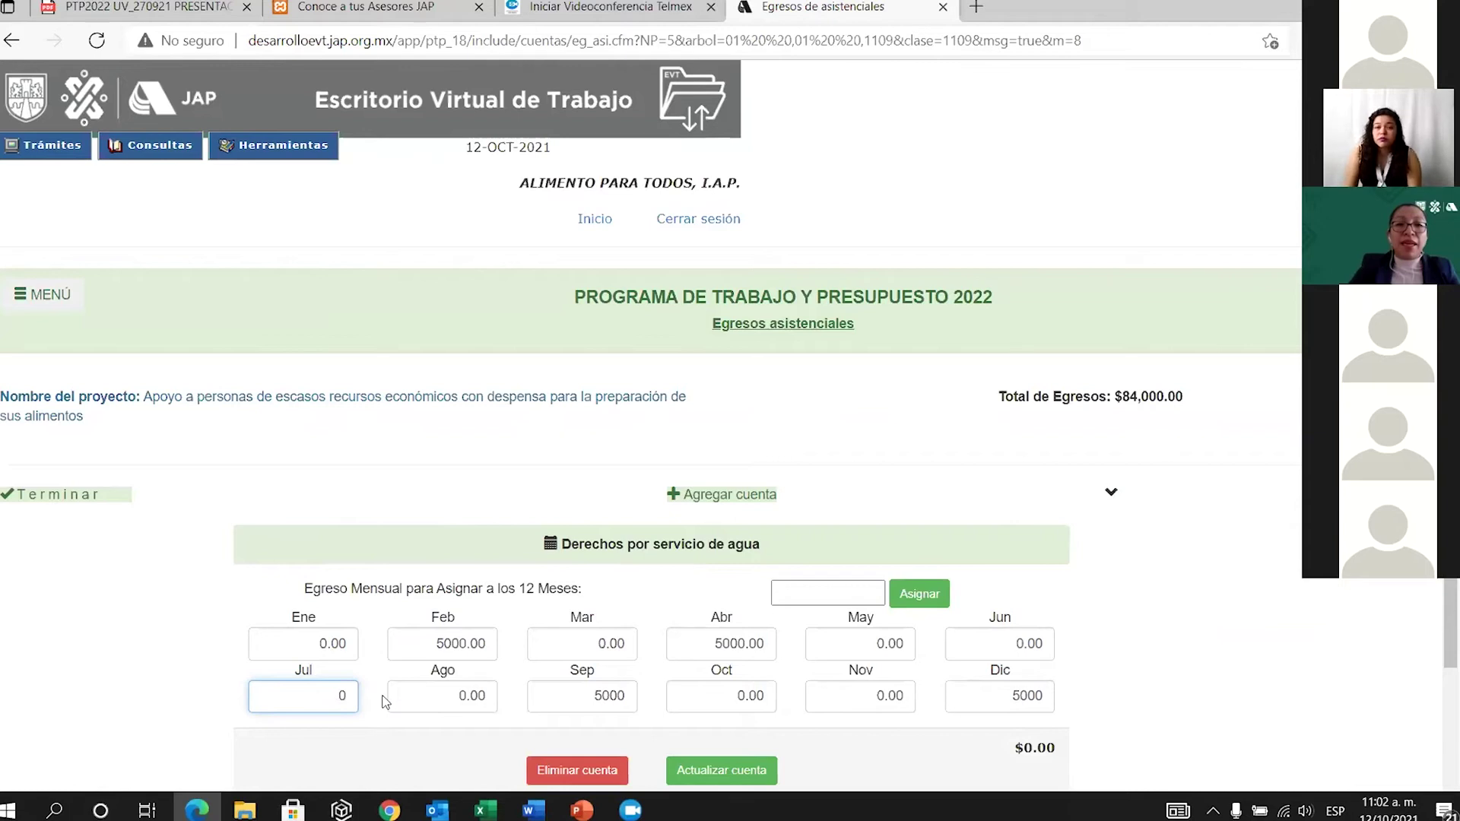
{"action": "type", "text": "5000"}
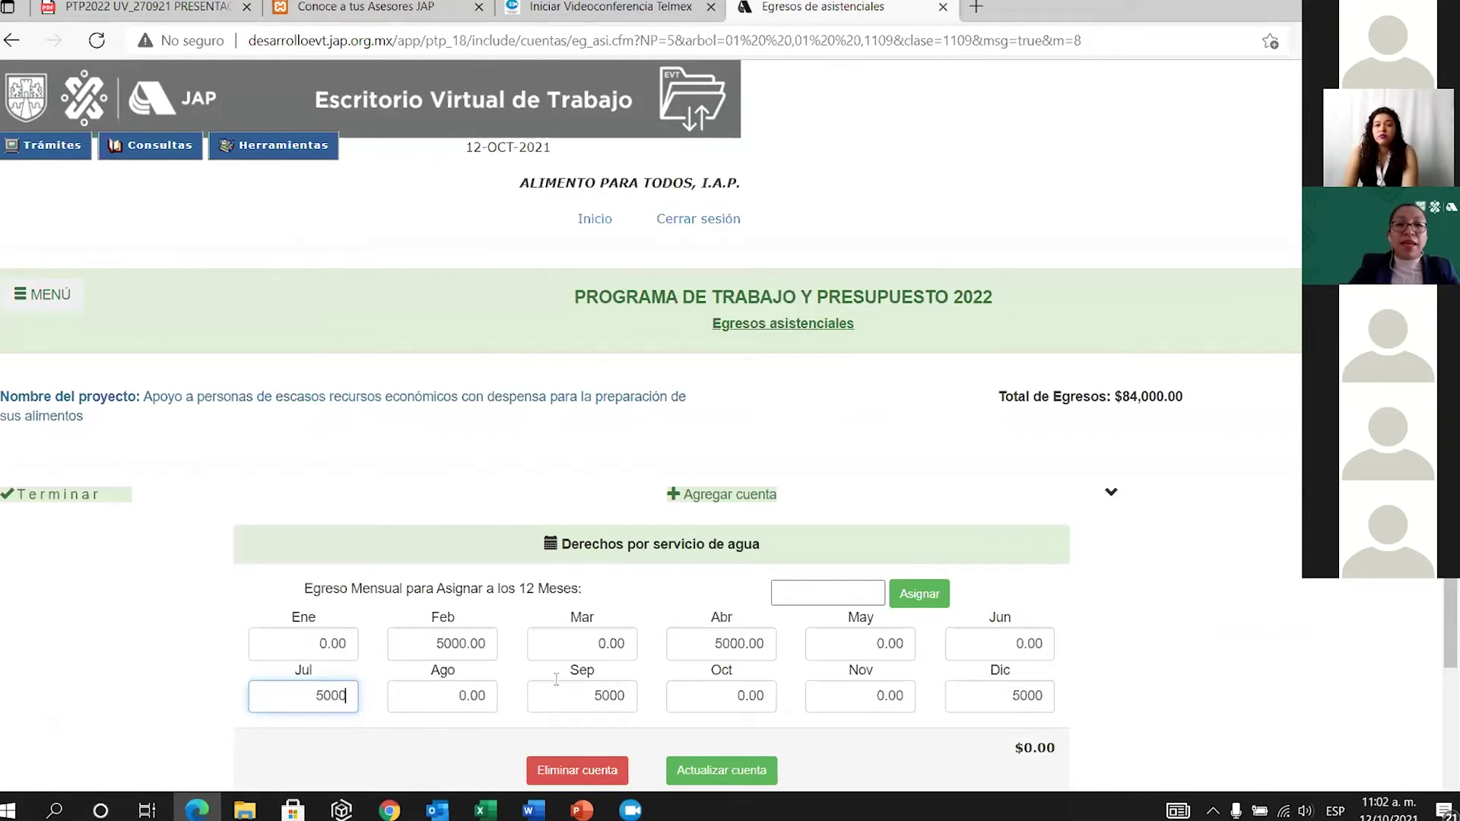
Enter 5000 for June and save the Derechos por servicio de agua account.
{"action": "left_click", "coordinate": [1009, 635]}
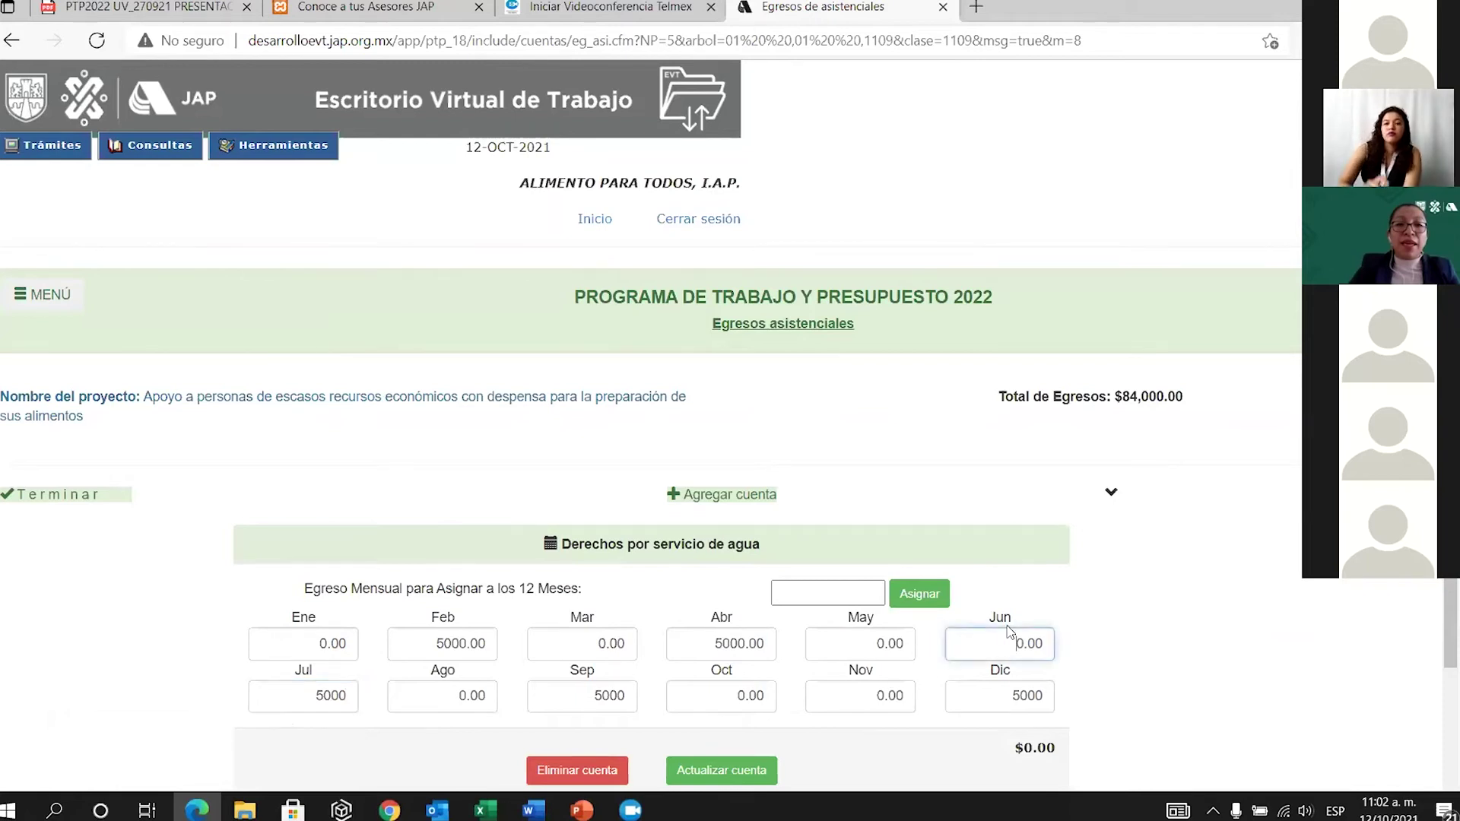
{"action": "key", "text": "Delete"}
{"action": "key", "text": "Delete"}
{"action": "key", "text": "Delete"}
{"action": "key", "text": "Delete"}
{"action": "type", "text": "5000"}
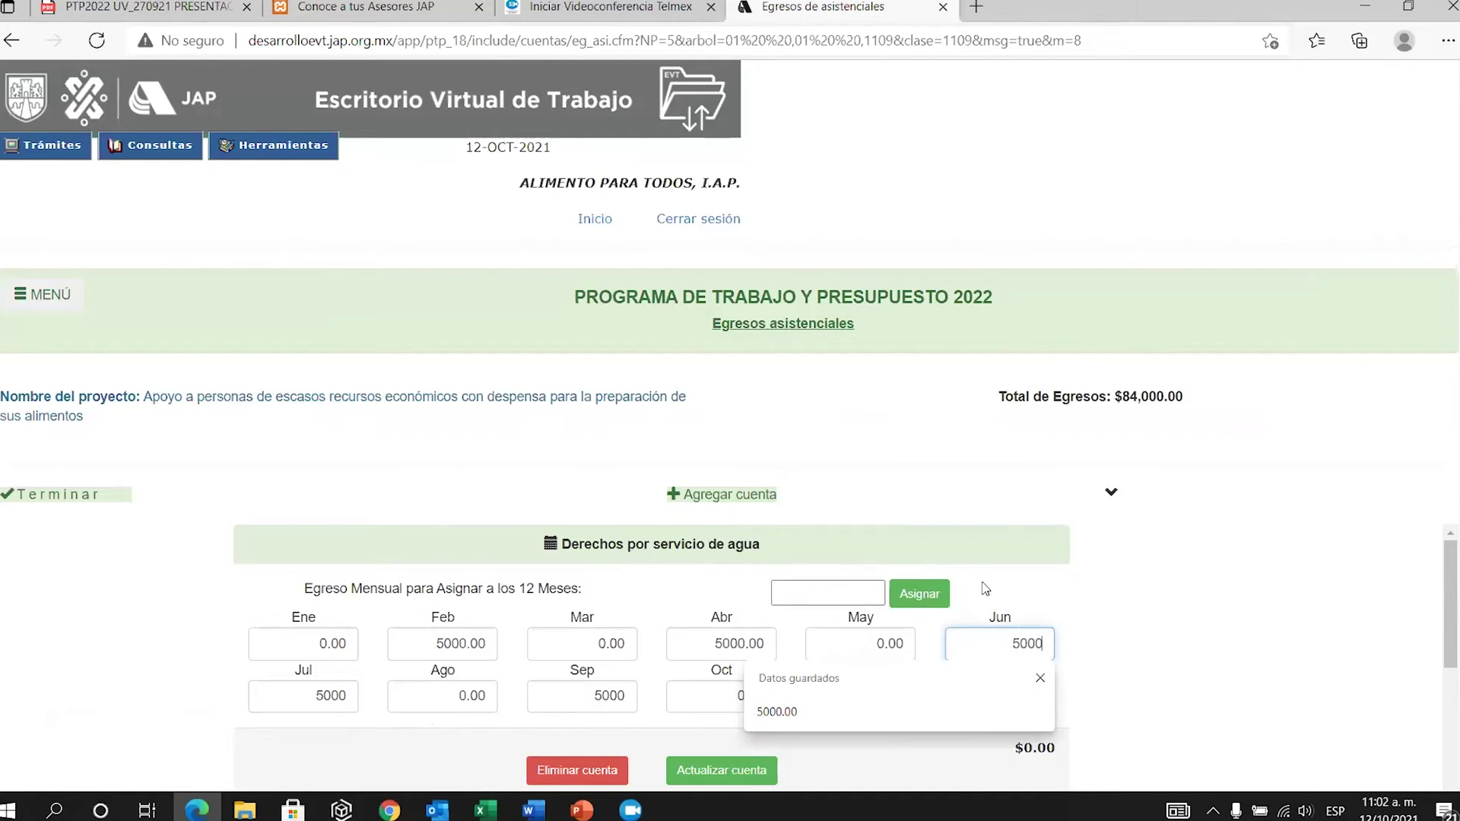
{"action": "left_click", "coordinate": [957, 627]}
{"action": "left_click", "coordinate": [772, 774]}
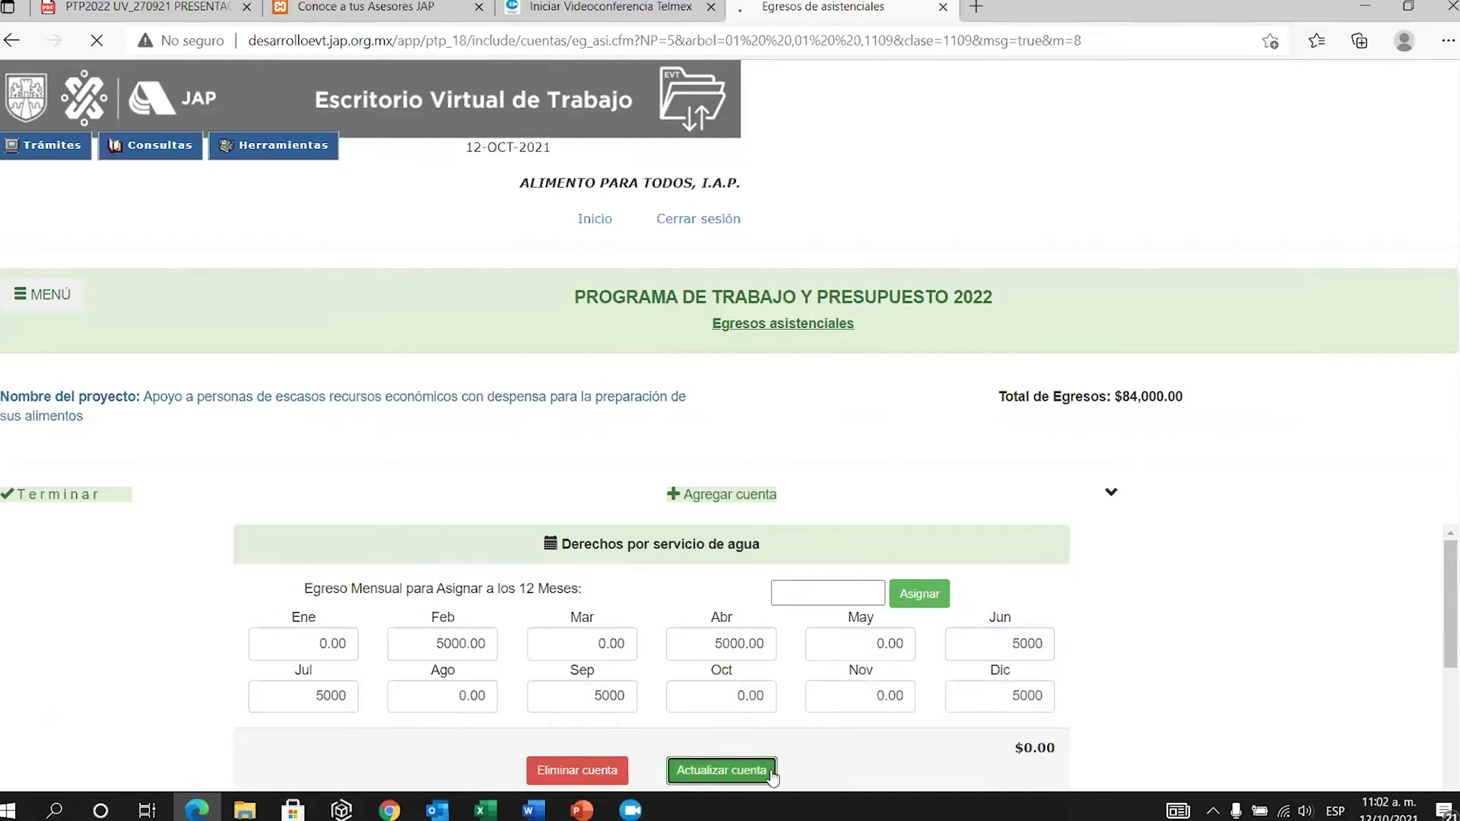
{"action": "scroll", "coordinate": [959, 613], "scroll_direction": "down", "scroll_amount": 2}
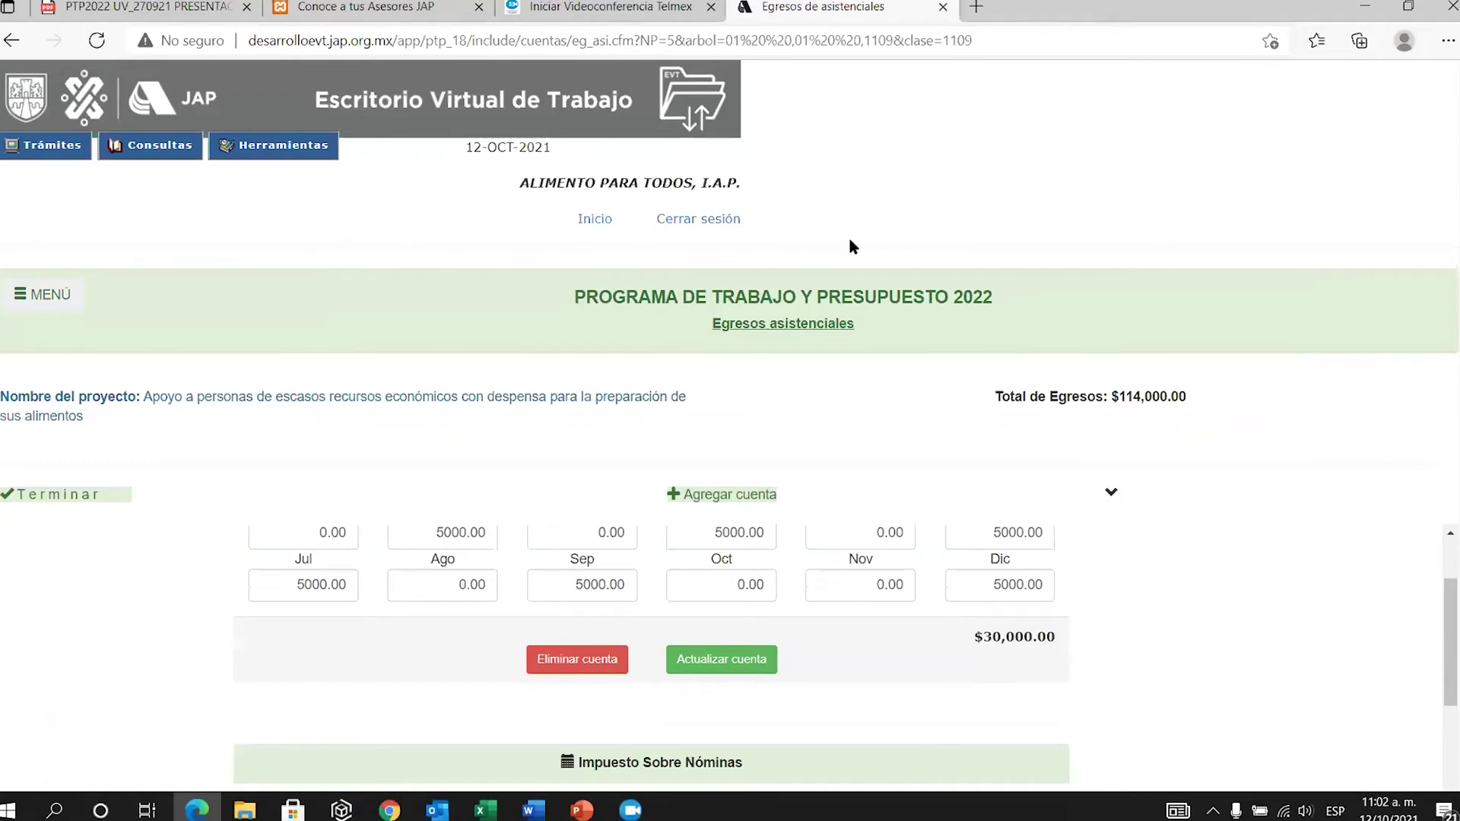
Add the Mercancías y materiales account from the account catalogue.
{"action": "left_click", "coordinate": [763, 499]}
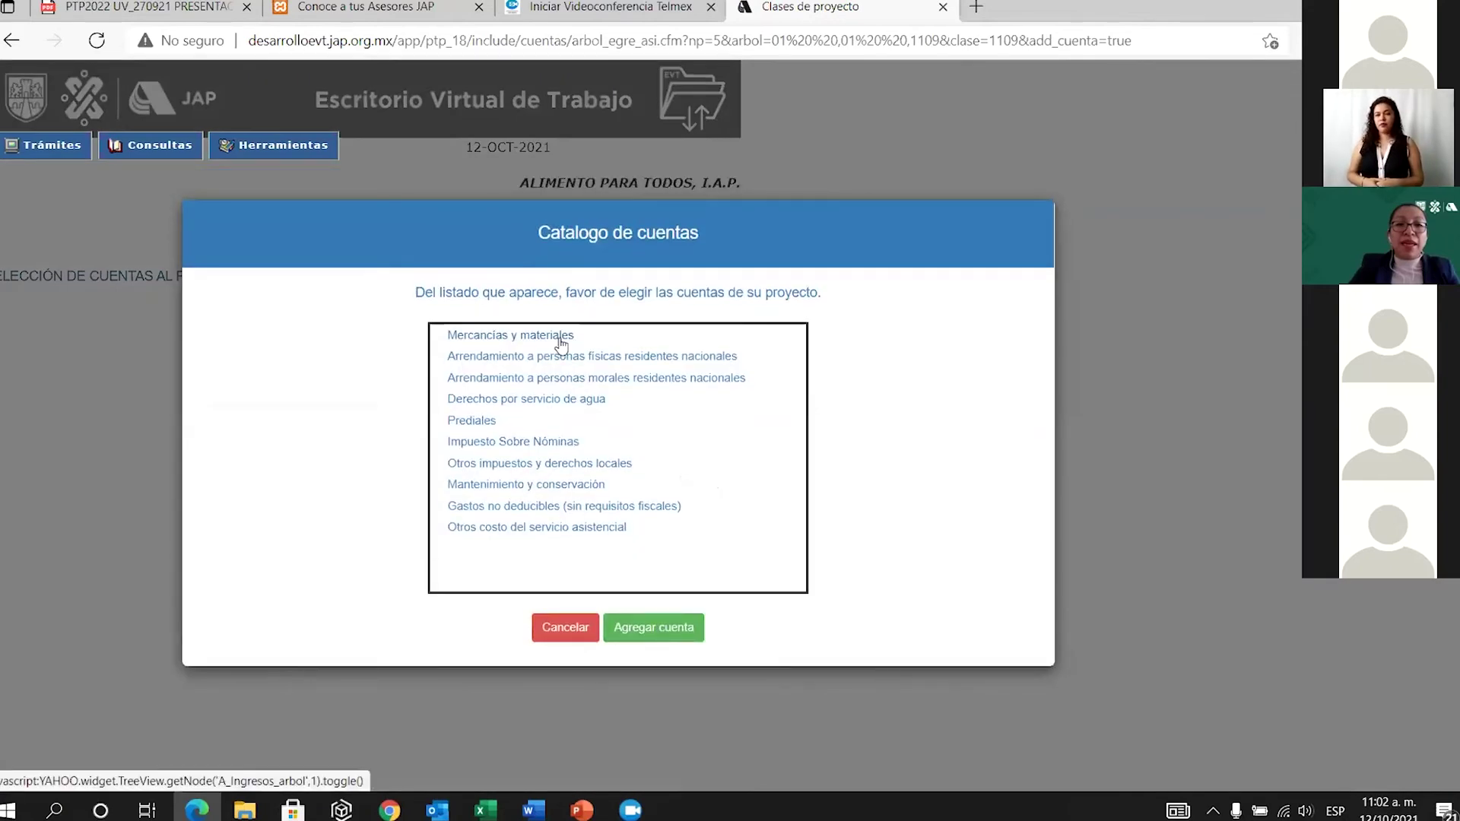
{"action": "left_click", "coordinate": [561, 344]}
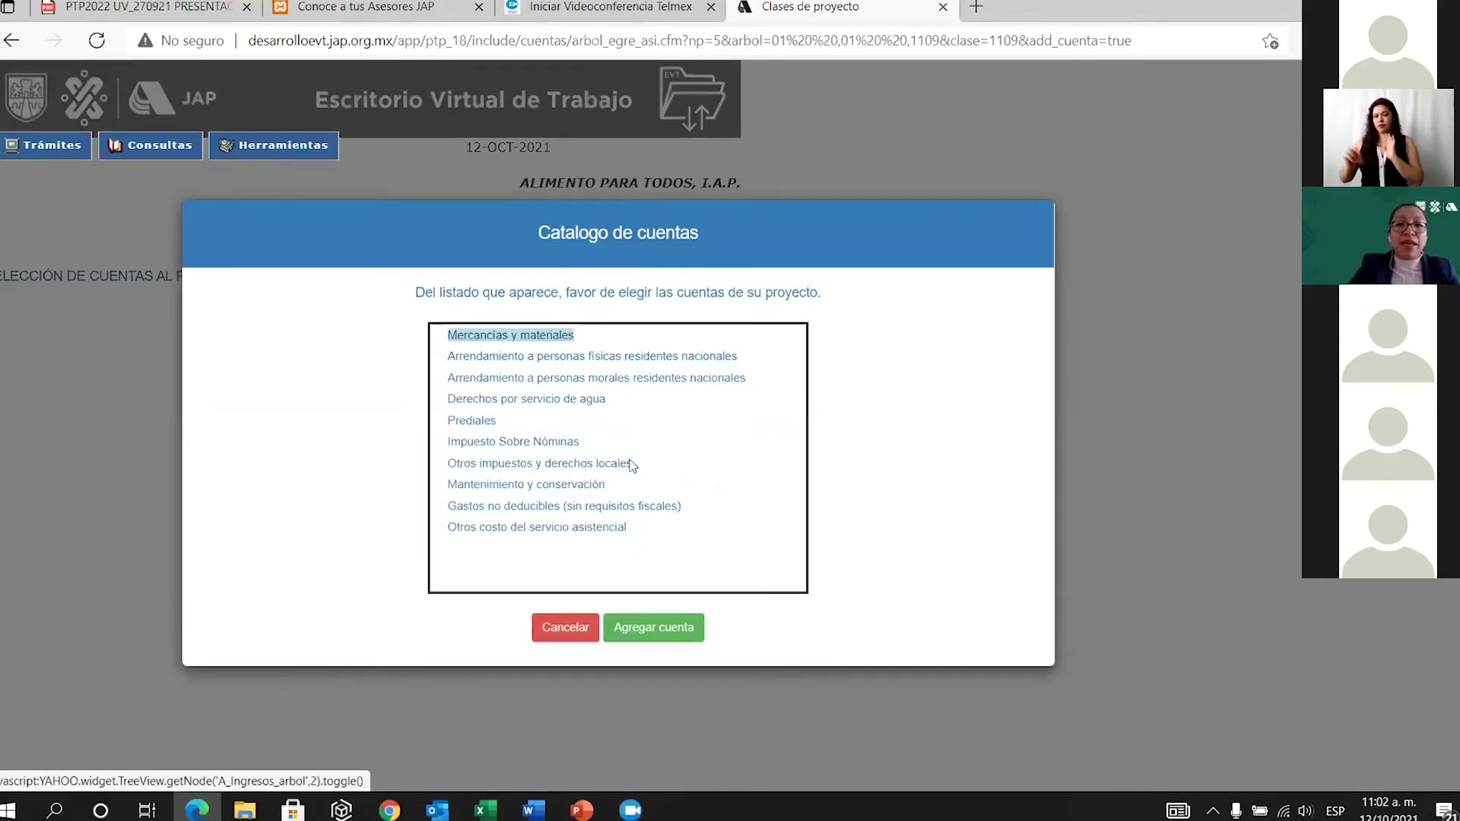
{"action": "left_click", "coordinate": [658, 628]}
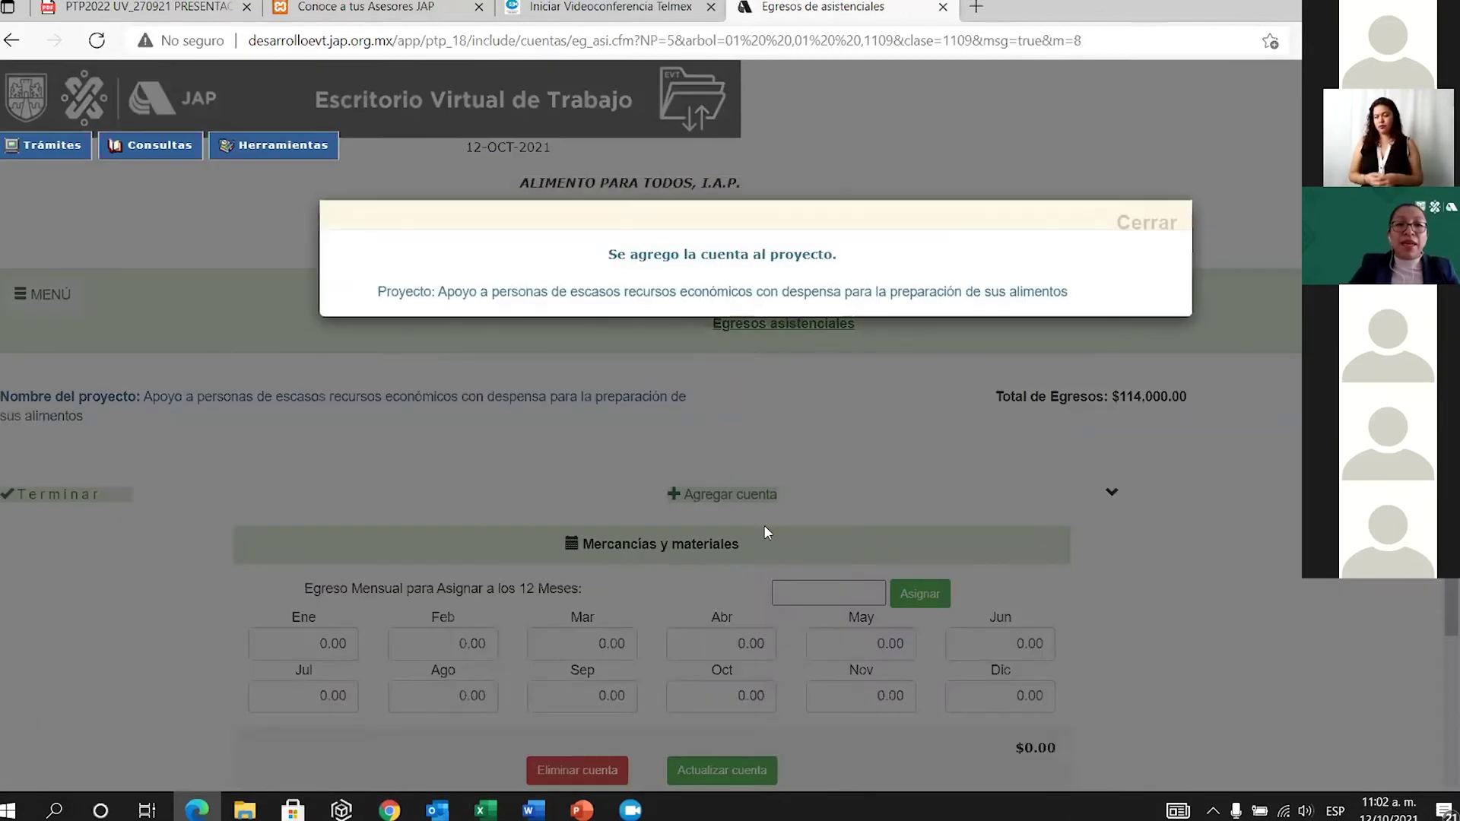
{"action": "left_click", "coordinate": [1141, 222]}
Assign 2000 to all twelve months and save, raising Total de Egresos to $138,000.
{"action": "left_click", "coordinate": [823, 588]}
{"action": "type", "text": "2"}
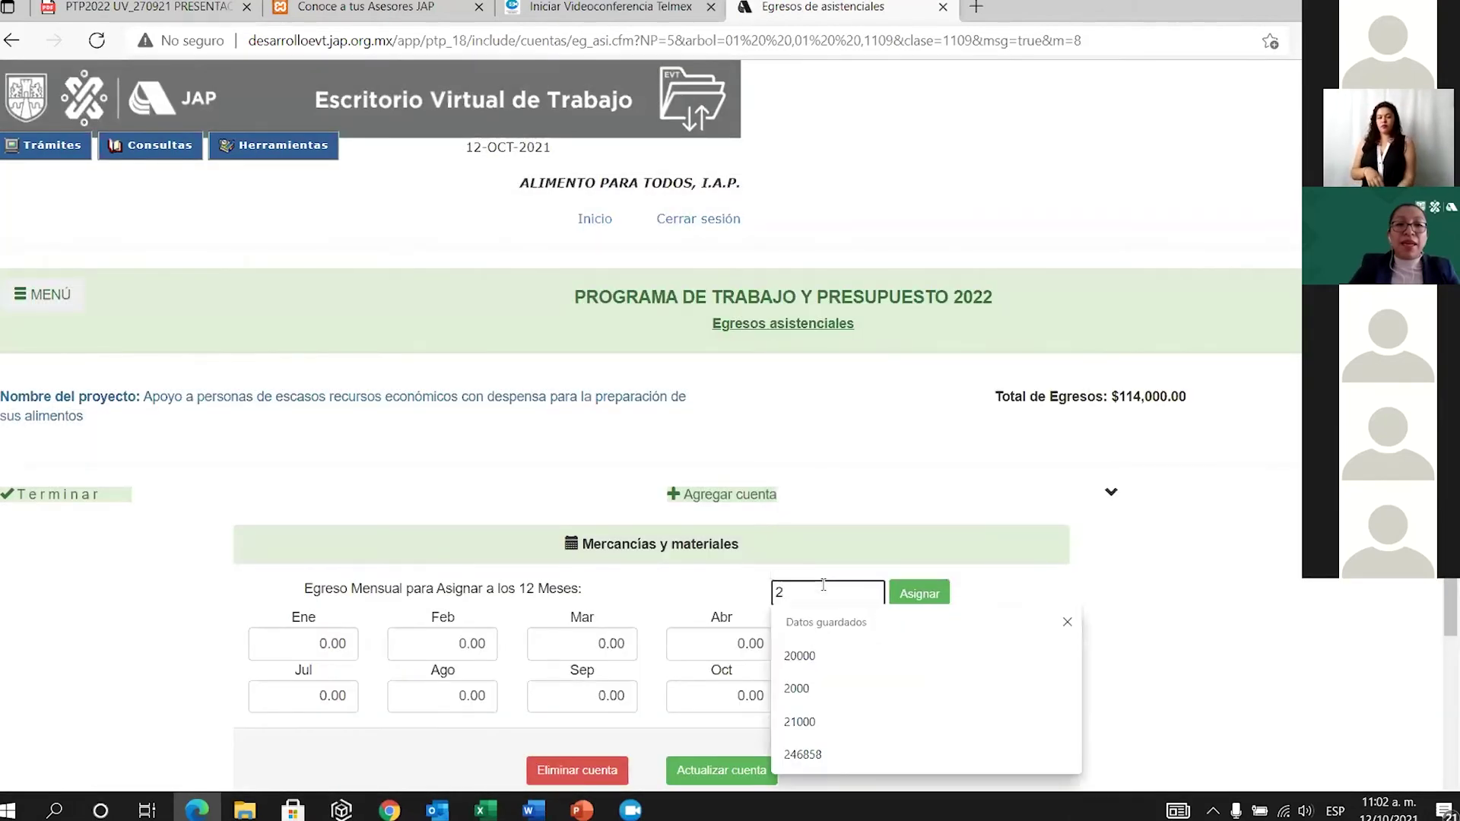
{"action": "type", "text": "000"}
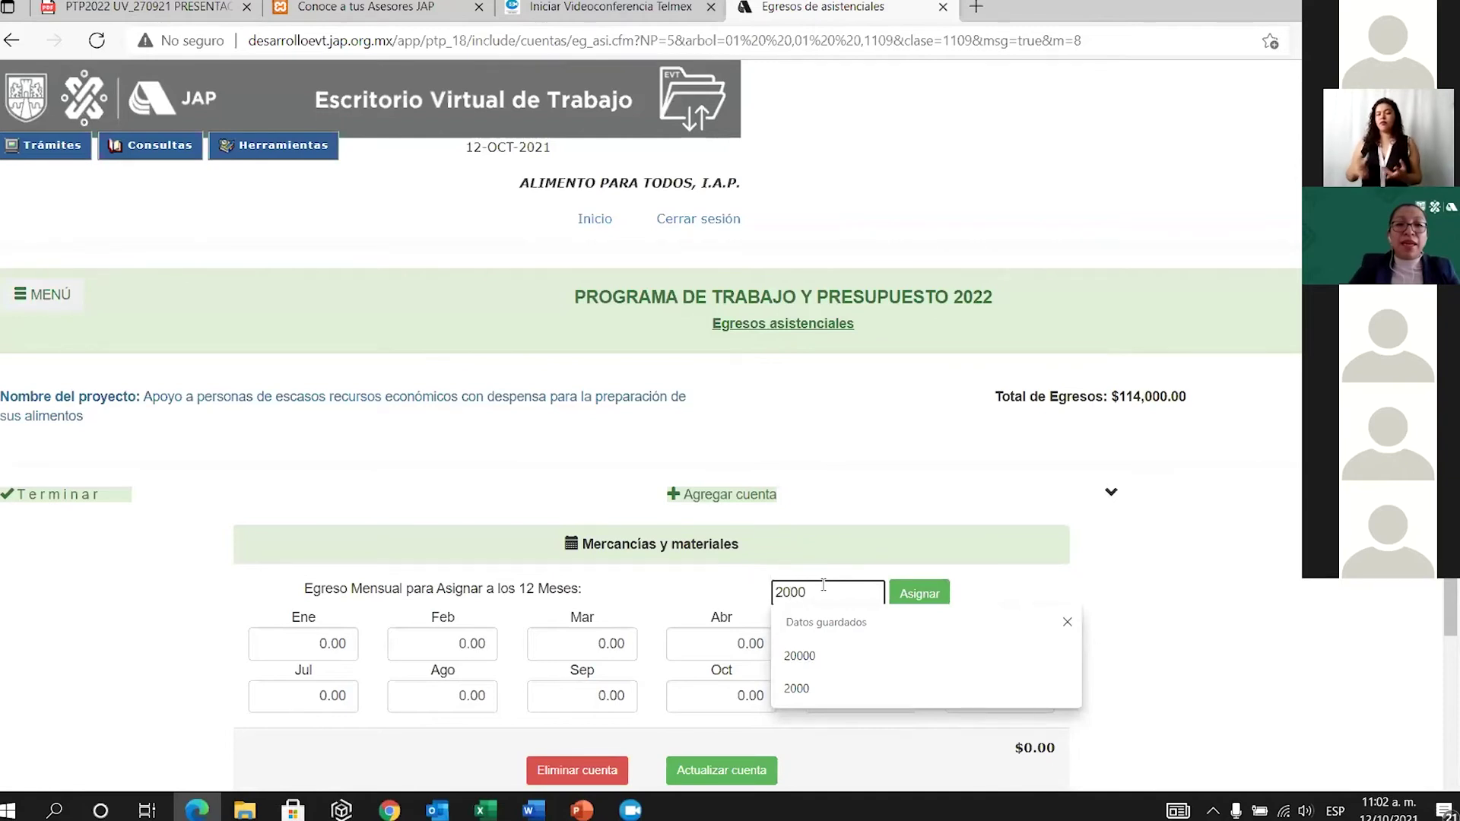
{"action": "left_click", "coordinate": [919, 593]}
{"action": "scroll", "coordinate": [919, 597], "scroll_direction": "down", "scroll_amount": 2}
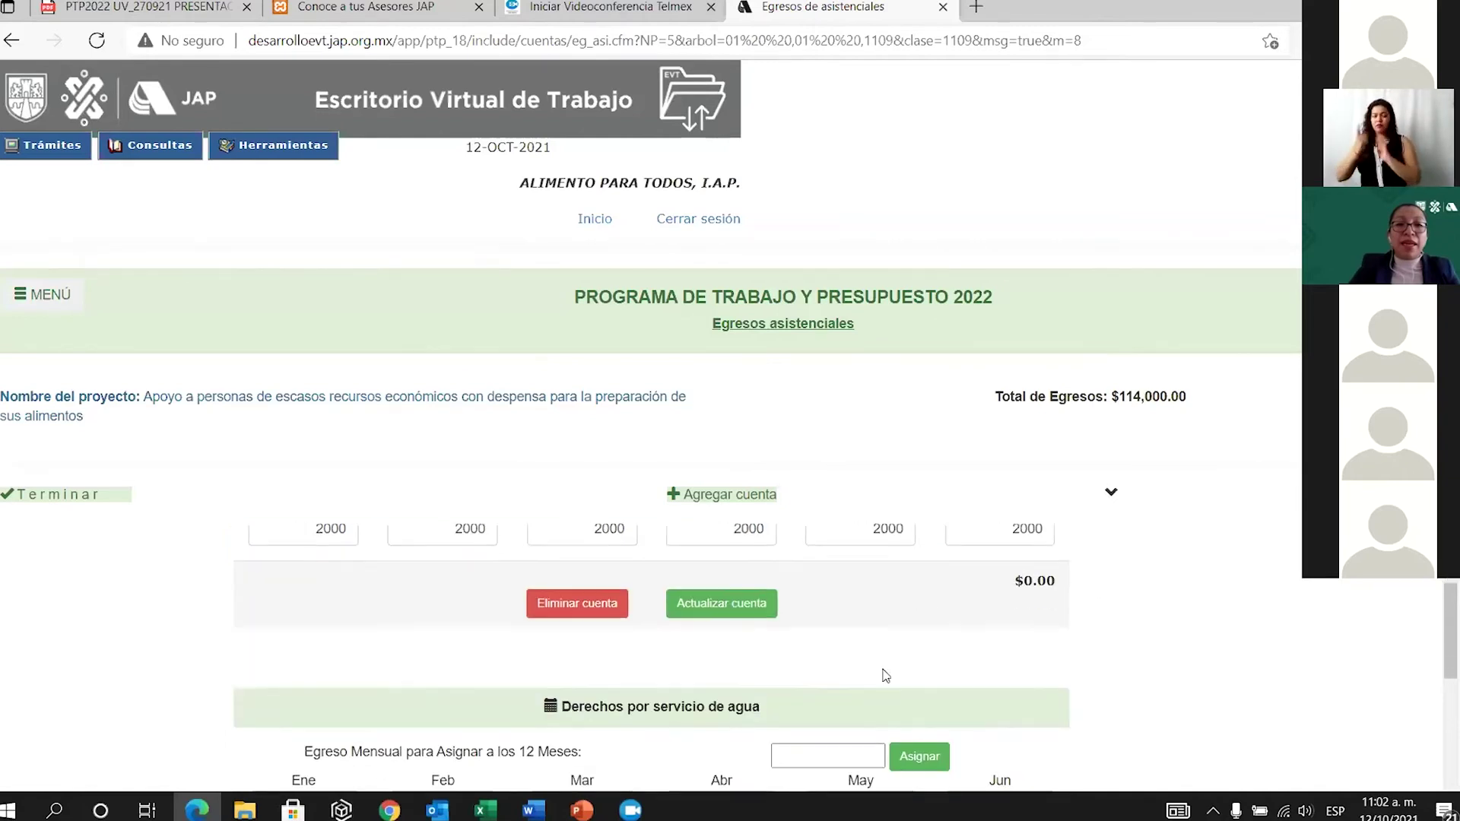
{"action": "left_click", "coordinate": [739, 606]}
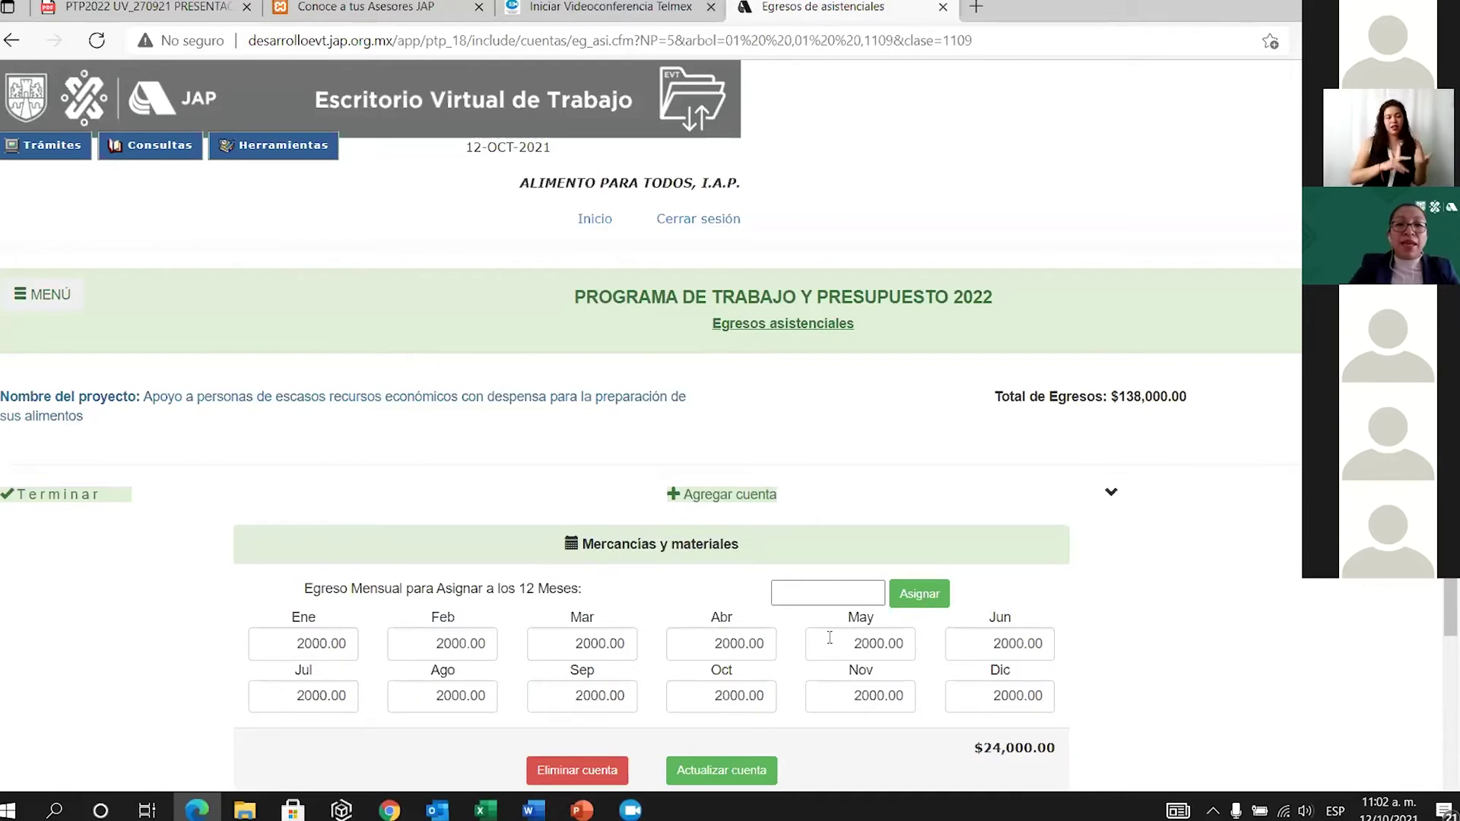
{"action": "scroll", "coordinate": [885, 676], "scroll_direction": "down", "scroll_amount": 3}
{"action": "scroll", "coordinate": [859, 678], "scroll_direction": "down", "scroll_amount": 6}
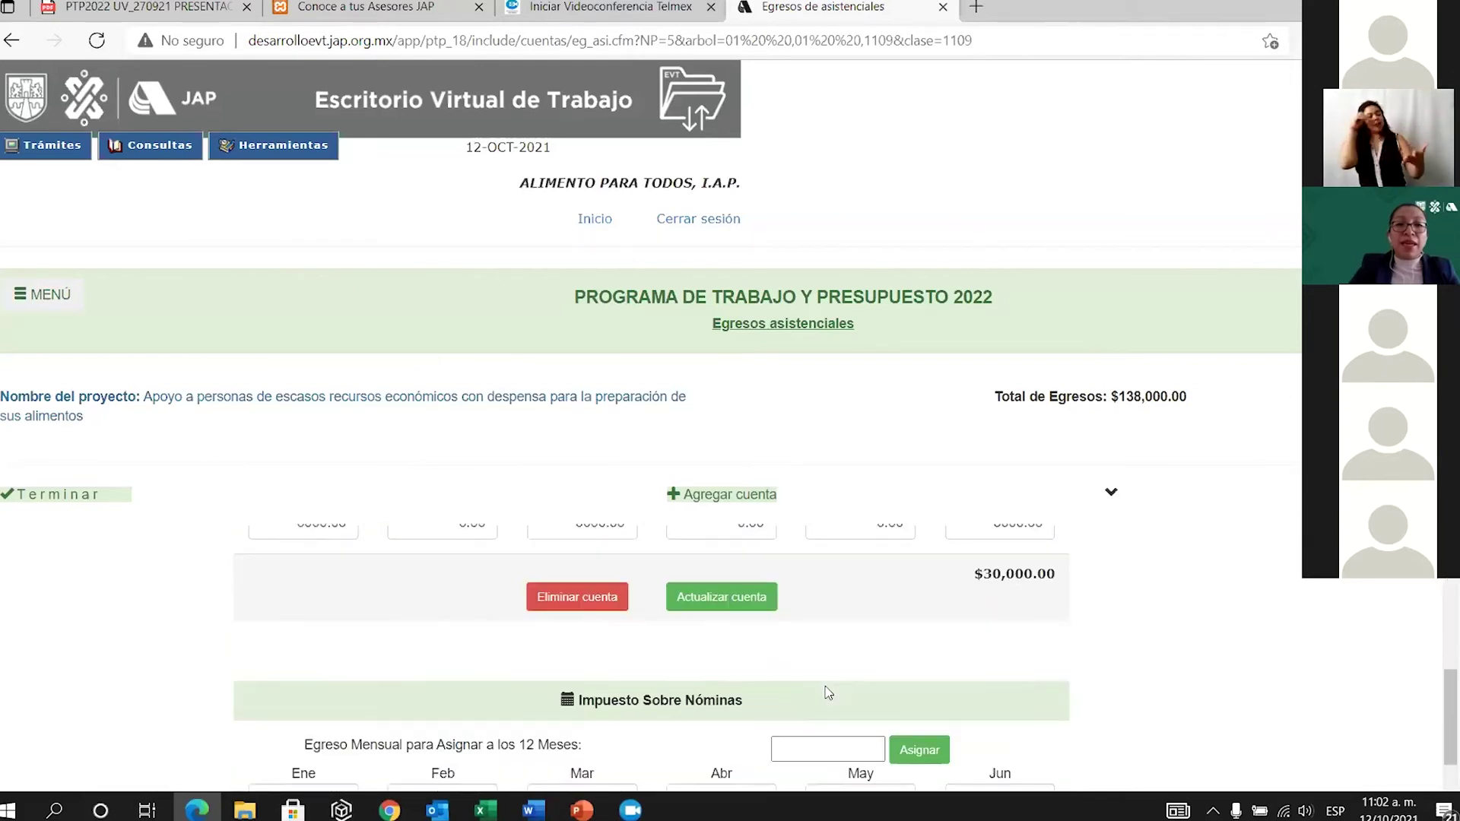
{"action": "scroll", "coordinate": [828, 692], "scroll_direction": "down", "scroll_amount": 3}
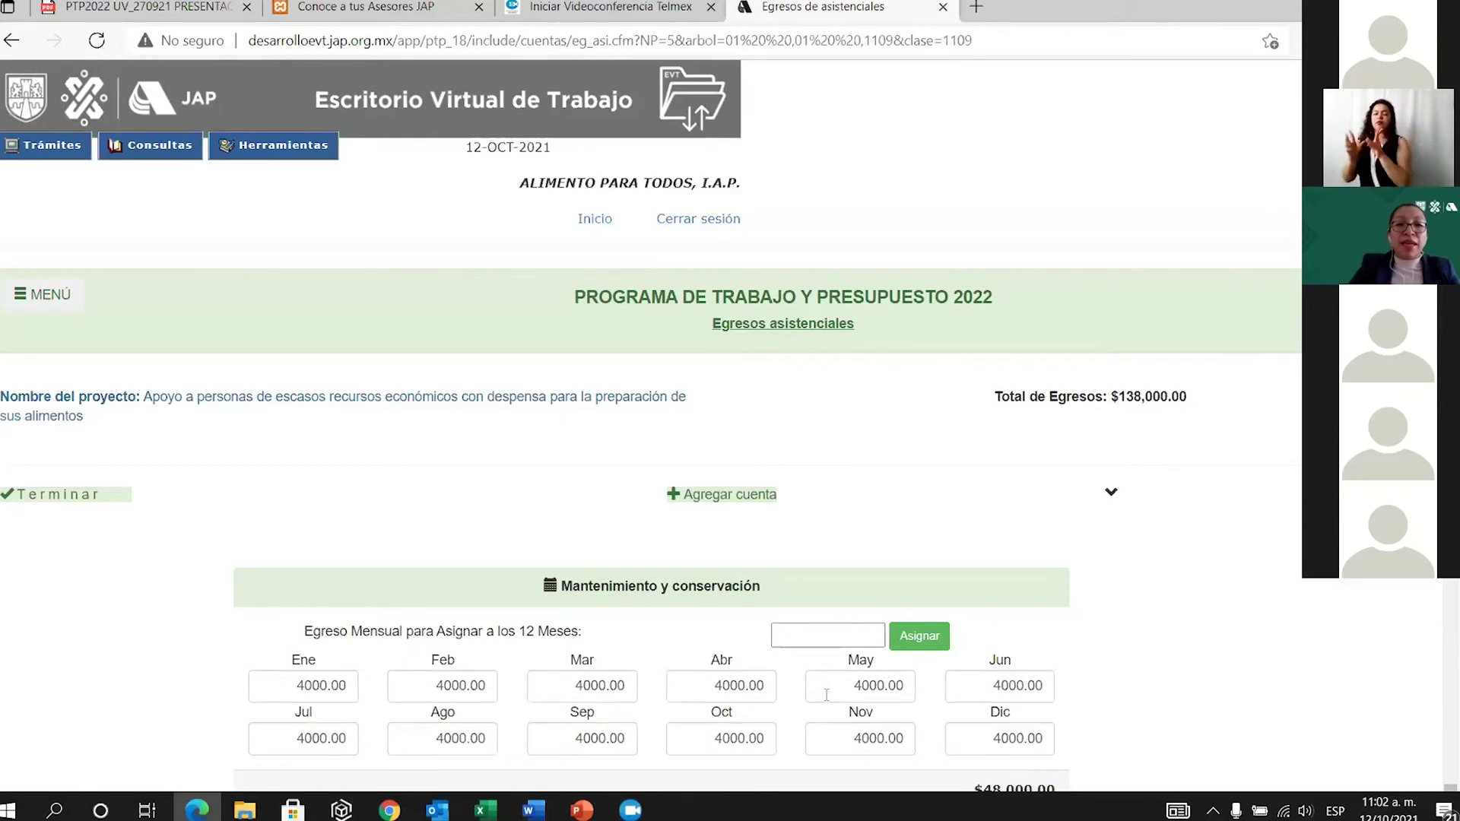
Add the Otros impuestos y derechos locales account from the account catalogue.
{"action": "left_click", "coordinate": [731, 498]}
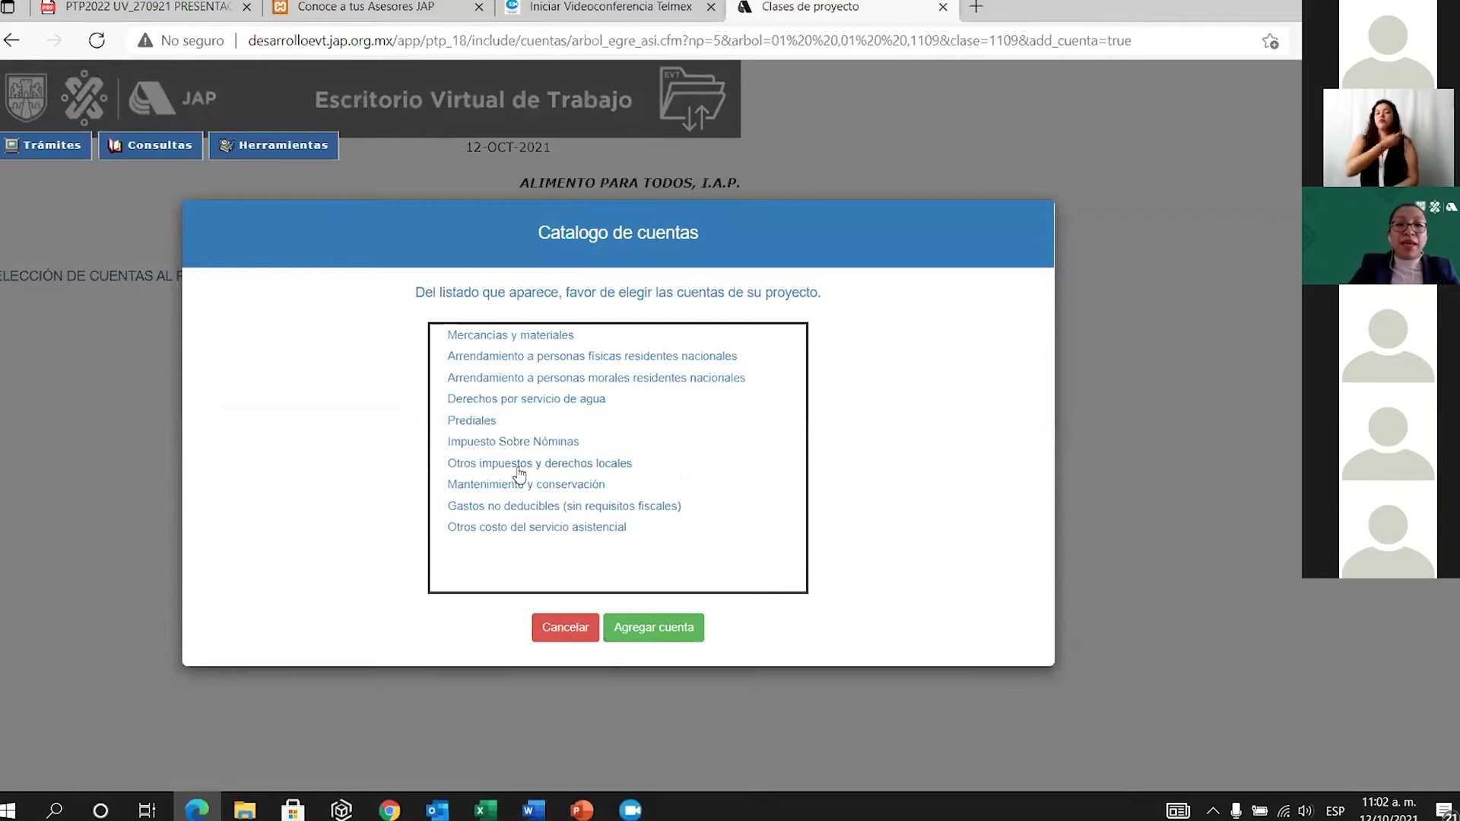
{"action": "left_click", "coordinate": [518, 468]}
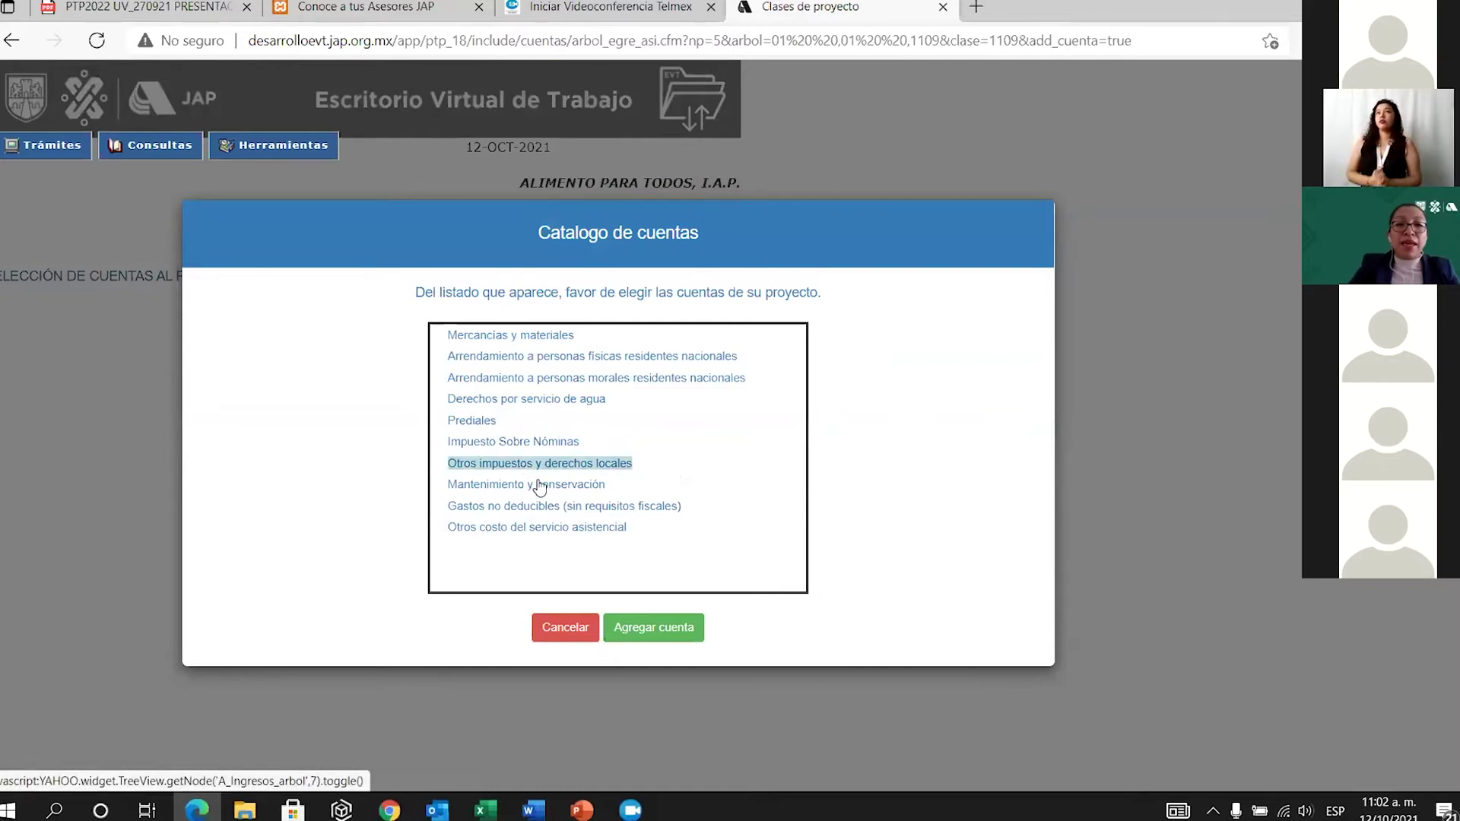
{"action": "left_click", "coordinate": [653, 627]}
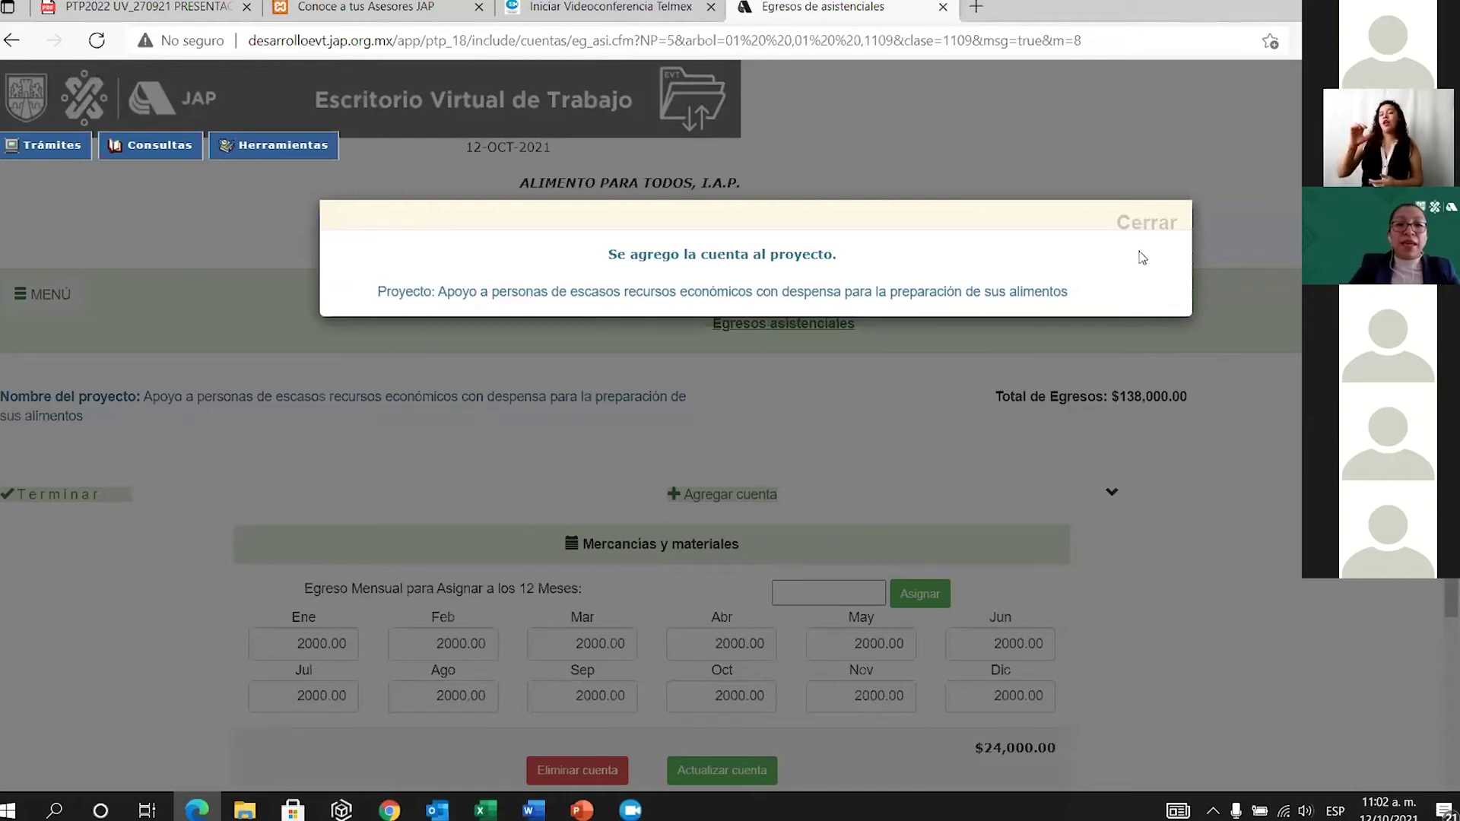
{"action": "left_click", "coordinate": [1177, 227]}
Set April to 3000 and save, bringing Total de Egresos to $141,000.
{"action": "scroll", "coordinate": [791, 533], "scroll_direction": "down", "scroll_amount": 8}
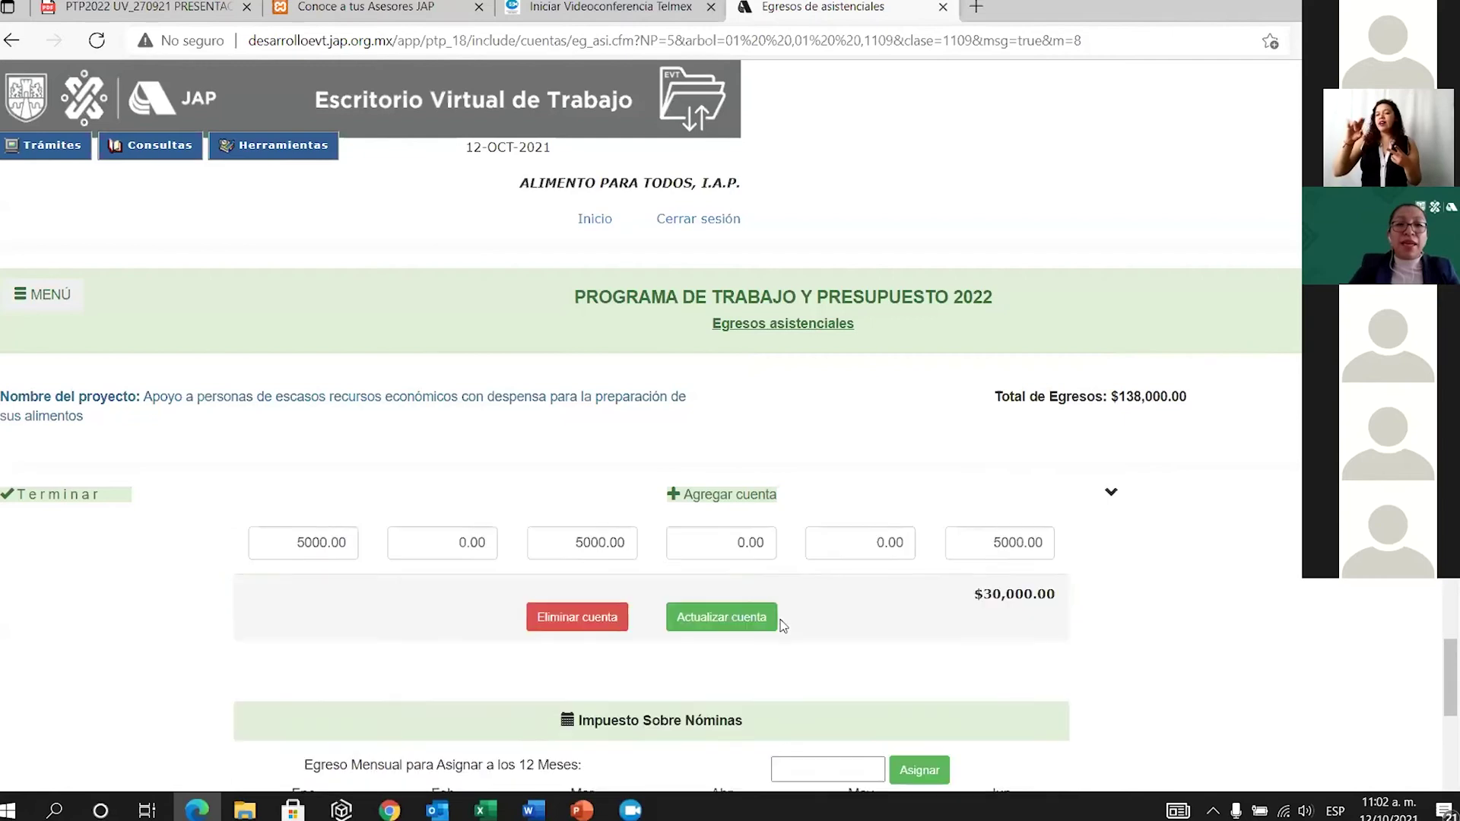
{"action": "scroll", "coordinate": [788, 656], "scroll_direction": "down", "scroll_amount": 5}
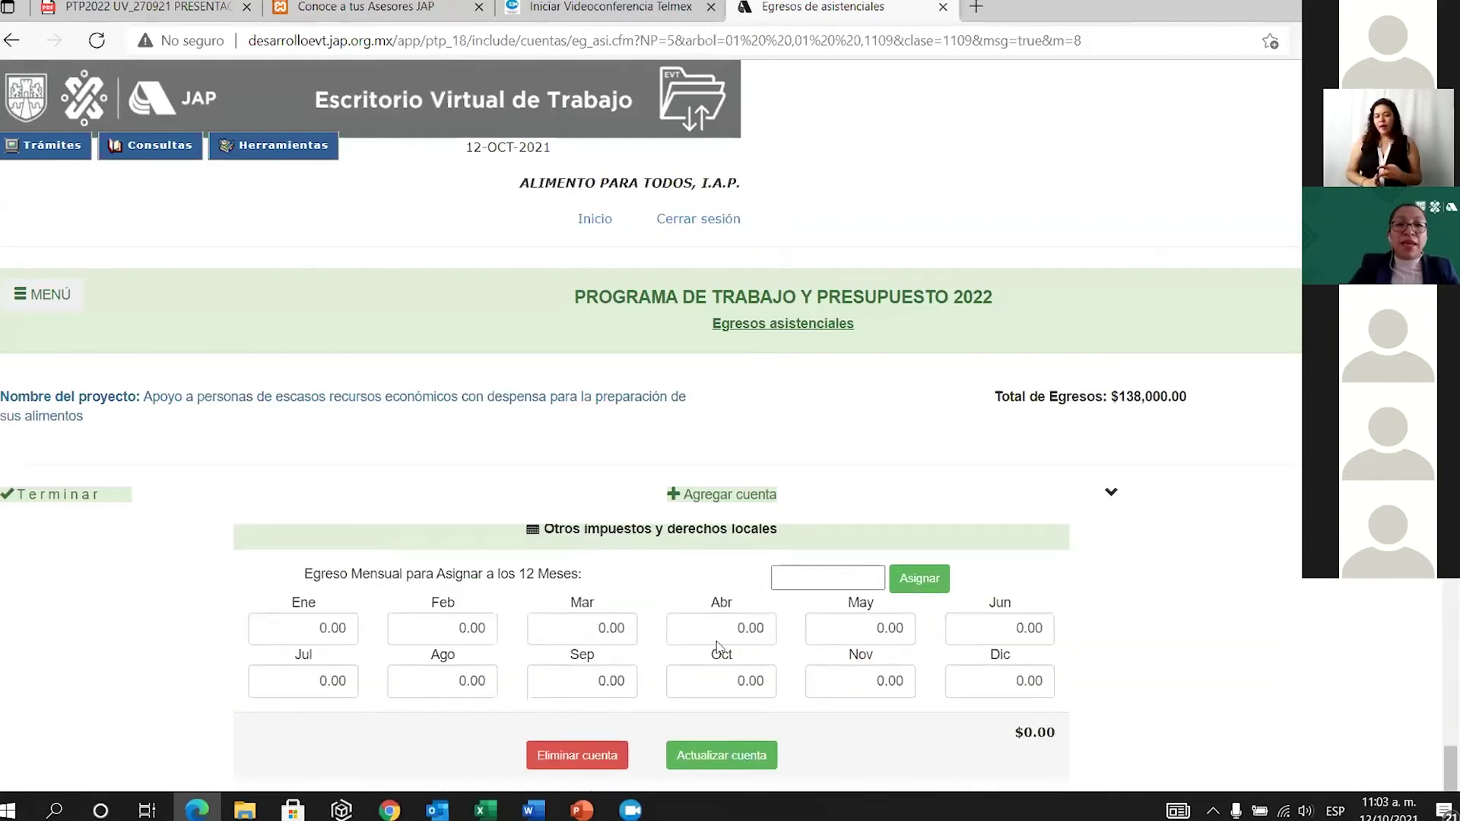
{"action": "left_click_drag", "start_coordinate": [728, 629], "coordinate": [795, 609]}
{"action": "key", "text": "BackSpace"}
{"action": "type", "text": "3000"}
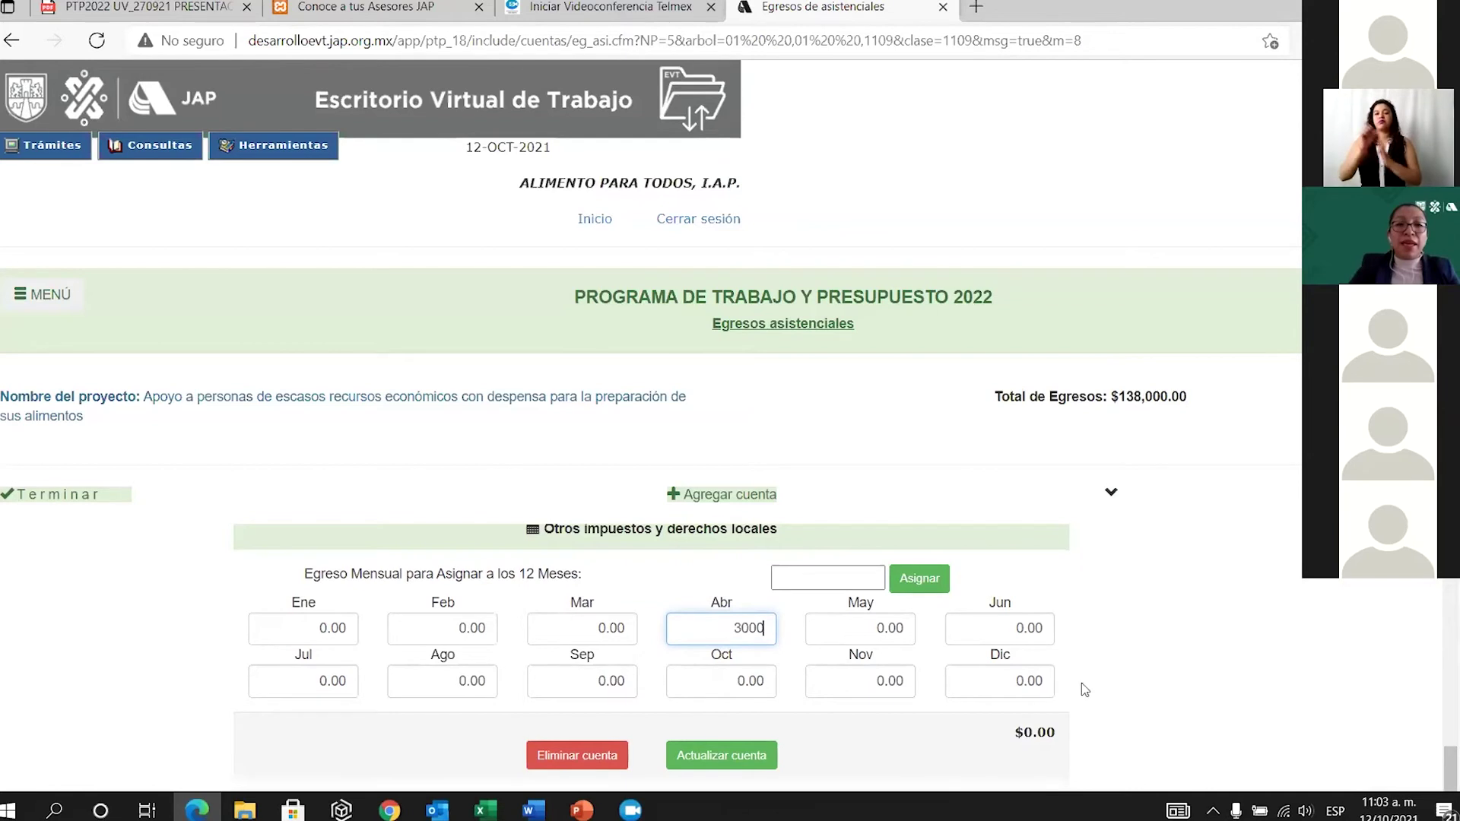
{"action": "left_click", "coordinate": [746, 764]}
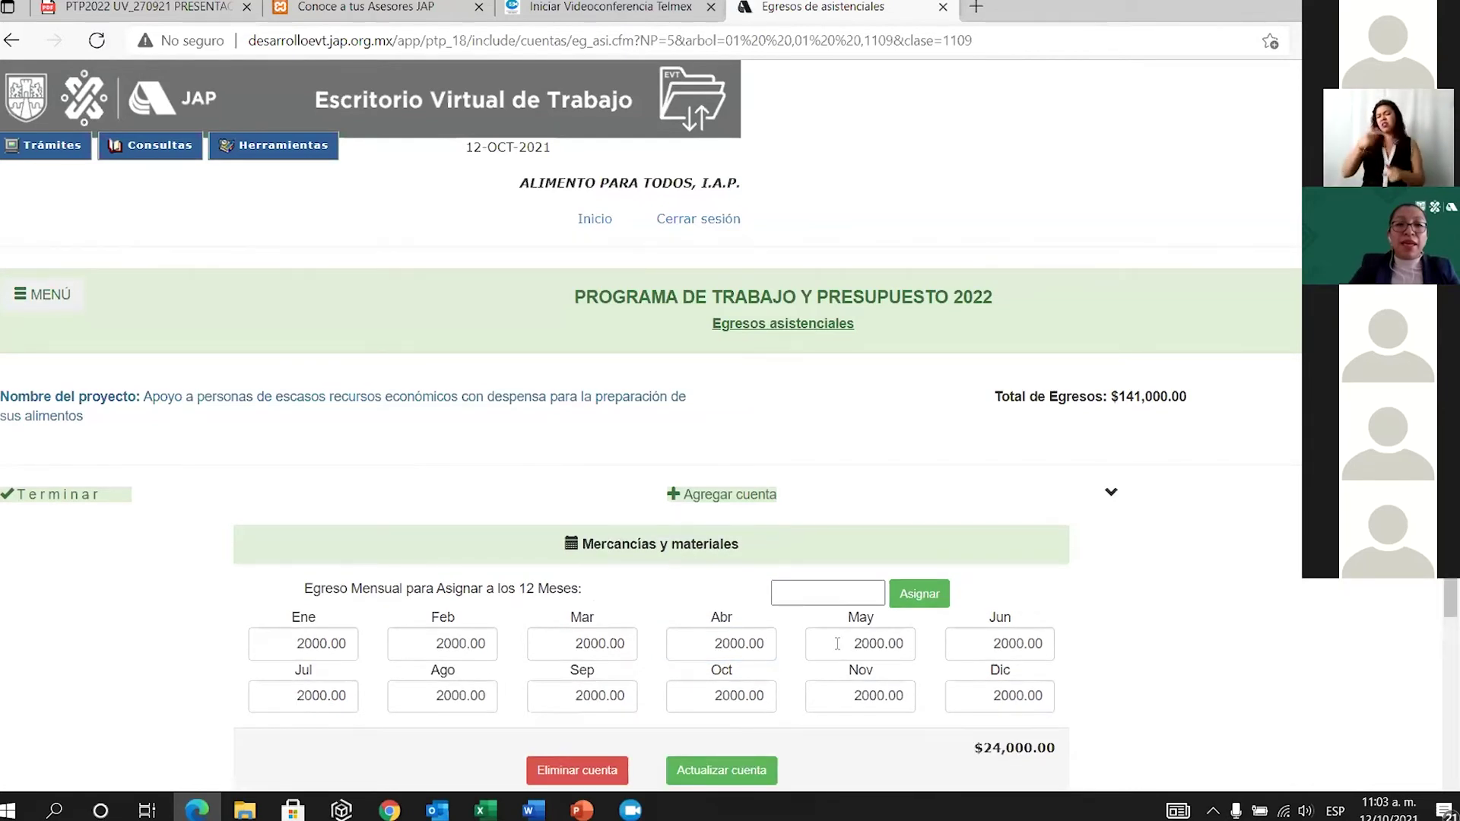
{"action": "scroll", "coordinate": [736, 600], "scroll_direction": "down", "scroll_amount": 5}
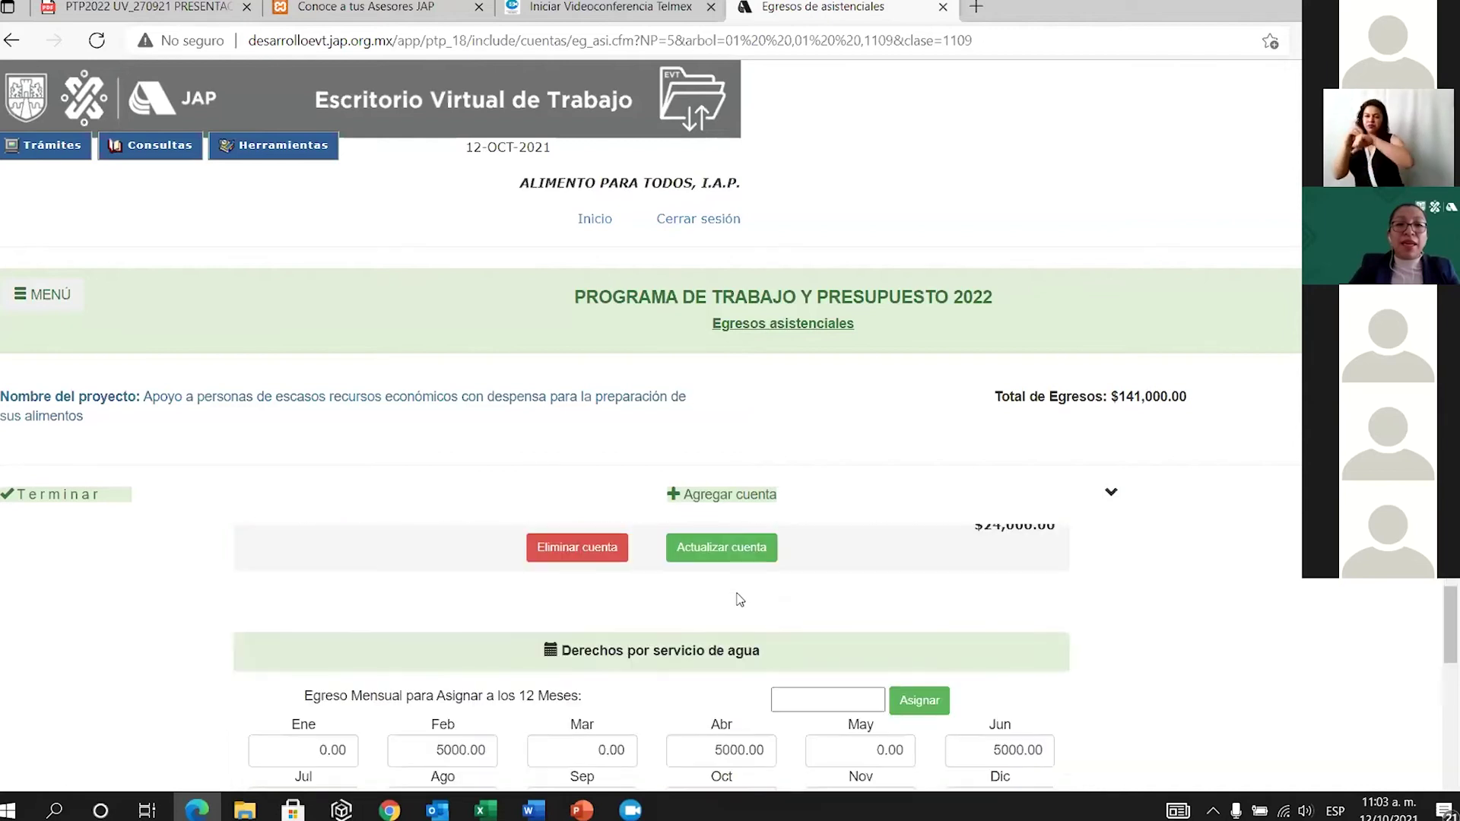
{"action": "scroll", "coordinate": [741, 601], "scroll_direction": "down", "scroll_amount": 3}
{"action": "scroll", "coordinate": [742, 600], "scroll_direction": "up", "scroll_amount": 4}
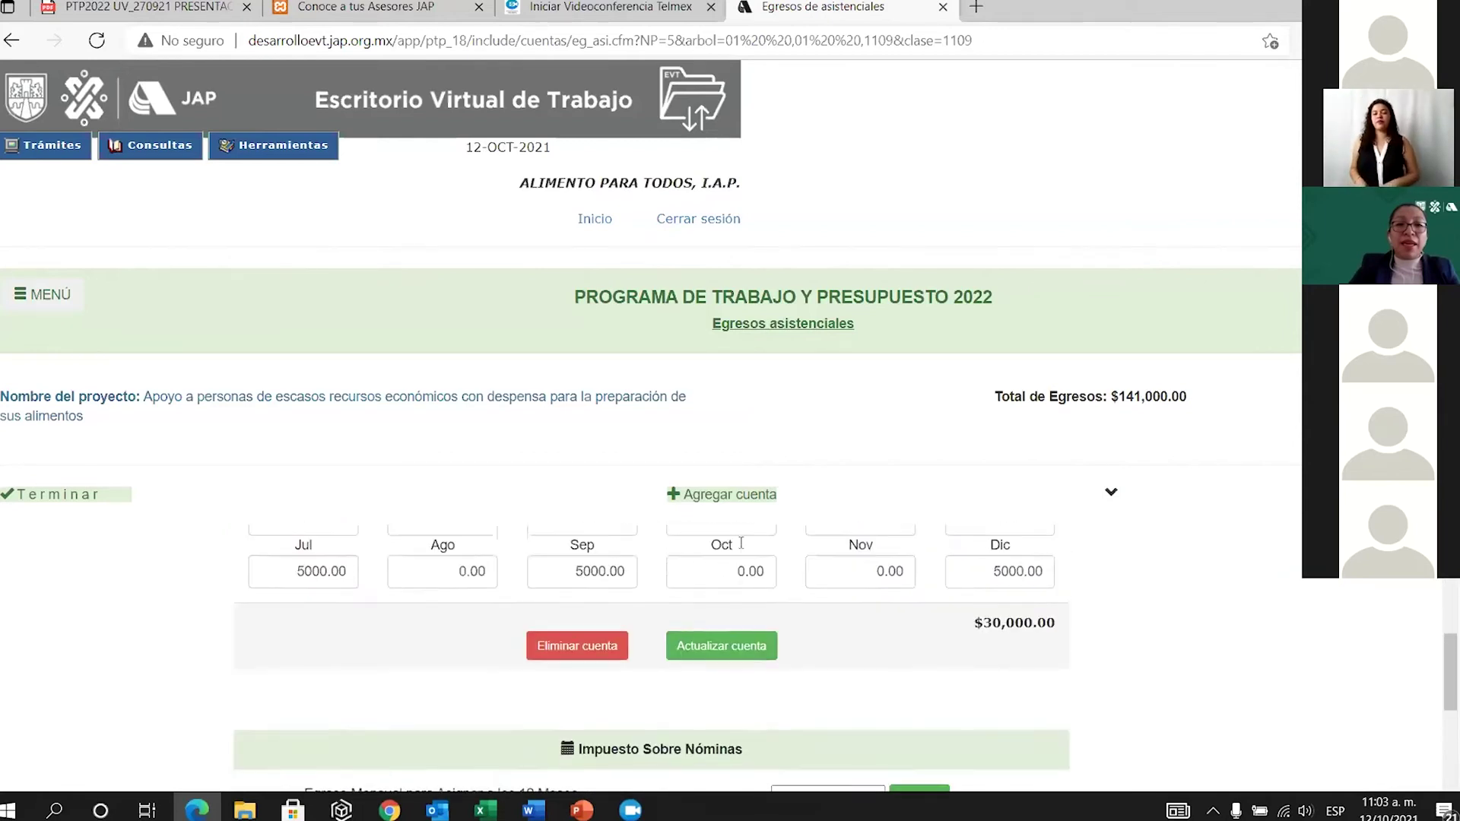
Add the Otros costo del servicio asistencial account from the account catalogue.
{"action": "left_click", "coordinate": [736, 496]}
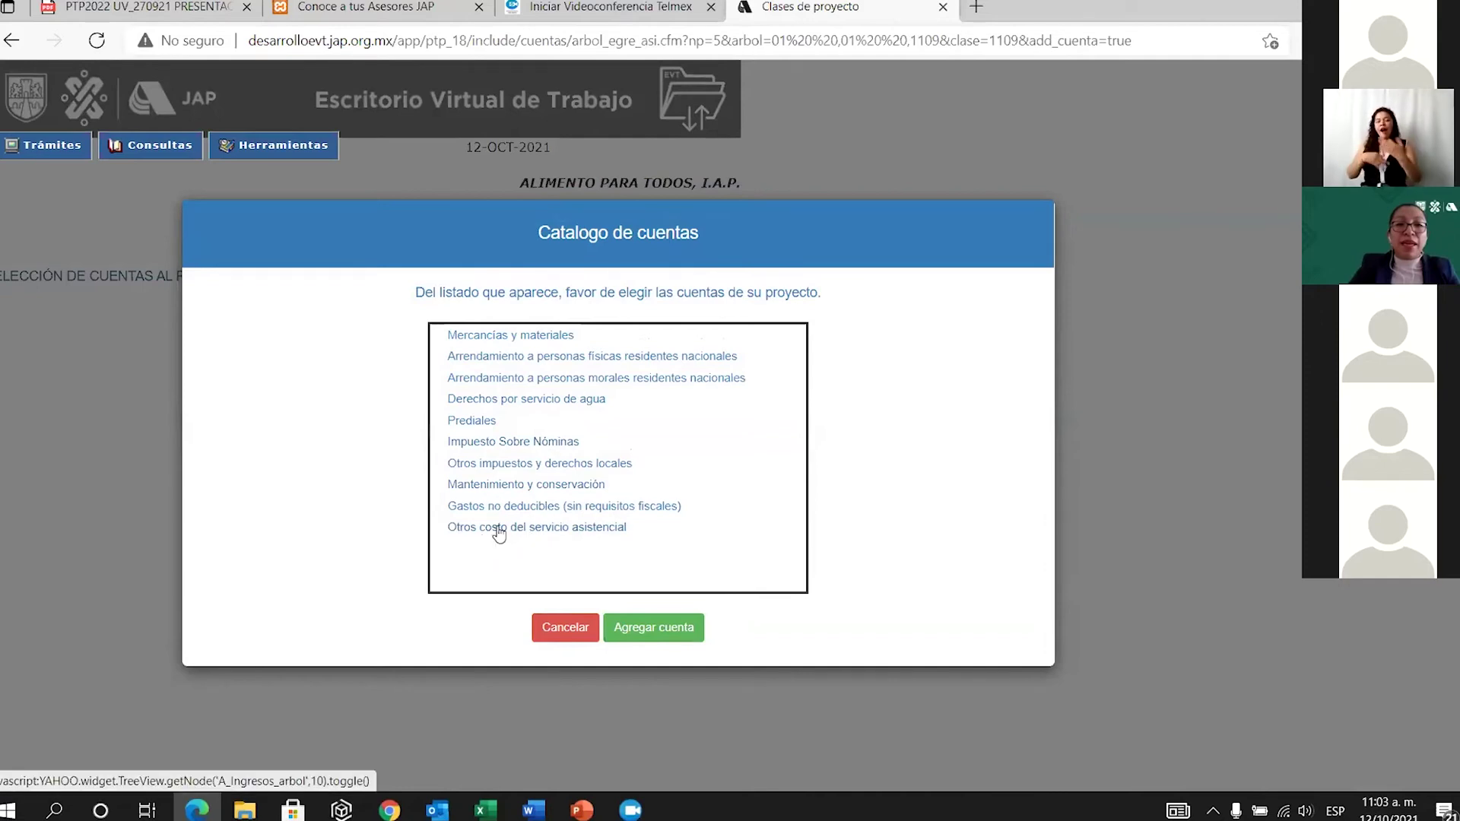
{"action": "left_click", "coordinate": [498, 533]}
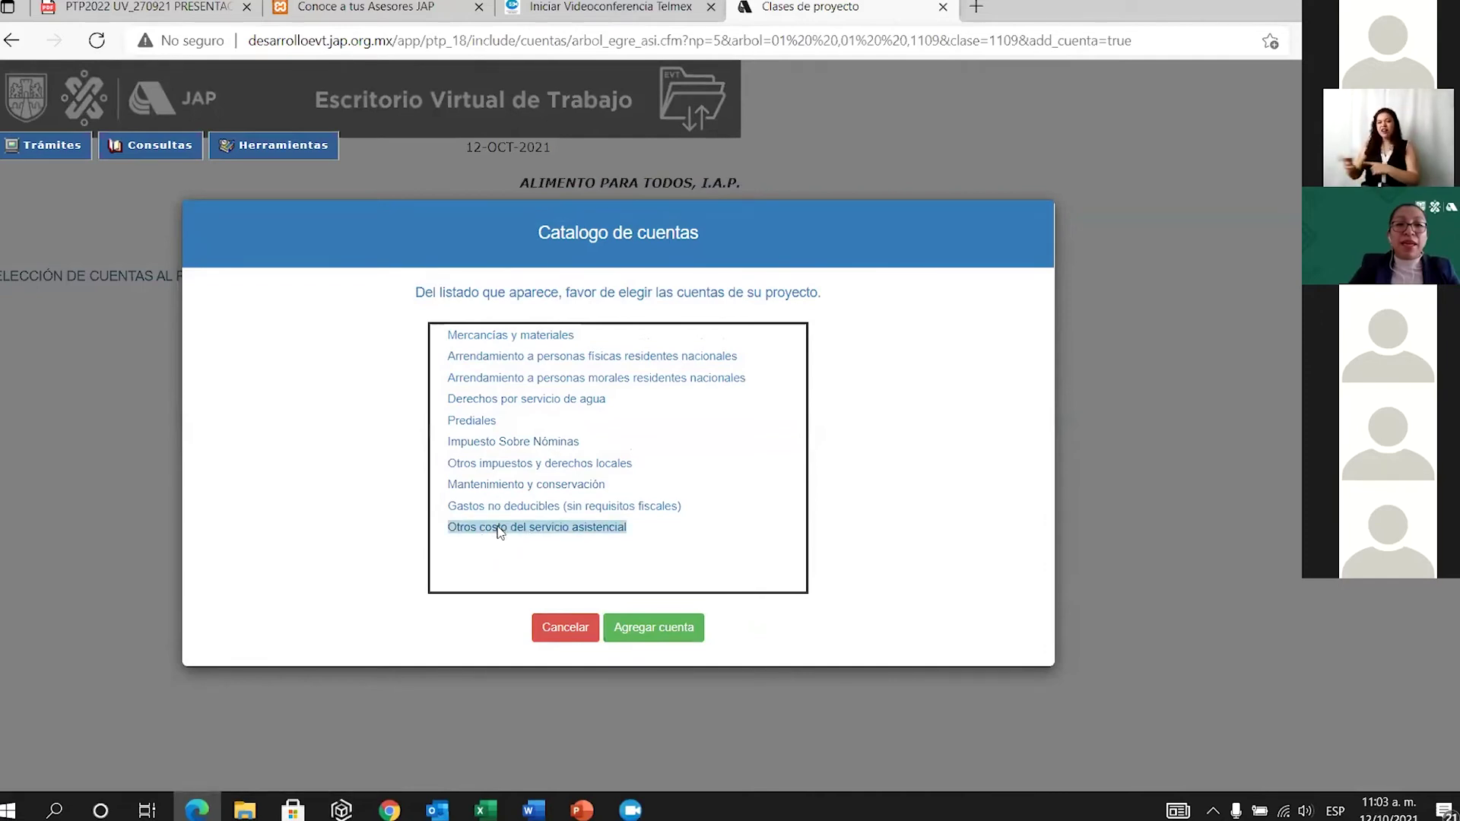
{"action": "left_click", "coordinate": [673, 631]}
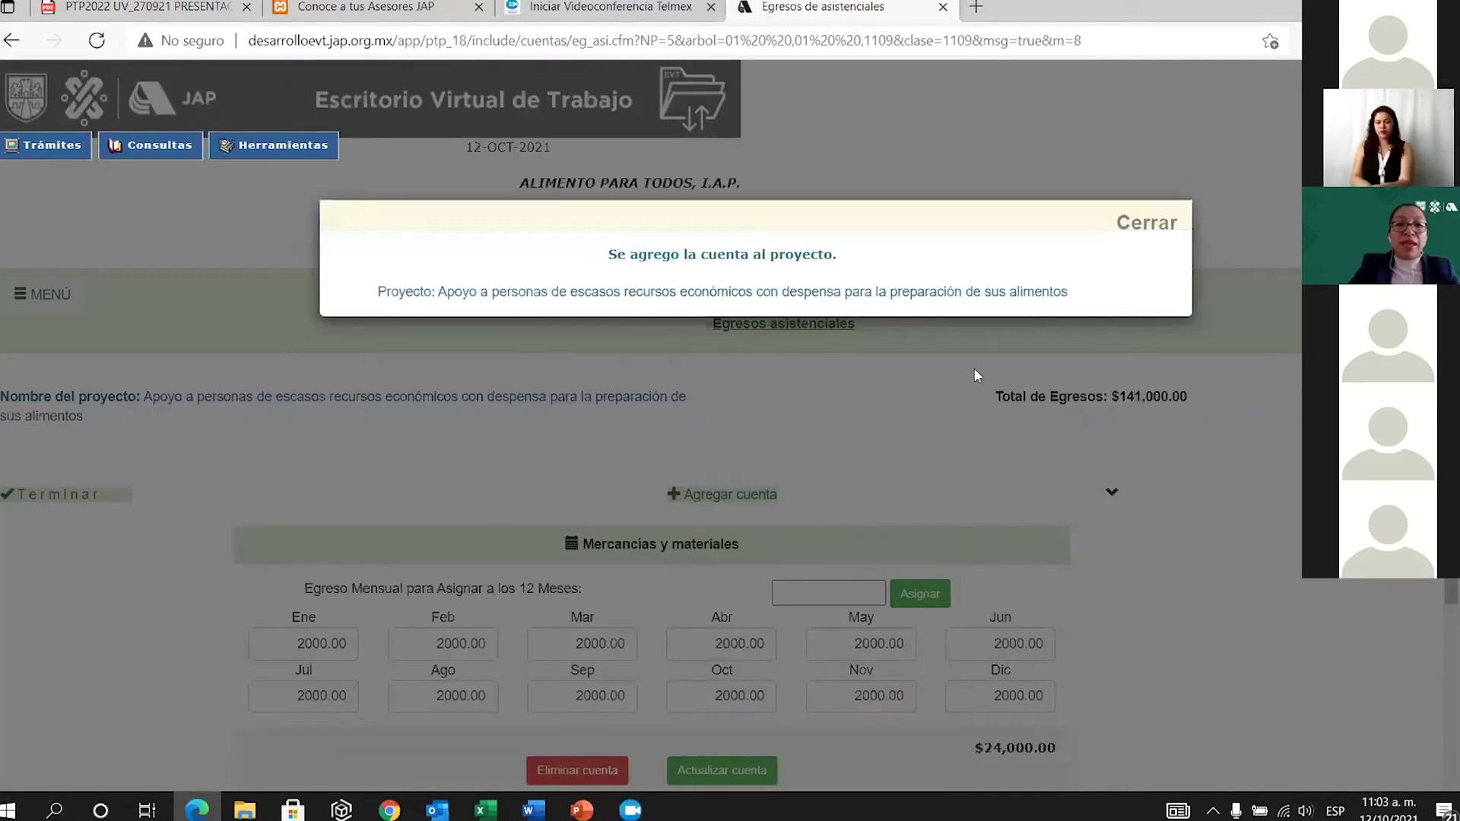
{"action": "left_click", "coordinate": [1143, 230]}
Assign 21000 to every month, save, and finish back at the projects menu.
{"action": "scroll", "coordinate": [791, 631], "scroll_direction": "down", "scroll_amount": 10}
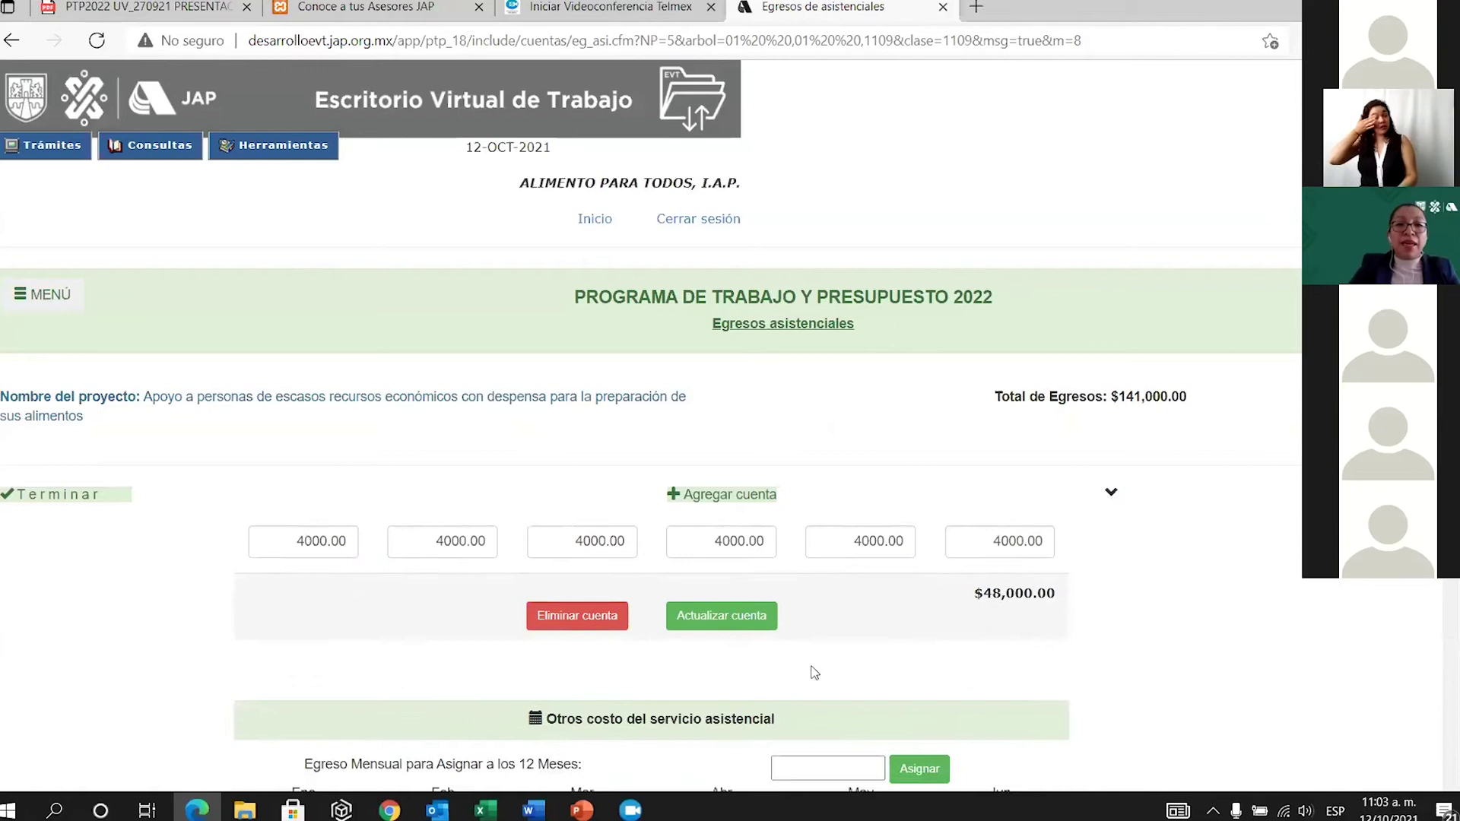
{"action": "scroll", "coordinate": [814, 673], "scroll_direction": "down", "scroll_amount": 2}
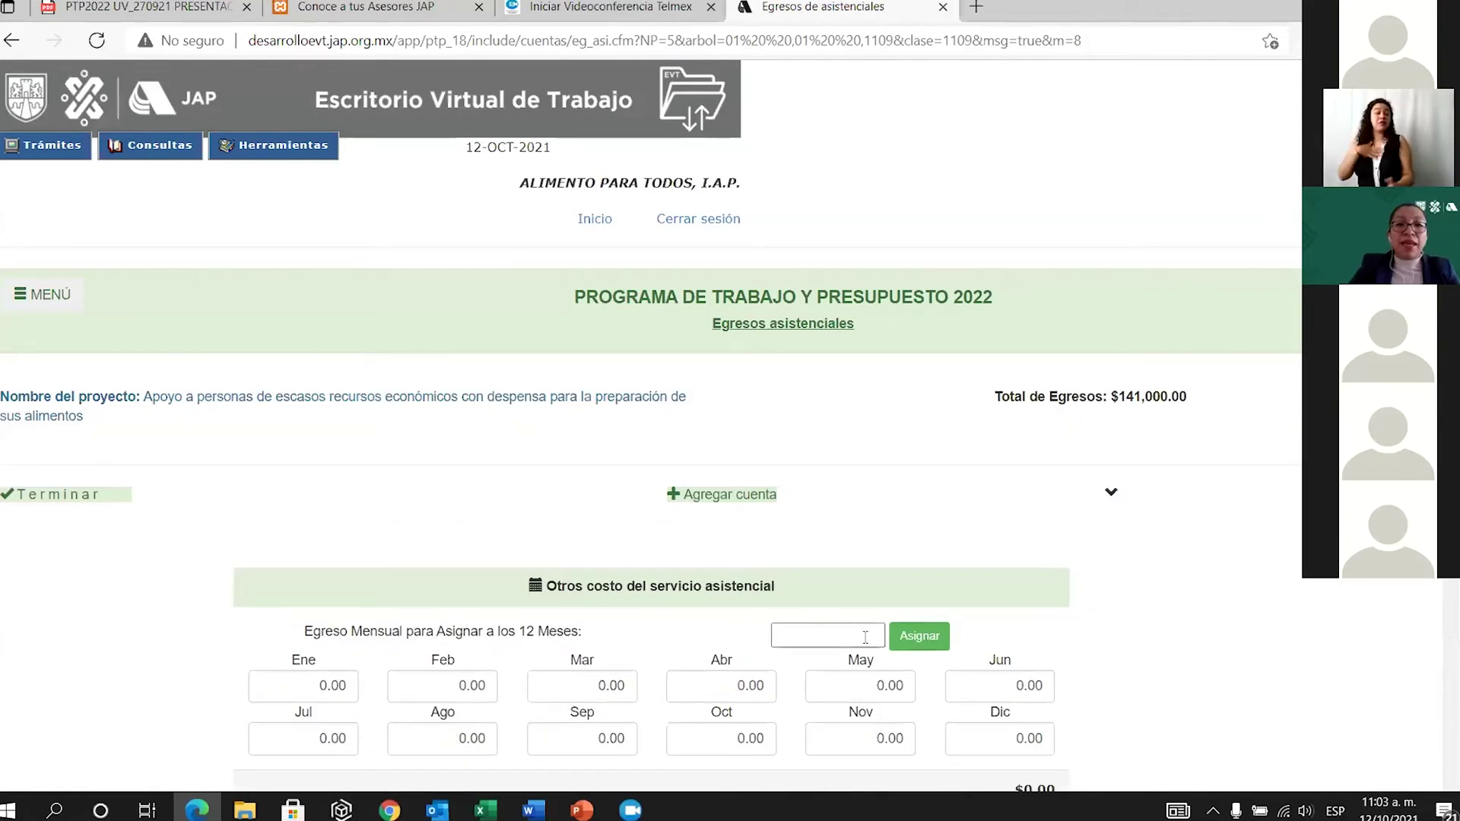
{"action": "left_click", "coordinate": [823, 628]}
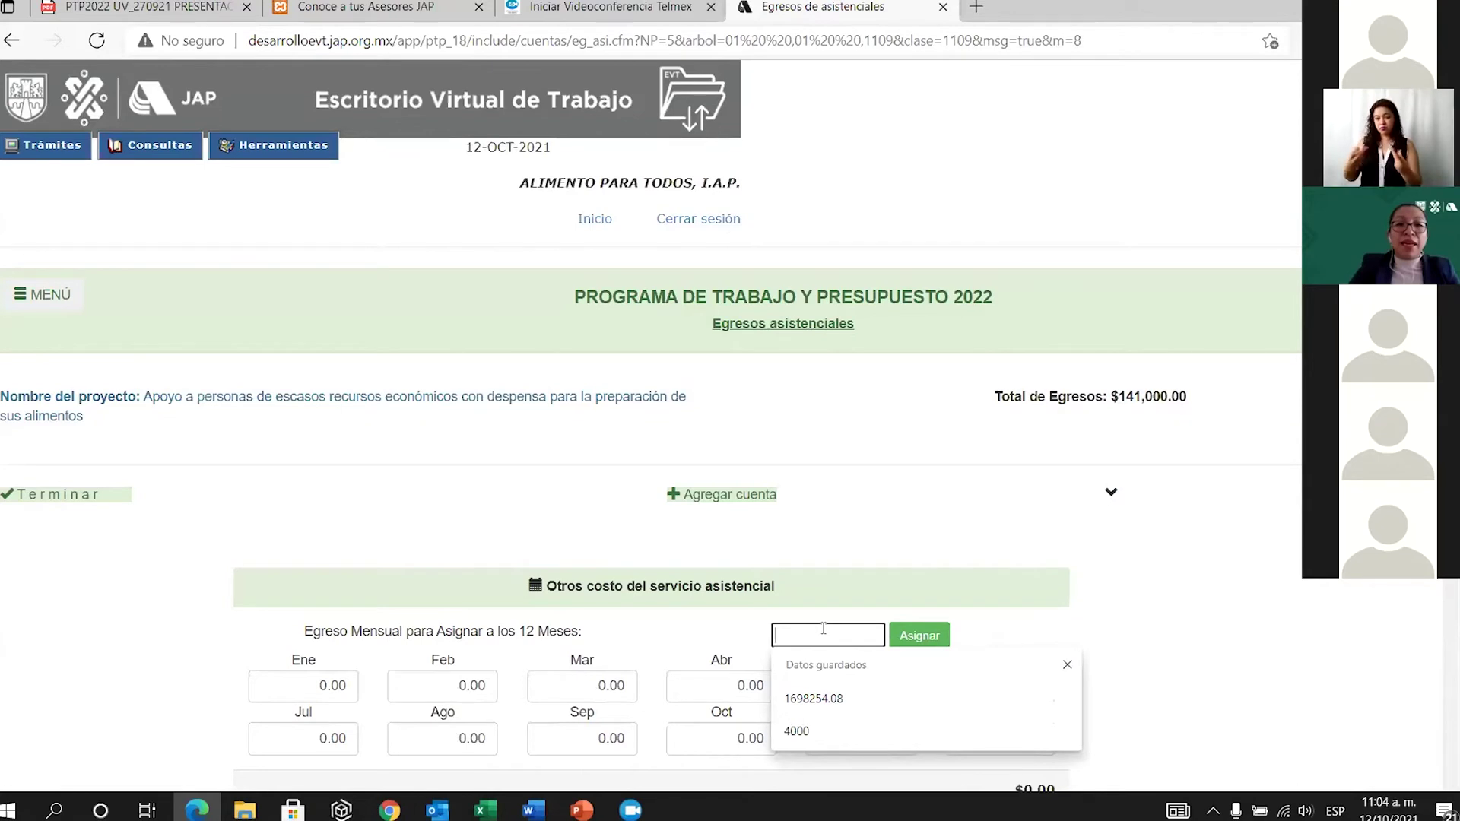
{"action": "type", "text": "210000"}
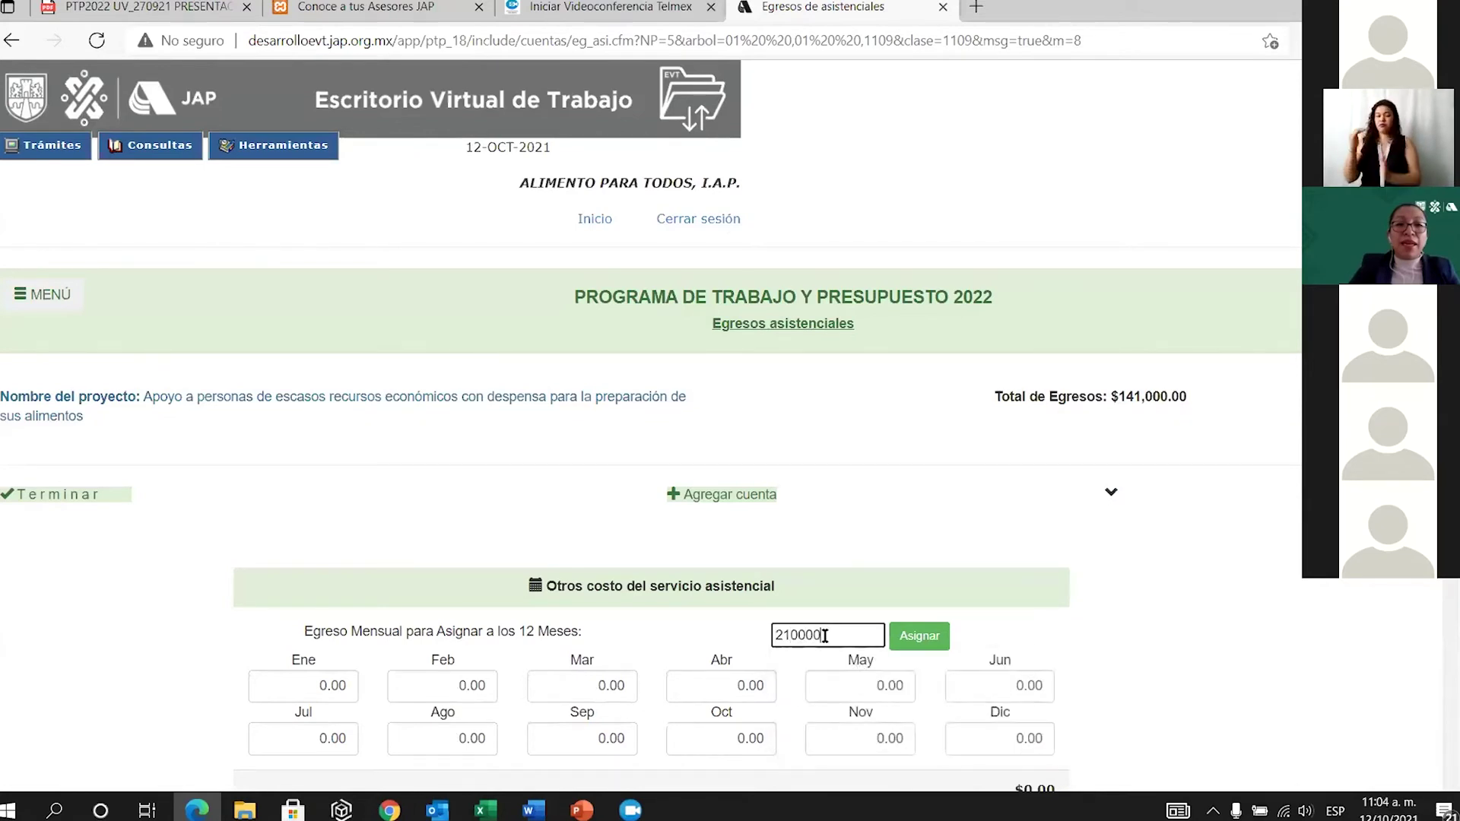
{"action": "left_click", "coordinate": [916, 642]}
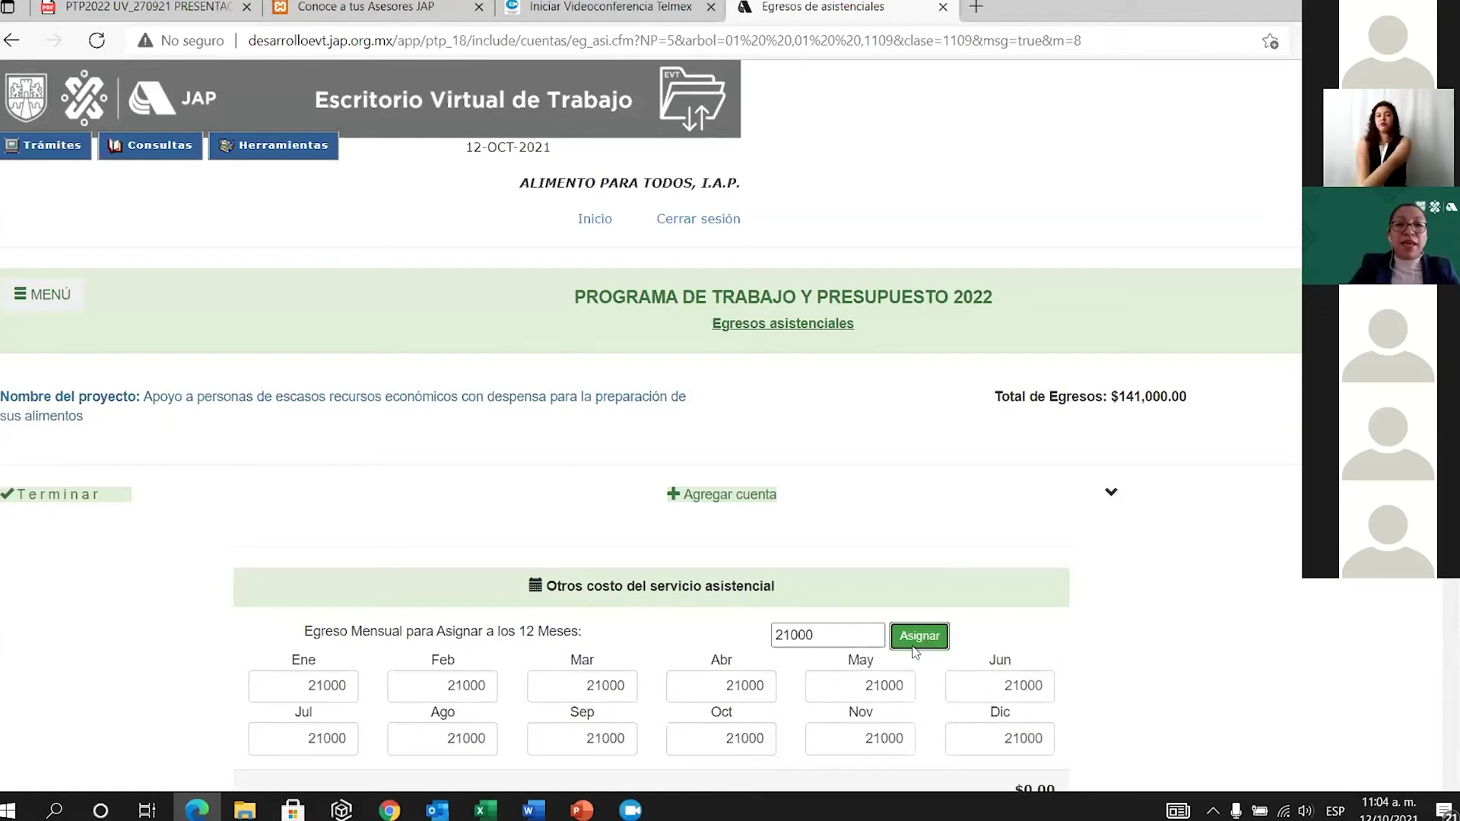
{"action": "scroll", "coordinate": [916, 653], "scroll_direction": "down", "scroll_amount": 2}
{"action": "left_click", "coordinate": [723, 659]}
{"action": "scroll", "coordinate": [806, 673], "scroll_direction": "down", "scroll_amount": 4}
{"action": "scroll", "coordinate": [806, 673], "scroll_direction": "down", "scroll_amount": 10}
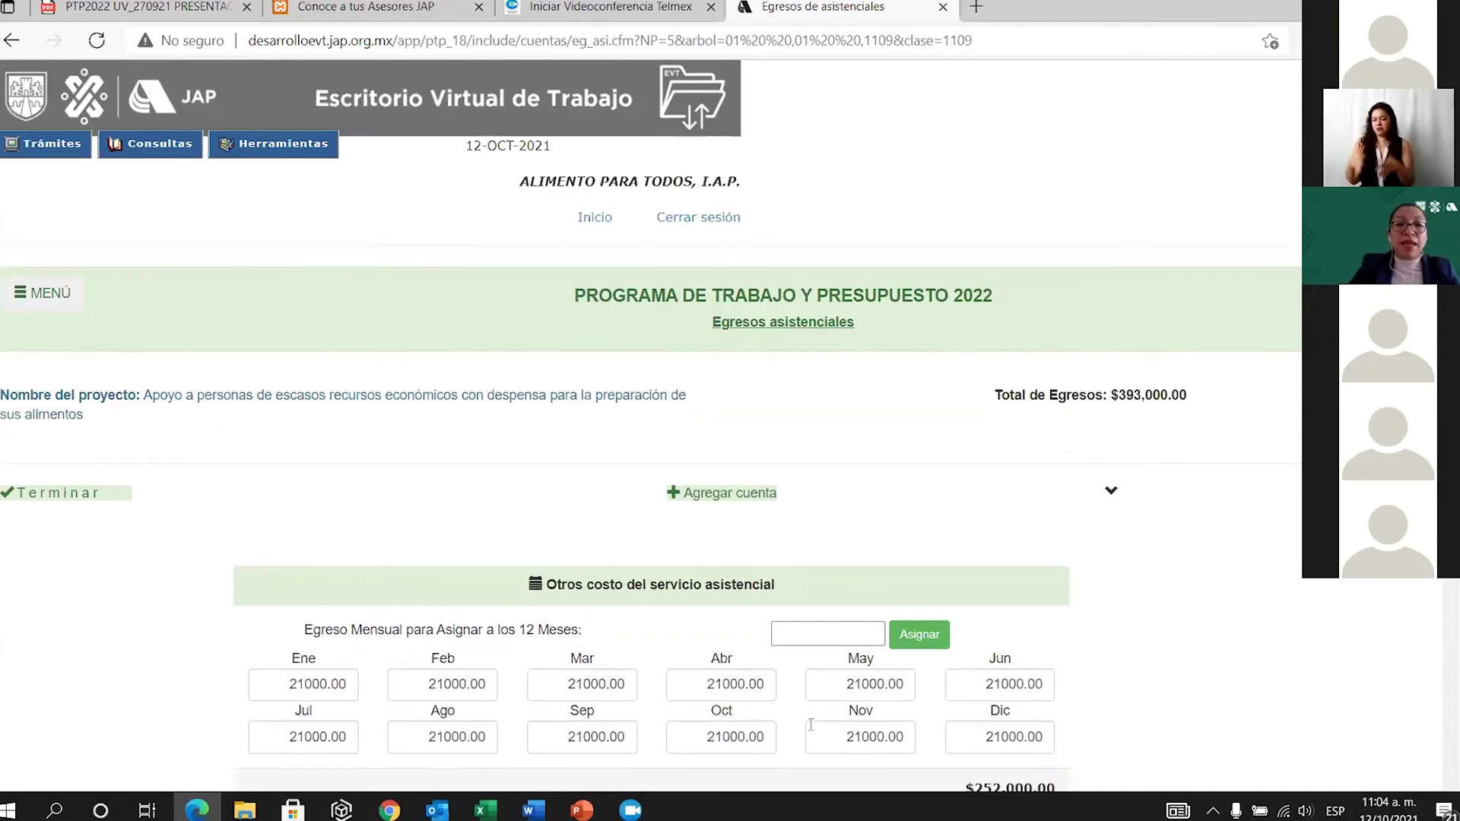
{"action": "scroll", "coordinate": [811, 724], "scroll_direction": "down", "scroll_amount": 2}
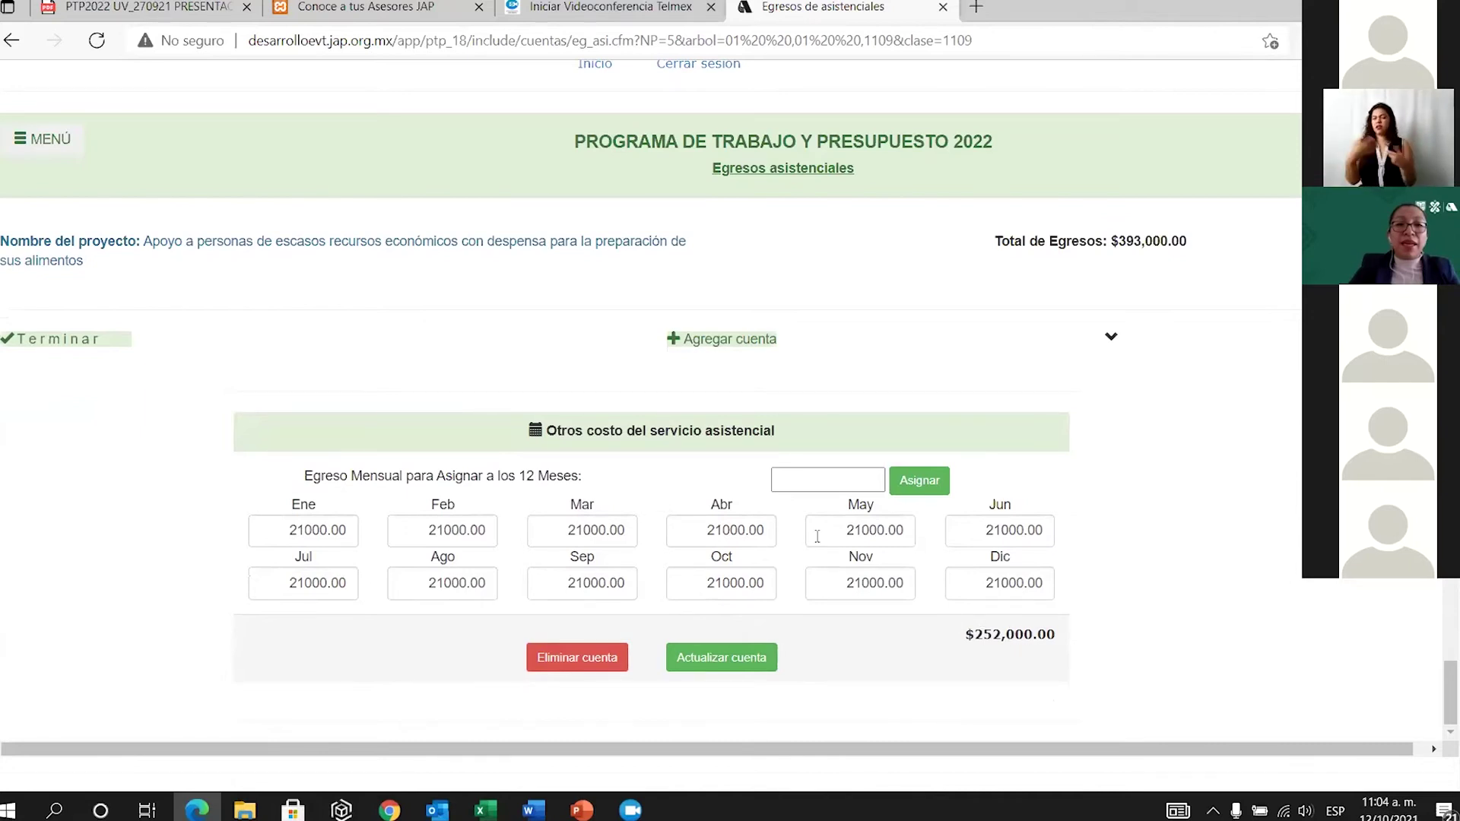
{"action": "left_click", "coordinate": [69, 342]}
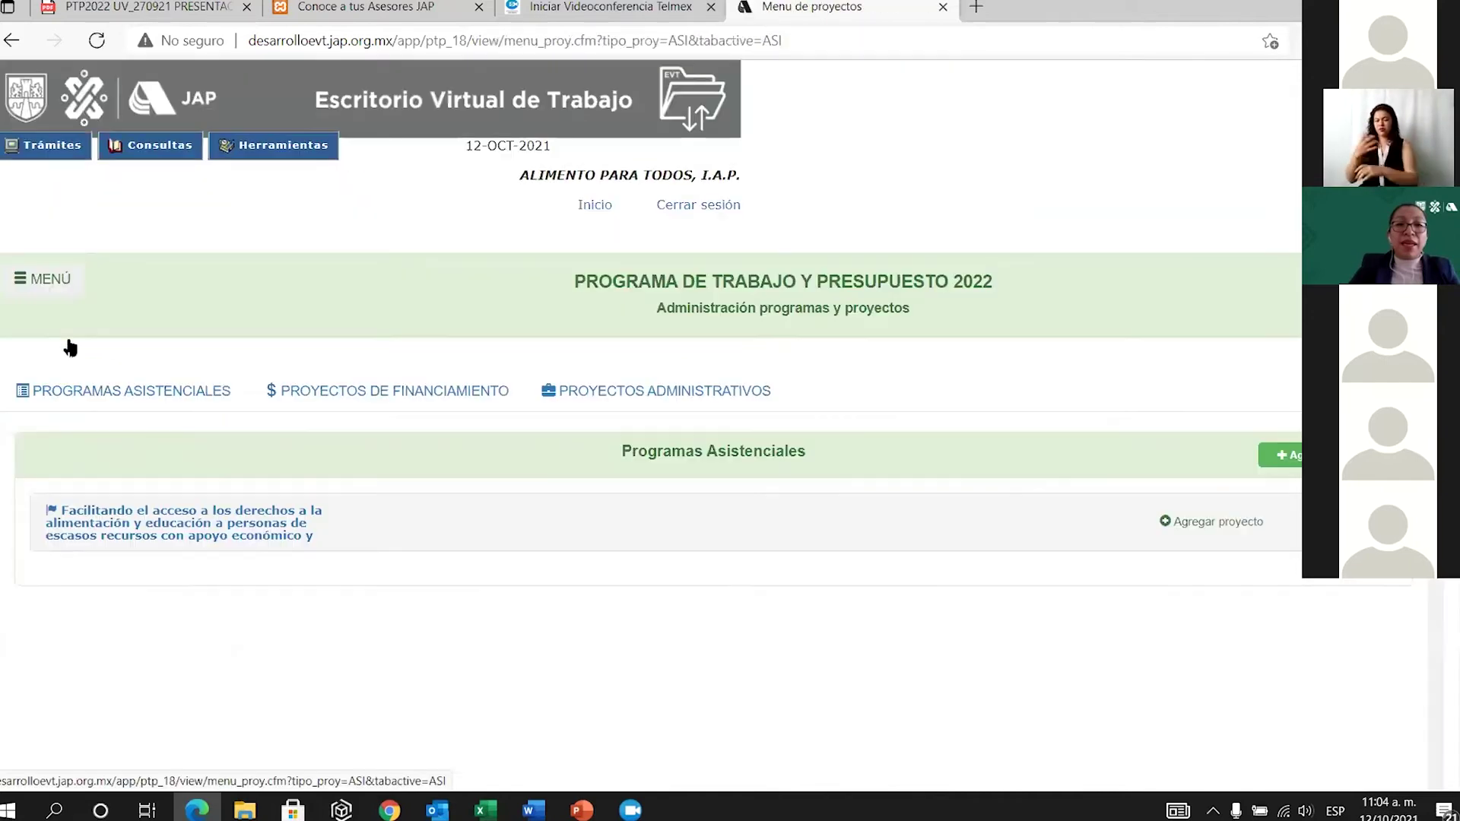
Expand the program, open the first project's Ayudas económicas accounts and start adding one.
{"action": "left_click", "coordinate": [202, 536]}
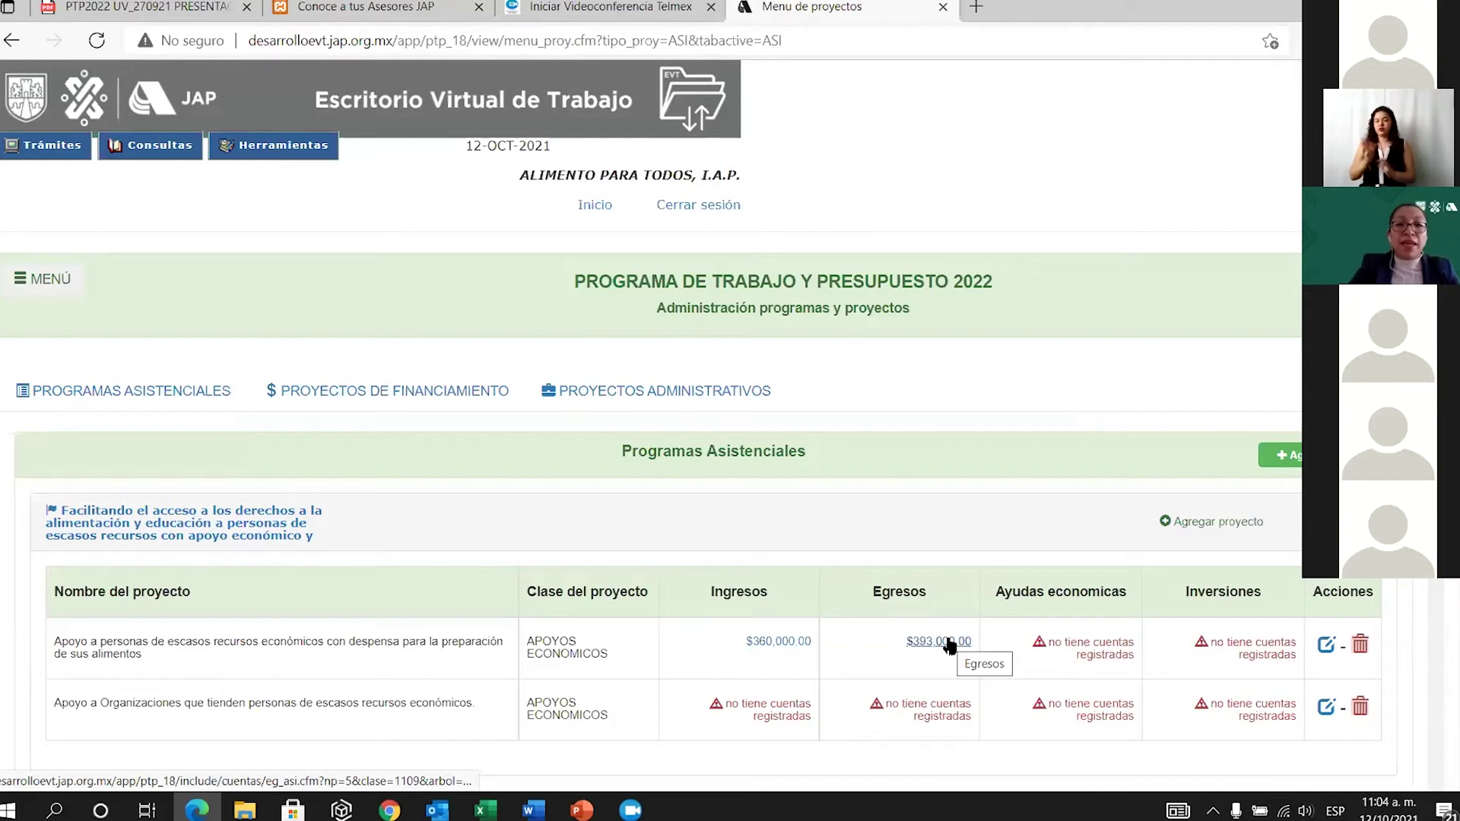
{"action": "left_click", "coordinate": [1088, 648]}
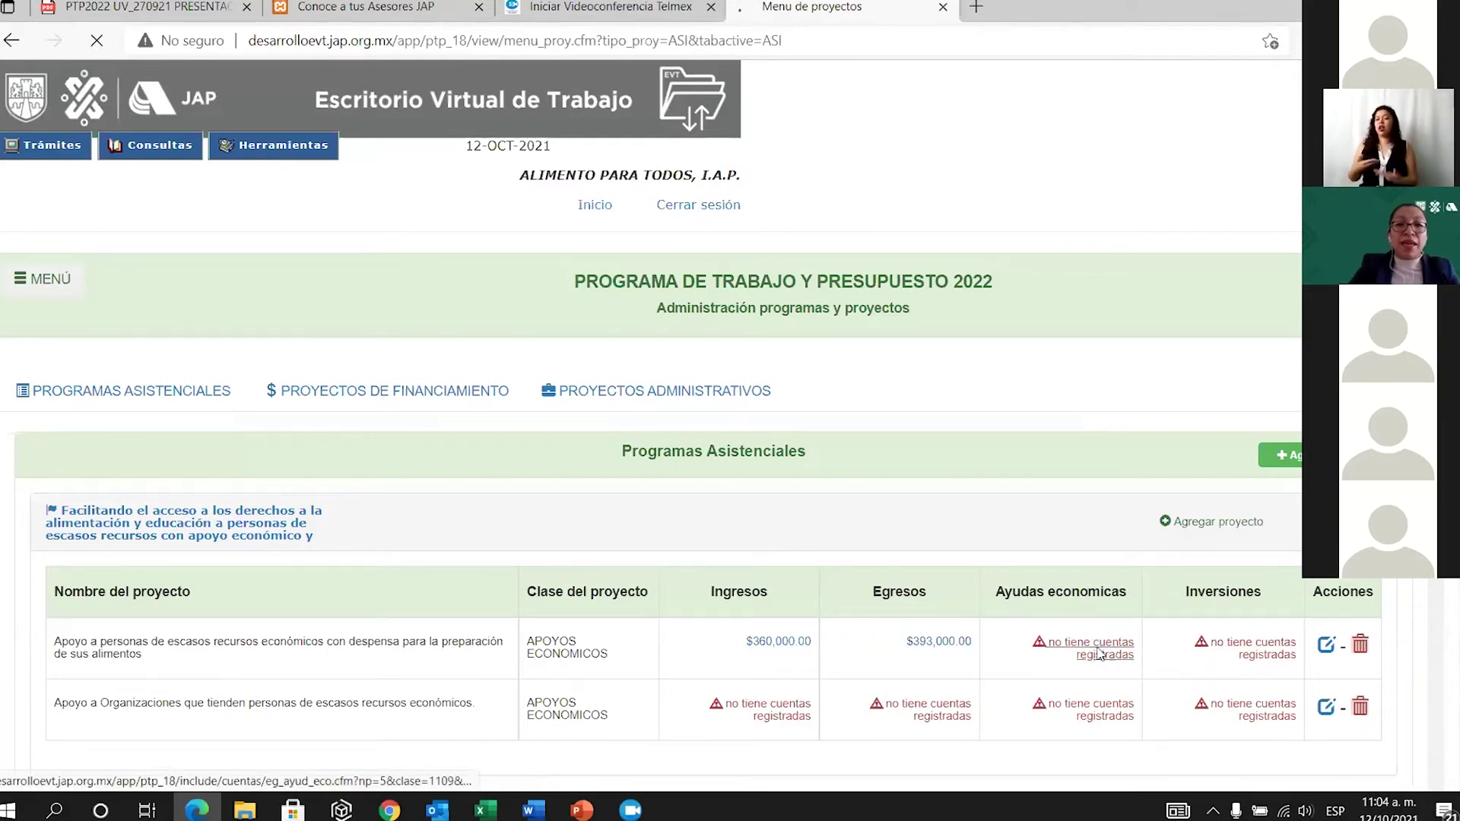
{"action": "left_click", "coordinate": [757, 497]}
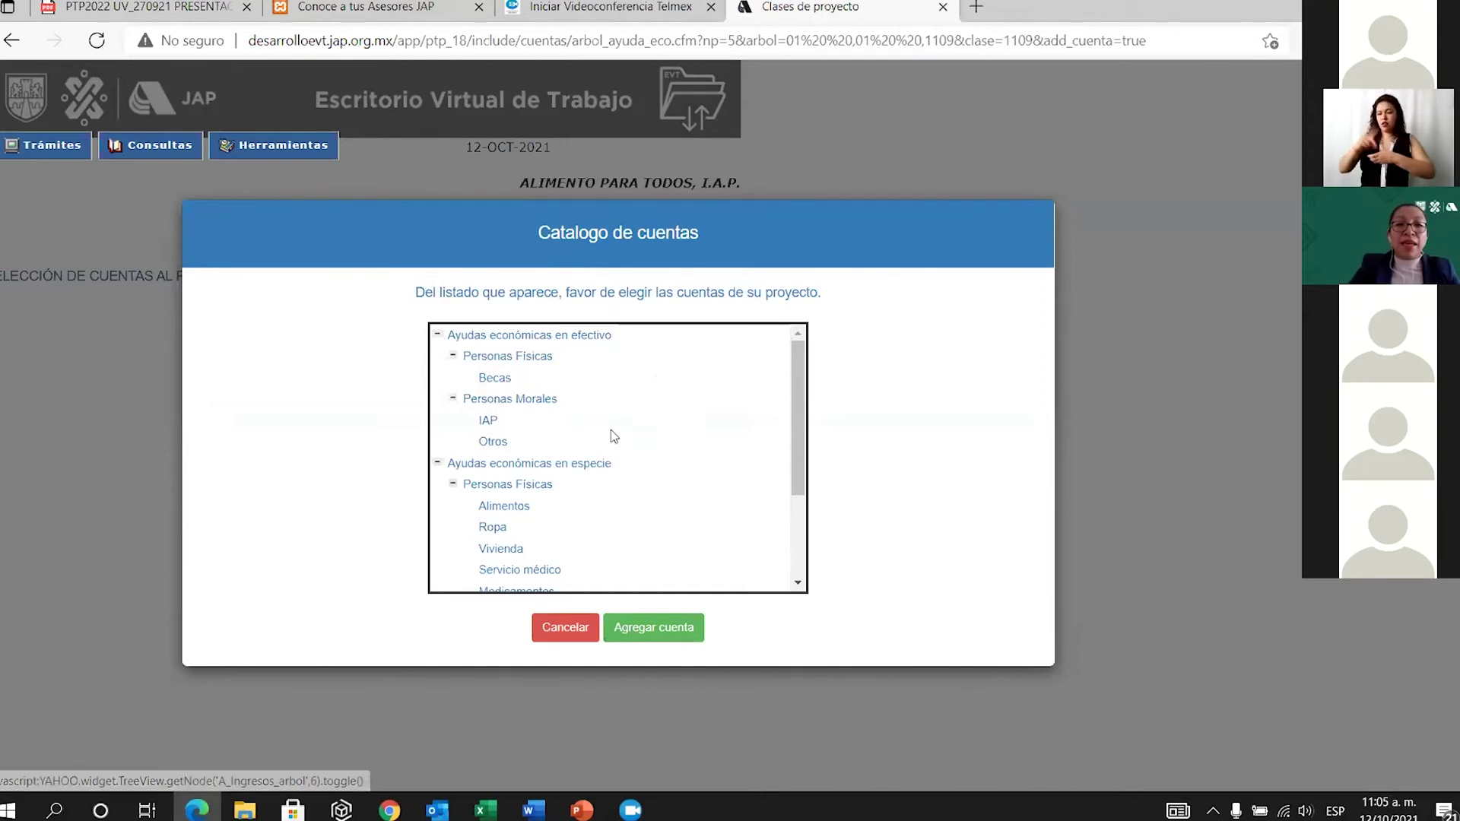
Select Alimentos under Ayudas económicas en especie and add it to the despensa project.
{"action": "scroll", "coordinate": [610, 430], "scroll_direction": "down", "scroll_amount": 1}
{"action": "scroll", "coordinate": [604, 413], "scroll_direction": "down", "scroll_amount": 1}
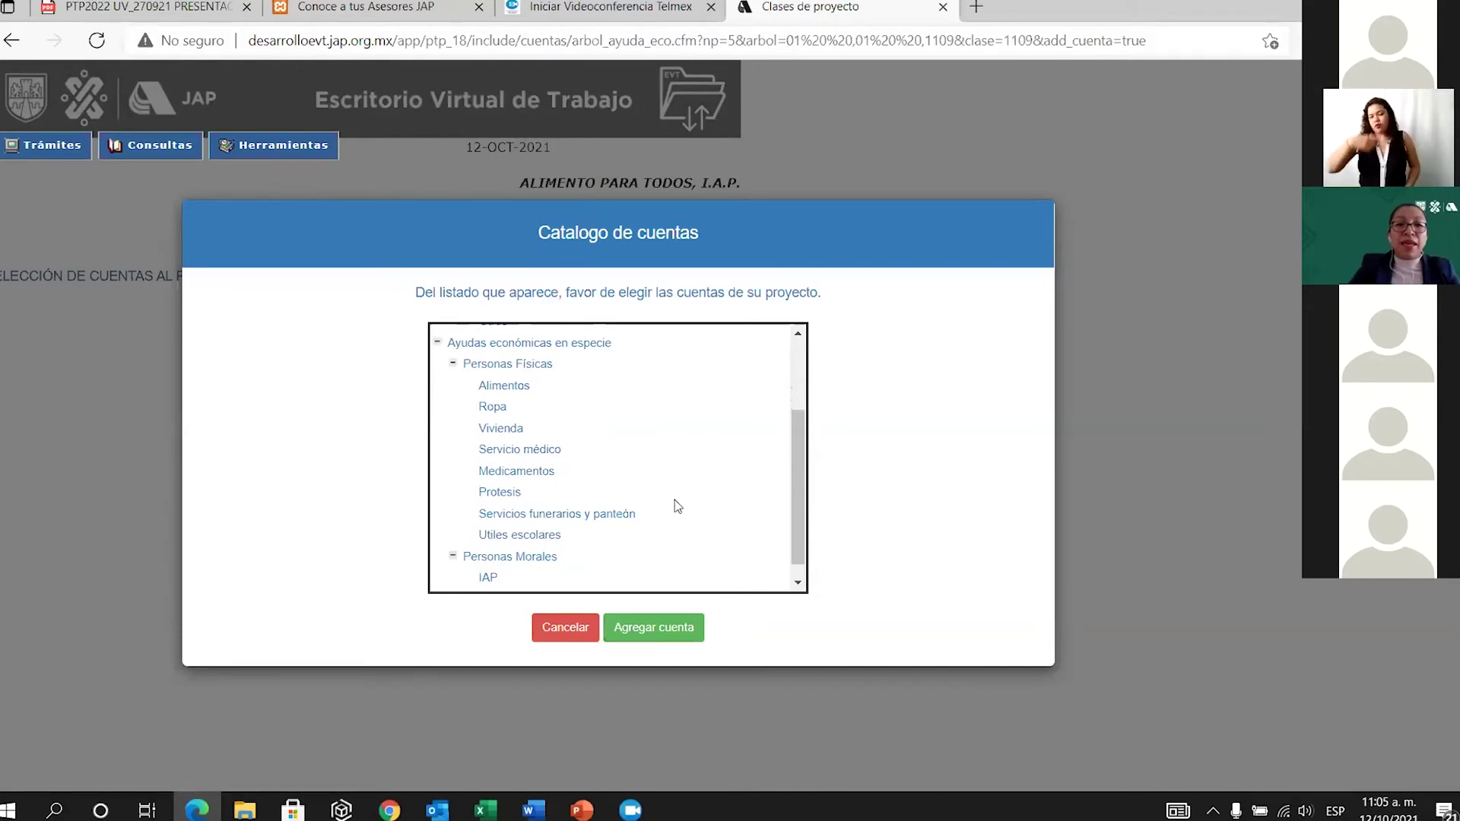
{"action": "scroll", "coordinate": [675, 503], "scroll_direction": "down", "scroll_amount": 1}
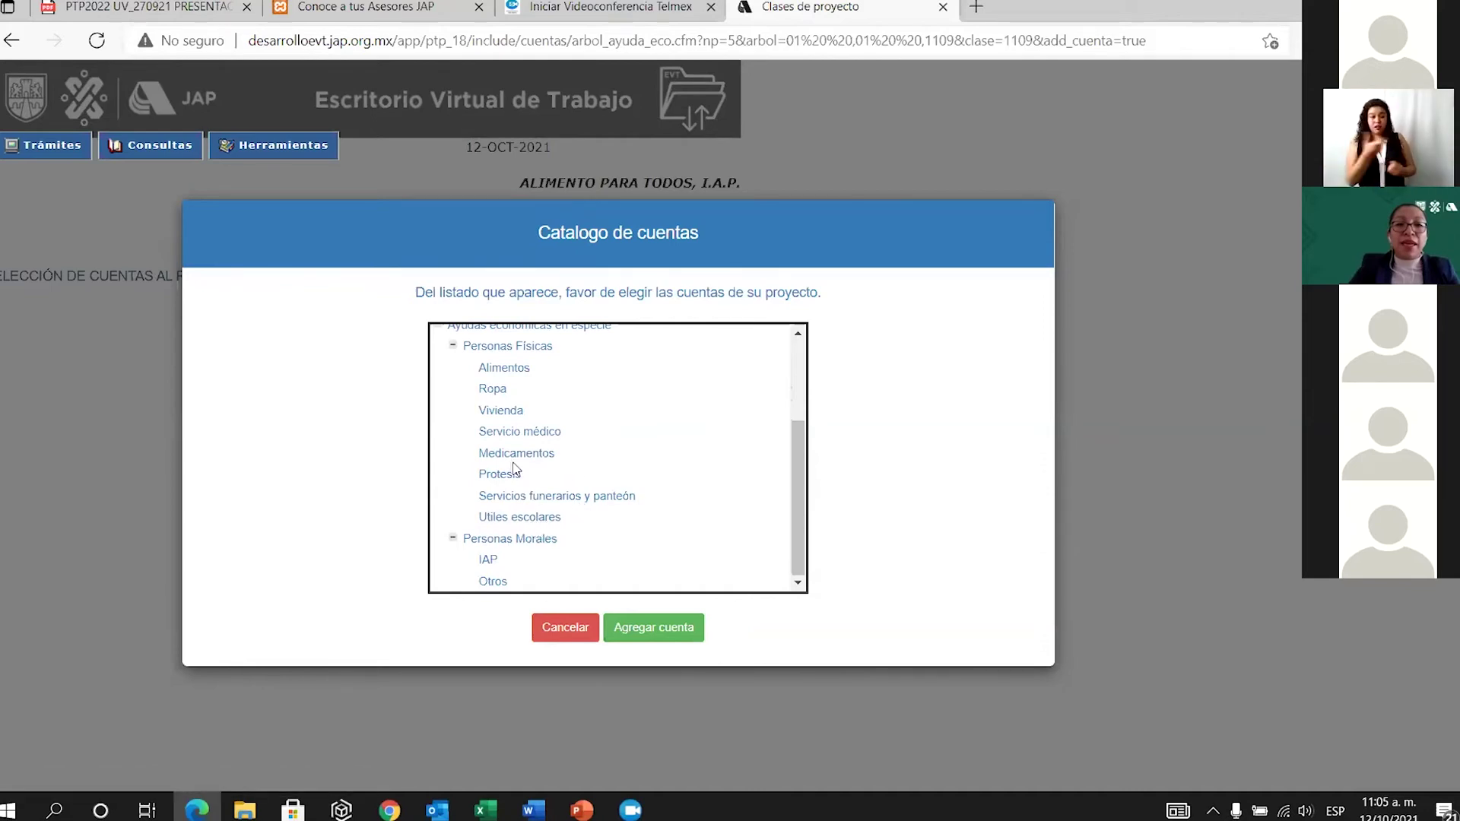
{"action": "scroll", "coordinate": [677, 456], "scroll_direction": "up", "scroll_amount": 2}
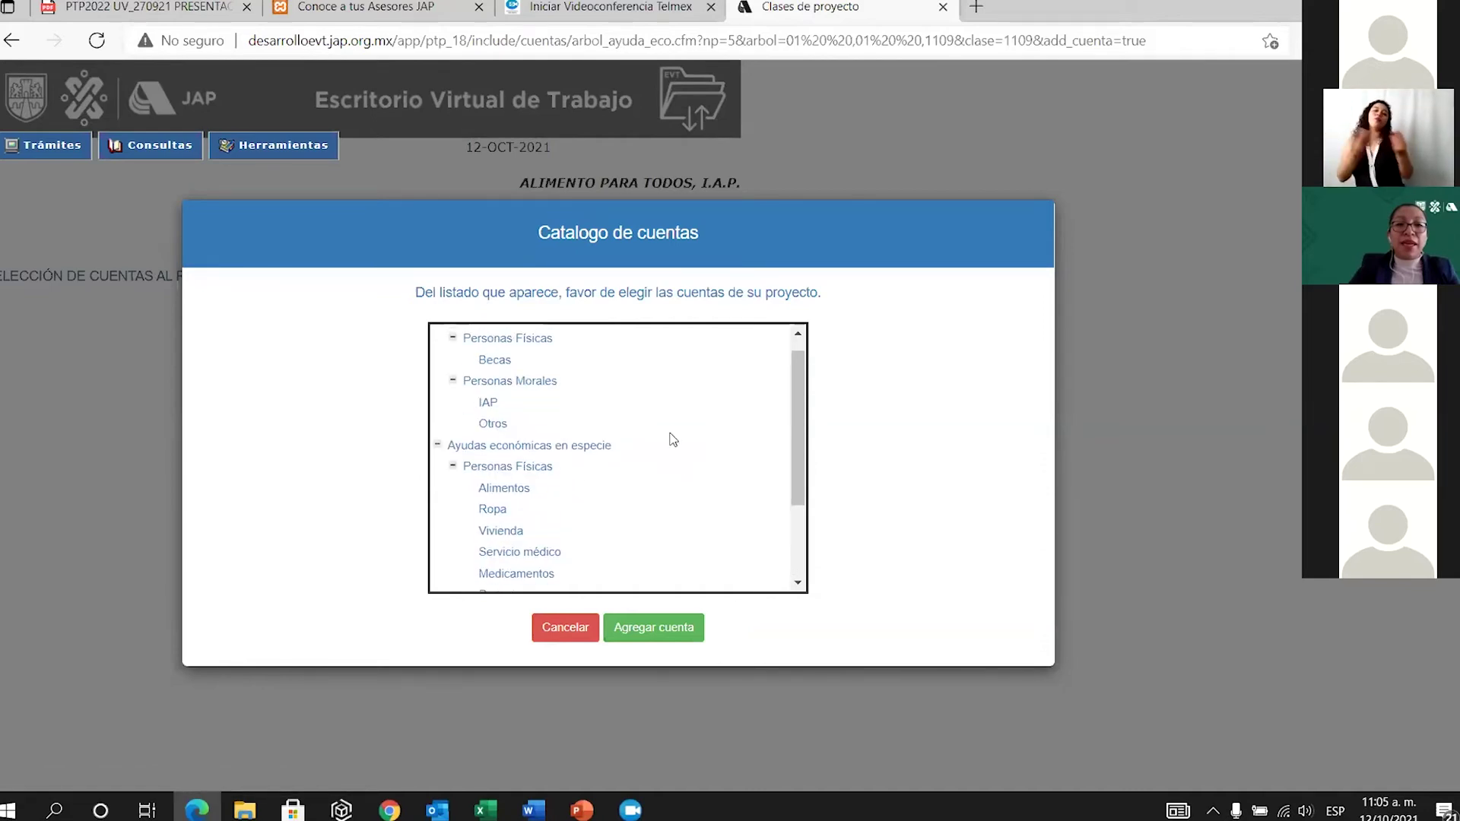
{"action": "left_click", "coordinate": [508, 489]}
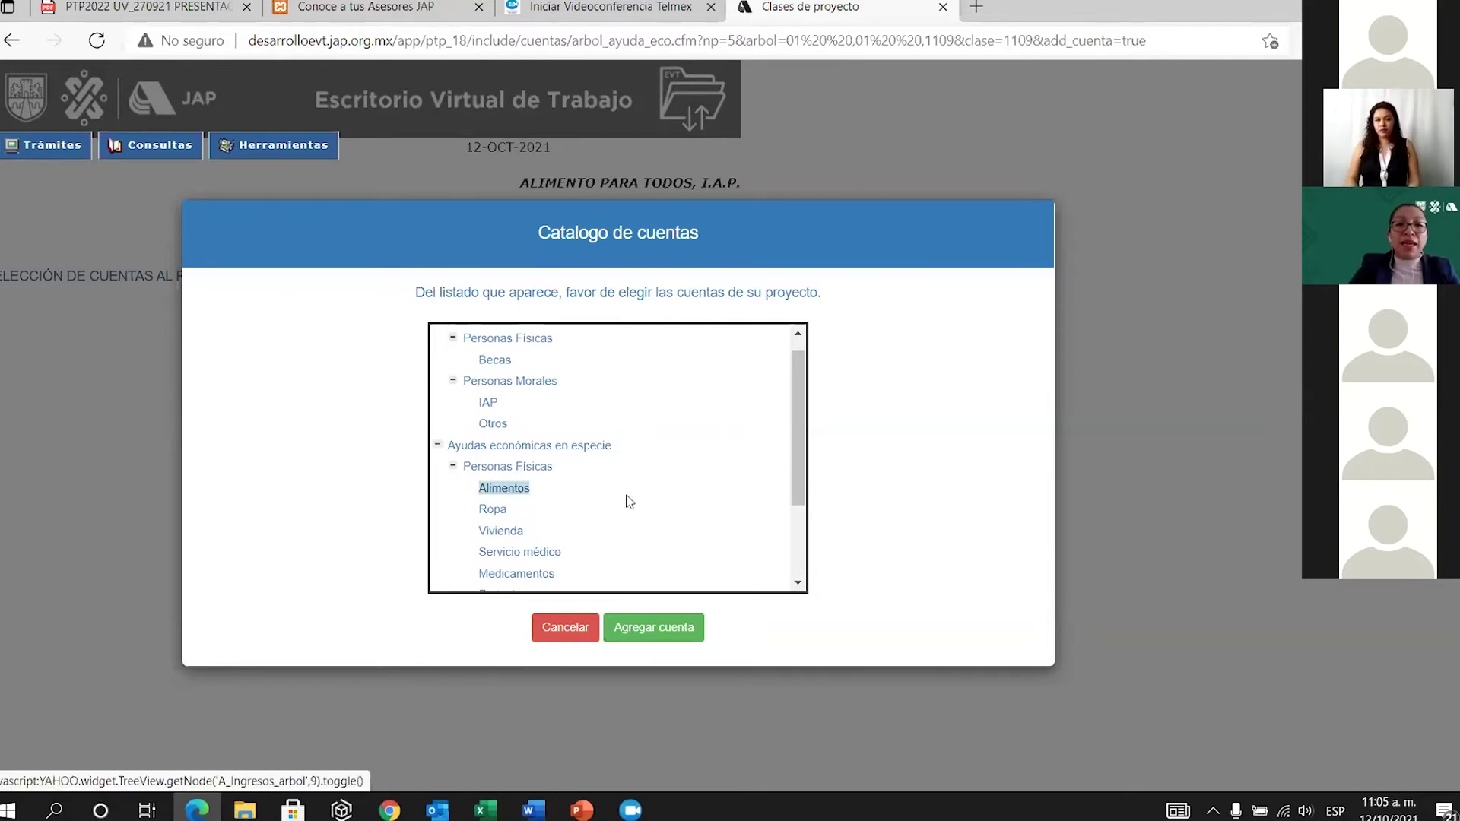
{"action": "left_click", "coordinate": [660, 636]}
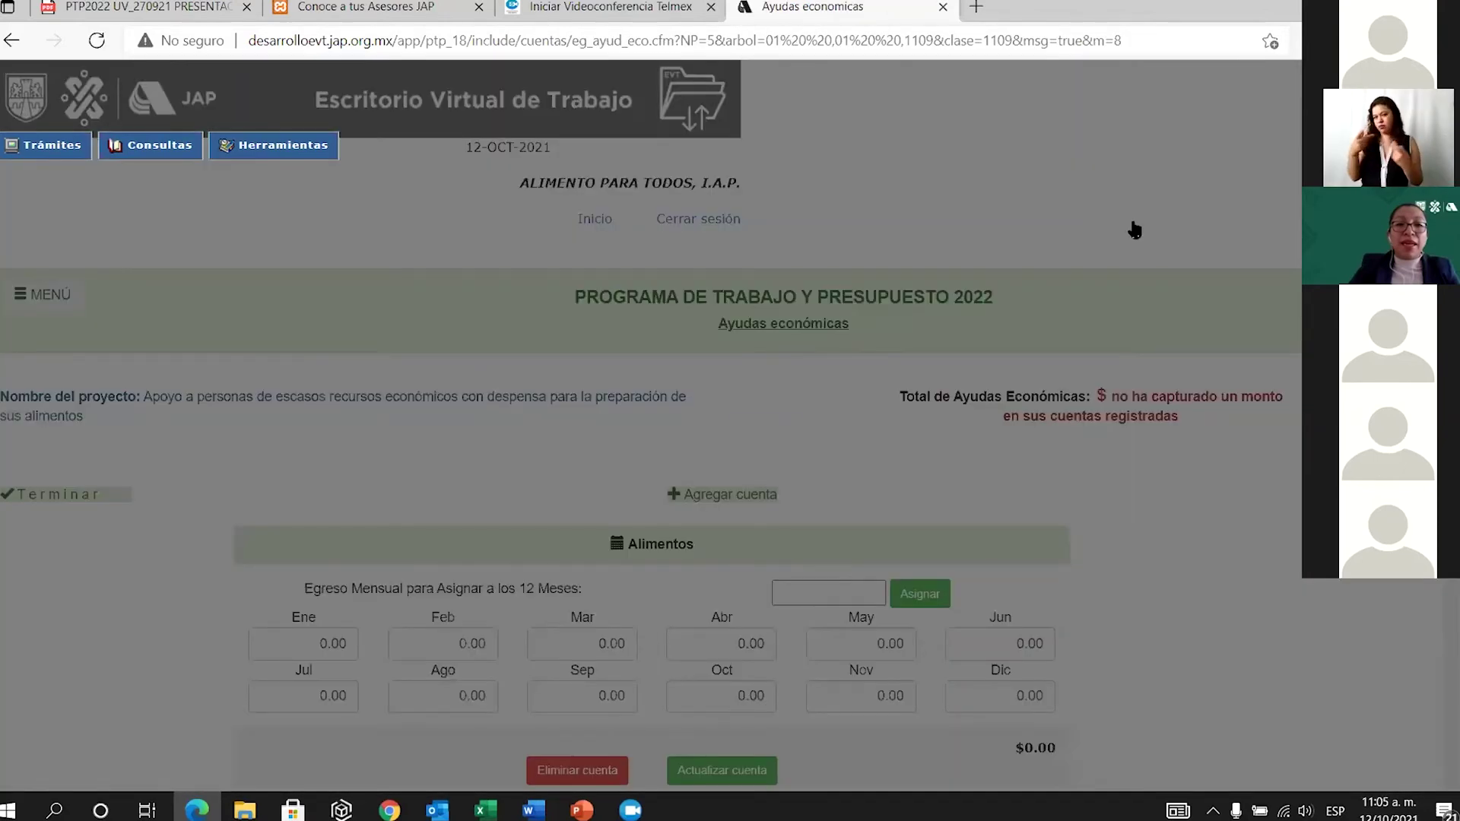
Assign Alimentos 2000 every month, save the $24,000.00 total, and finish back at the project list.
{"action": "left_click", "coordinate": [1135, 229]}
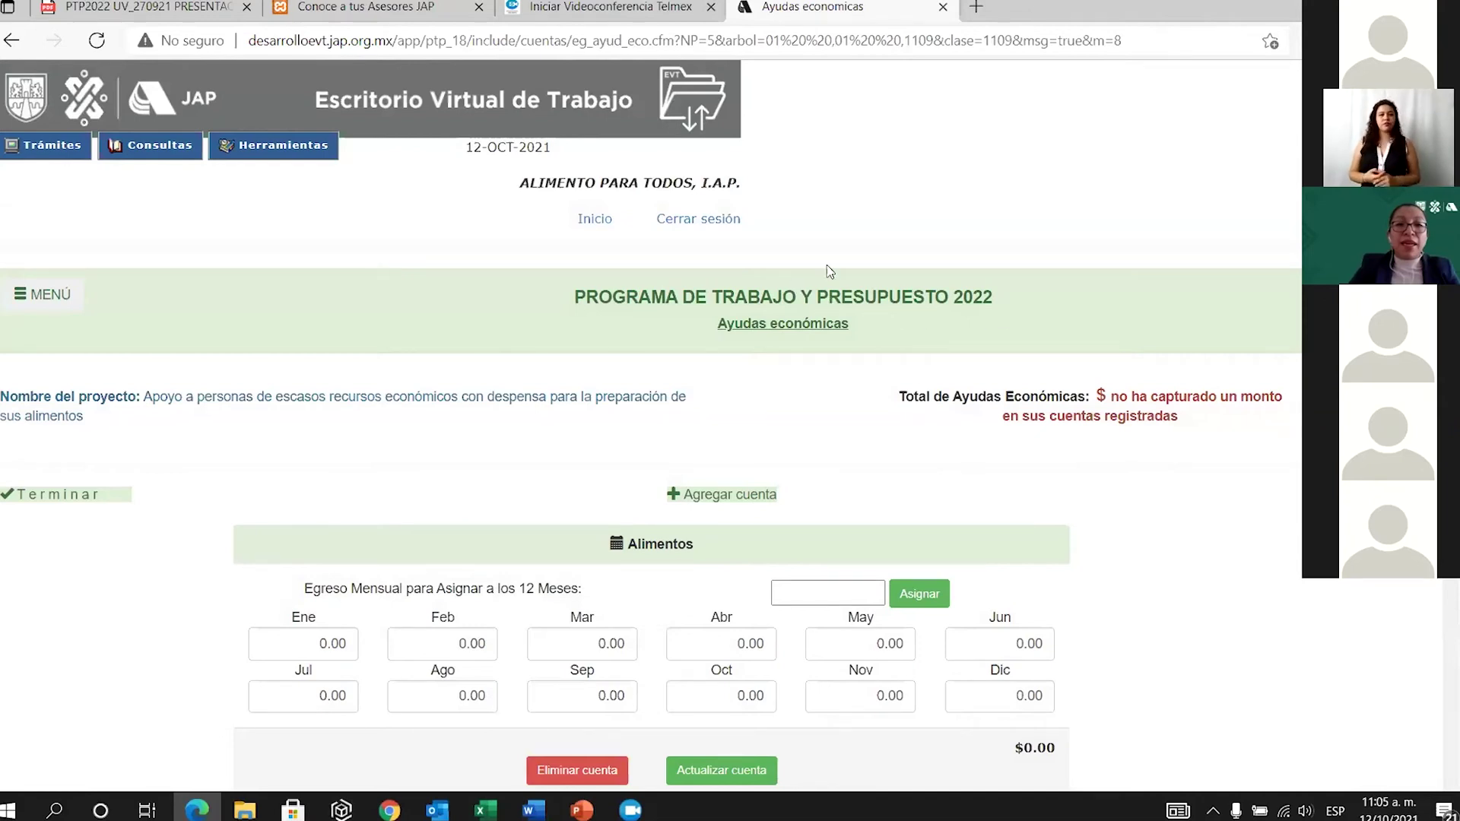
{"action": "left_click", "coordinate": [824, 591]}
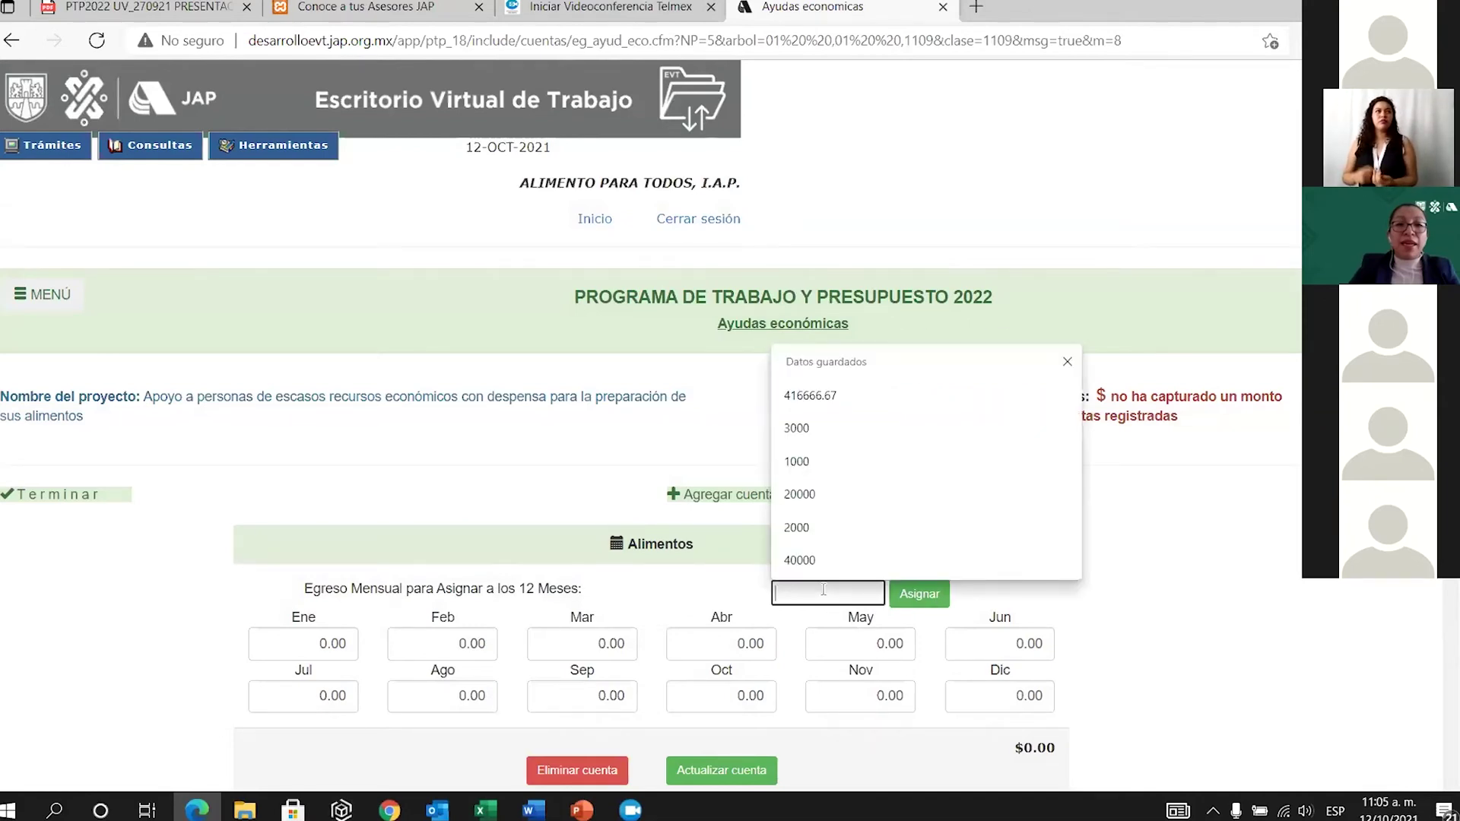
{"action": "type", "text": "2000"}
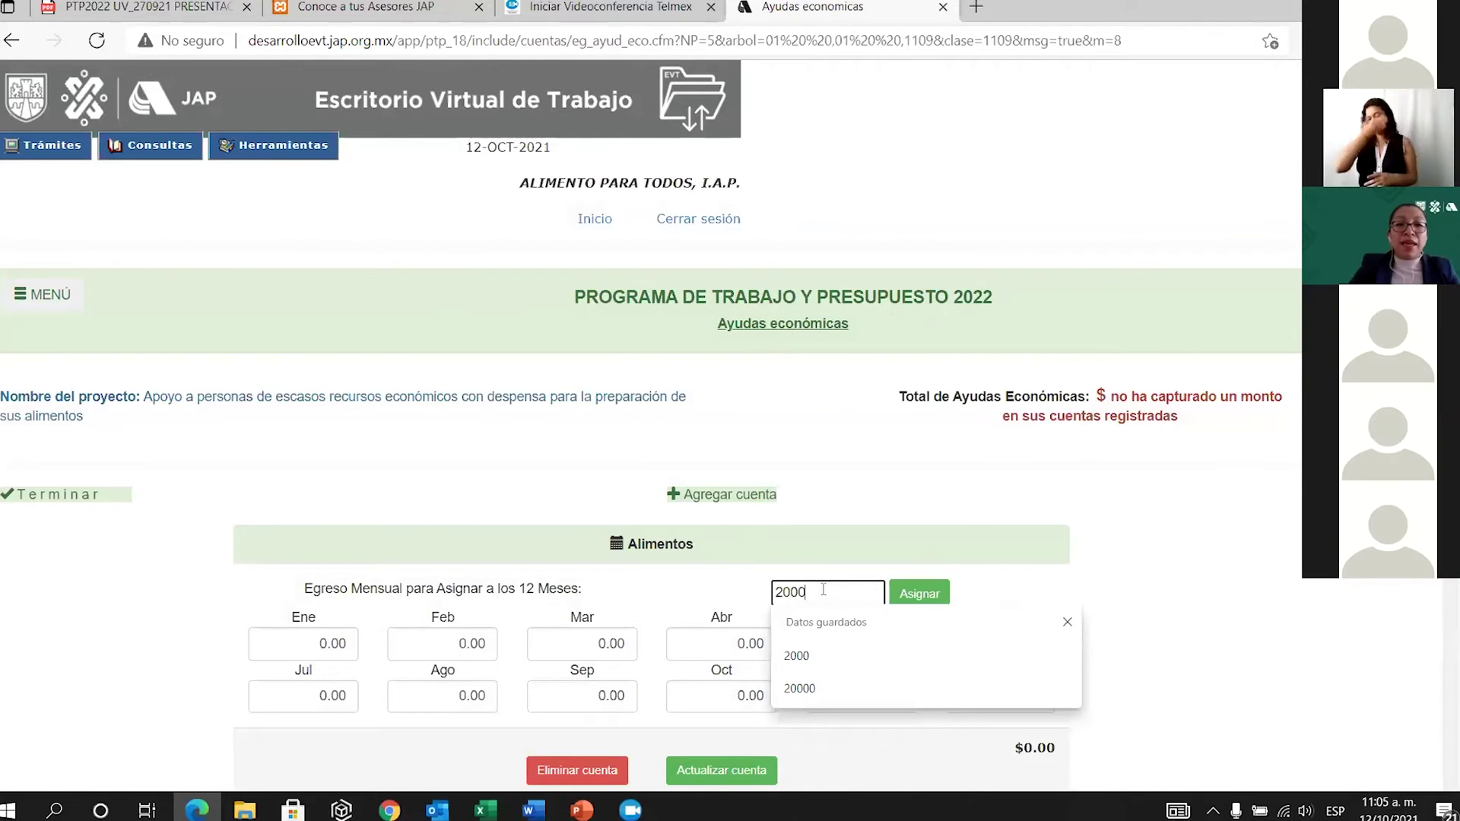
{"action": "left_click", "coordinate": [920, 597]}
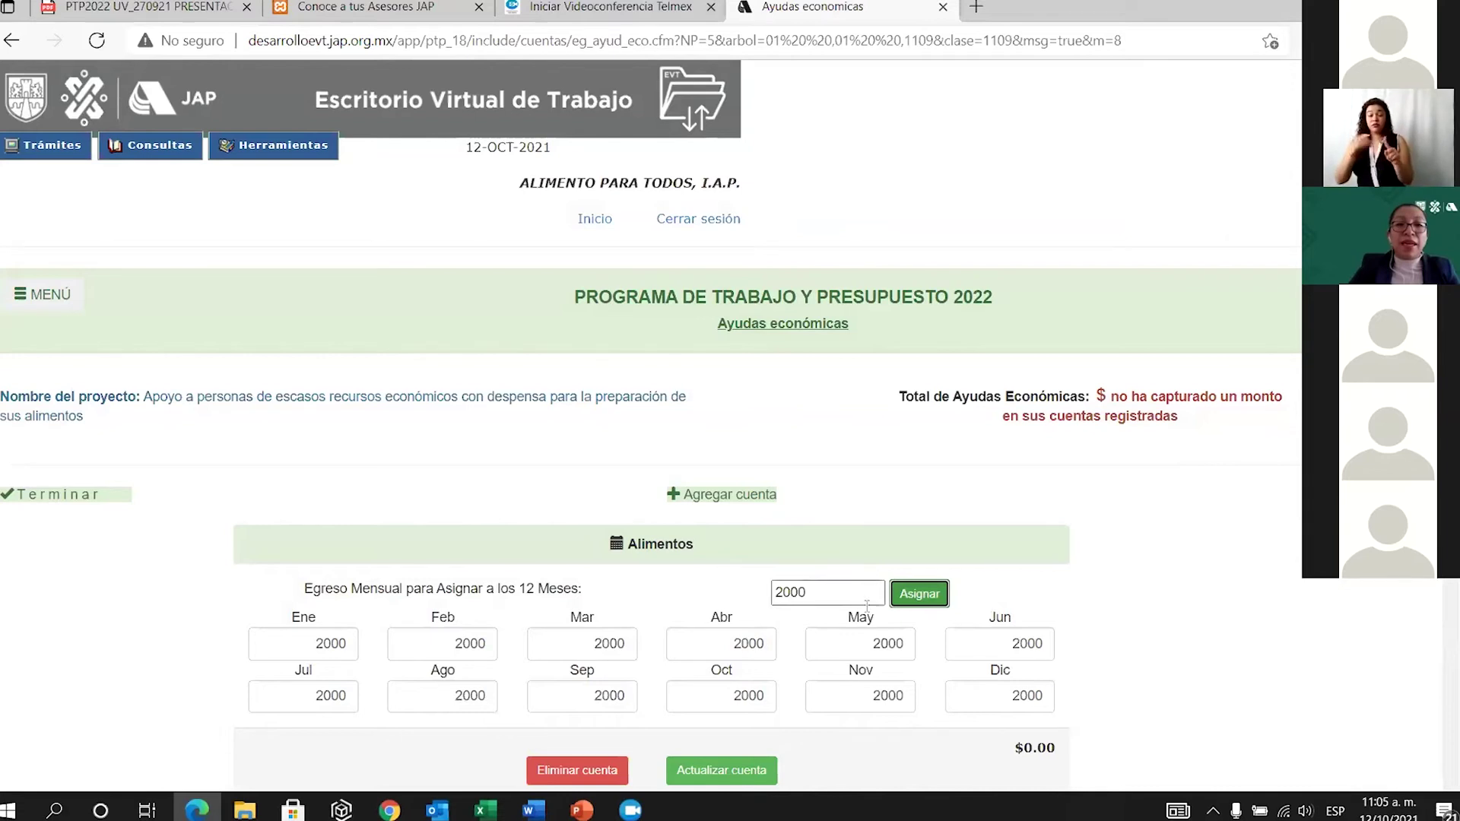
{"action": "scroll", "coordinate": [867, 606], "scroll_direction": "down", "scroll_amount": 2}
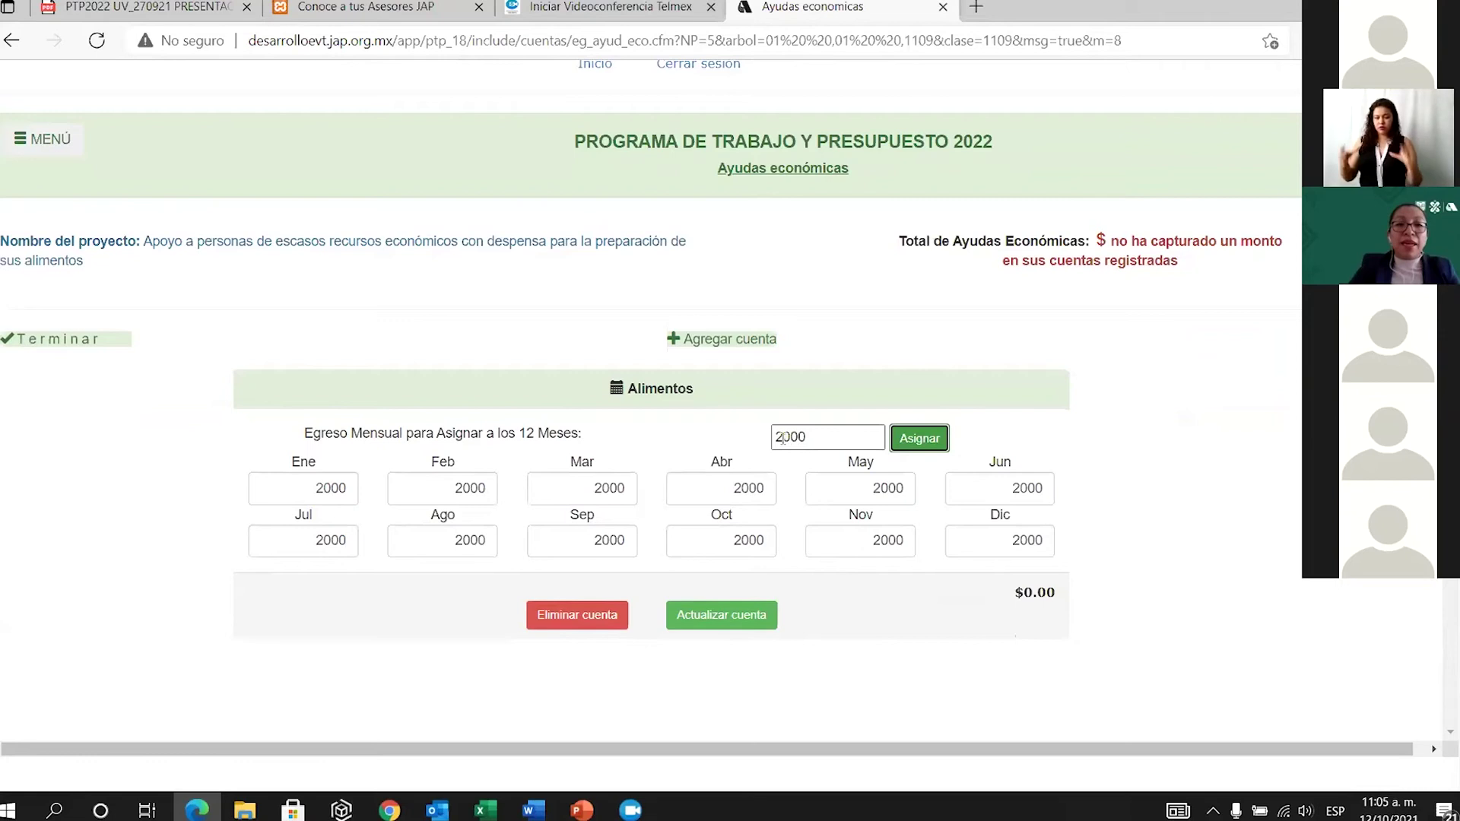
{"action": "left_click_drag", "start_coordinate": [773, 437], "coordinate": [814, 430]}
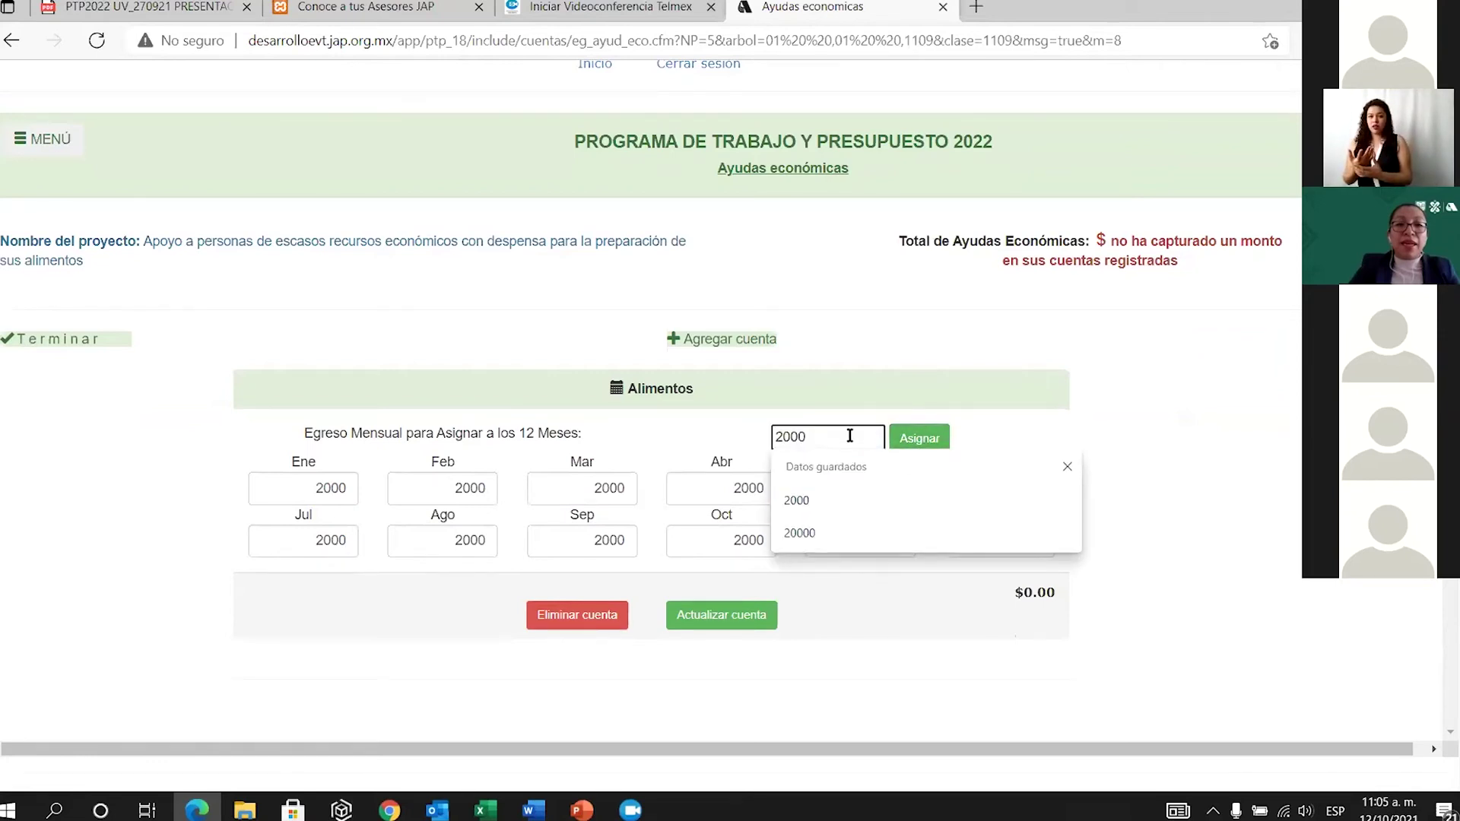
{"action": "left_click", "coordinate": [696, 619]}
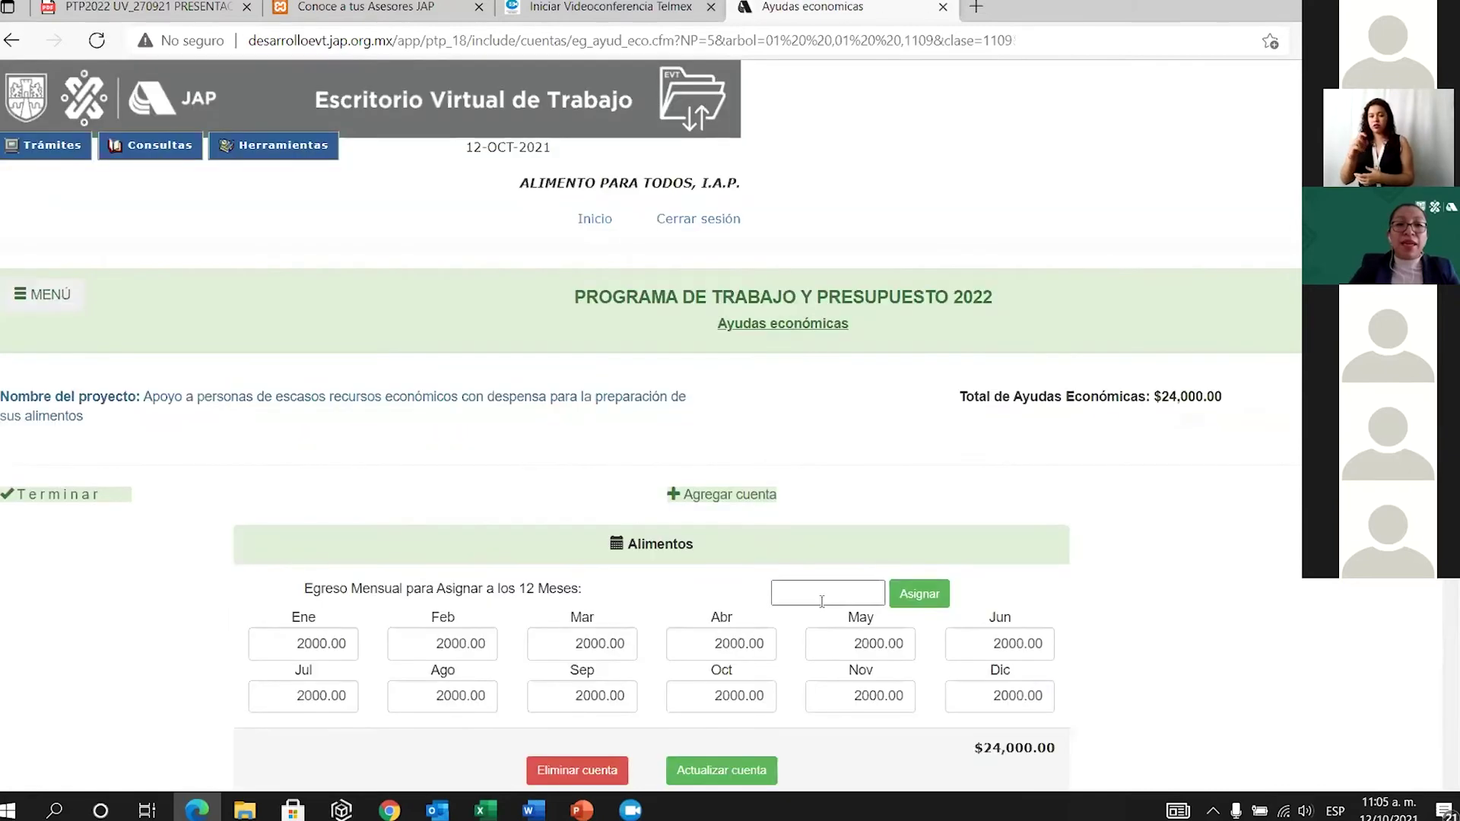
{"action": "scroll", "coordinate": [872, 608], "scroll_direction": "down", "scroll_amount": 2}
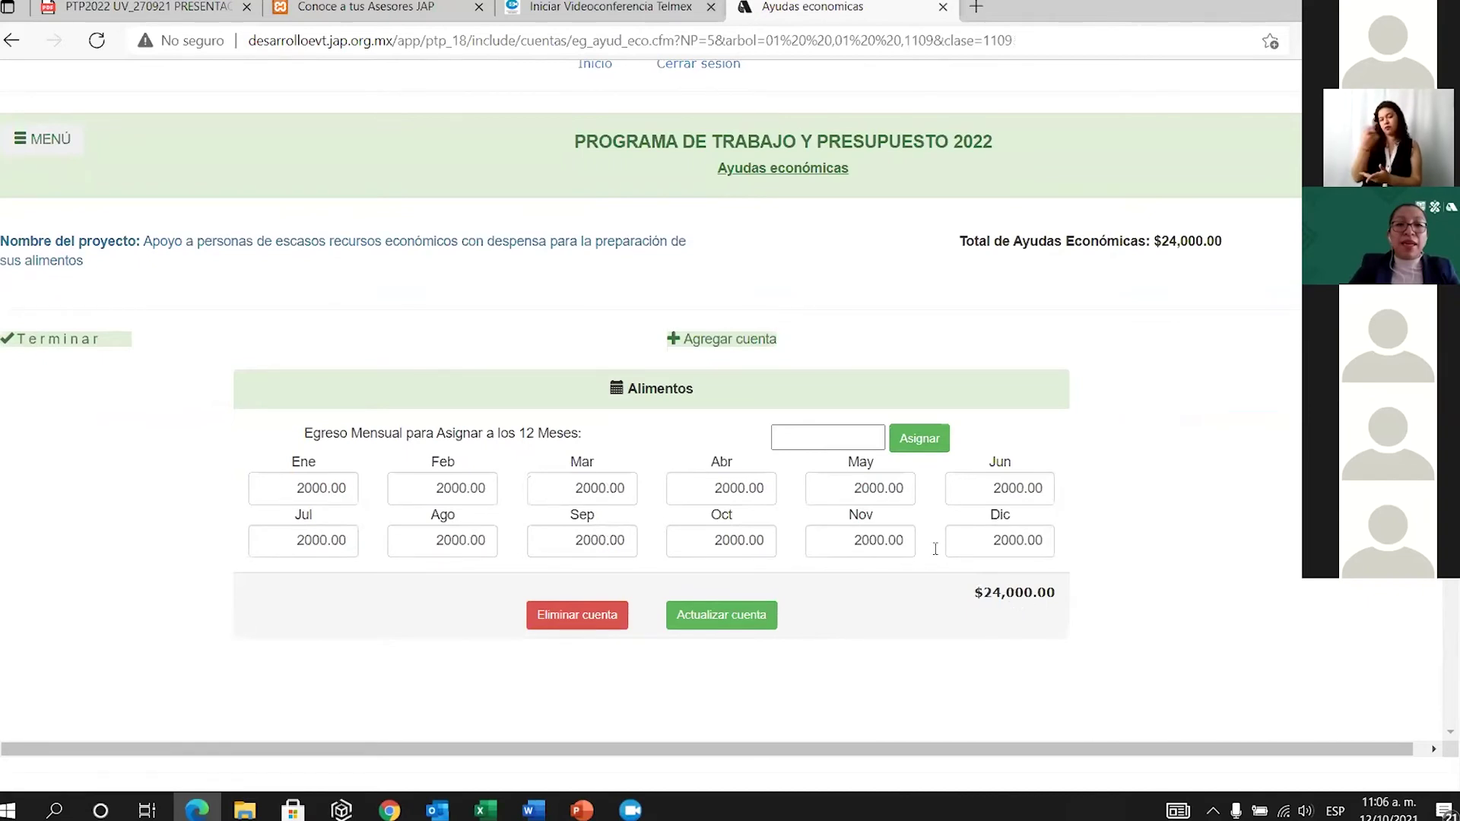
{"action": "left_click", "coordinate": [66, 343]}
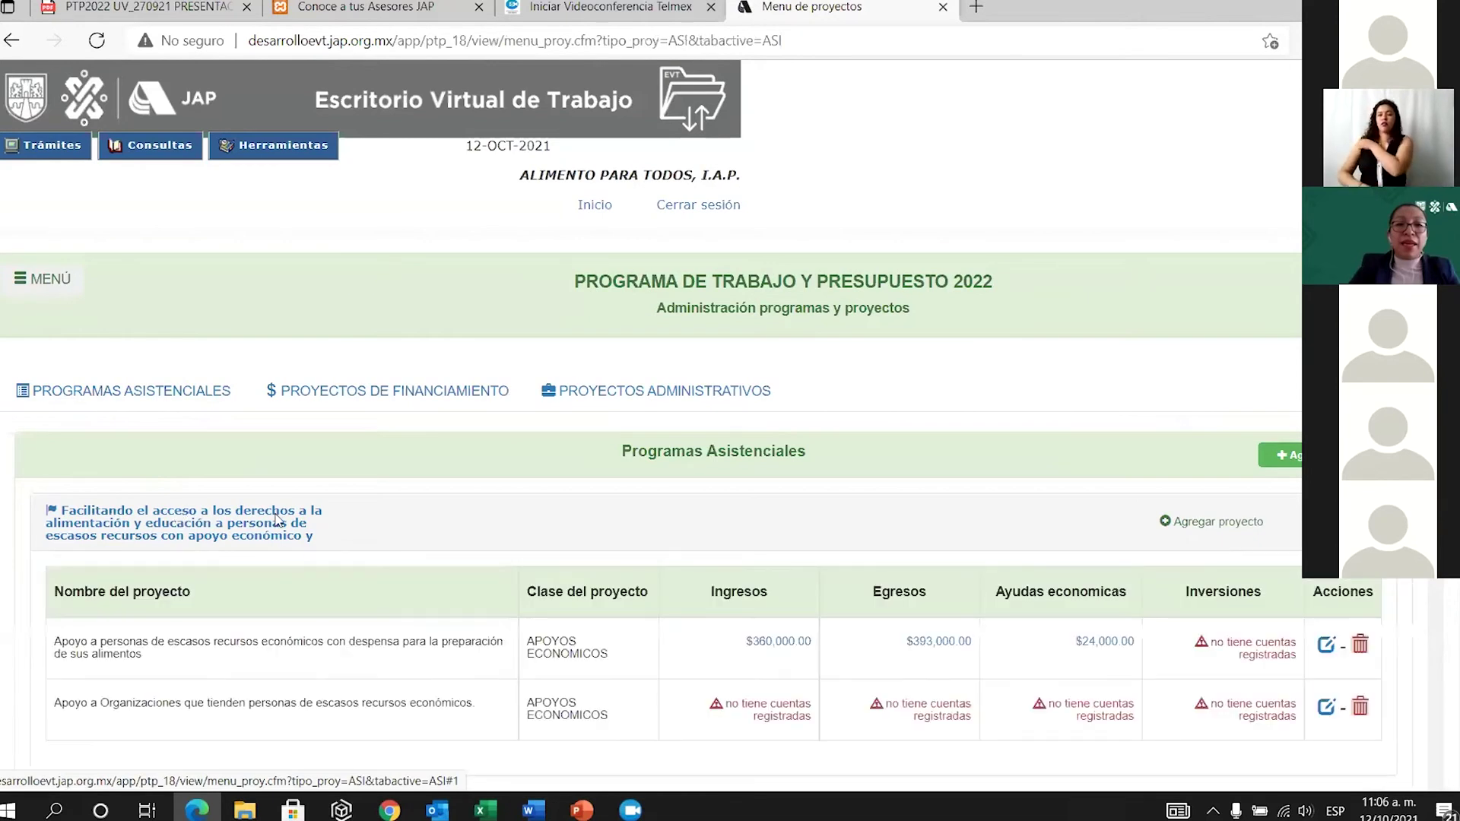
Open the despensa project's Inversiones and start a new investment registration.
{"action": "scroll", "coordinate": [976, 637], "scroll_direction": "down", "scroll_amount": 3}
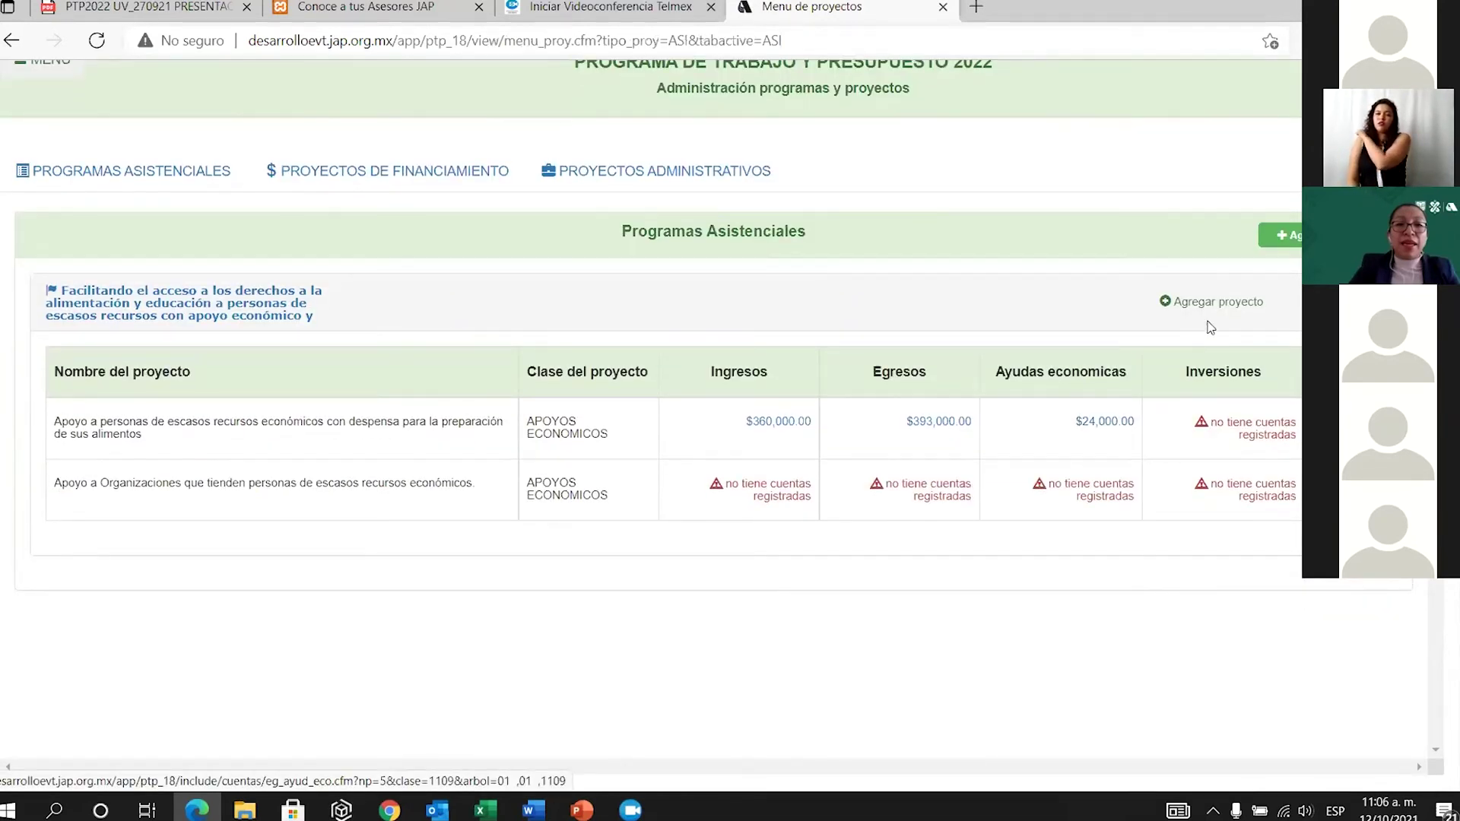
{"action": "left_click", "coordinate": [1253, 436]}
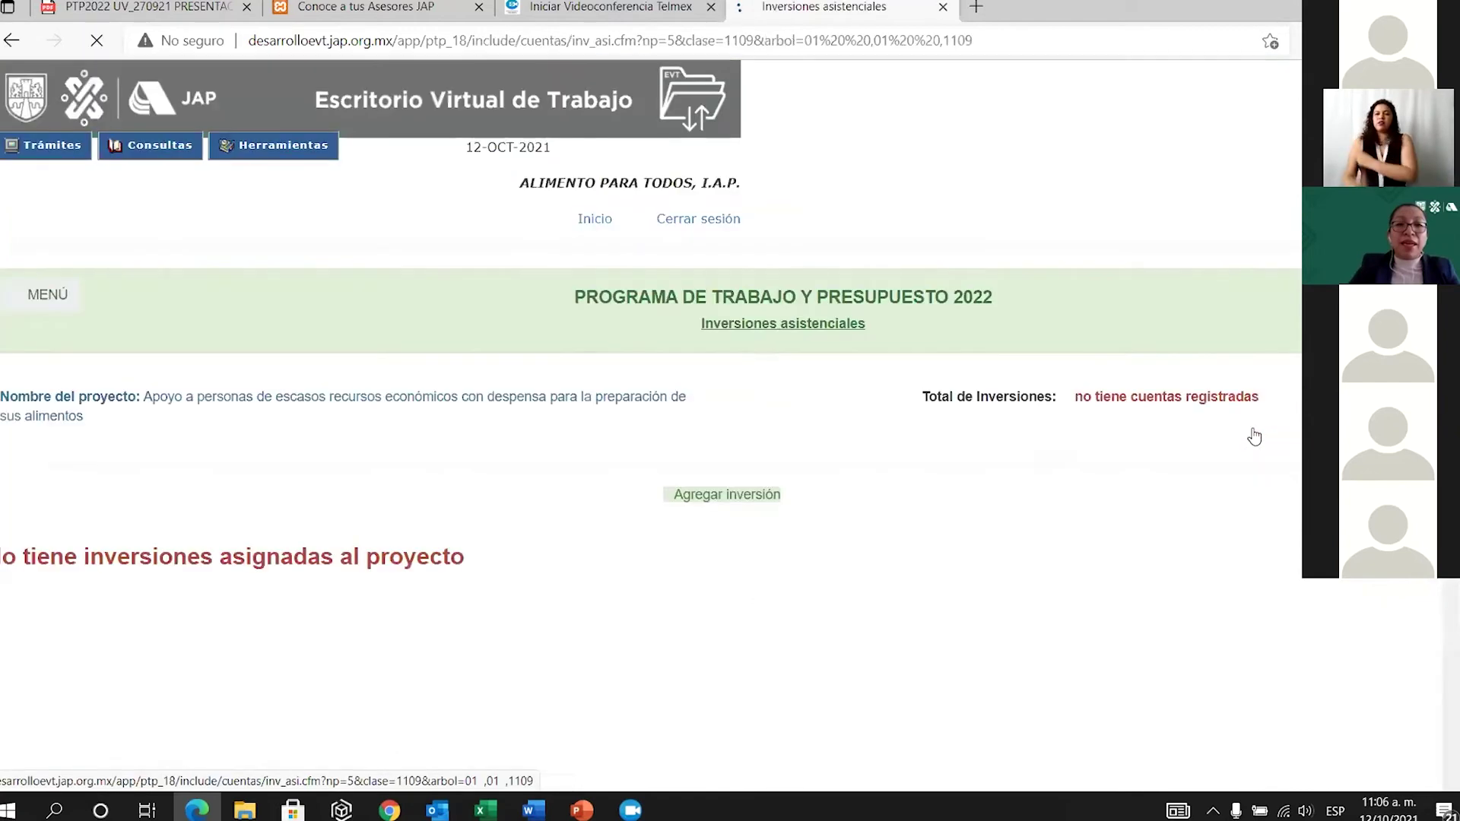
{"action": "left_click", "coordinate": [742, 501]}
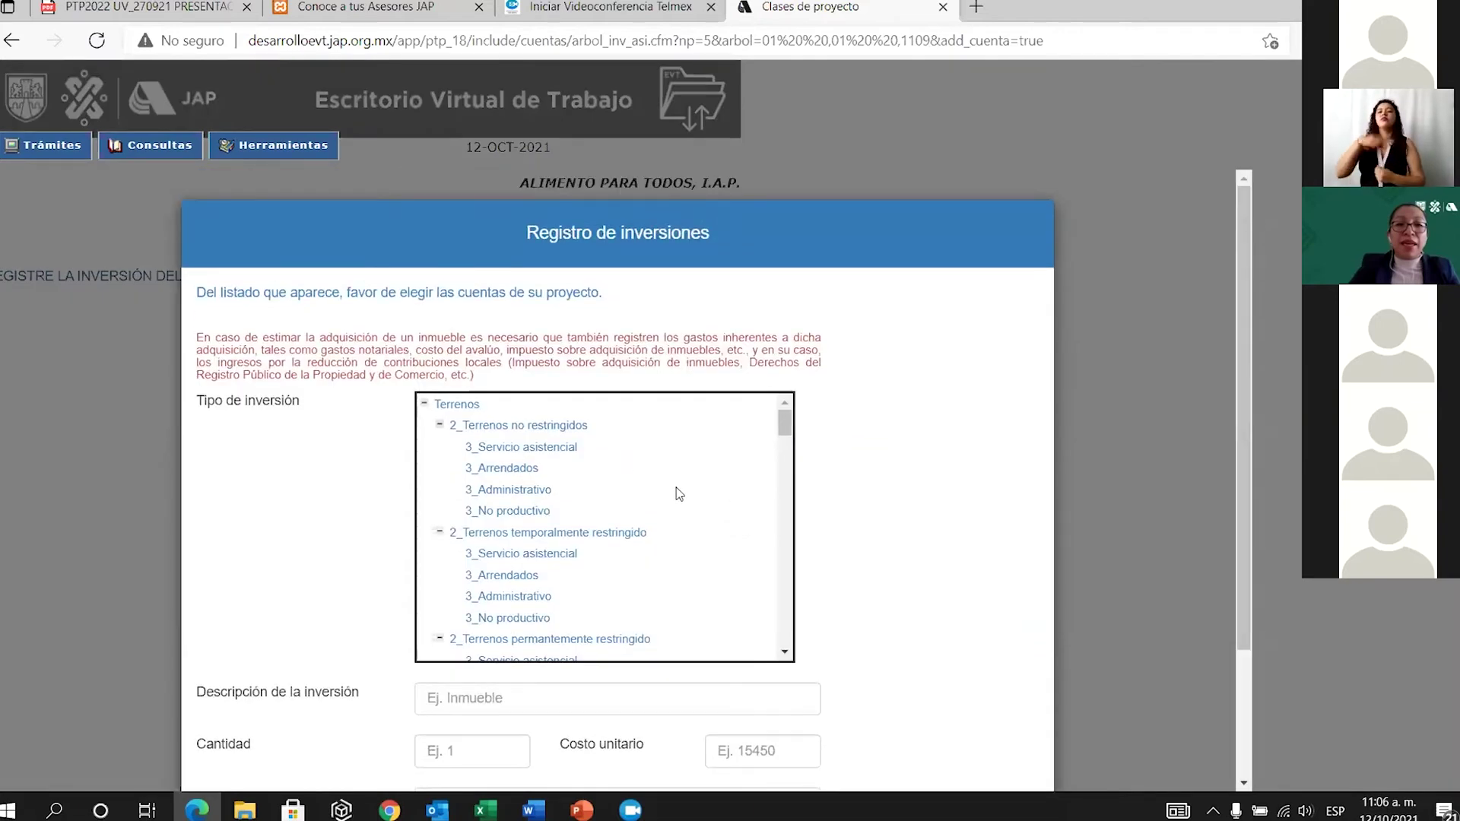
Set Tipo de inversión to 2_Edificios no restringidos – 3_Servicio asistencial.
{"action": "scroll", "coordinate": [670, 485], "scroll_direction": "down", "scroll_amount": 1}
{"action": "scroll", "coordinate": [669, 485], "scroll_direction": "down", "scroll_amount": 3}
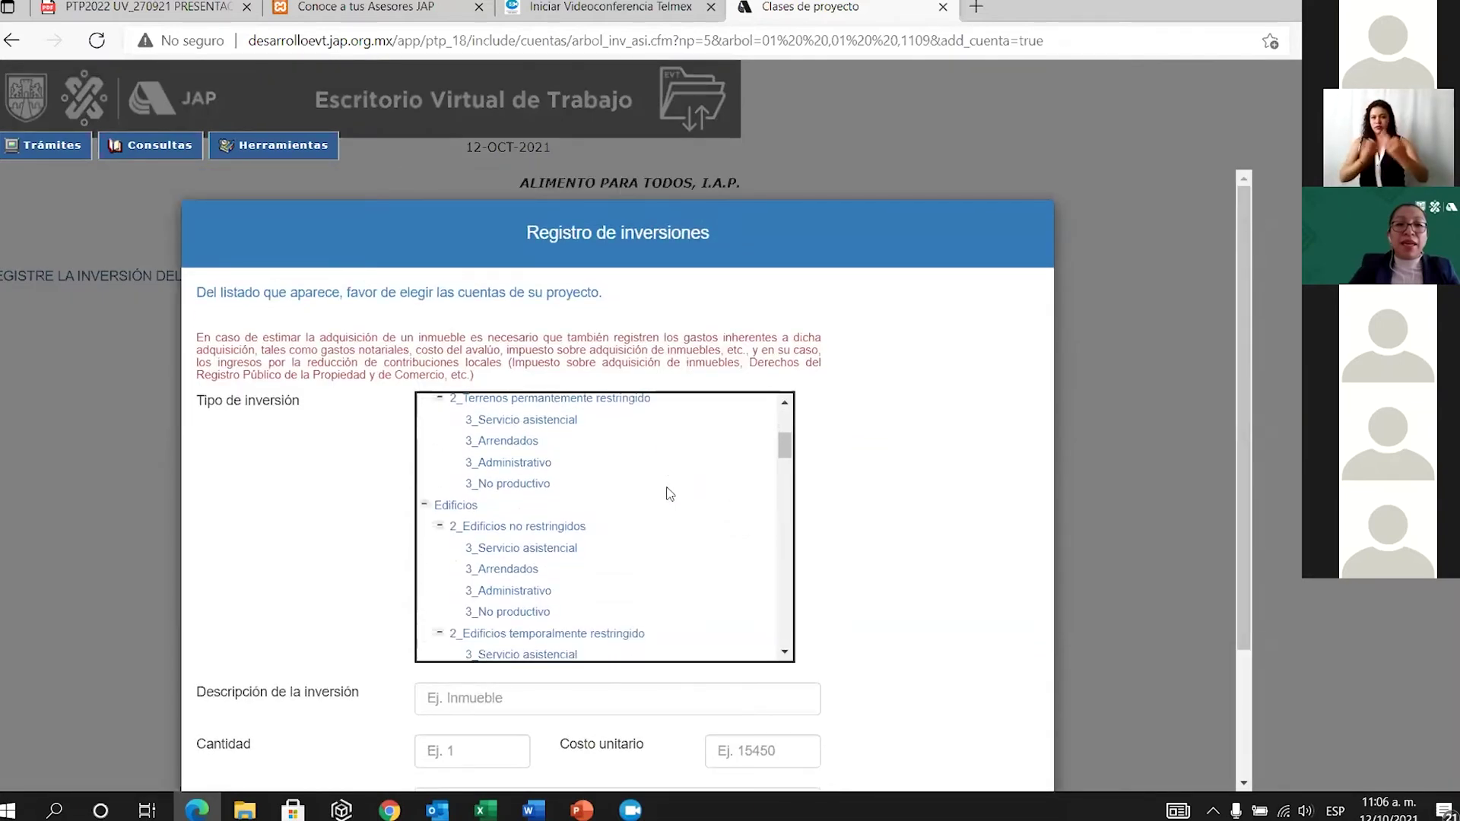
{"action": "scroll", "coordinate": [668, 503], "scroll_direction": "down", "scroll_amount": 4}
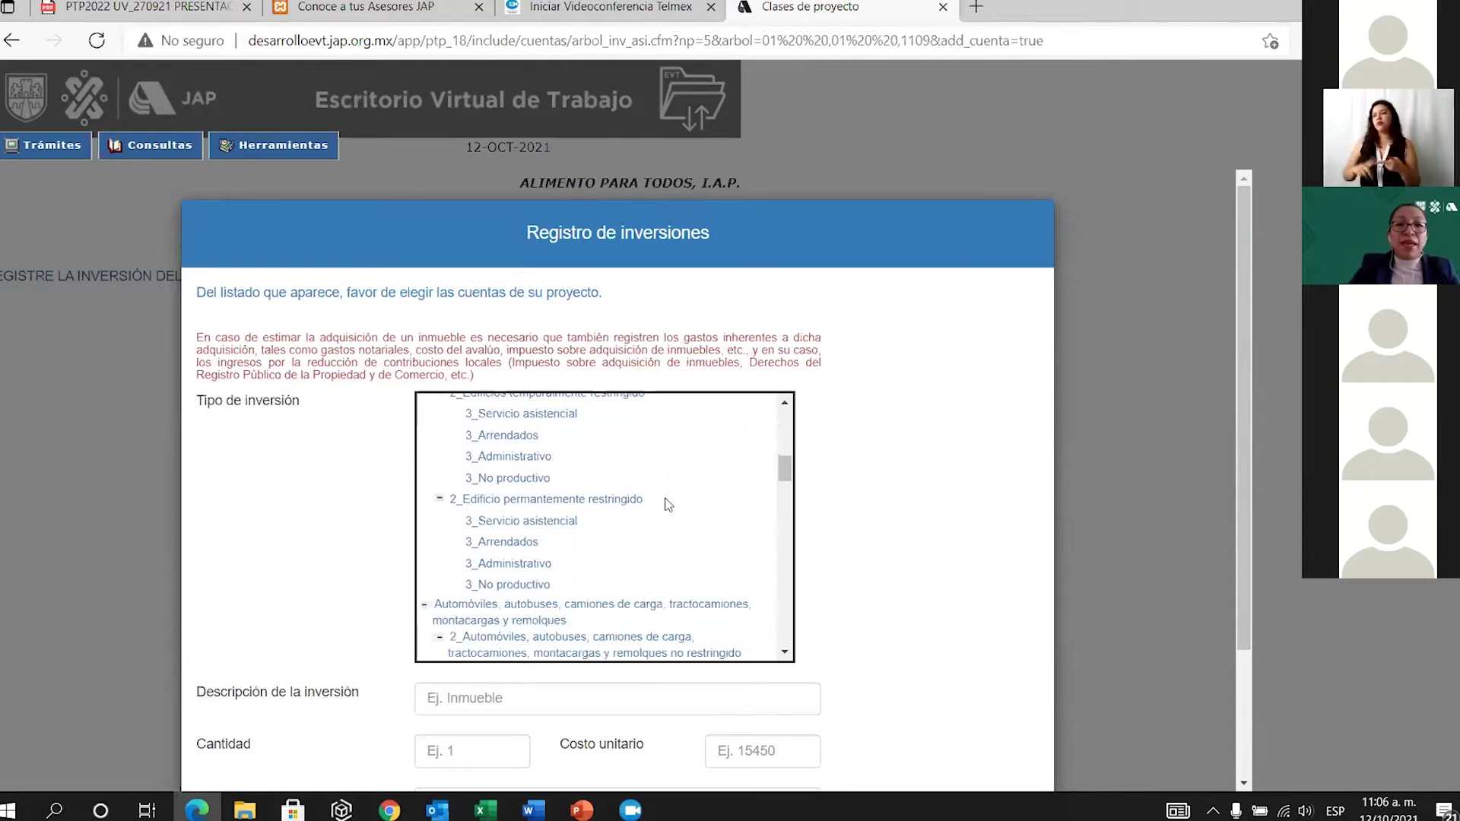
{"action": "scroll", "coordinate": [632, 571], "scroll_direction": "down", "scroll_amount": 3}
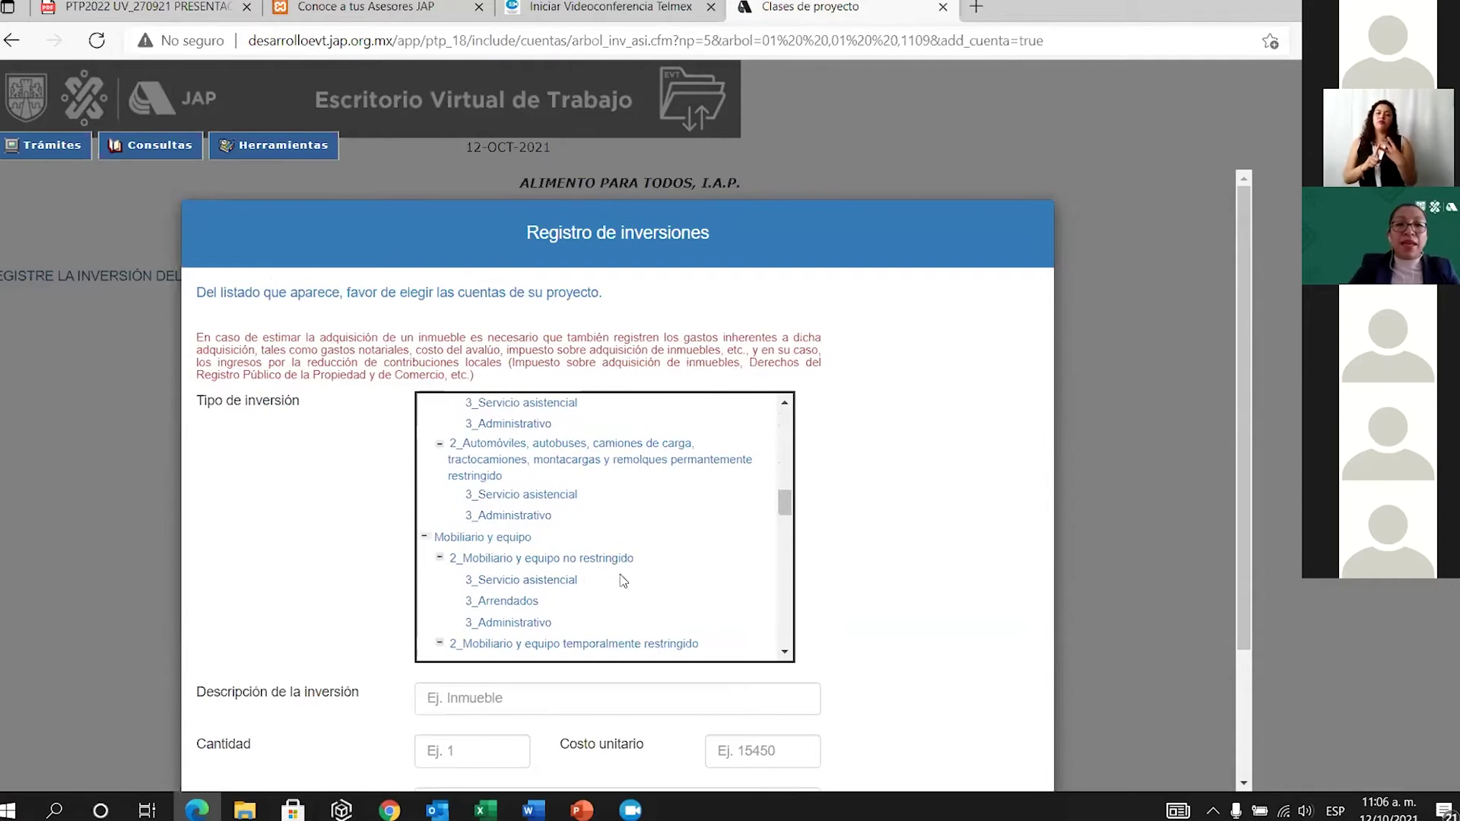
{"action": "scroll", "coordinate": [625, 581], "scroll_direction": "down", "scroll_amount": 1}
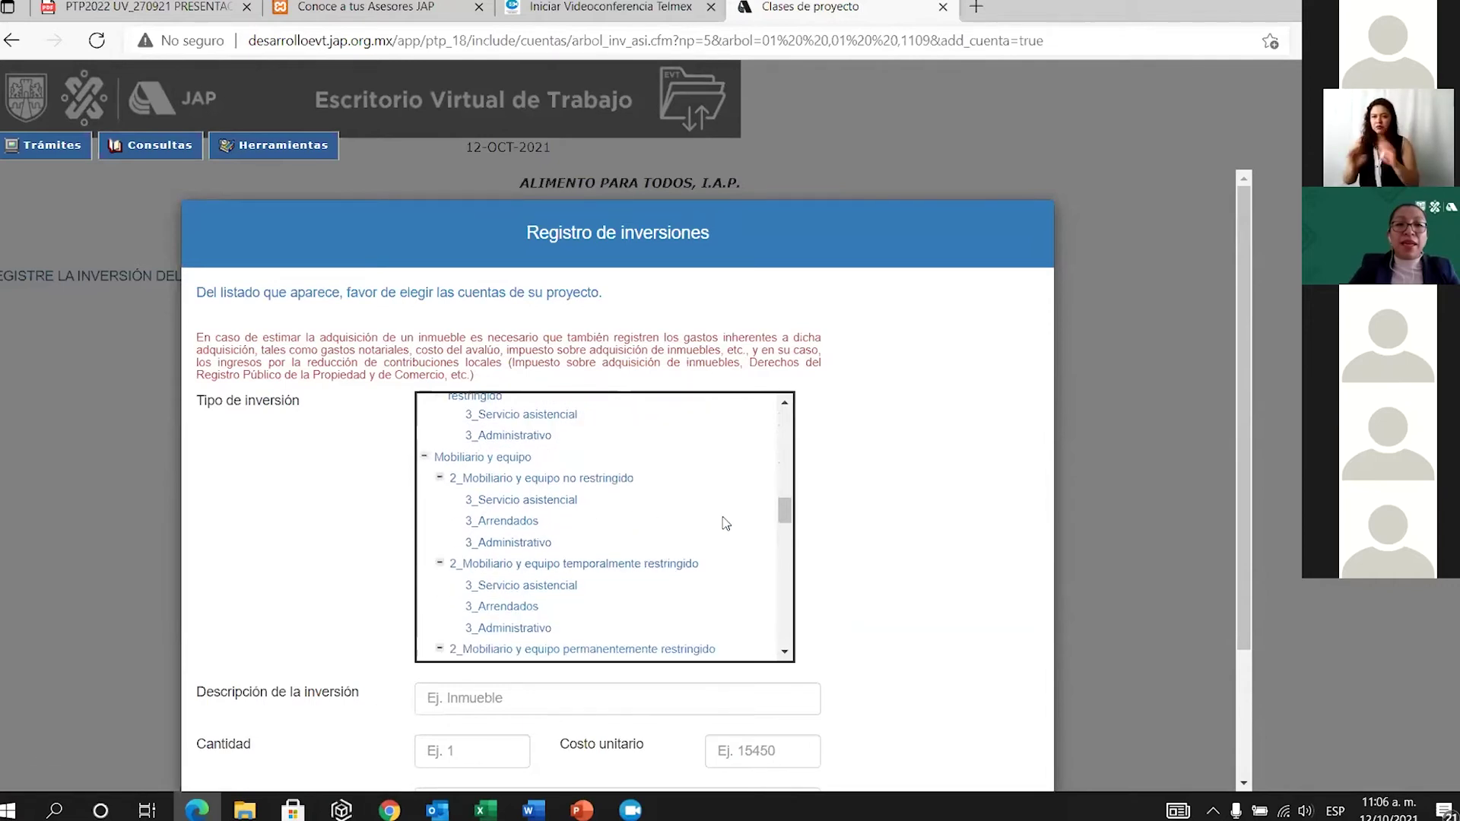
{"action": "scroll", "coordinate": [727, 524], "scroll_direction": "down", "scroll_amount": 1}
{"action": "scroll", "coordinate": [661, 534], "scroll_direction": "down", "scroll_amount": 3}
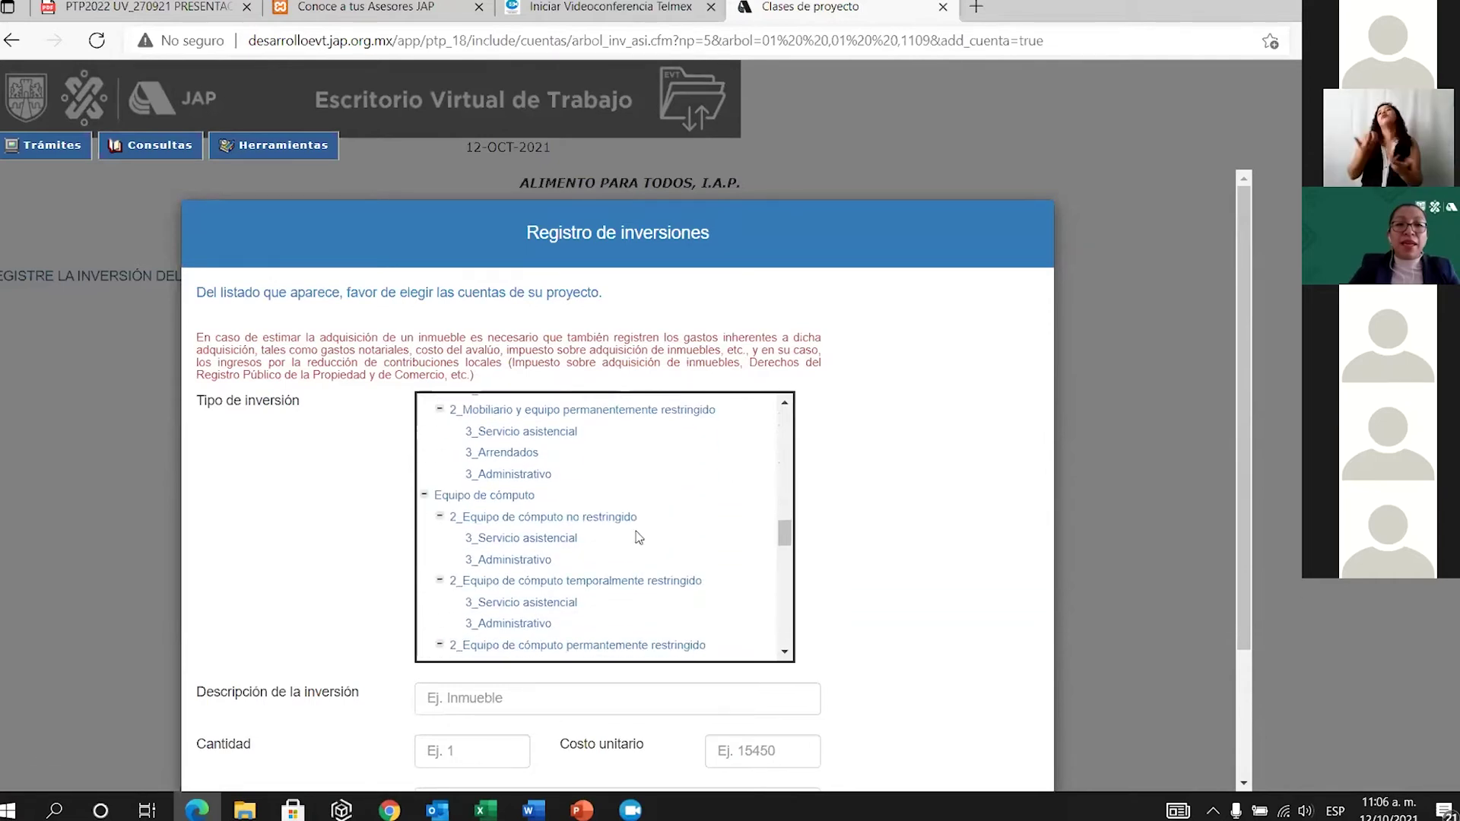
{"action": "scroll", "coordinate": [648, 538], "scroll_direction": "down", "scroll_amount": 1}
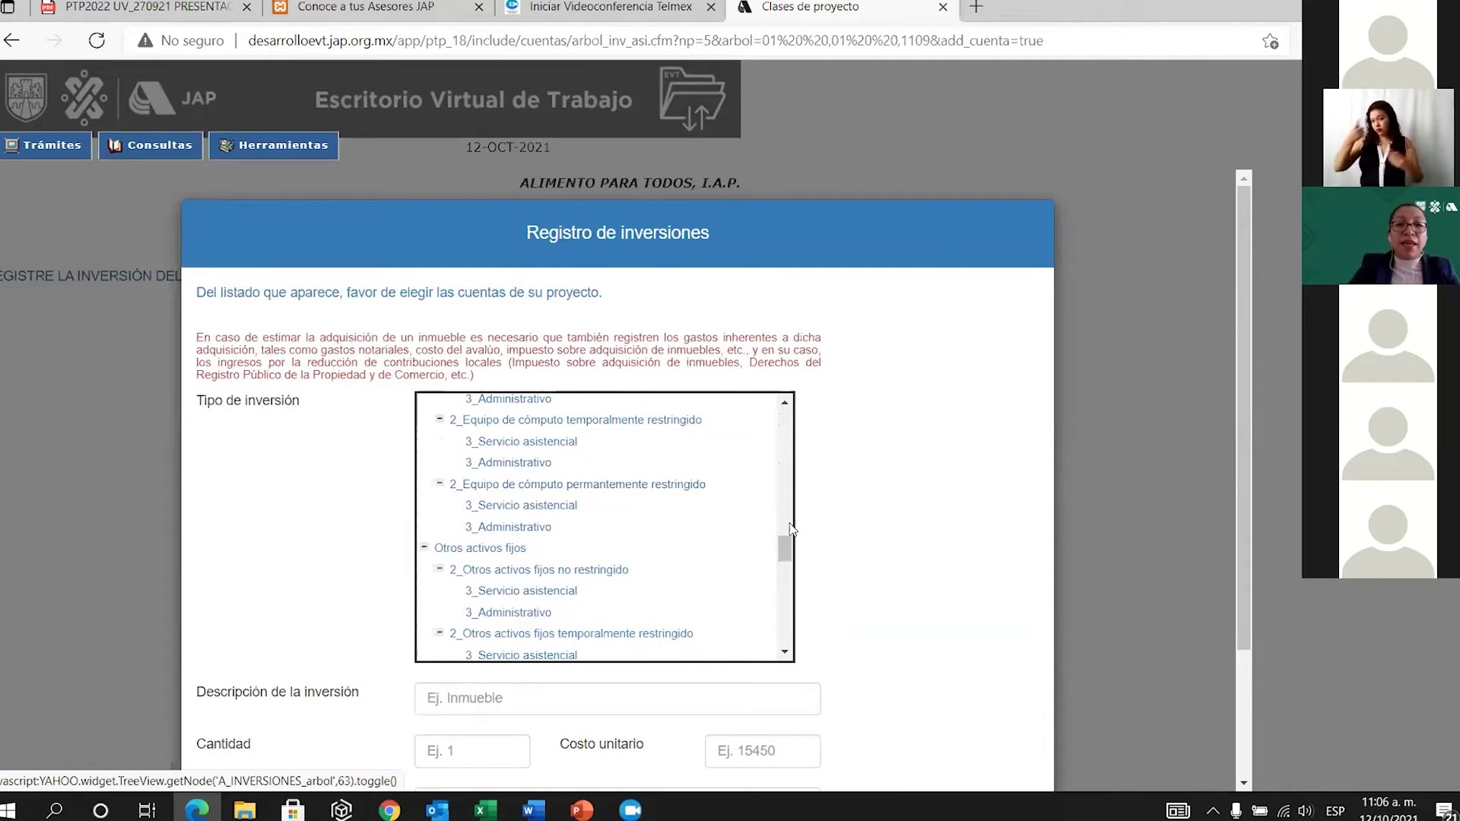
{"action": "scroll", "coordinate": [751, 430], "scroll_direction": "up", "scroll_amount": 5}
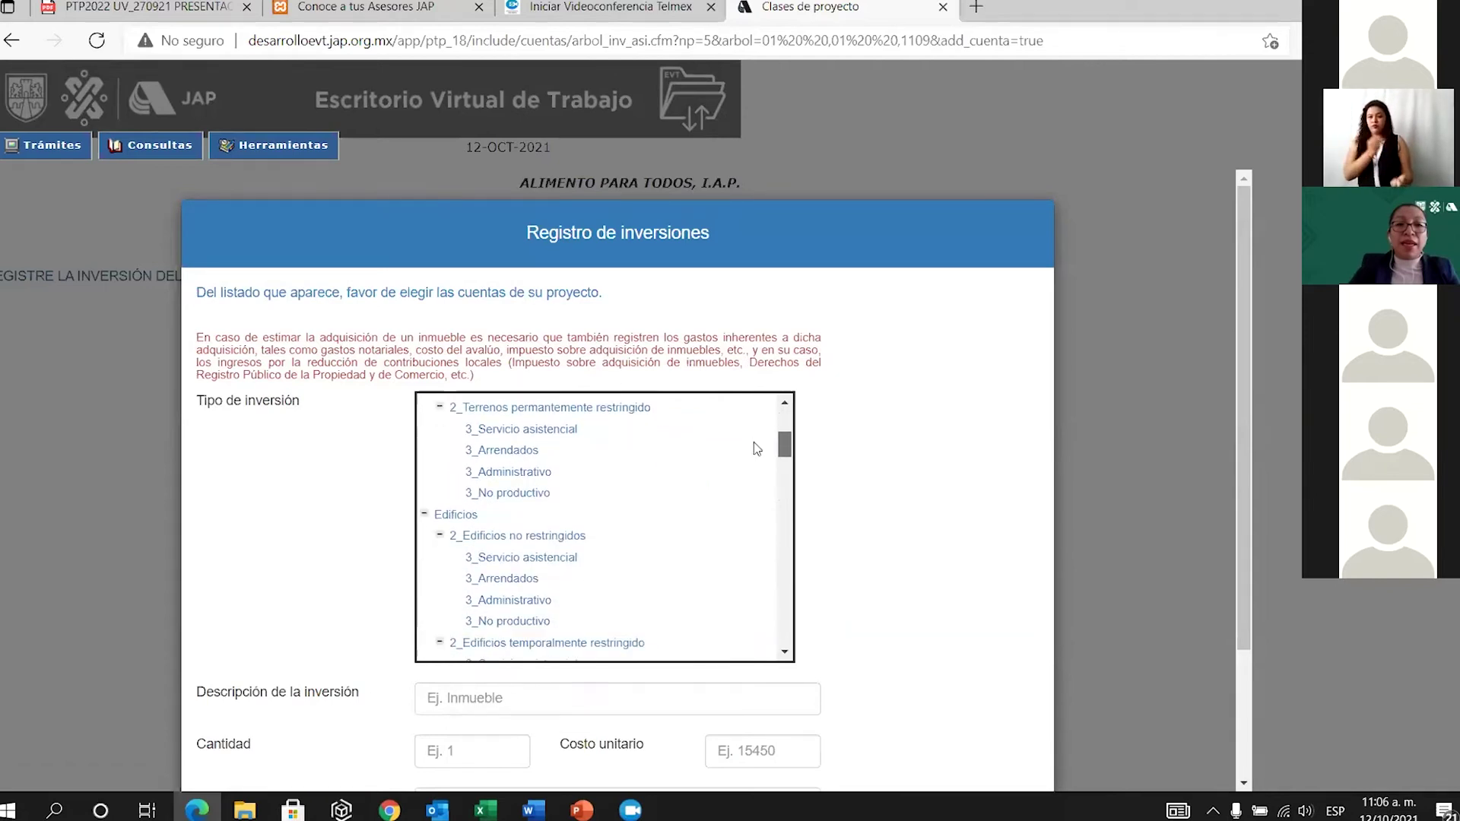
{"action": "scroll", "coordinate": [757, 448], "scroll_direction": "down", "scroll_amount": 1}
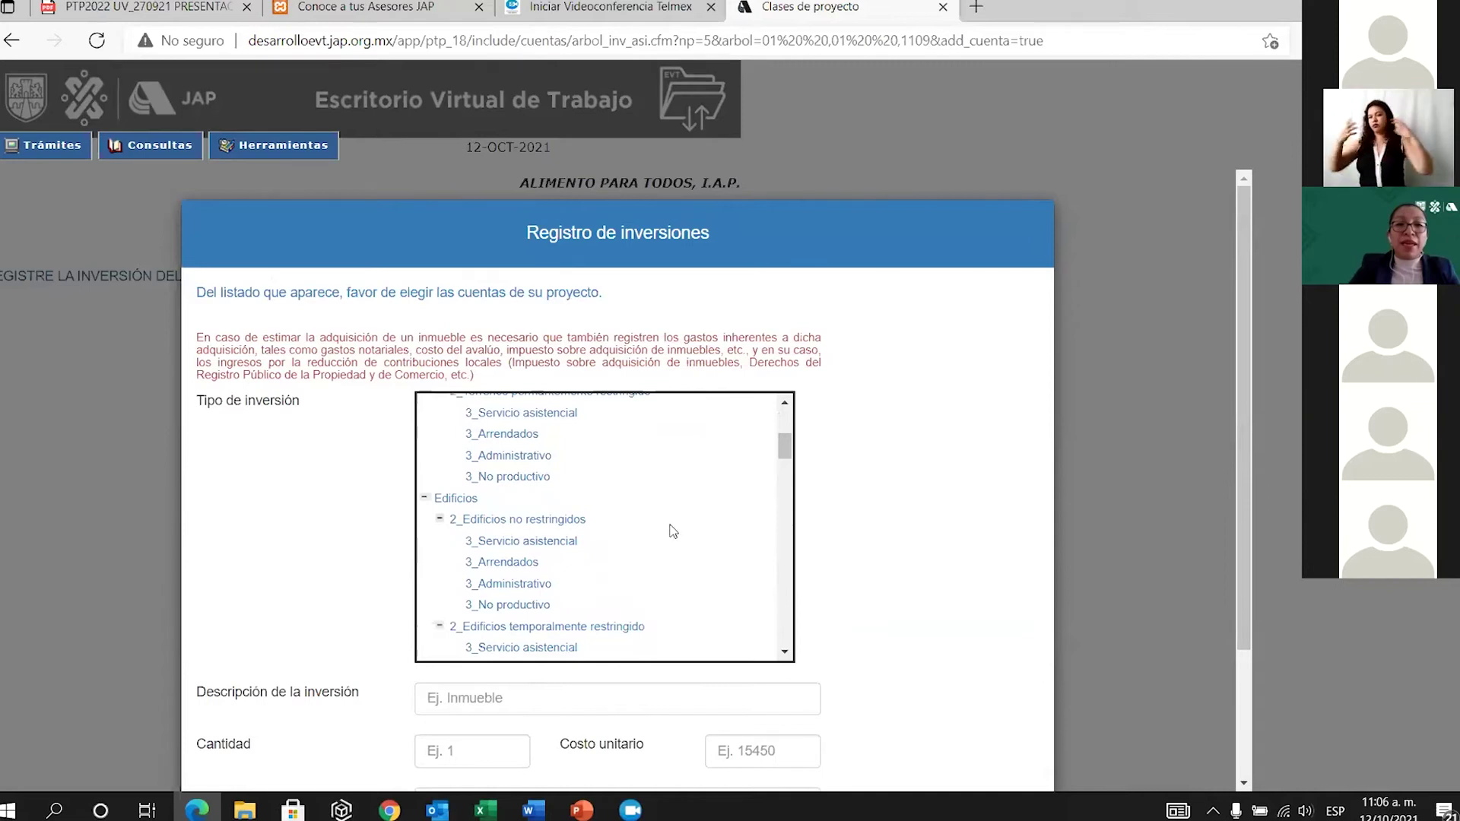
{"action": "left_click", "coordinate": [564, 547]}
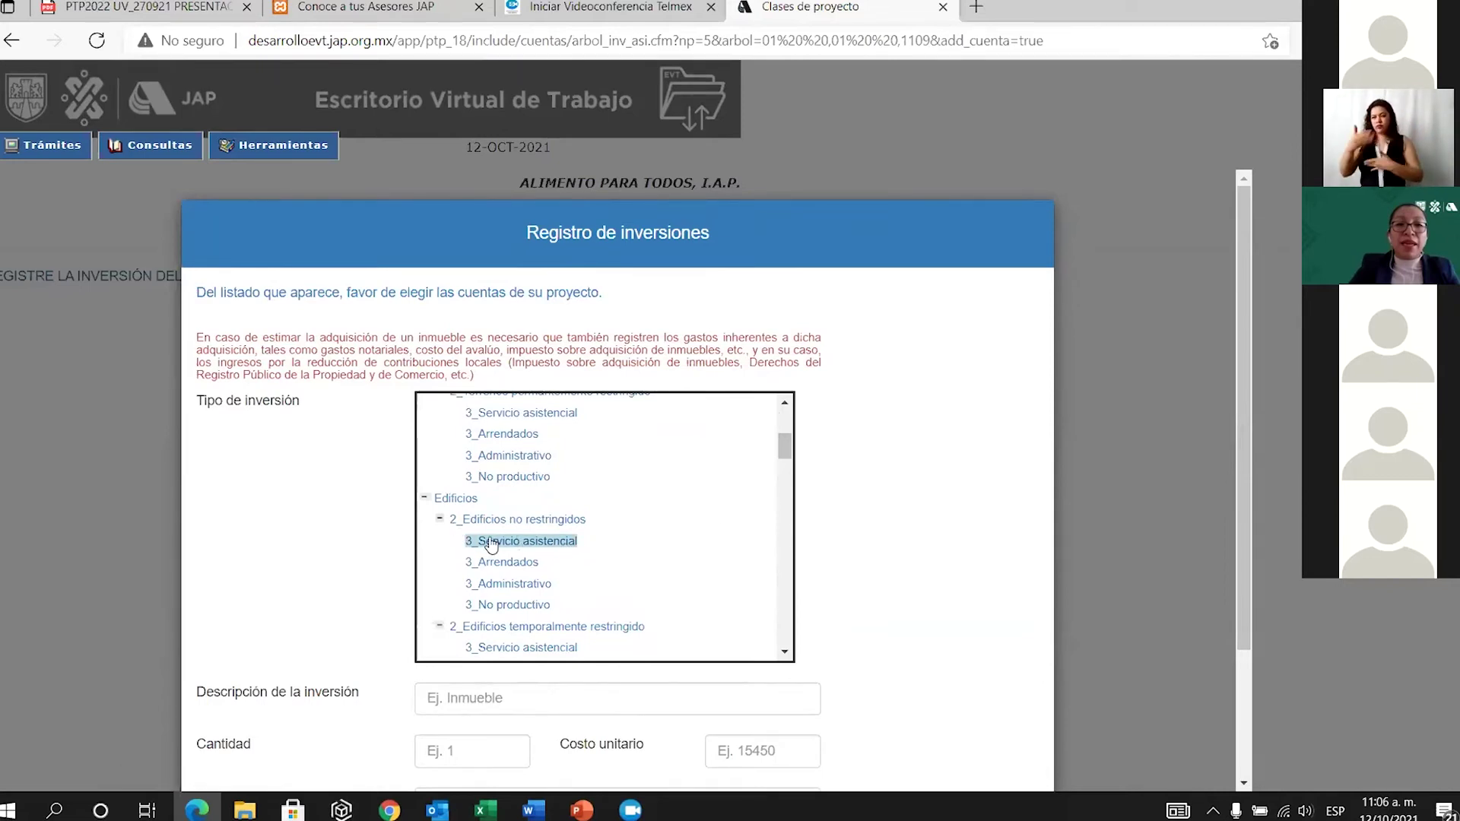
{"action": "scroll", "coordinate": [533, 548], "scroll_direction": "down", "scroll_amount": 2}
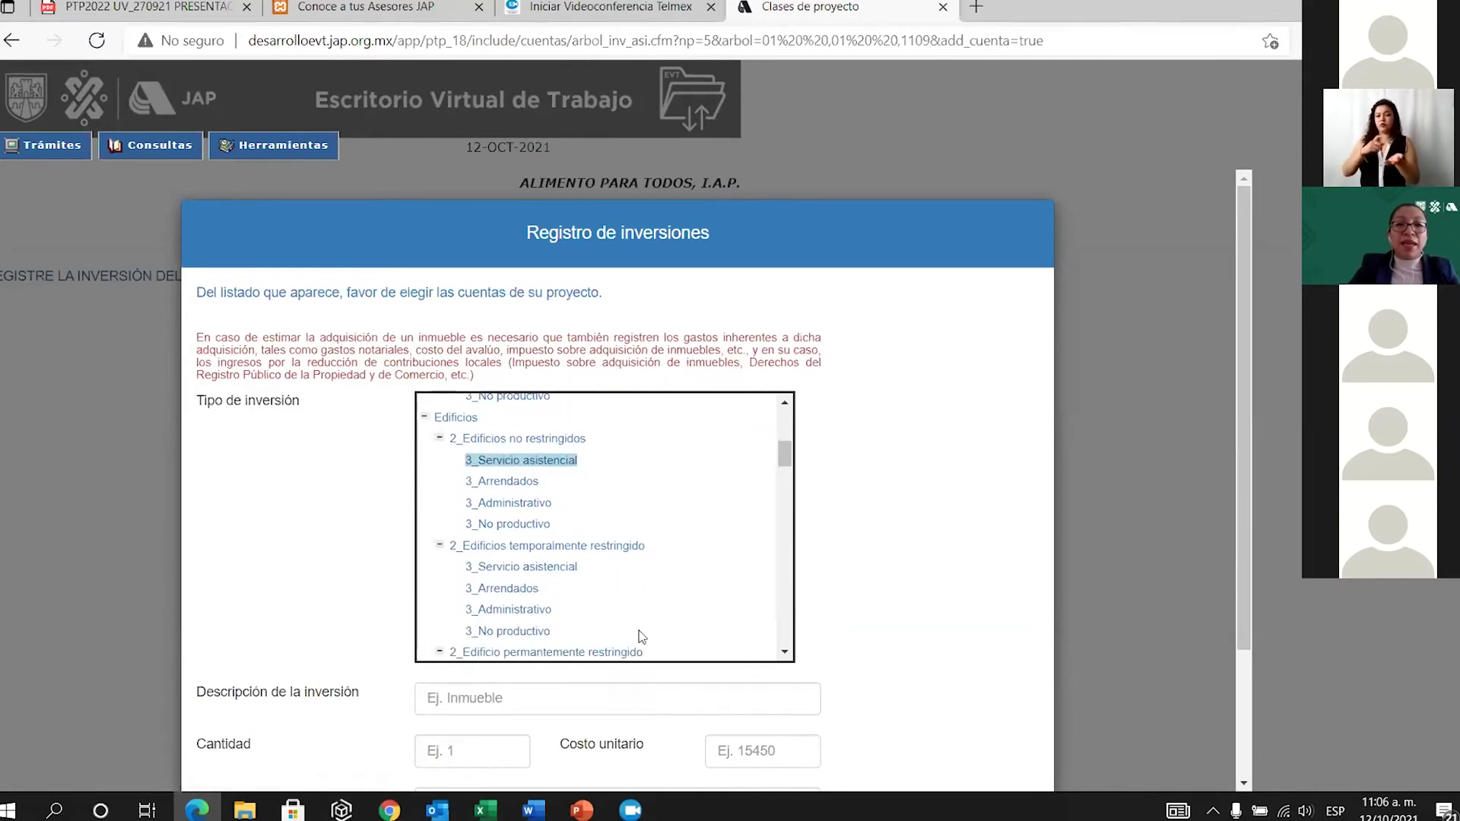
{"action": "left_click", "coordinate": [490, 698]}
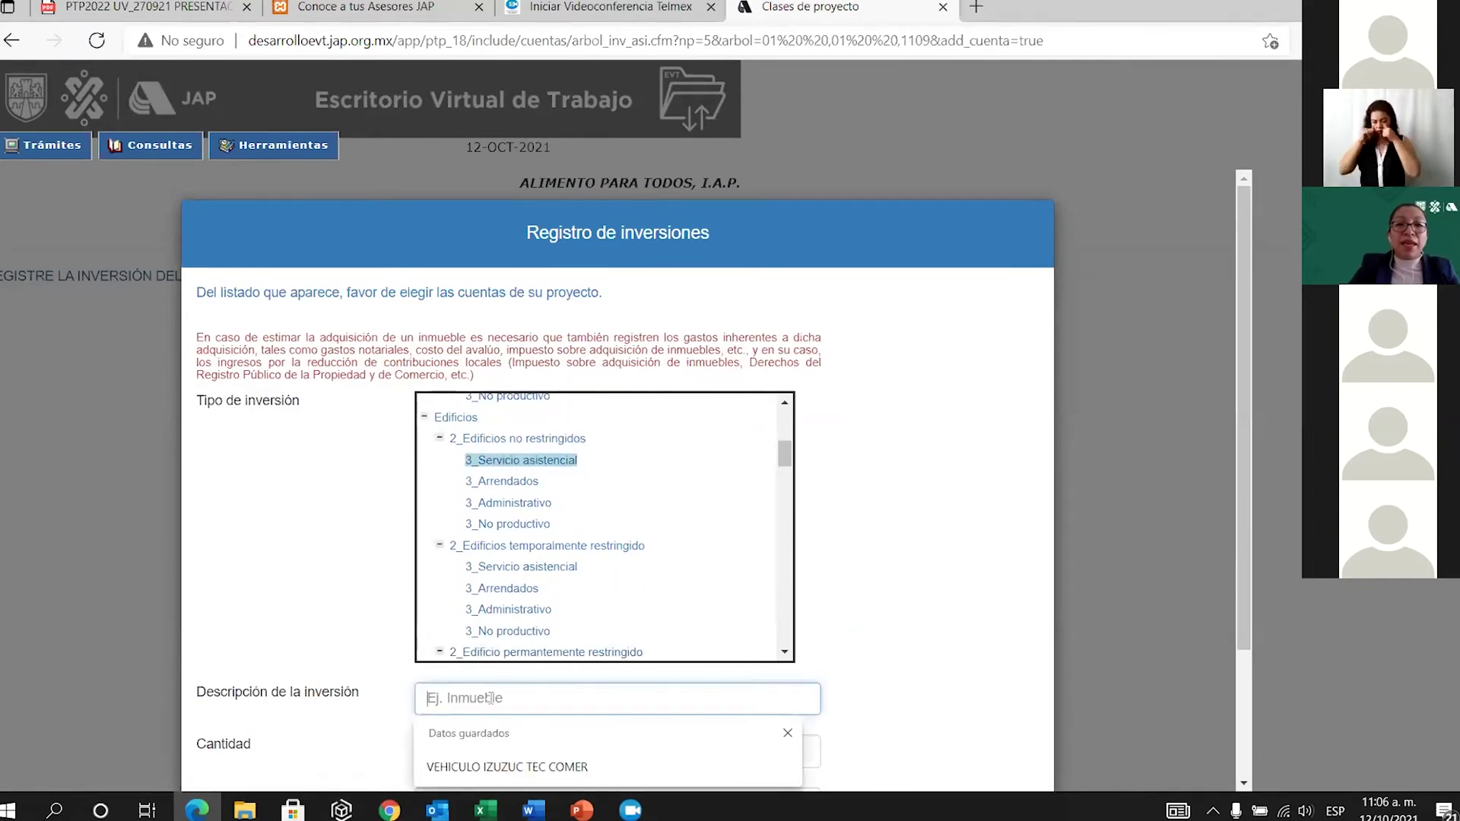
Enter description 'edificio', quantity 1 and unit cost 3000000.
{"action": "scroll", "coordinate": [487, 669], "scroll_direction": "down", "scroll_amount": 1}
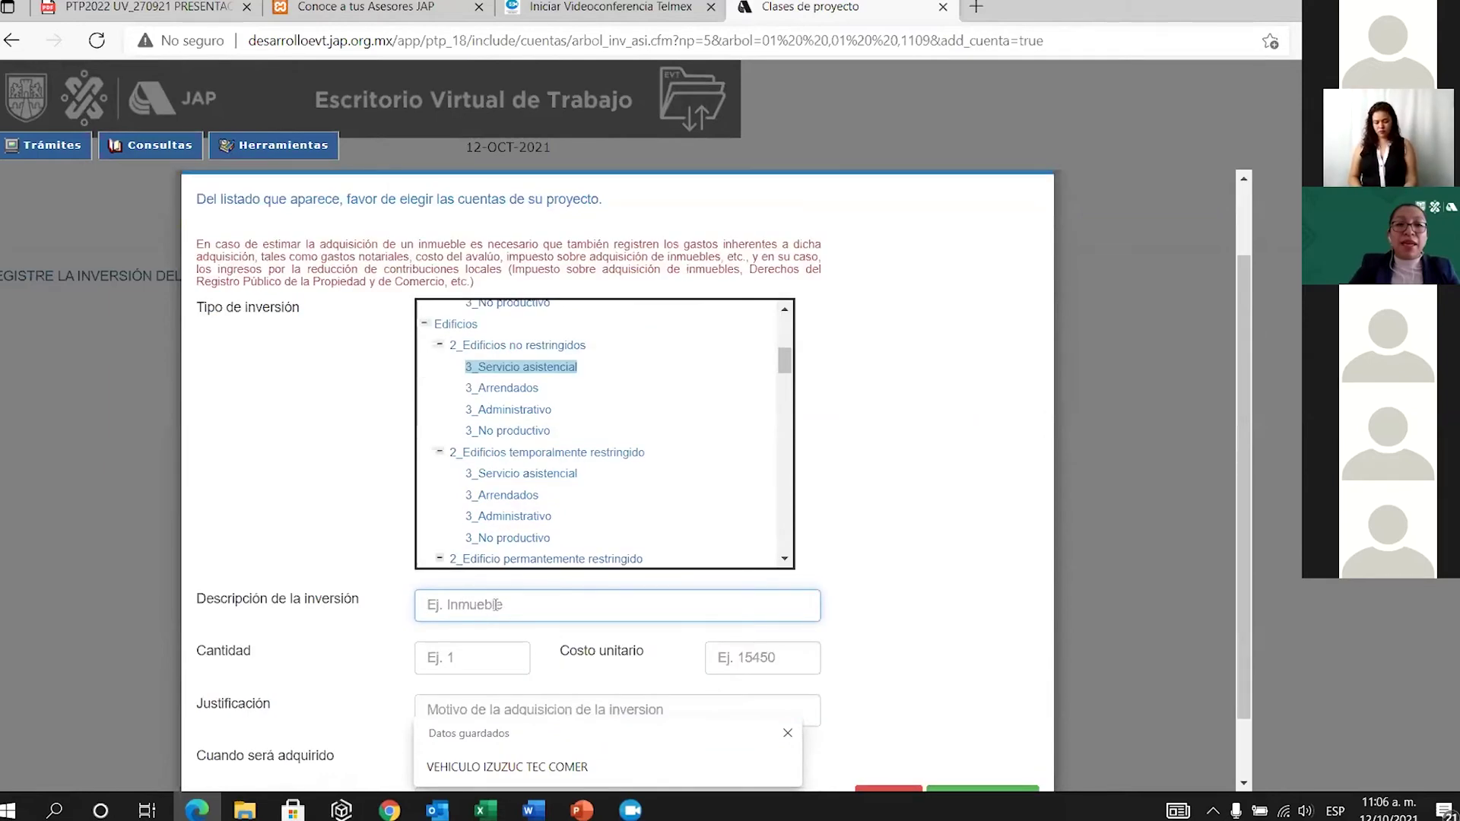
{"action": "type", "text": "edificio"}
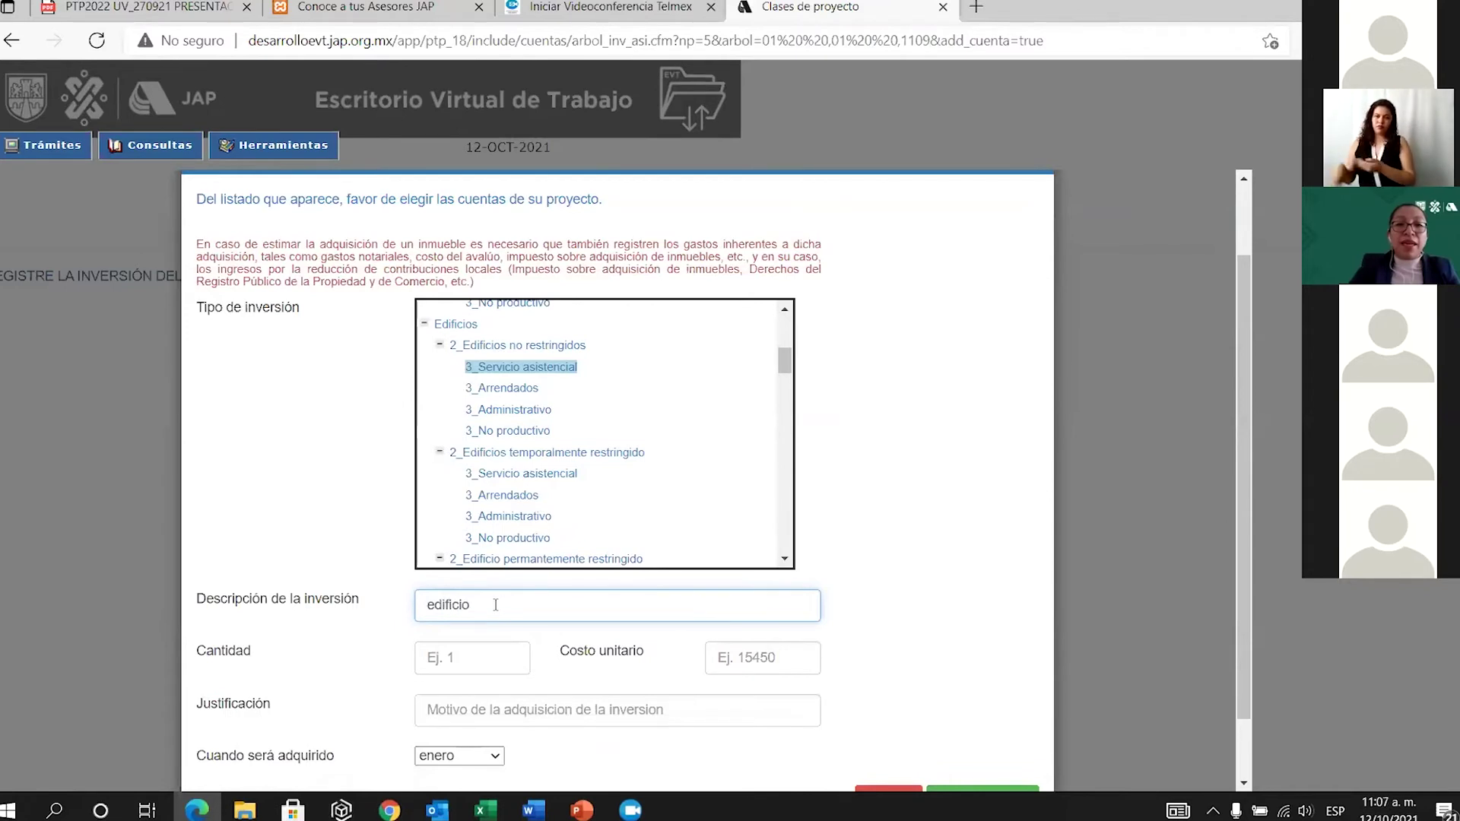
{"action": "left_click", "coordinate": [489, 668]}
{"action": "type", "text": "1"}
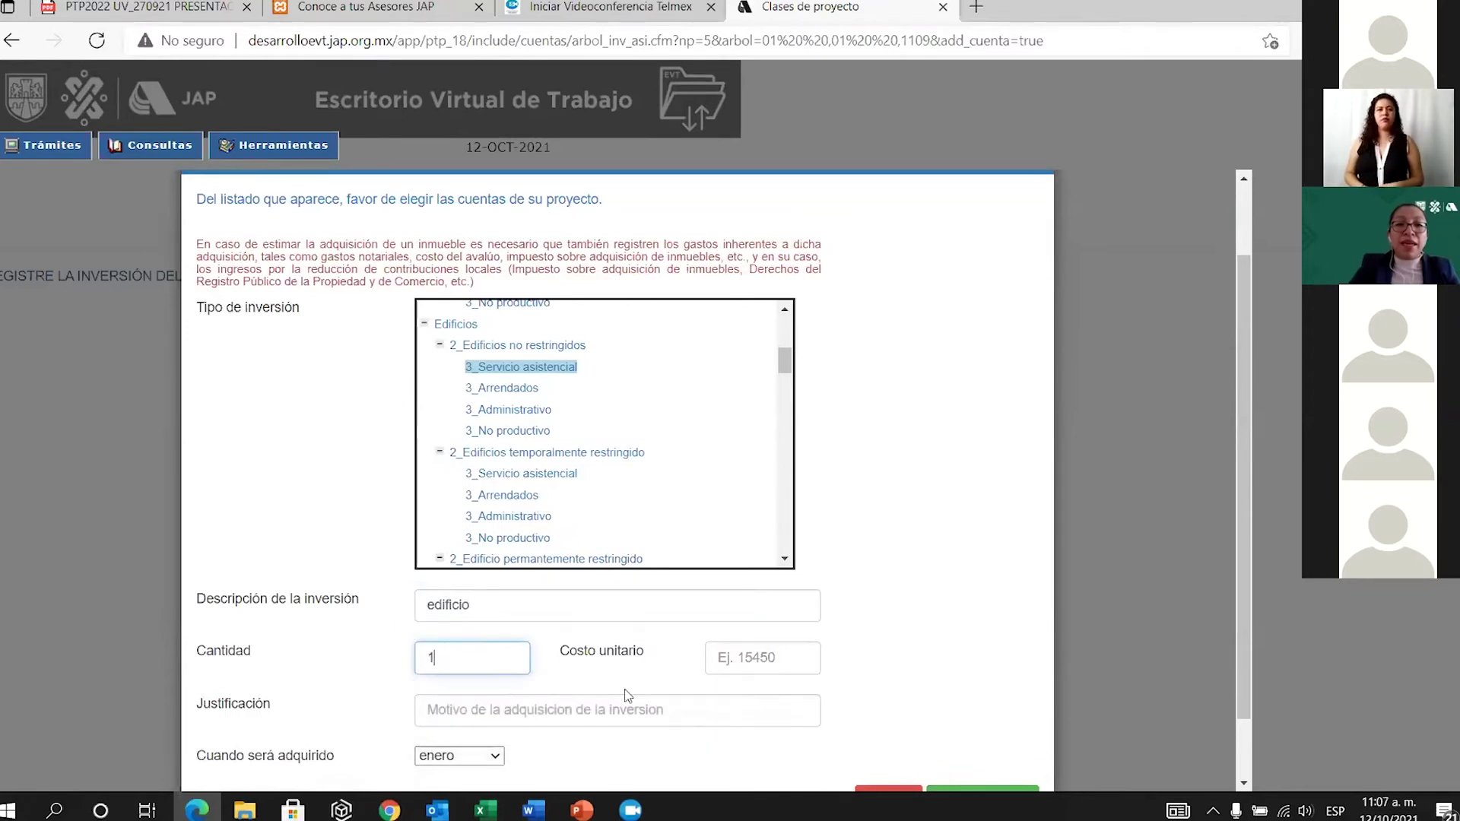
{"action": "left_click", "coordinate": [763, 657]}
{"action": "type", "text": "3000000"}
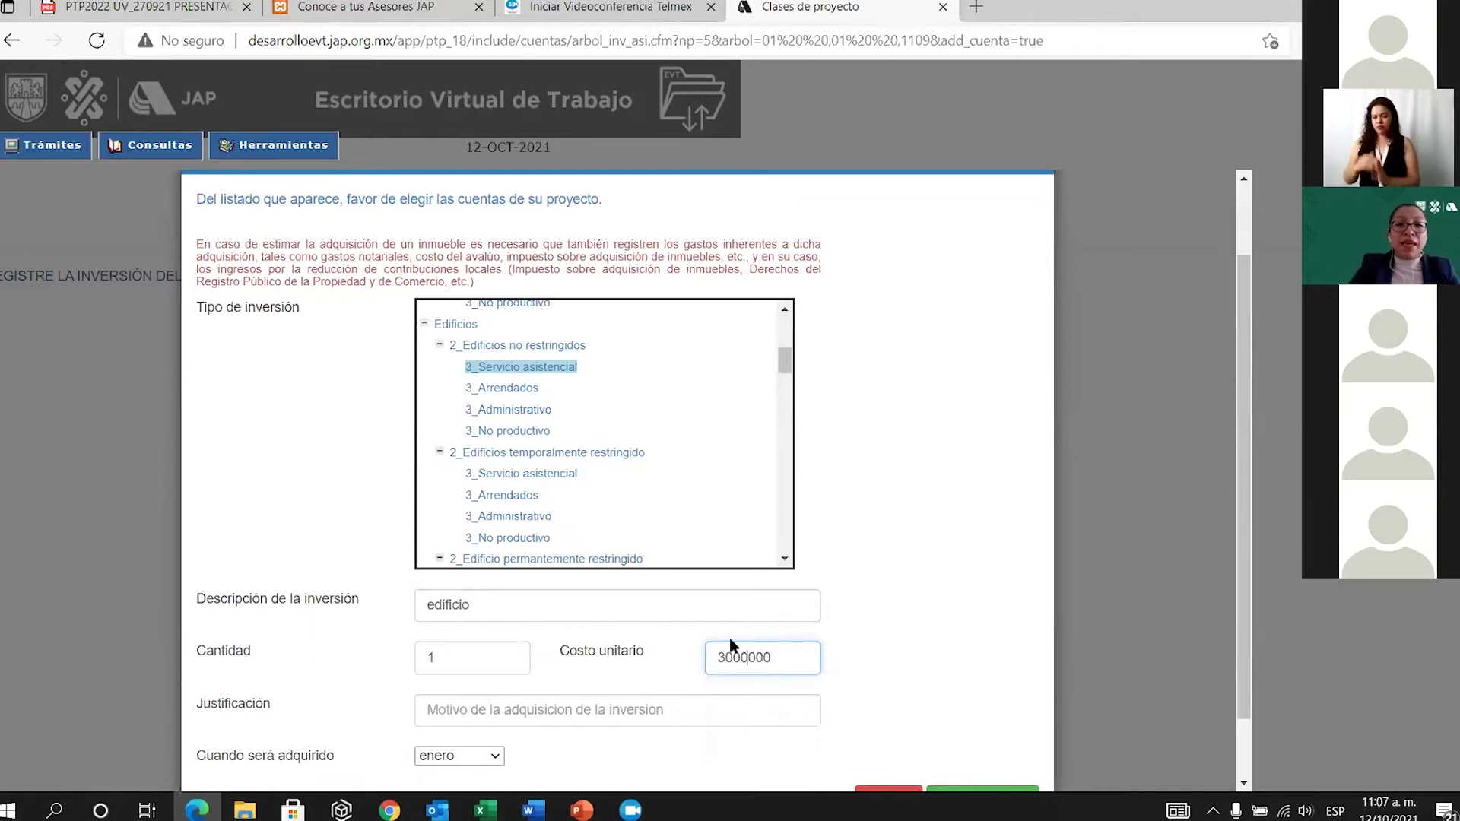
Add justification 'prestar el servicio', acquisition month septiembre, and register the investment.
{"action": "left_click", "coordinate": [635, 706]}
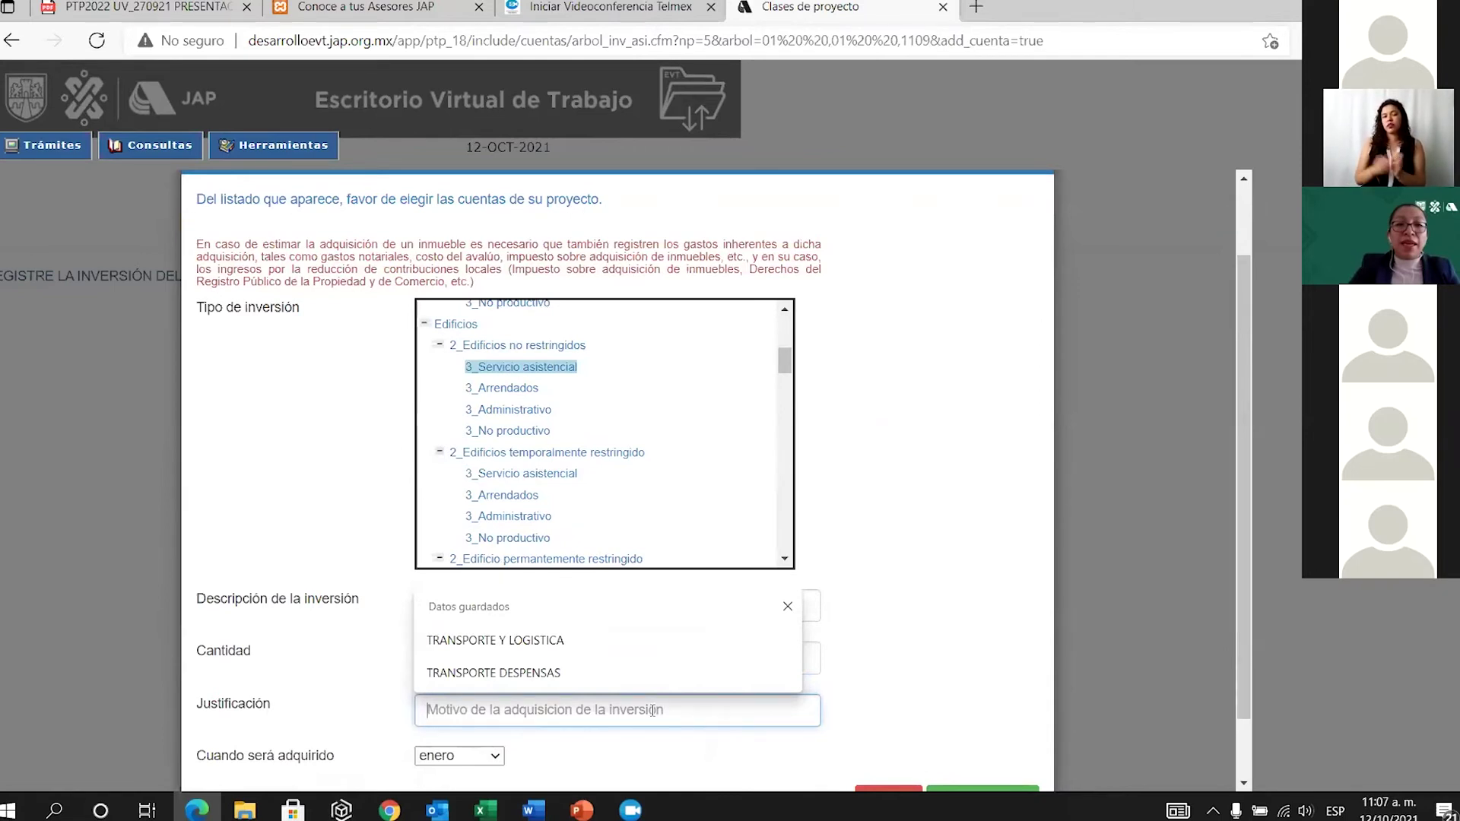
{"action": "type", "text": "prestar"}
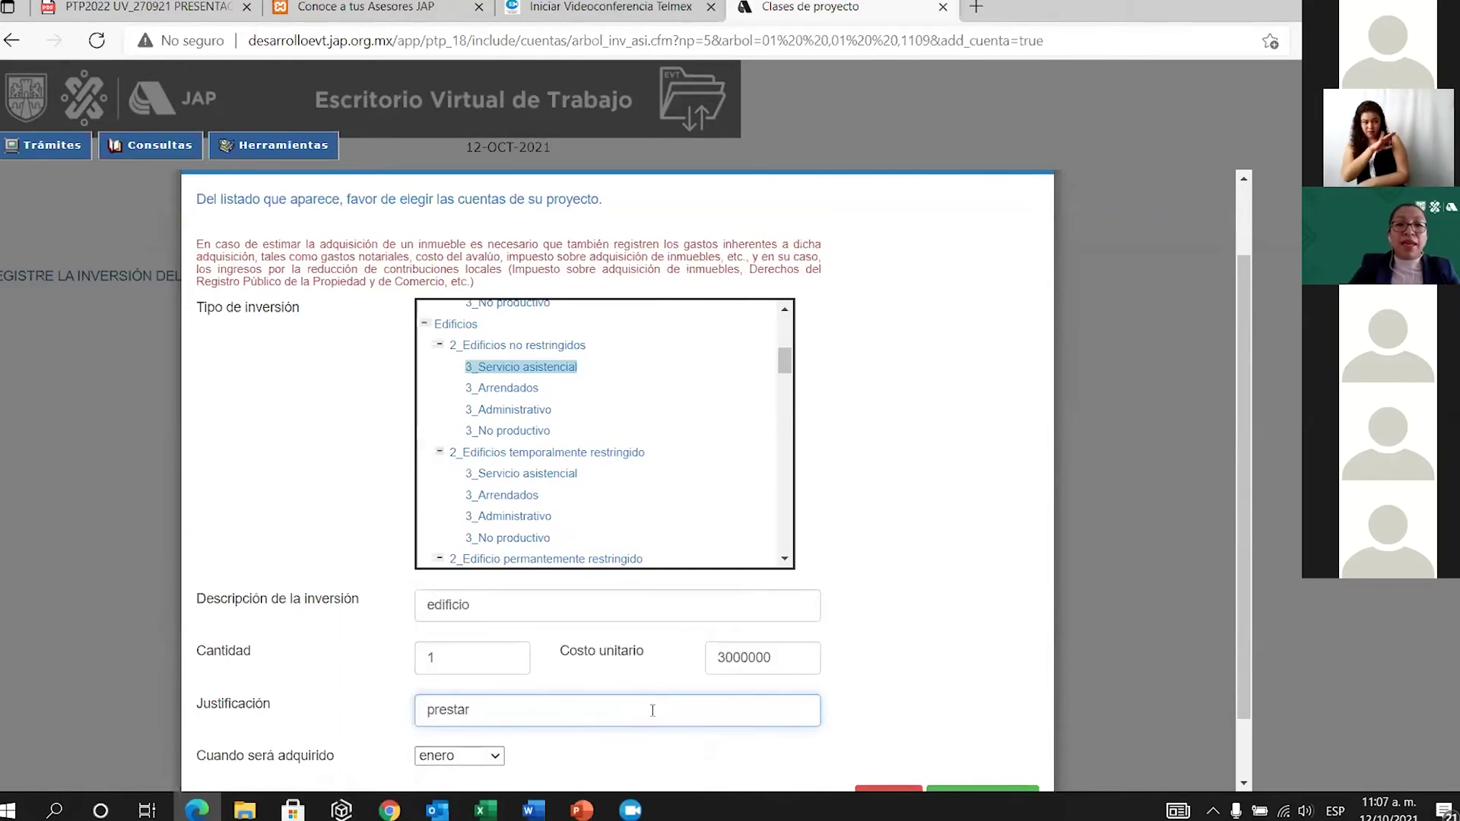
{"action": "type", "text": " el "}
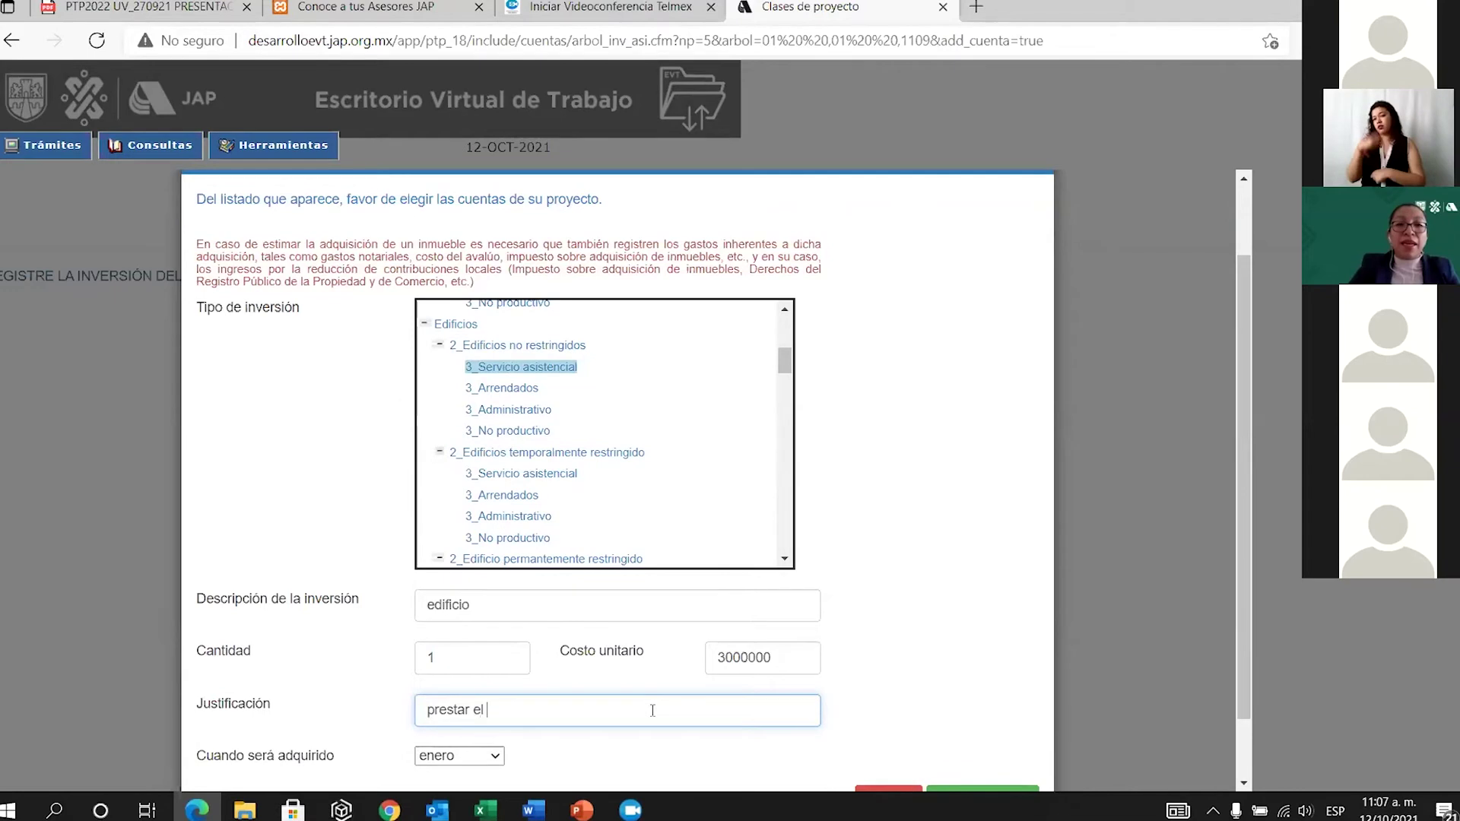
{"action": "type", "text": "servicio"}
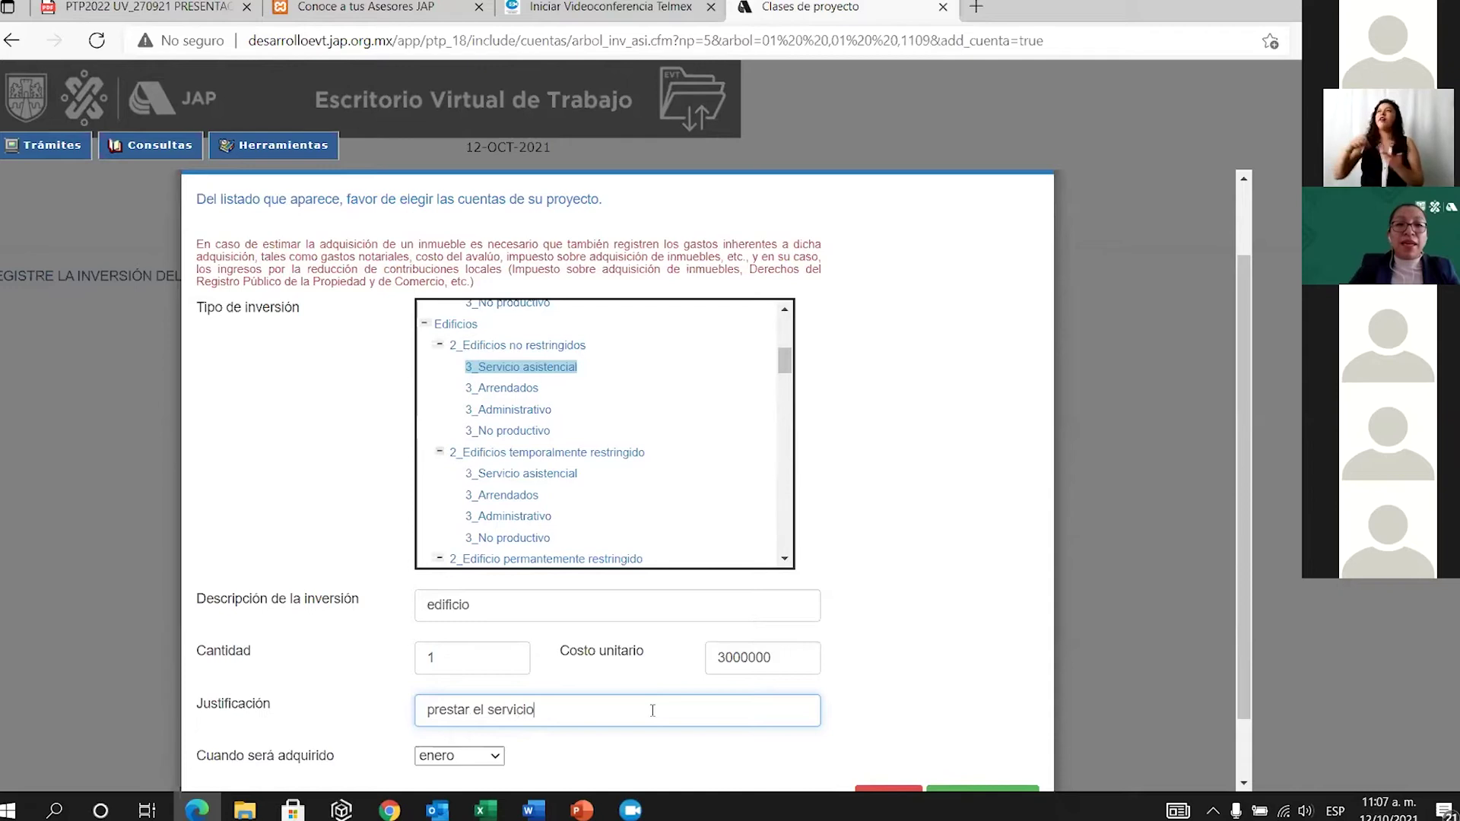
{"action": "scroll", "coordinate": [652, 710], "scroll_direction": "down", "scroll_amount": 1}
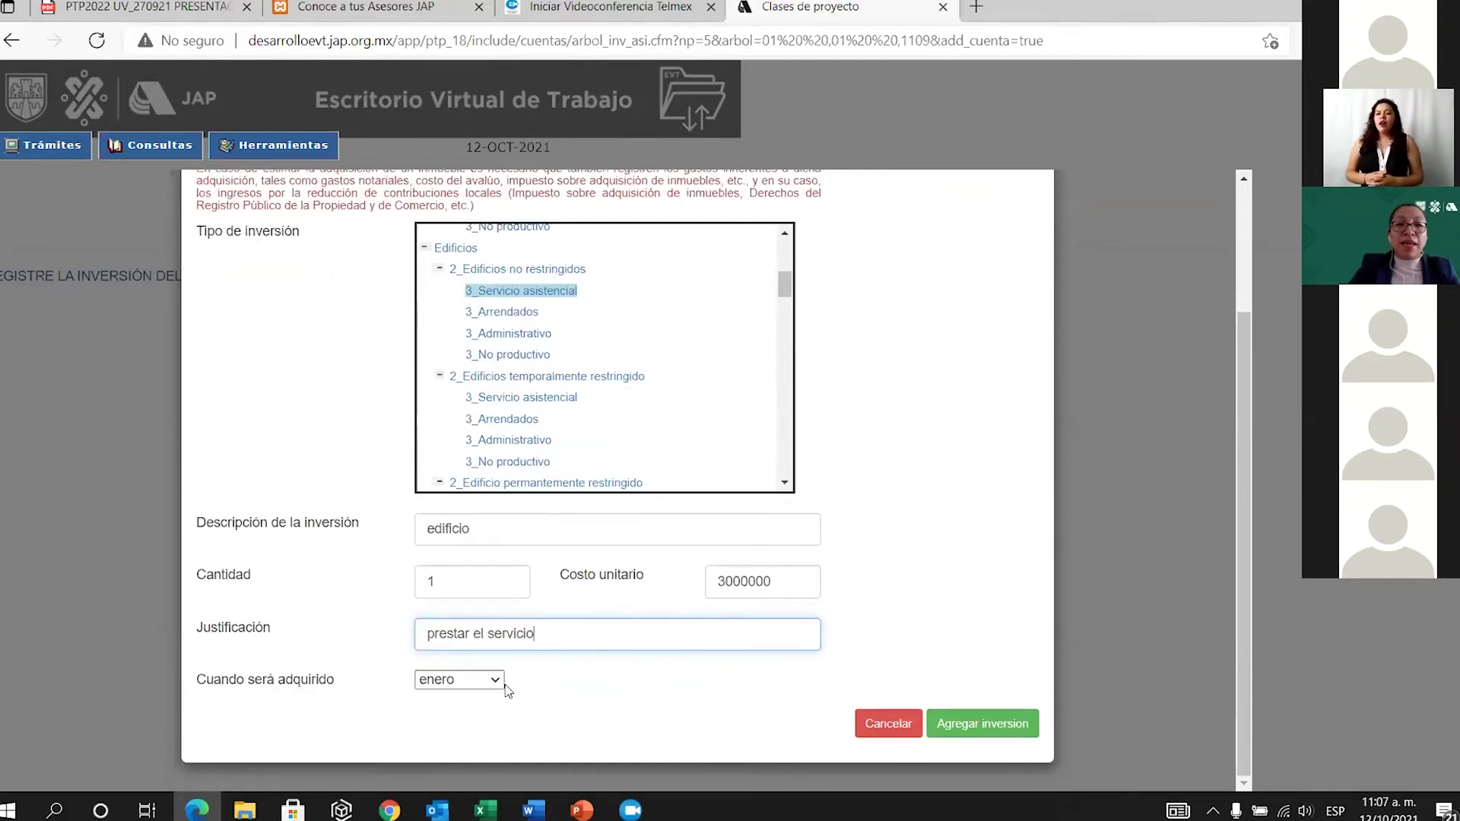
{"action": "left_click", "coordinate": [500, 682]}
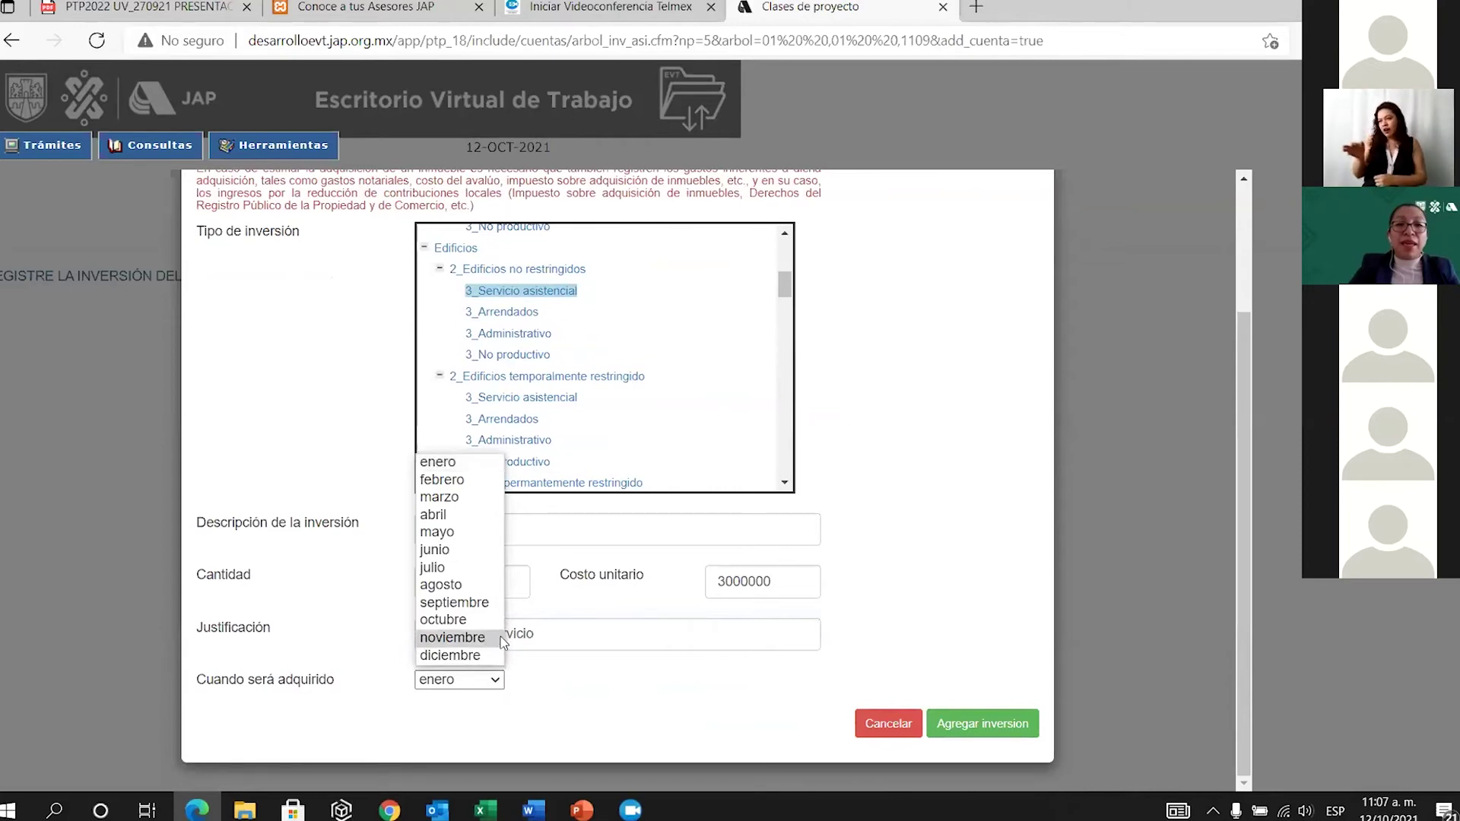
{"action": "left_click", "coordinate": [470, 603]}
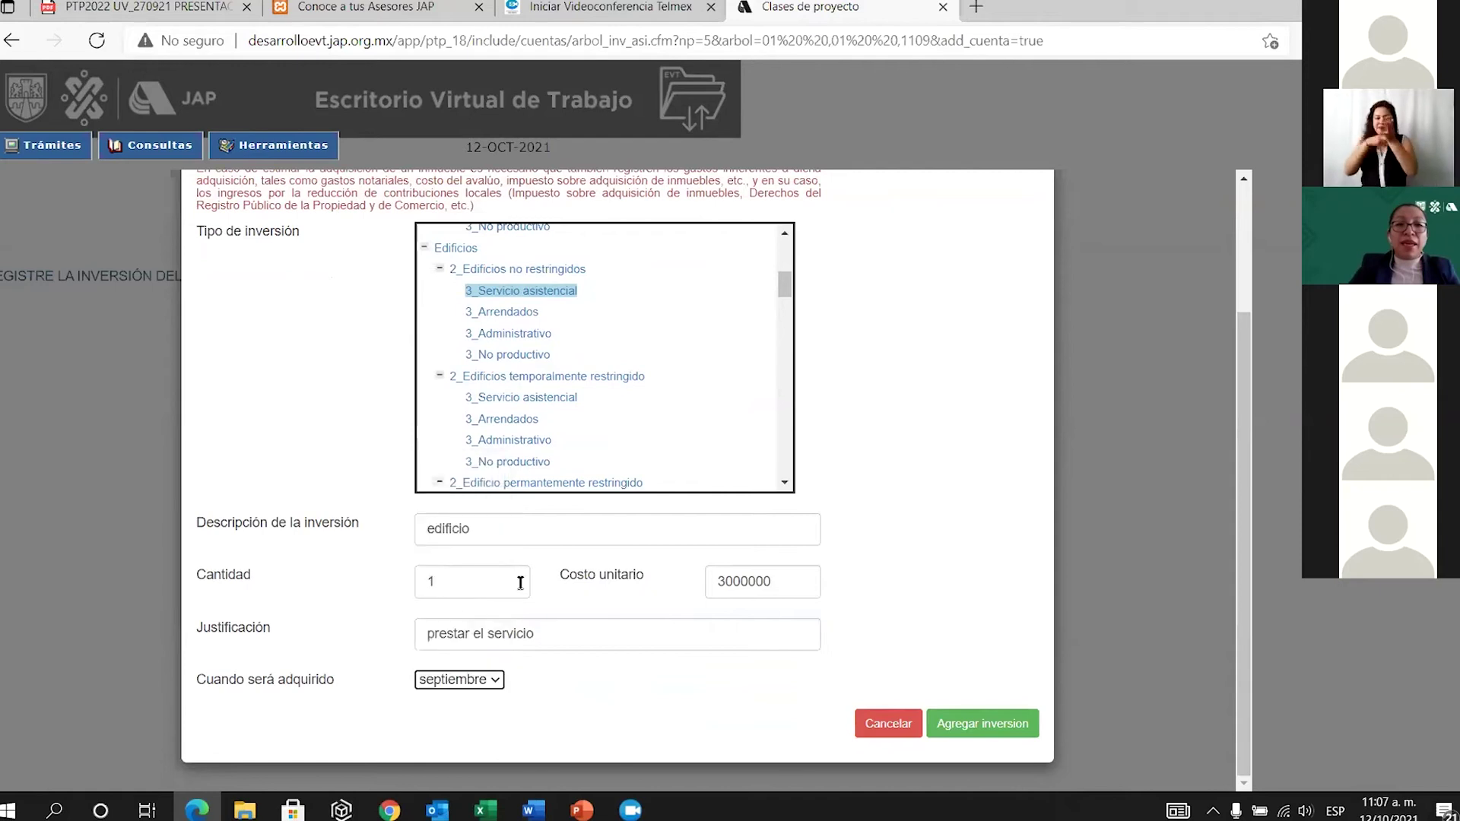
{"action": "left_click", "coordinate": [981, 723]}
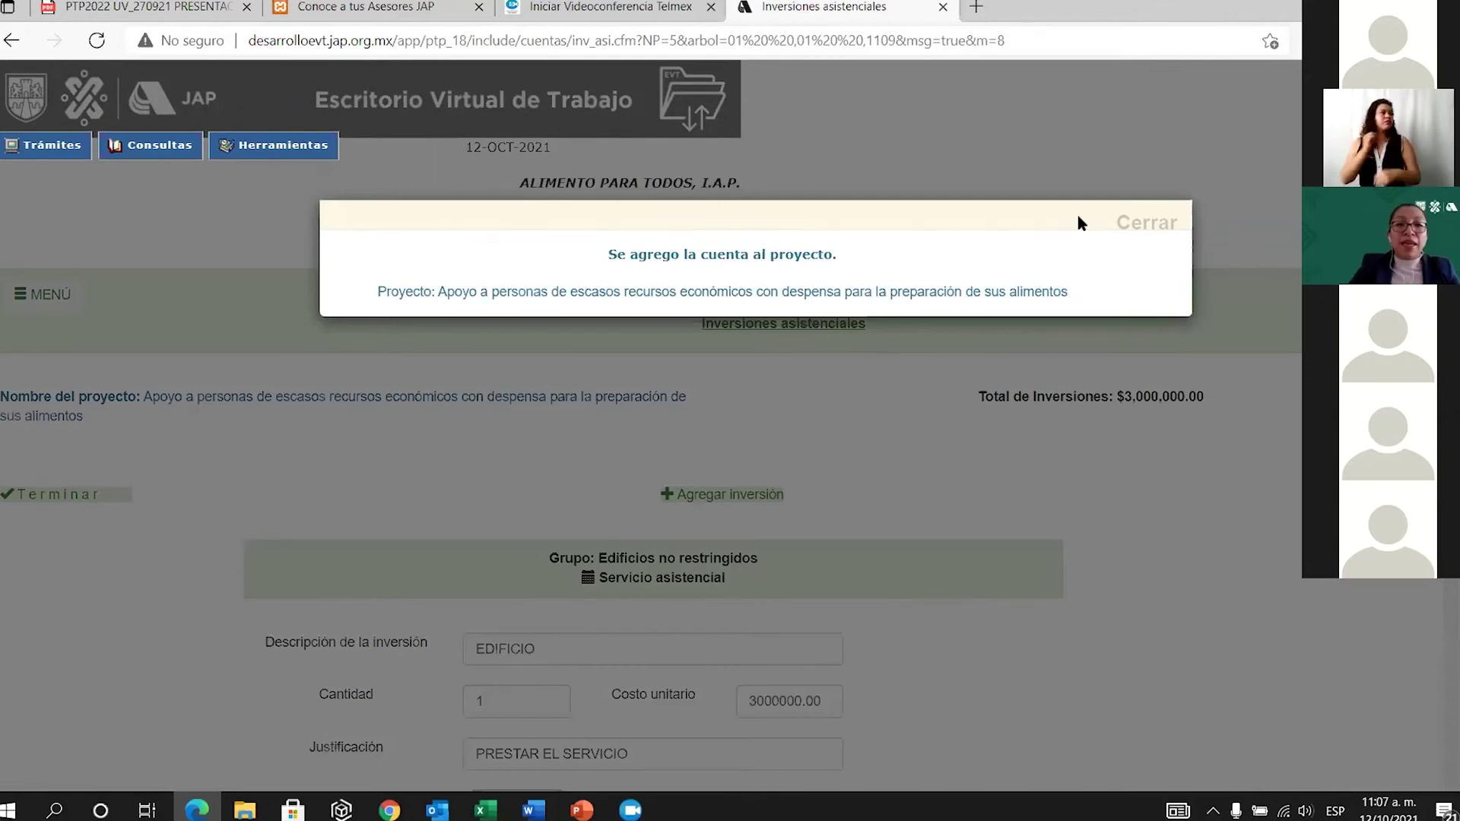
Dismiss the account-added confirmation, leaving EDIFICIO as the only investment at $3,000,000.00.
{"action": "left_click", "coordinate": [1150, 222]}
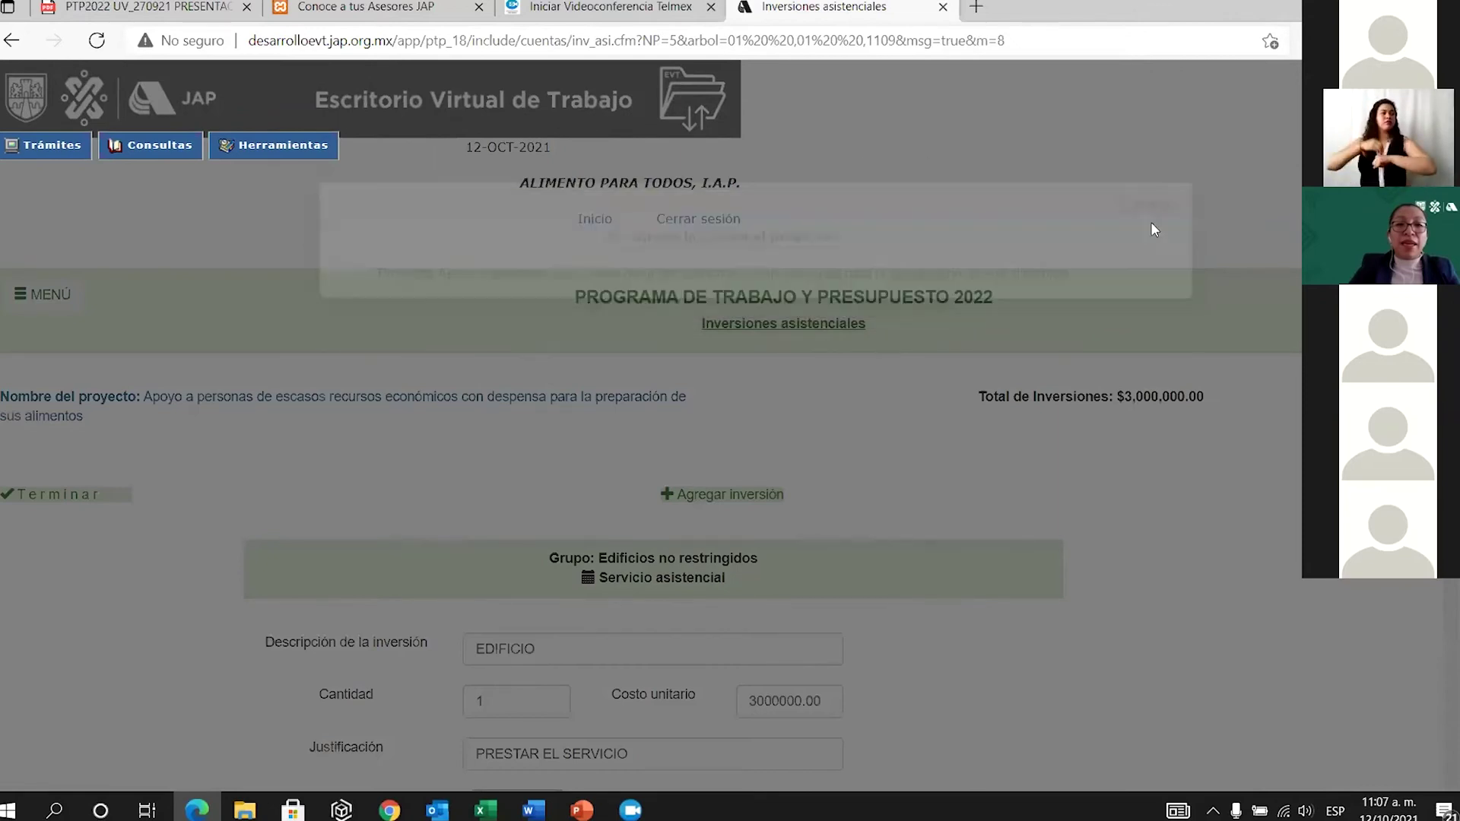
{"action": "scroll", "coordinate": [769, 456], "scroll_direction": "down", "scroll_amount": 4}
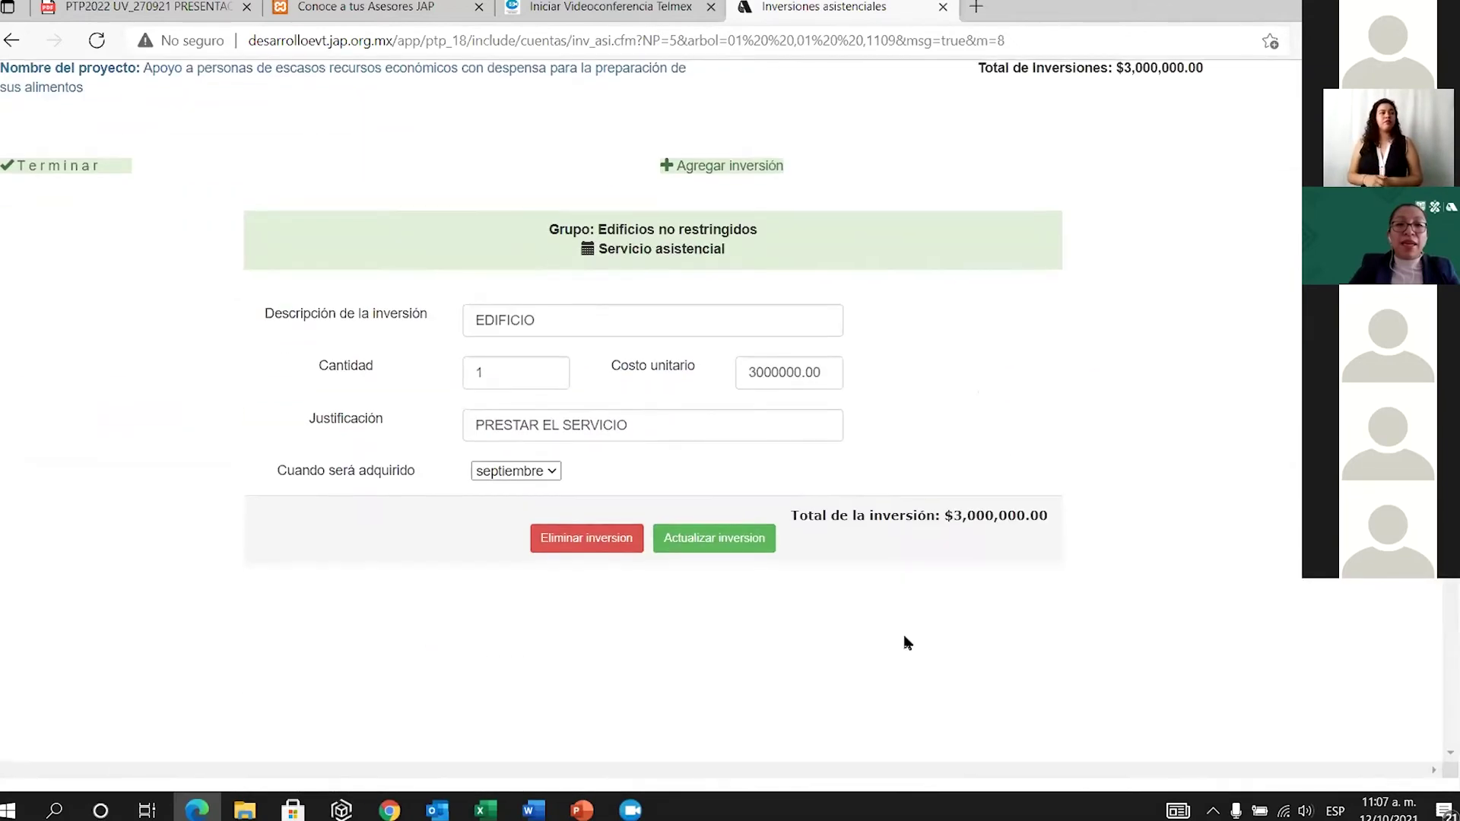
{"action": "scroll", "coordinate": [737, 487], "scroll_direction": "up", "scroll_amount": 3}
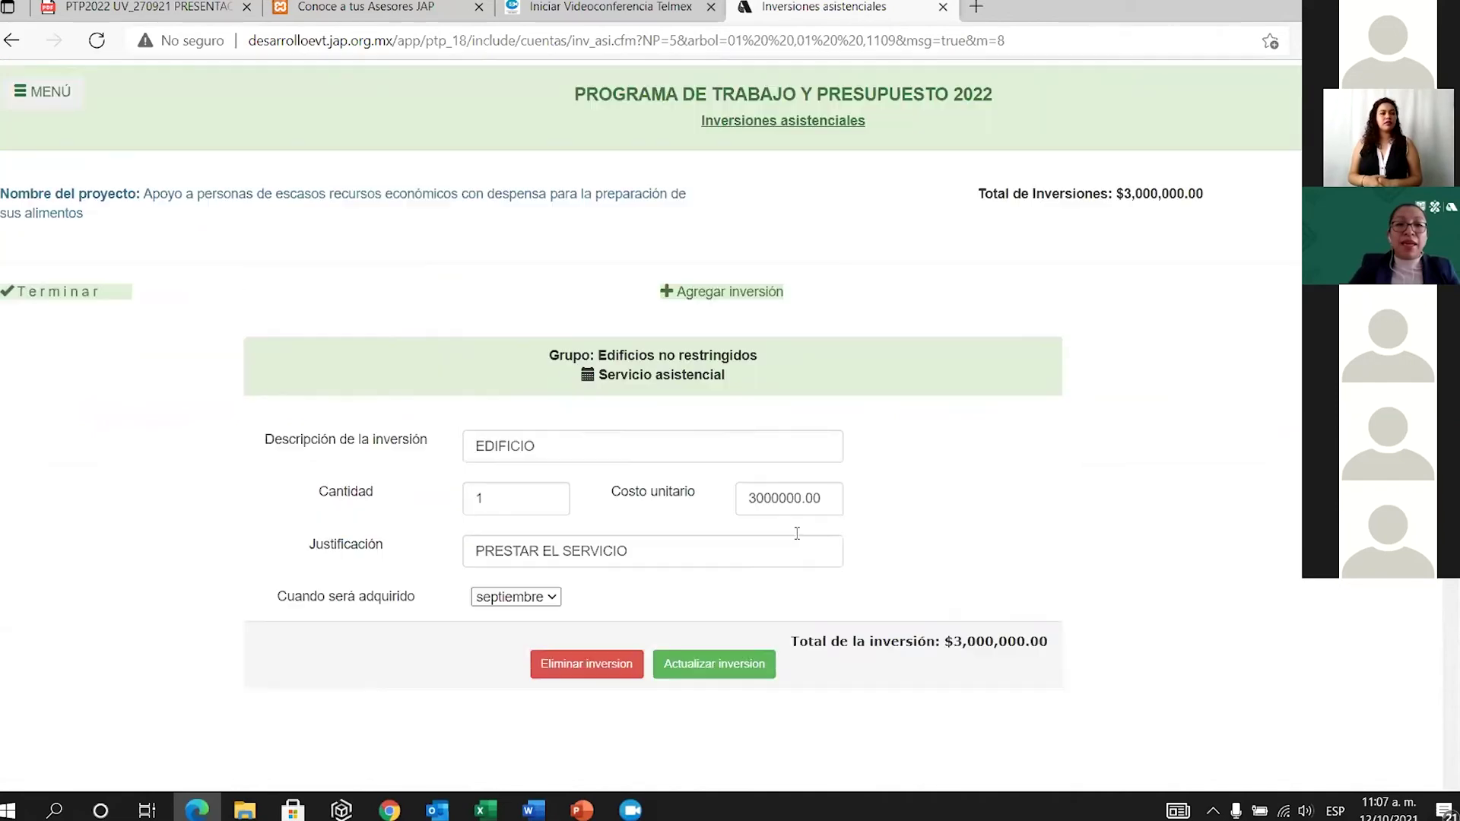
Start another investment, cancel it, then finish investments to return to the projects menu.
{"action": "left_click", "coordinate": [729, 386]}
{"action": "scroll", "coordinate": [547, 548], "scroll_direction": "down", "scroll_amount": 4}
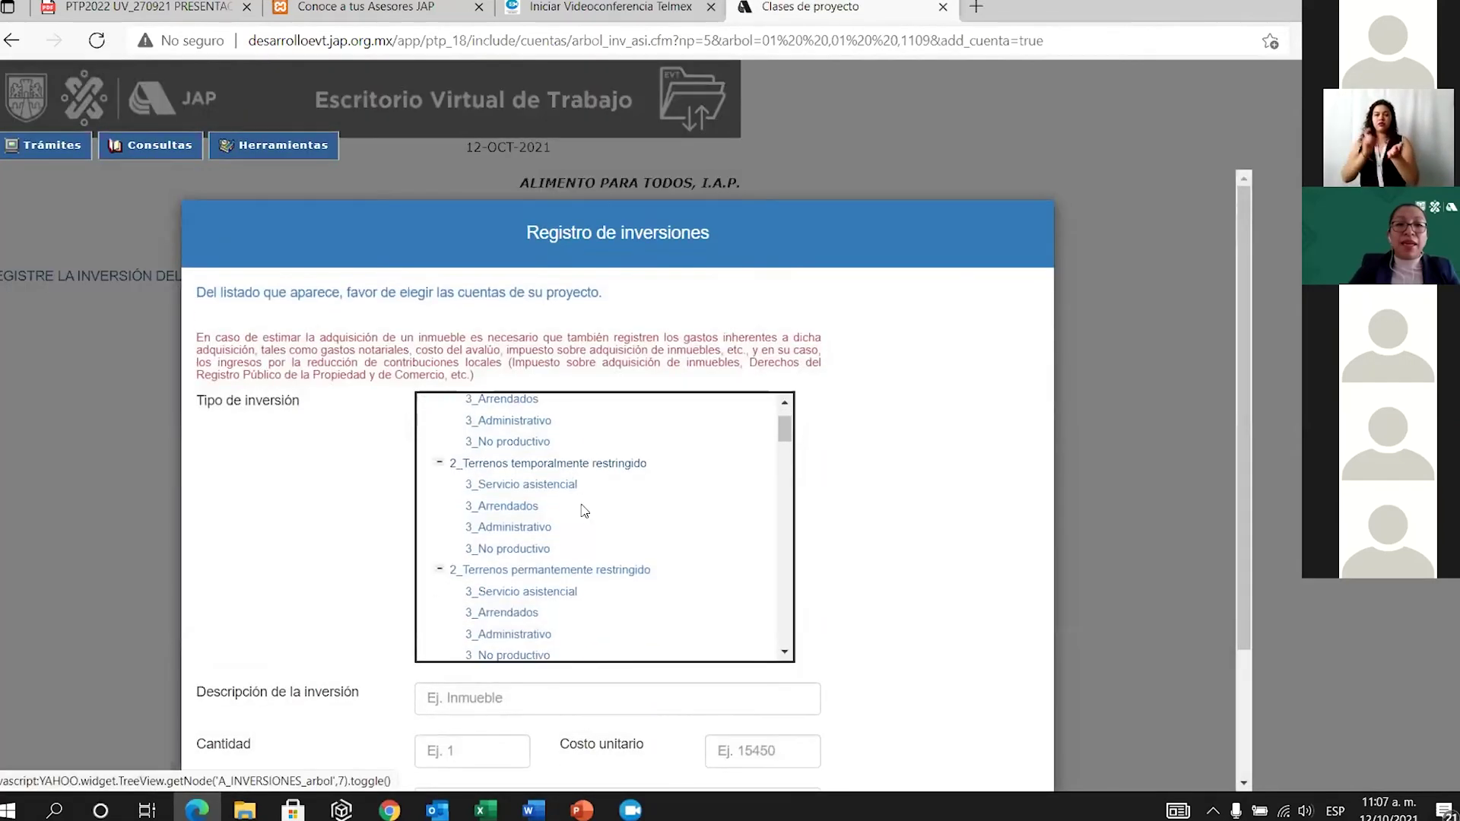
{"action": "scroll", "coordinate": [532, 578], "scroll_direction": "down", "scroll_amount": 6}
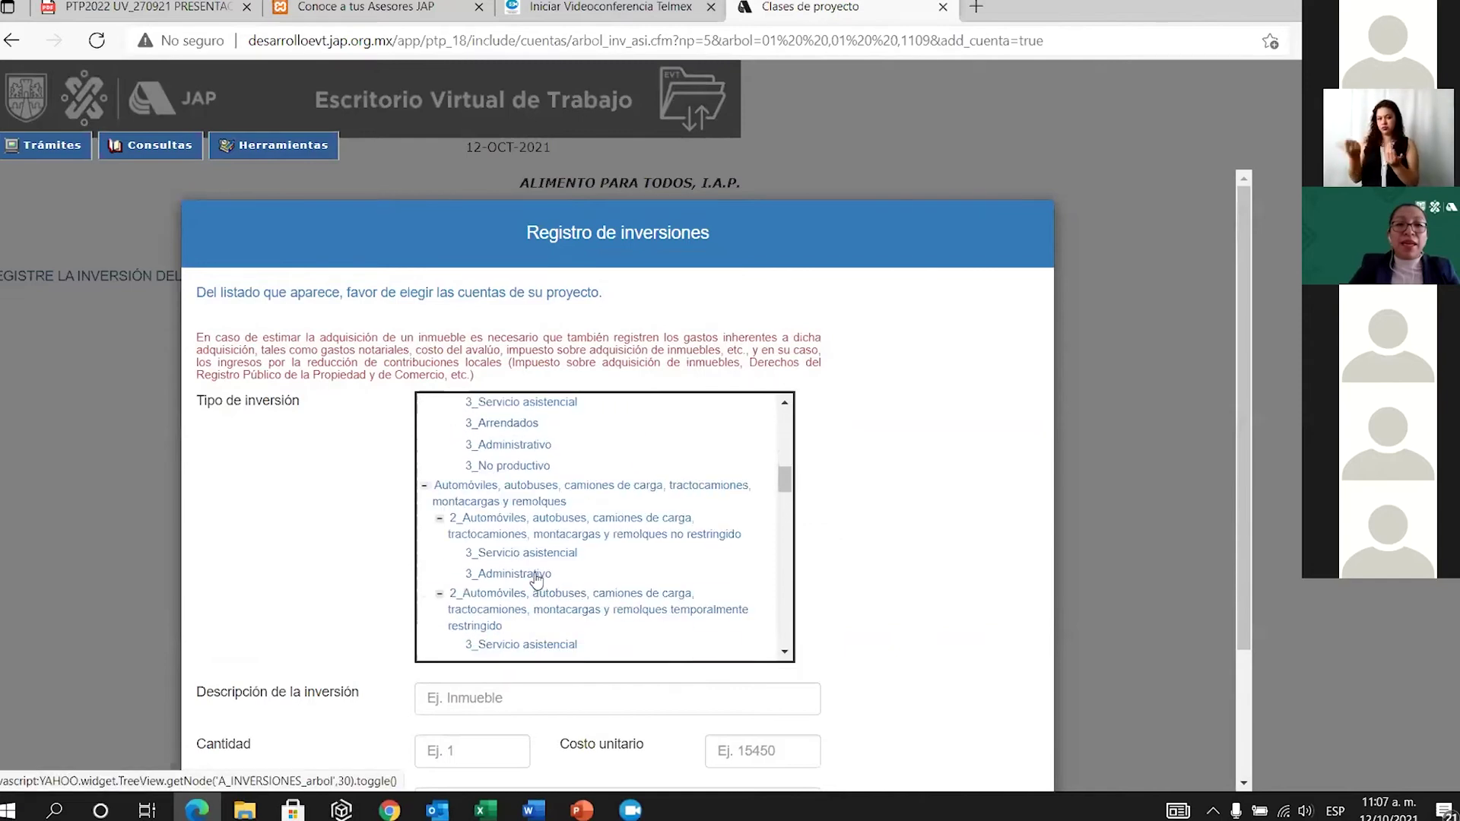
{"action": "scroll", "coordinate": [582, 598], "scroll_direction": "down", "scroll_amount": 2}
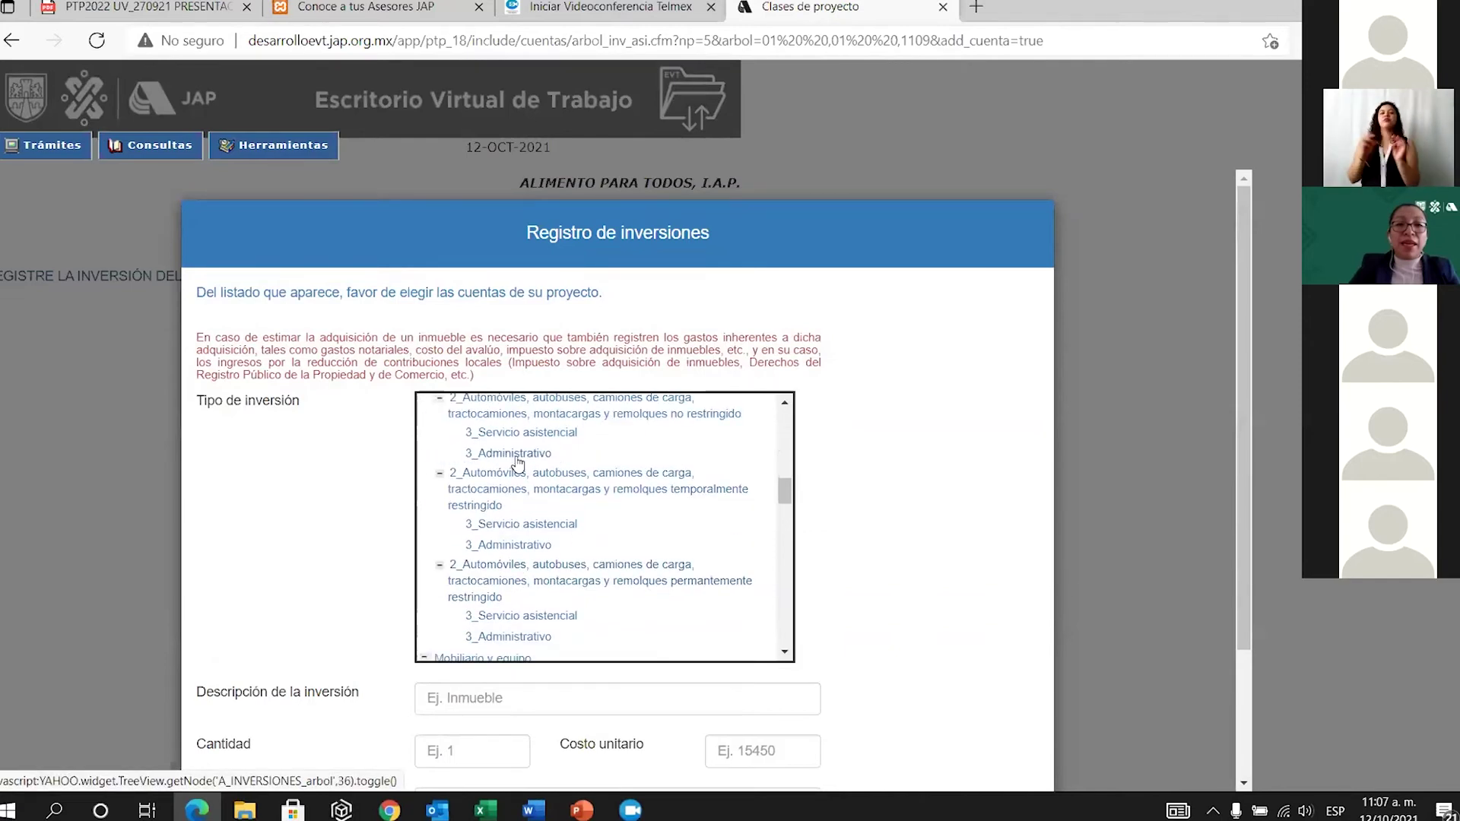
{"action": "scroll", "coordinate": [636, 548], "scroll_direction": "down", "scroll_amount": 3}
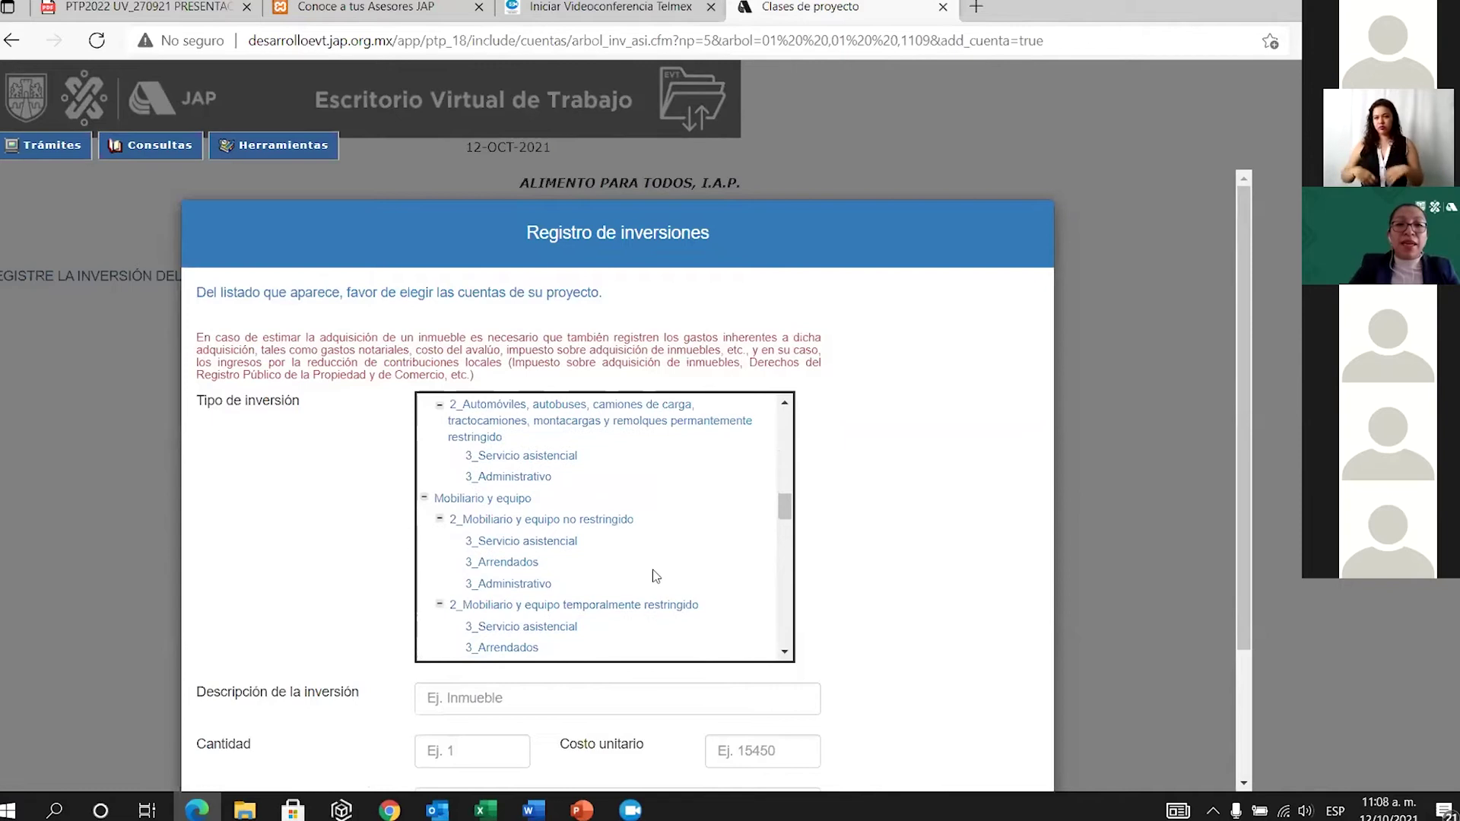
{"action": "scroll", "coordinate": [867, 559], "scroll_direction": "down", "scroll_amount": 2}
{"action": "left_click", "coordinate": [884, 735]}
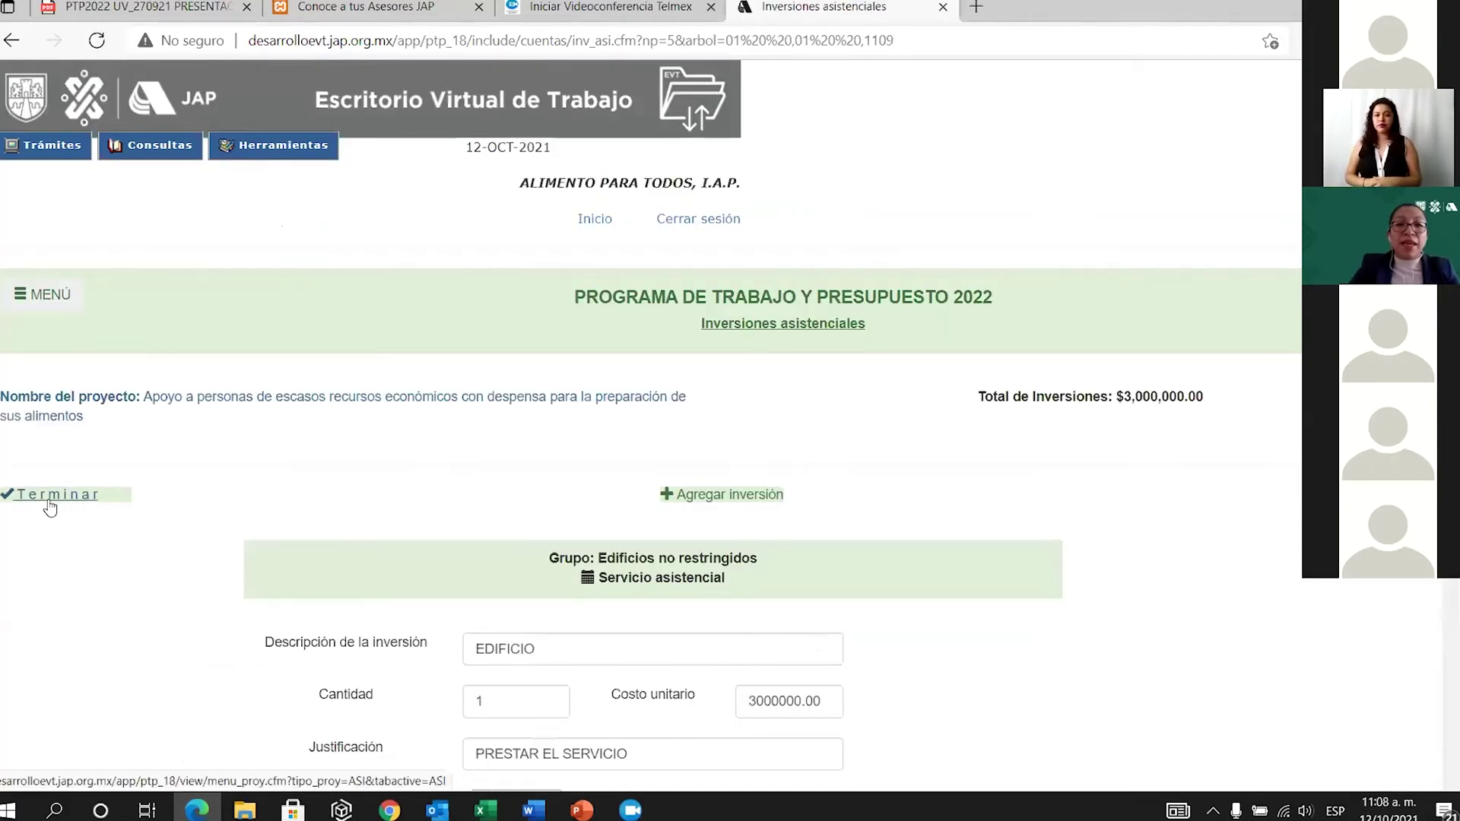
{"action": "left_click", "coordinate": [46, 498]}
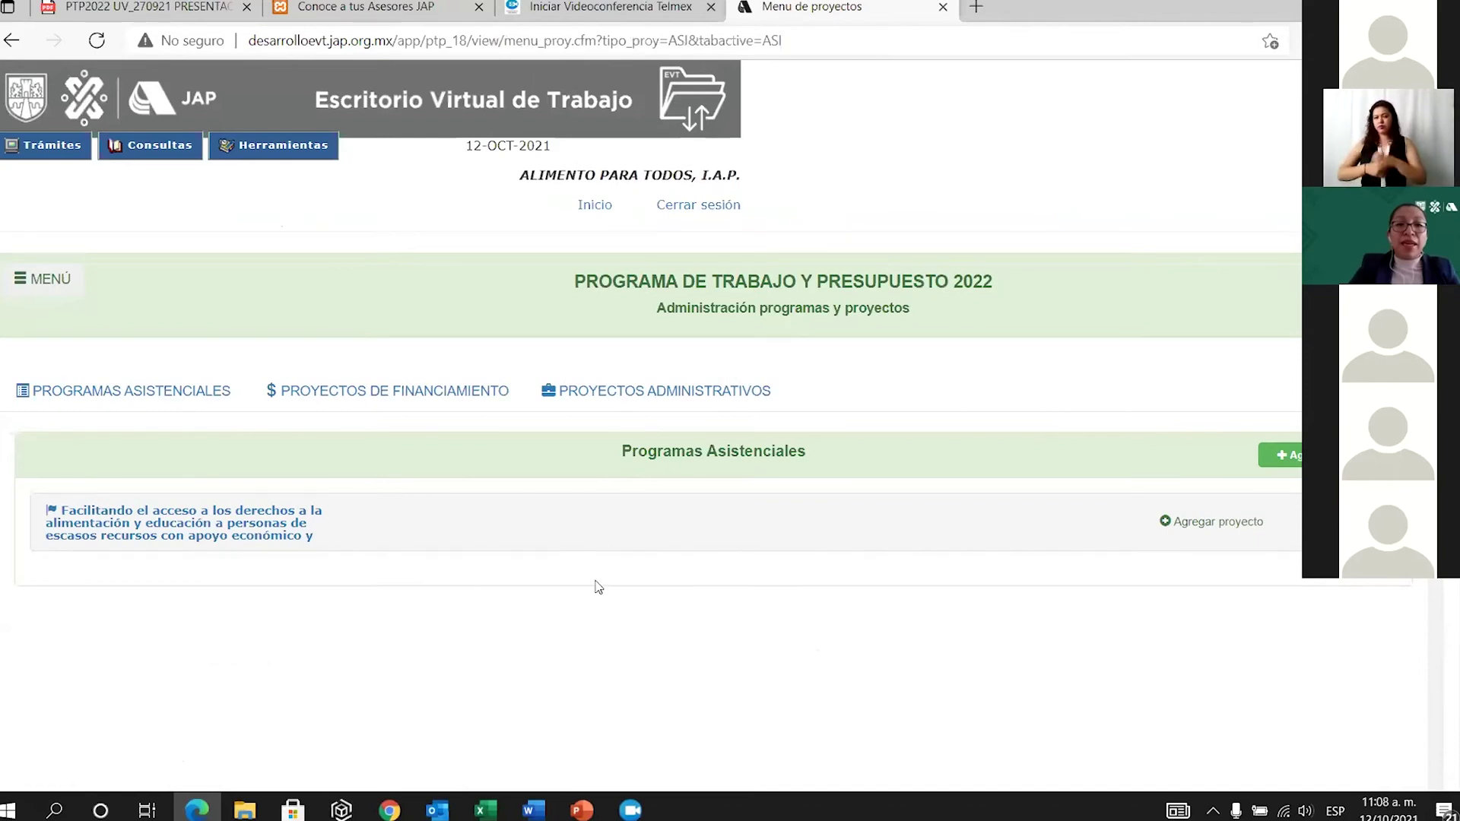
Open the second project's Egresos accounts and cancel adding an expense account.
{"action": "scroll", "coordinate": [896, 684], "scroll_direction": "down", "scroll_amount": 3}
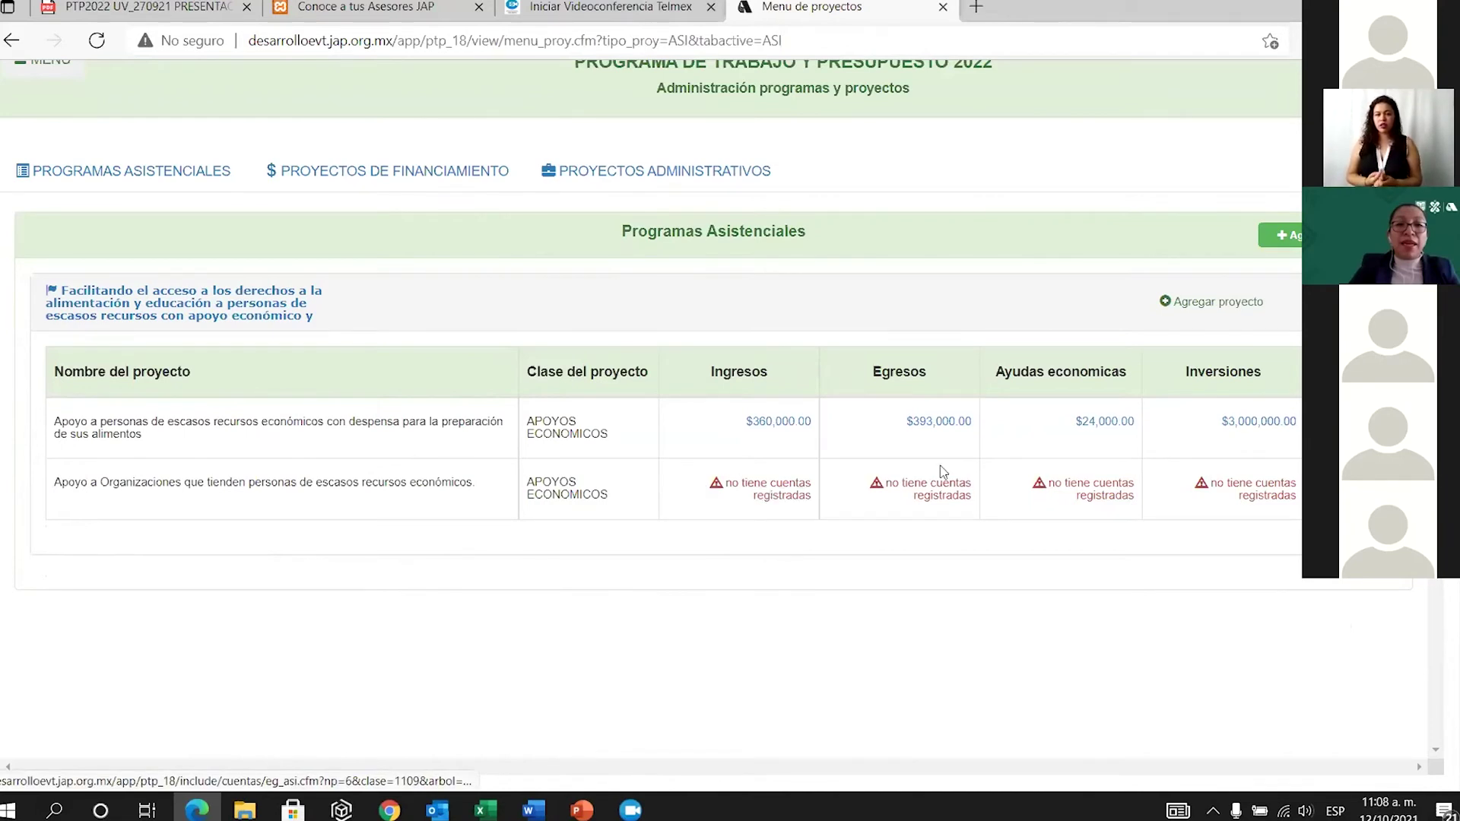
{"action": "left_click", "coordinate": [943, 498]}
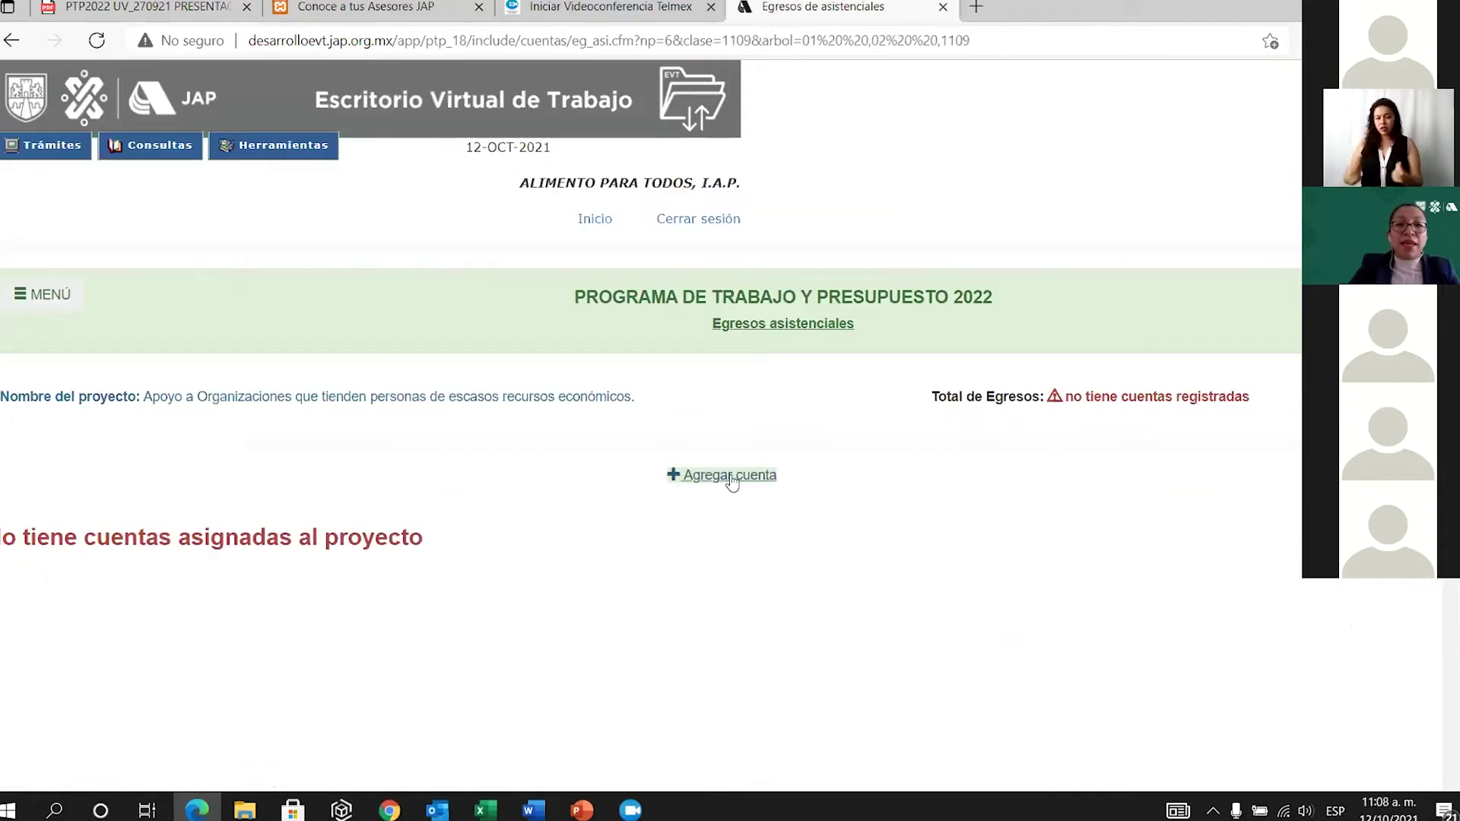
{"action": "left_click", "coordinate": [731, 477]}
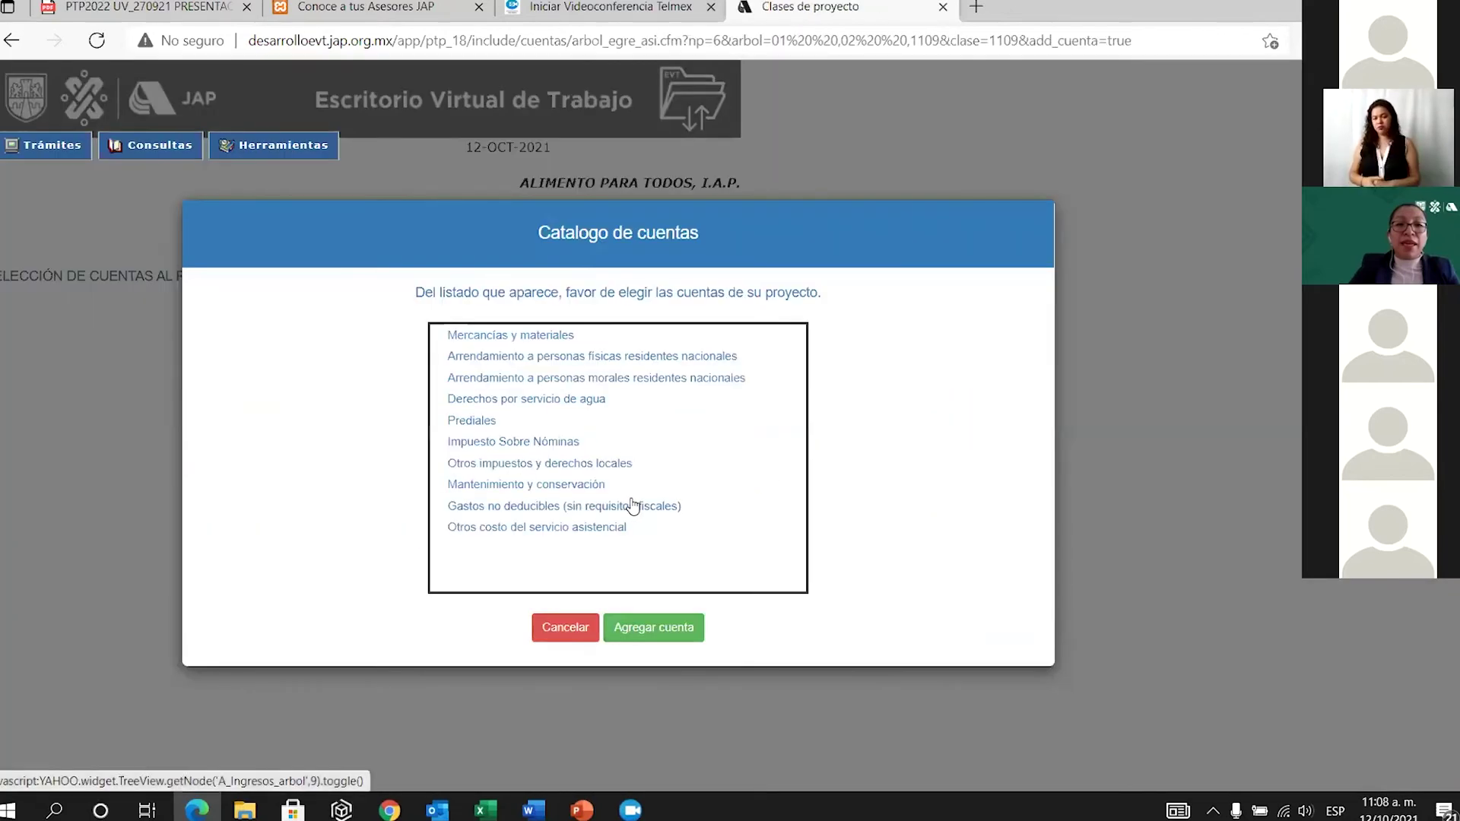
{"action": "left_click", "coordinate": [564, 631]}
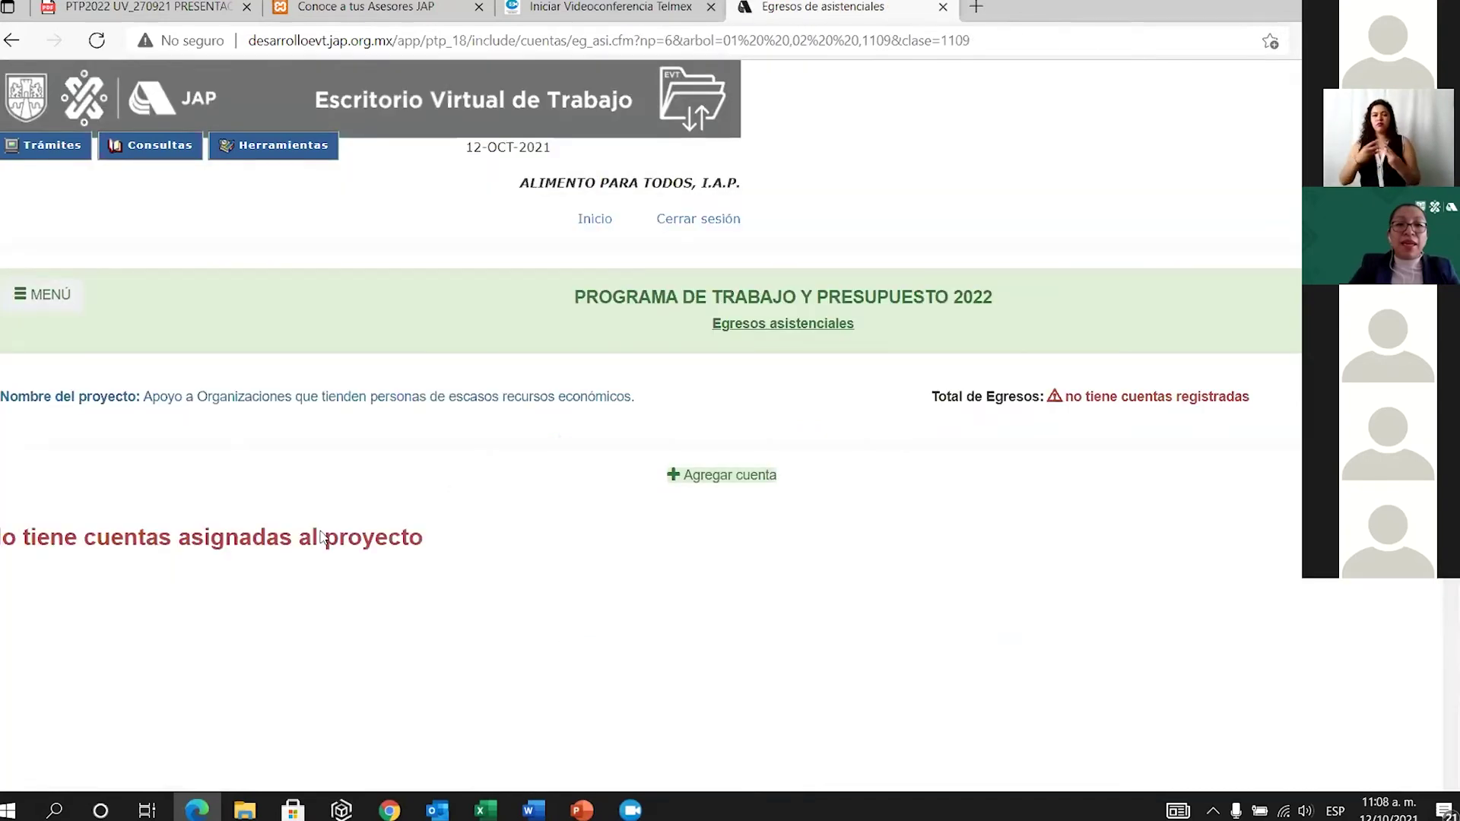
Go back to Administración programas y proyectos and open the second project's Ayudas economicas.
{"action": "left_click", "coordinate": [50, 304]}
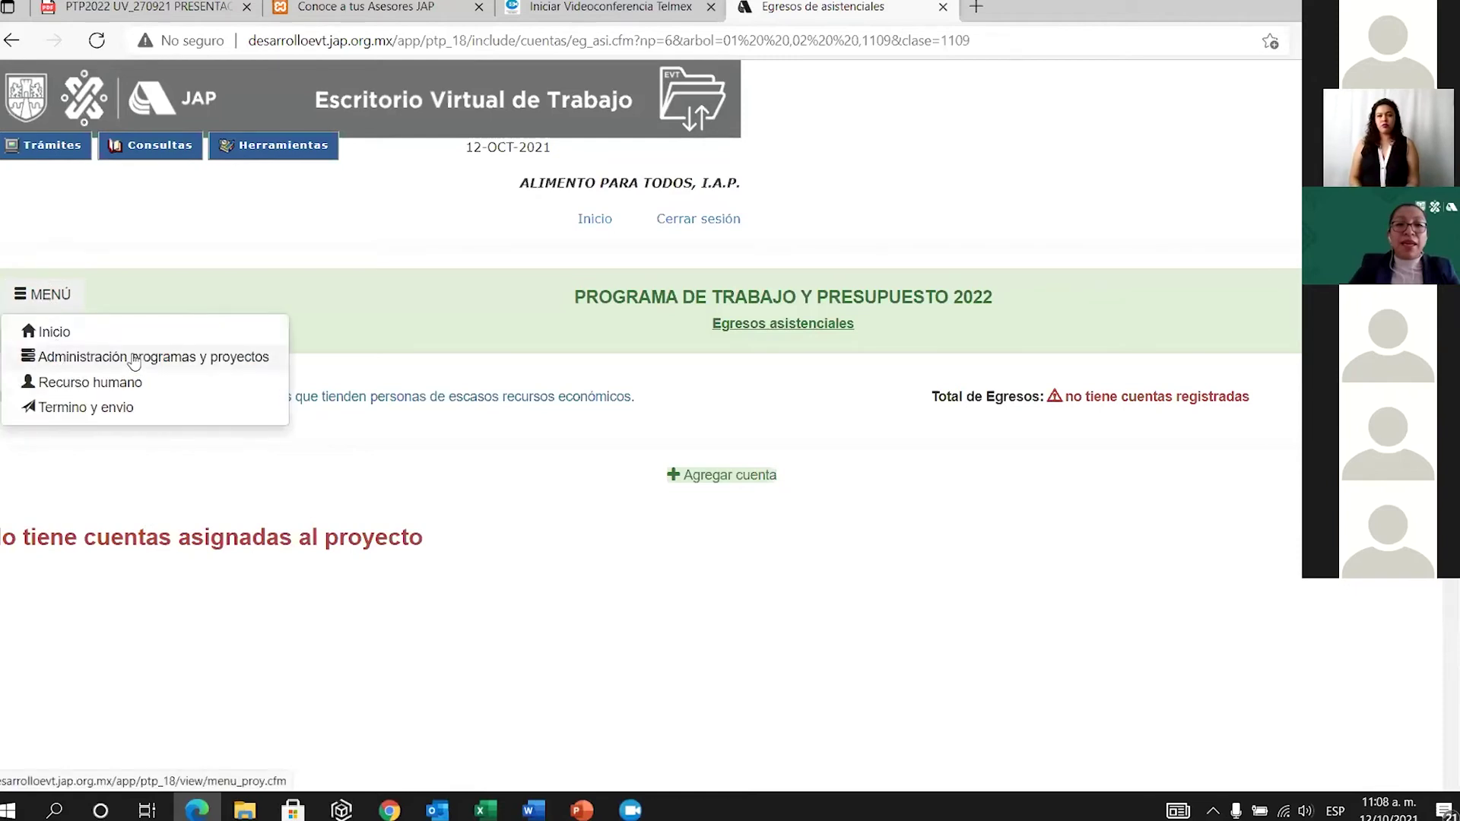
{"action": "left_click", "coordinate": [133, 358]}
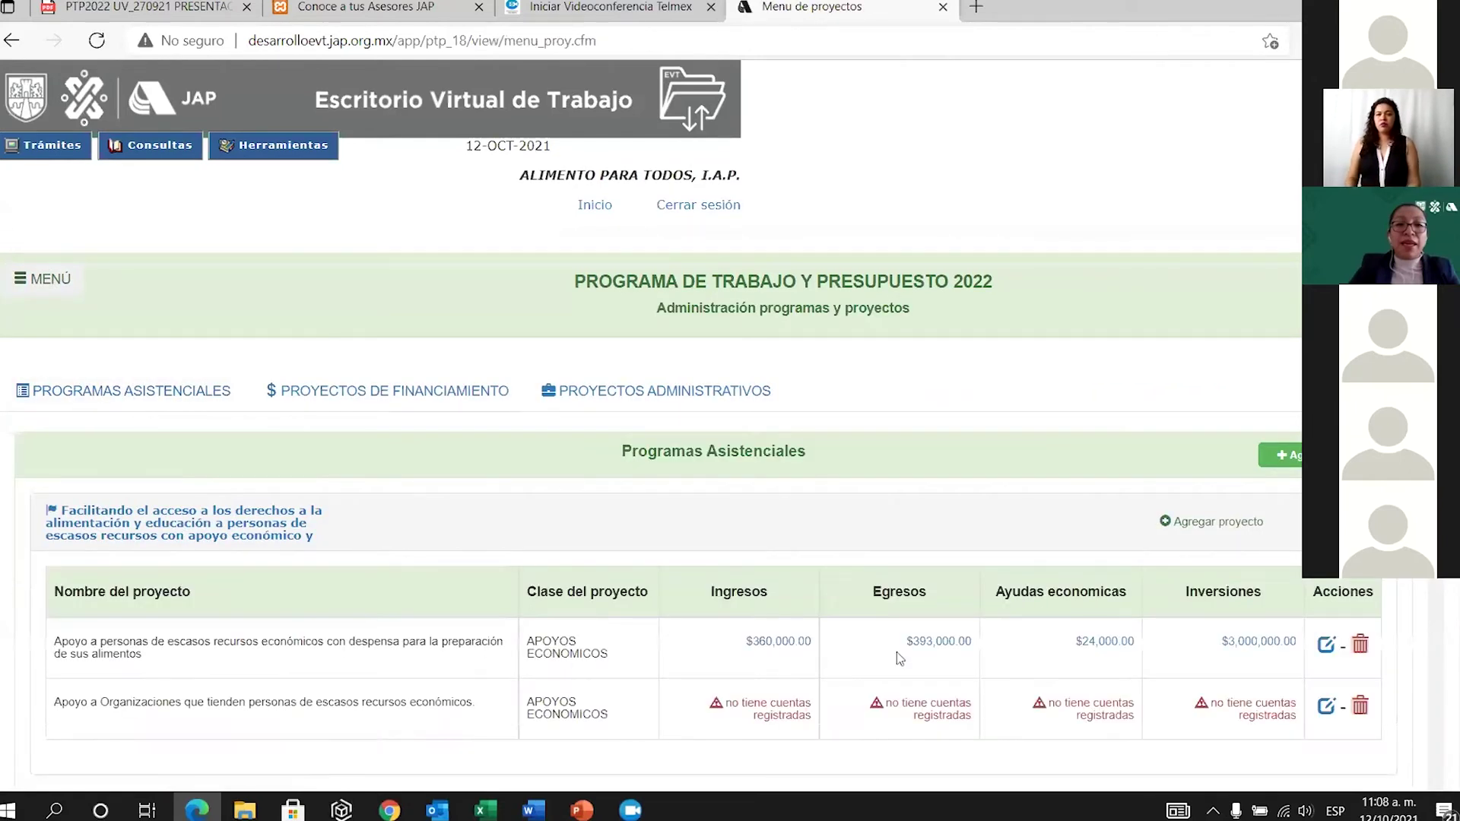
{"action": "scroll", "coordinate": [1070, 685], "scroll_direction": "down", "scroll_amount": 3}
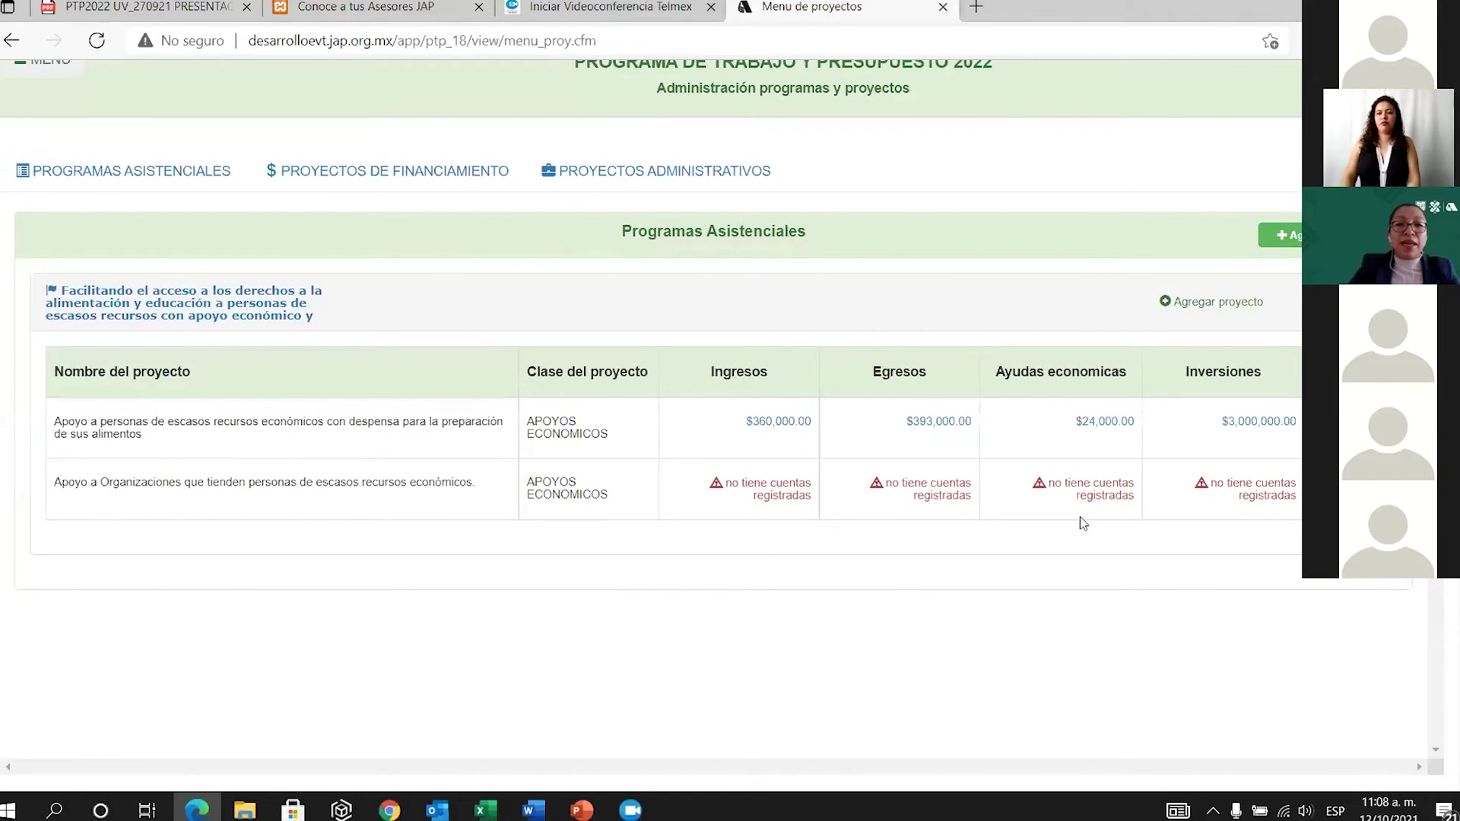
{"action": "left_click", "coordinate": [1095, 490]}
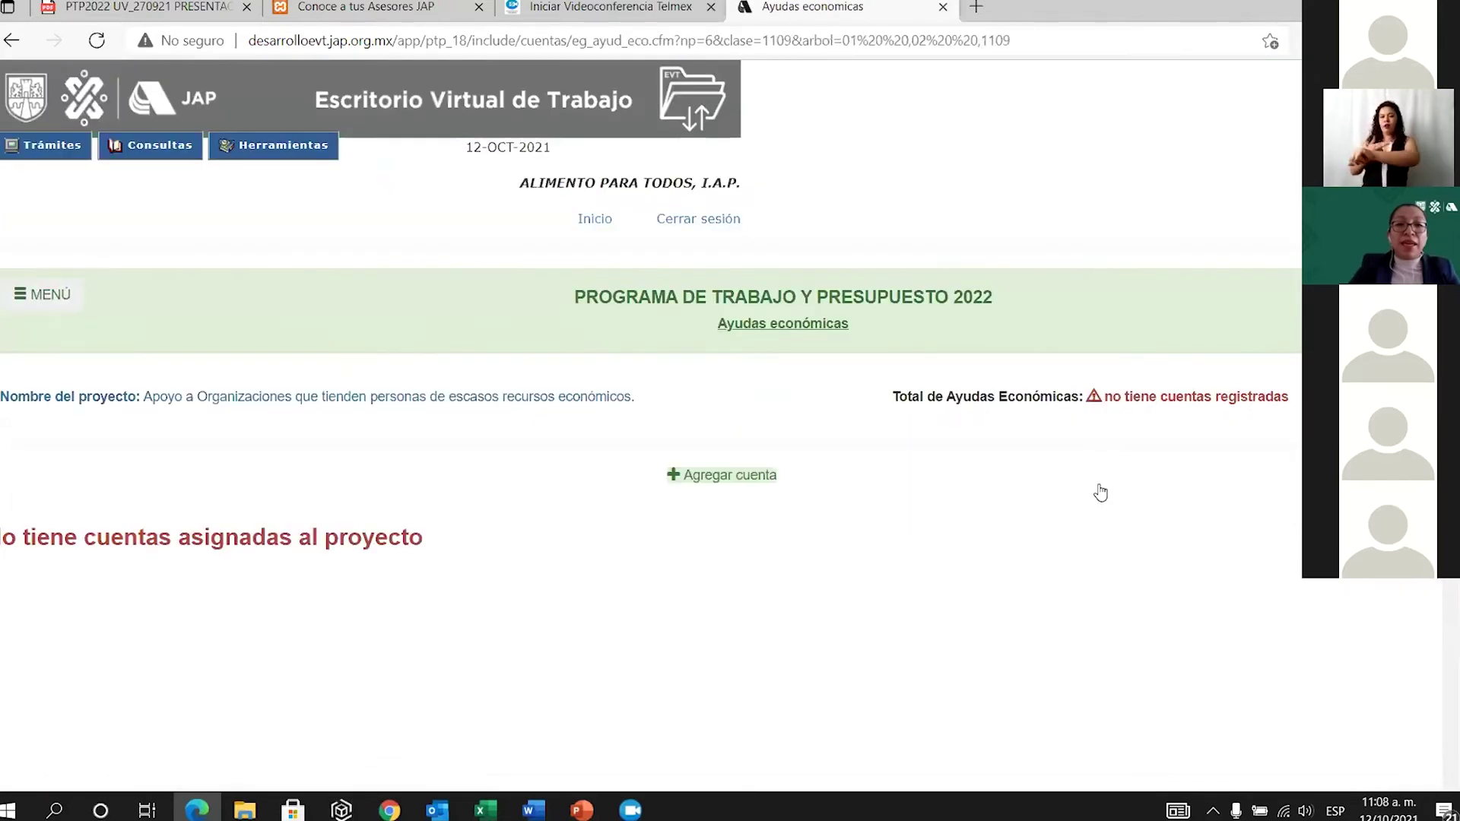
Add the IAP account under Personas Morales to the second project's economic aid.
{"action": "left_click", "coordinate": [720, 477]}
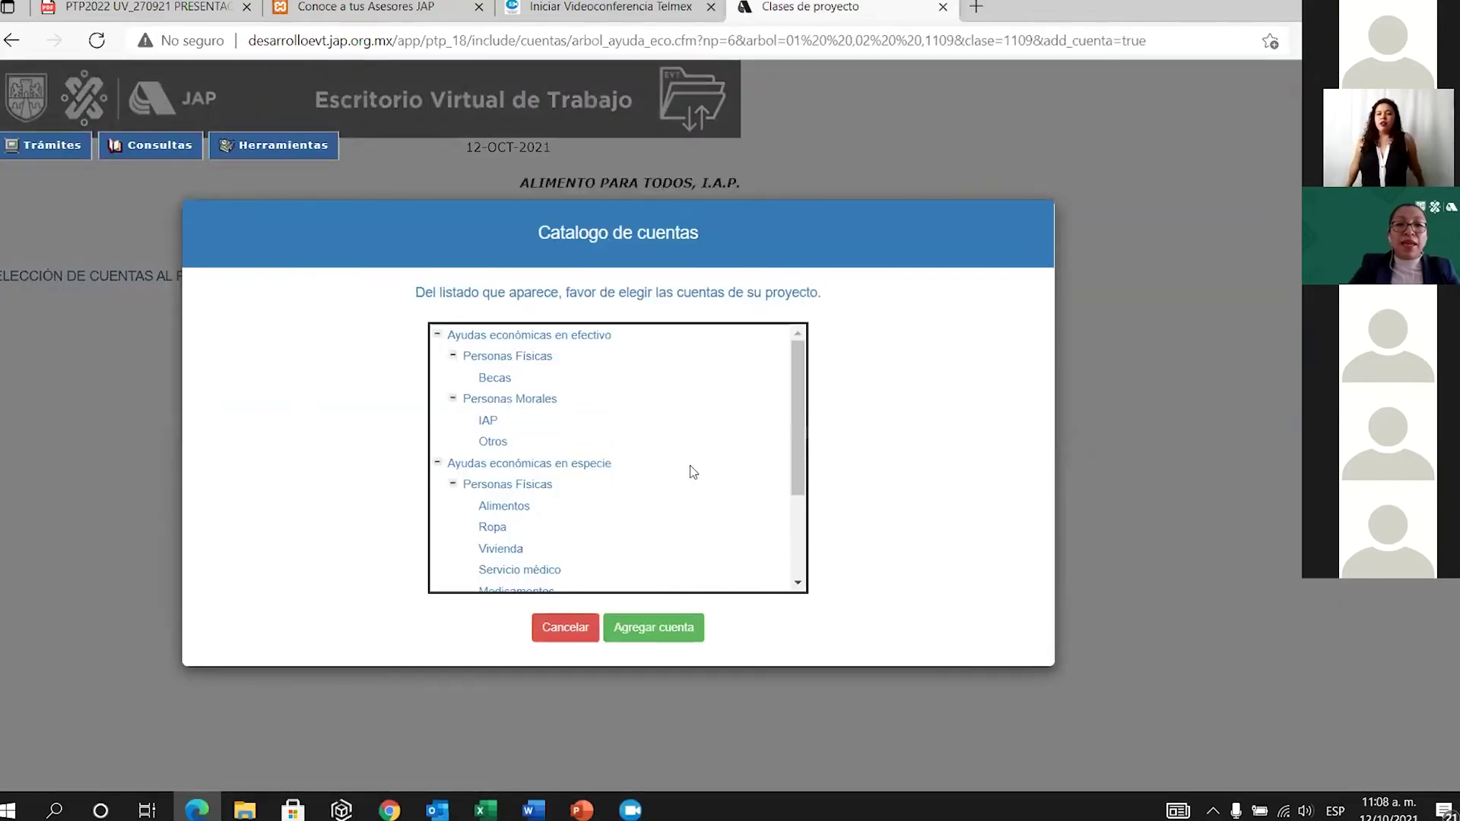
{"action": "left_click", "coordinate": [487, 421]}
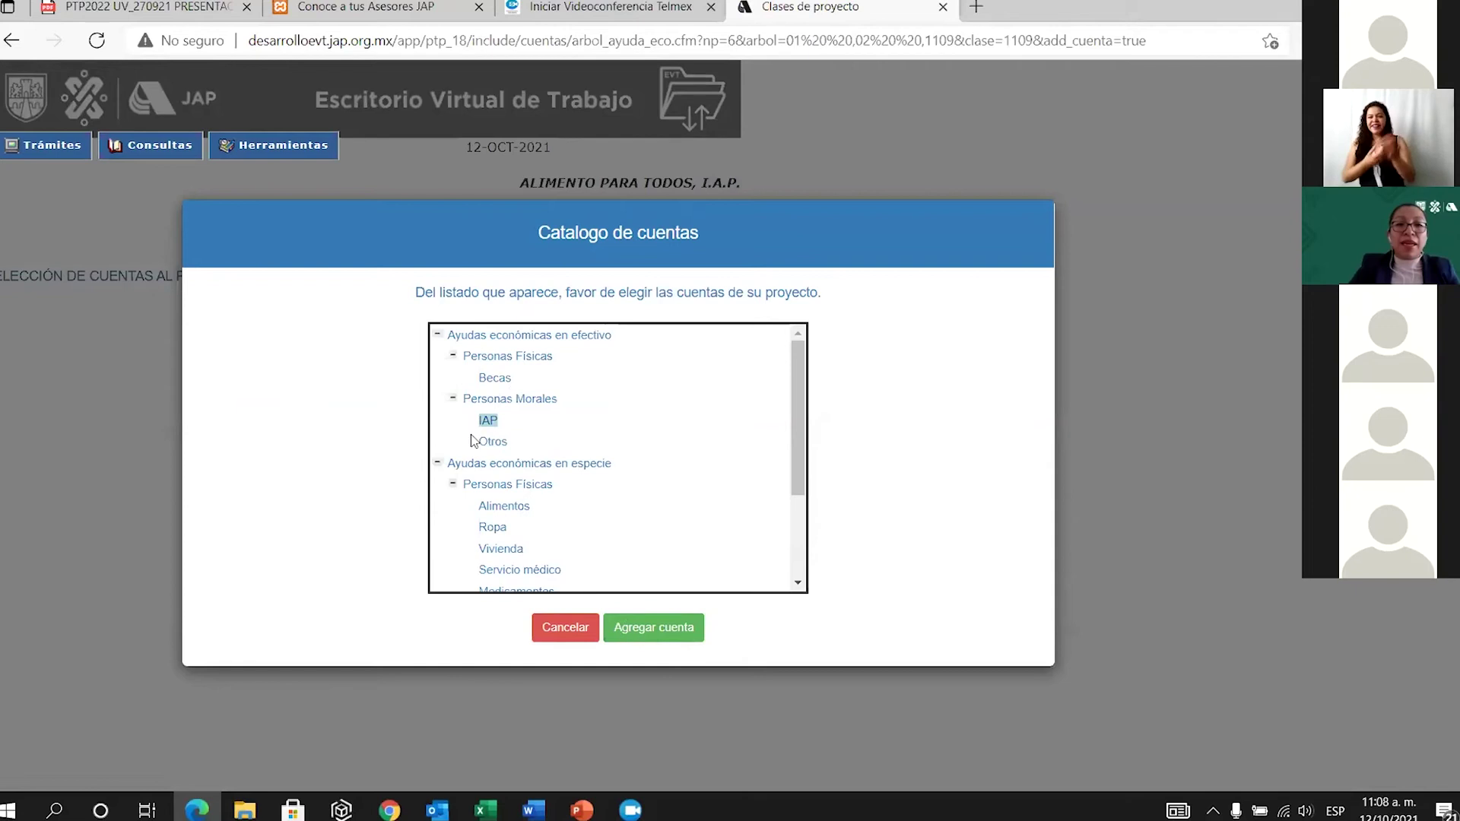
{"action": "left_click", "coordinate": [652, 629]}
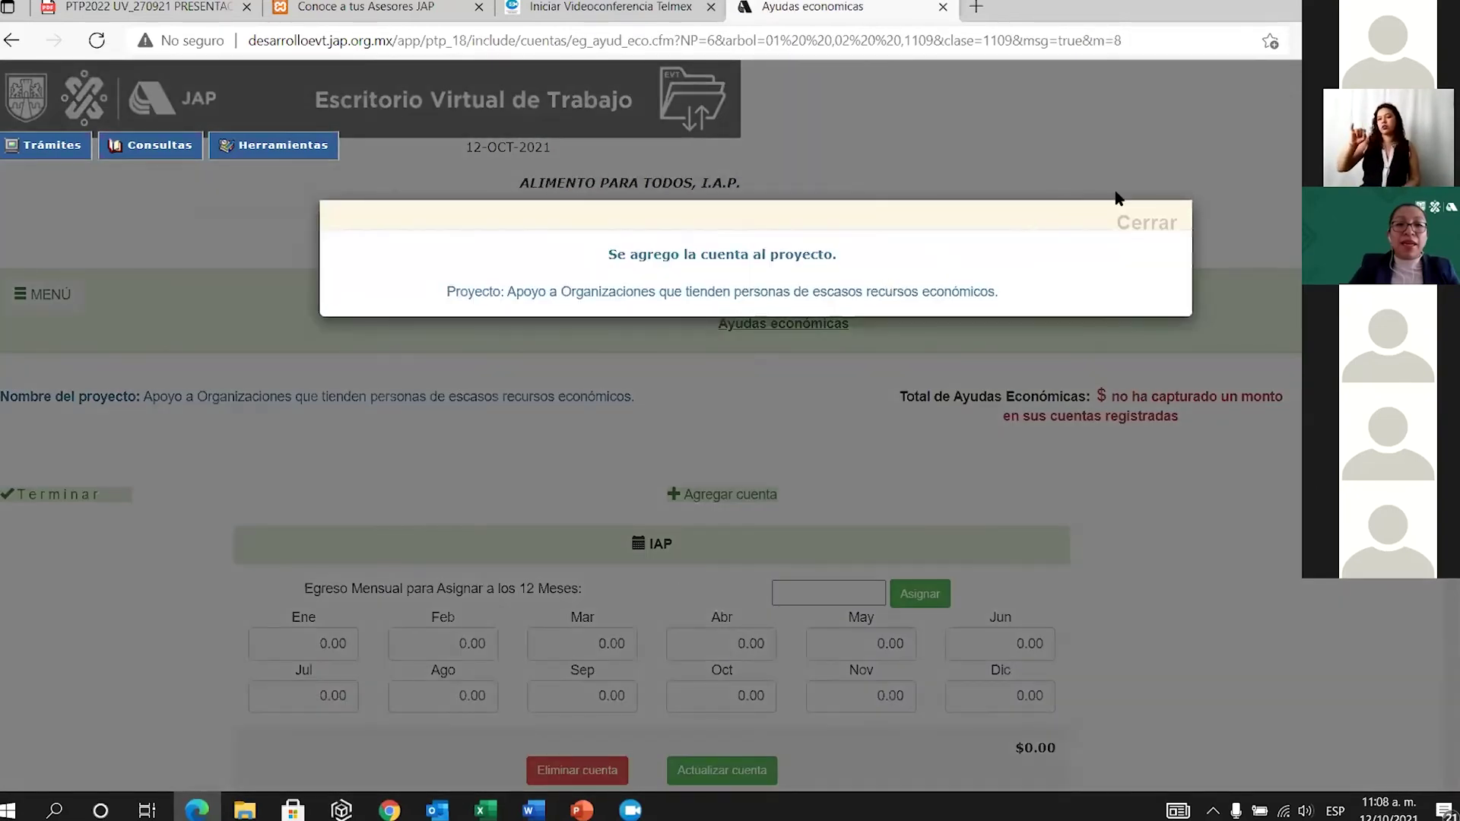
{"action": "left_click", "coordinate": [1162, 223]}
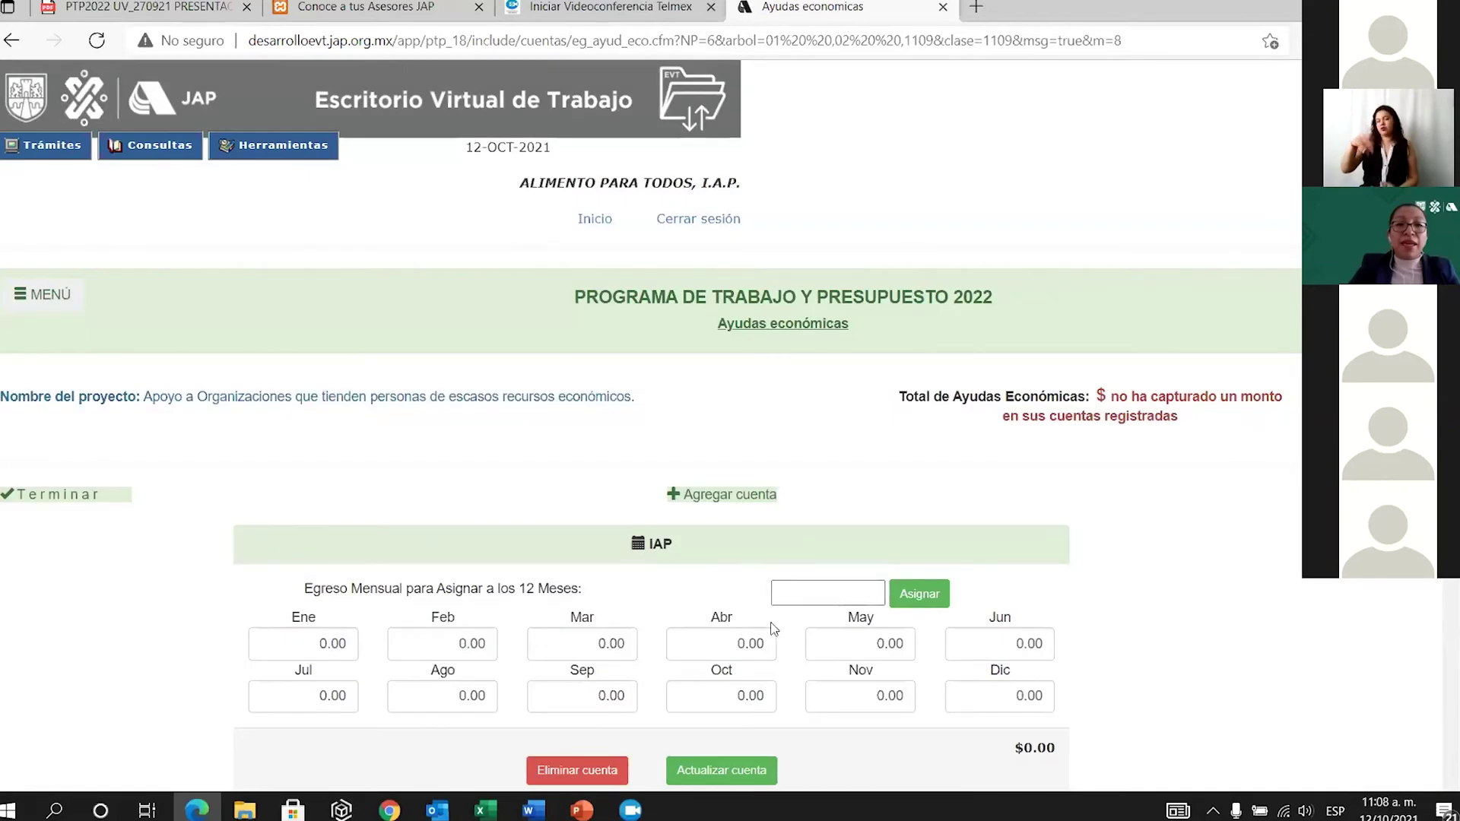
Give IAP 10,000 per month with April at 60,000 ($170,000 total), then reopen the catalogue.
{"action": "scroll", "coordinate": [790, 654], "scroll_direction": "down", "scroll_amount": 2}
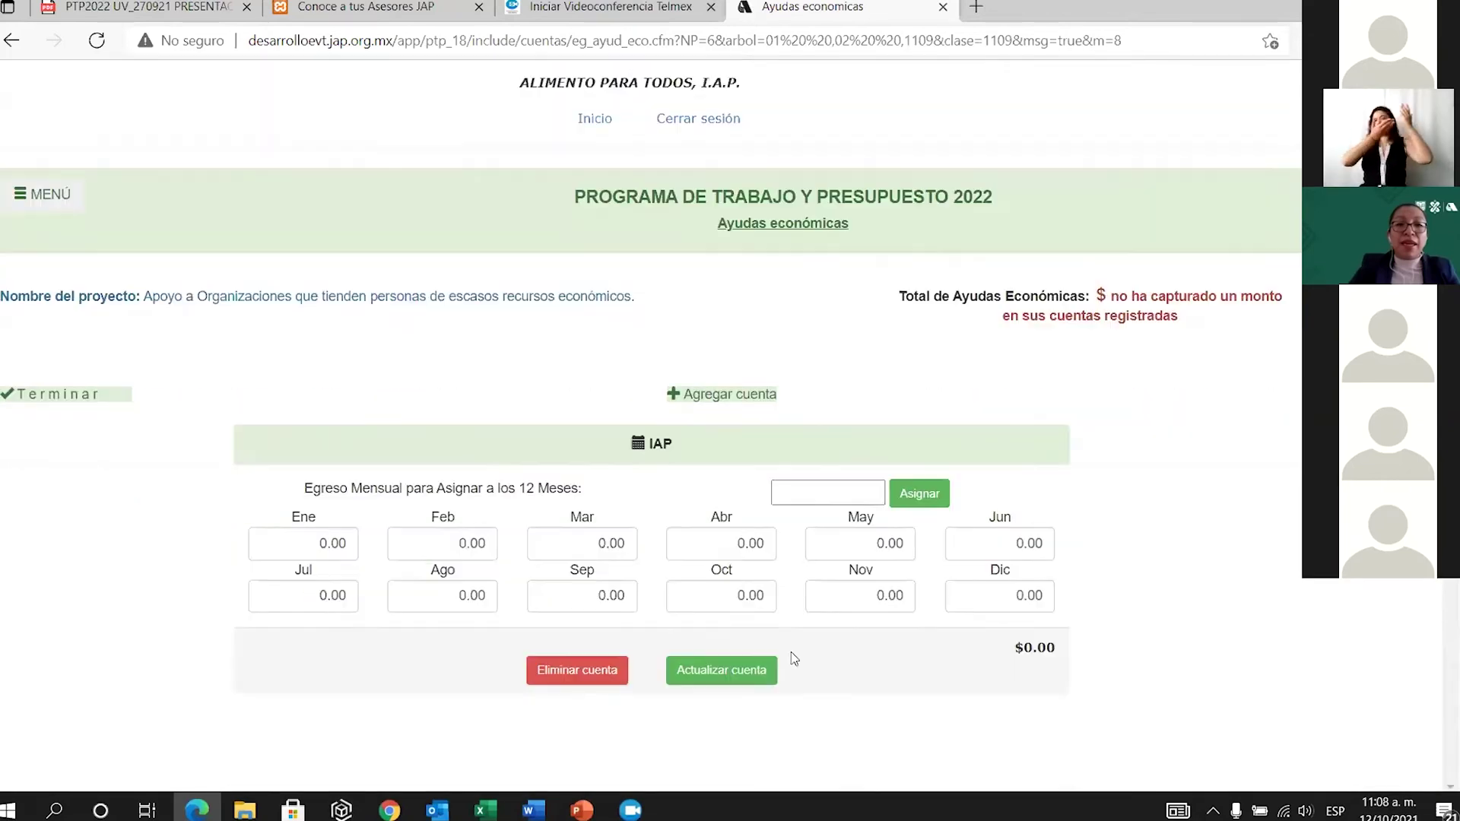
{"action": "left_click", "coordinate": [819, 438]}
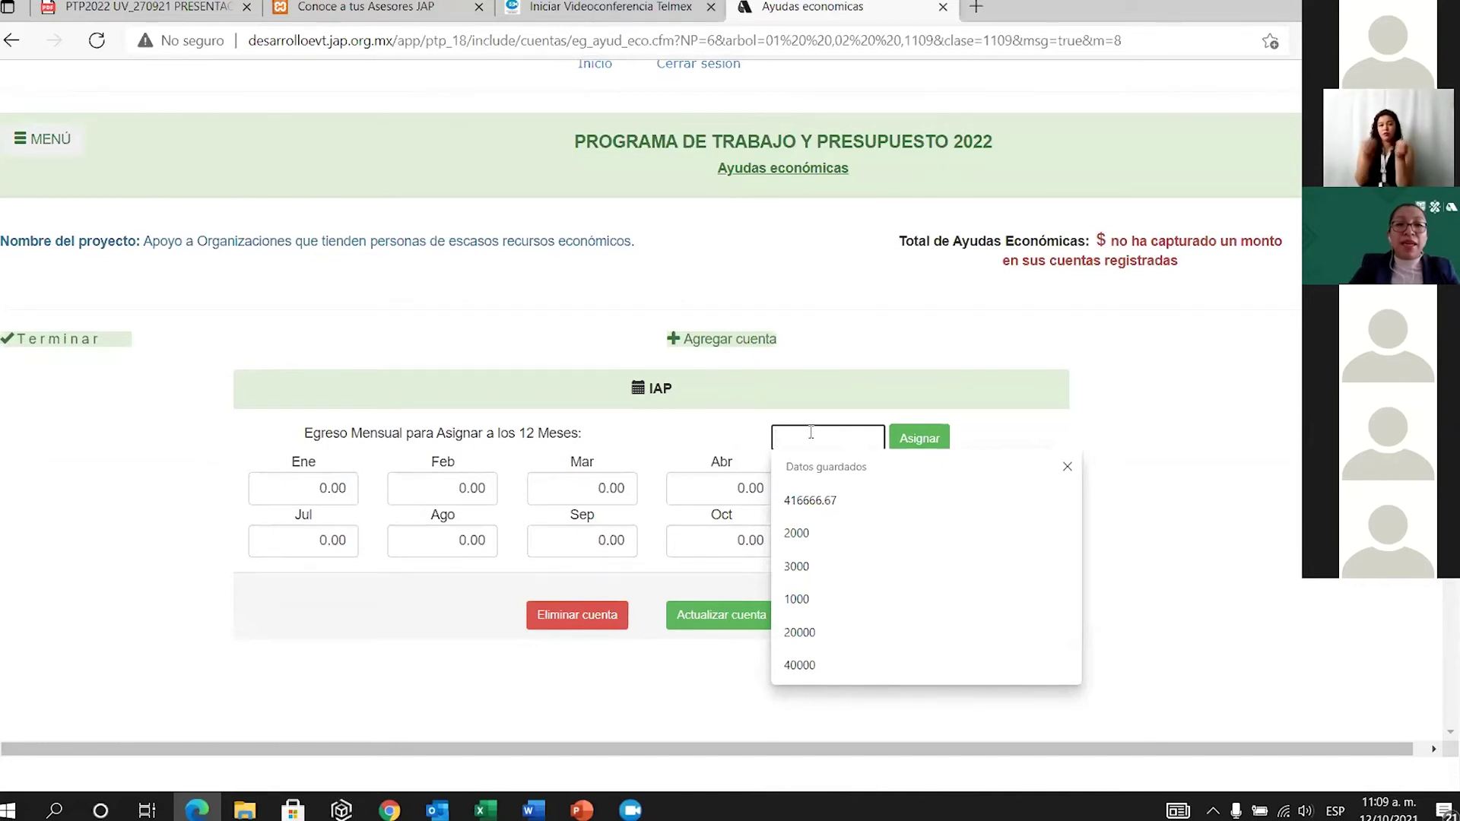
{"action": "type", "text": "10000"}
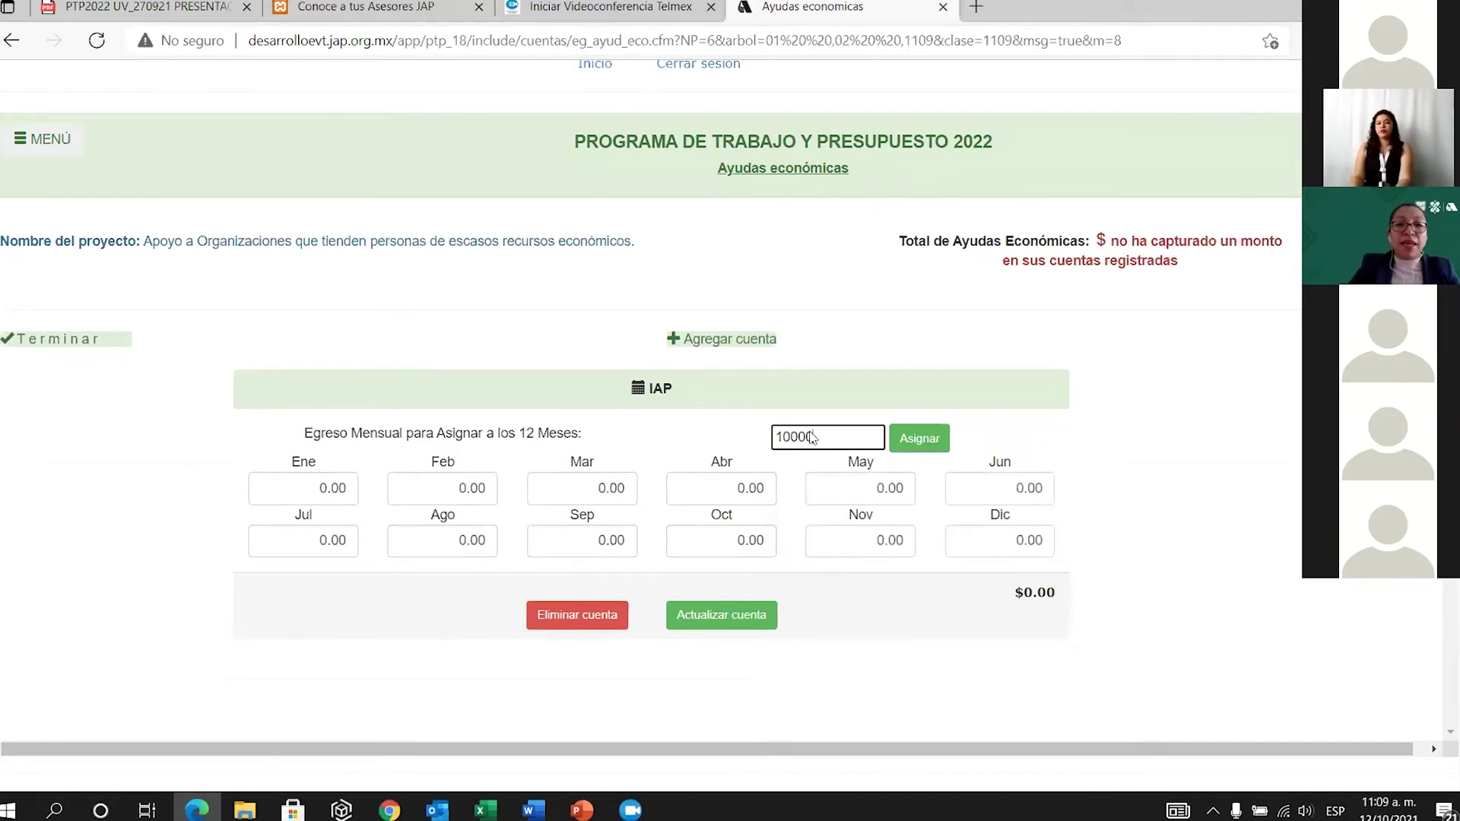
{"action": "left_click", "coordinate": [927, 435]}
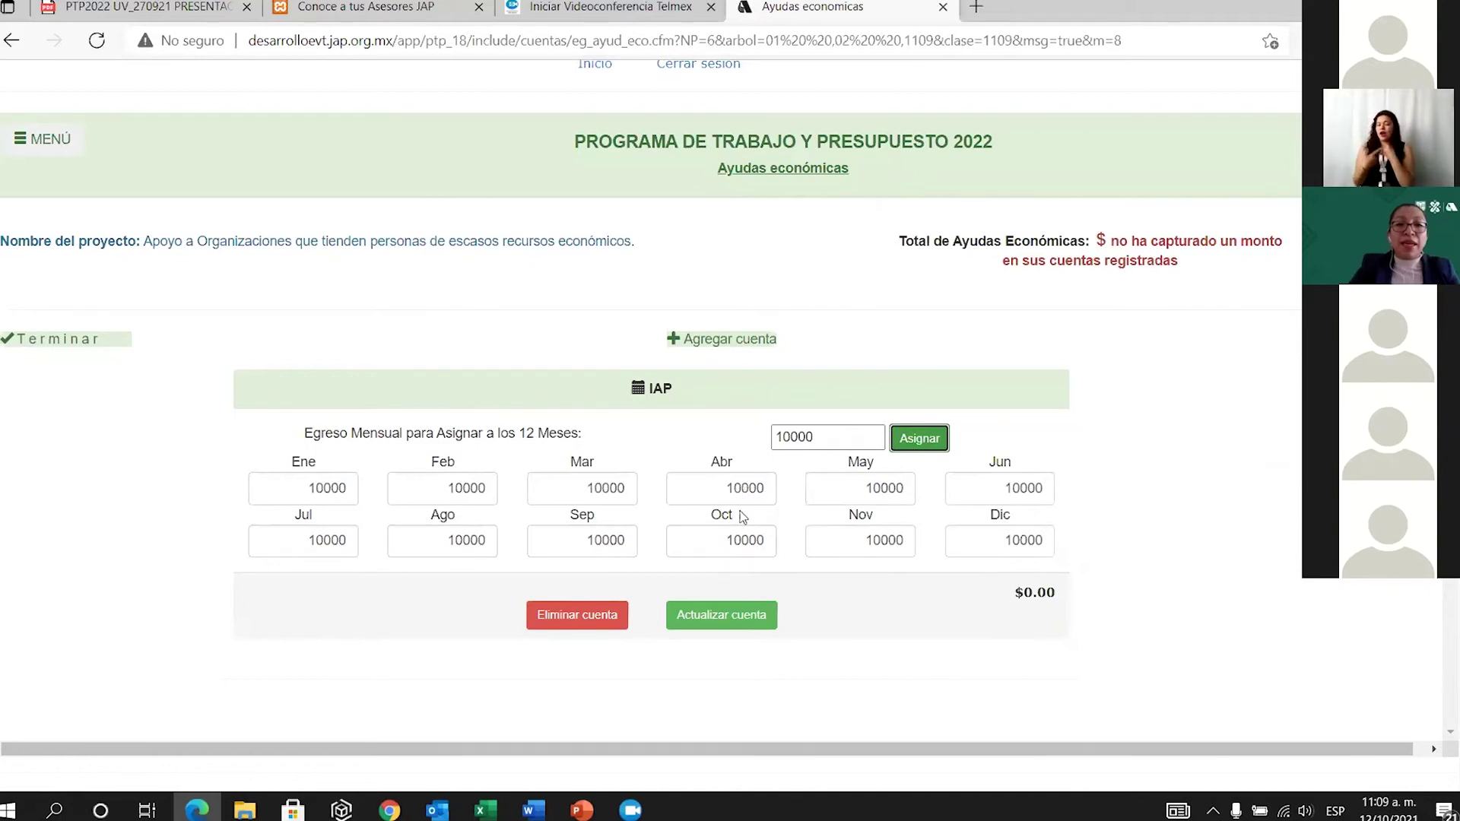
{"action": "left_click", "coordinate": [743, 487]}
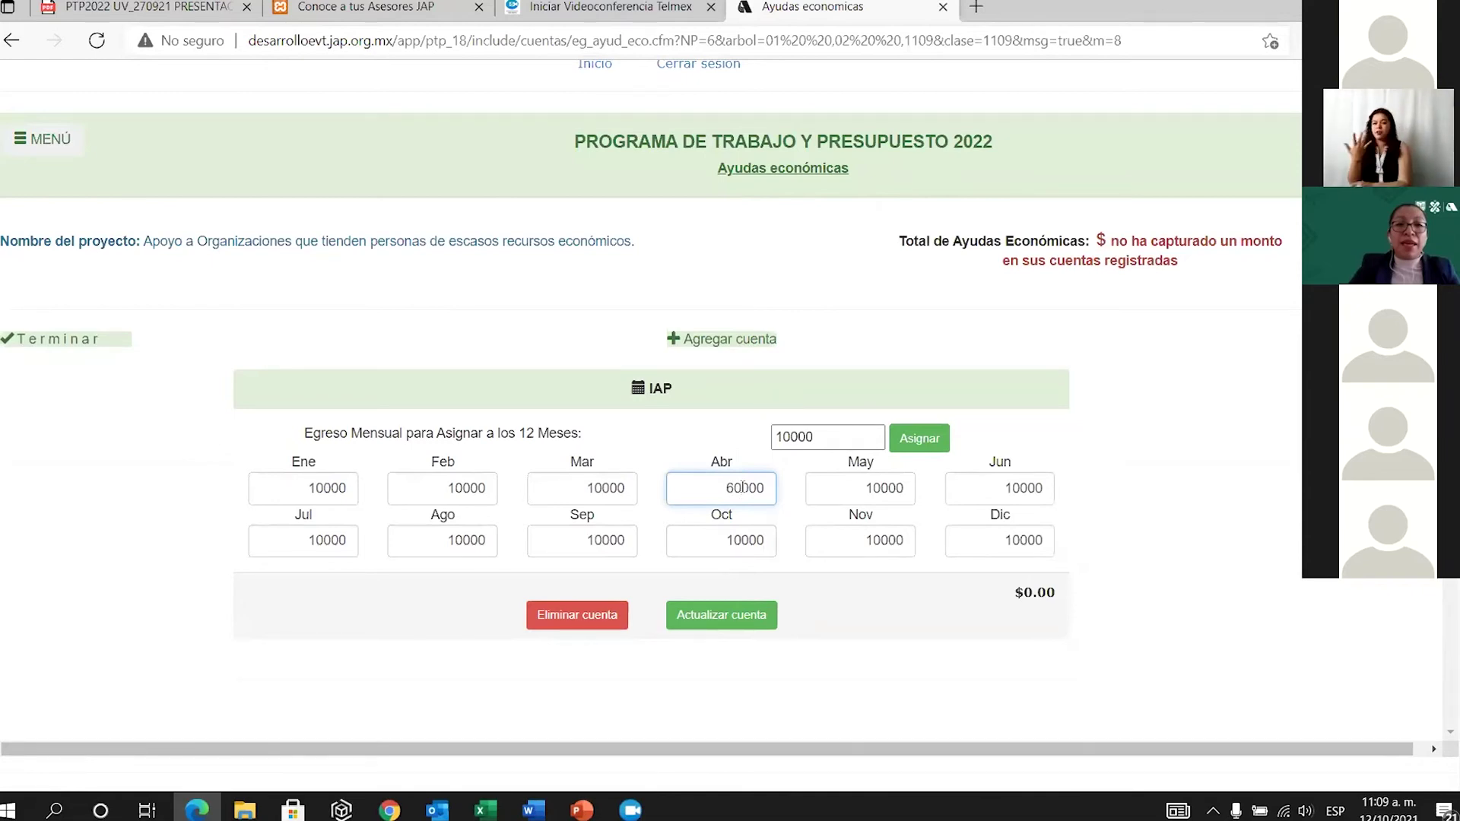
{"action": "left_click", "coordinate": [734, 614]}
{"action": "scroll", "coordinate": [813, 648], "scroll_direction": "down", "scroll_amount": 2}
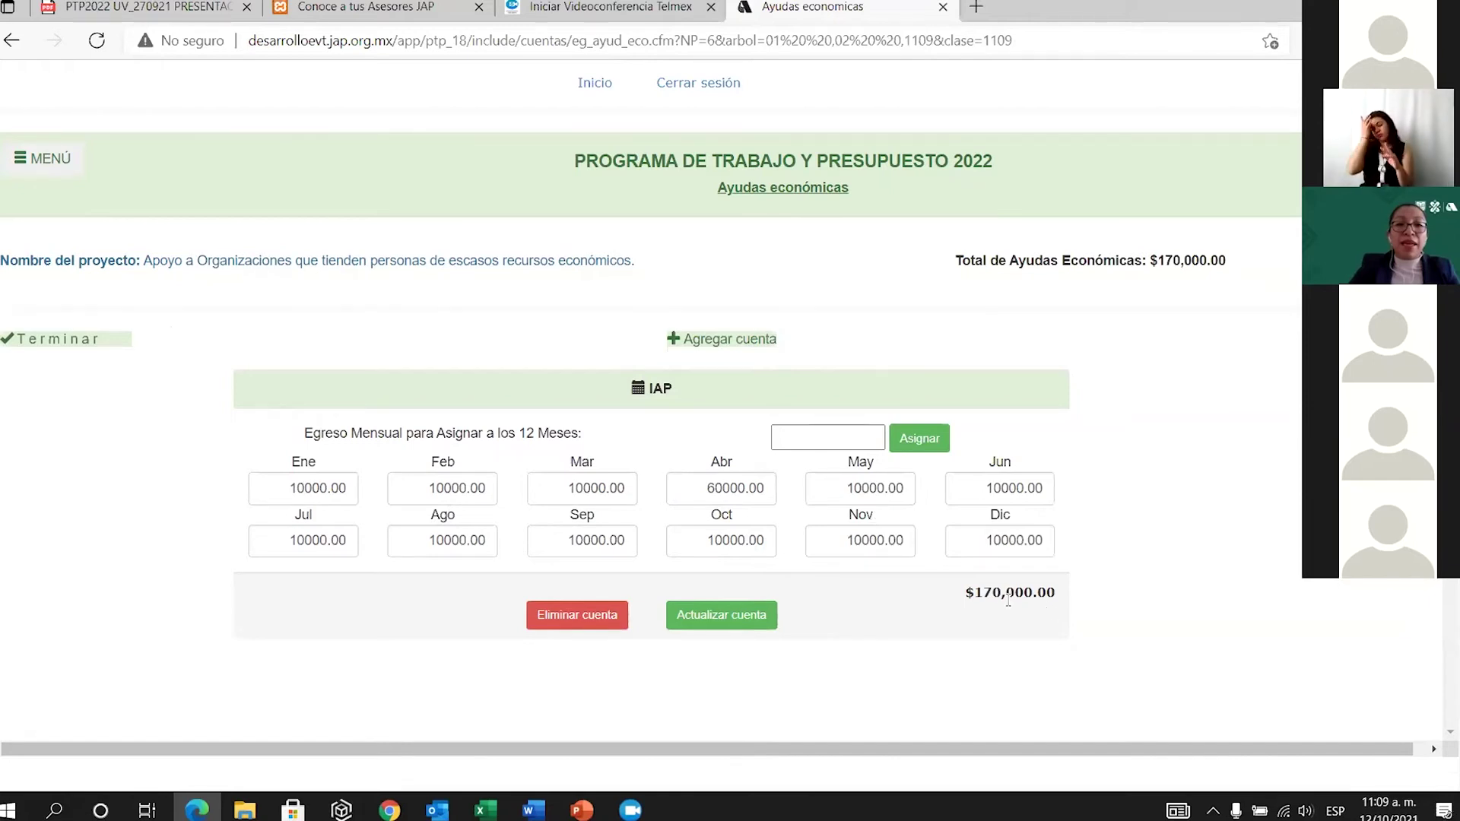
{"action": "left_click", "coordinate": [742, 341]}
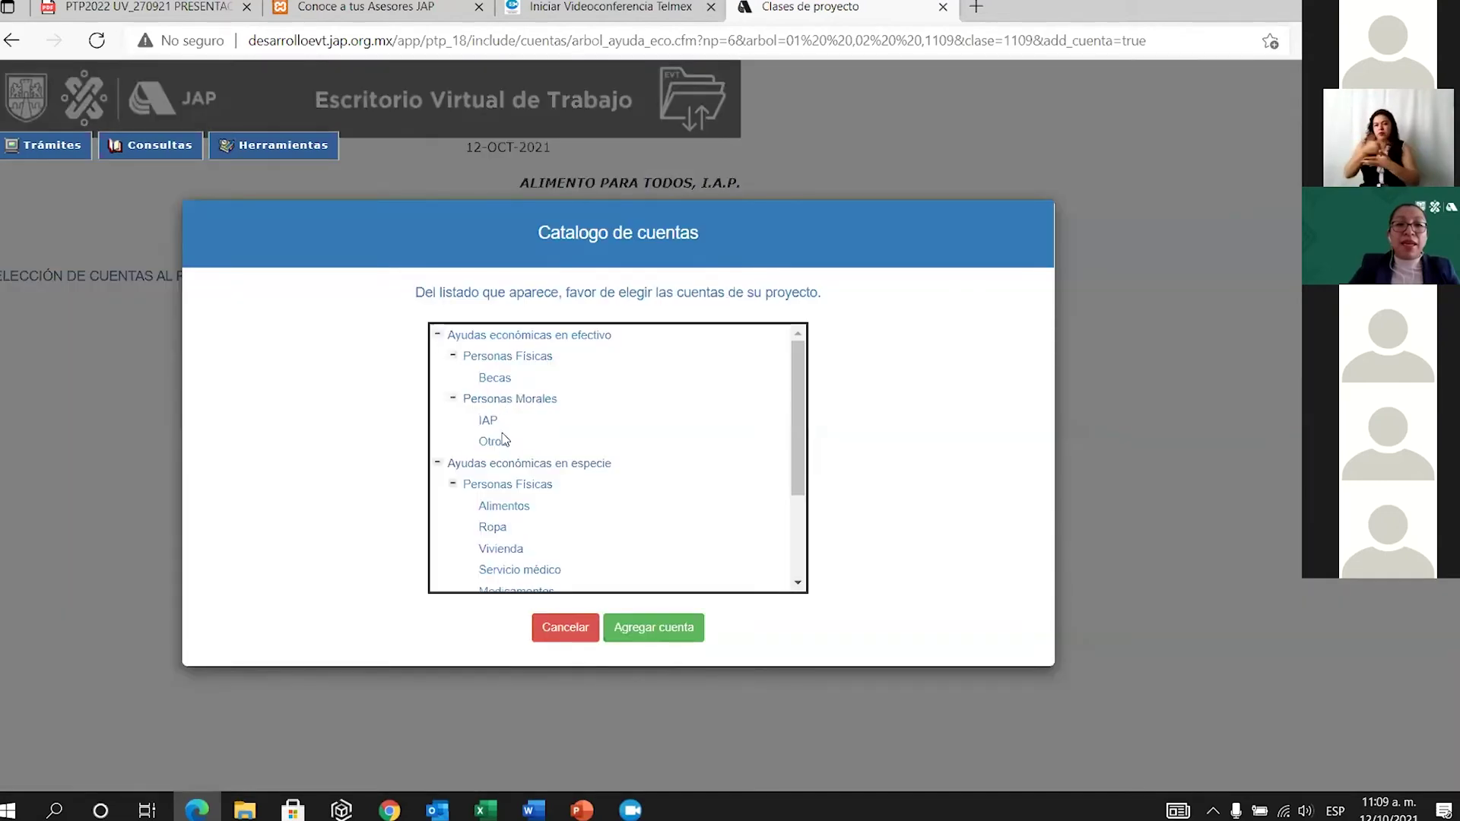
Add the Otros account to the second project's economic aid.
{"action": "left_click", "coordinate": [496, 443]}
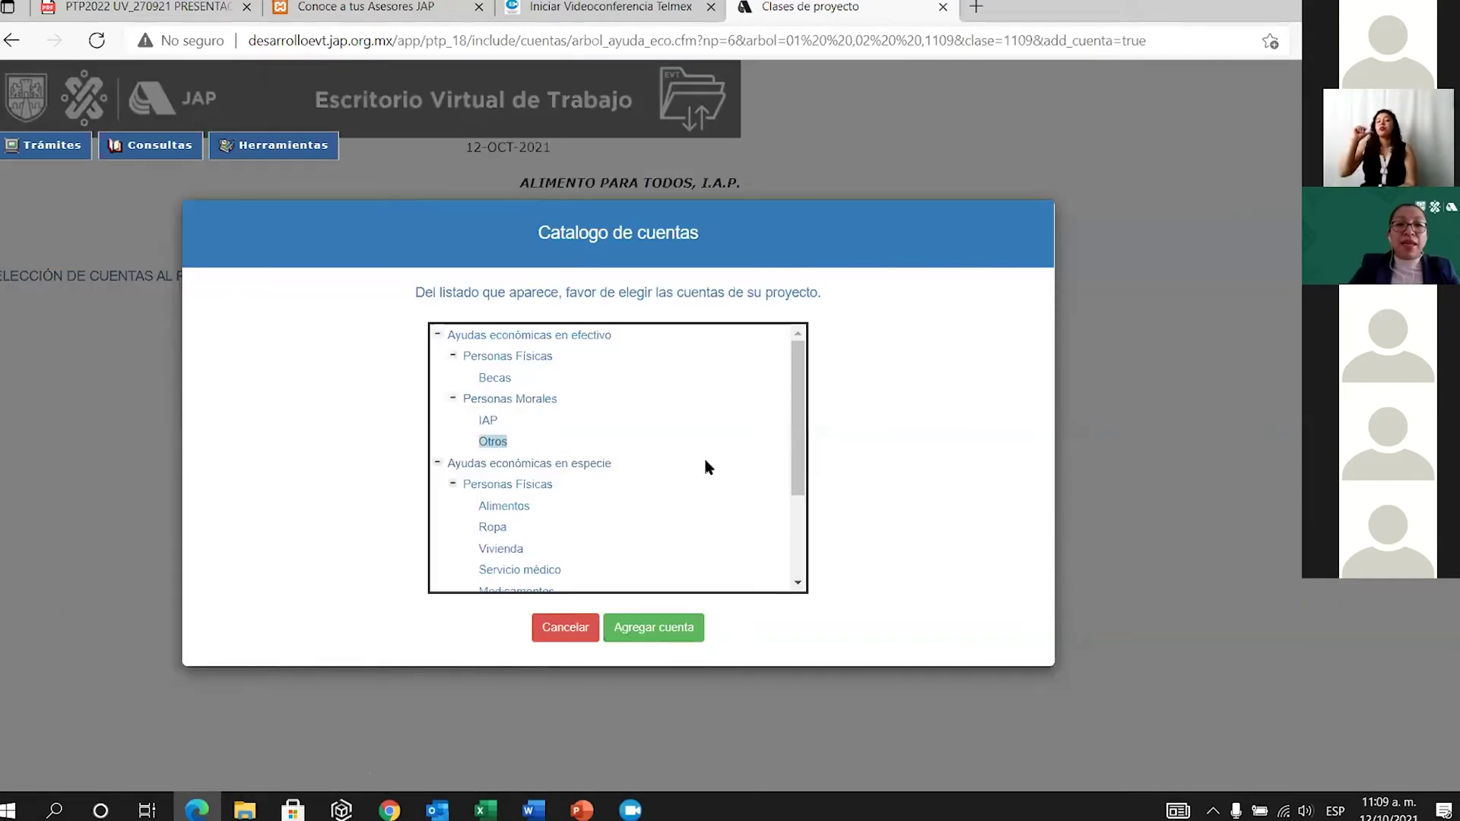
{"action": "left_click", "coordinate": [652, 636]}
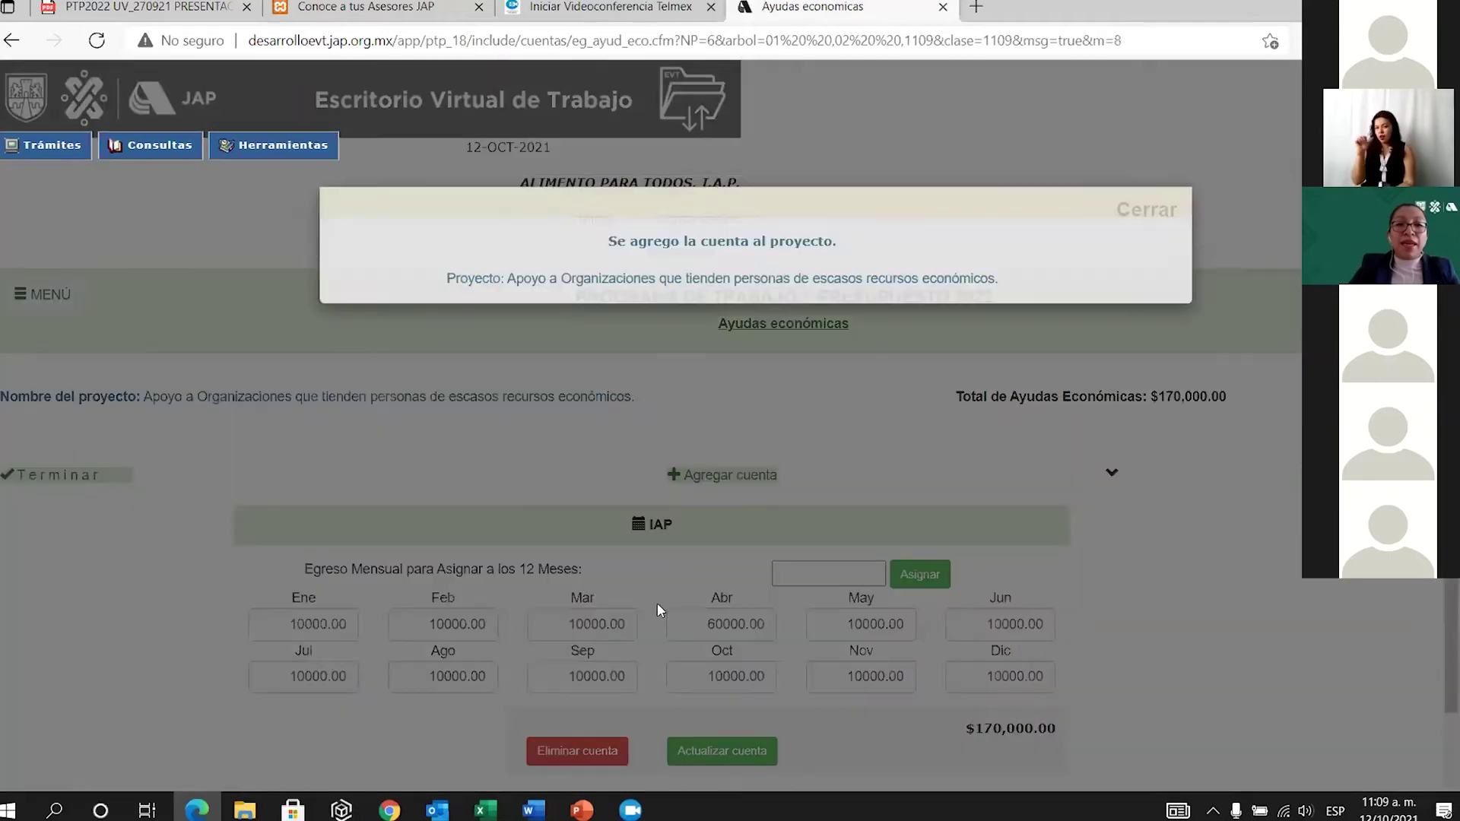
{"action": "left_click", "coordinate": [1141, 226]}
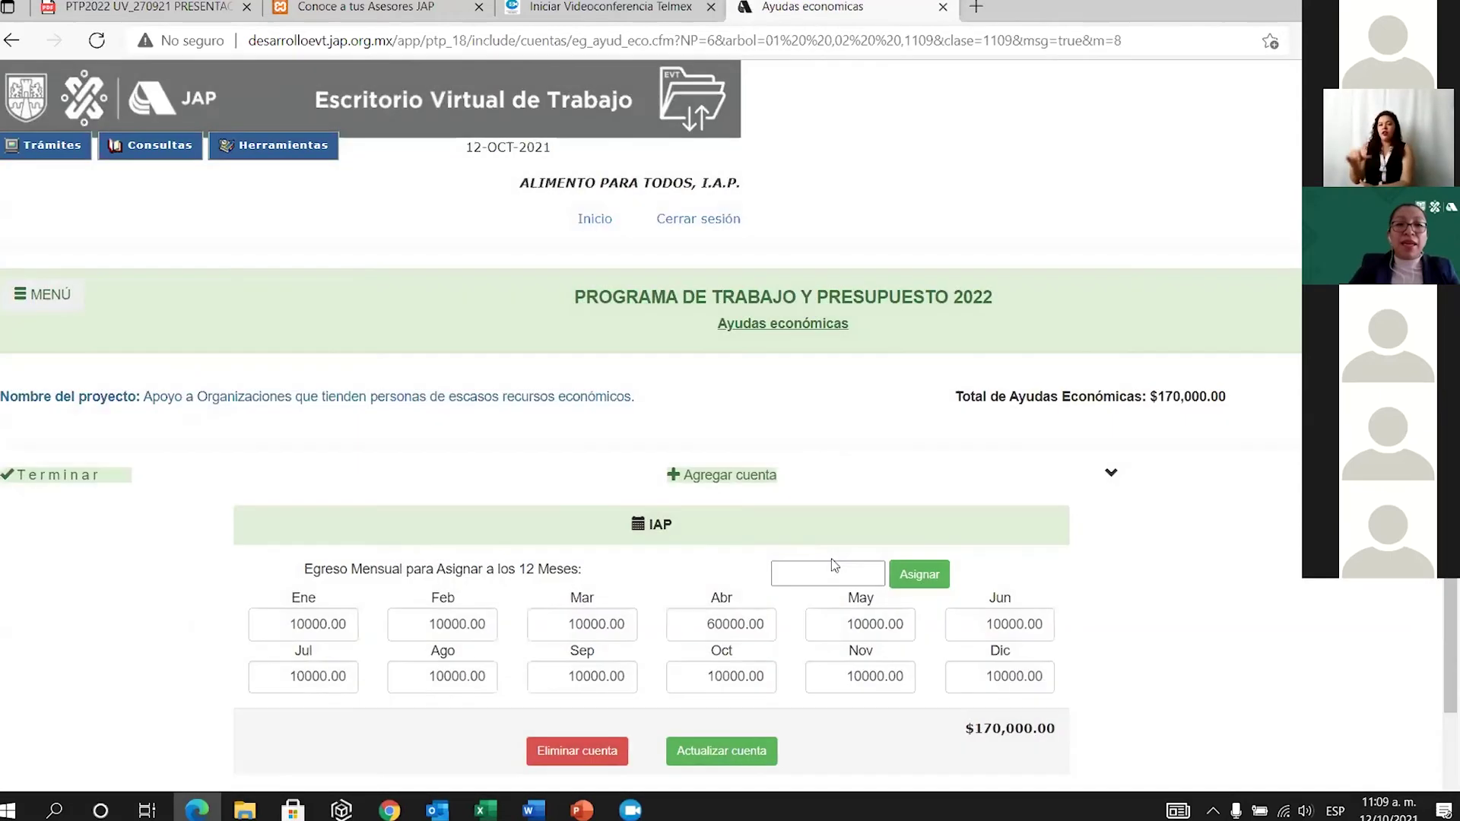
Give Otros 1,000 per month, save it, and finish back to the project list at $182,000.
{"action": "left_click", "coordinate": [825, 622]}
{"action": "type", "text": "1000"}
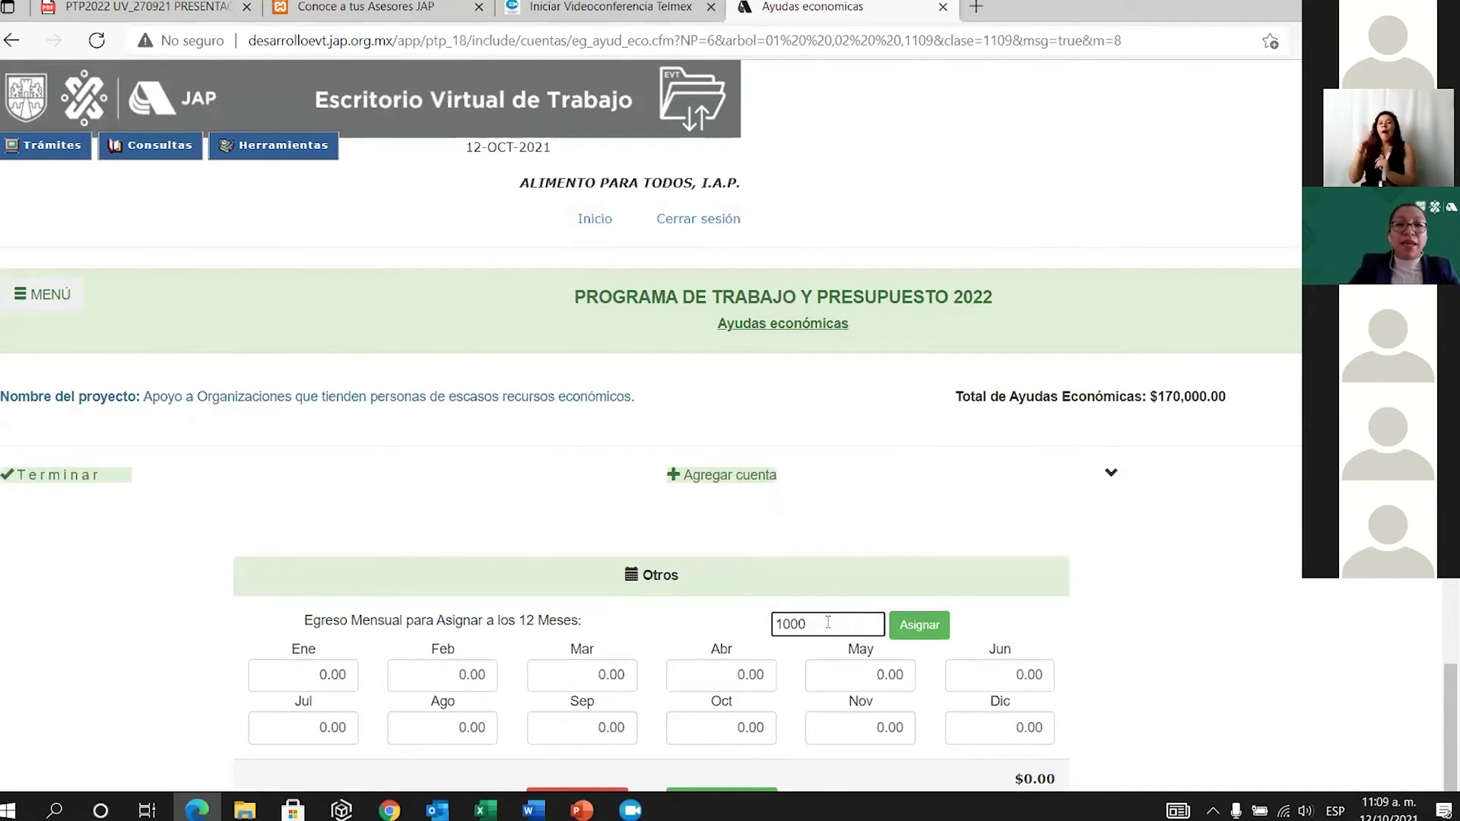
{"action": "left_click", "coordinate": [916, 624]}
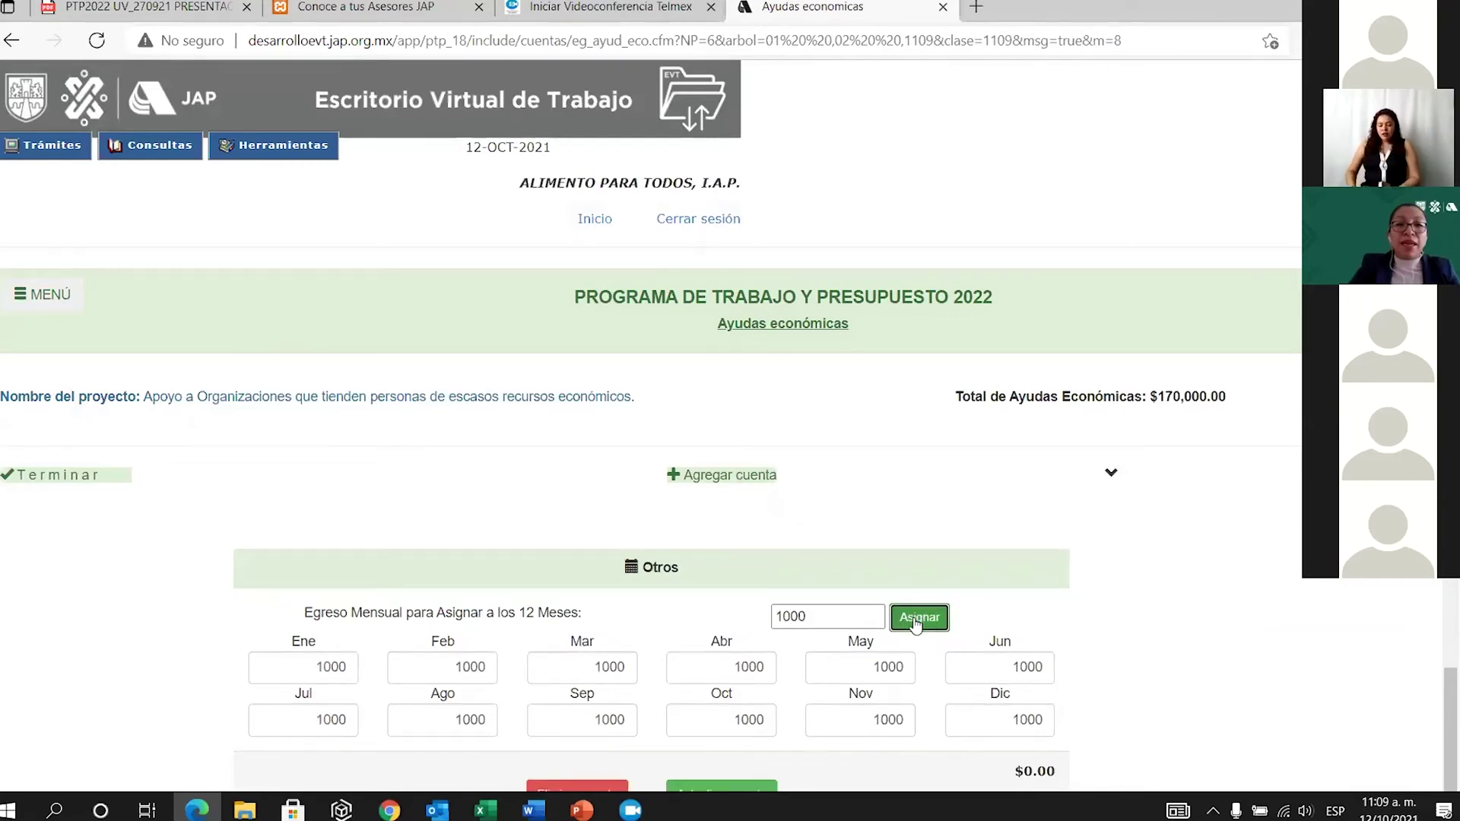
{"action": "scroll", "coordinate": [795, 689], "scroll_direction": "down", "scroll_amount": 2}
{"action": "left_click", "coordinate": [716, 664]}
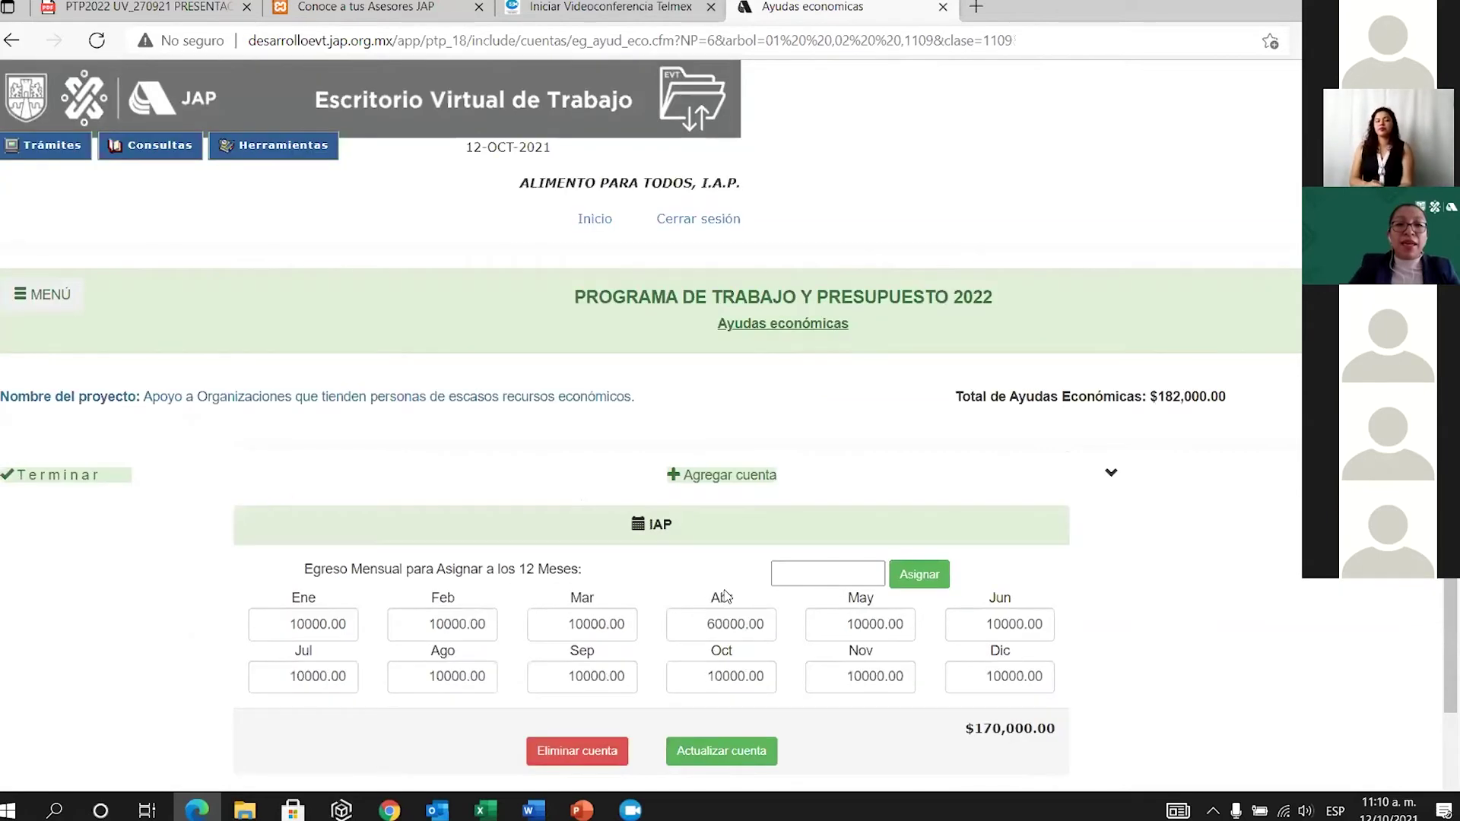
{"action": "left_click", "coordinate": [74, 473]}
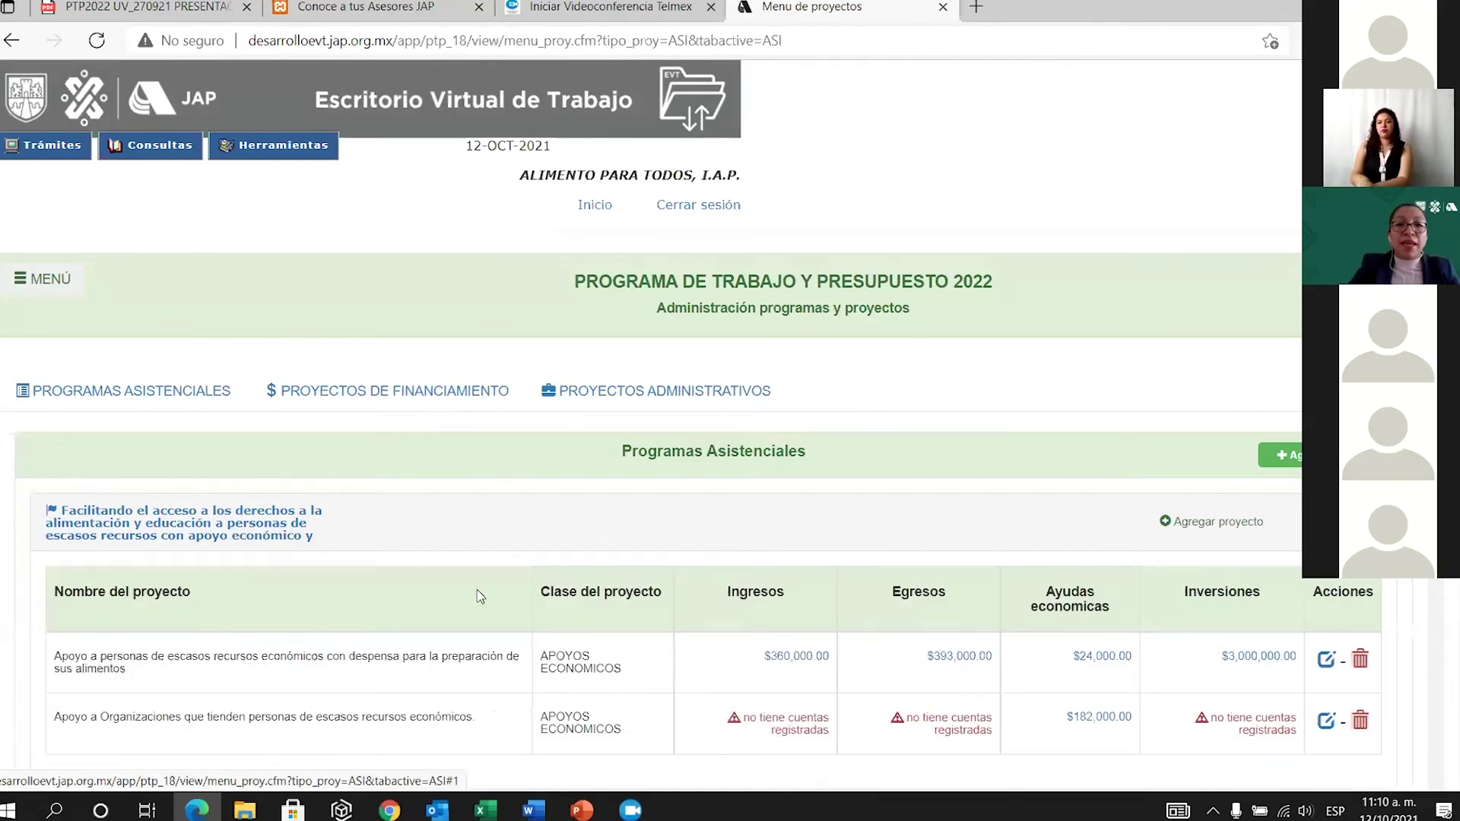
{"action": "scroll", "coordinate": [479, 592], "scroll_direction": "down", "scroll_amount": 3}
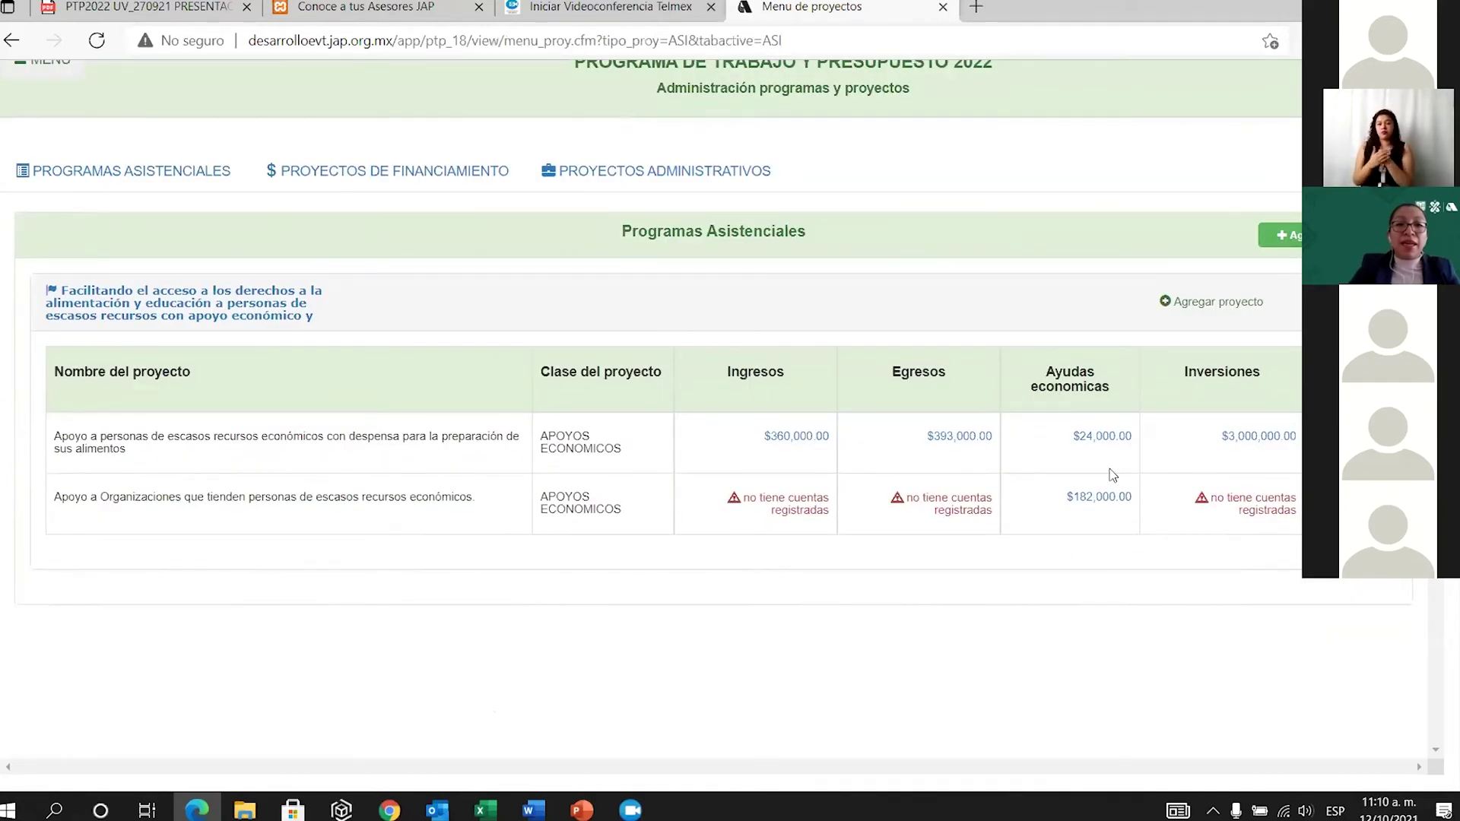
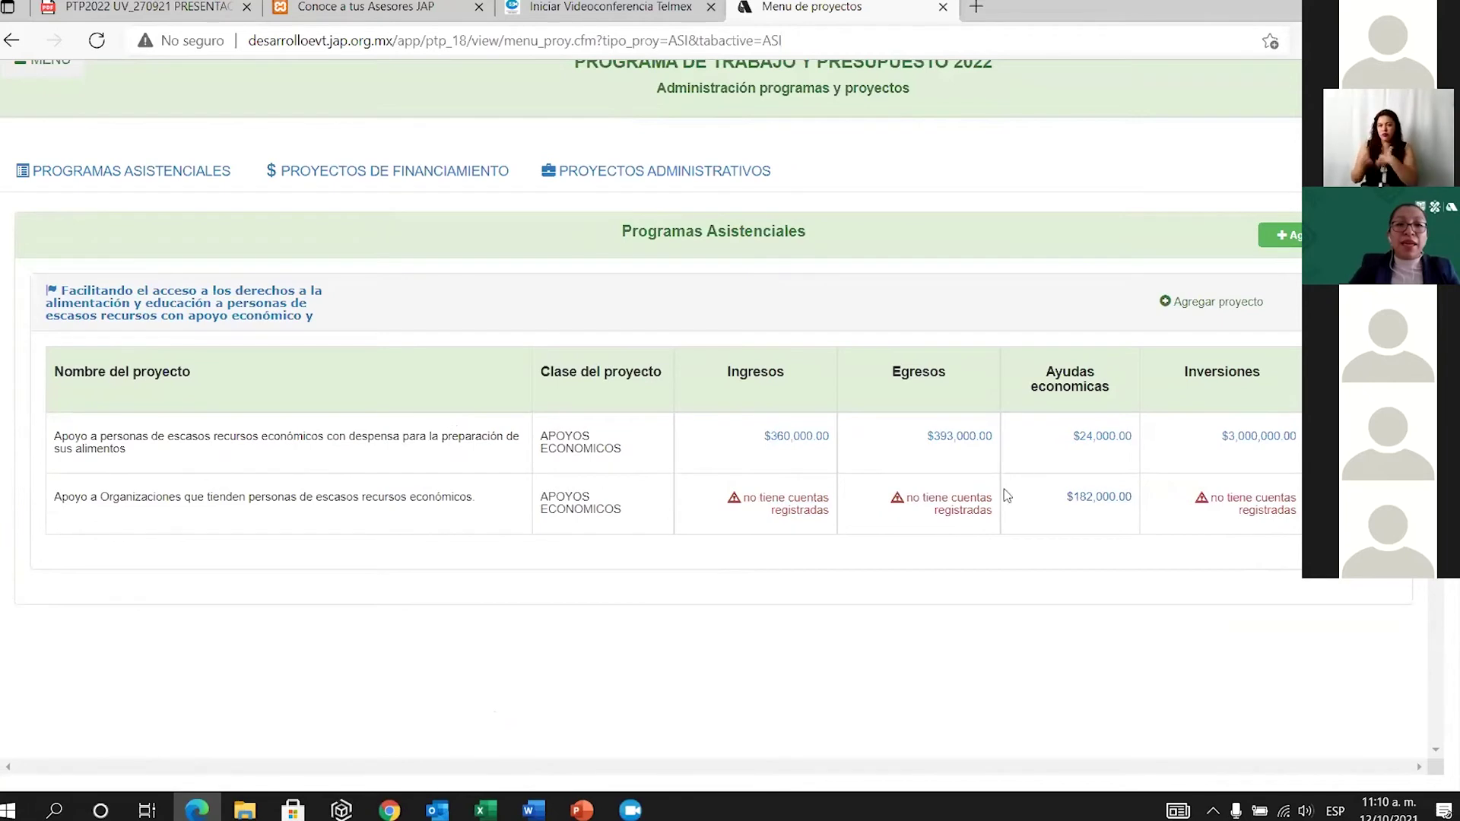
Start a new financing project, review the listed income types, and select INMUEBLES ARRENDADOS.
{"action": "left_click", "coordinate": [431, 171]}
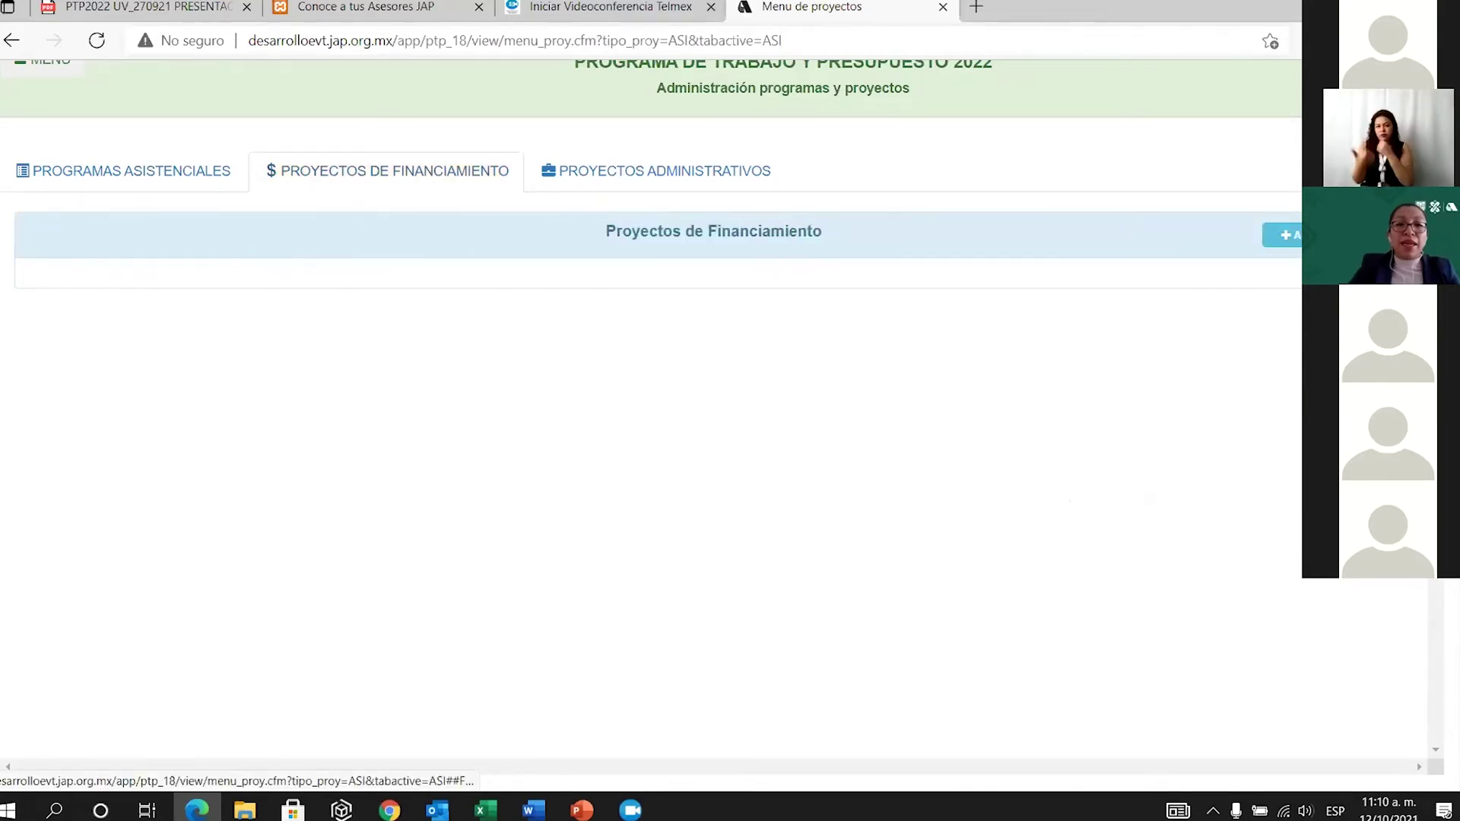
{"action": "left_click", "coordinate": [1285, 235]}
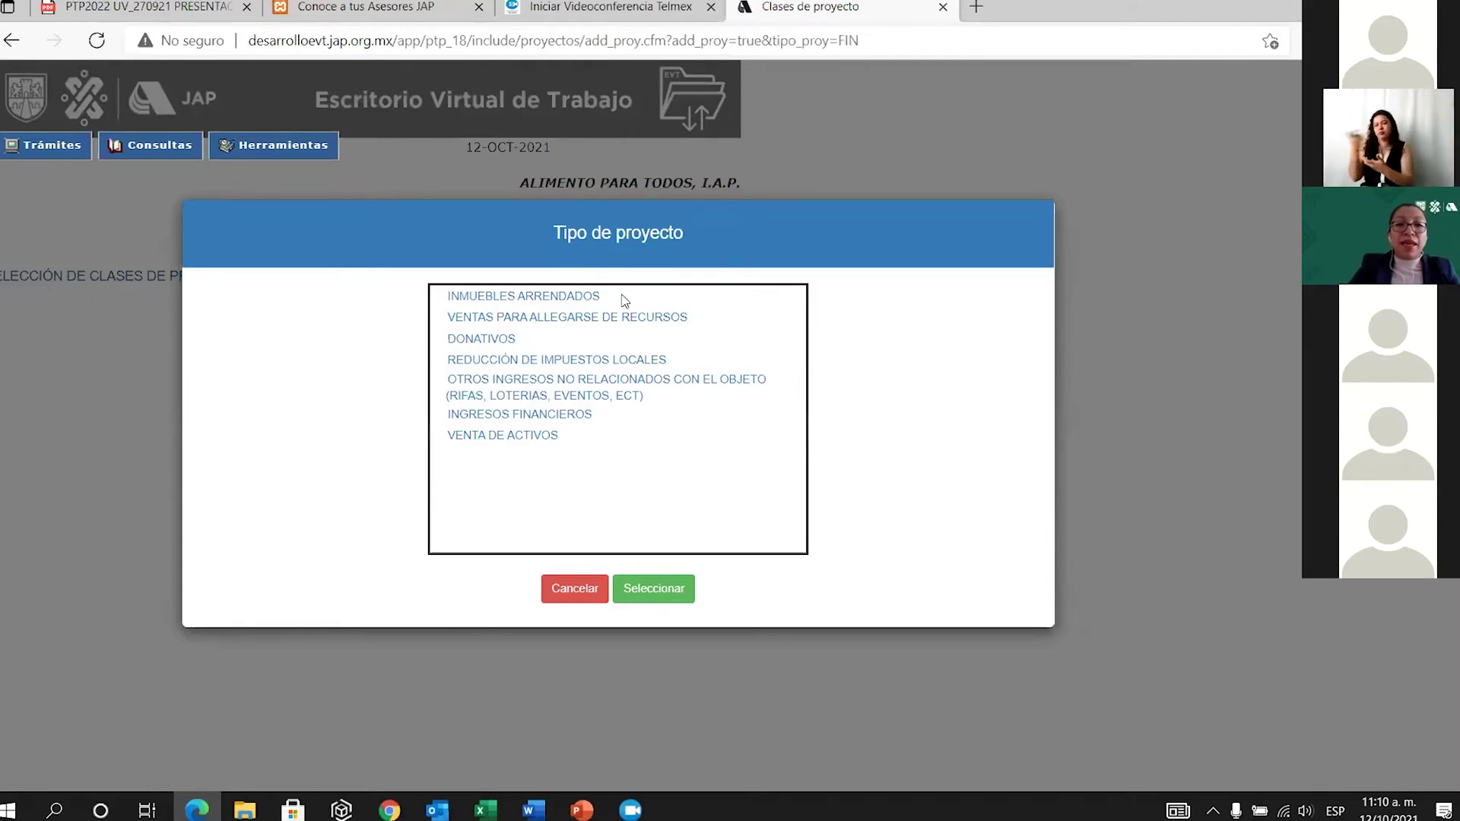
{"action": "left_click", "coordinate": [584, 298]}
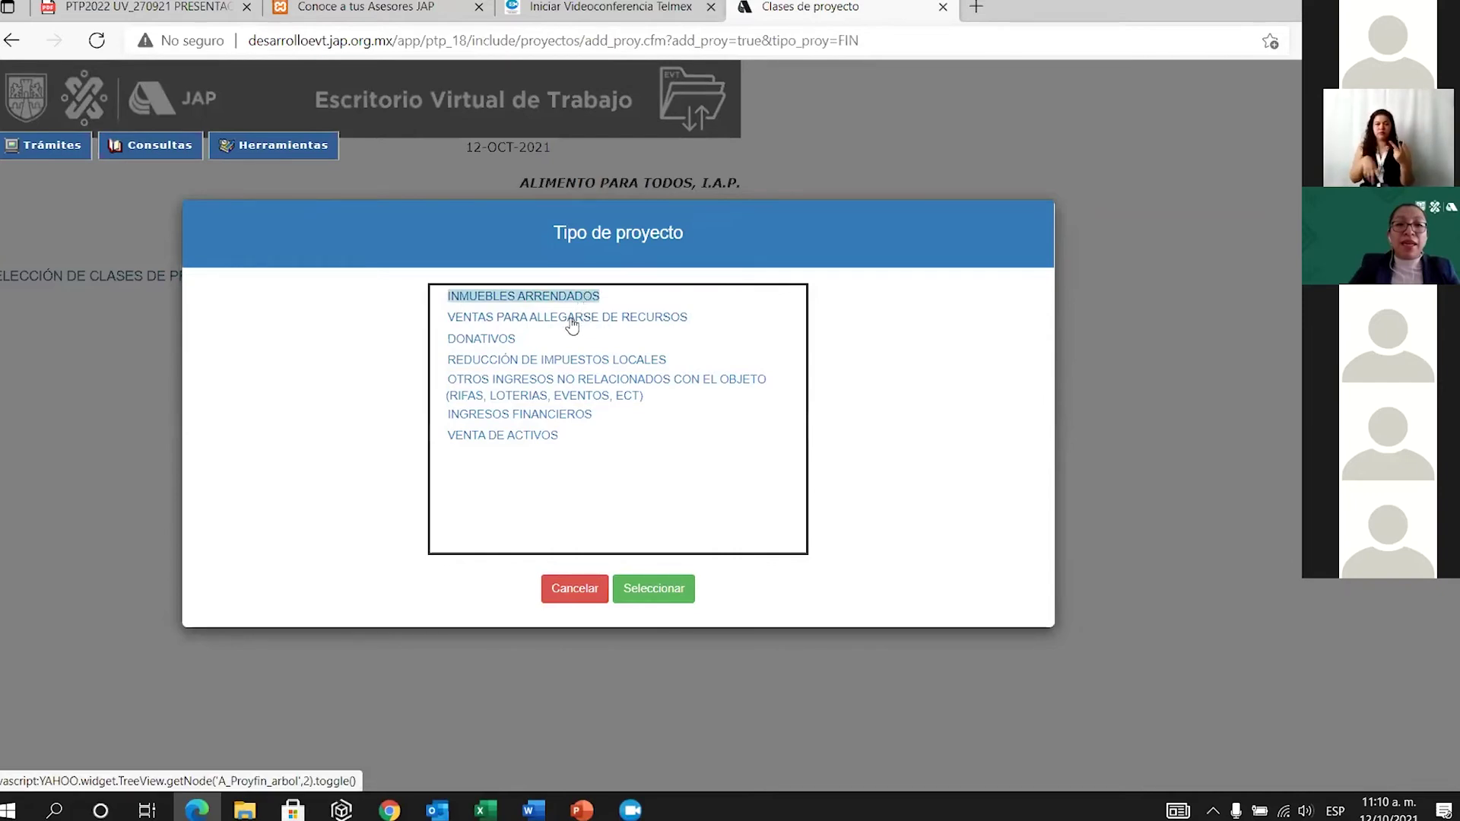
{"action": "left_click", "coordinate": [572, 323]}
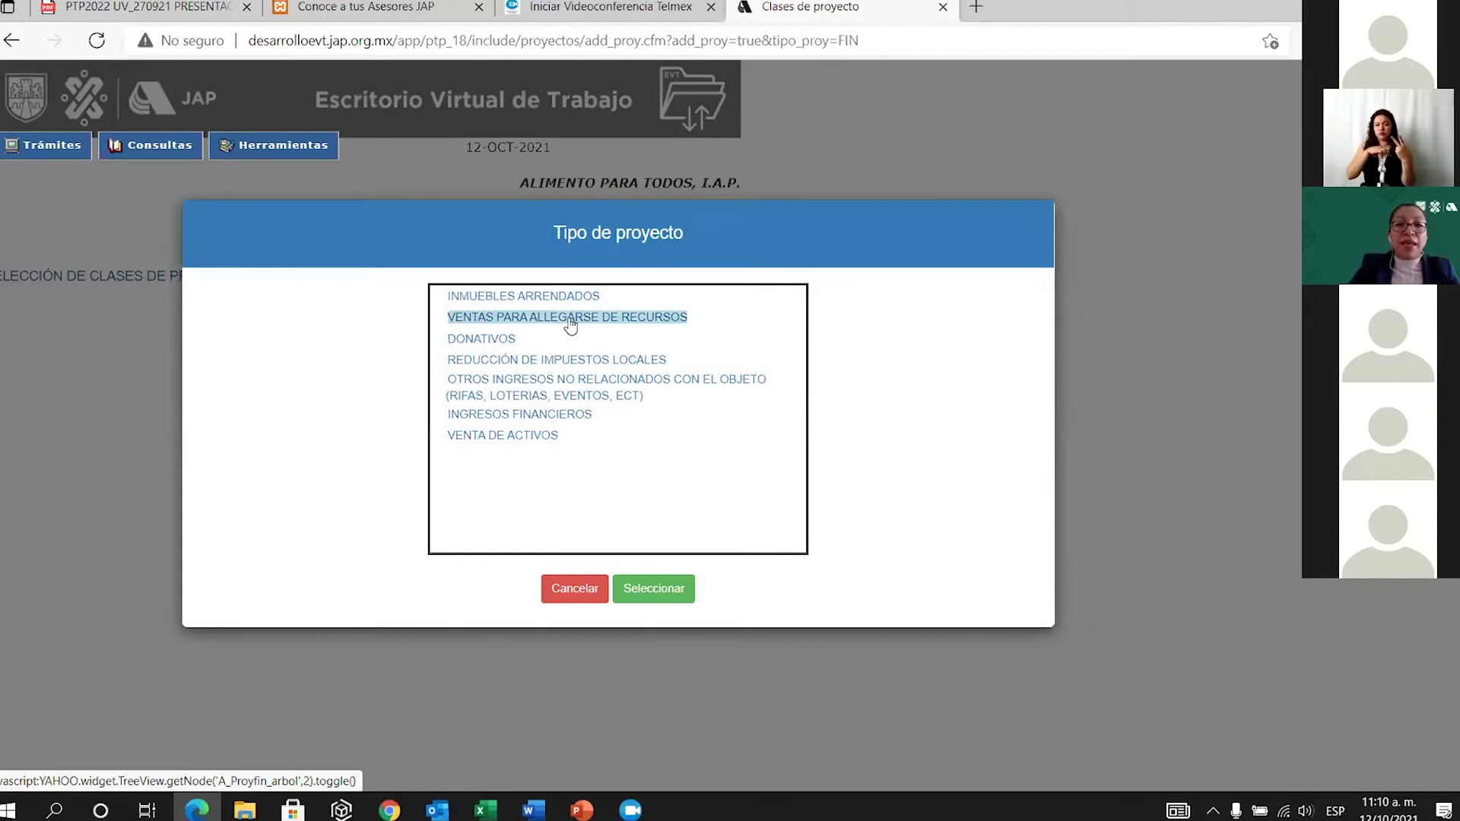
{"action": "left_click", "coordinate": [502, 343]}
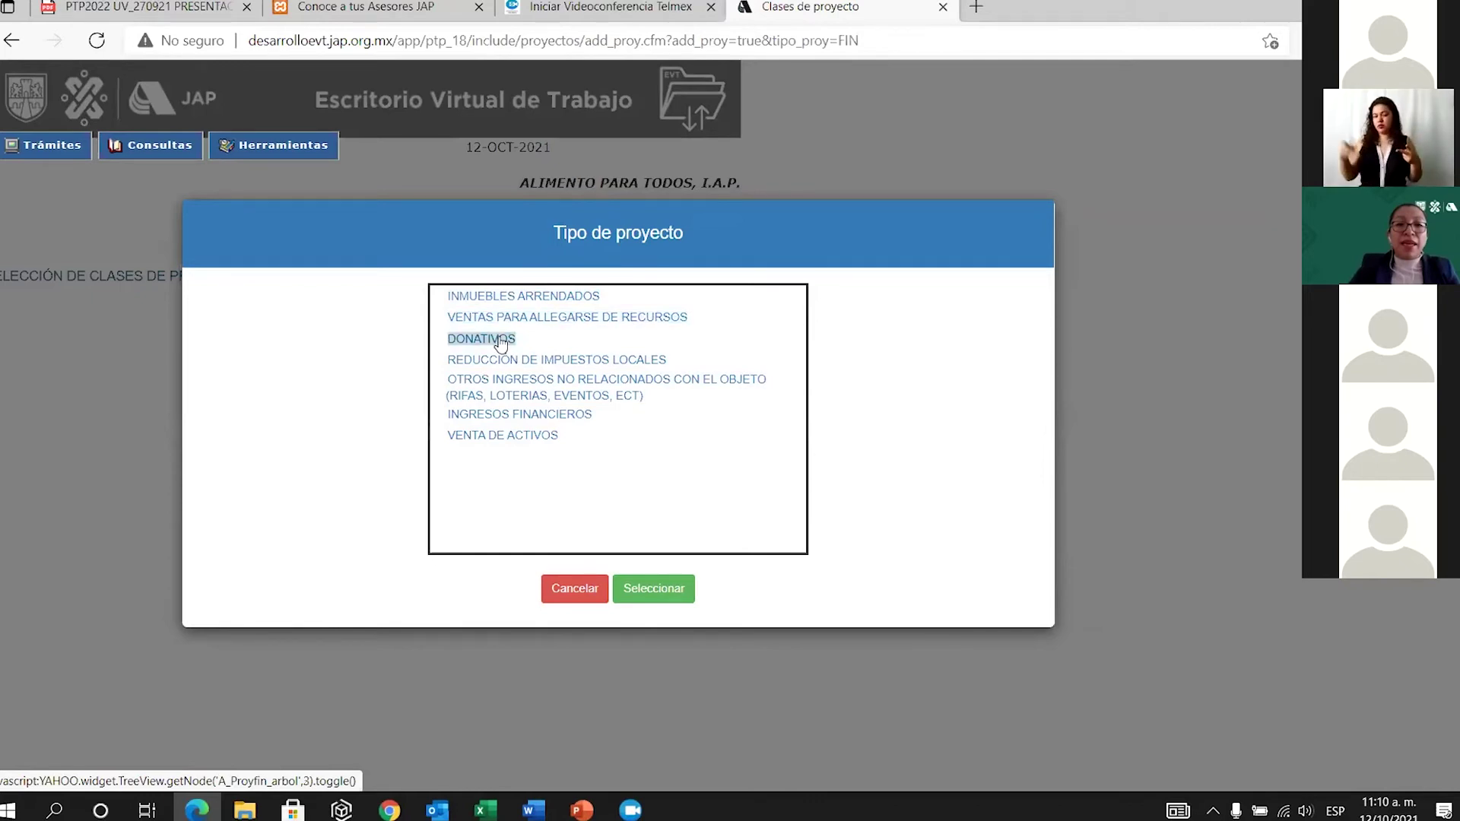
{"action": "left_click", "coordinate": [558, 360]}
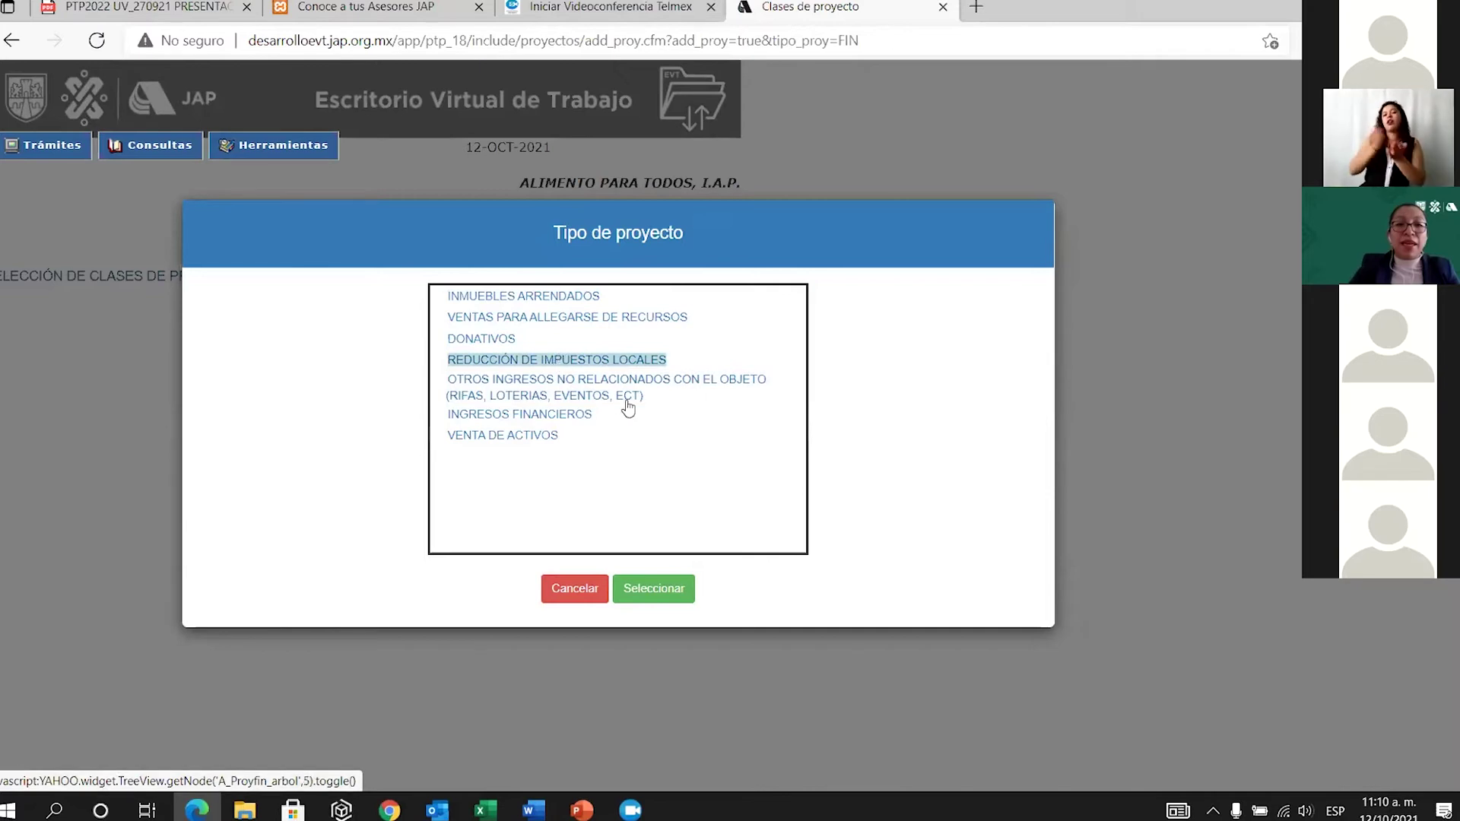
{"action": "left_click", "coordinate": [584, 392]}
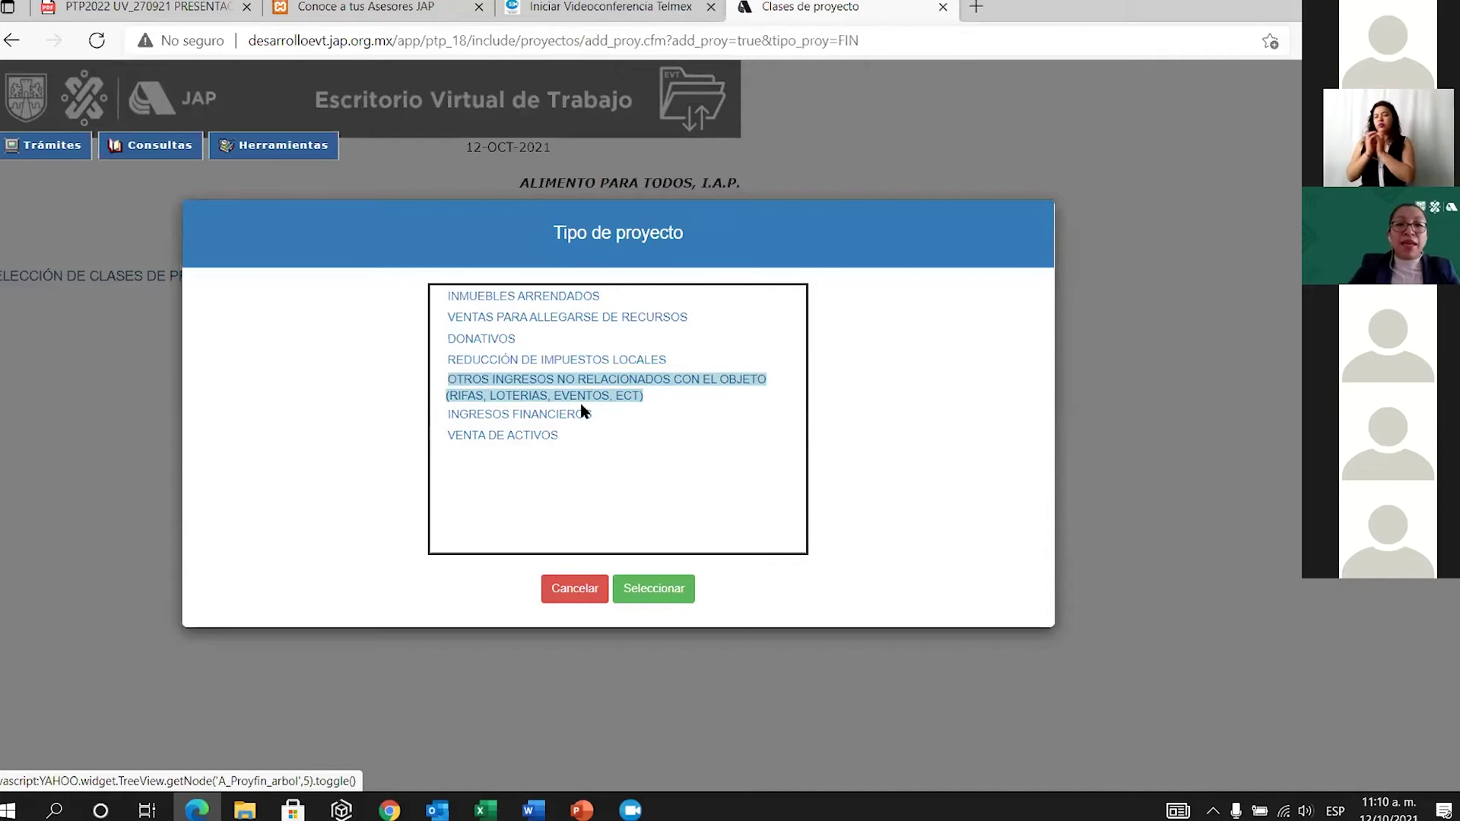
{"action": "left_click", "coordinate": [562, 424]}
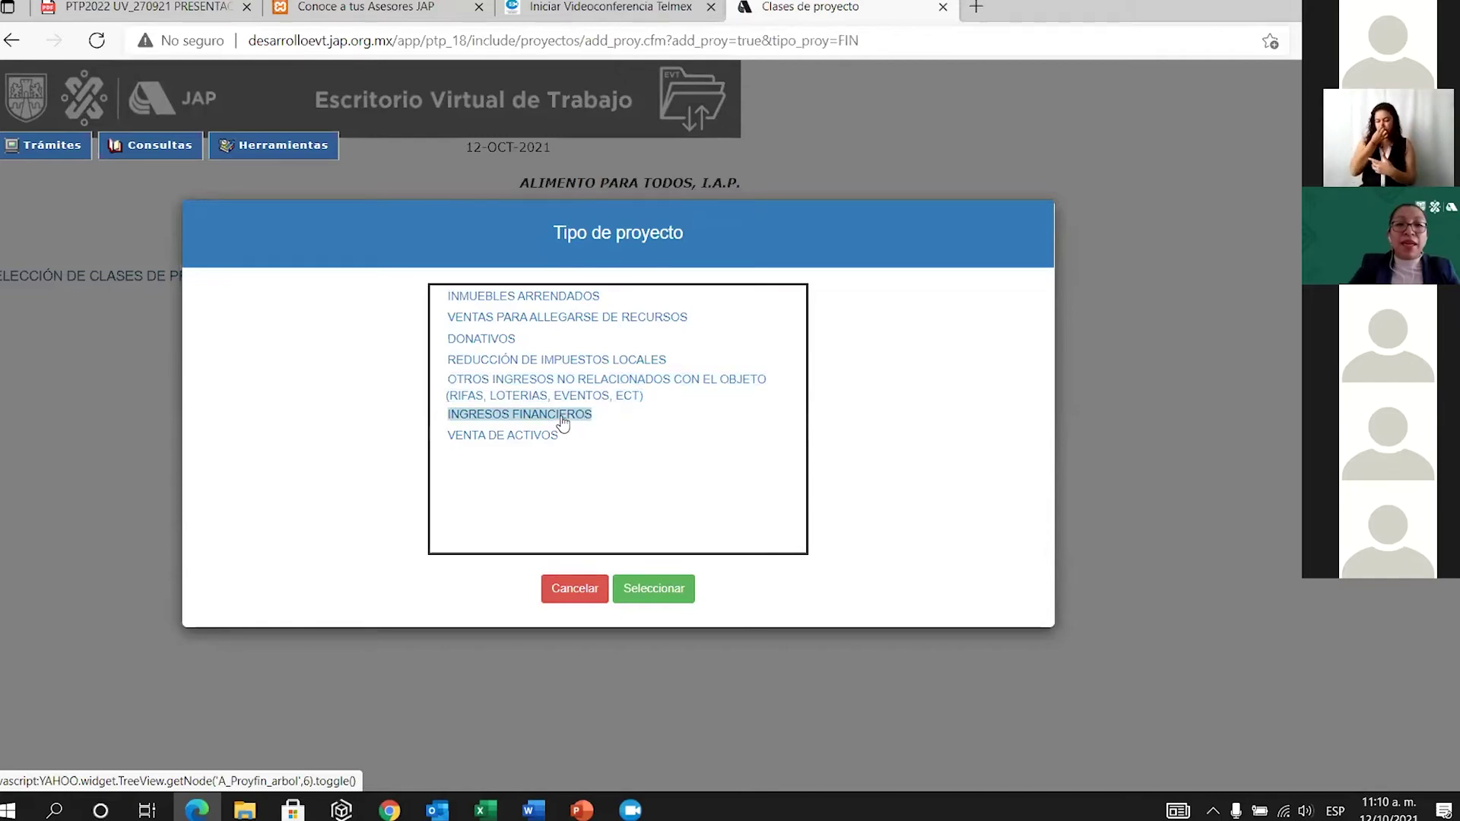
{"action": "left_click", "coordinate": [515, 439]}
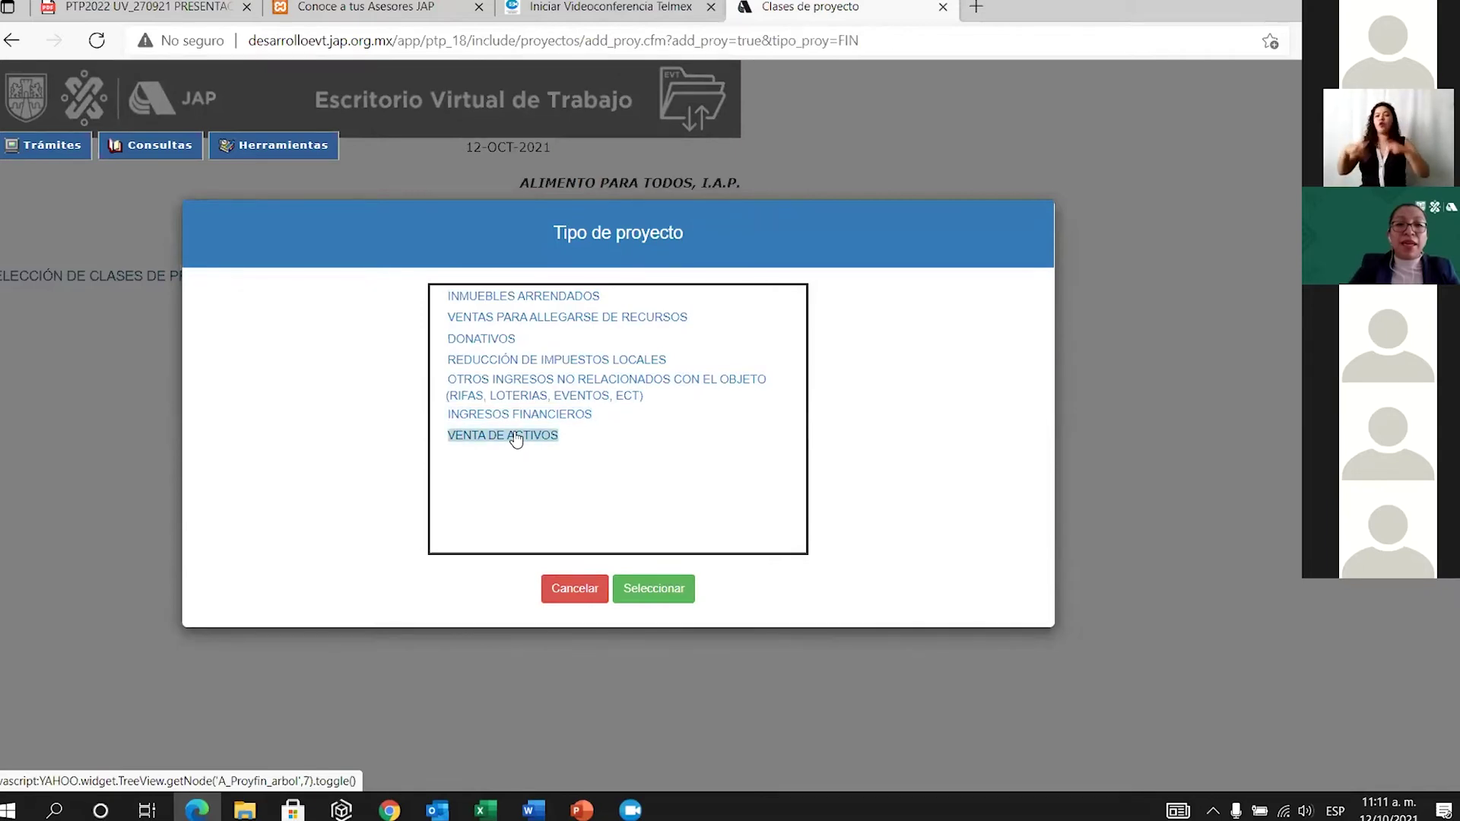
{"action": "left_click", "coordinate": [544, 296]}
{"action": "left_click", "coordinate": [667, 591]}
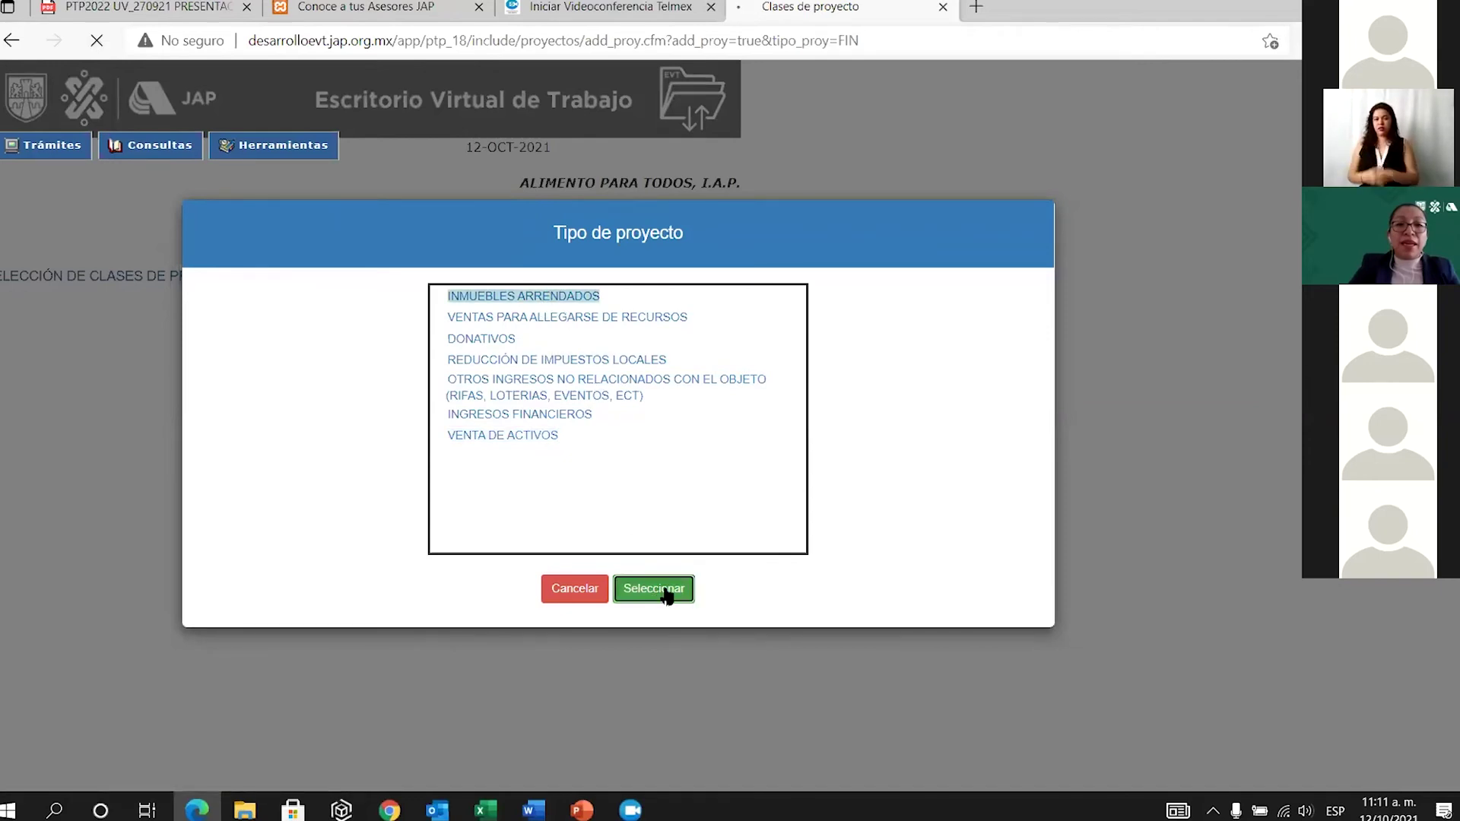
Name the new project RENTAS and save it.
{"action": "left_click", "coordinate": [428, 502]}
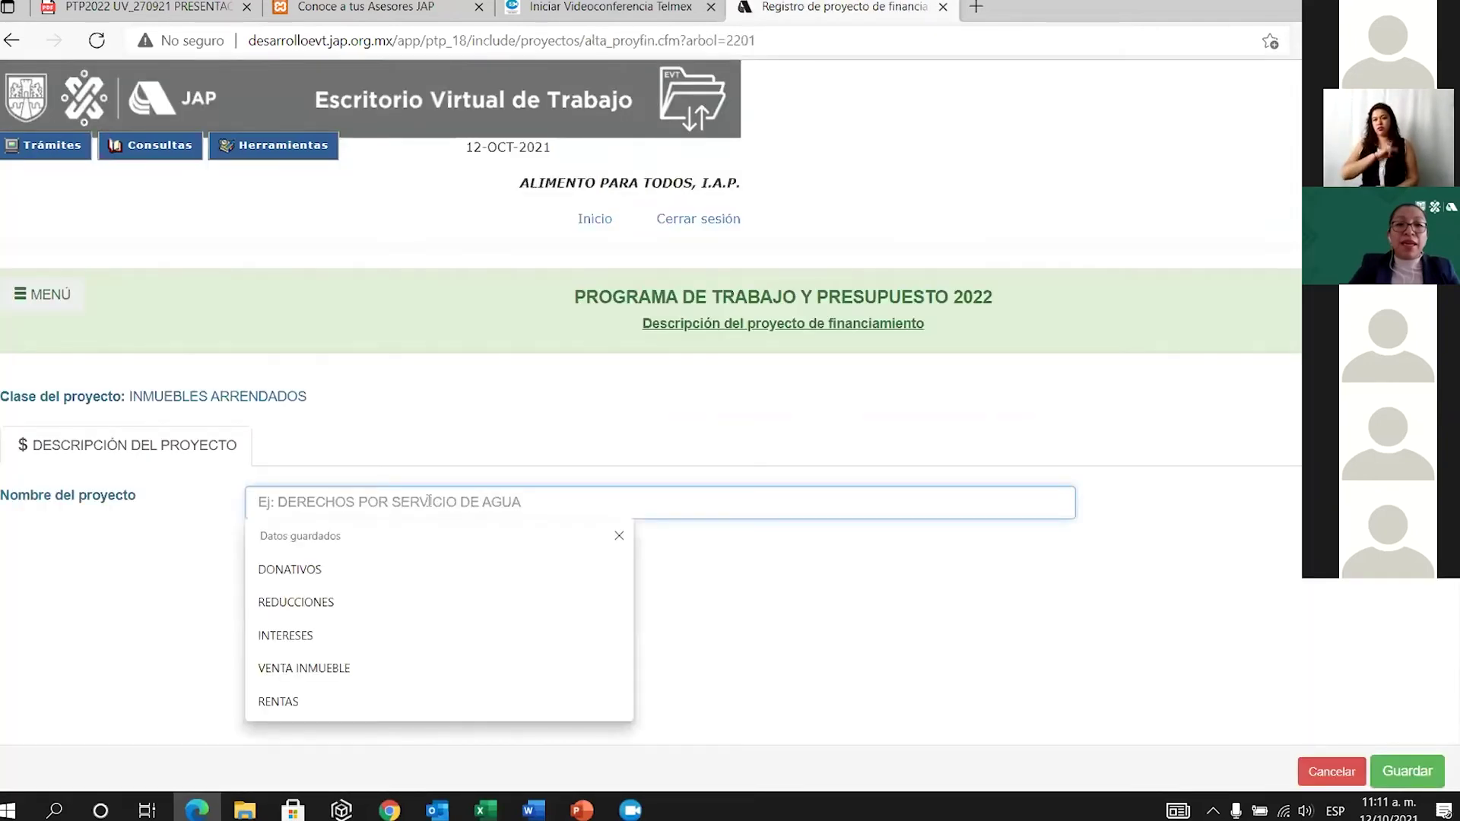
{"action": "type", "text": "RENTAS"}
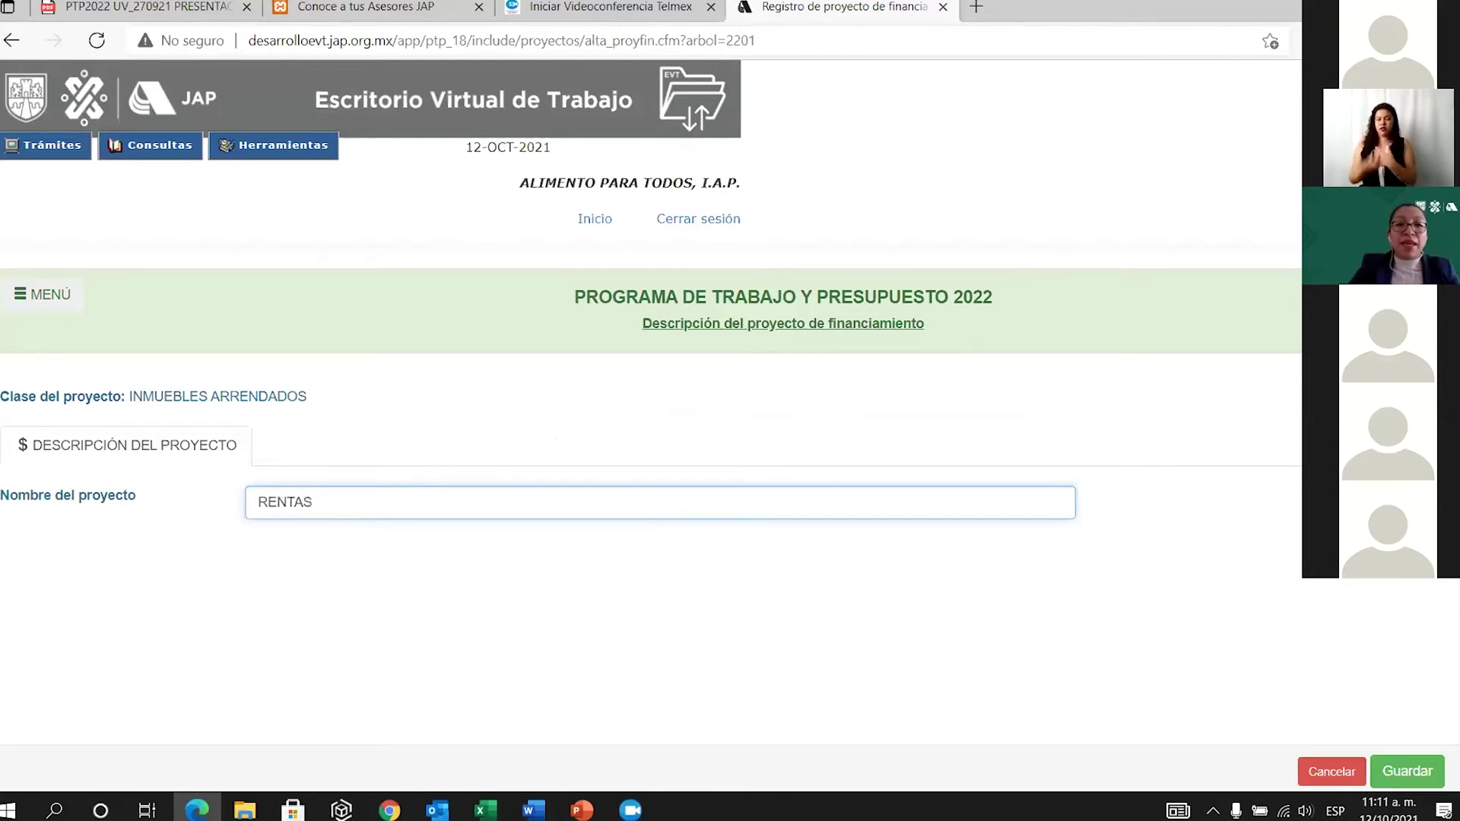
{"action": "left_click", "coordinate": [1407, 771]}
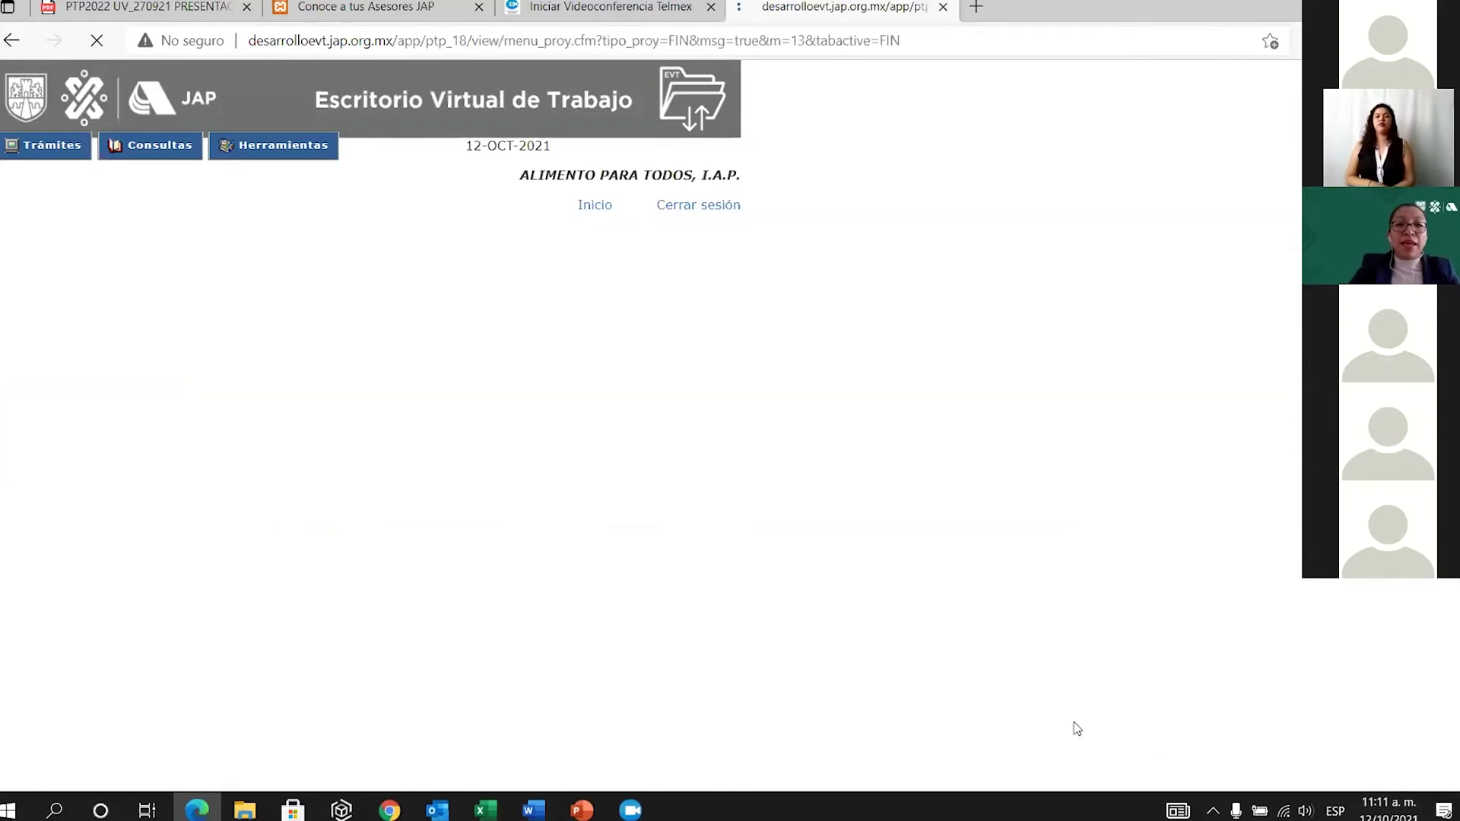
{"action": "left_click", "coordinate": [1144, 222]}
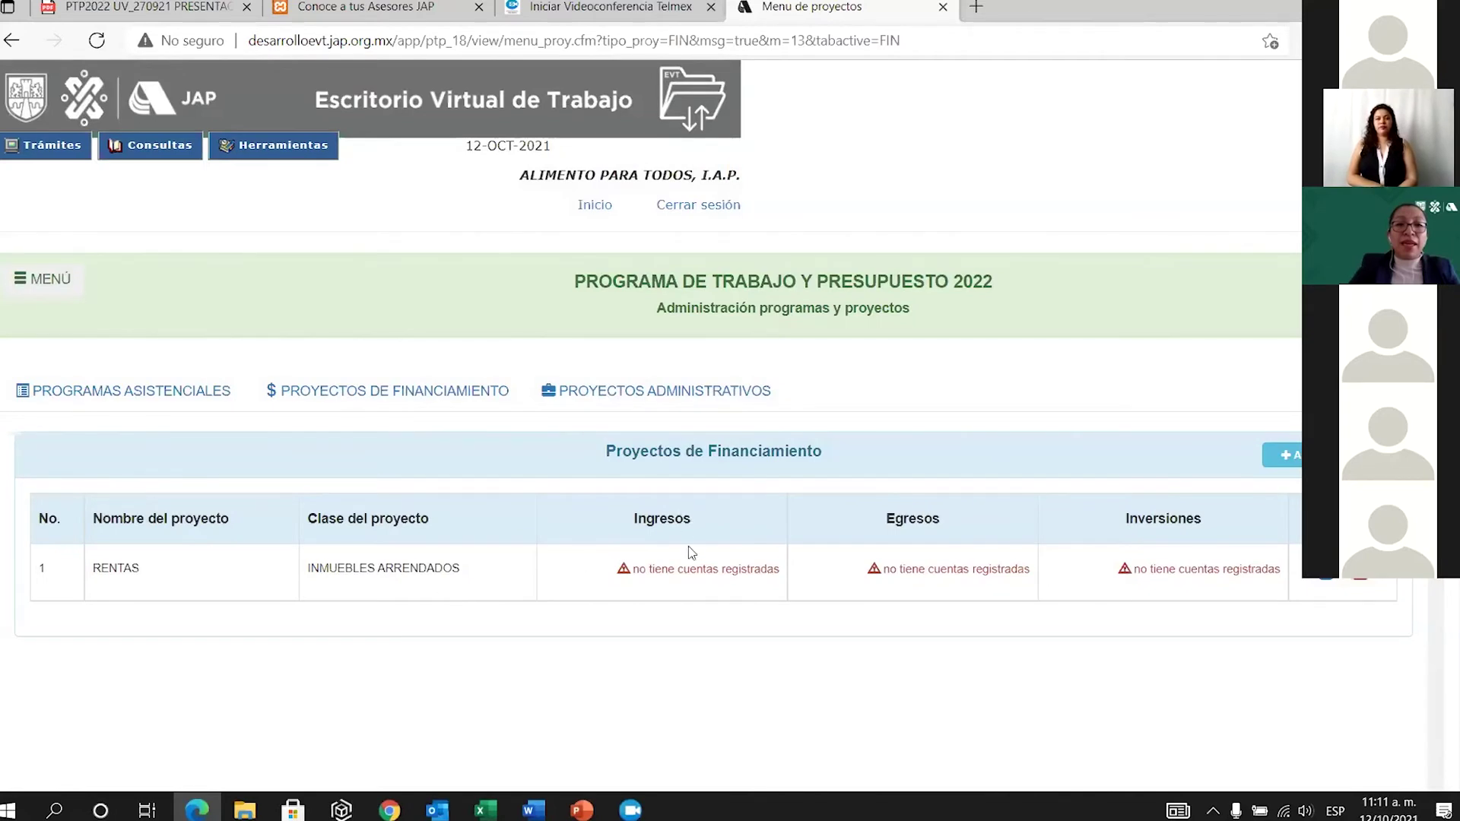
Add the Ingresos por arrendamiento income account to RENTAS.
{"action": "left_click", "coordinate": [692, 572]}
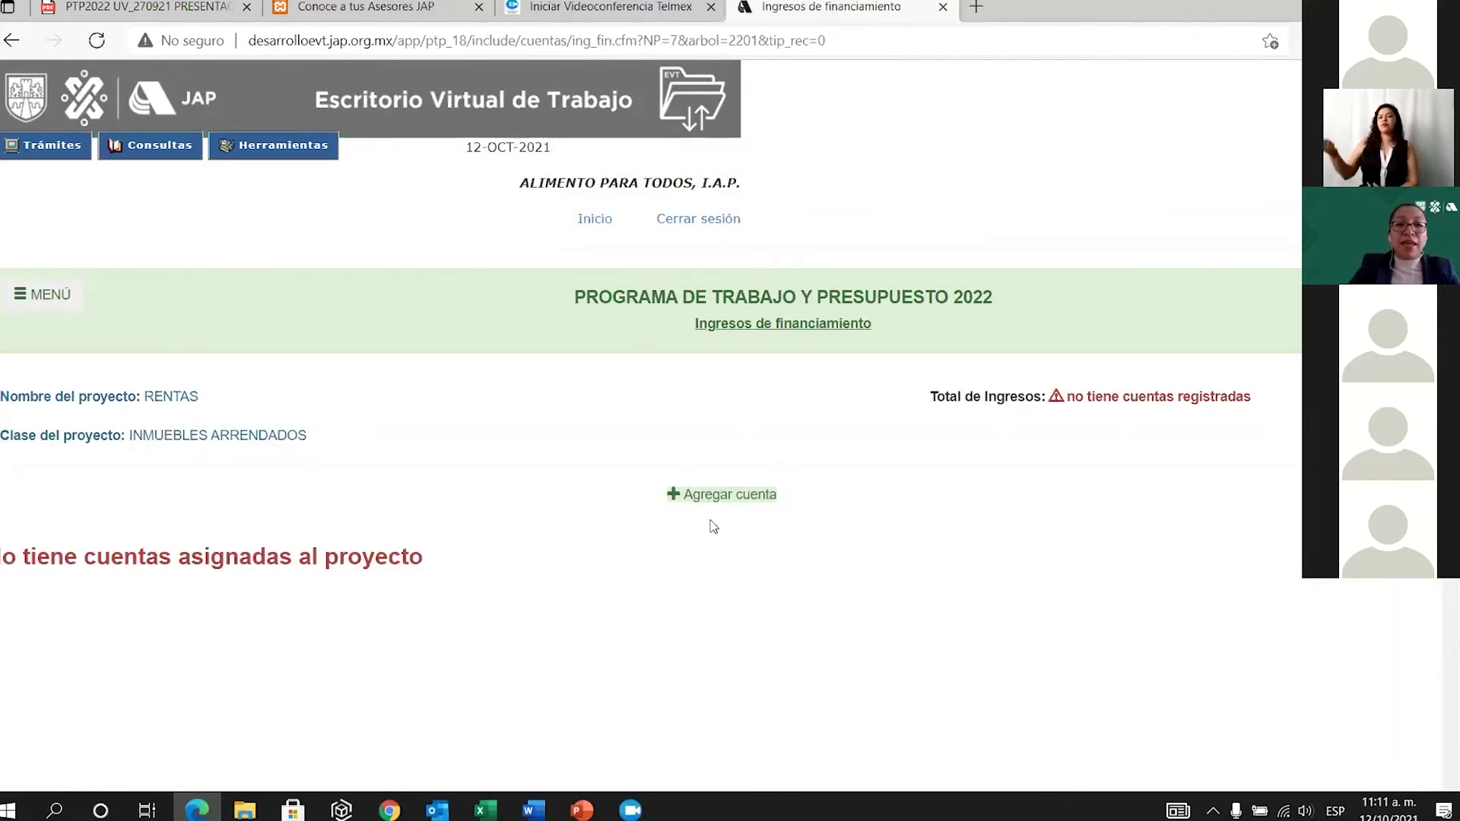
{"action": "left_click", "coordinate": [736, 498]}
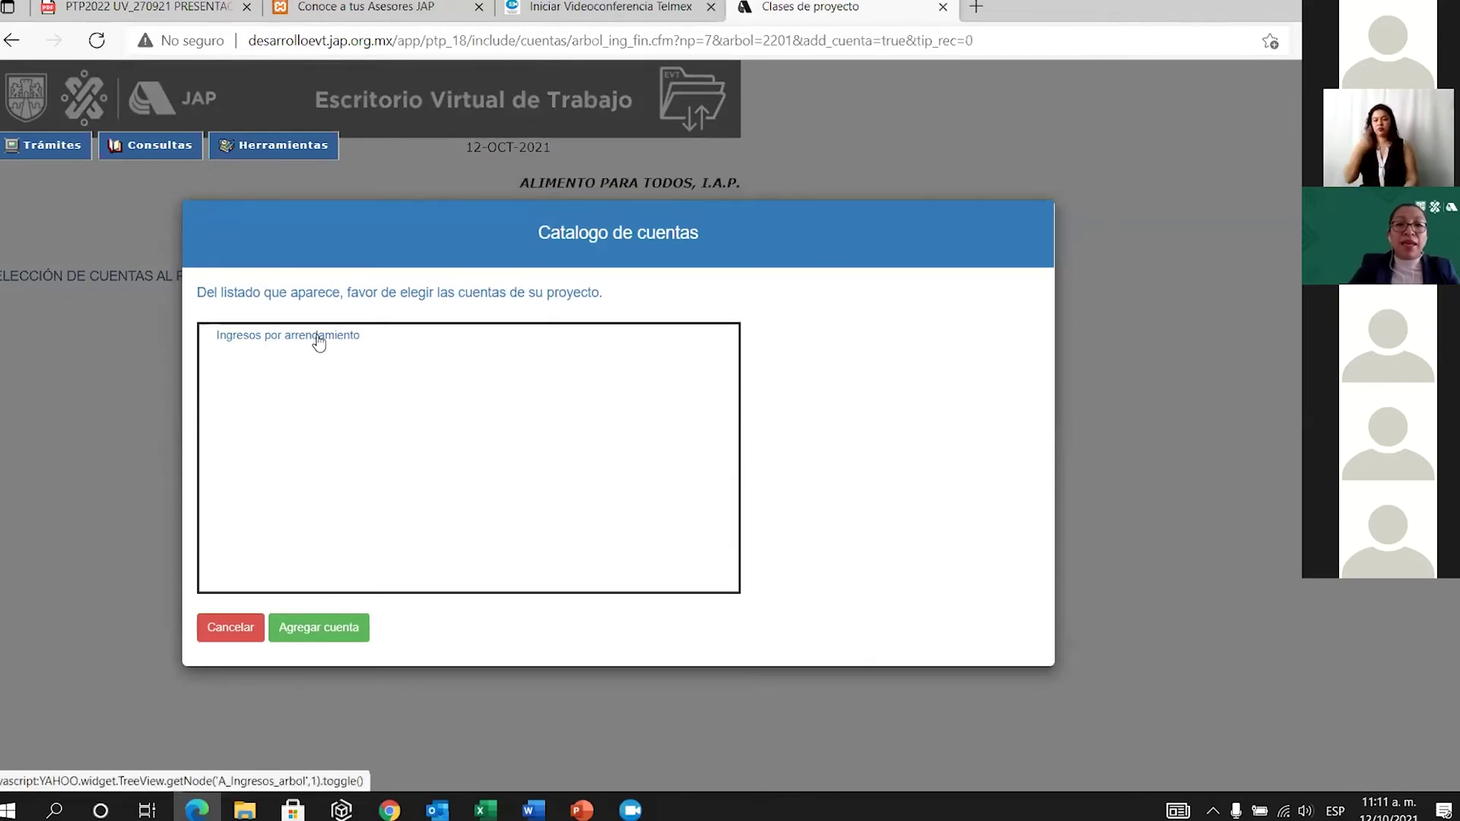
{"action": "left_click", "coordinate": [318, 343]}
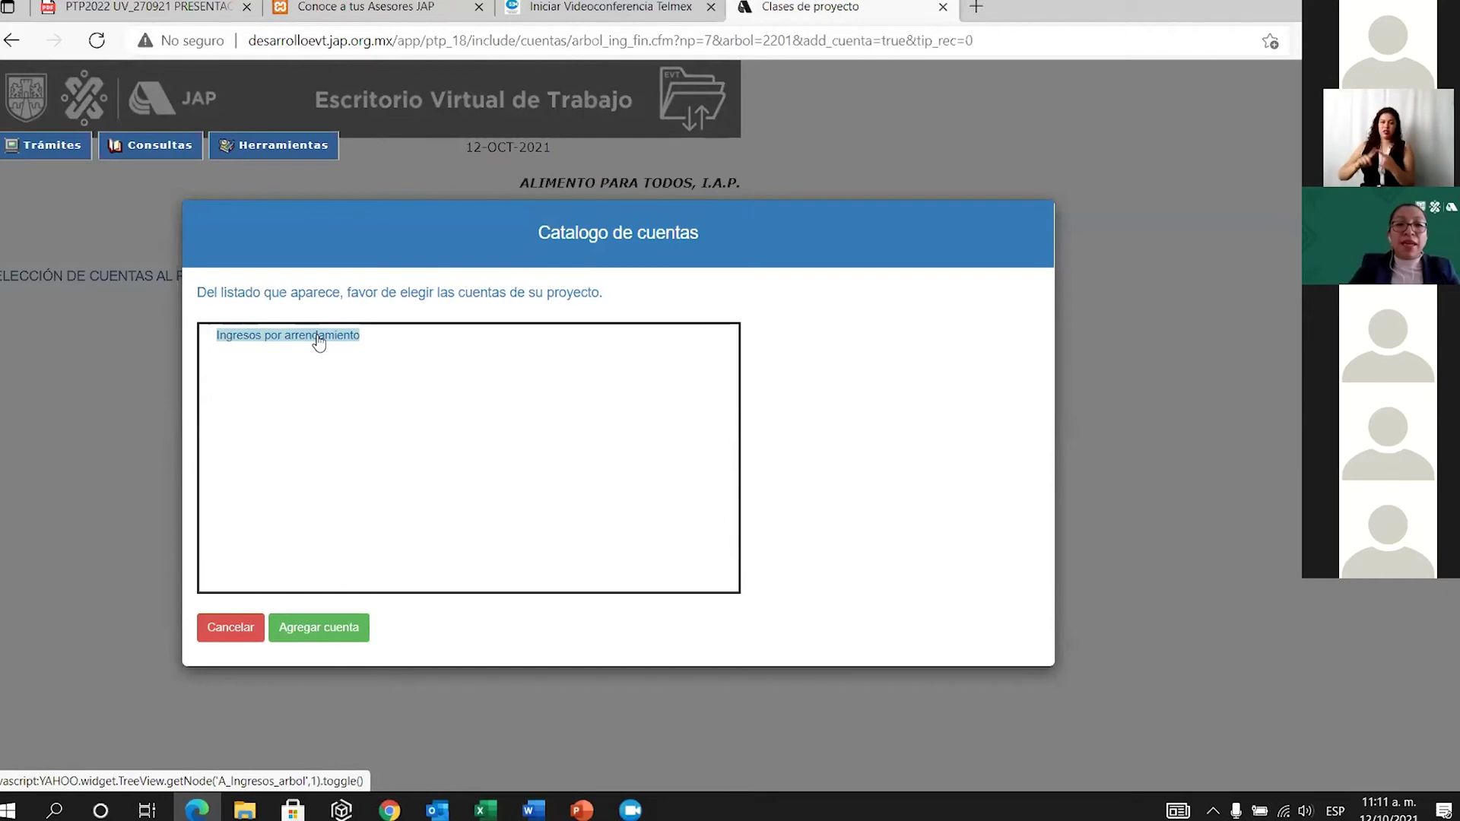
{"action": "left_click", "coordinate": [328, 637]}
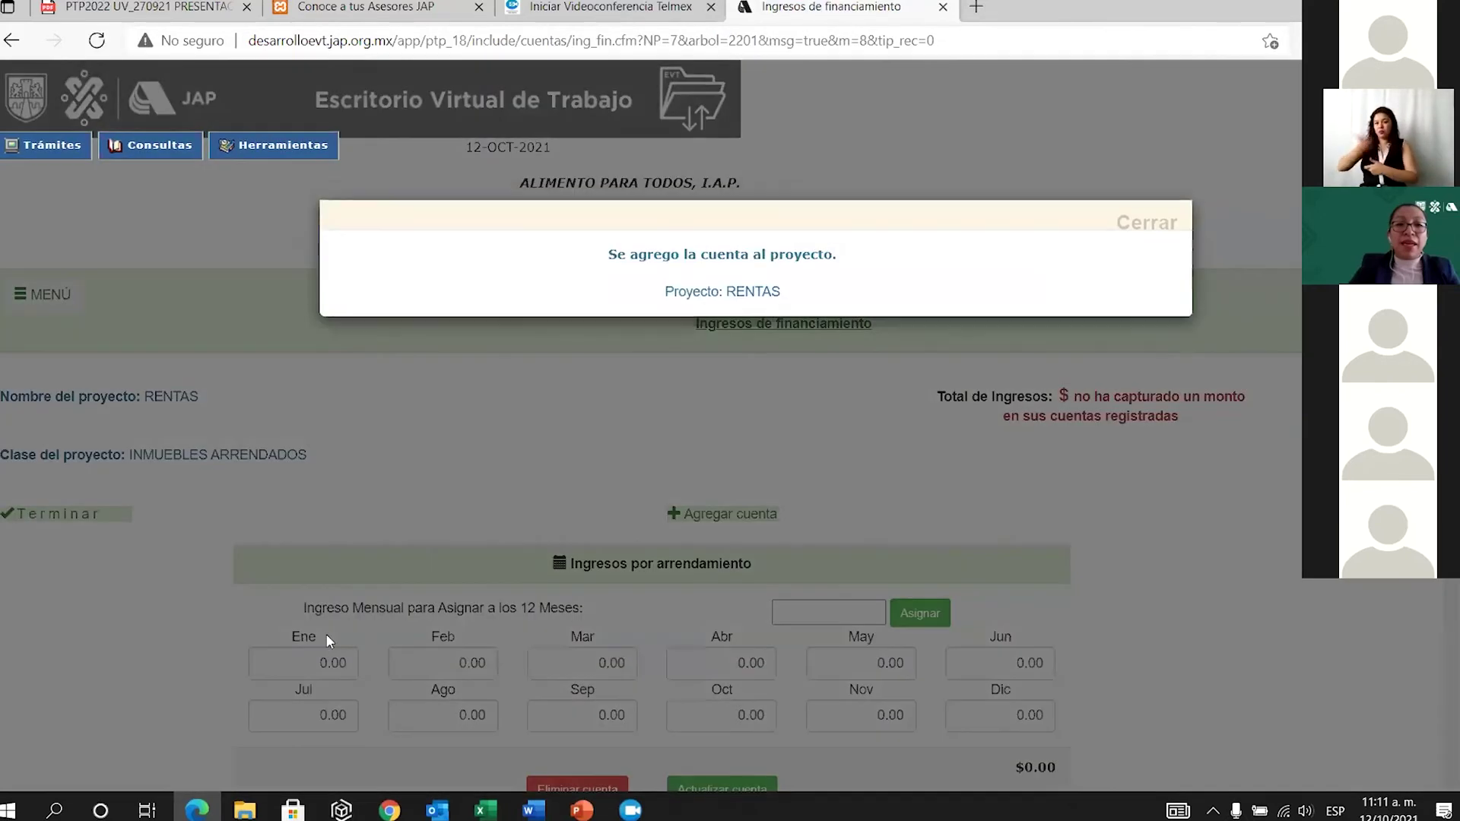
{"action": "left_click", "coordinate": [1164, 222]}
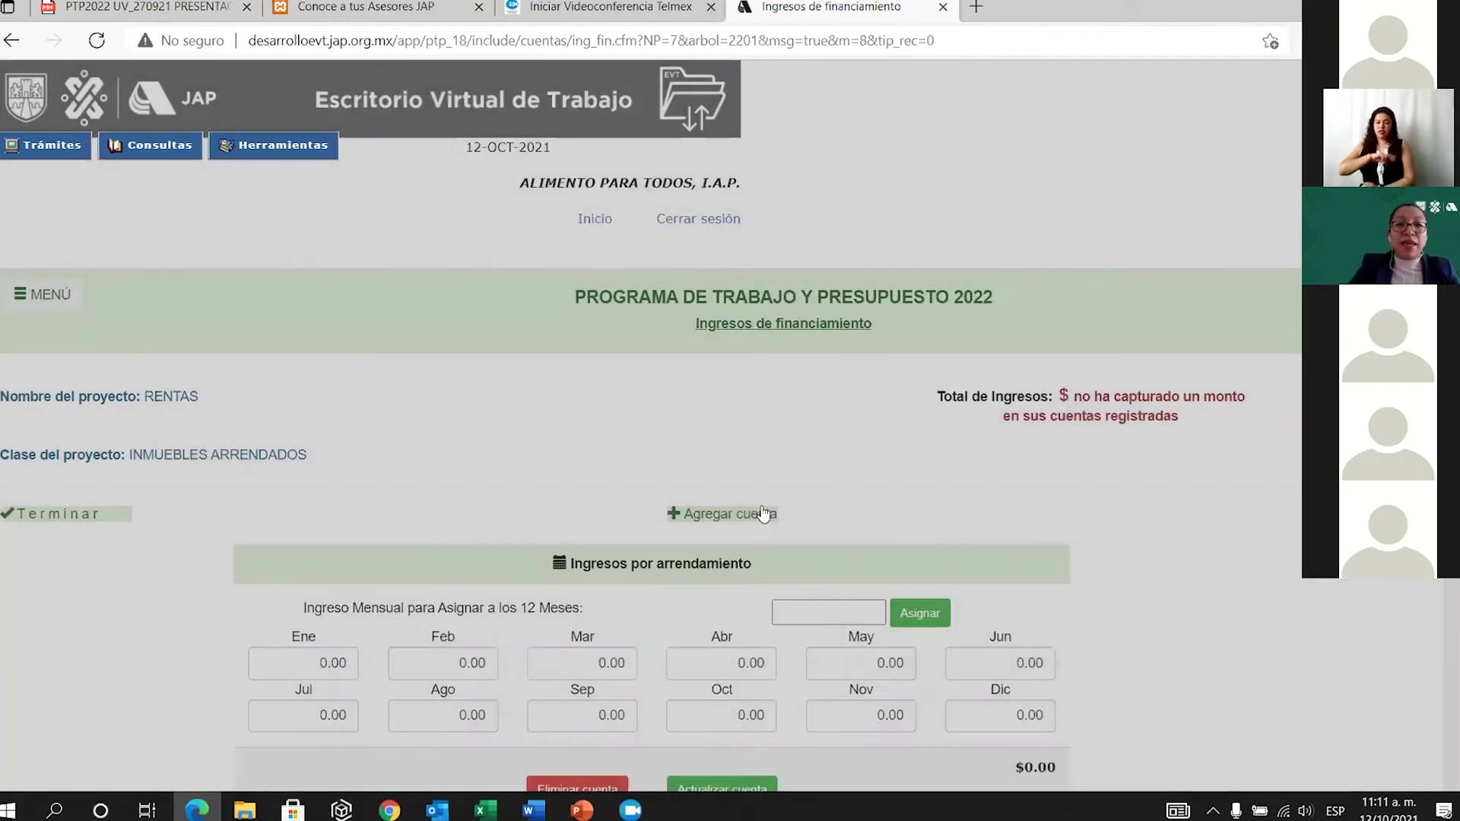
Assign 40000 to every month of Ingresos por arrendamiento, save, and finish.
{"action": "scroll", "coordinate": [843, 618], "scroll_direction": "down", "scroll_amount": 1}
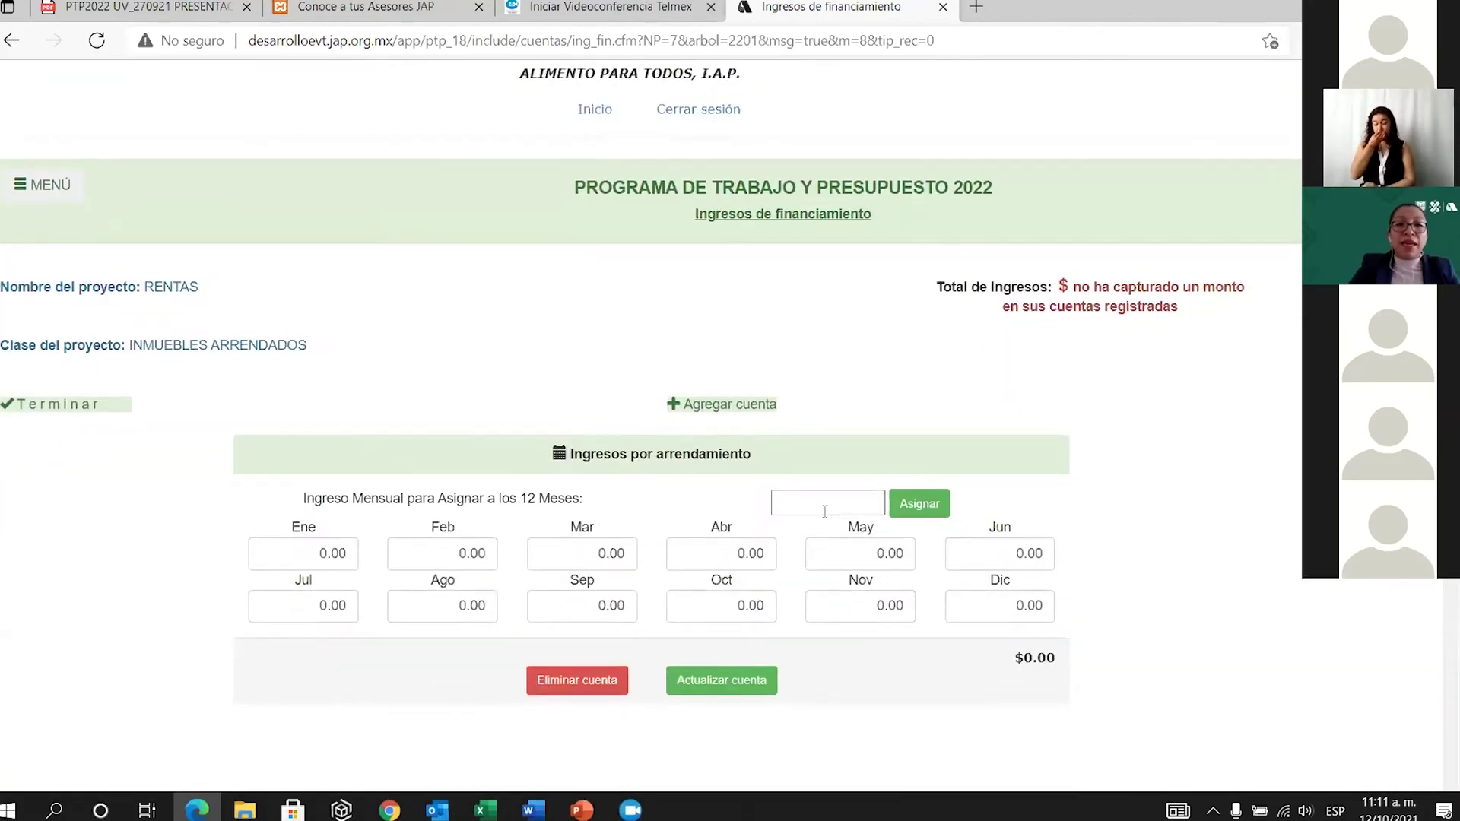
{"action": "left_click", "coordinate": [819, 503]}
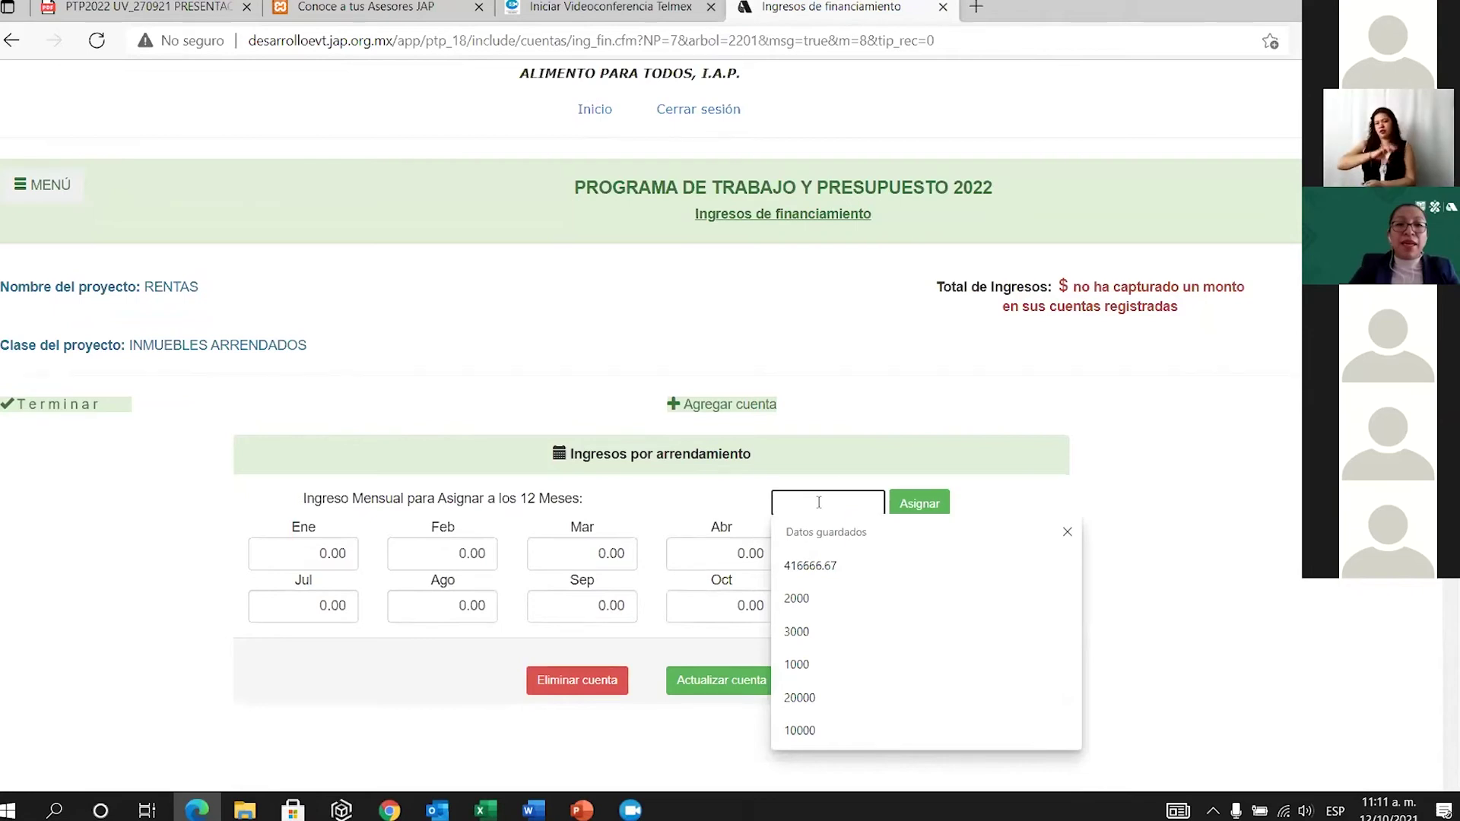
{"action": "type", "text": "40000"}
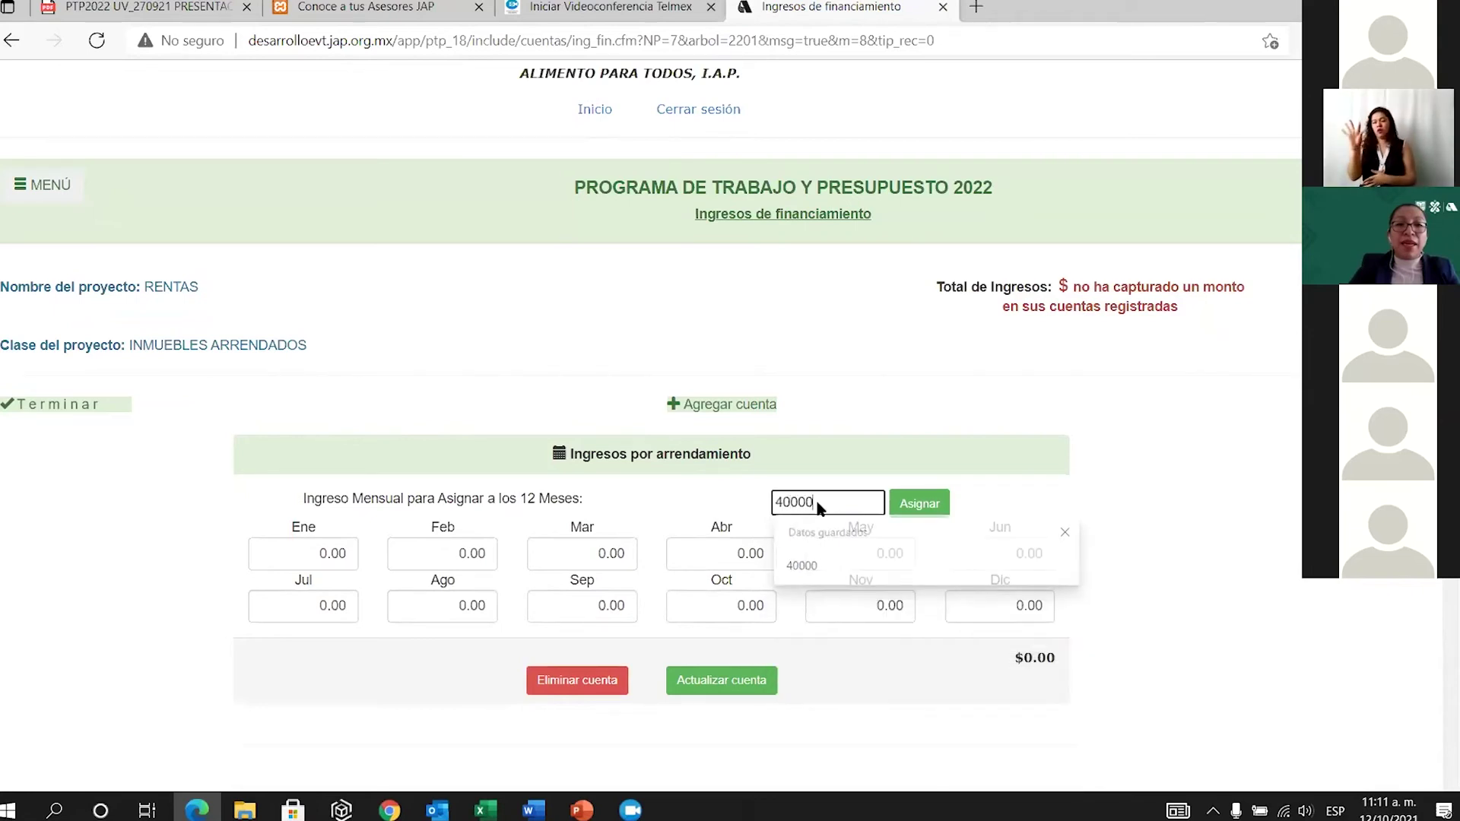
{"action": "left_click", "coordinate": [919, 503]}
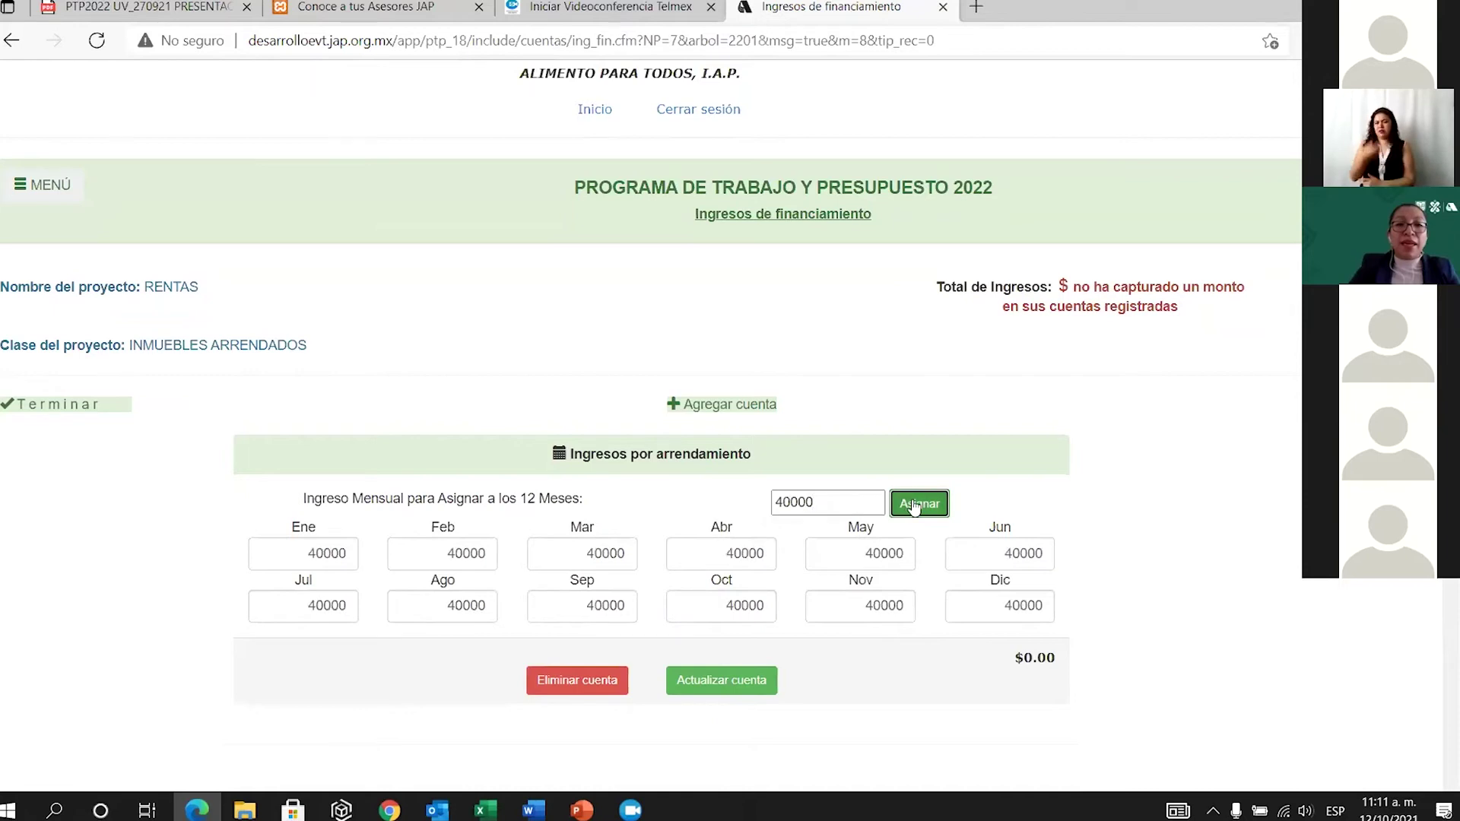
{"action": "left_click", "coordinate": [721, 685]}
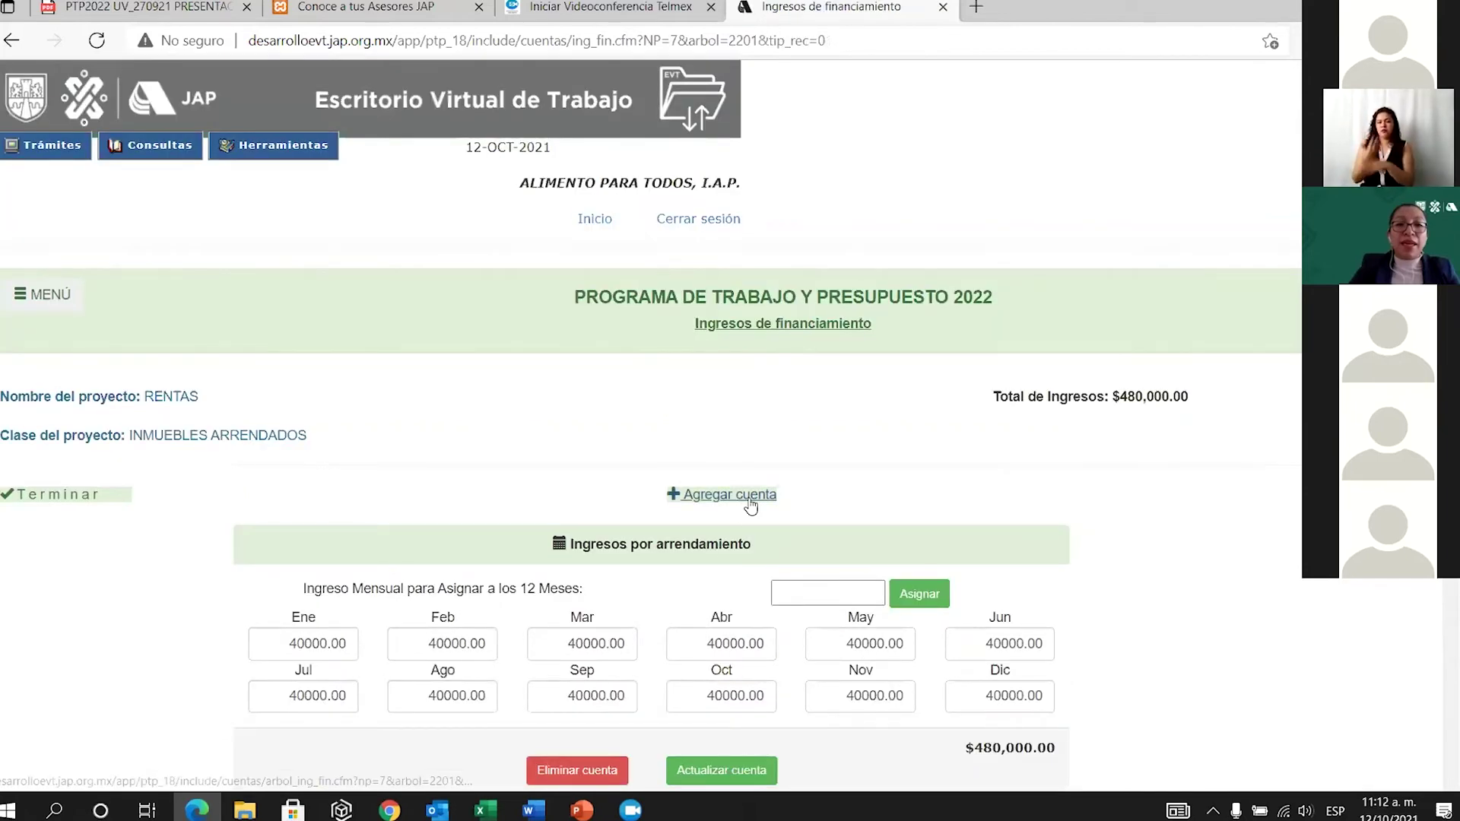
{"action": "left_click", "coordinate": [125, 512]}
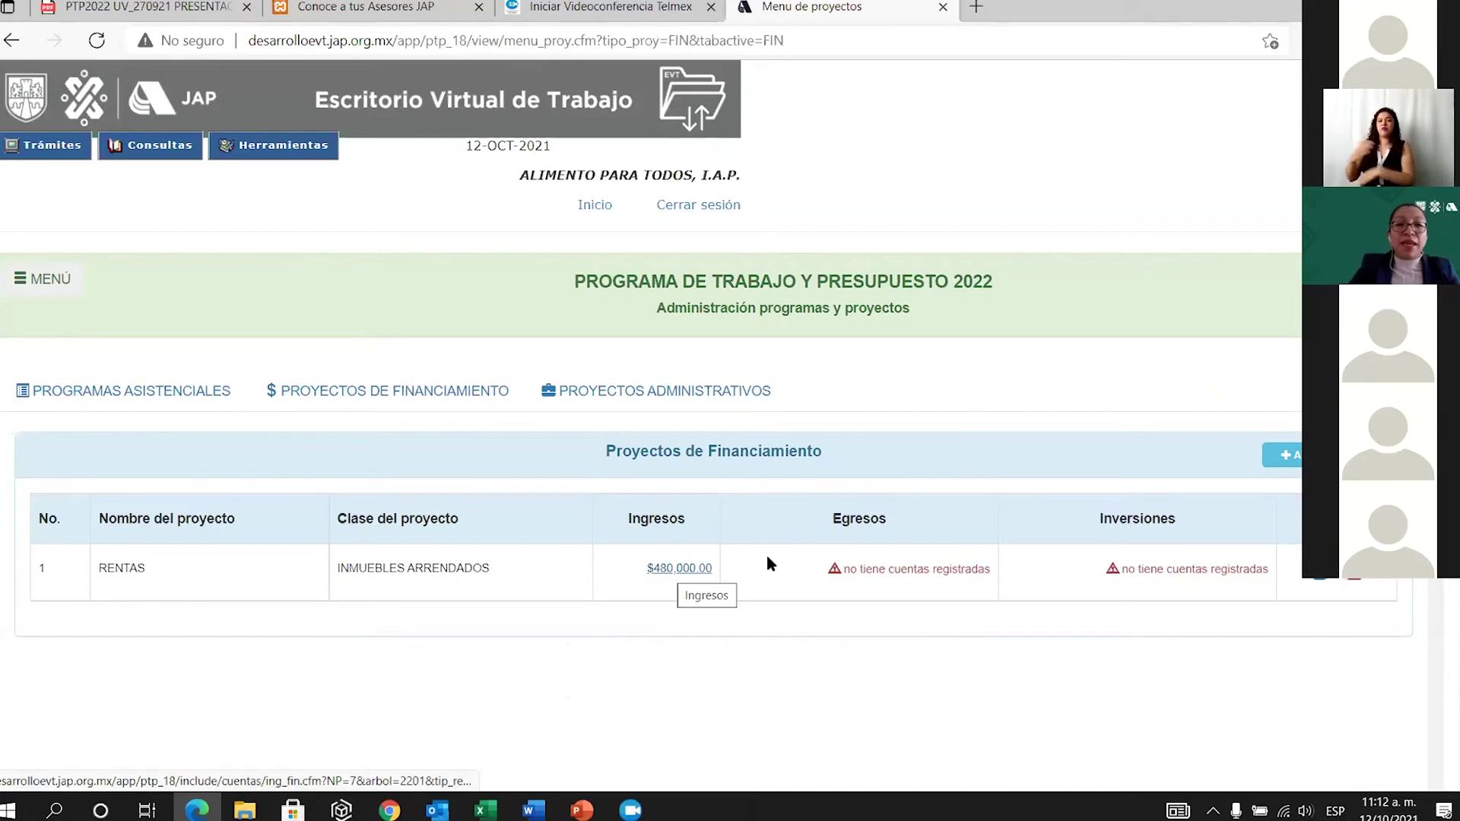
Add the Prediales expense account to the RENTAS project.
{"action": "left_click", "coordinate": [907, 576]}
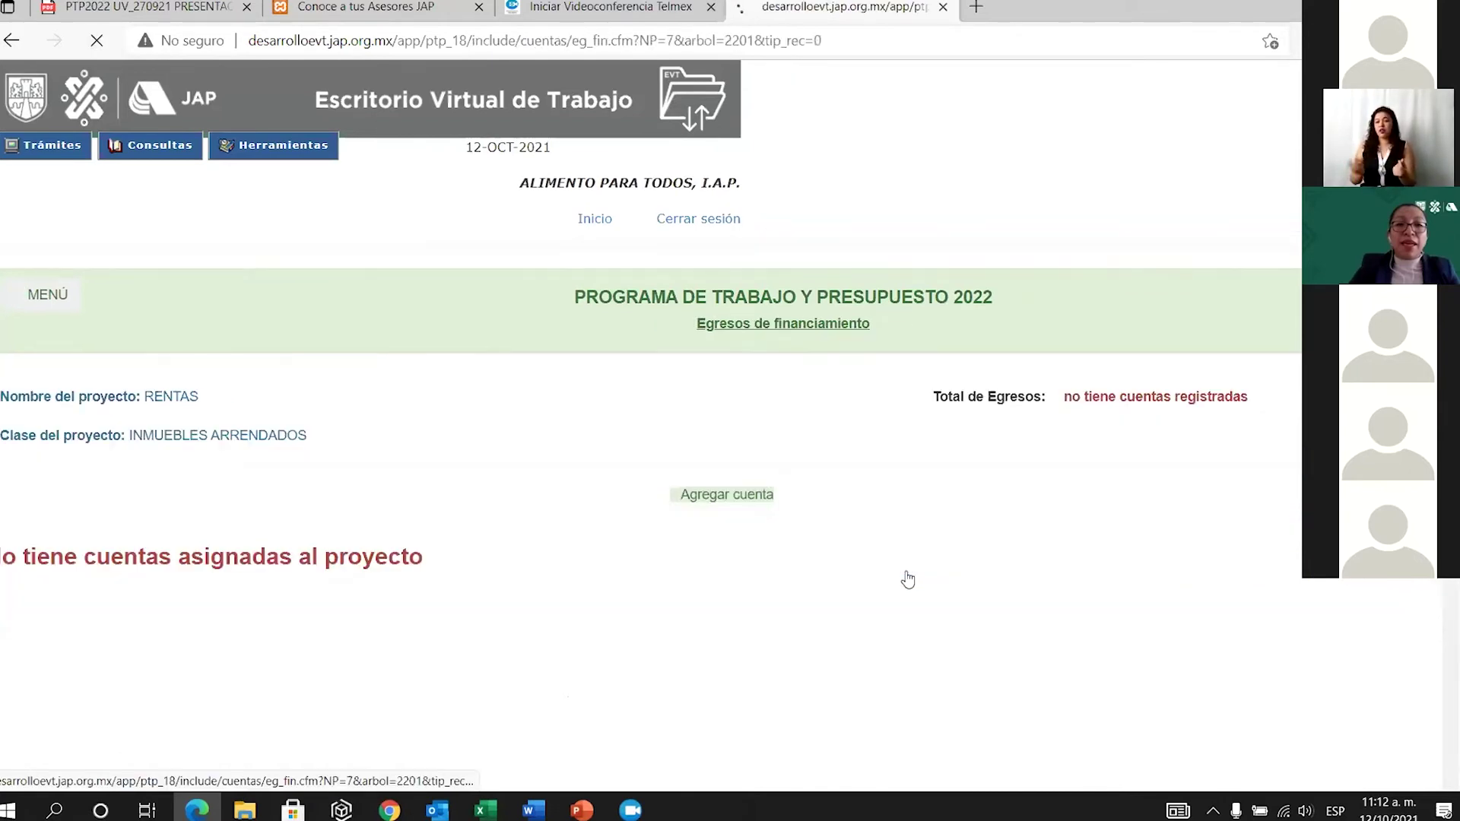
{"action": "left_click", "coordinate": [733, 502]}
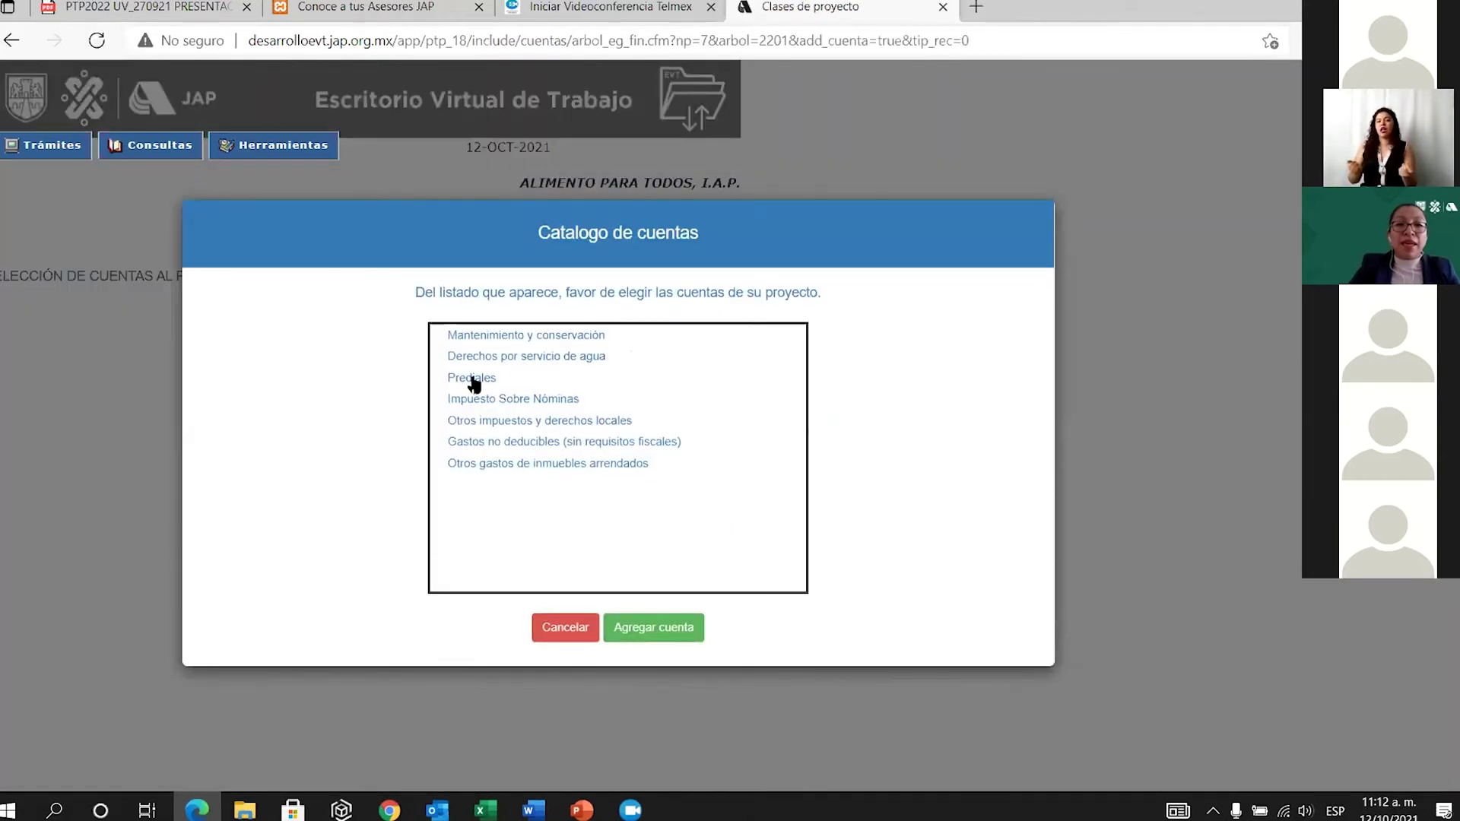
{"action": "left_click", "coordinate": [469, 380]}
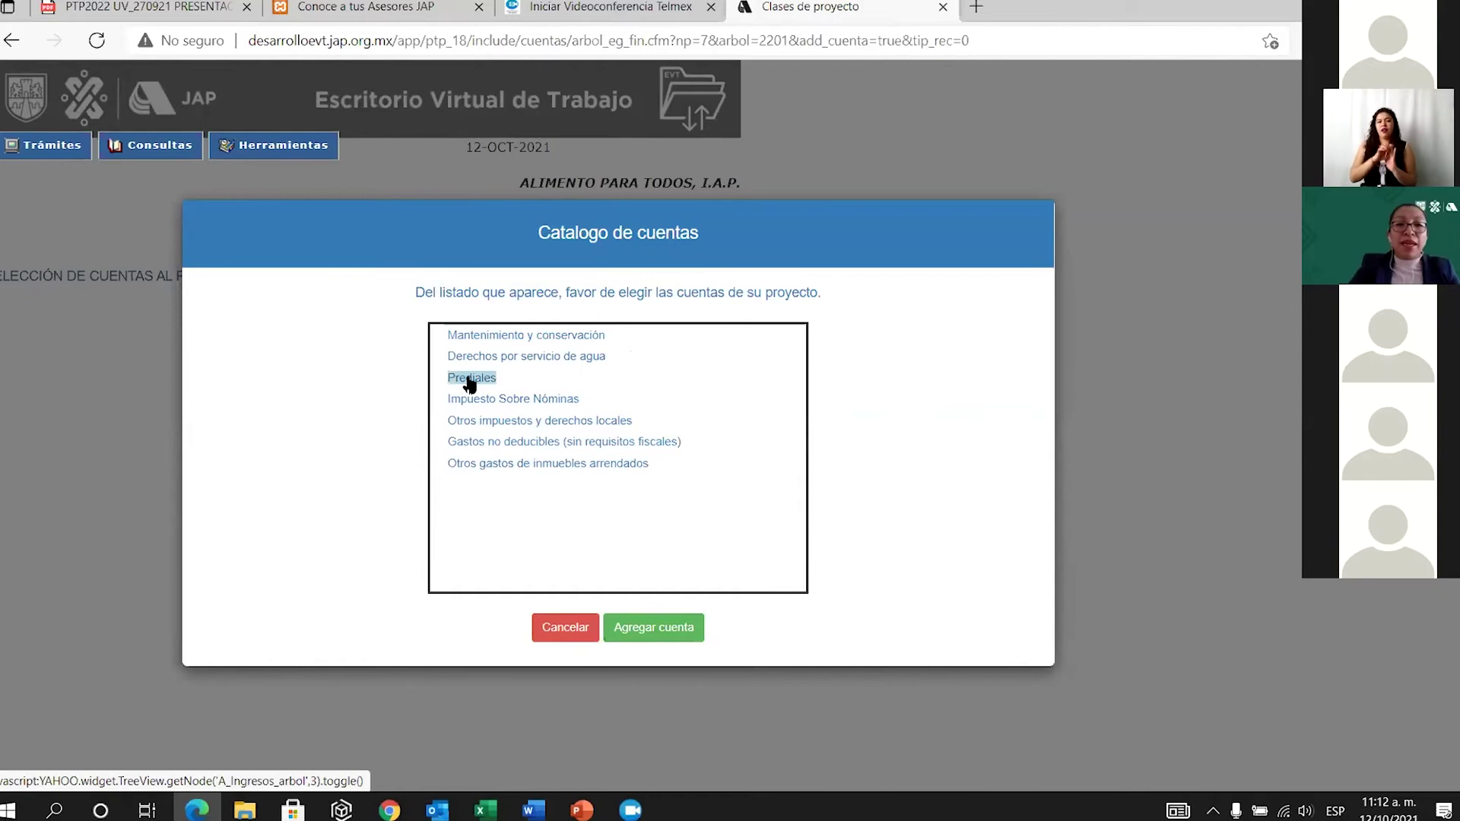
{"action": "left_click", "coordinate": [659, 631]}
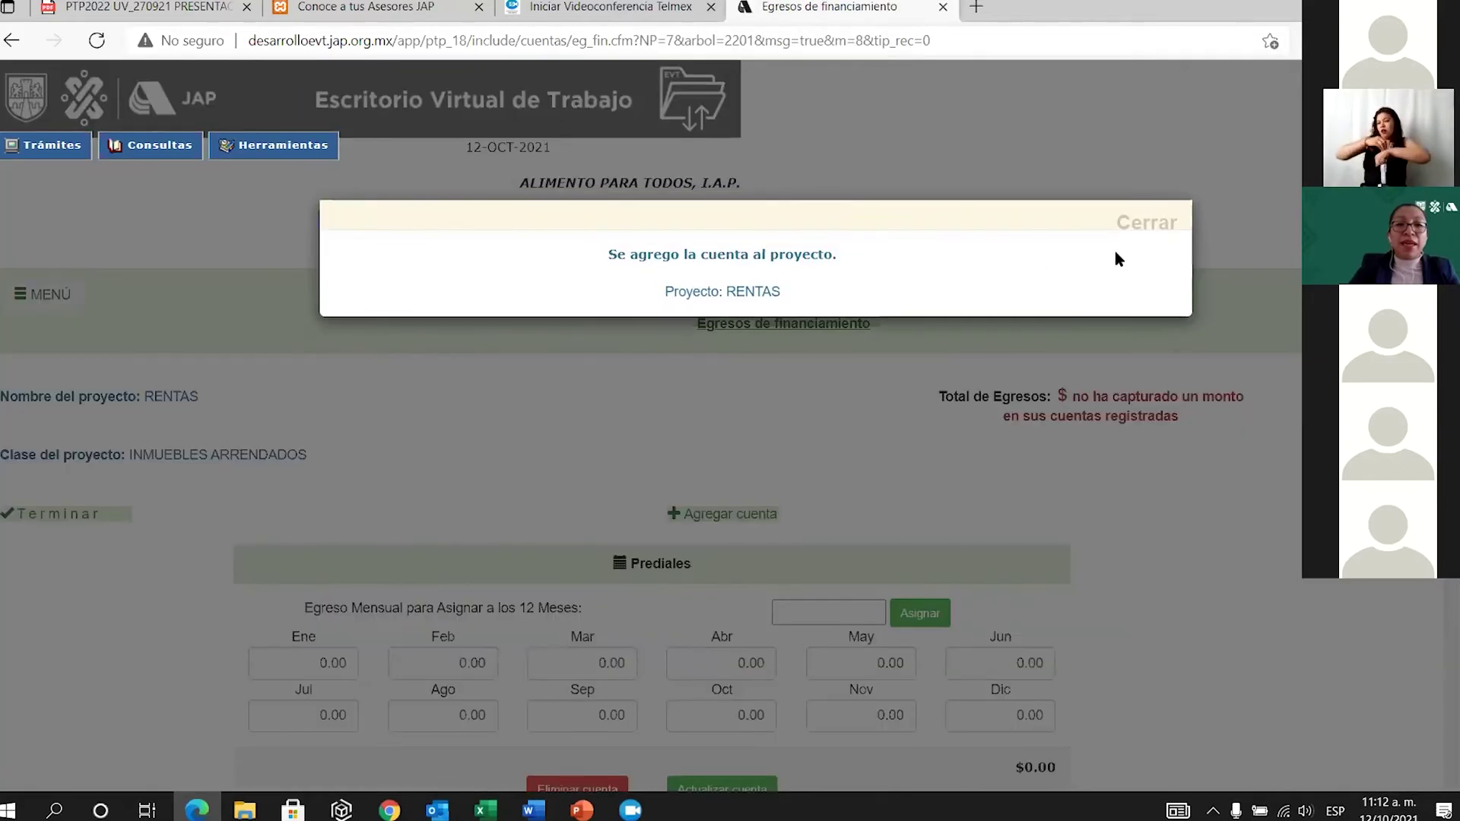
{"action": "left_click", "coordinate": [1132, 234]}
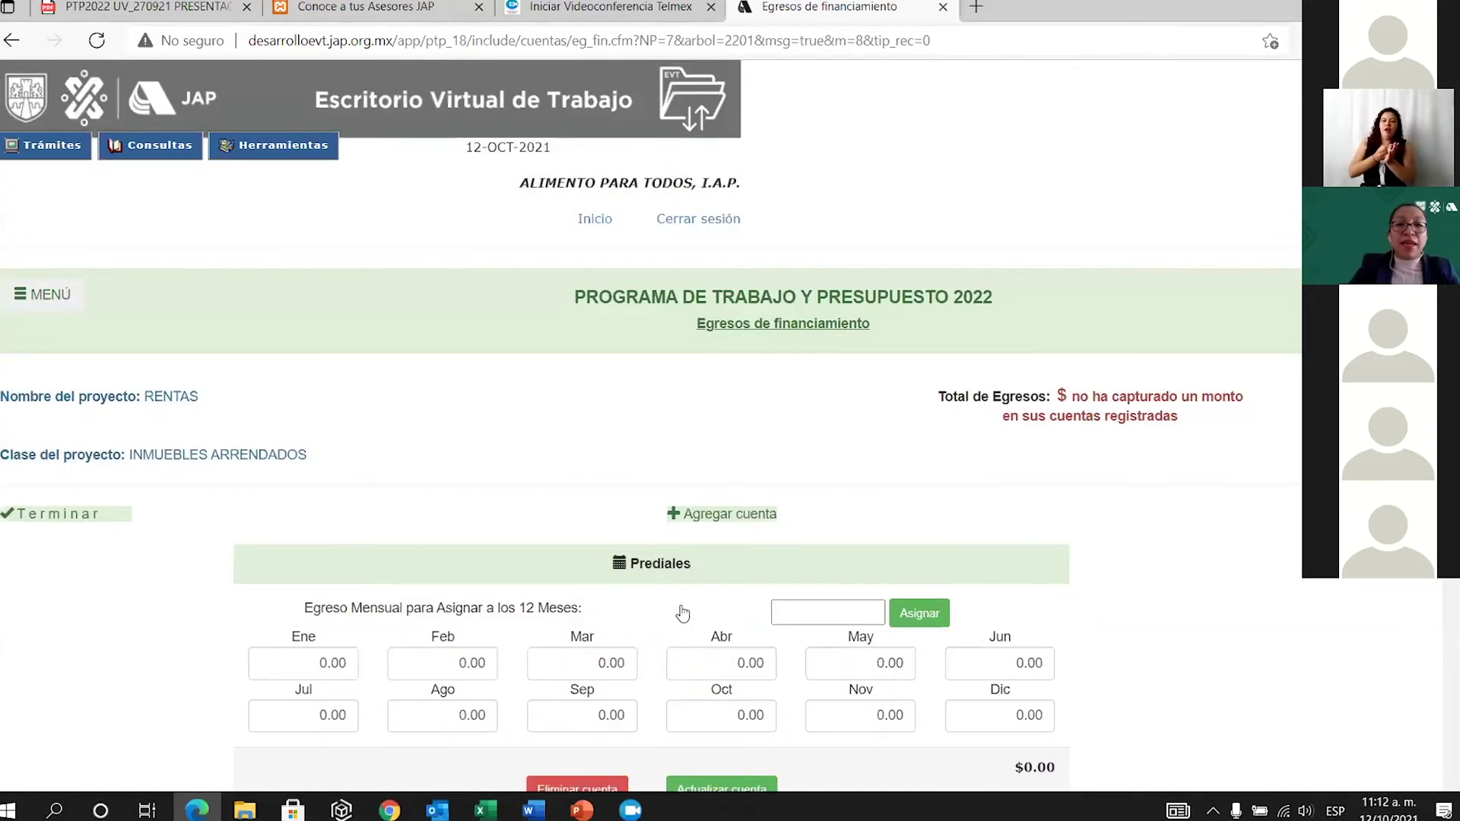
Enter 1,000.00 as February's Prediales amount, save, and begin another financing project.
{"action": "scroll", "coordinate": [654, 547], "scroll_direction": "down", "scroll_amount": 2}
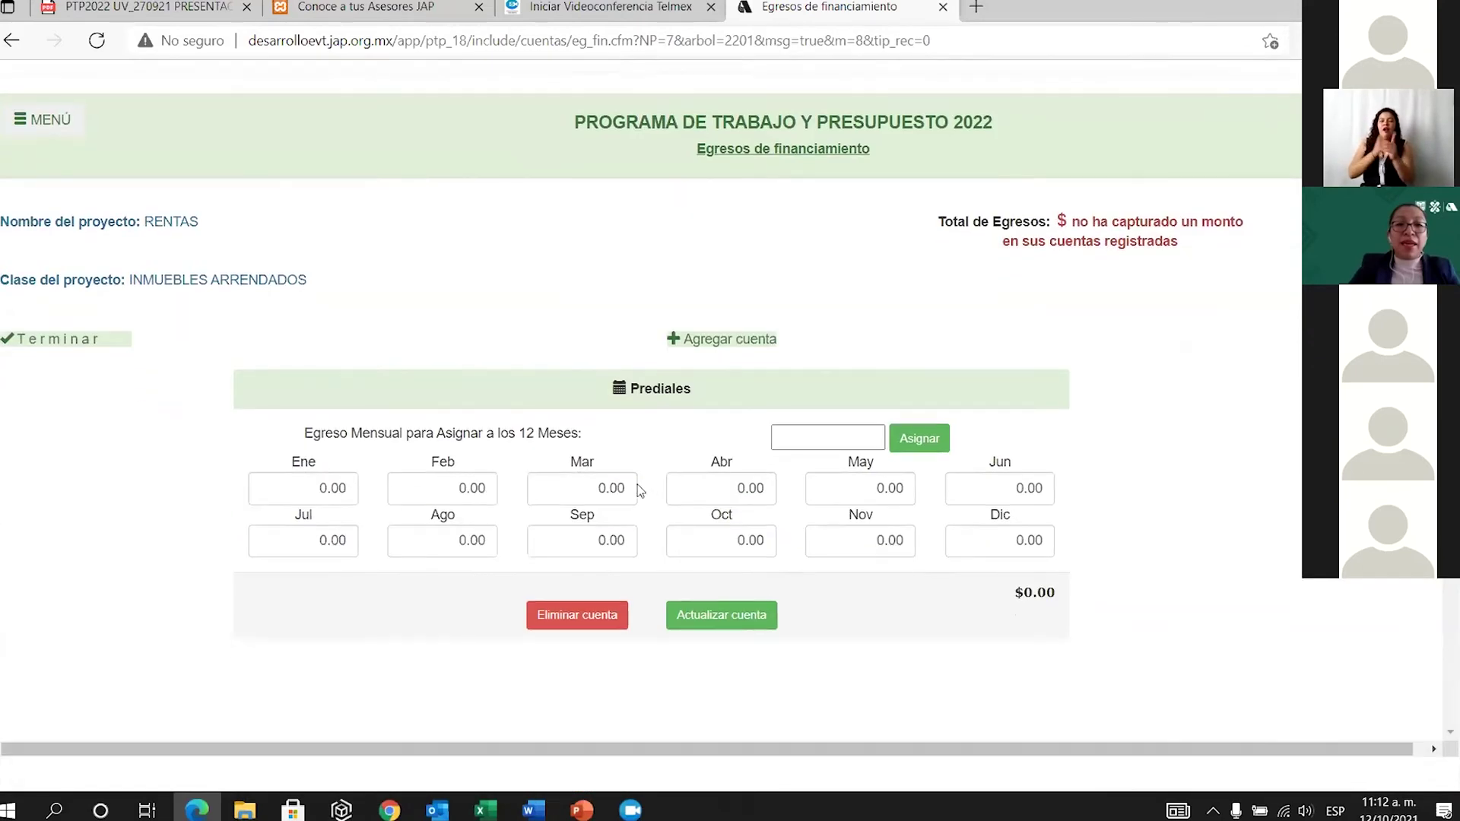
{"action": "left_click", "coordinate": [460, 484]}
{"action": "type", "text": "100"}
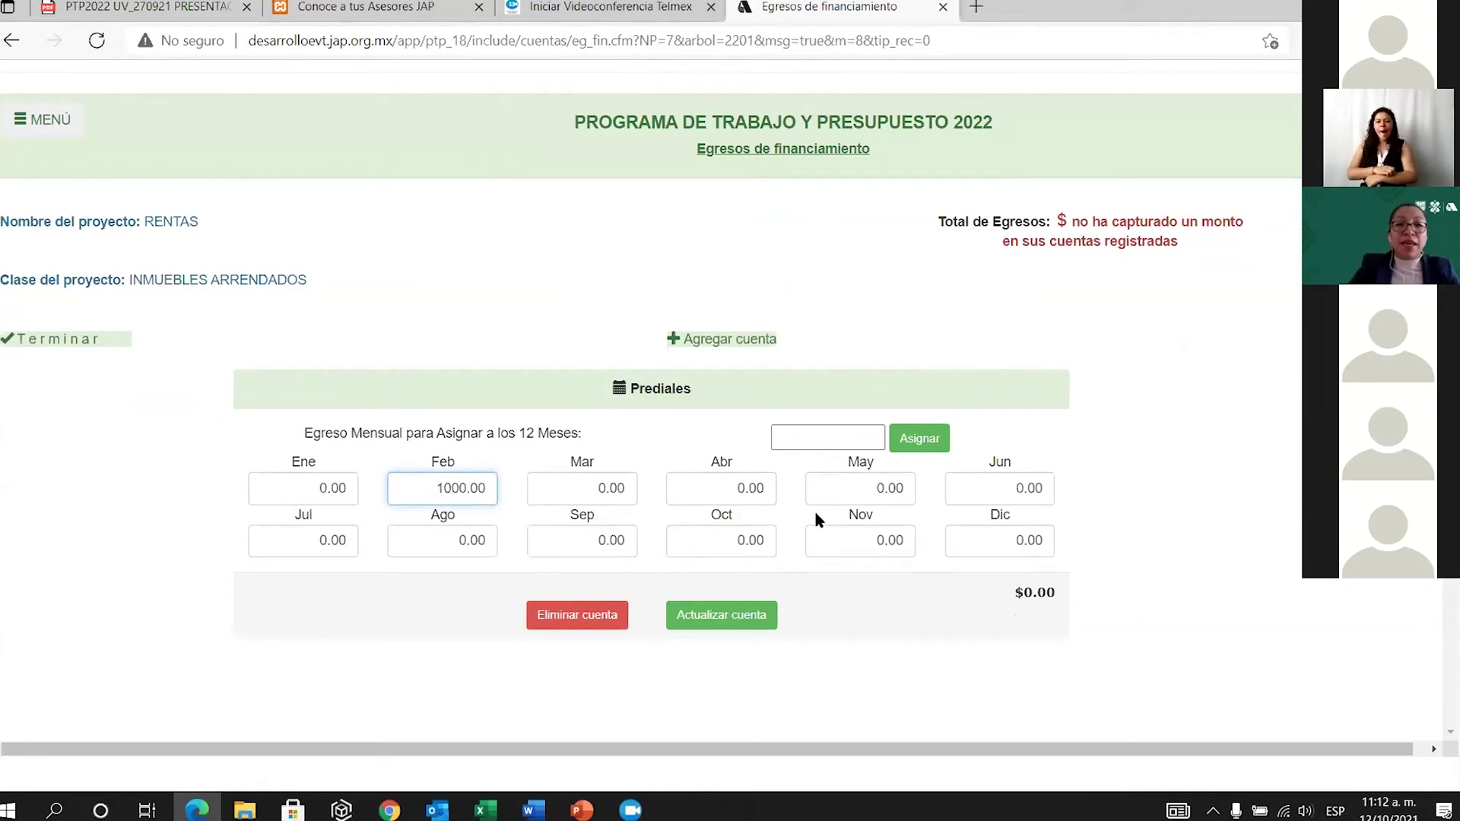
{"action": "left_click", "coordinate": [741, 615]}
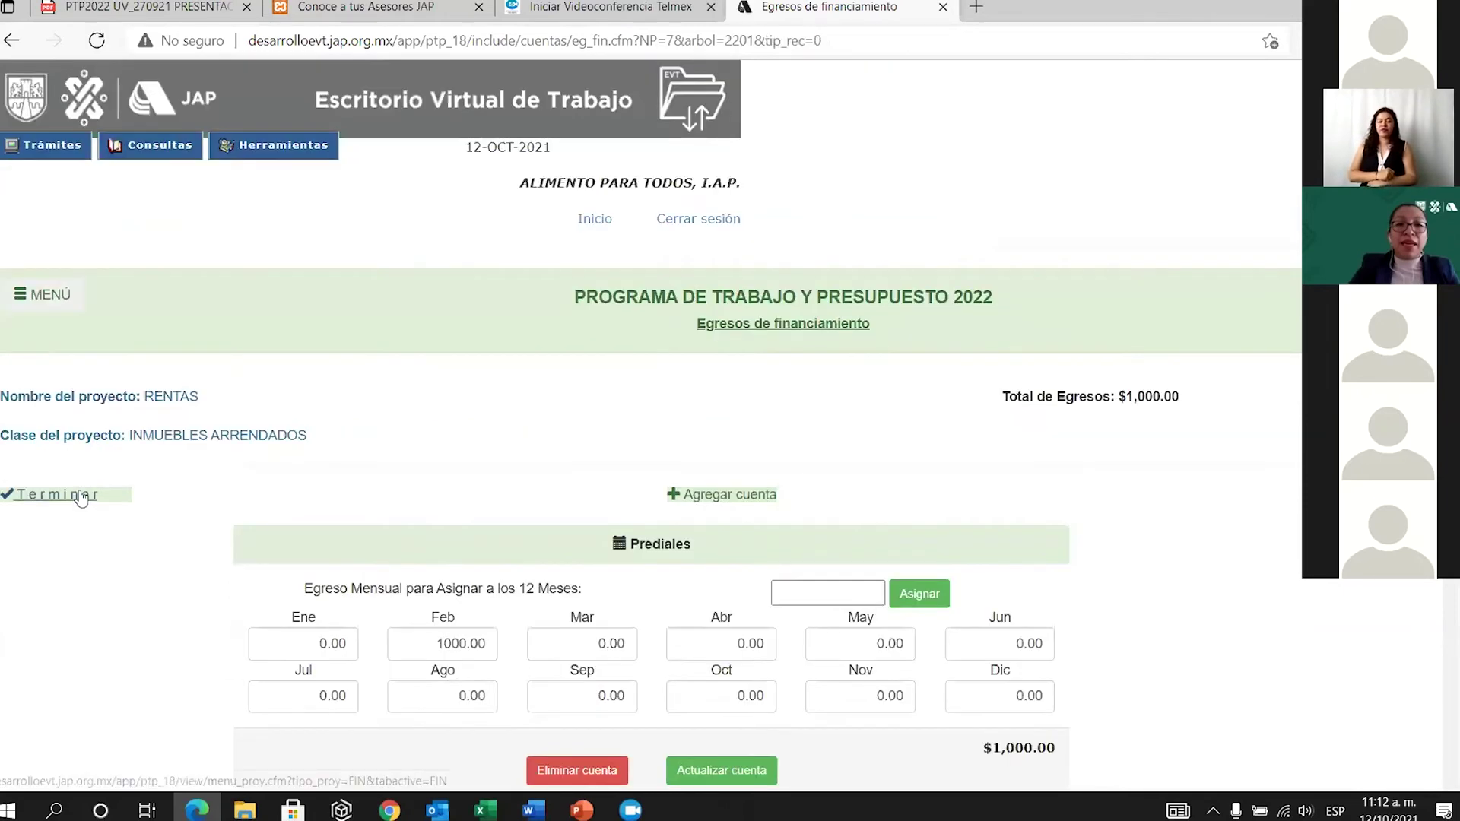
{"action": "left_click", "coordinate": [81, 496]}
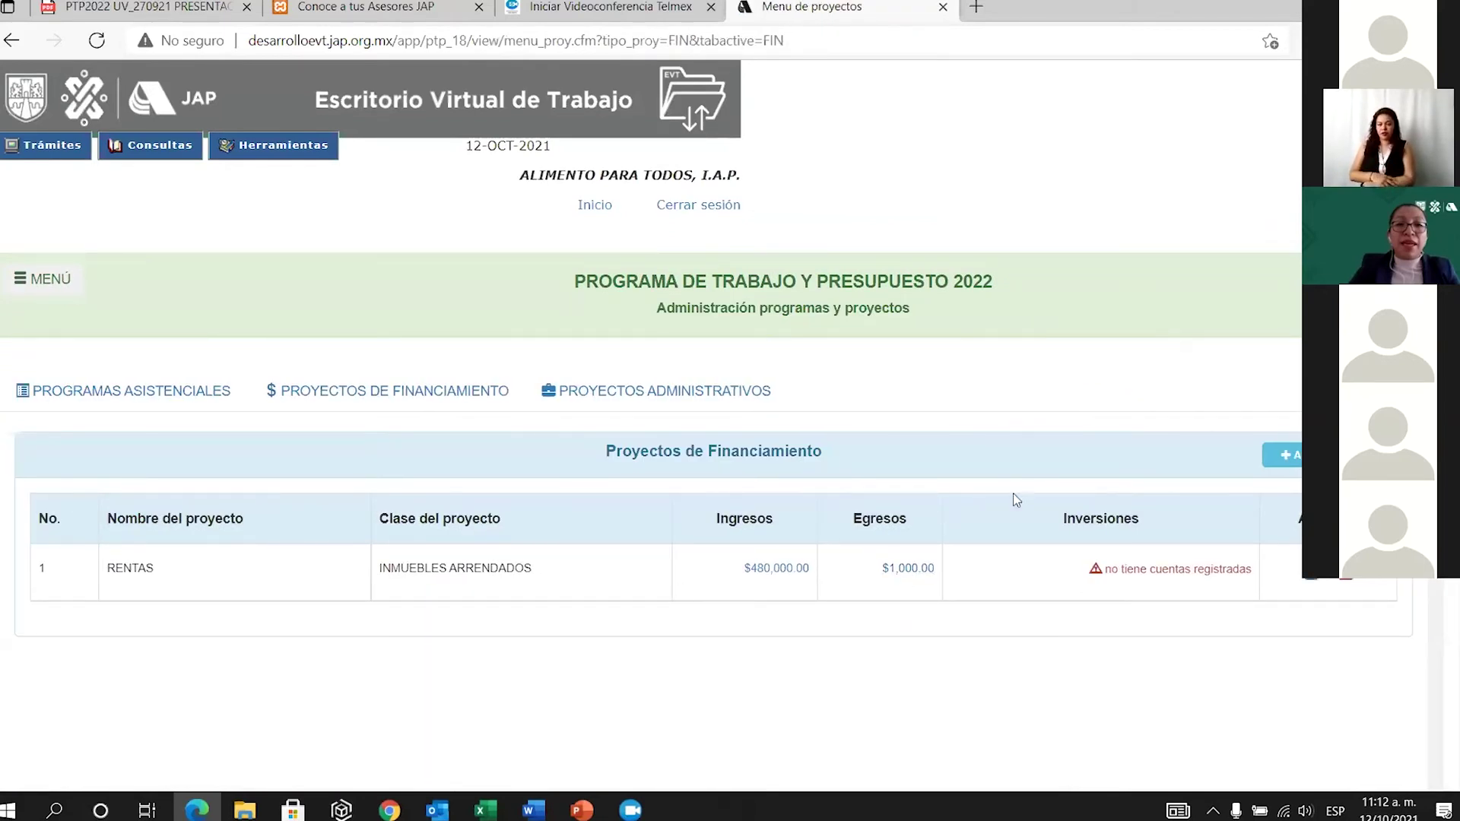
{"action": "left_click", "coordinate": [1285, 455]}
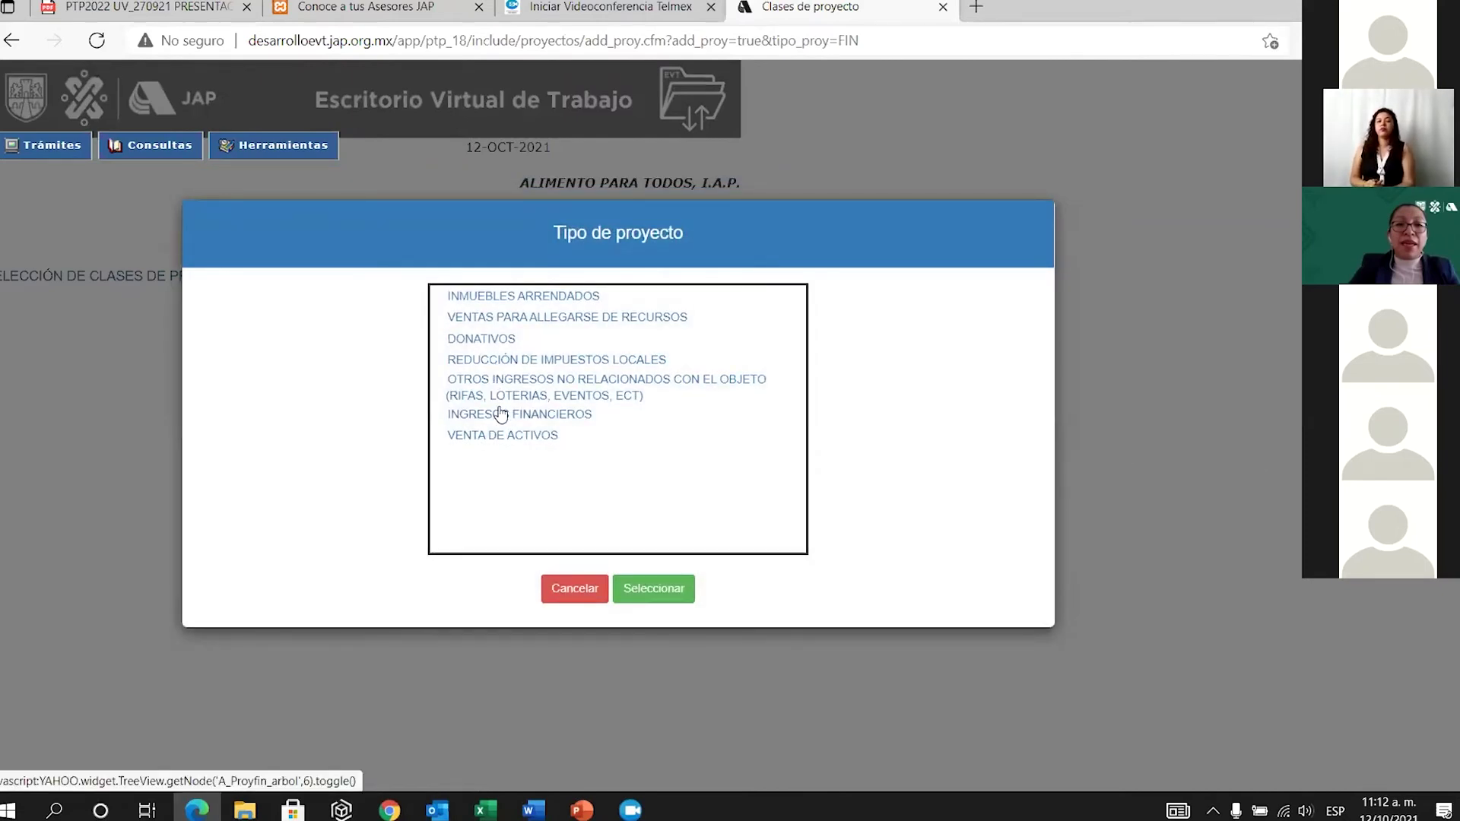
Create an INGRESOS FINANCIEROS project named INTERESES and save it.
{"action": "left_click", "coordinate": [542, 417]}
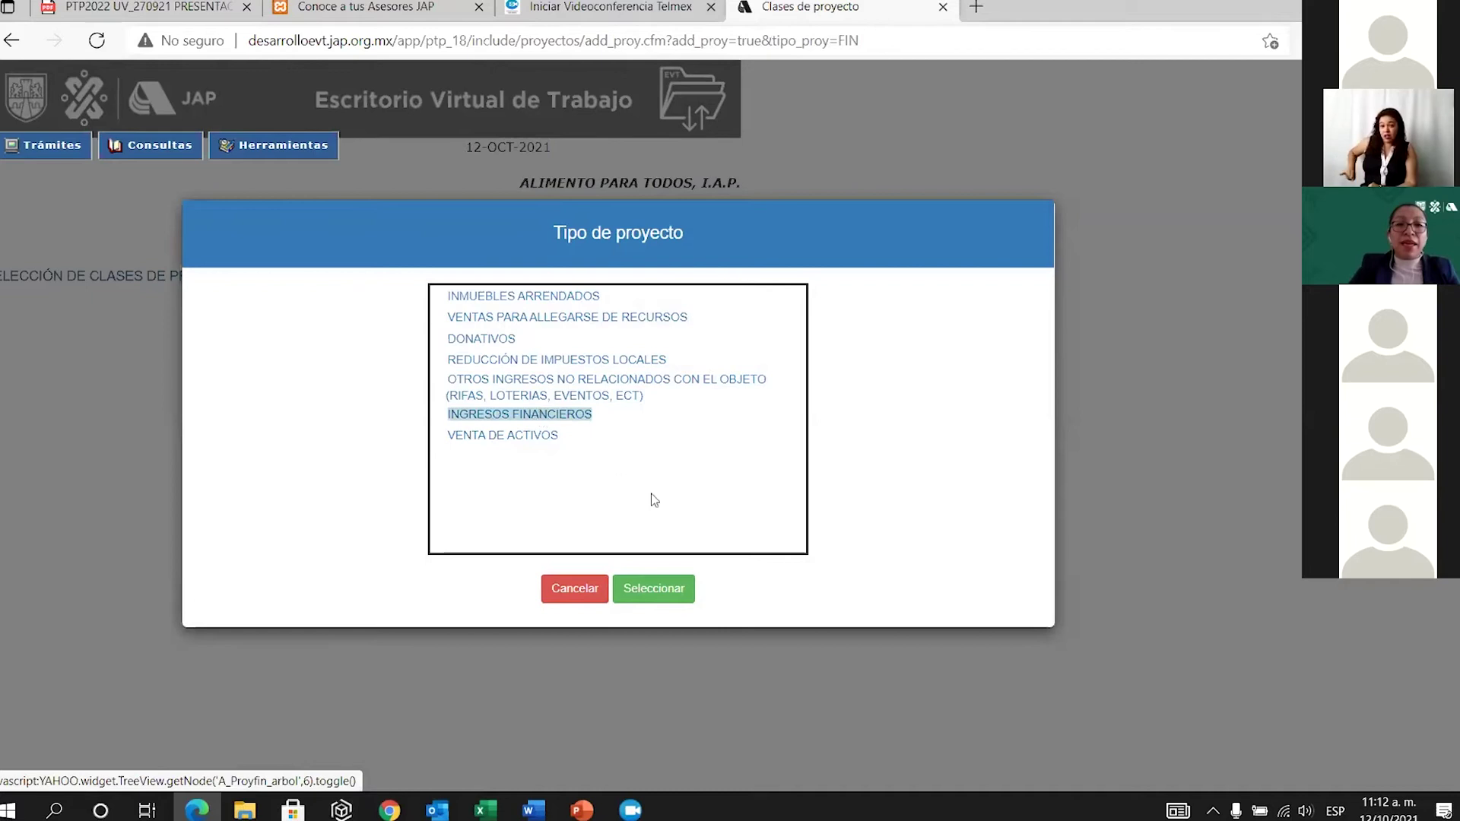
{"action": "left_click", "coordinate": [666, 590]}
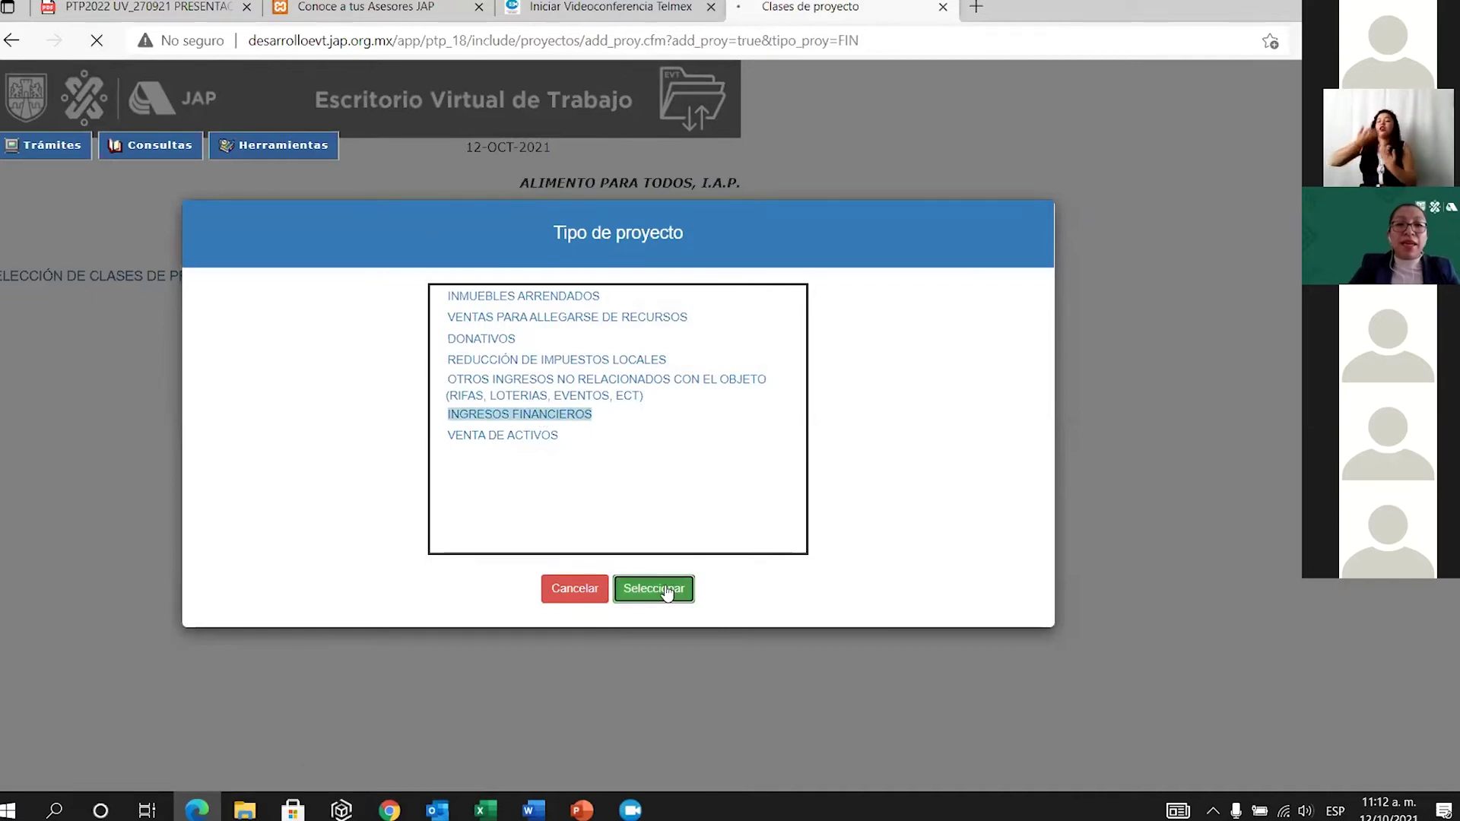
{"action": "left_click", "coordinate": [282, 496]}
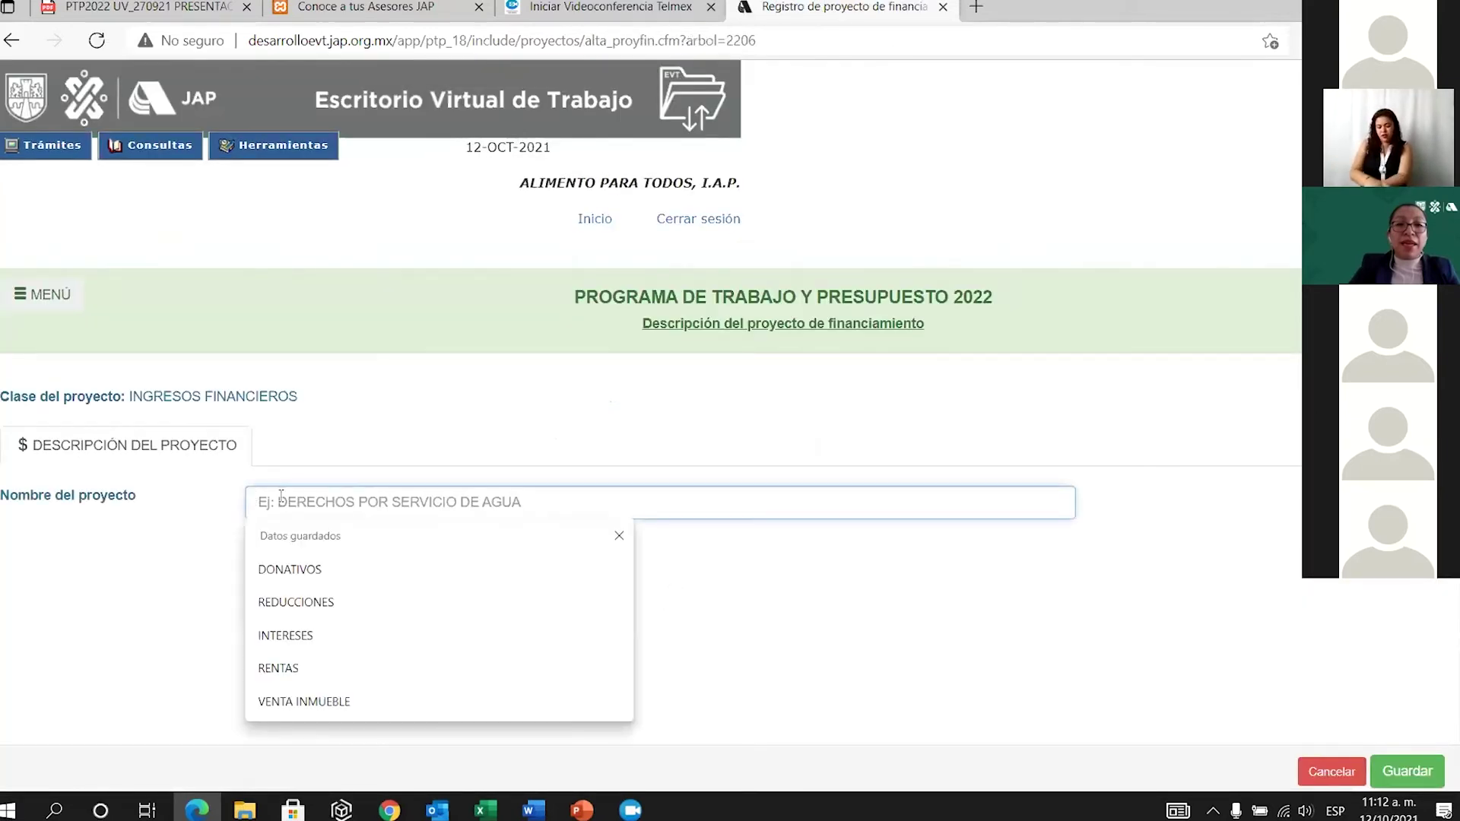
{"action": "left_click", "coordinate": [418, 632]}
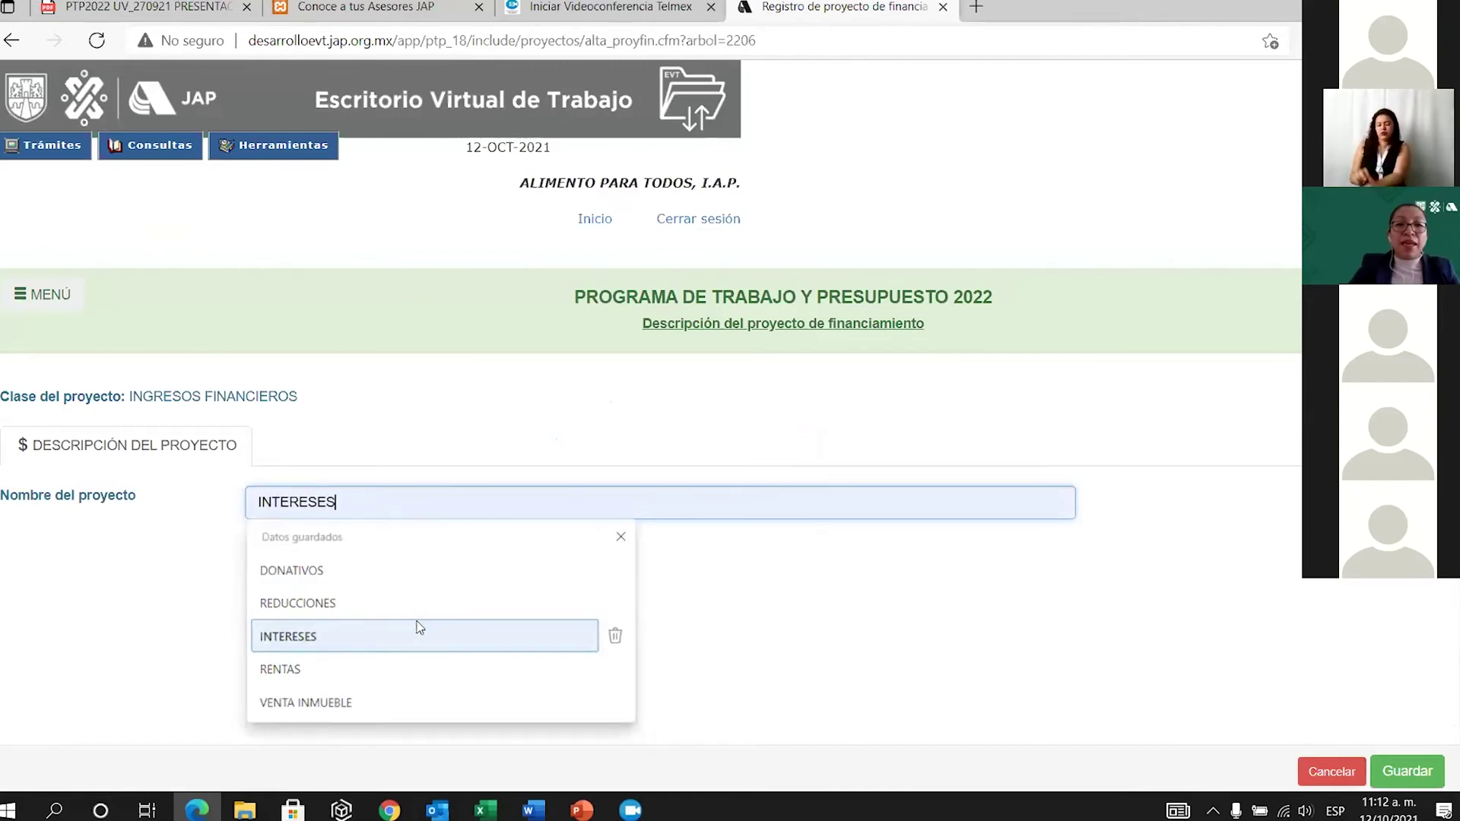
{"action": "left_click", "coordinate": [1387, 774]}
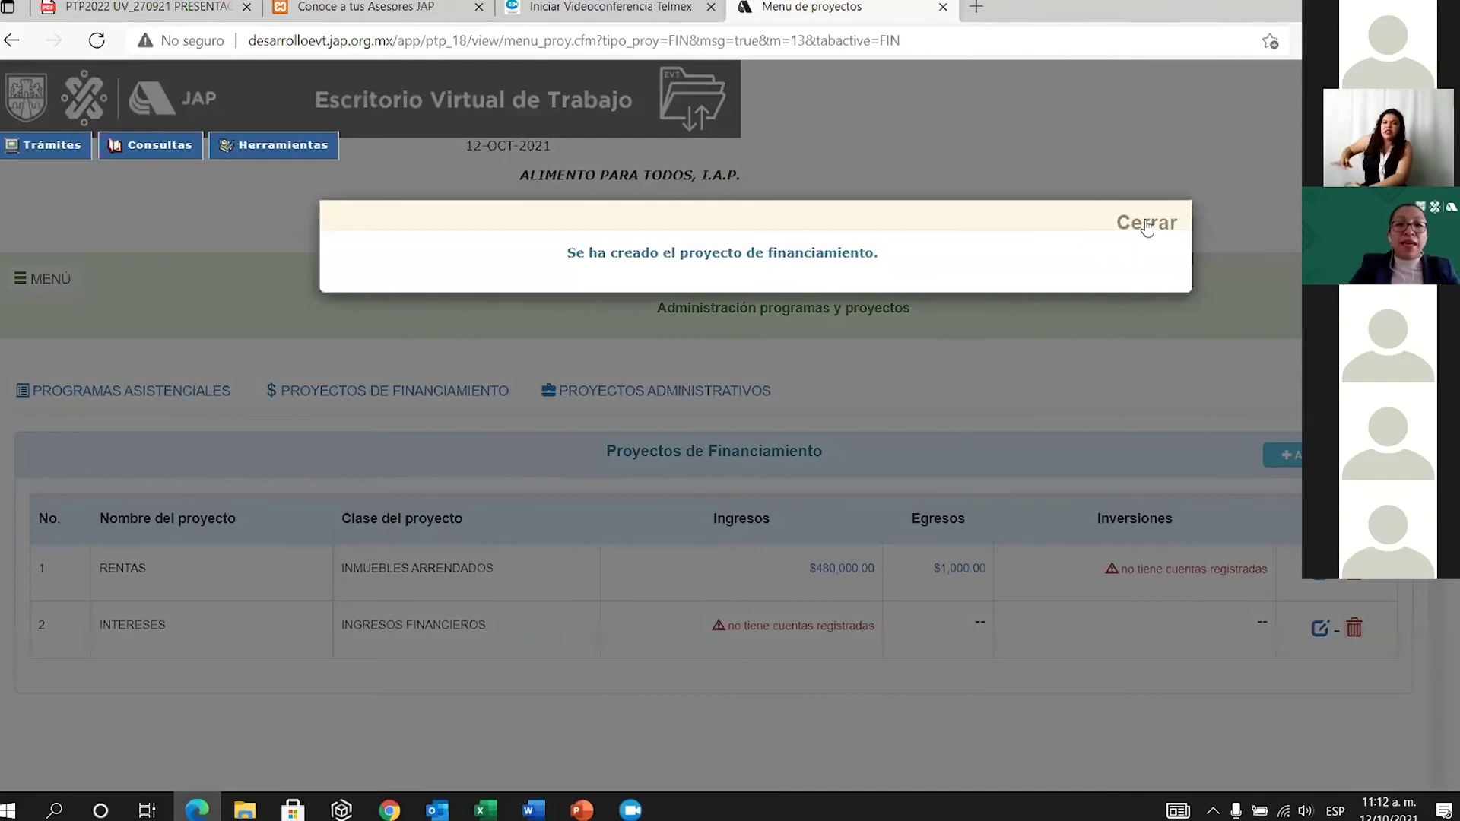
{"action": "left_click", "coordinate": [1162, 222]}
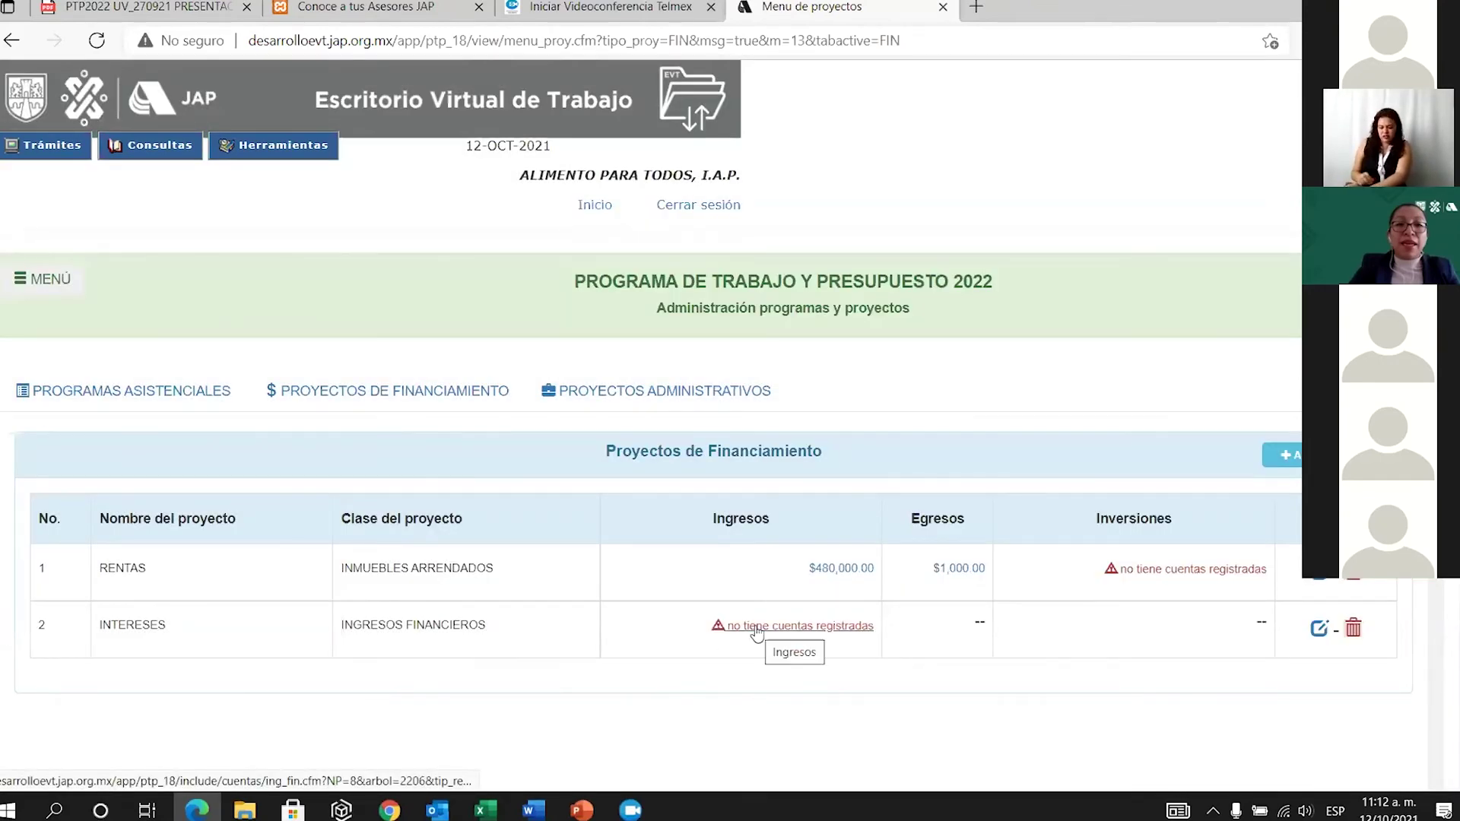
Add the Intereses a favor bancarios nacional income account to INTERESES.
{"action": "left_click", "coordinate": [769, 628]}
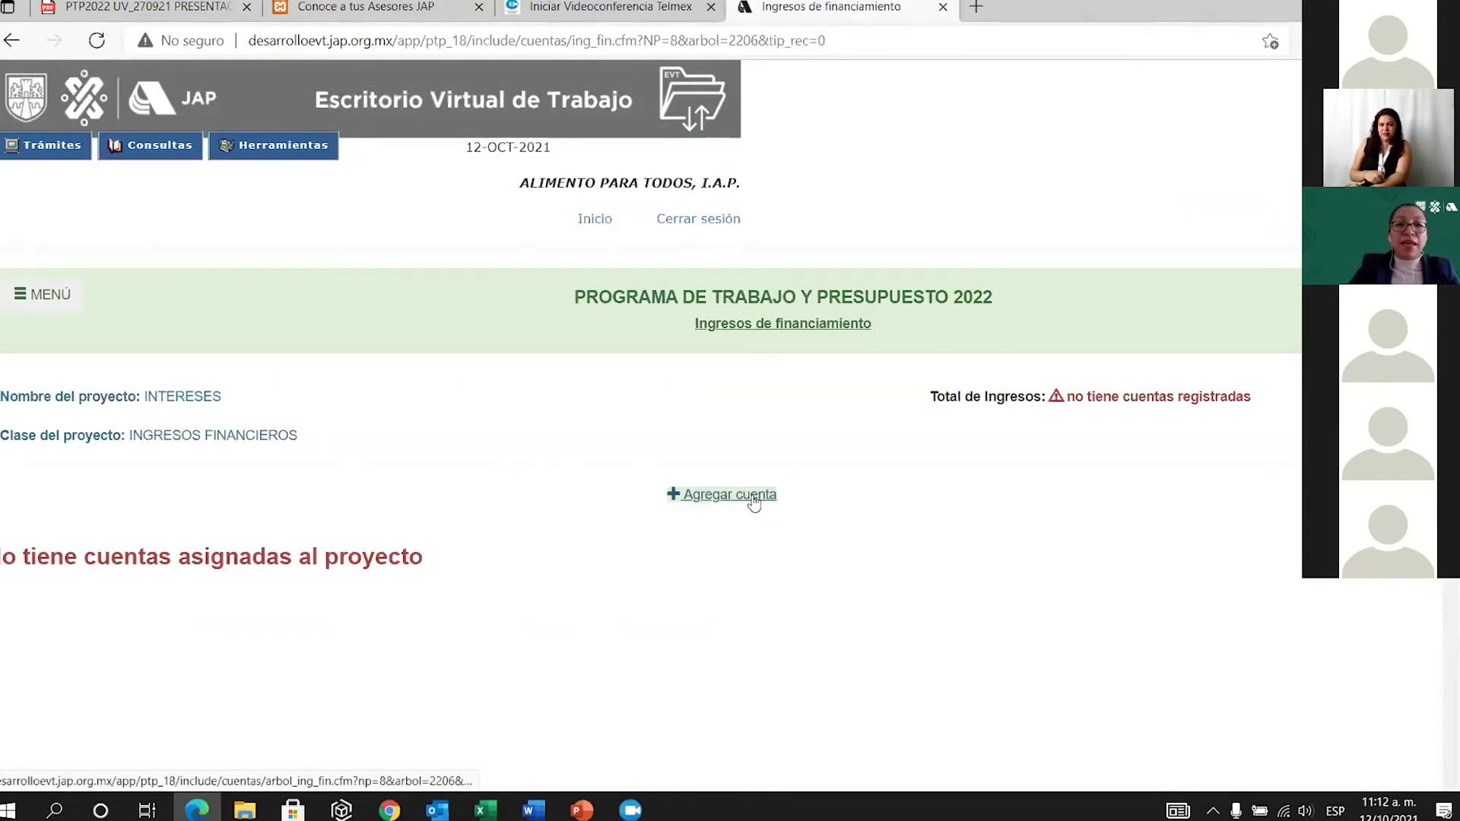
{"action": "left_click", "coordinate": [755, 501]}
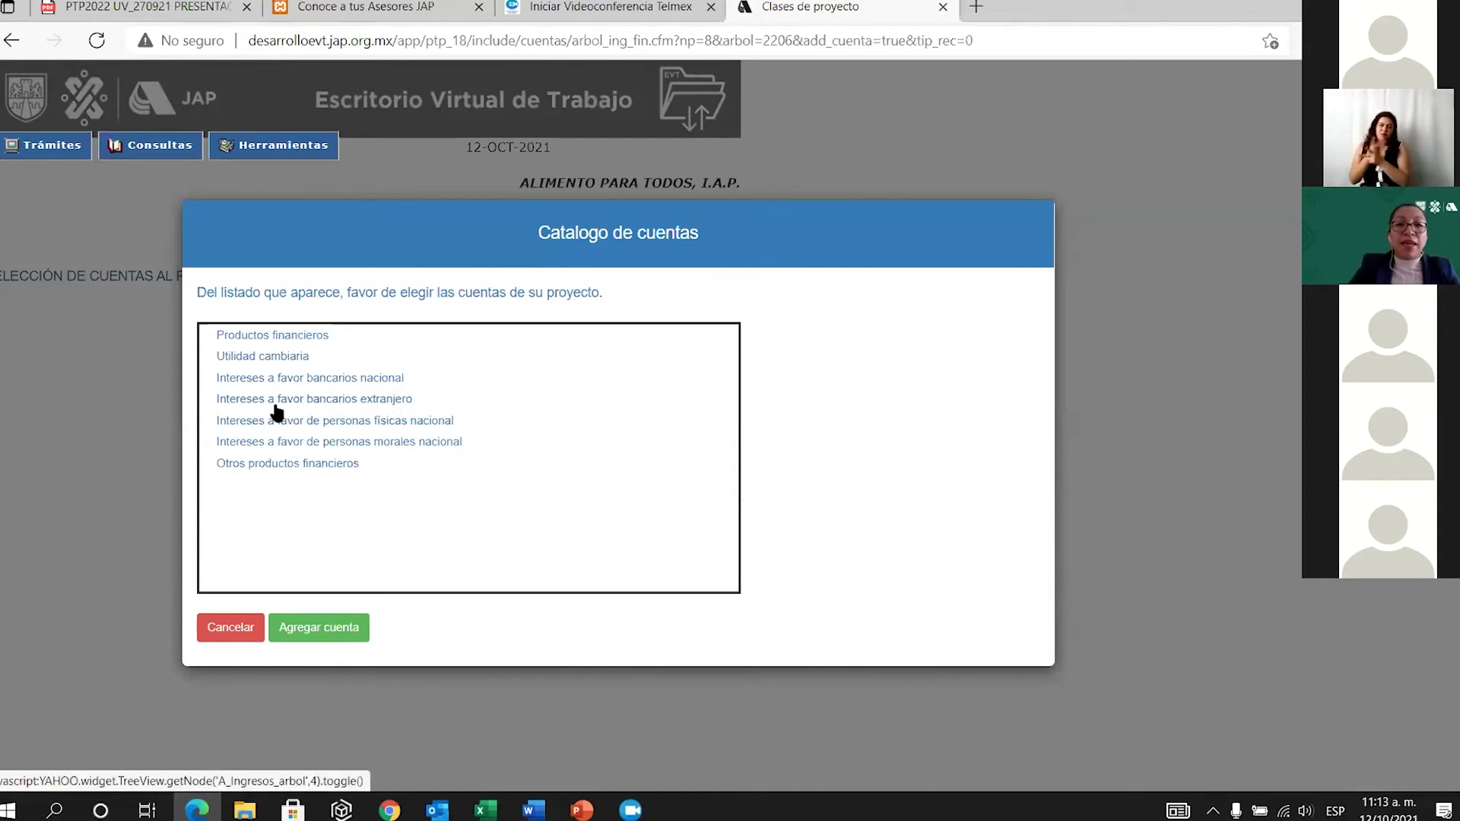
{"action": "left_click", "coordinate": [326, 380]}
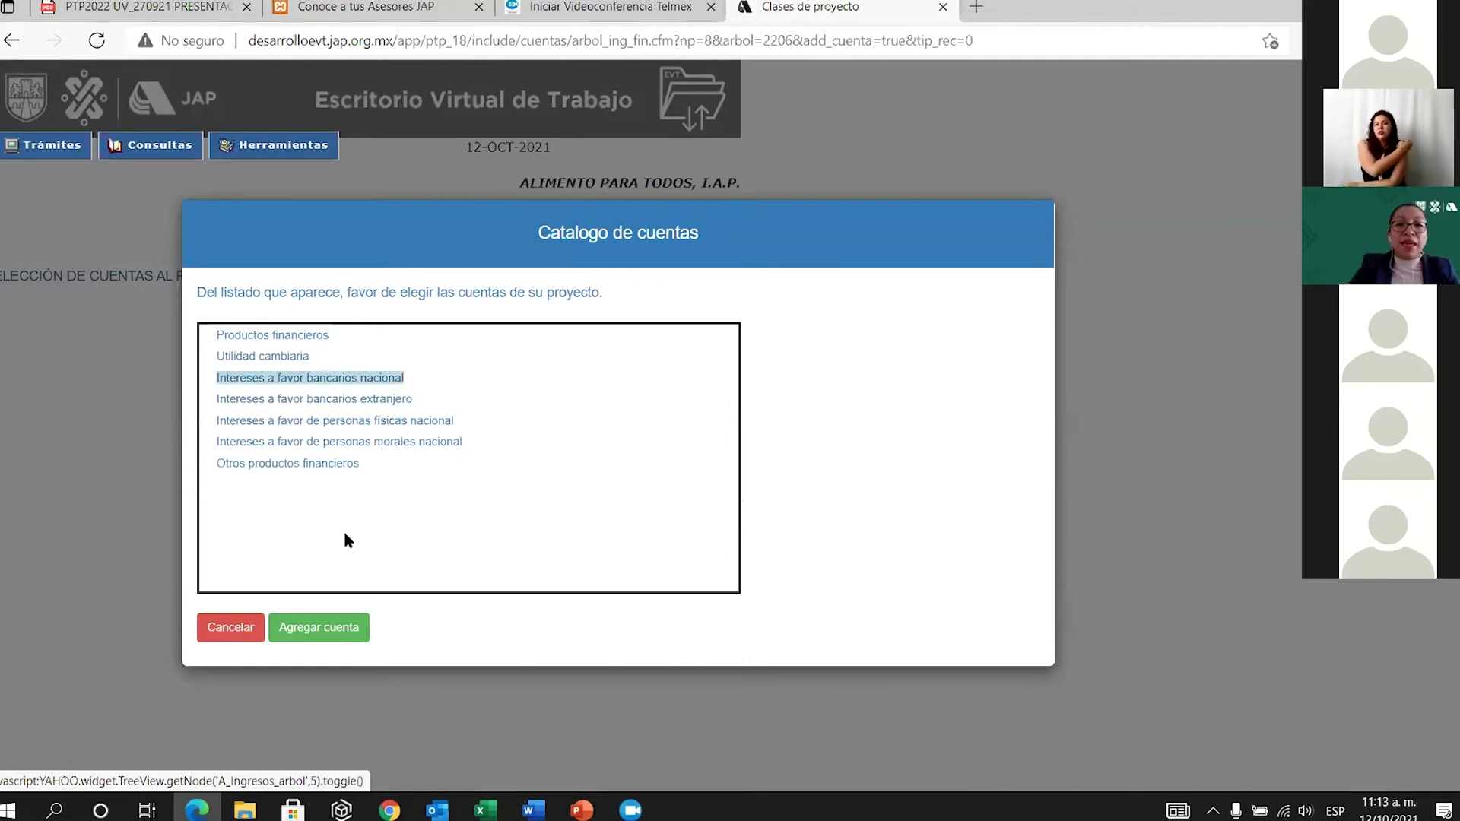
{"action": "left_click", "coordinate": [343, 628]}
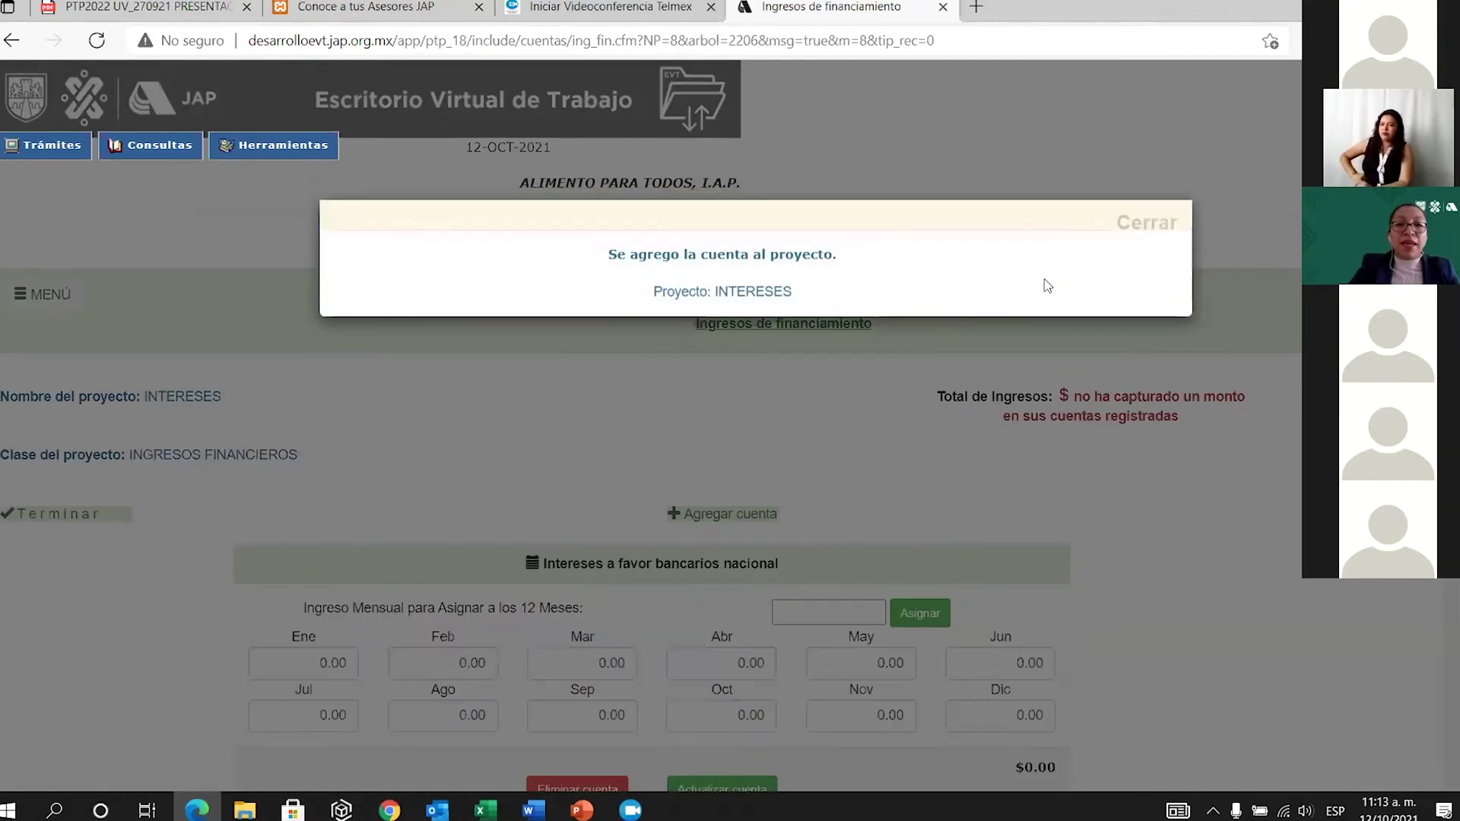
{"action": "left_click", "coordinate": [1169, 225]}
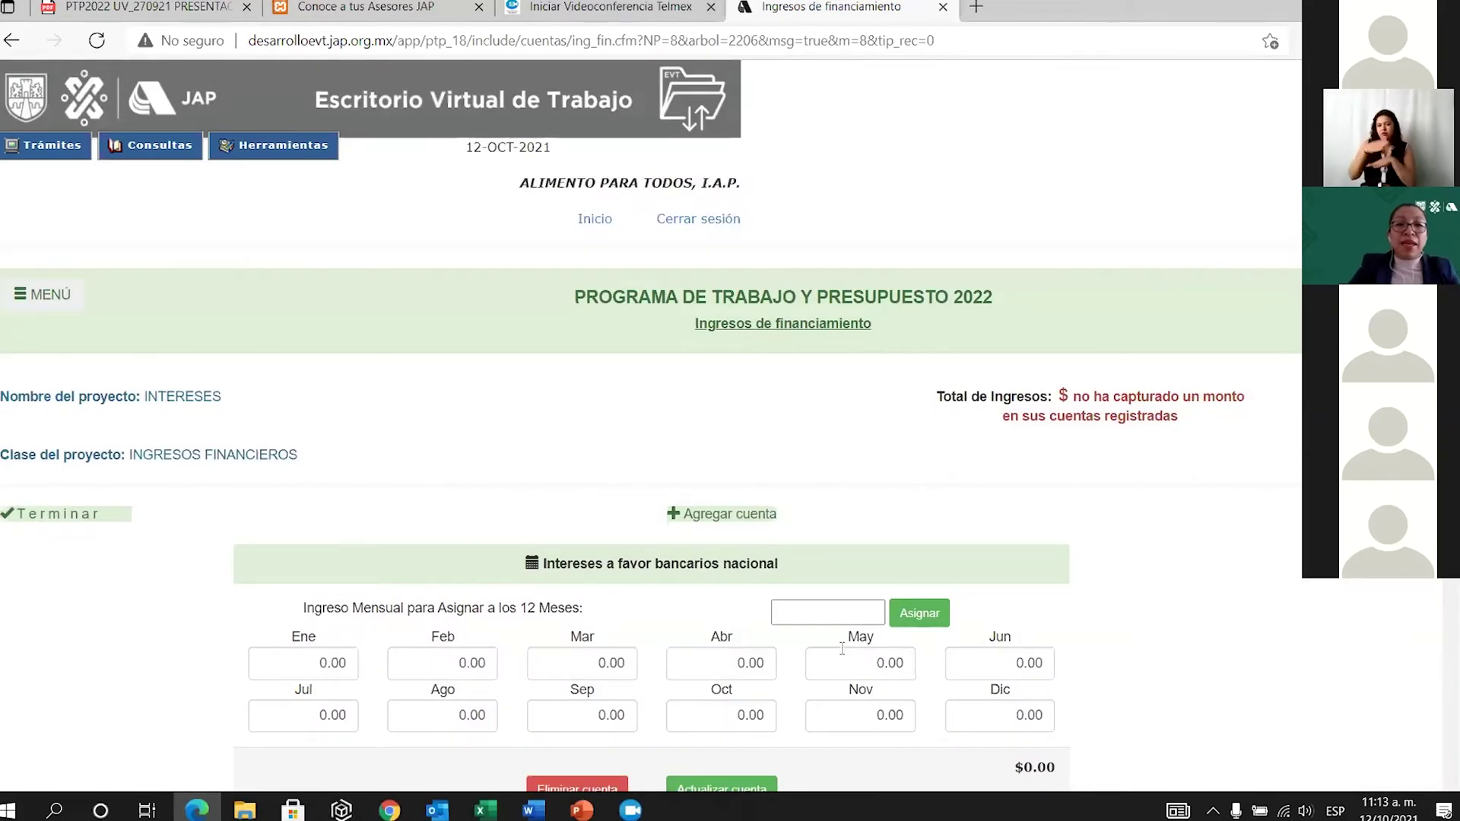
Assign 20000 to every month of the interest account, save, and finish.
{"action": "scroll", "coordinate": [842, 648], "scroll_direction": "down", "scroll_amount": 2}
{"action": "left_click", "coordinate": [811, 441]}
{"action": "left_click", "coordinate": [814, 431]}
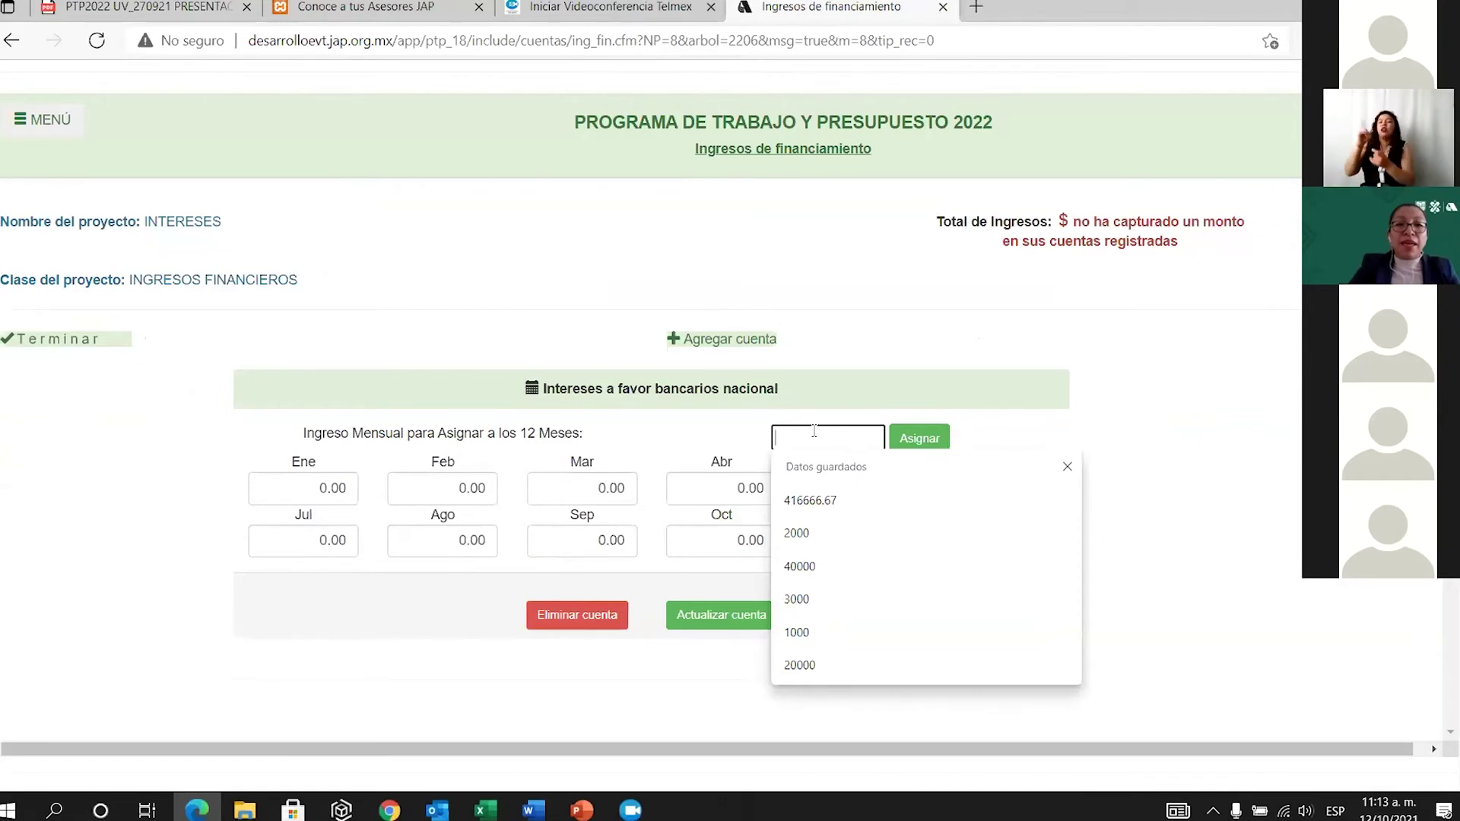
{"action": "type", "text": "20000"}
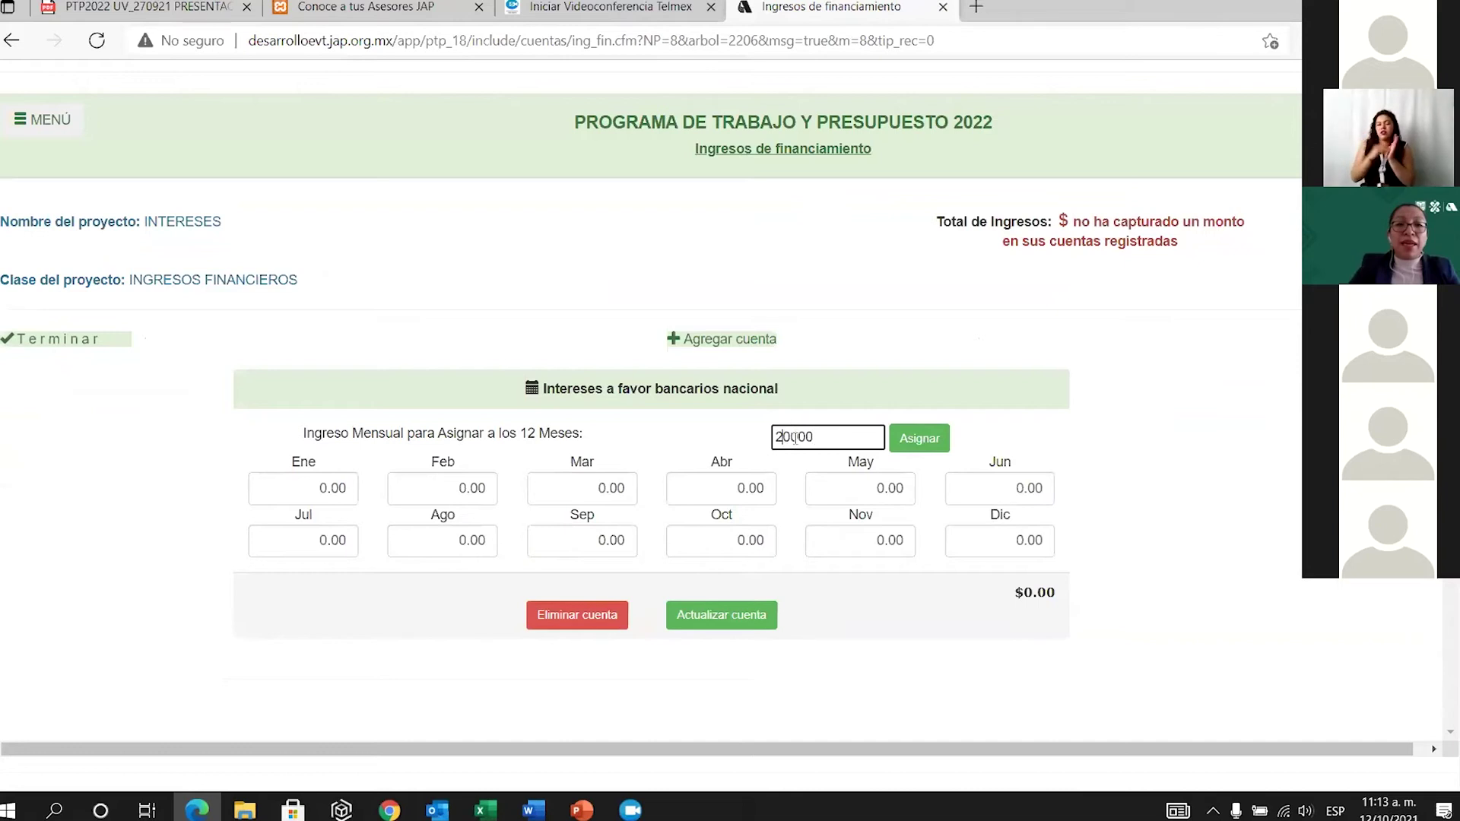
{"action": "left_click", "coordinate": [922, 438]}
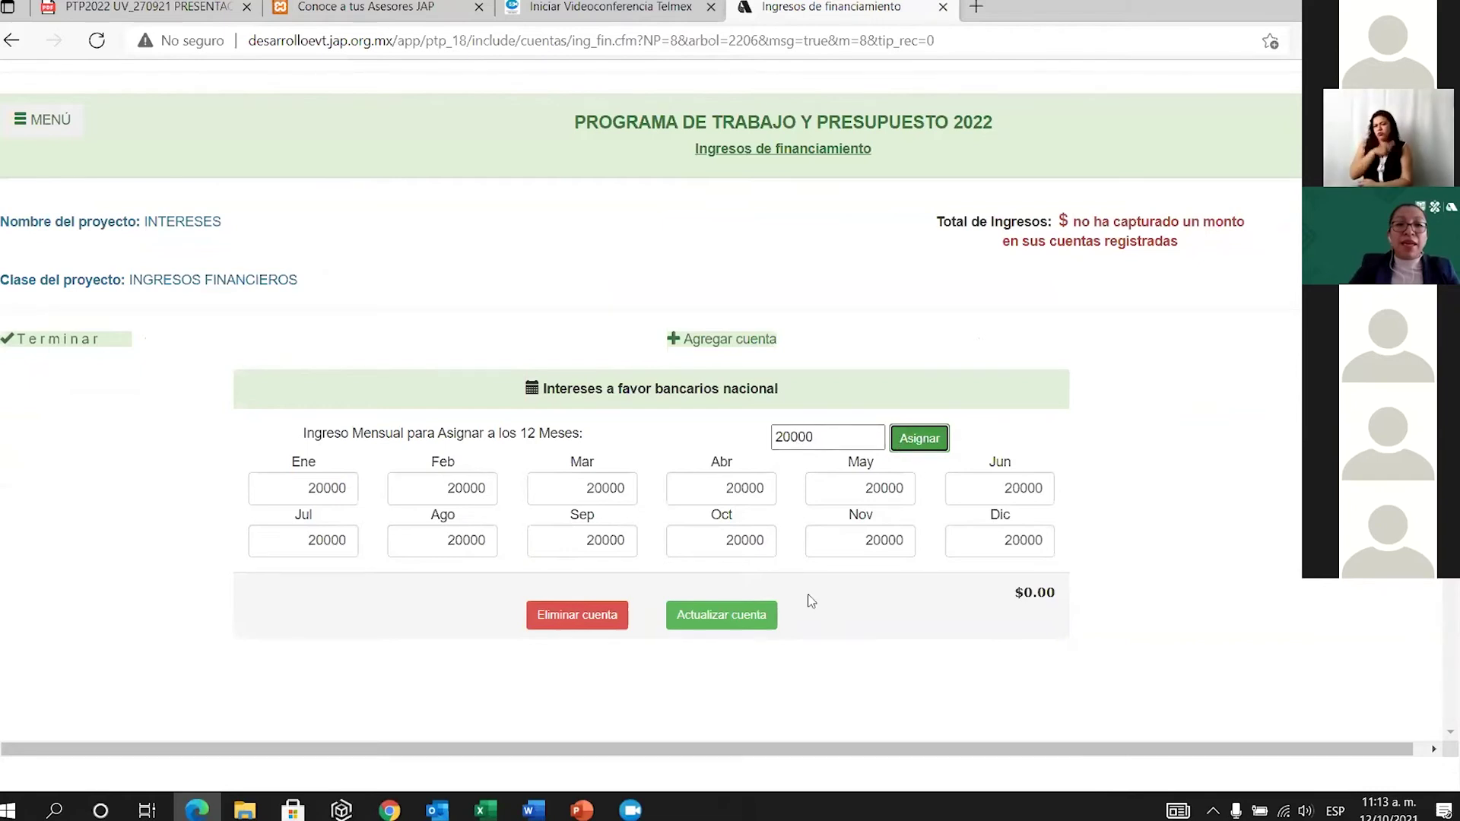
{"action": "left_click", "coordinate": [743, 616]}
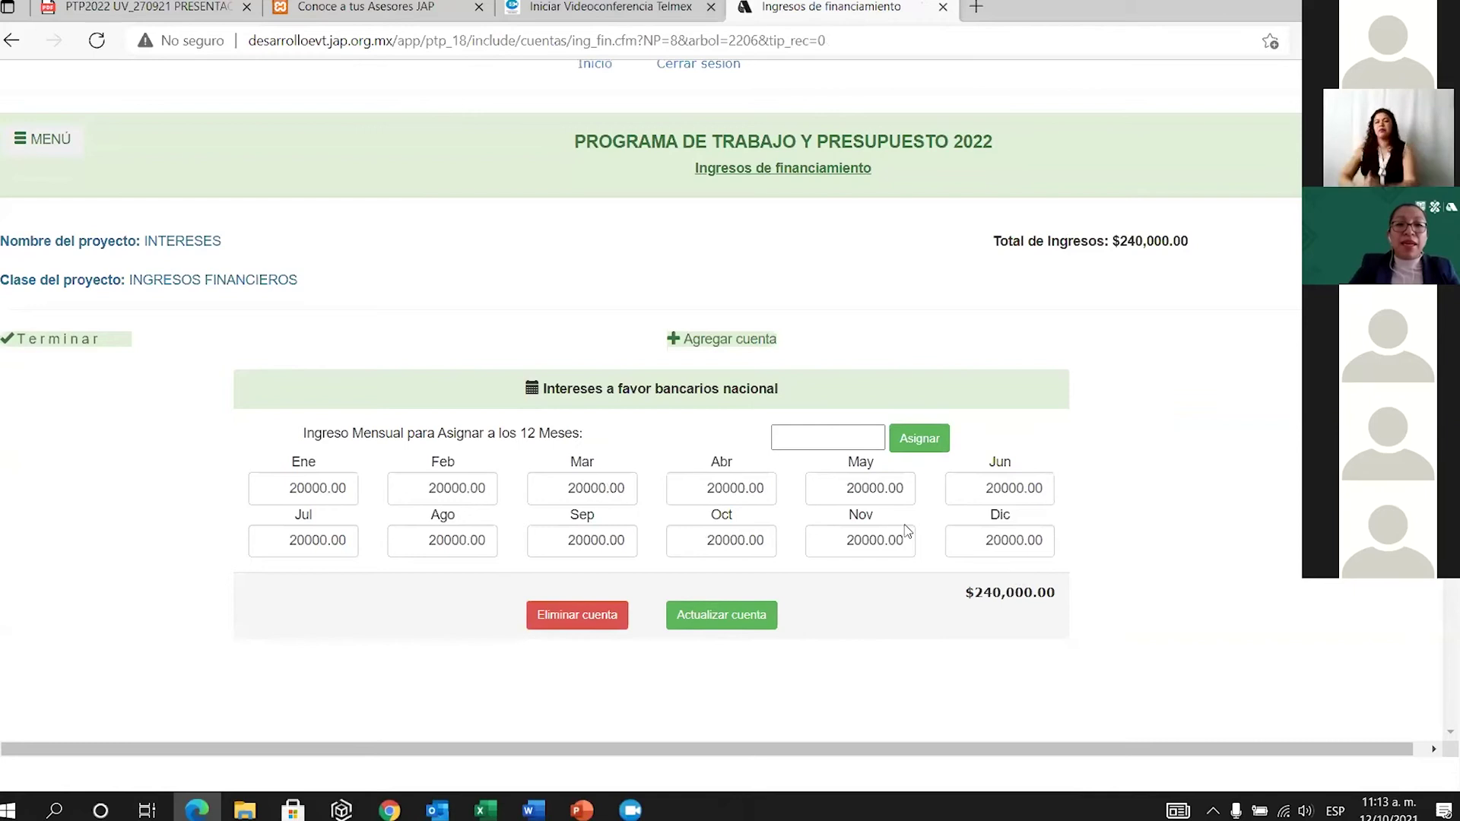
{"action": "left_click", "coordinate": [72, 347]}
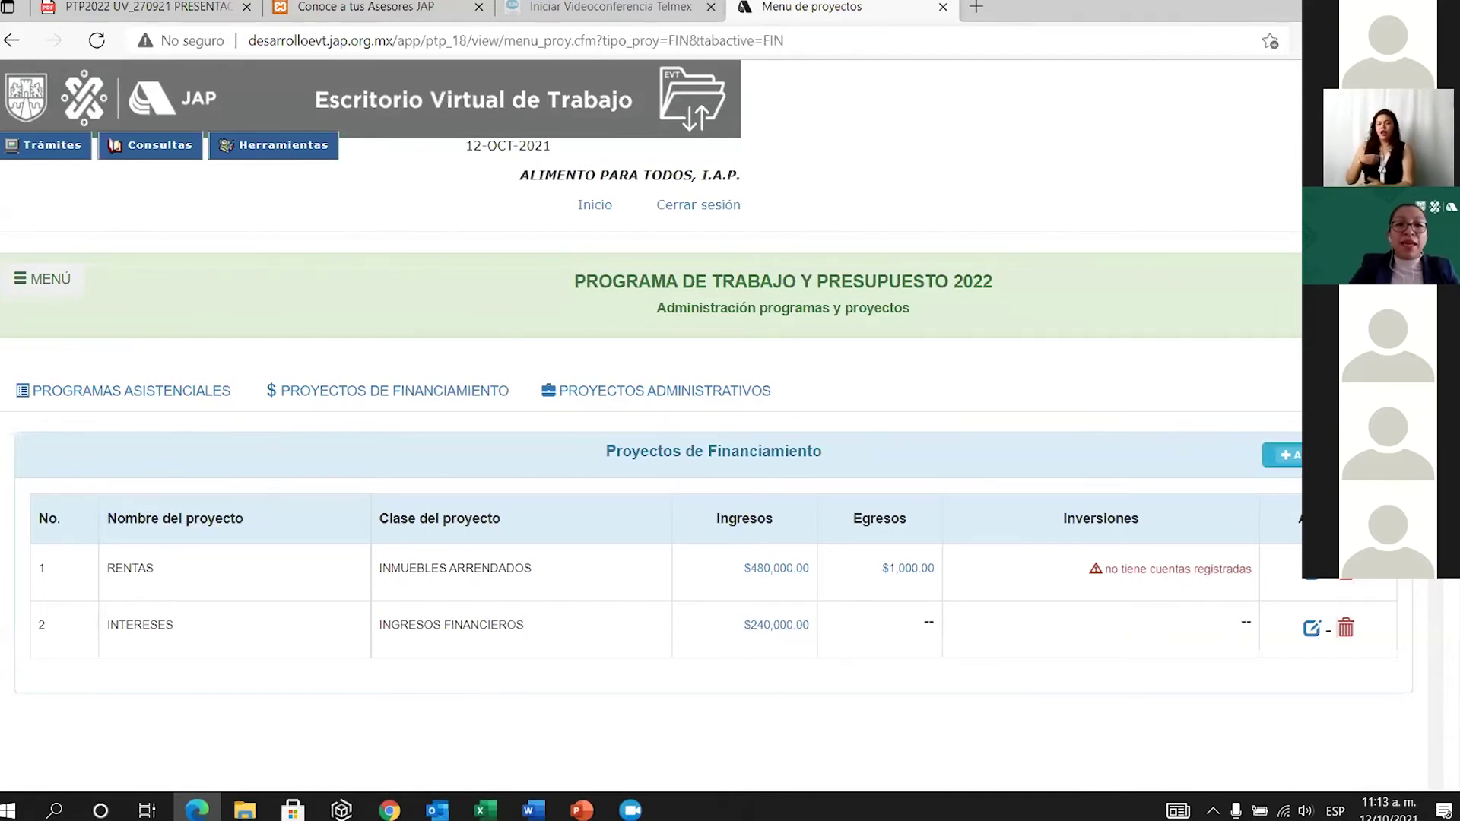
Add a DONATIVOS-class project named DONATIVOS, save it, and open its income accounts.
{"action": "left_click", "coordinate": [1285, 455]}
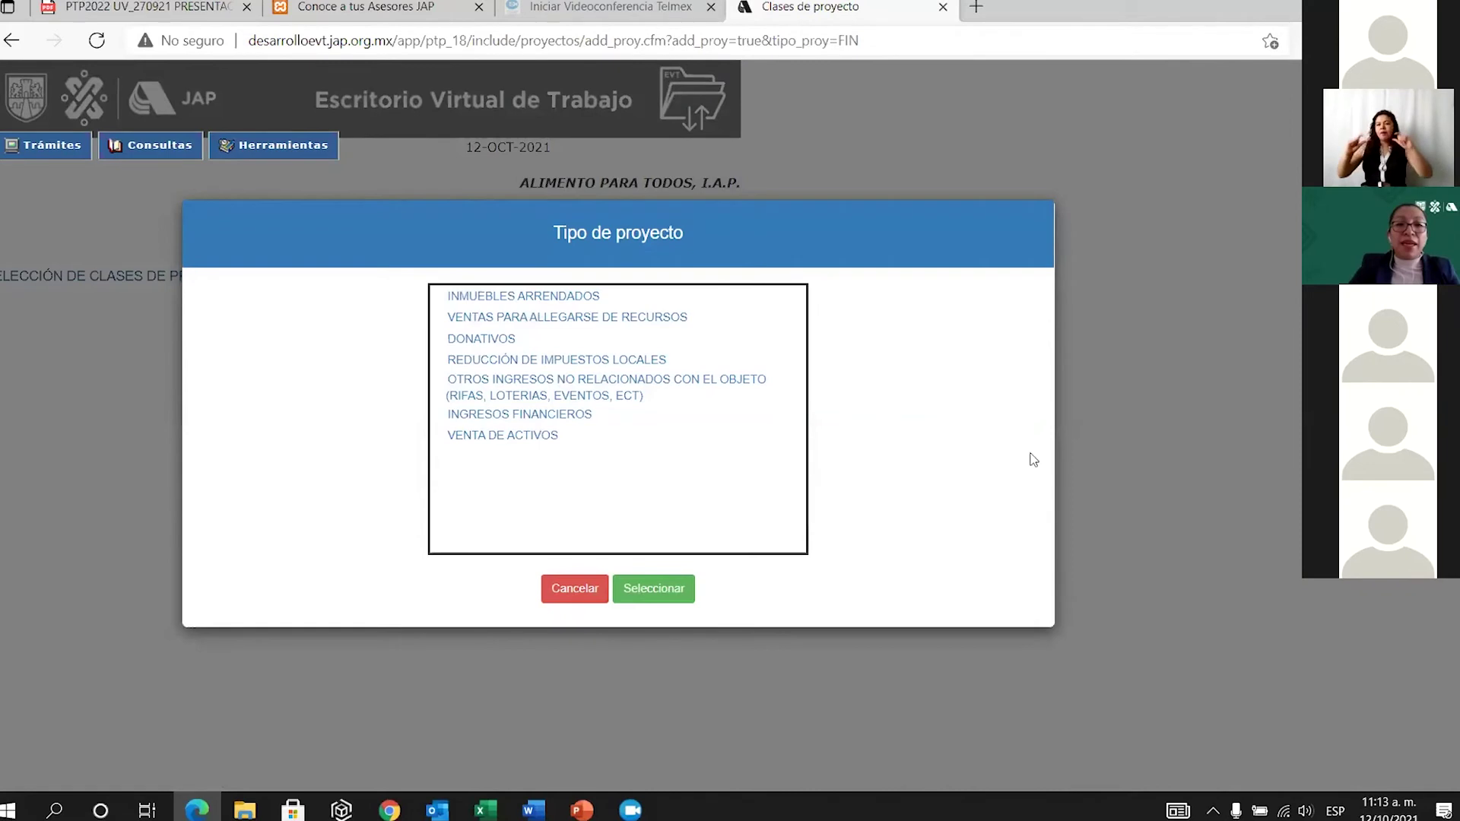
{"action": "left_click", "coordinate": [508, 341]}
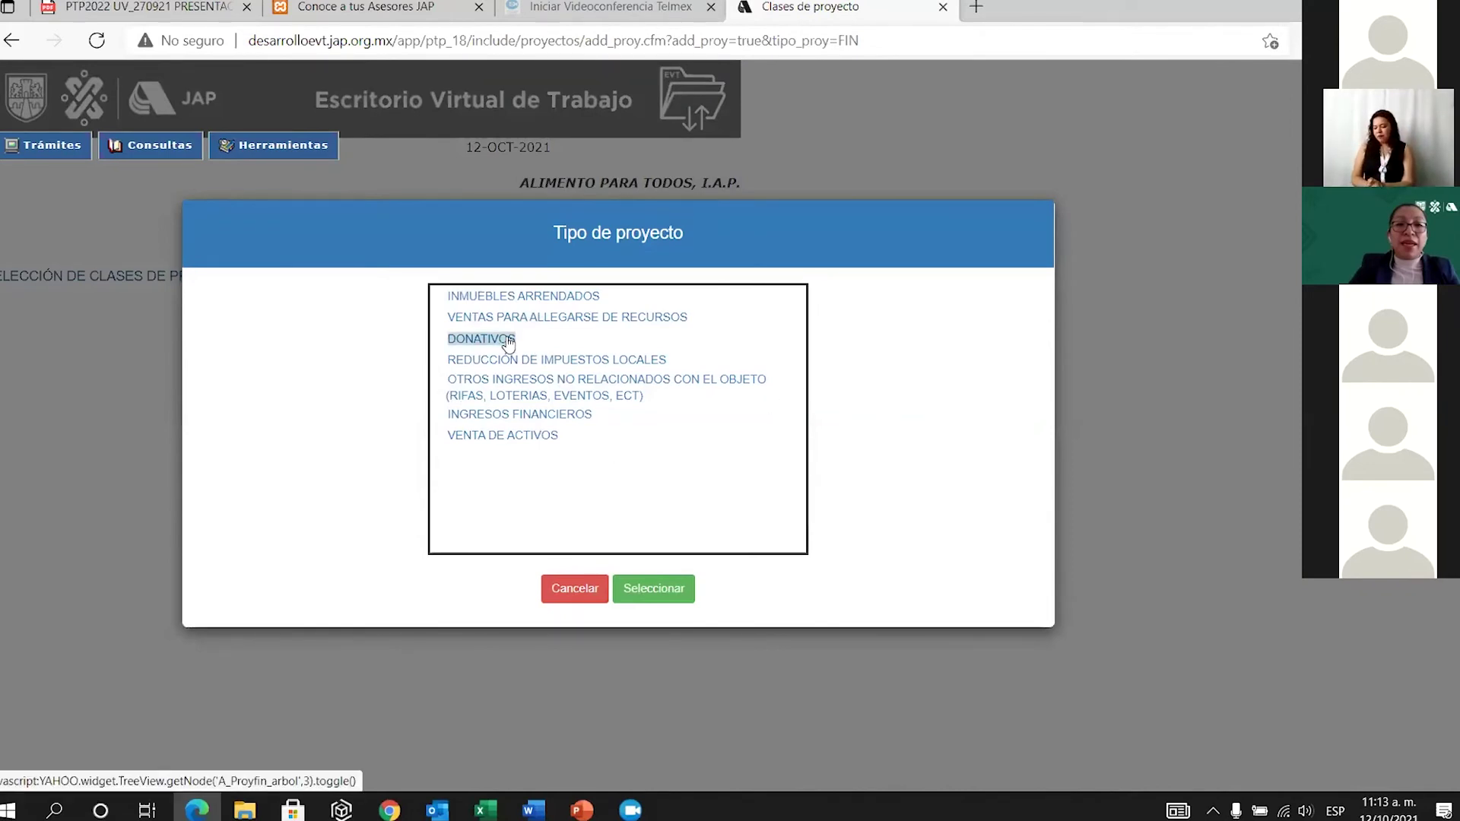
{"action": "left_click", "coordinate": [651, 592]}
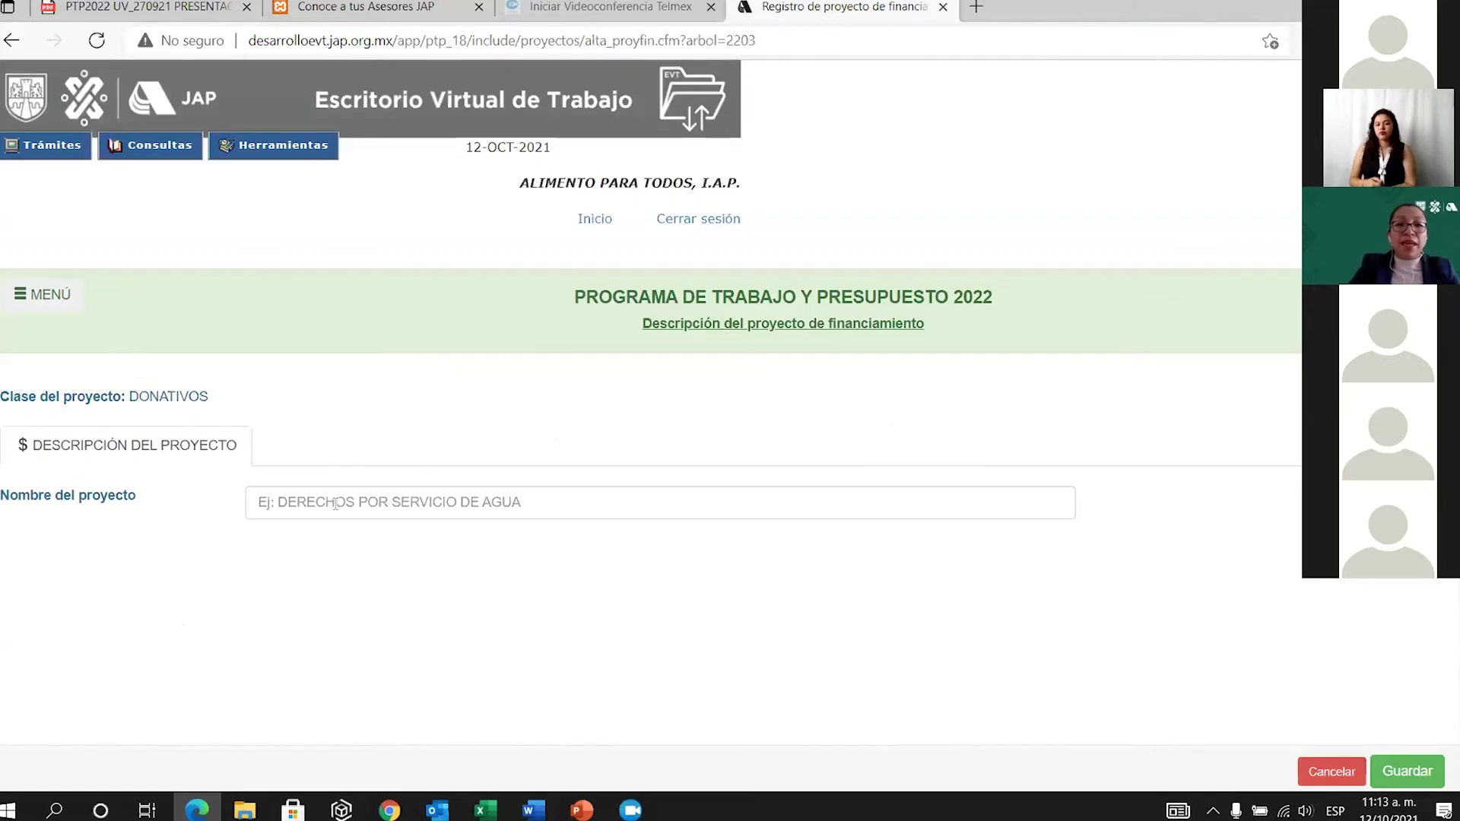
{"action": "left_click", "coordinate": [336, 504]}
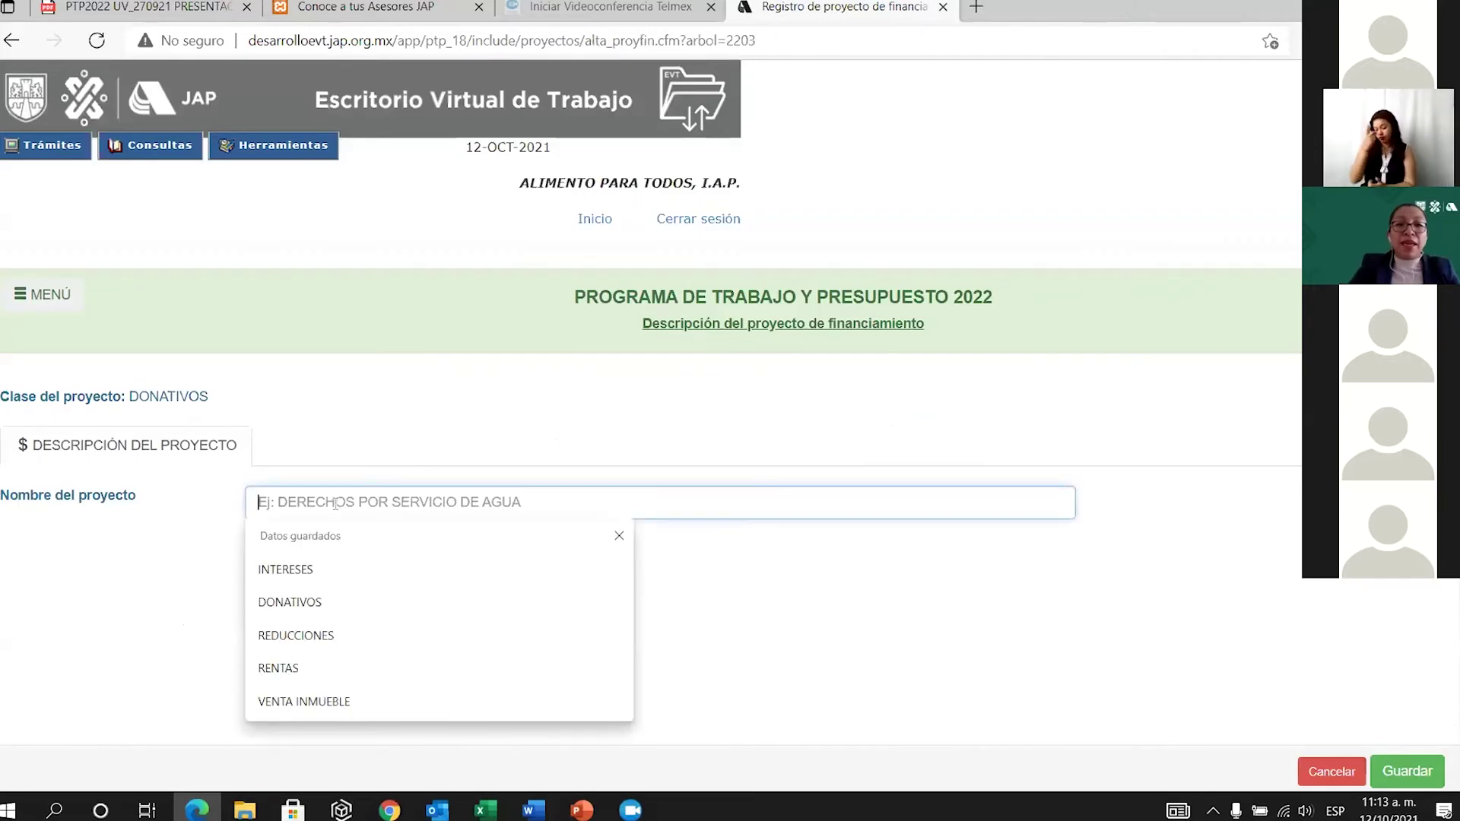
{"action": "left_click", "coordinate": [315, 601]}
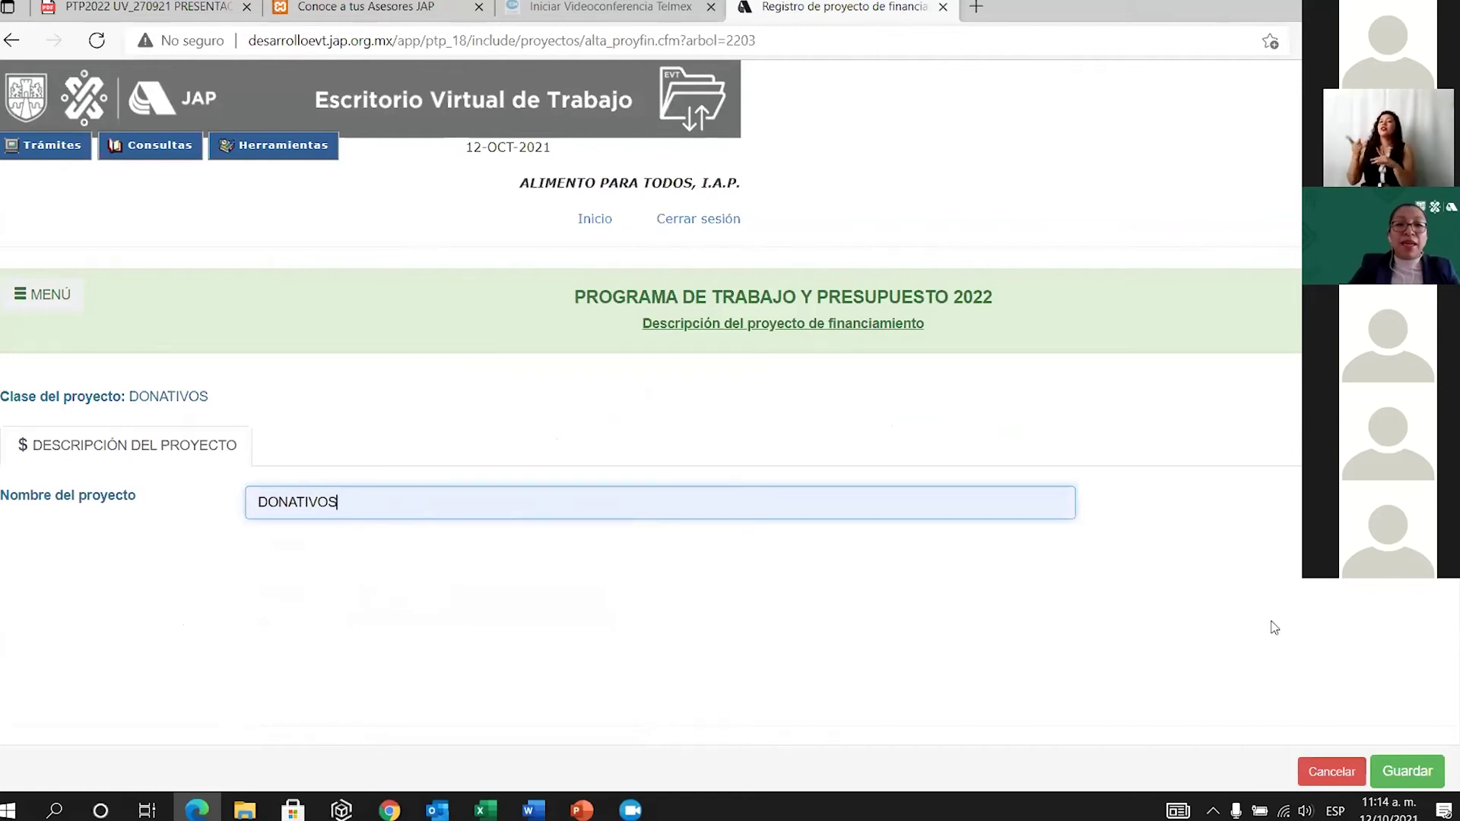
{"action": "left_click", "coordinate": [1398, 771]}
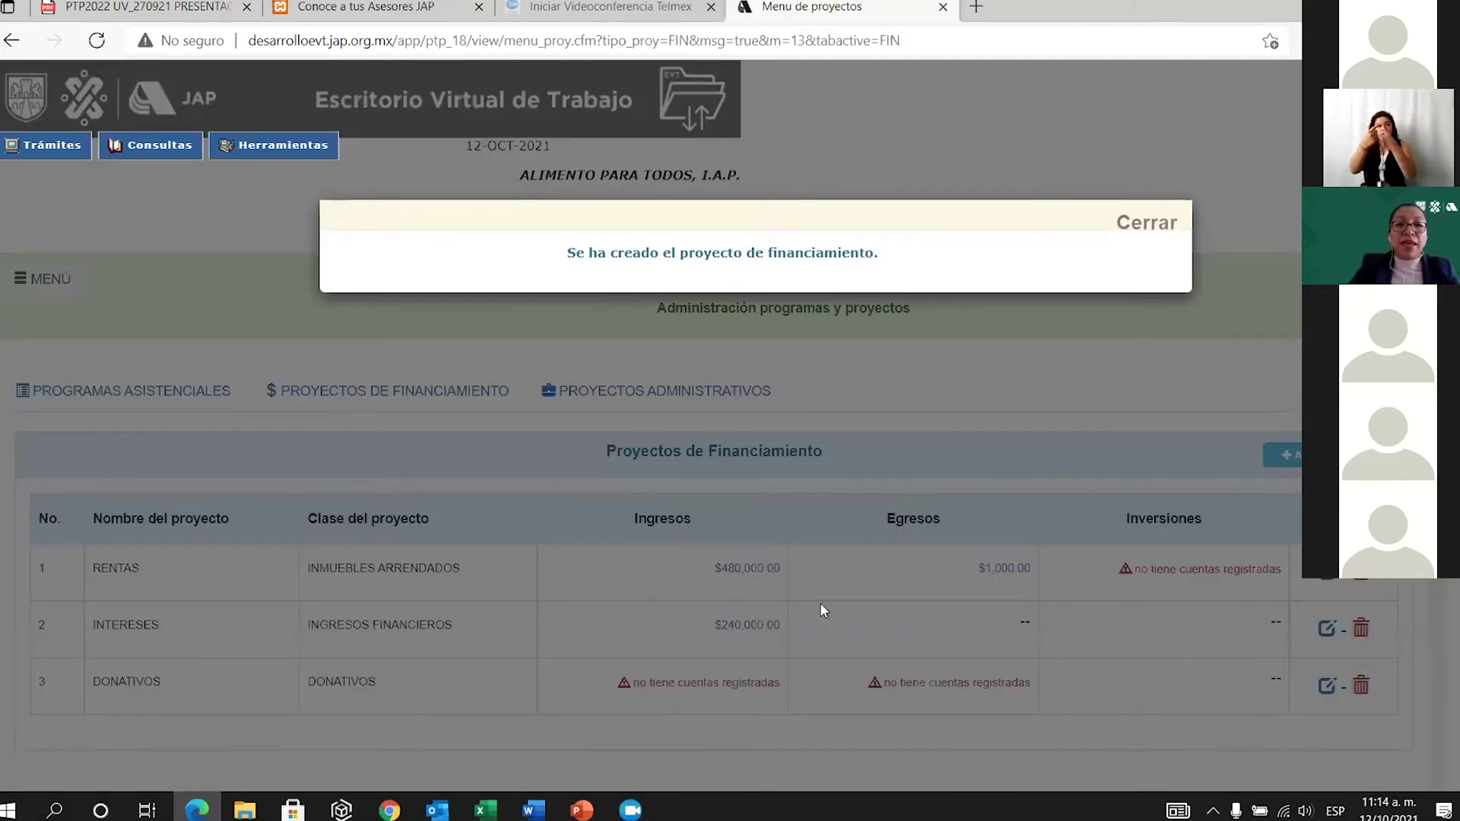
{"action": "scroll", "coordinate": [688, 714], "scroll_direction": "down", "scroll_amount": 2}
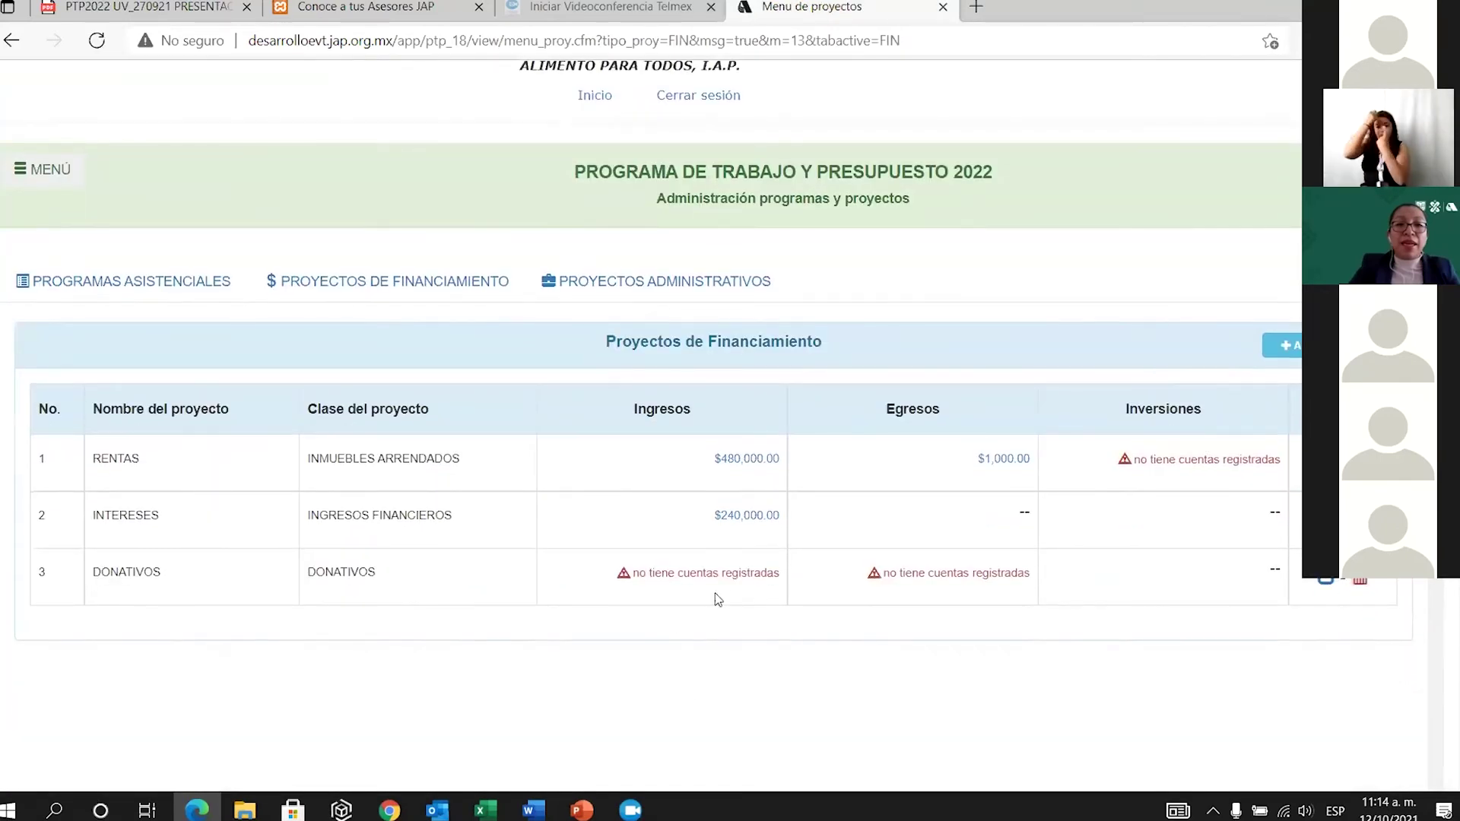
{"action": "left_click", "coordinate": [730, 573]}
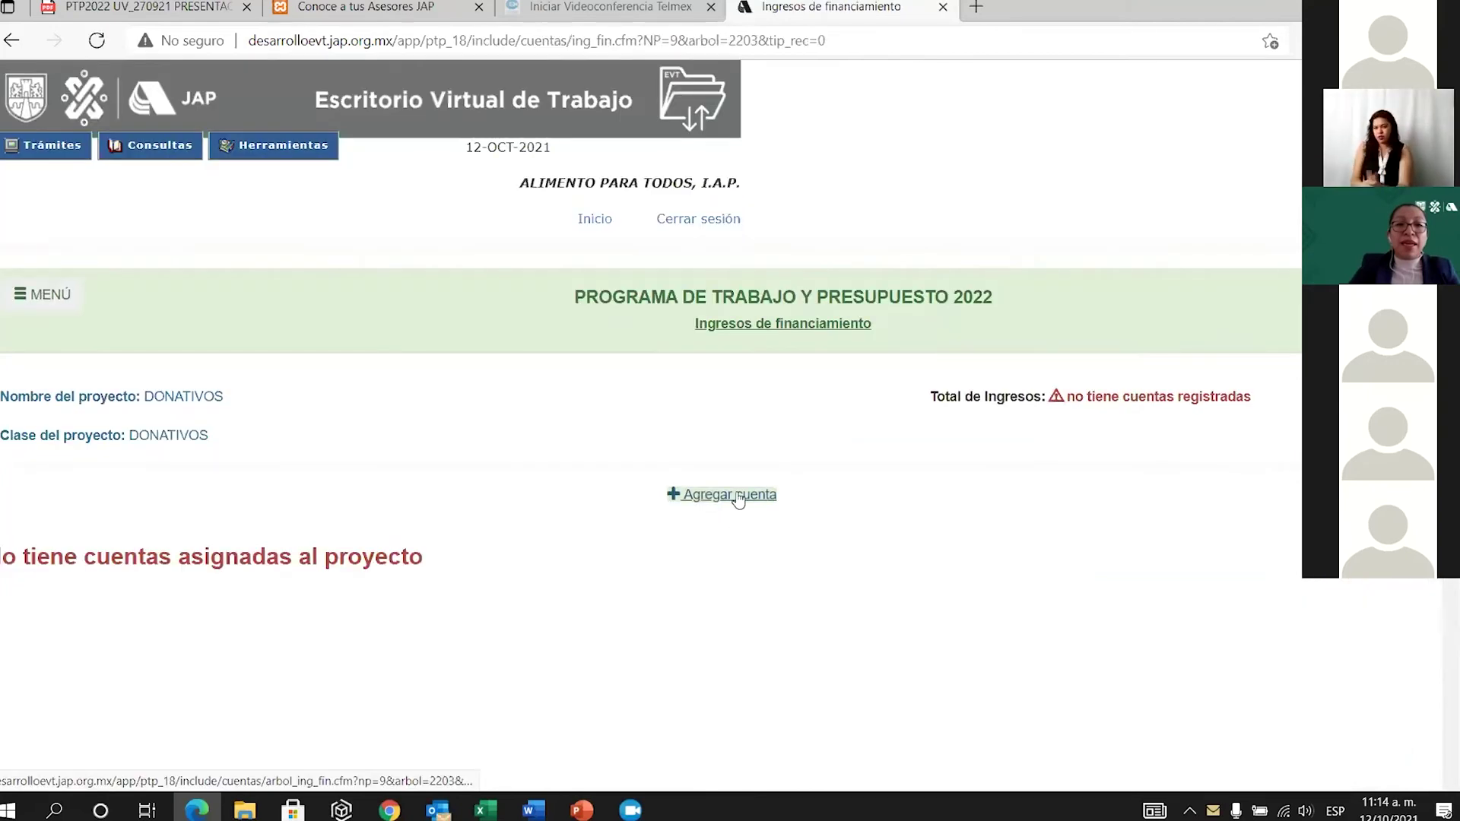
Open the account catalogue and browse the cash donation account groups.
{"action": "left_click", "coordinate": [736, 495]}
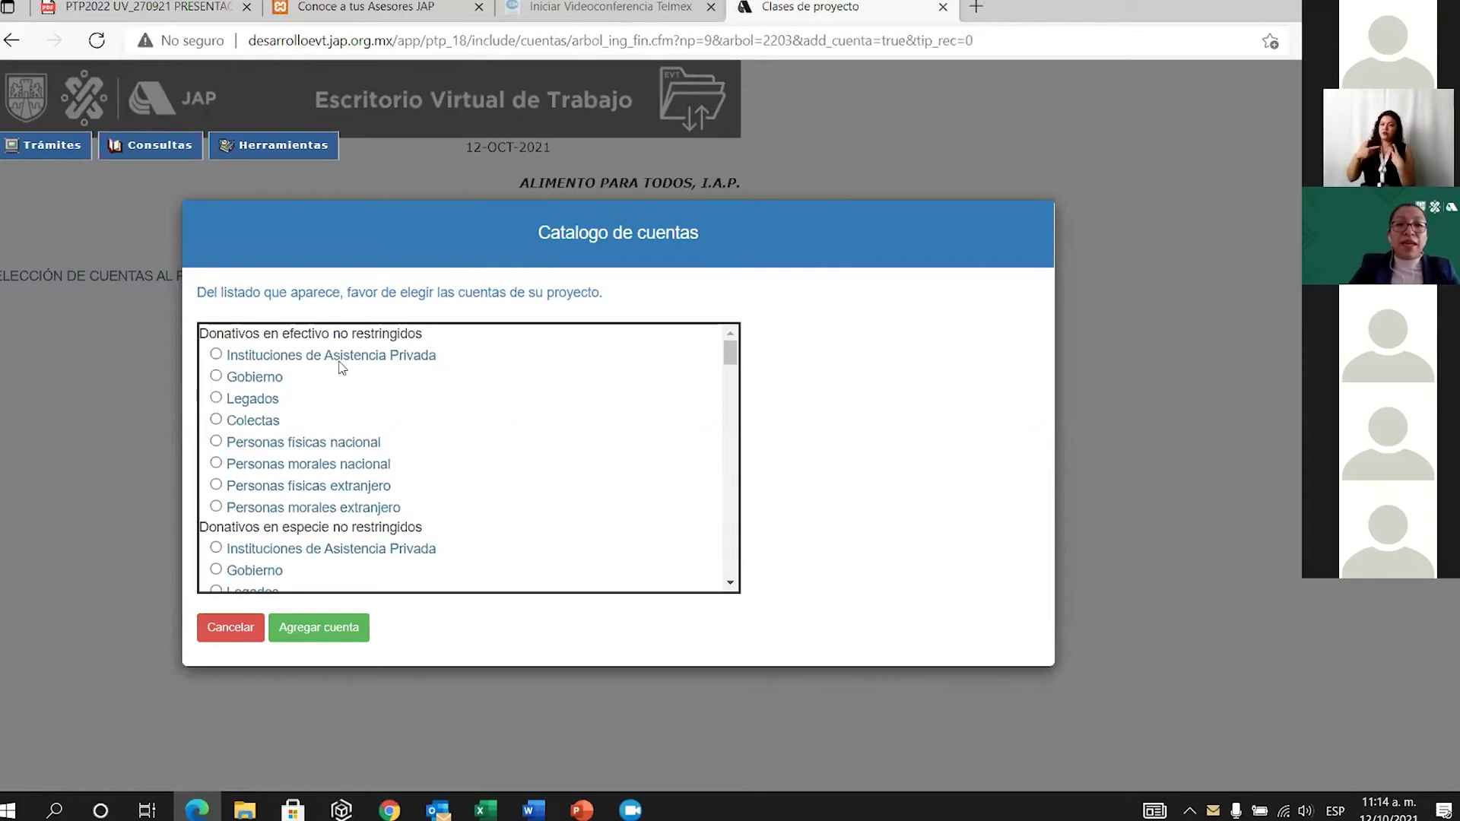
{"action": "left_click_drag", "start_coordinate": [237, 333], "coordinate": [436, 342]}
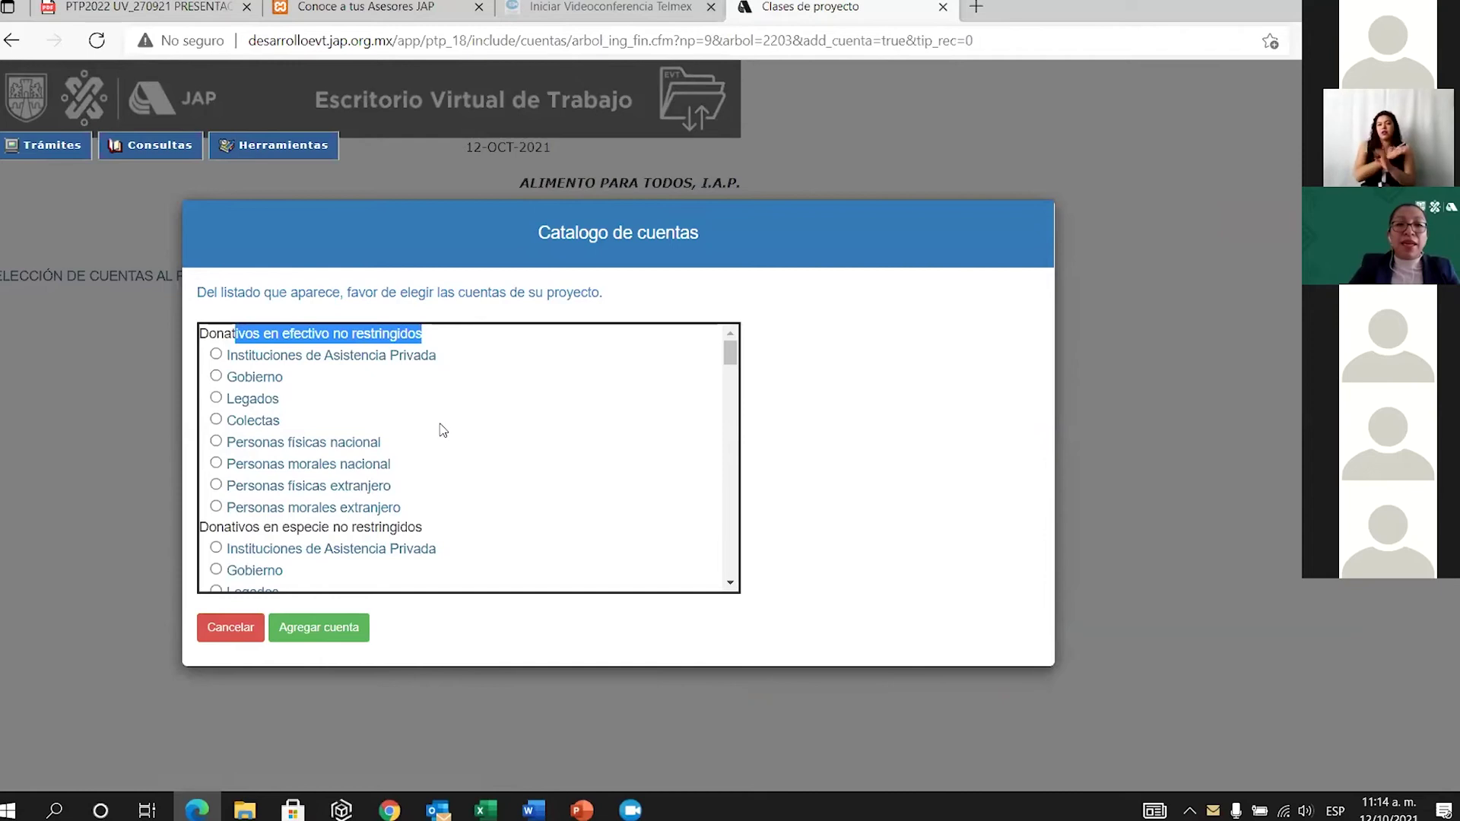
{"action": "scroll", "coordinate": [466, 437], "scroll_direction": "down", "scroll_amount": 3}
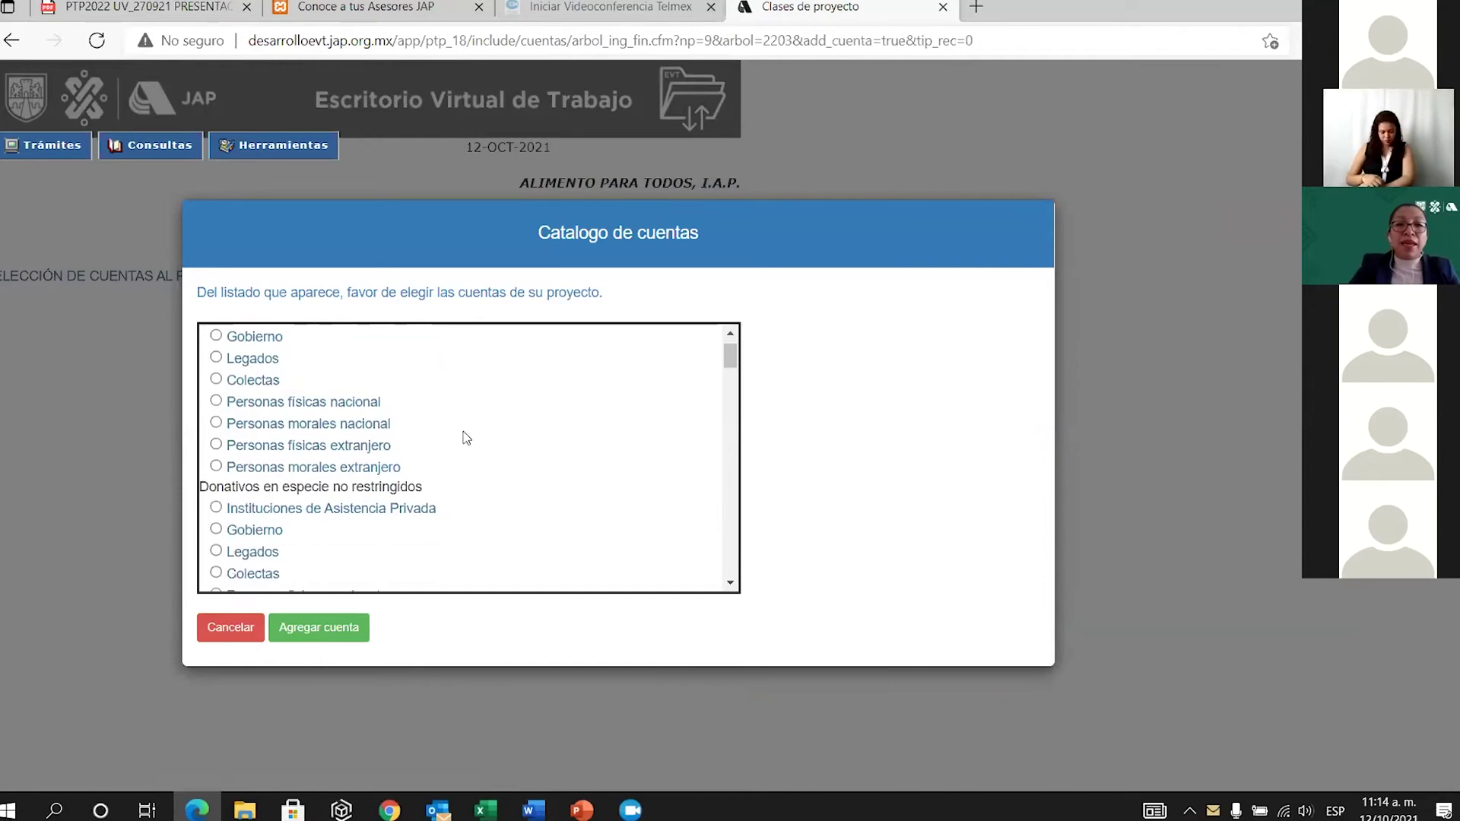
{"action": "left_click_drag", "start_coordinate": [244, 406], "coordinate": [332, 407]}
{"action": "scroll", "coordinate": [507, 487], "scroll_direction": "down", "scroll_amount": 1}
{"action": "scroll", "coordinate": [507, 489], "scroll_direction": "down", "scroll_amount": 4}
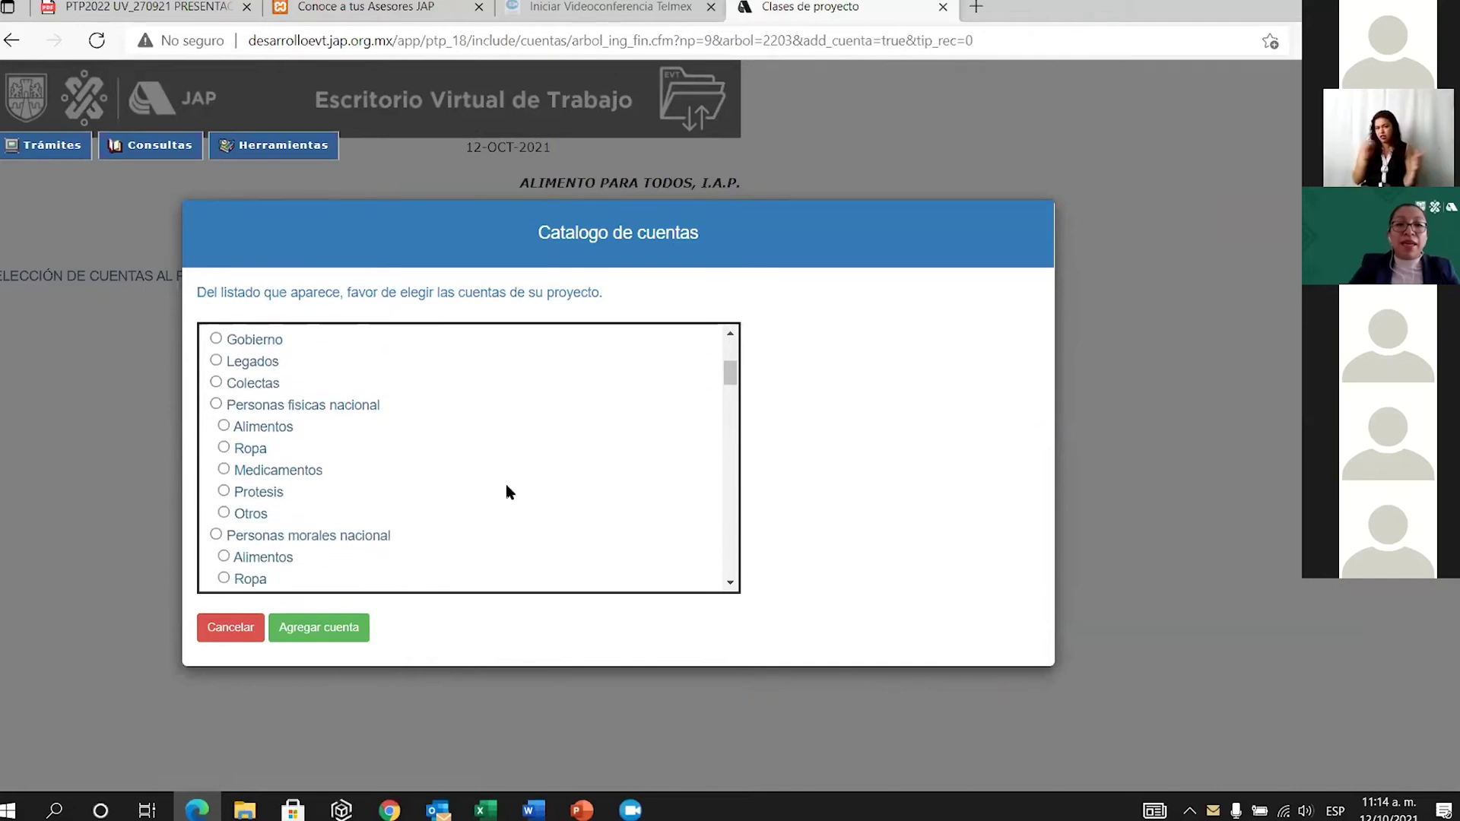
{"action": "scroll", "coordinate": [467, 473], "scroll_direction": "down", "scroll_amount": 7}
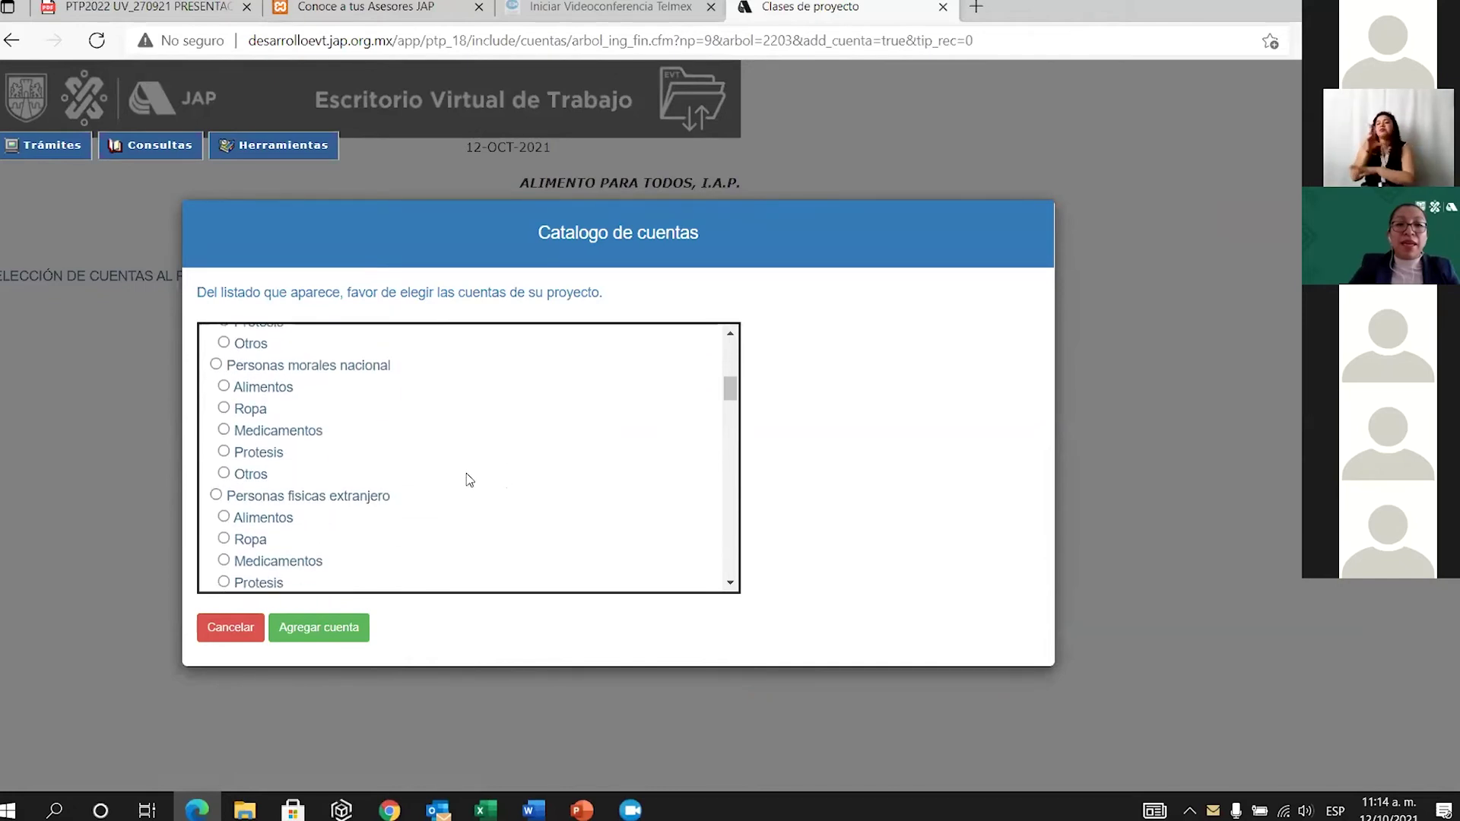
{"action": "scroll", "coordinate": [467, 473], "scroll_direction": "down", "scroll_amount": 3}
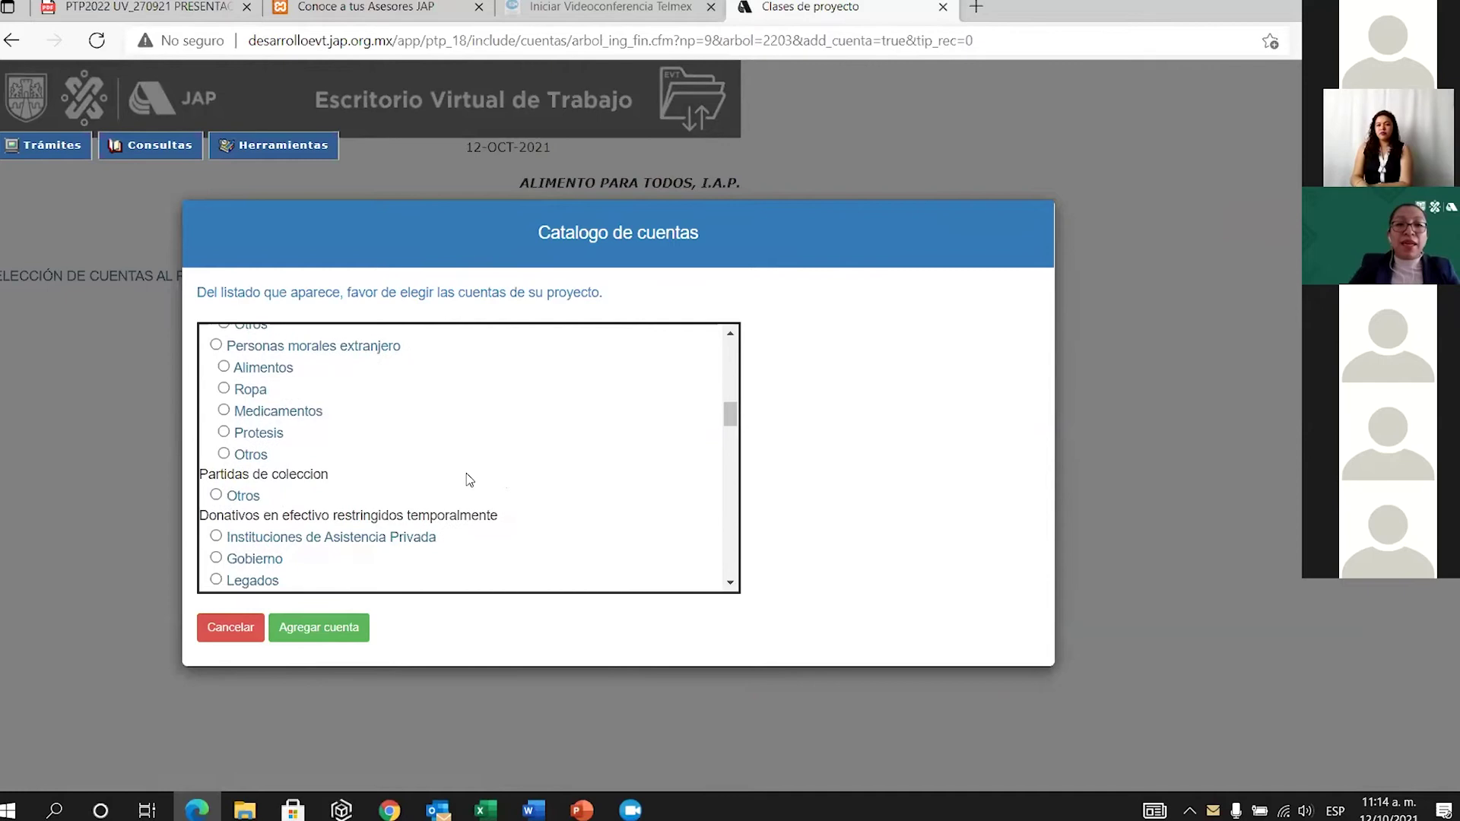
{"action": "left_click_drag", "start_coordinate": [305, 474], "coordinate": [533, 479]}
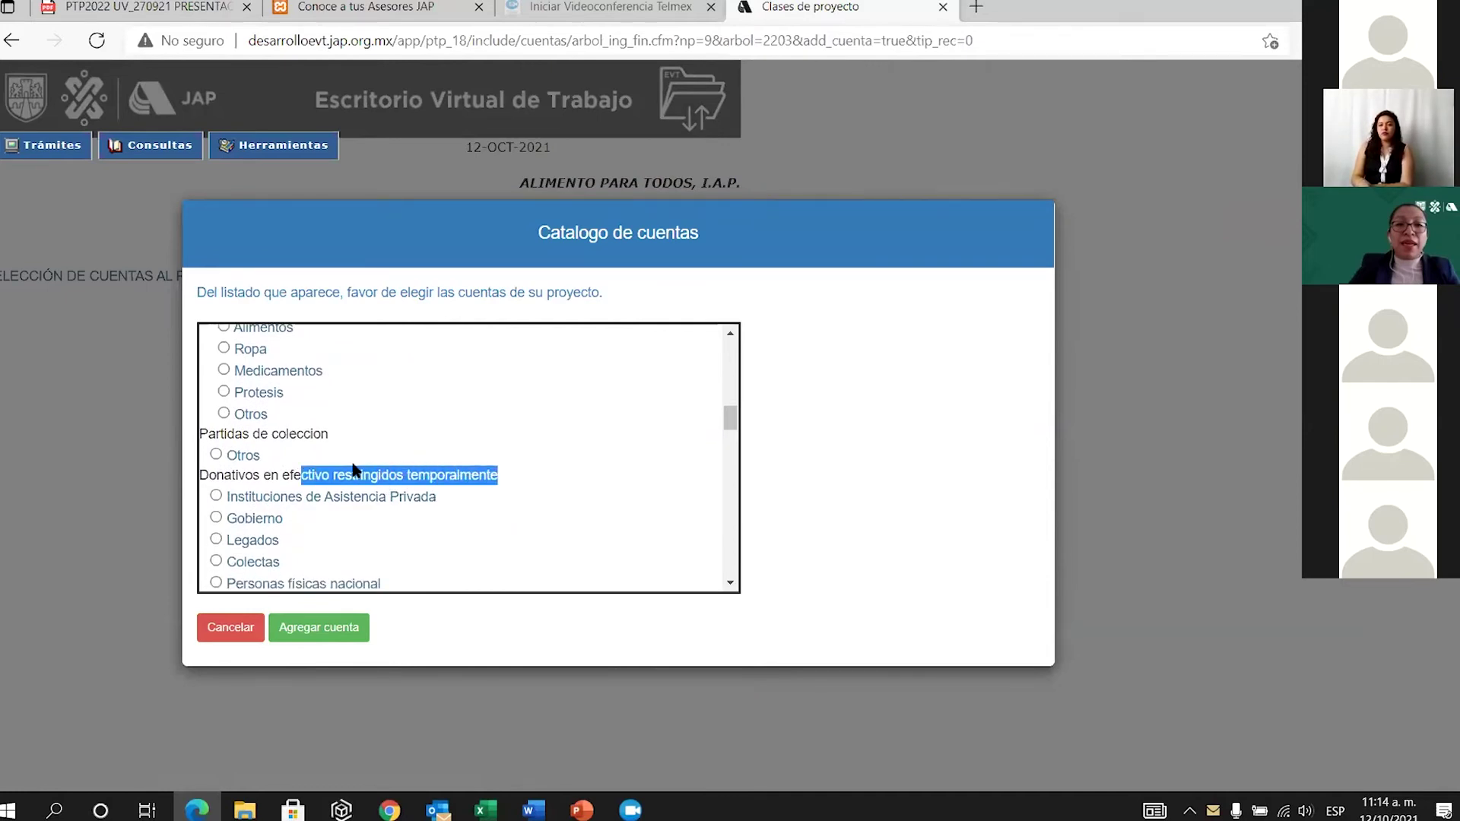
{"action": "left_click_drag", "start_coordinate": [272, 475], "coordinate": [490, 476]}
Locate Personas morales nacional under unrestricted cash donations and add it to DONATIVOS.
{"action": "scroll", "coordinate": [454, 473], "scroll_direction": "down", "scroll_amount": 2}
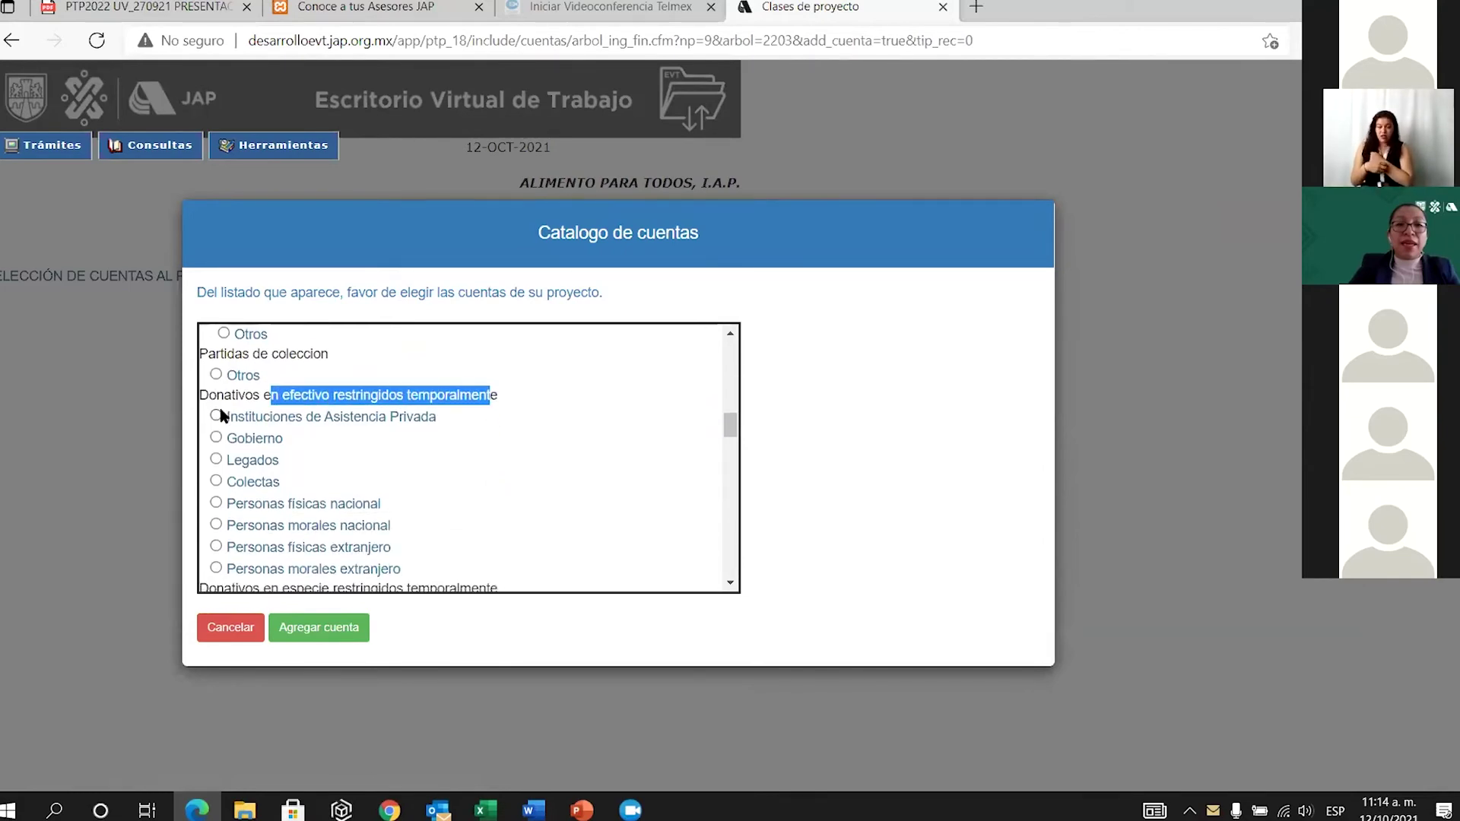
{"action": "left_click", "coordinate": [452, 396]}
{"action": "scroll", "coordinate": [456, 441], "scroll_direction": "down", "scroll_amount": 5}
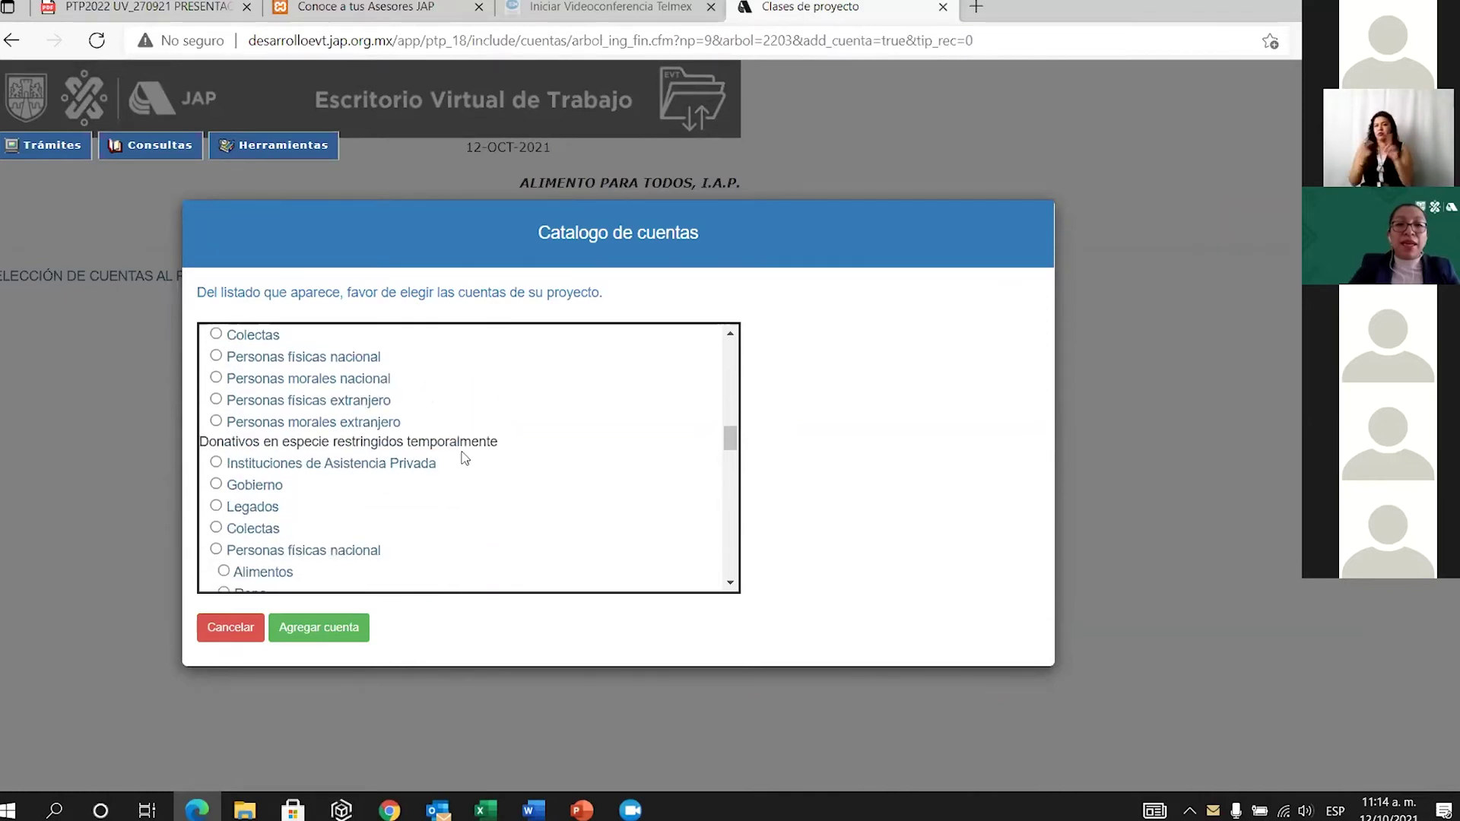
{"action": "scroll", "coordinate": [464, 457], "scroll_direction": "down", "scroll_amount": 9}
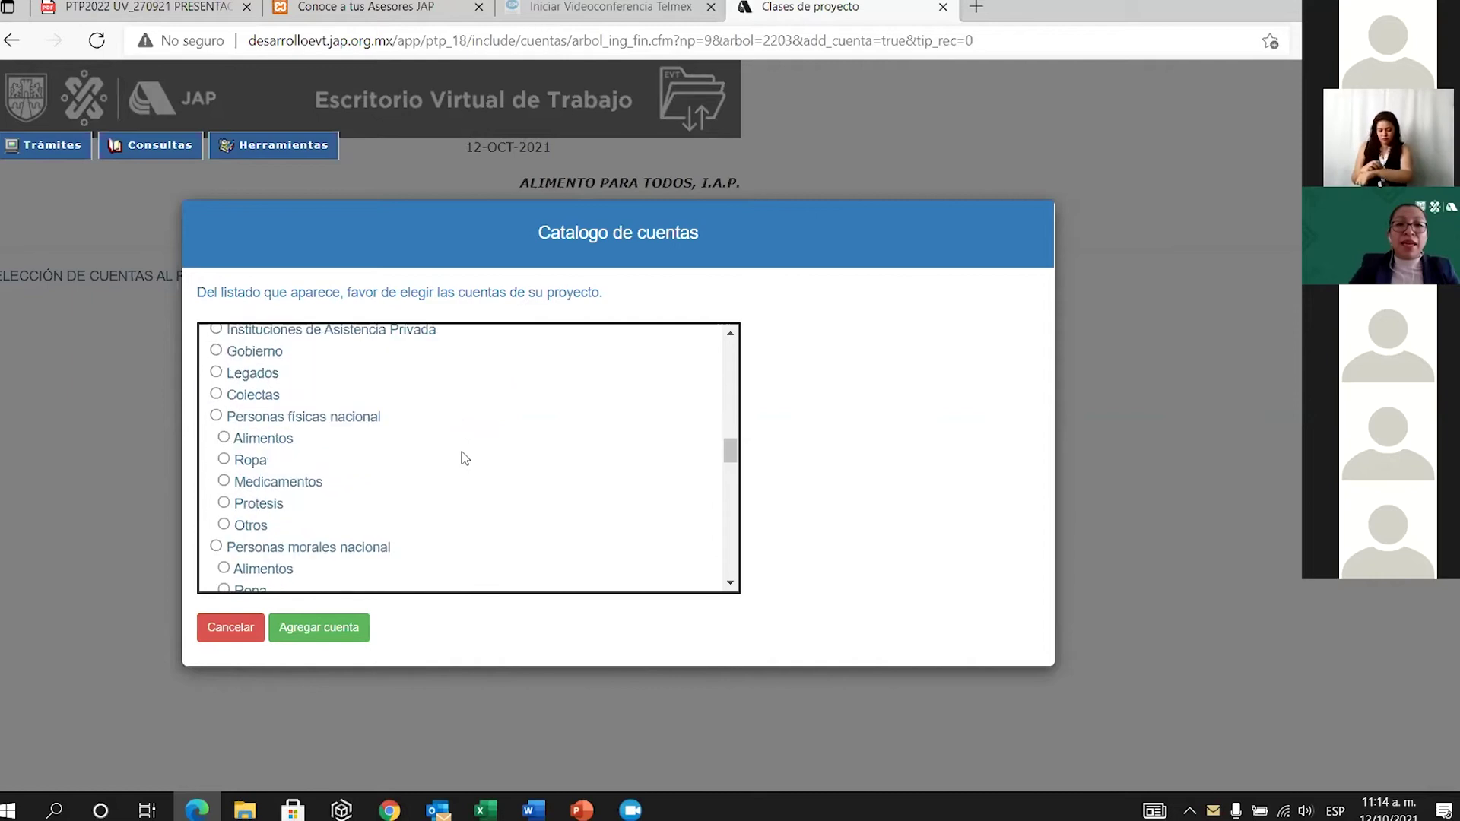
{"action": "scroll", "coordinate": [466, 461], "scroll_direction": "down", "scroll_amount": 10}
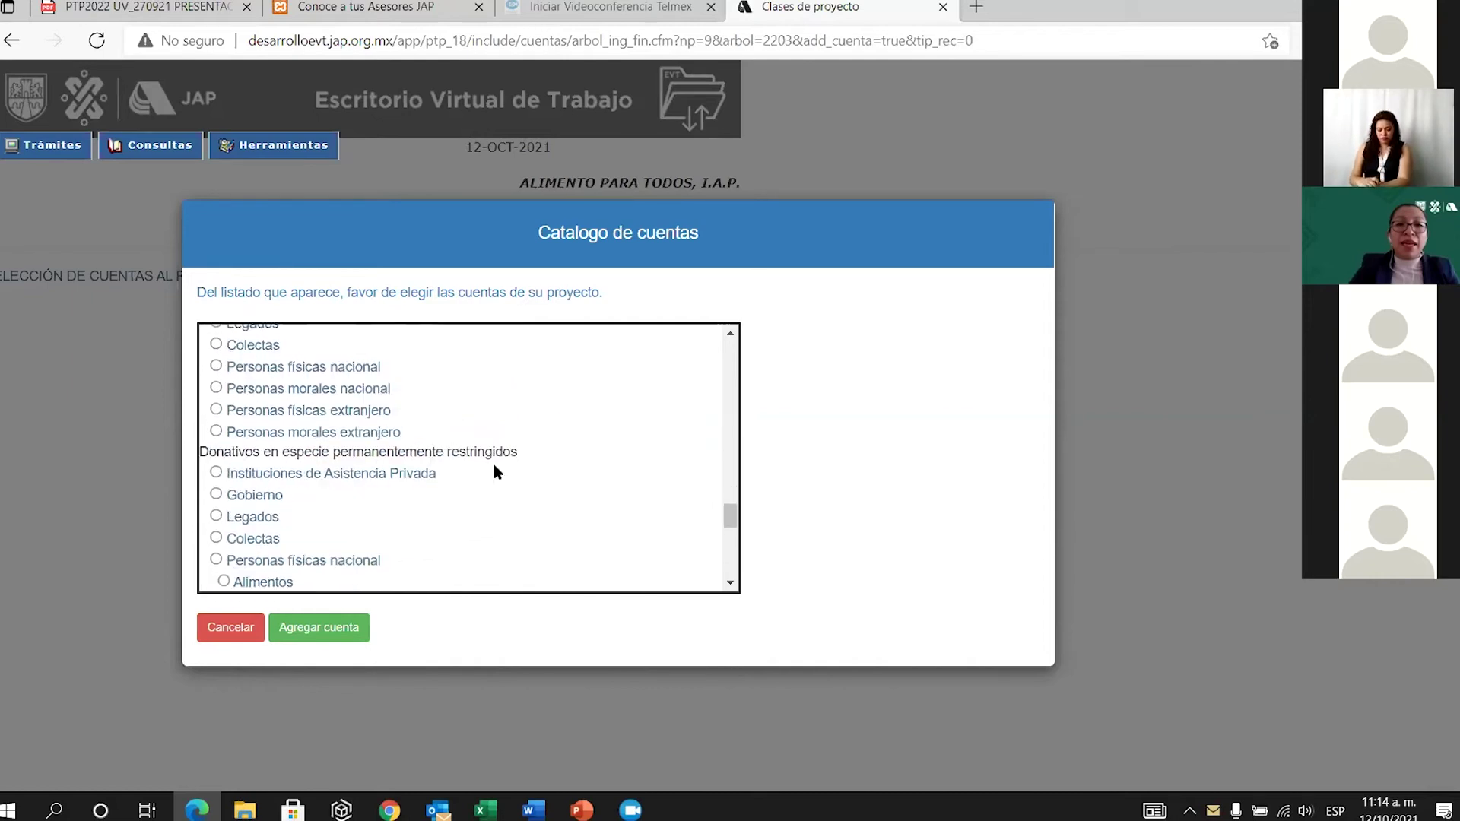
{"action": "left_click_drag", "start_coordinate": [311, 449], "coordinate": [517, 452]}
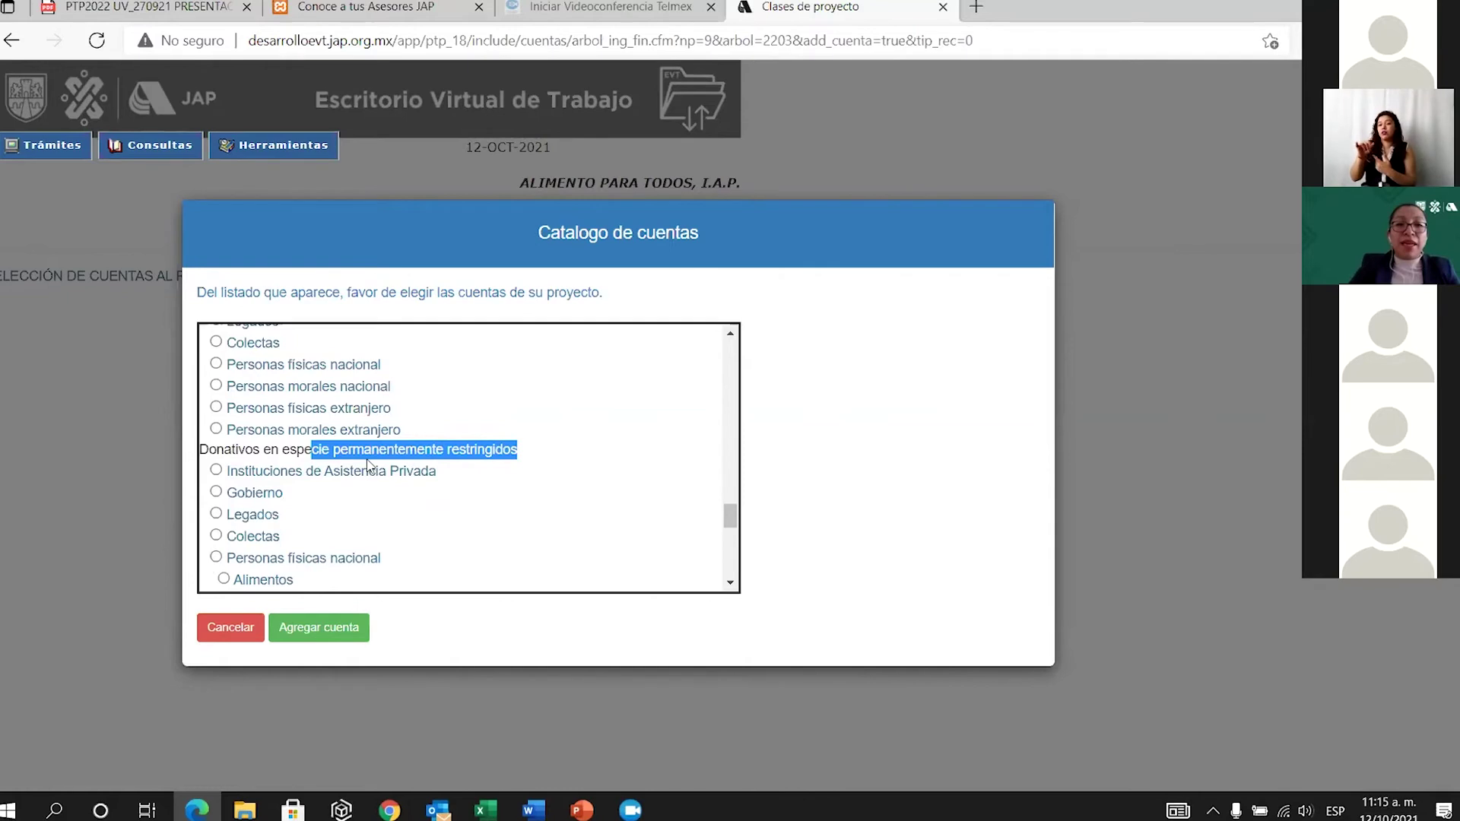
{"action": "left_click", "coordinate": [453, 426]}
{"action": "scroll", "coordinate": [454, 464], "scroll_direction": "down", "scroll_amount": 2}
{"action": "scroll", "coordinate": [471, 470], "scroll_direction": "up", "scroll_amount": 10}
{"action": "scroll", "coordinate": [477, 427], "scroll_direction": "up", "scroll_amount": 5}
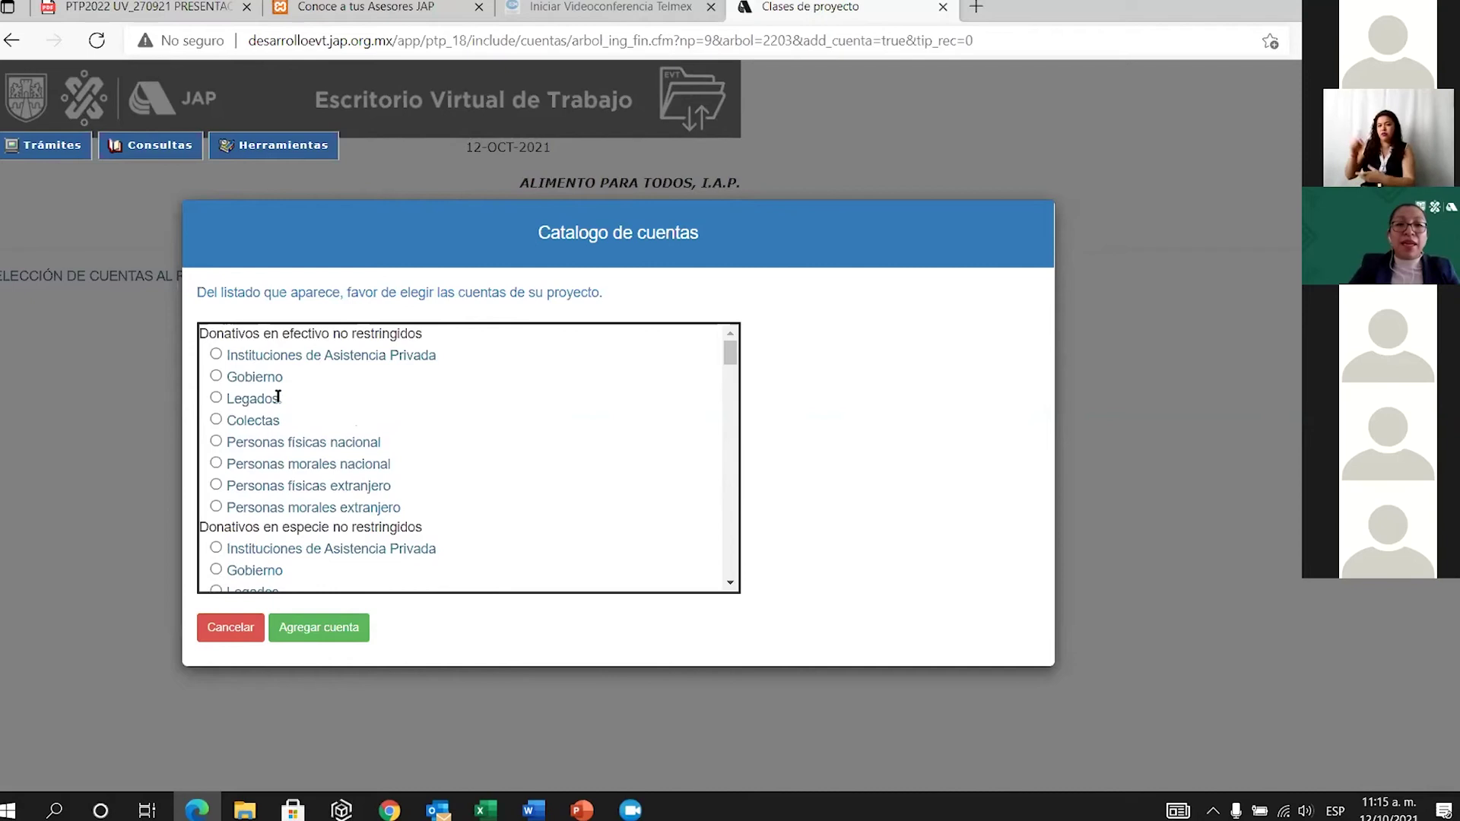
{"action": "scroll", "coordinate": [281, 422], "scroll_direction": "down", "scroll_amount": 1}
{"action": "scroll", "coordinate": [327, 436], "scroll_direction": "down", "scroll_amount": 1}
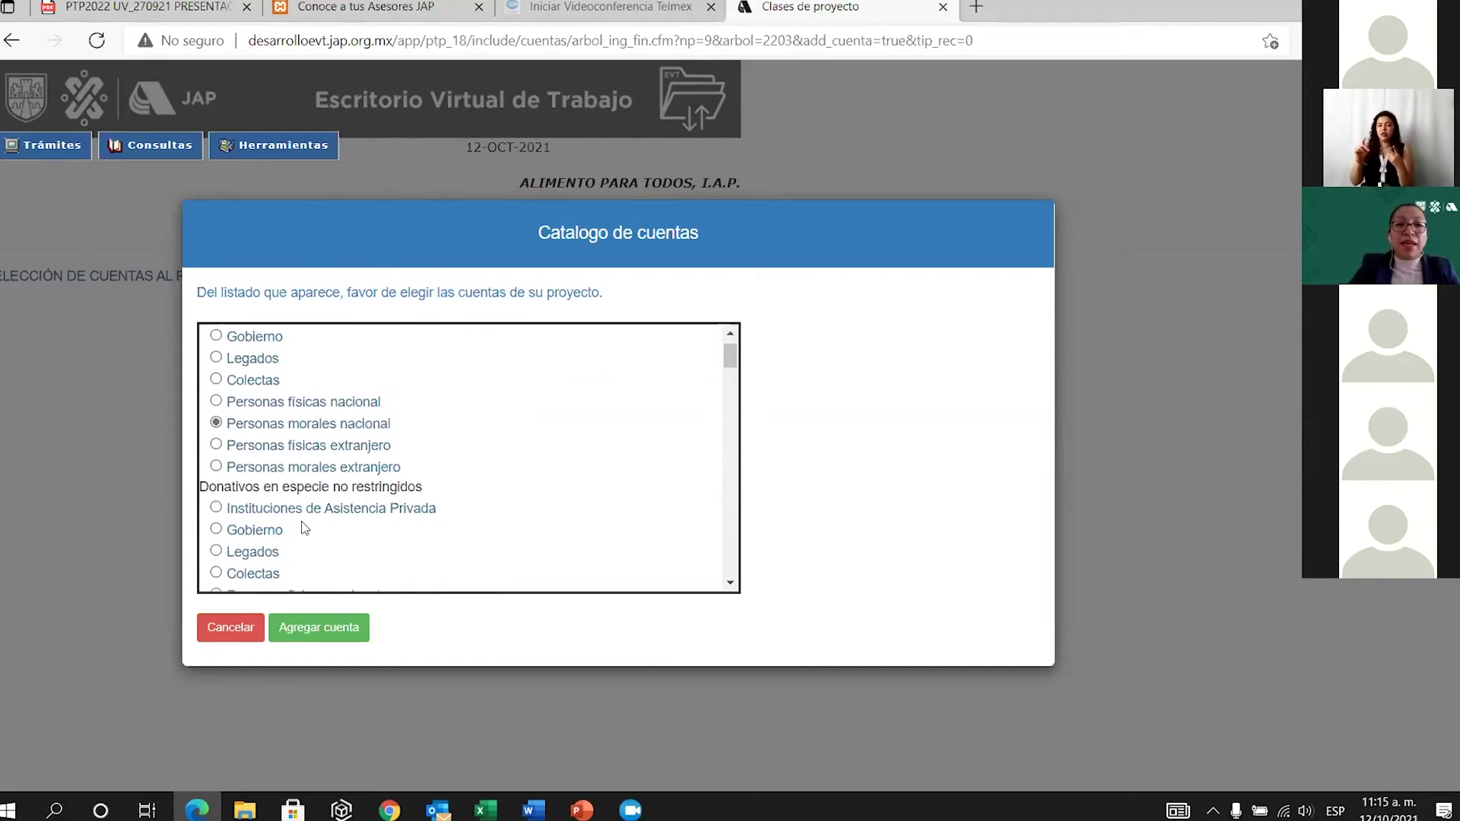
{"action": "left_click", "coordinate": [317, 628]}
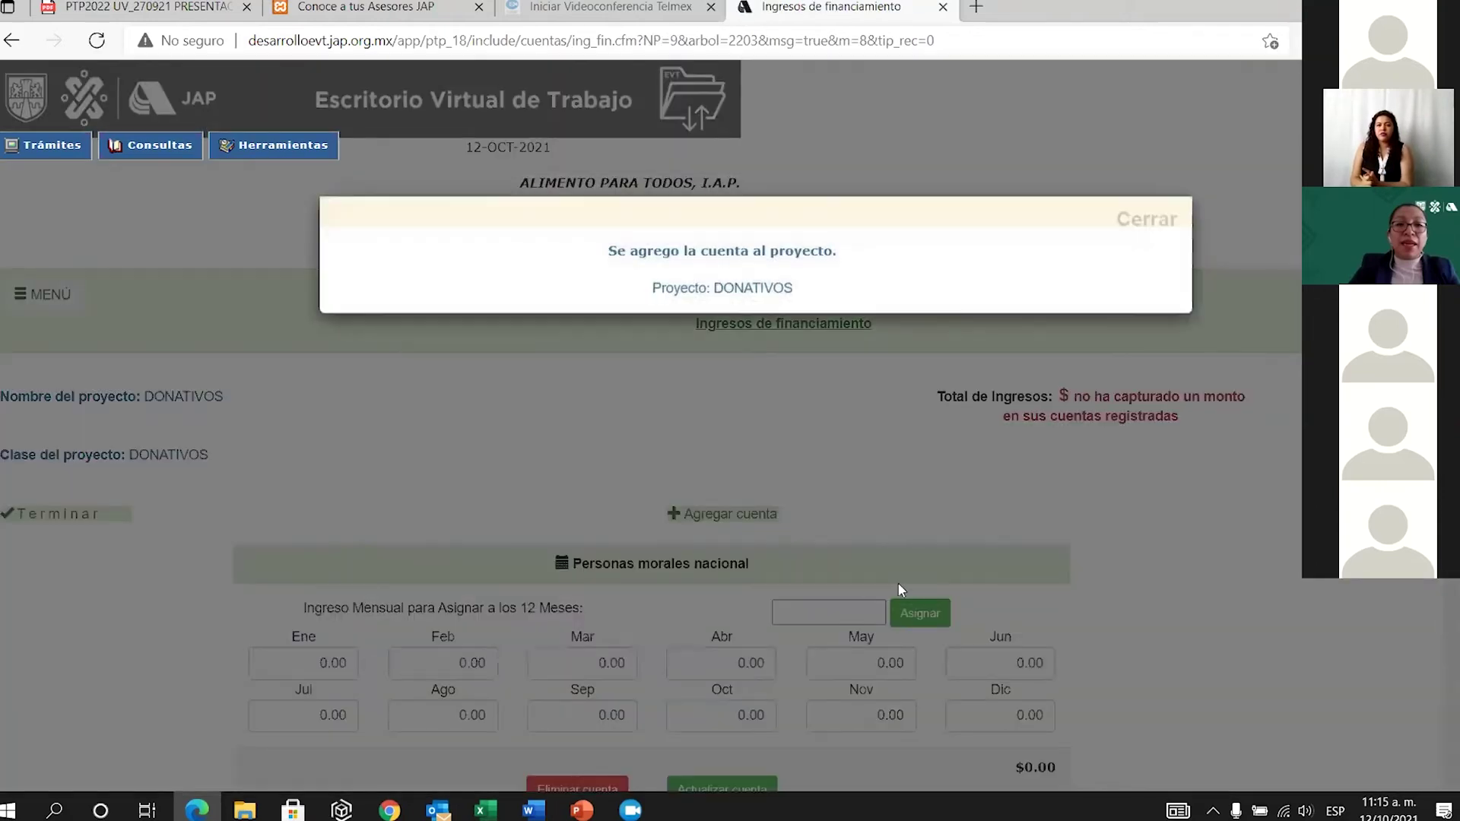
Assign 20000 to every month of Personas morales nacional and save it.
{"action": "left_click", "coordinate": [1135, 228]}
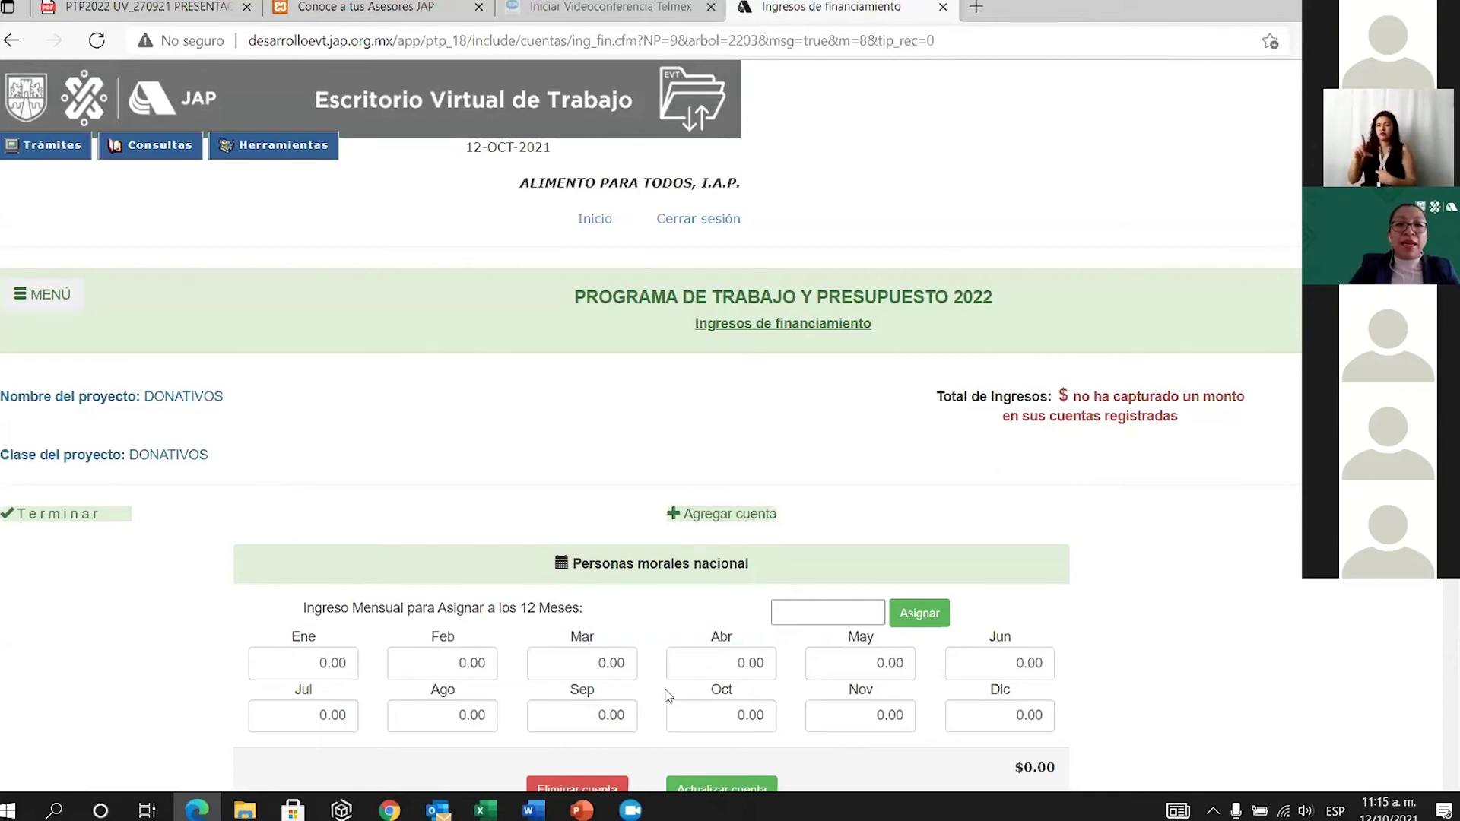
{"action": "scroll", "coordinate": [666, 695], "scroll_direction": "down", "scroll_amount": 2}
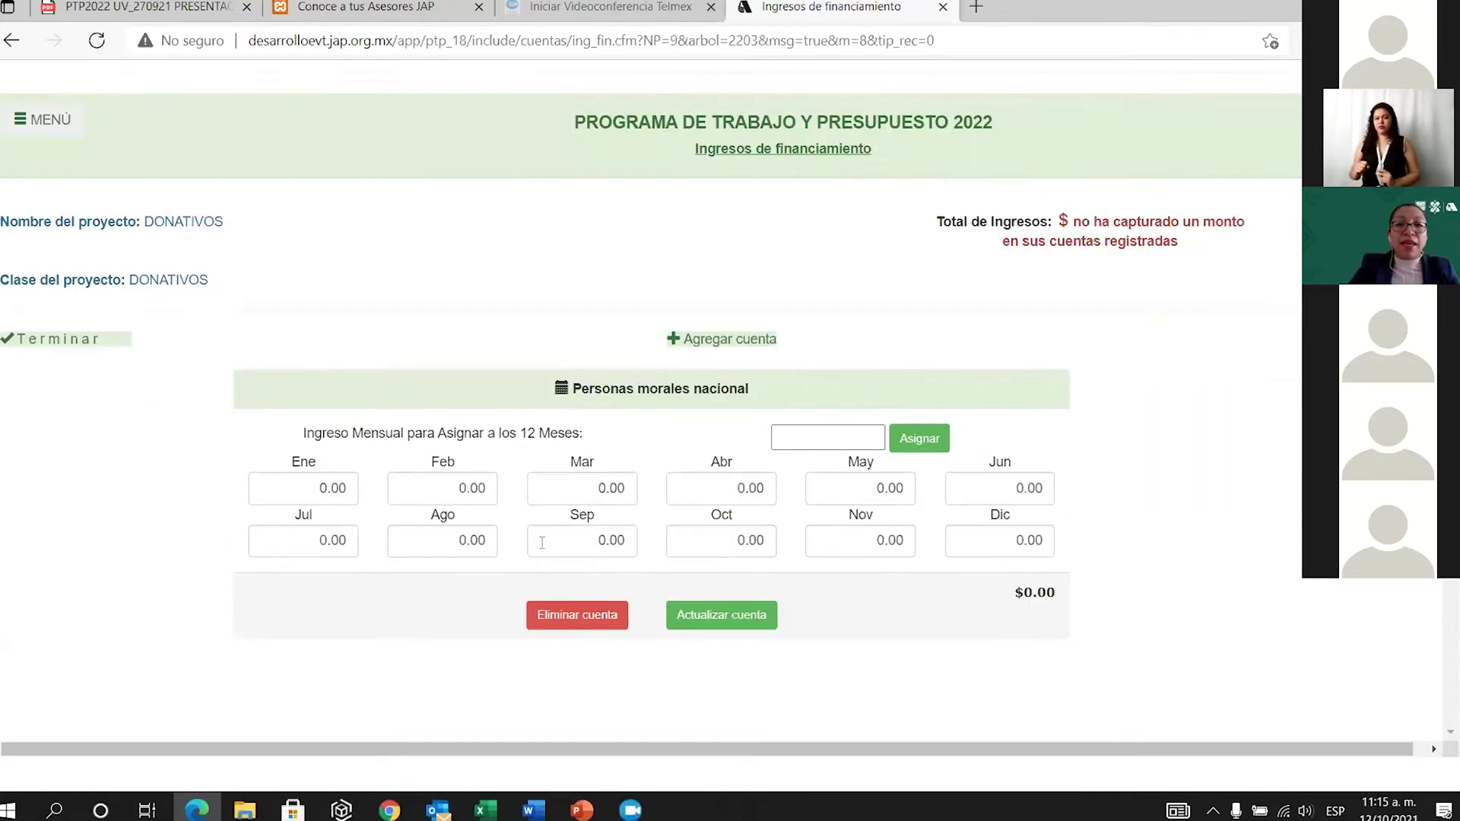
{"action": "left_click", "coordinate": [814, 439]}
{"action": "type", "text": "20000"}
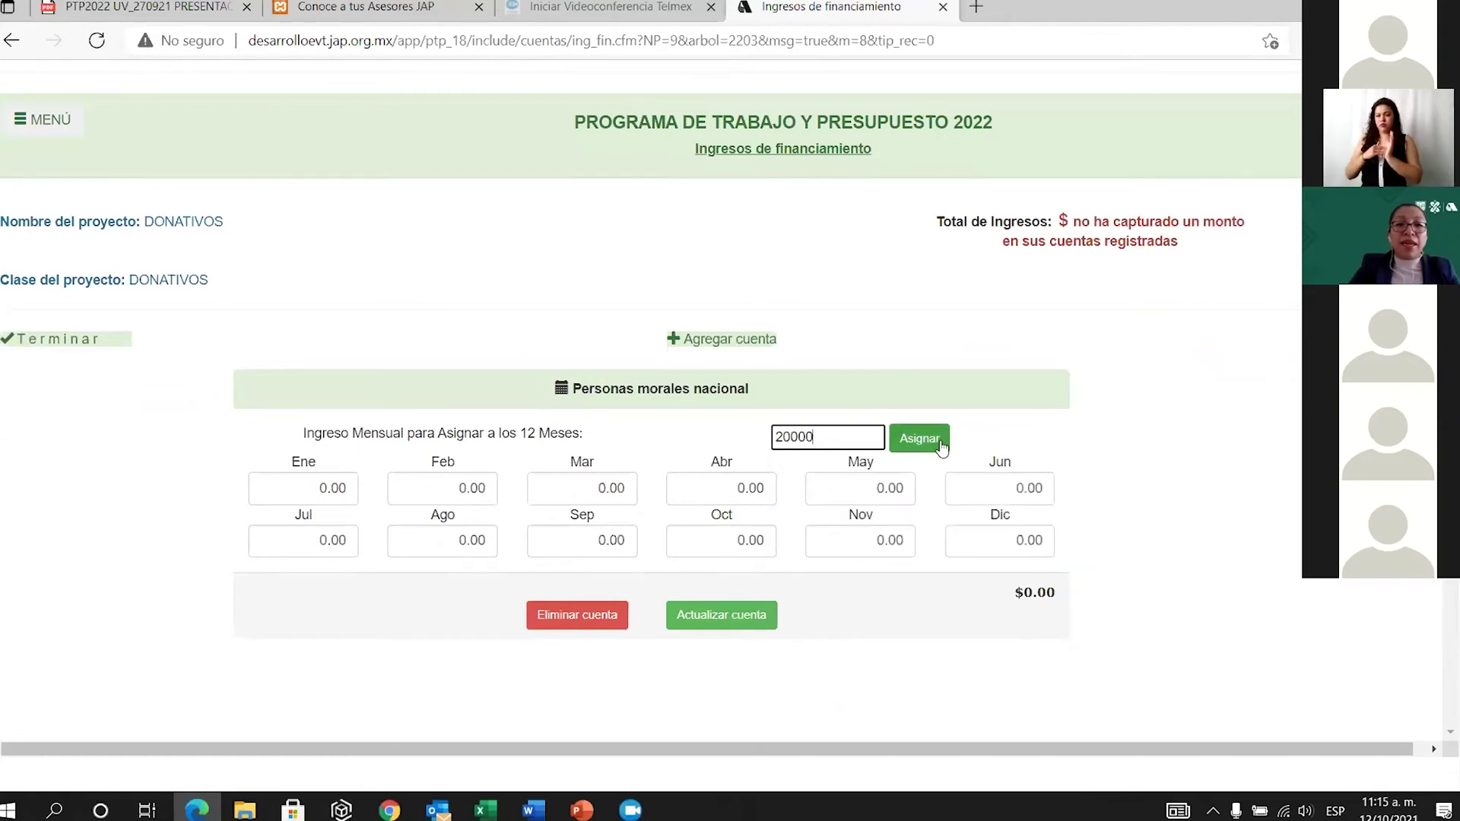
{"action": "left_click", "coordinate": [940, 445]}
{"action": "left_click", "coordinate": [736, 616]}
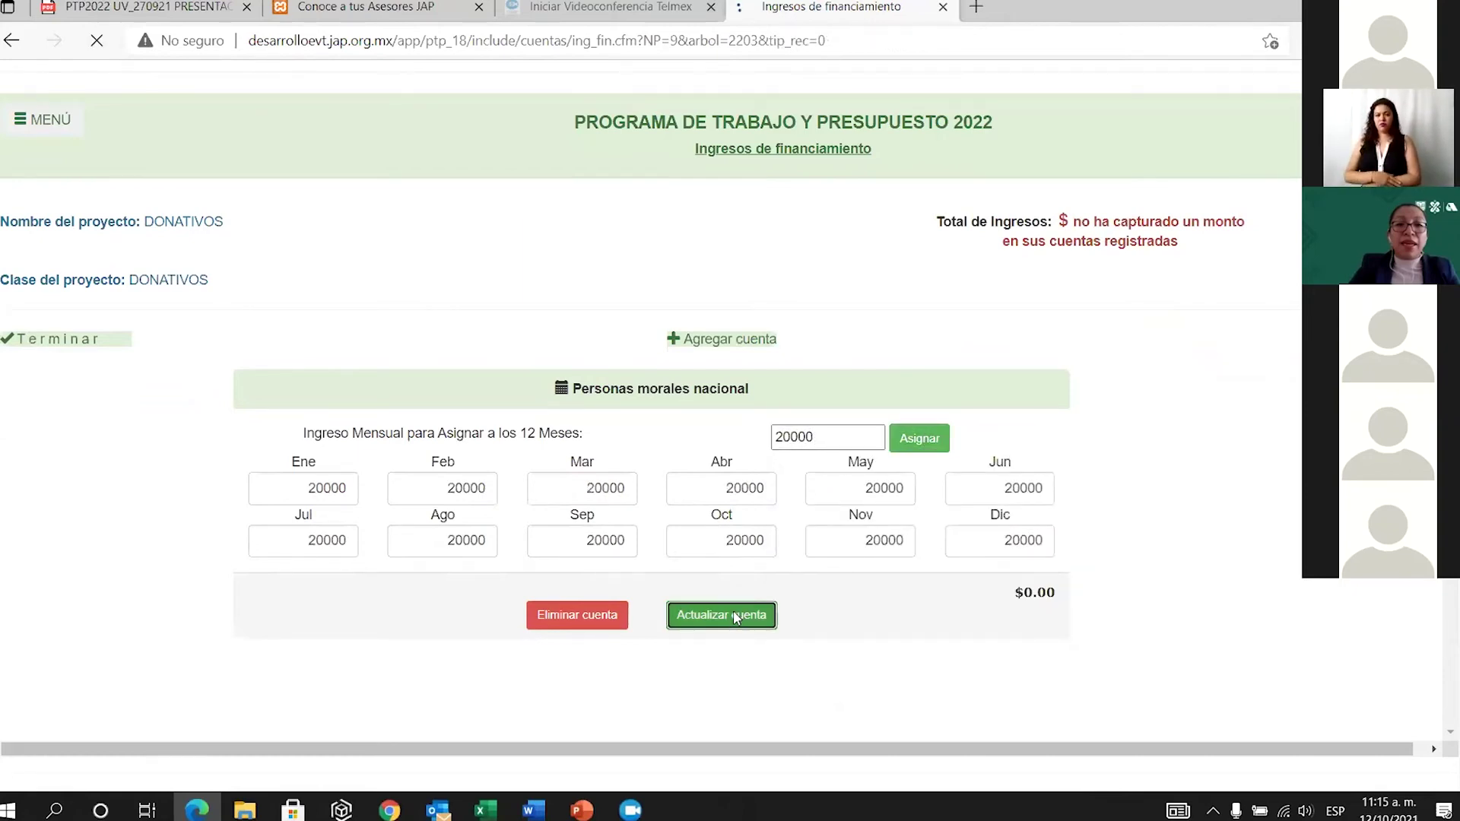
{"action": "scroll", "coordinate": [730, 616], "scroll_direction": "down", "scroll_amount": 2}
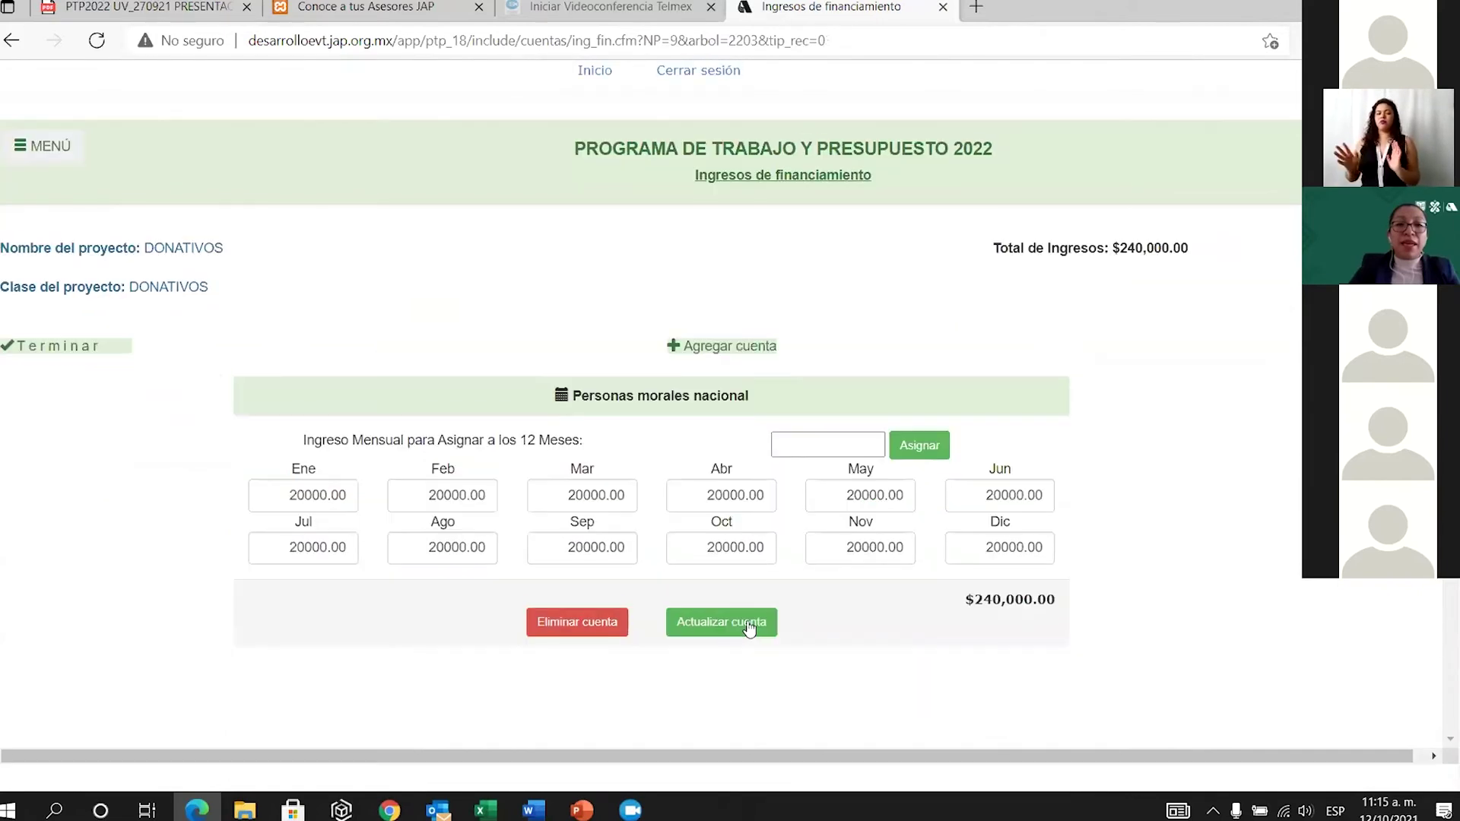
Add Instituciones de Asistencia Privada from temporarily restricted cash donations to DONATIVOS.
{"action": "left_click", "coordinate": [753, 343]}
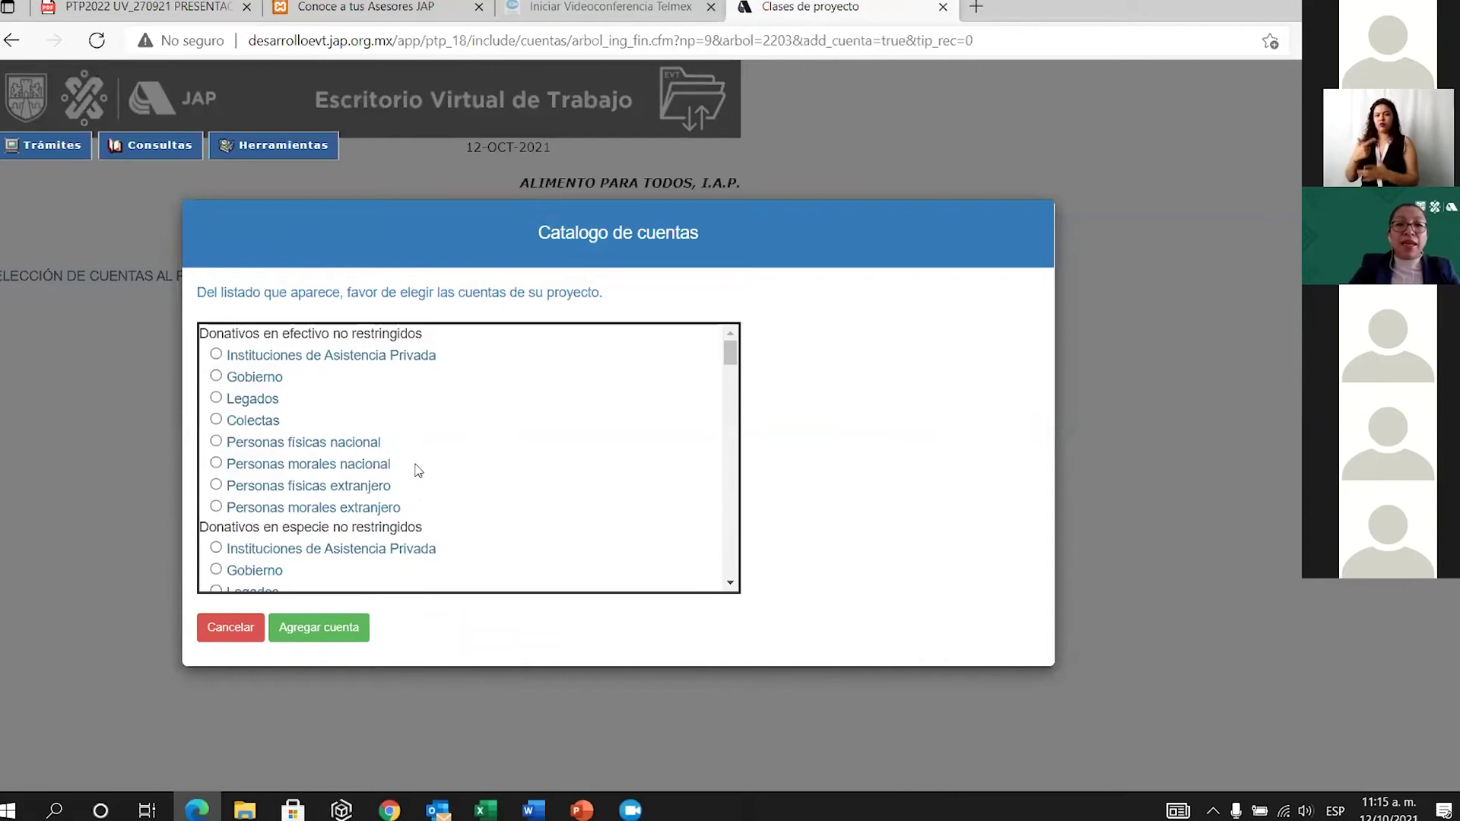
{"action": "scroll", "coordinate": [445, 441], "scroll_direction": "down", "scroll_amount": 5}
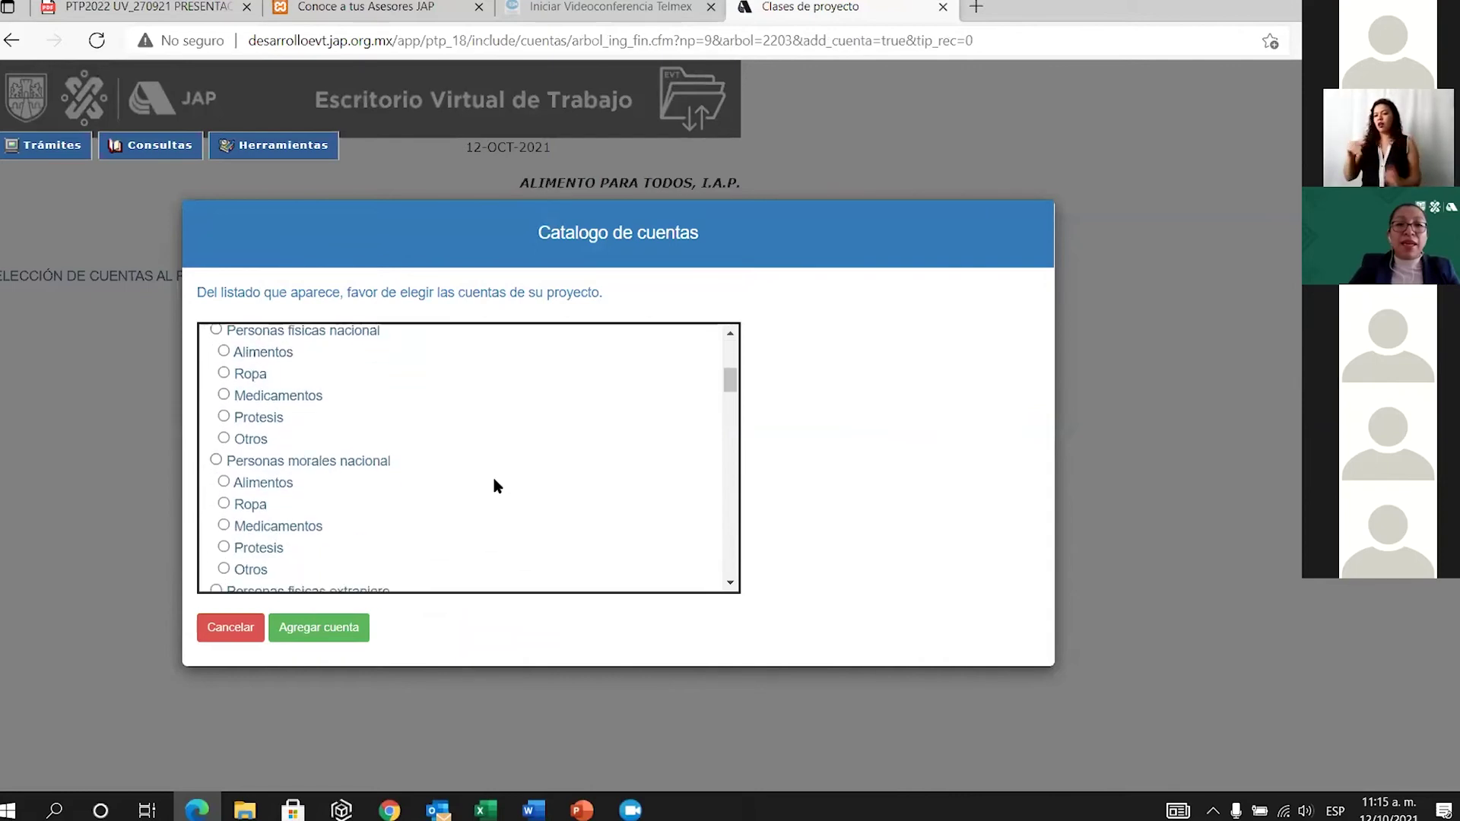
{"action": "scroll", "coordinate": [469, 476], "scroll_direction": "down", "scroll_amount": 3}
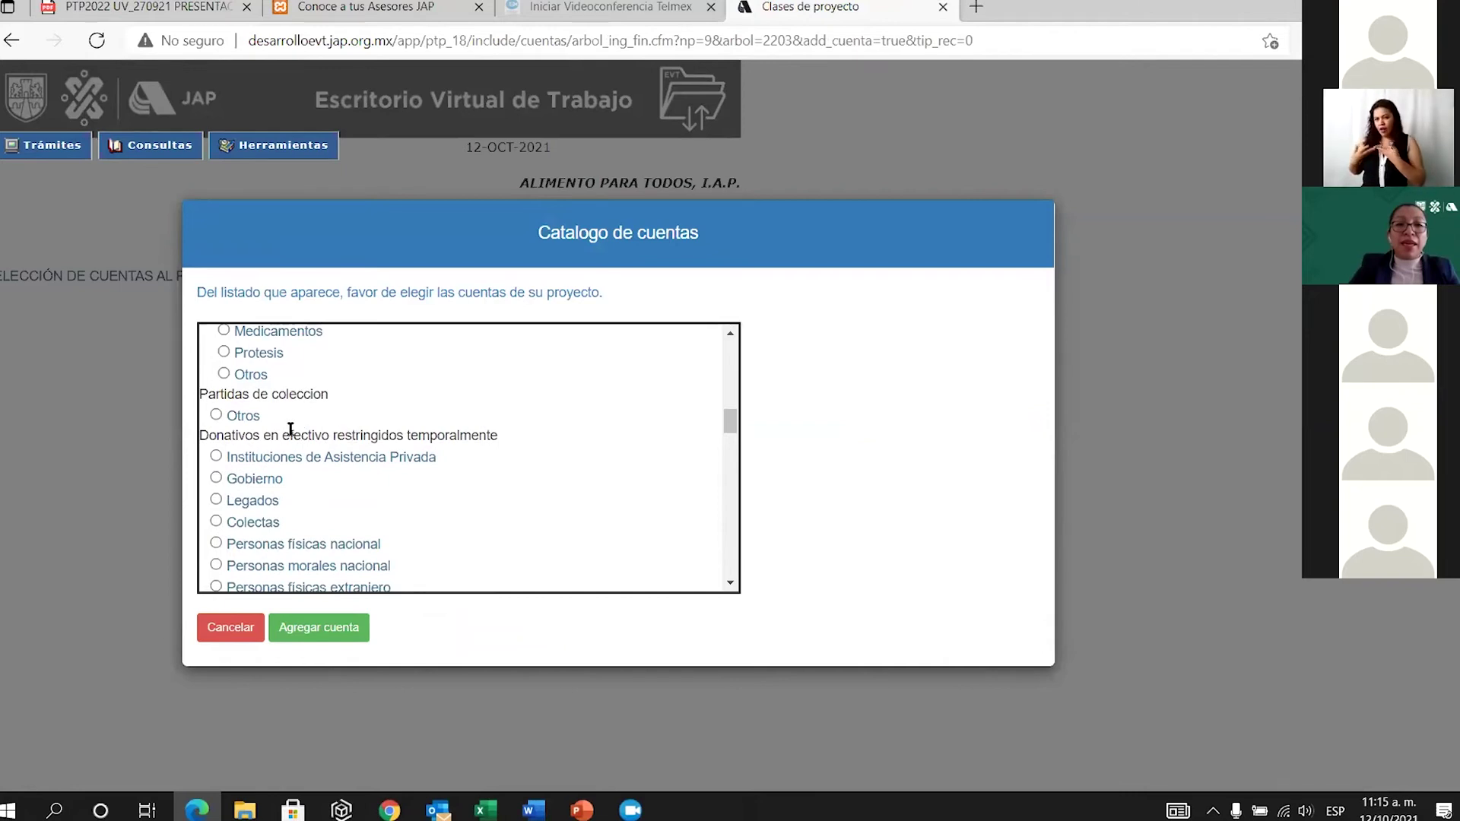
{"action": "left_click_drag", "start_coordinate": [286, 435], "coordinate": [342, 437]}
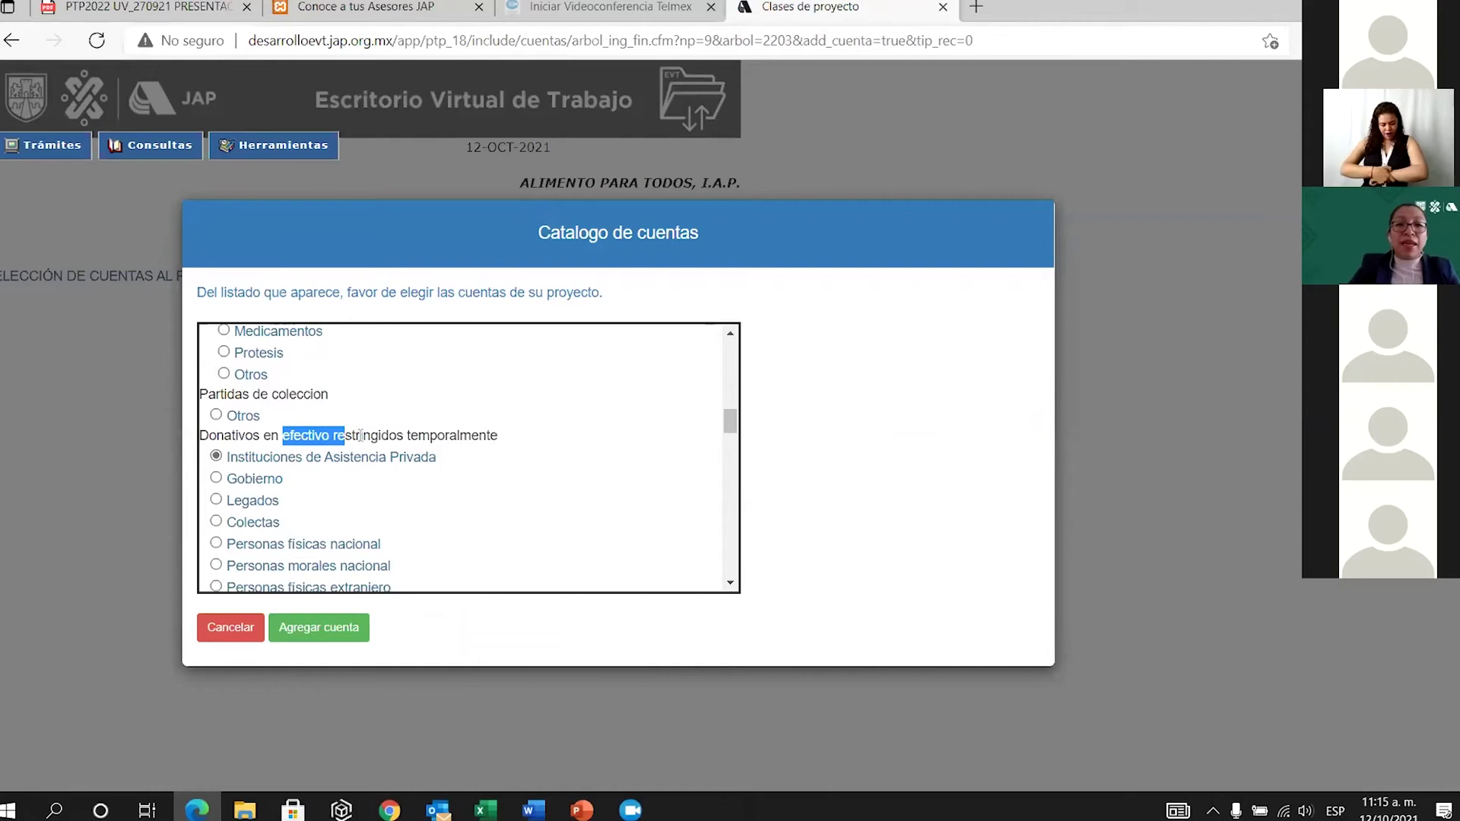
{"action": "scroll", "coordinate": [360, 435], "scroll_direction": "down", "scroll_amount": 2}
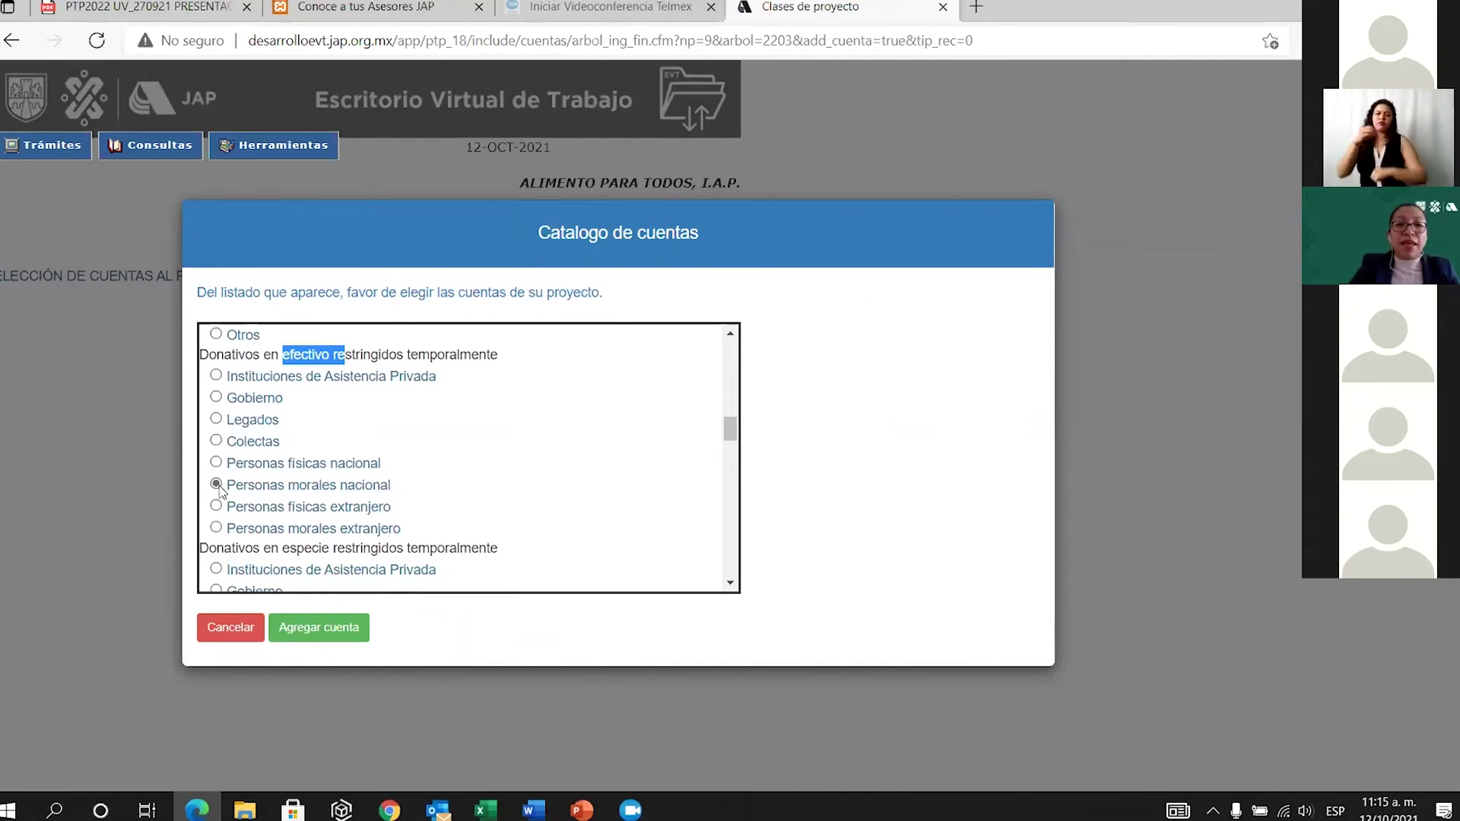
{"action": "left_click", "coordinate": [217, 377]}
{"action": "left_click", "coordinate": [334, 630]}
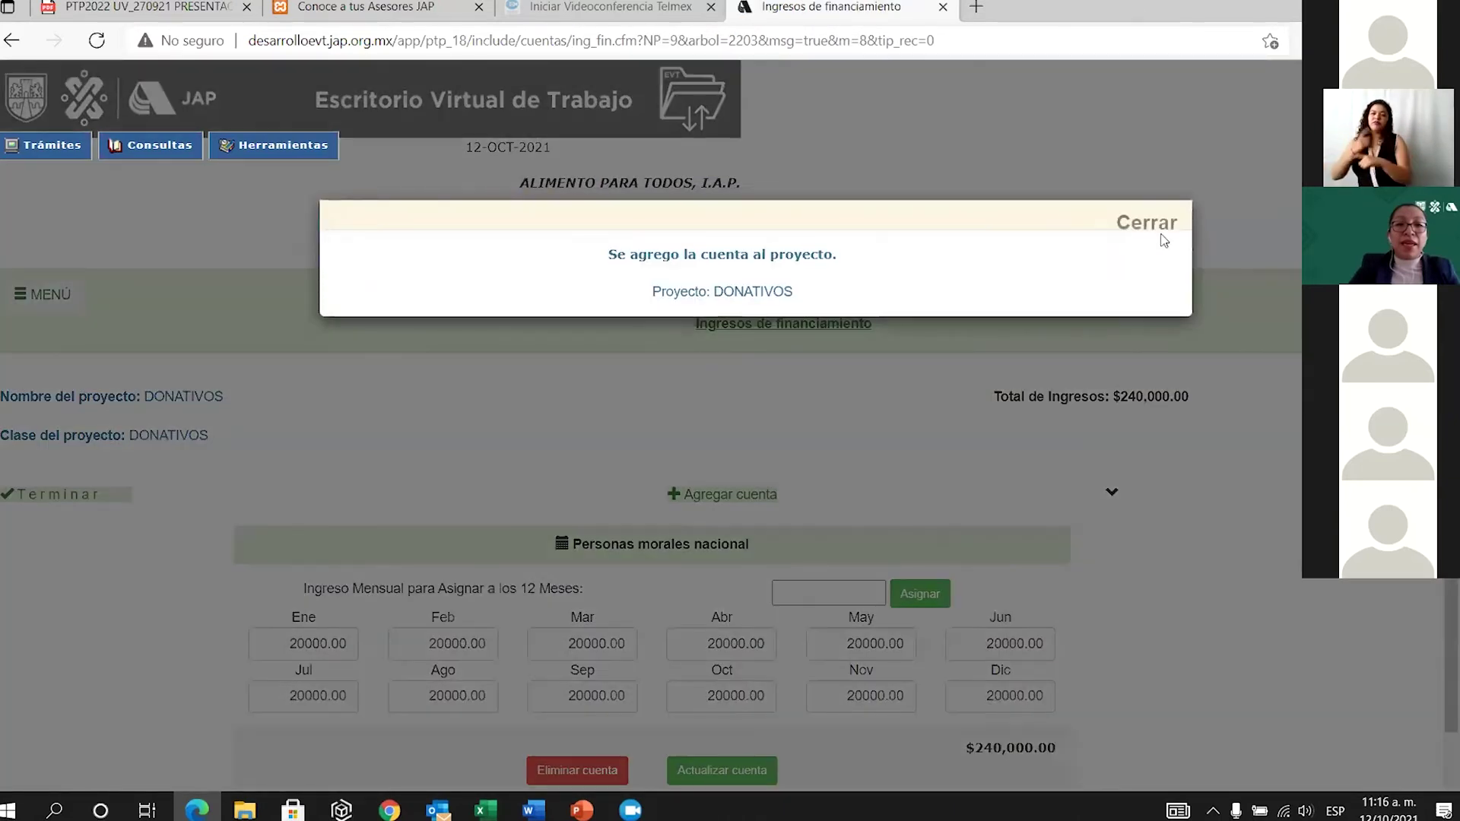
{"action": "left_click", "coordinate": [1155, 223]}
Replace the March amount of Instituciones de Asistencia Privada with 250000 and save.
{"action": "scroll", "coordinate": [813, 562], "scroll_direction": "down", "scroll_amount": 4}
{"action": "scroll", "coordinate": [746, 671], "scroll_direction": "down", "scroll_amount": 5}
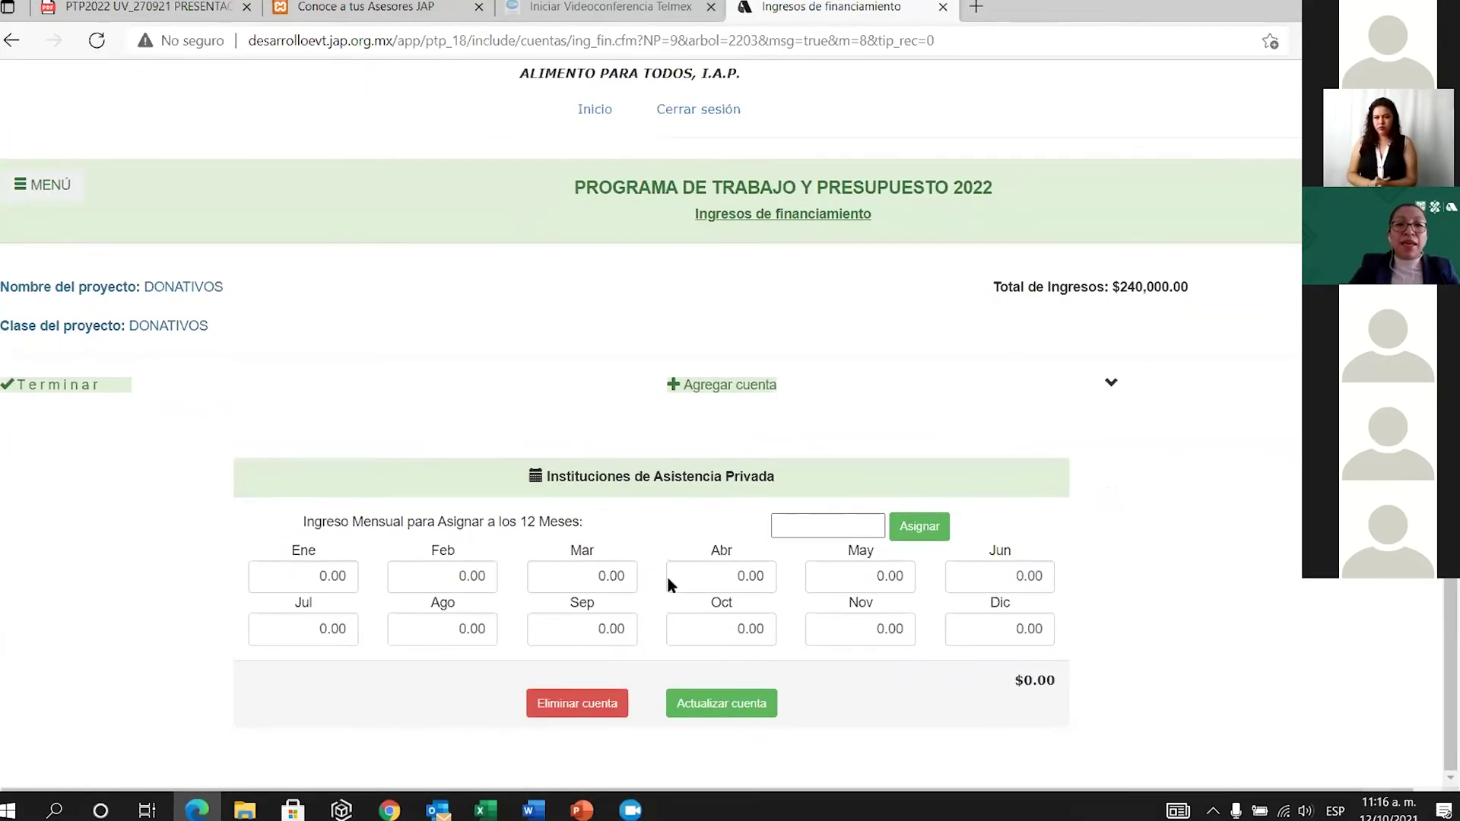
{"action": "left_click", "coordinate": [622, 571]}
{"action": "key", "text": "BackSpace"}
{"action": "key", "text": "BackSpace"}
{"action": "key", "text": "BackSpace"}
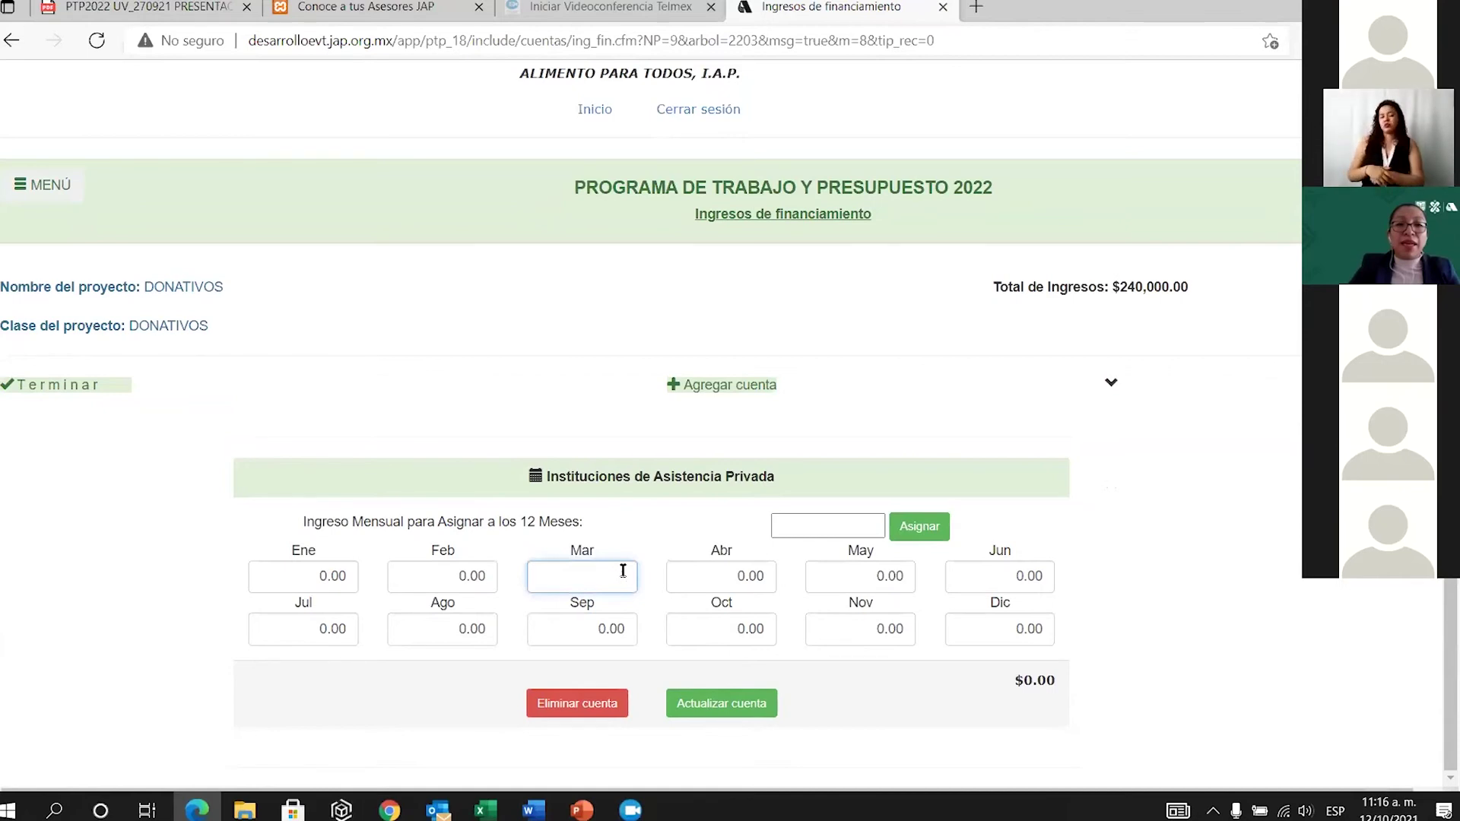
{"action": "type", "text": "250000"}
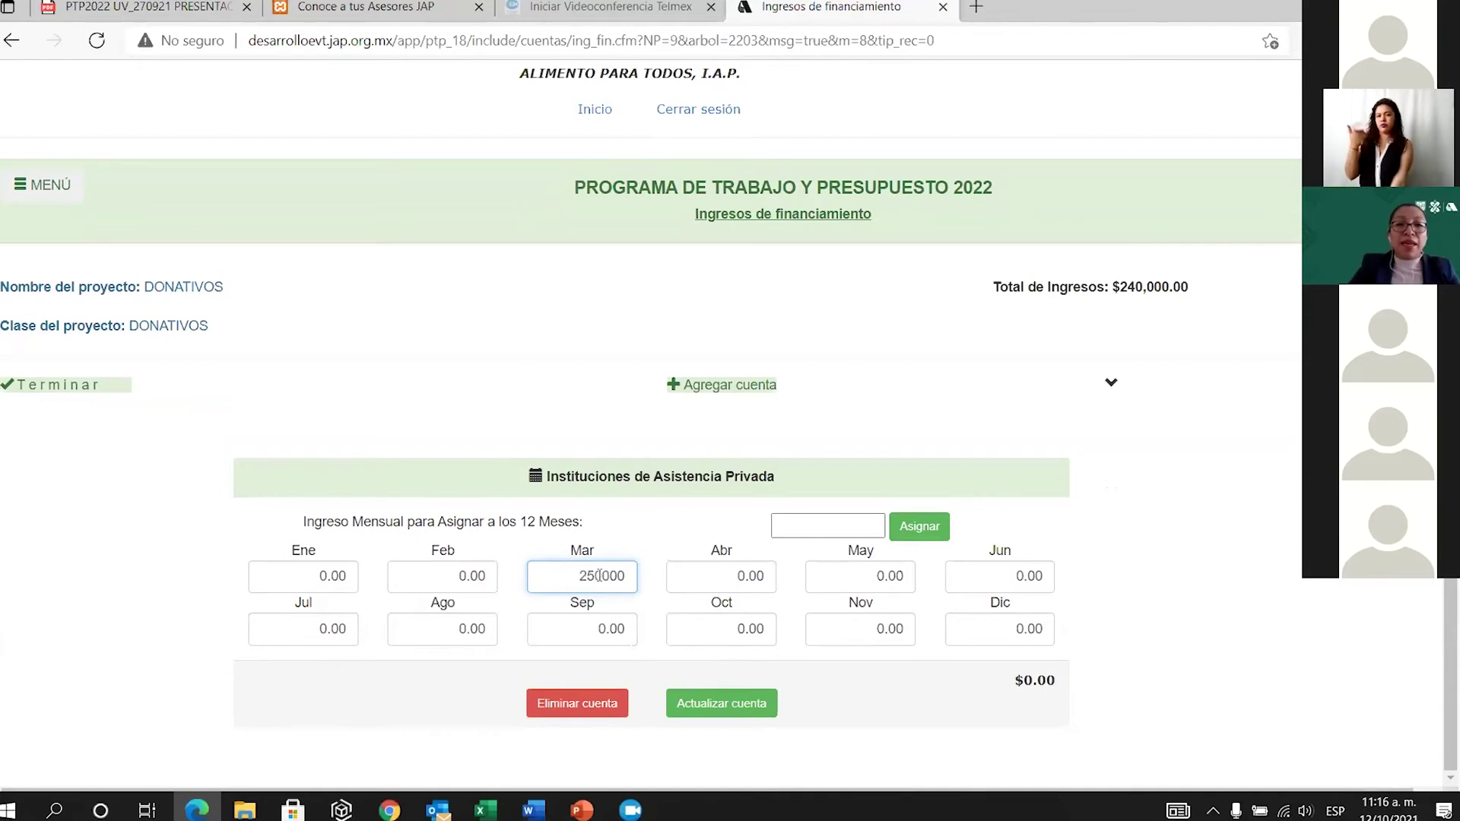
{"action": "left_click", "coordinate": [745, 707]}
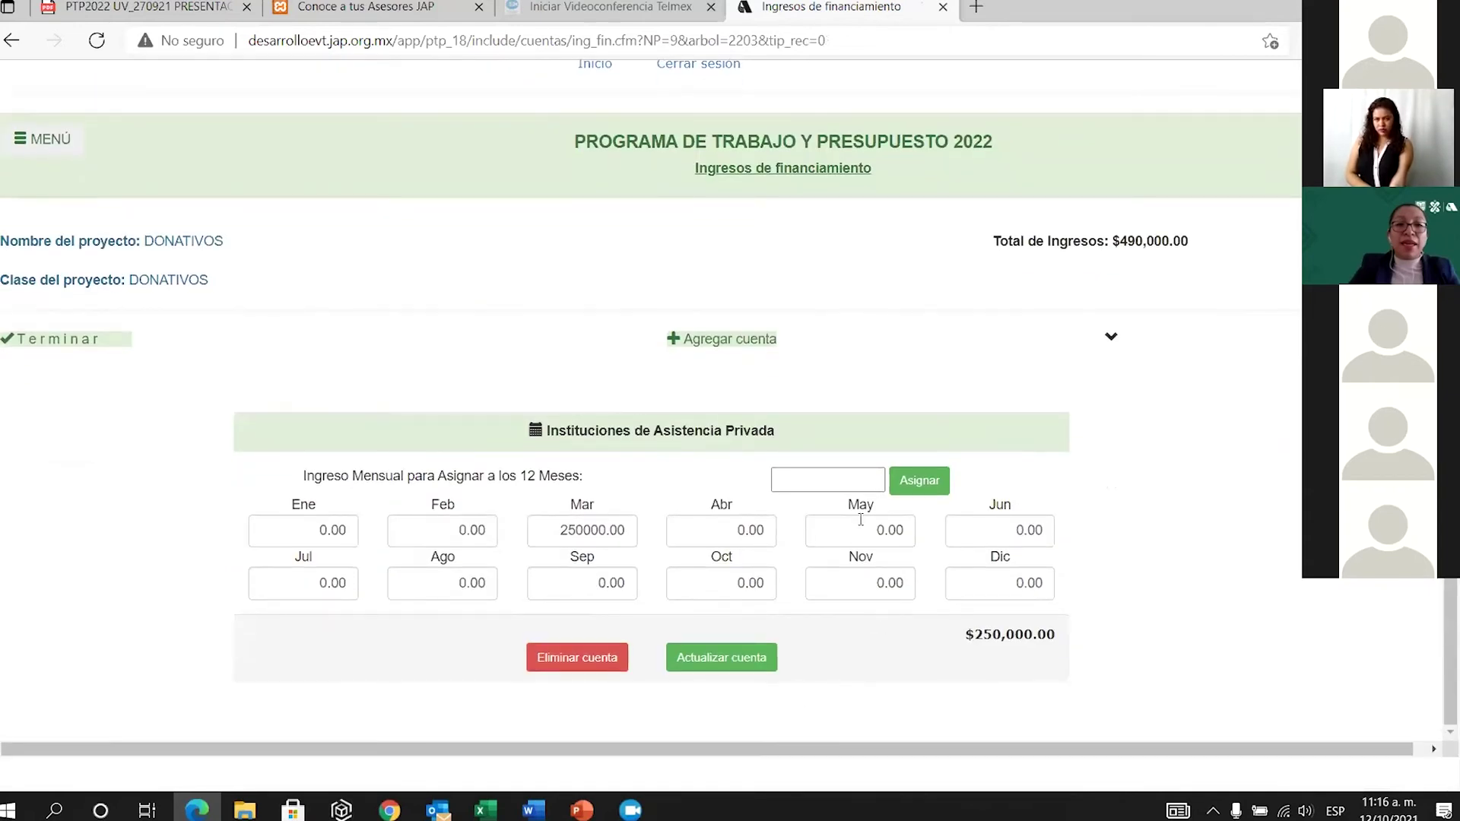
{"action": "scroll", "coordinate": [753, 457], "scroll_direction": "up", "scroll_amount": 2}
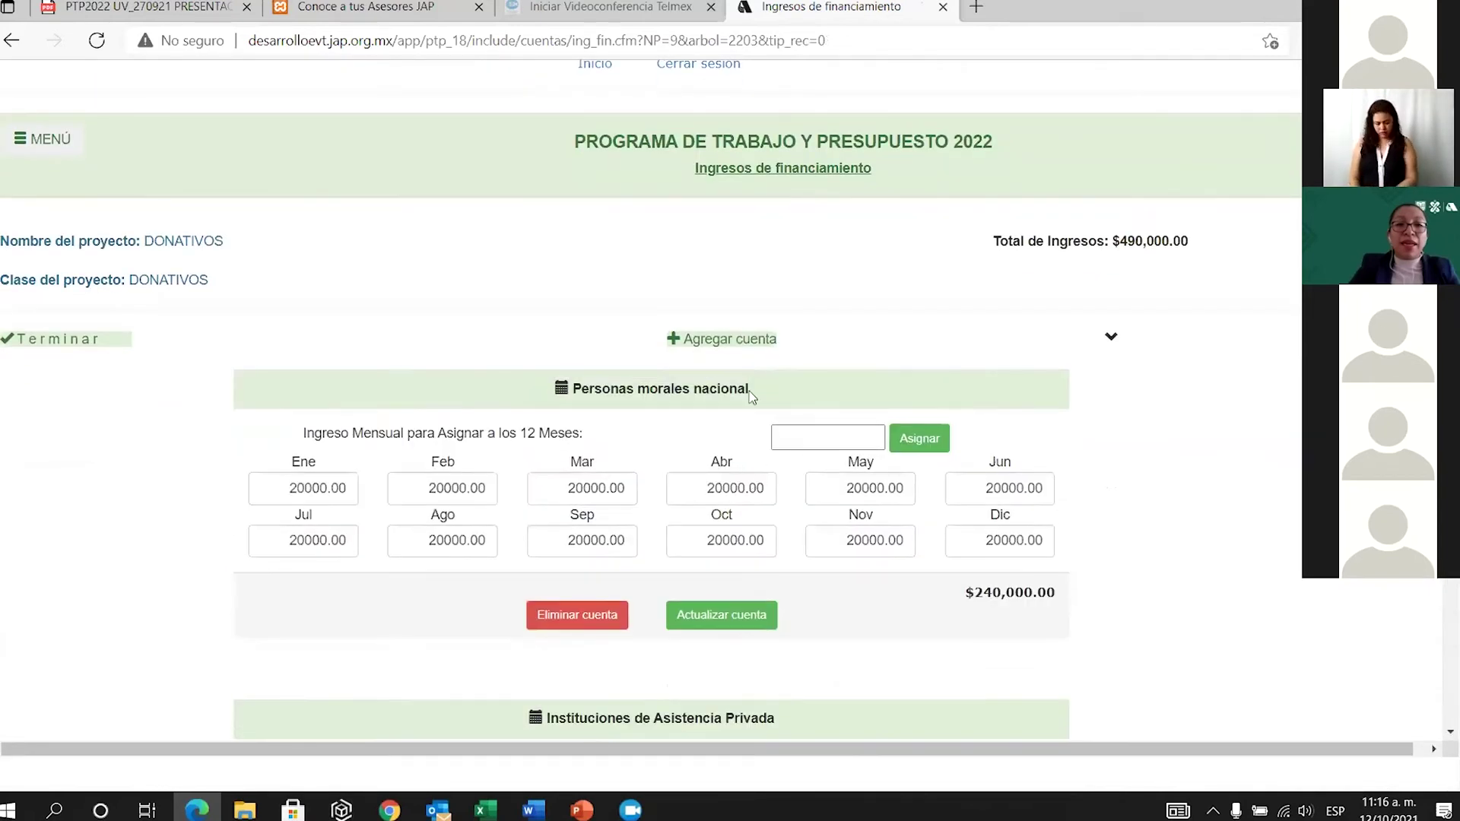
Select Alimentos under Personas morales nacional in the catalogue and add it to DONATIVOS.
{"action": "left_click", "coordinate": [737, 347]}
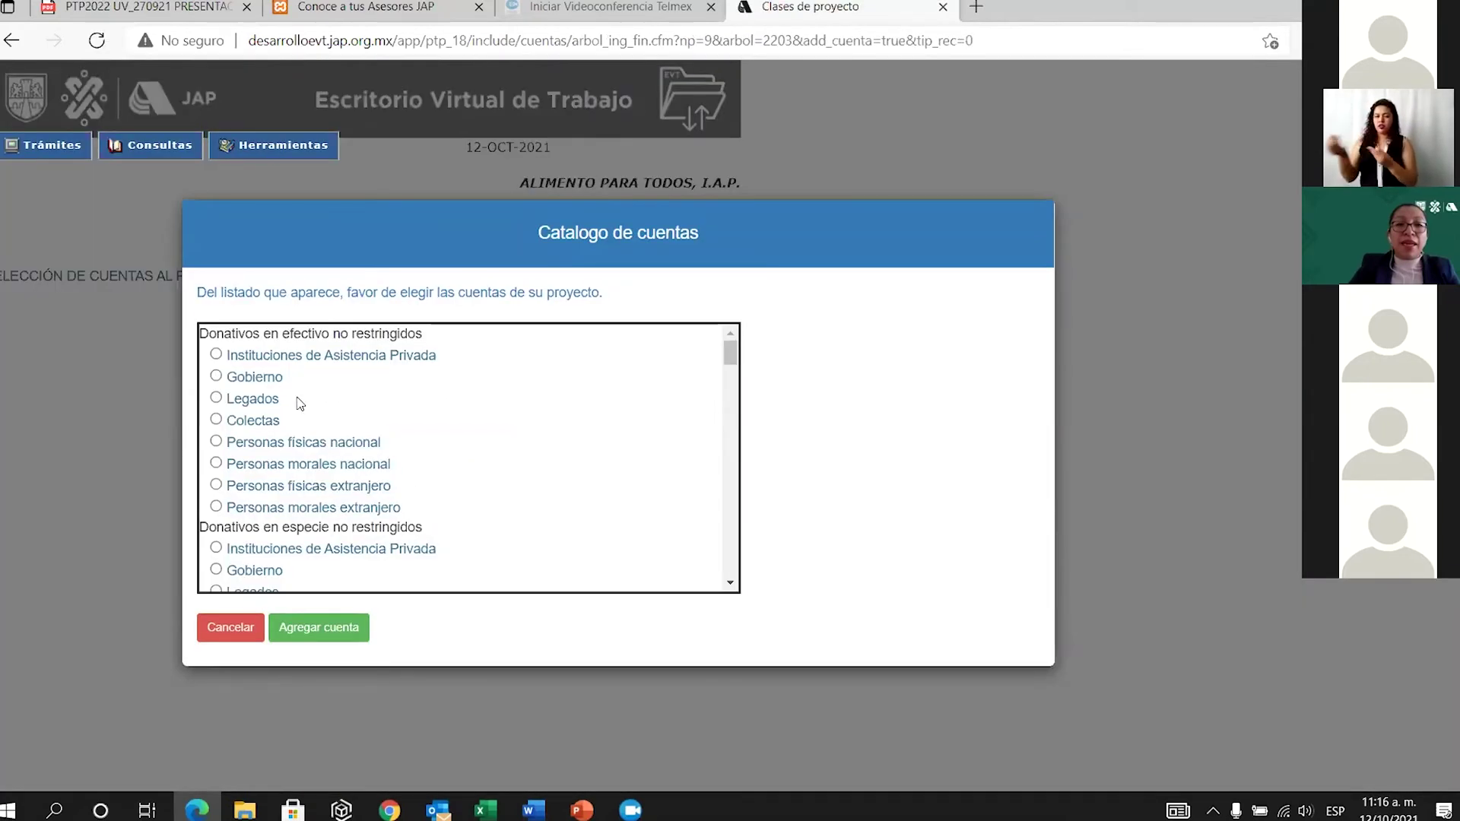
{"action": "scroll", "coordinate": [363, 432], "scroll_direction": "down", "scroll_amount": 1}
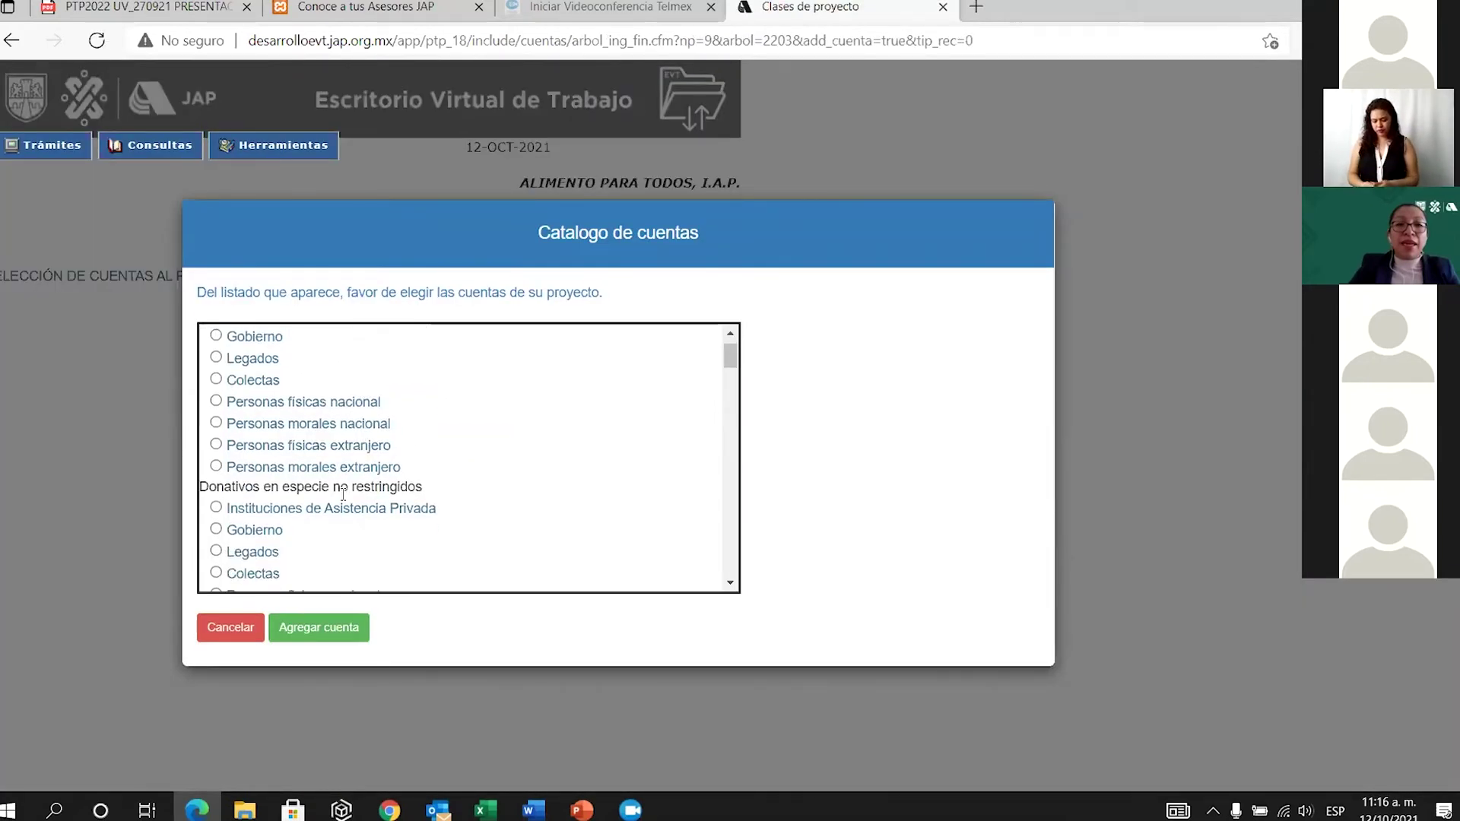
{"action": "scroll", "coordinate": [346, 492], "scroll_direction": "down", "scroll_amount": 4}
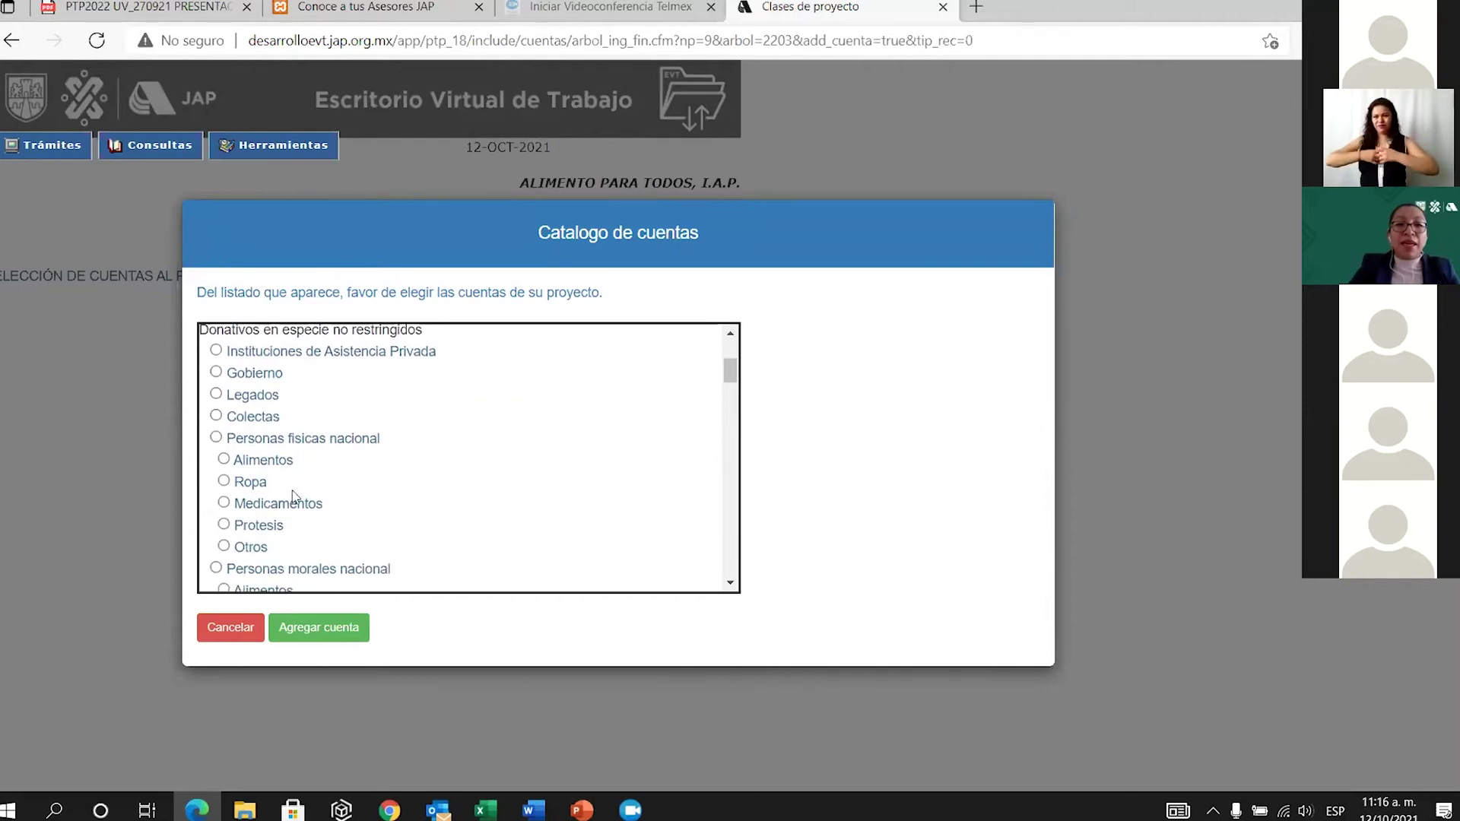
{"action": "scroll", "coordinate": [293, 496], "scroll_direction": "down", "scroll_amount": 1}
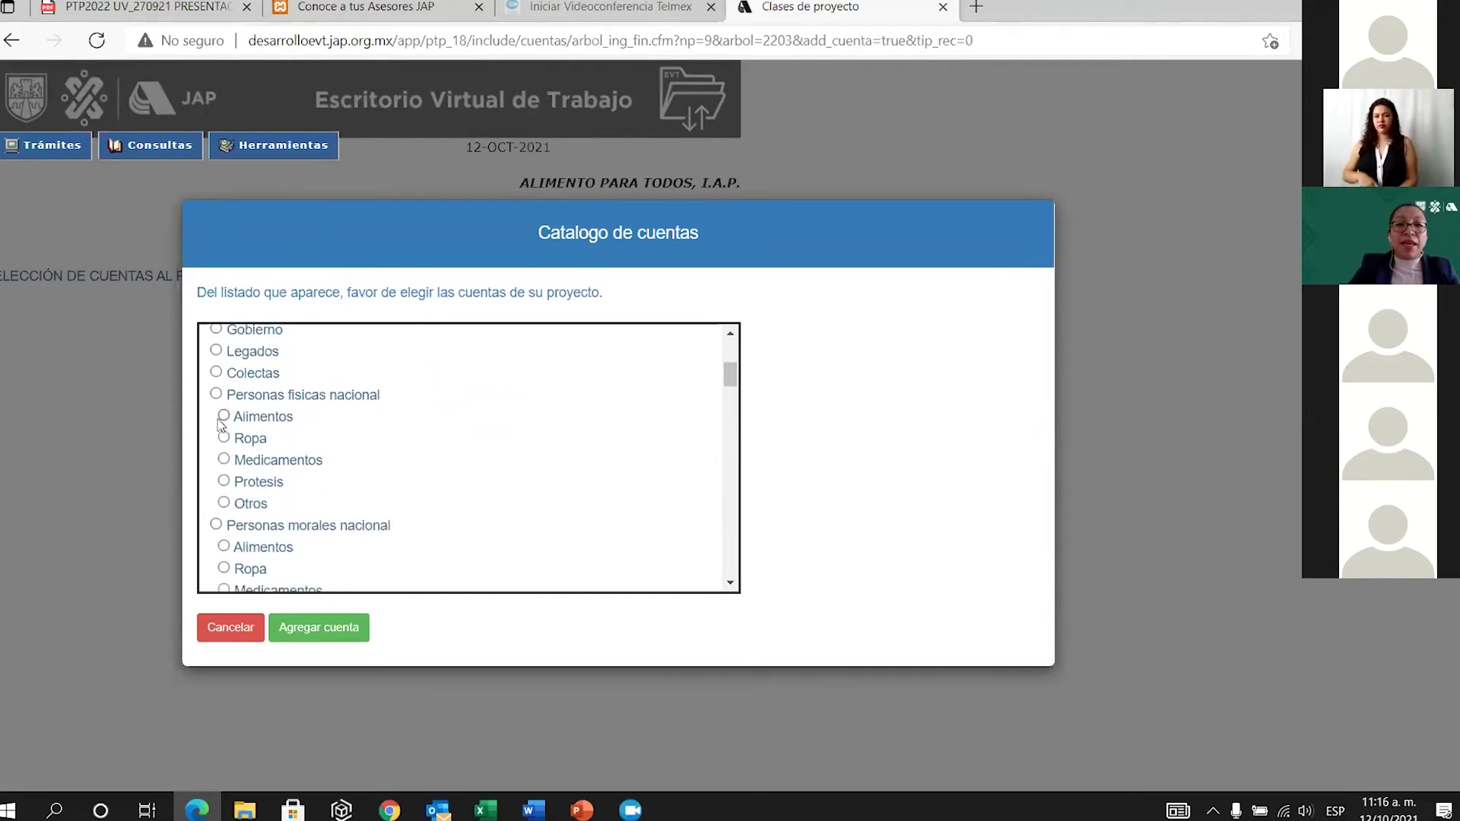
{"action": "scroll", "coordinate": [238, 419], "scroll_direction": "down", "scroll_amount": 1}
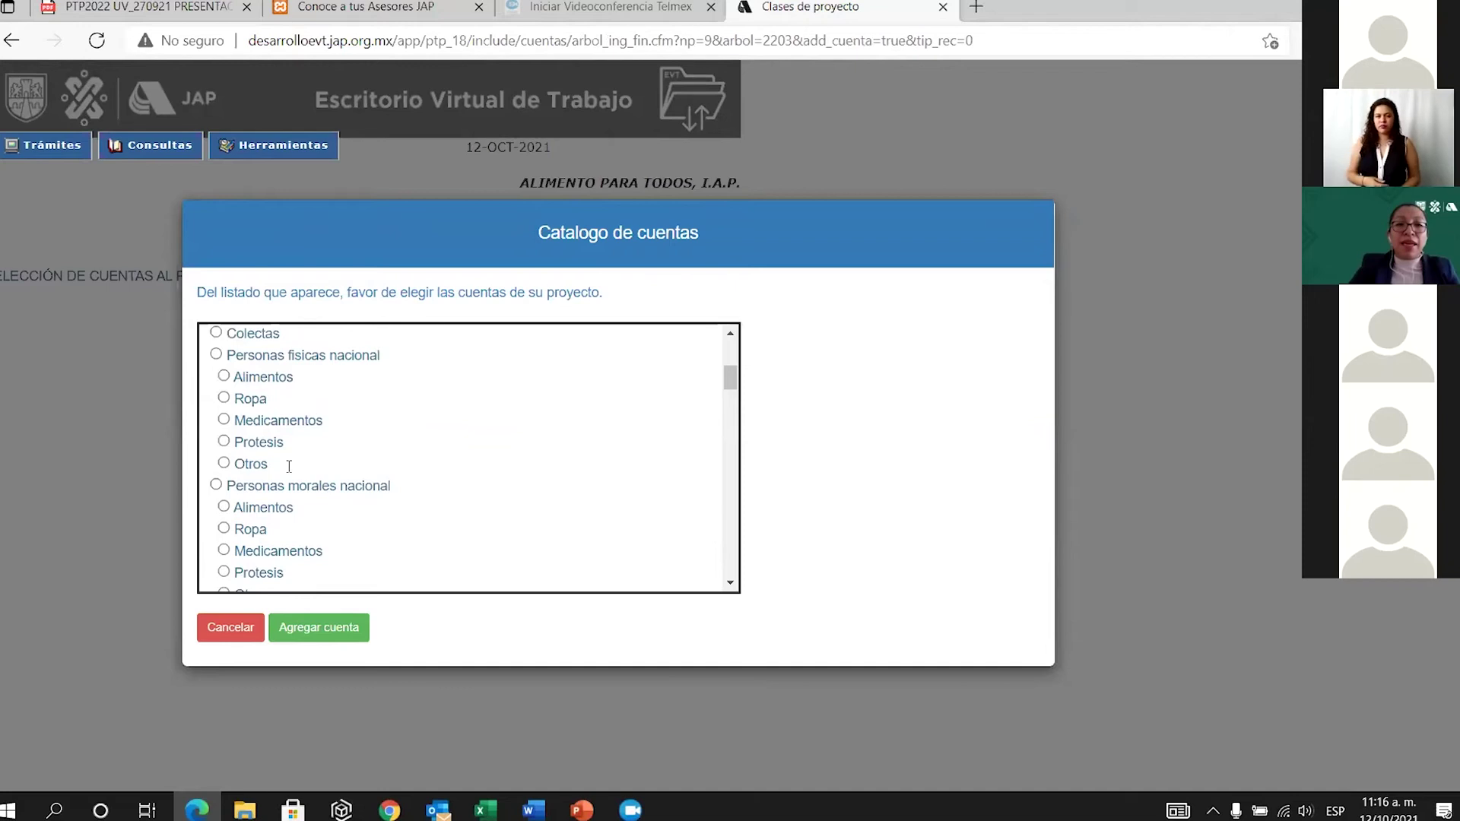
{"action": "left_click", "coordinate": [224, 510]}
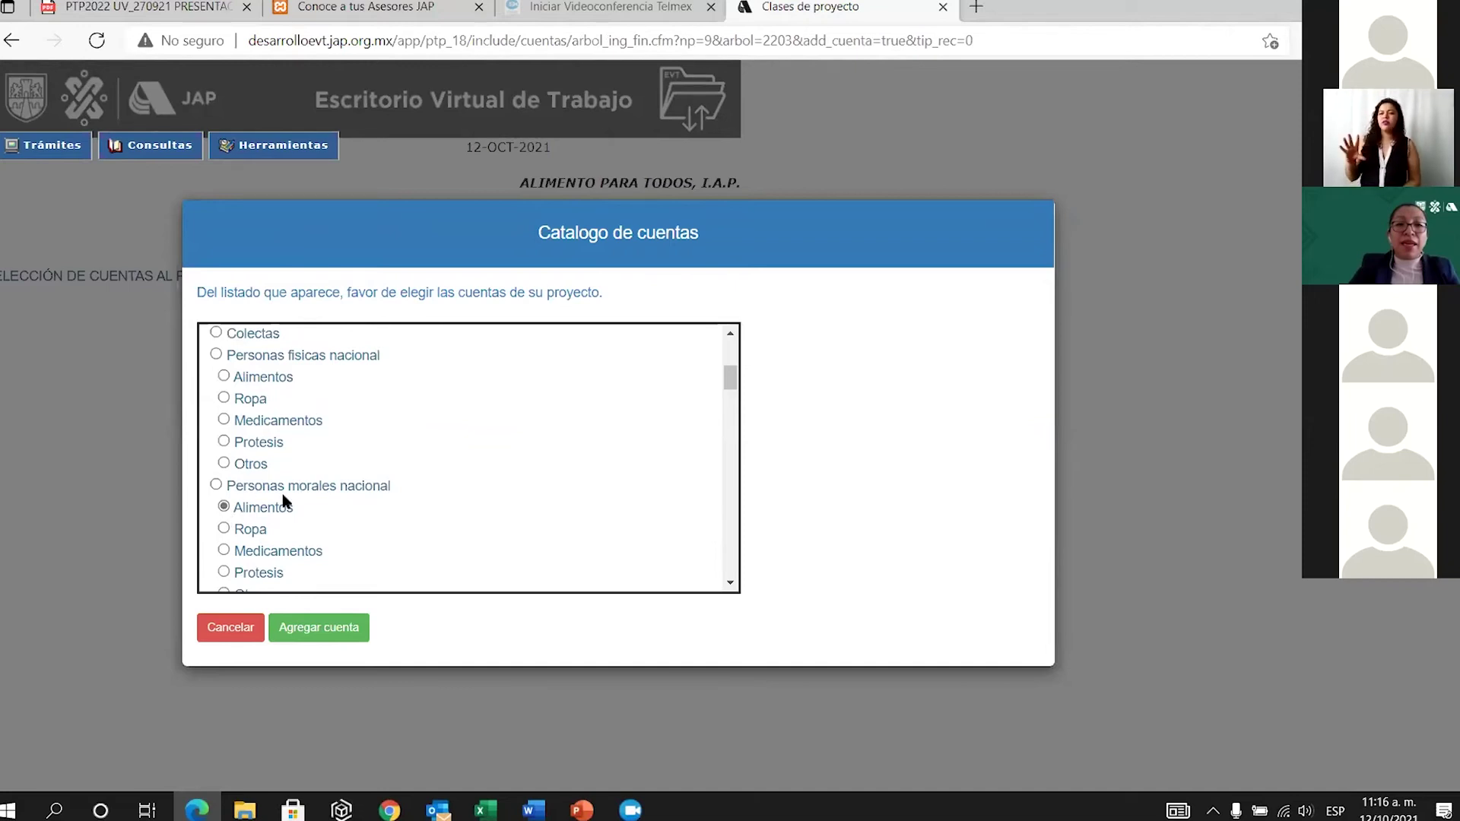
{"action": "scroll", "coordinate": [394, 493], "scroll_direction": "down", "scroll_amount": 1}
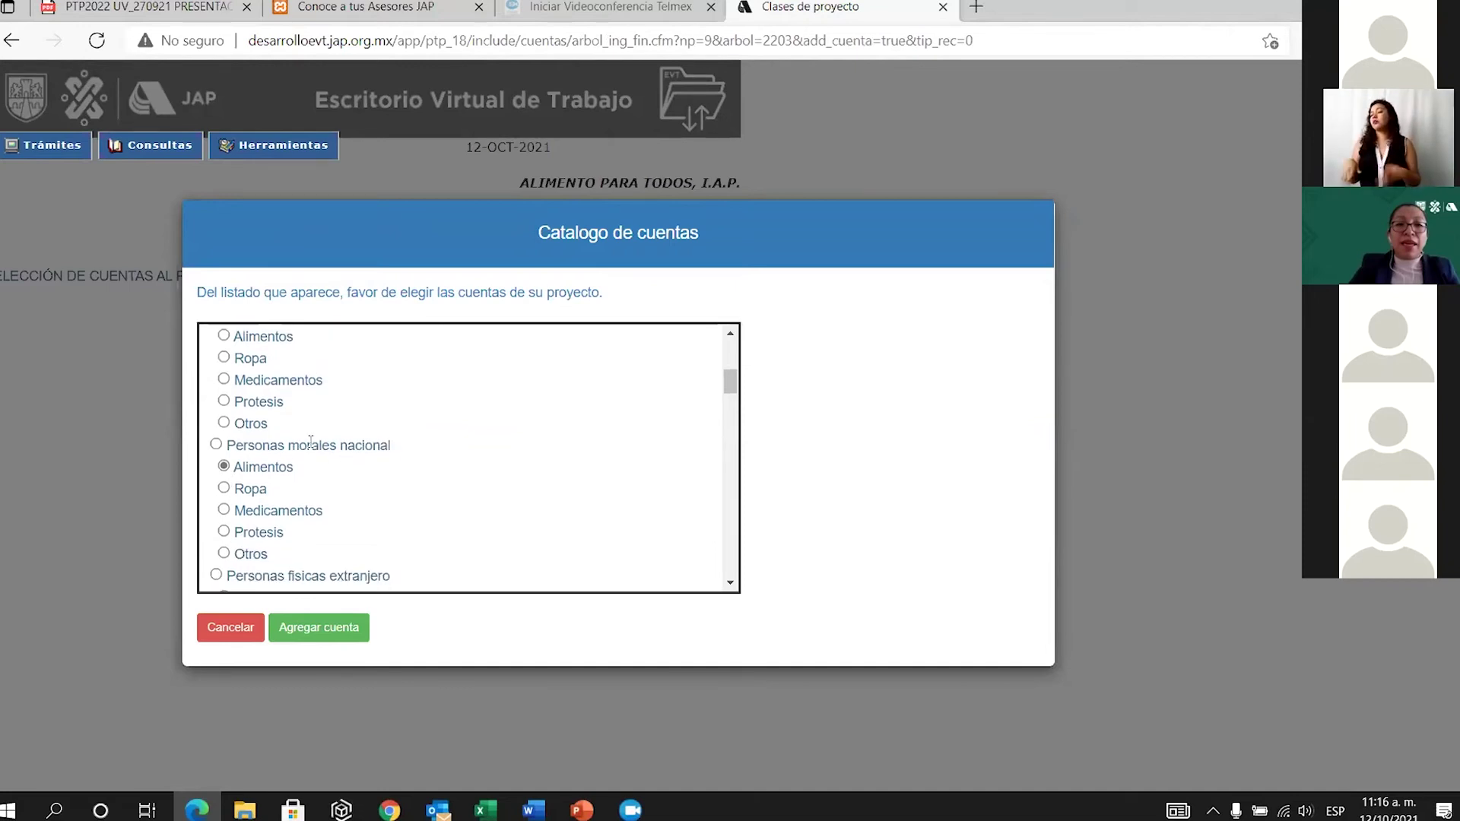
{"action": "left_click_drag", "start_coordinate": [302, 445], "coordinate": [326, 448]}
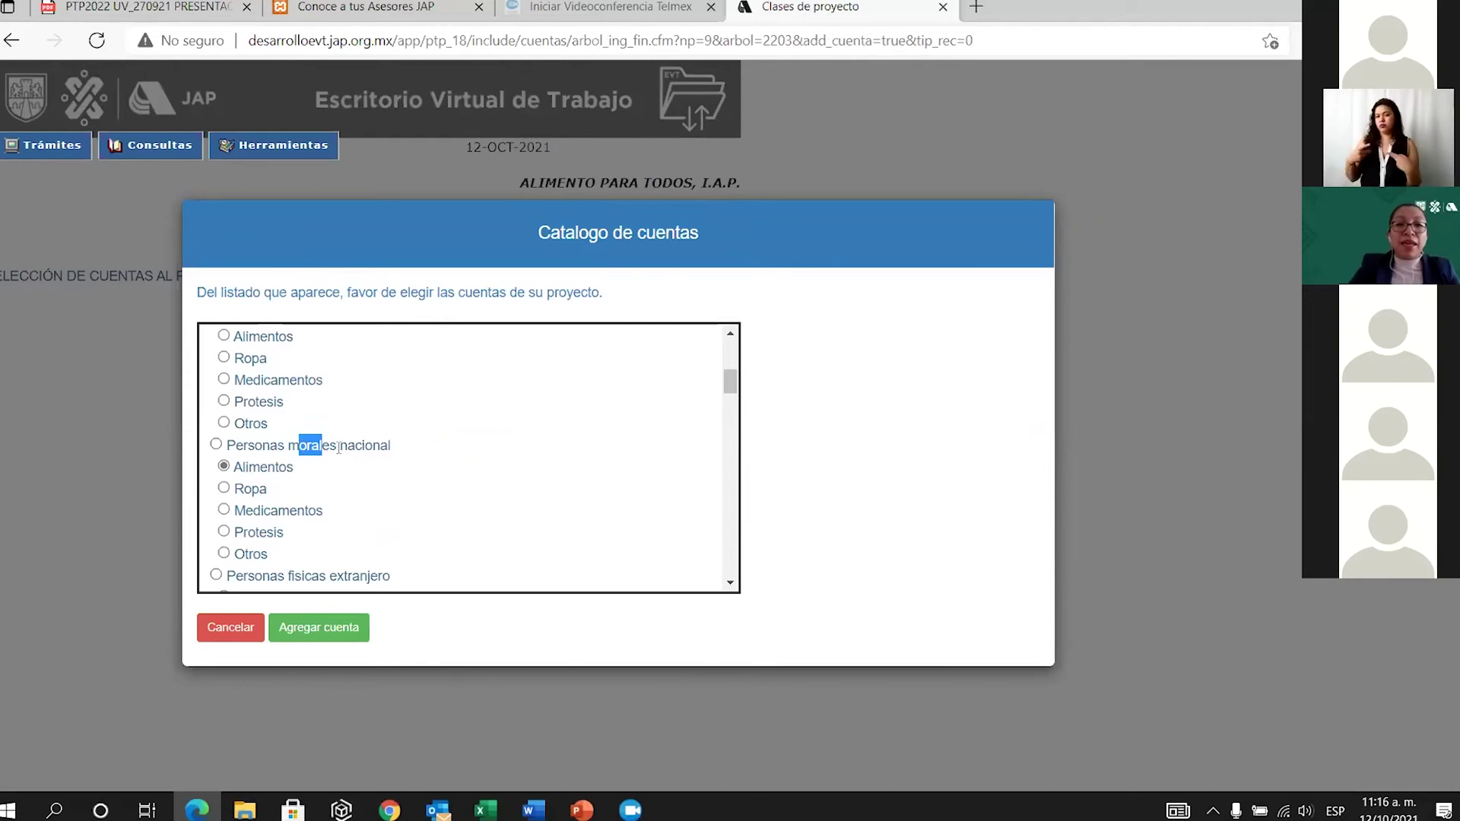
{"action": "scroll", "coordinate": [338, 448], "scroll_direction": "down", "scroll_amount": 1}
{"action": "left_click", "coordinate": [247, 448]}
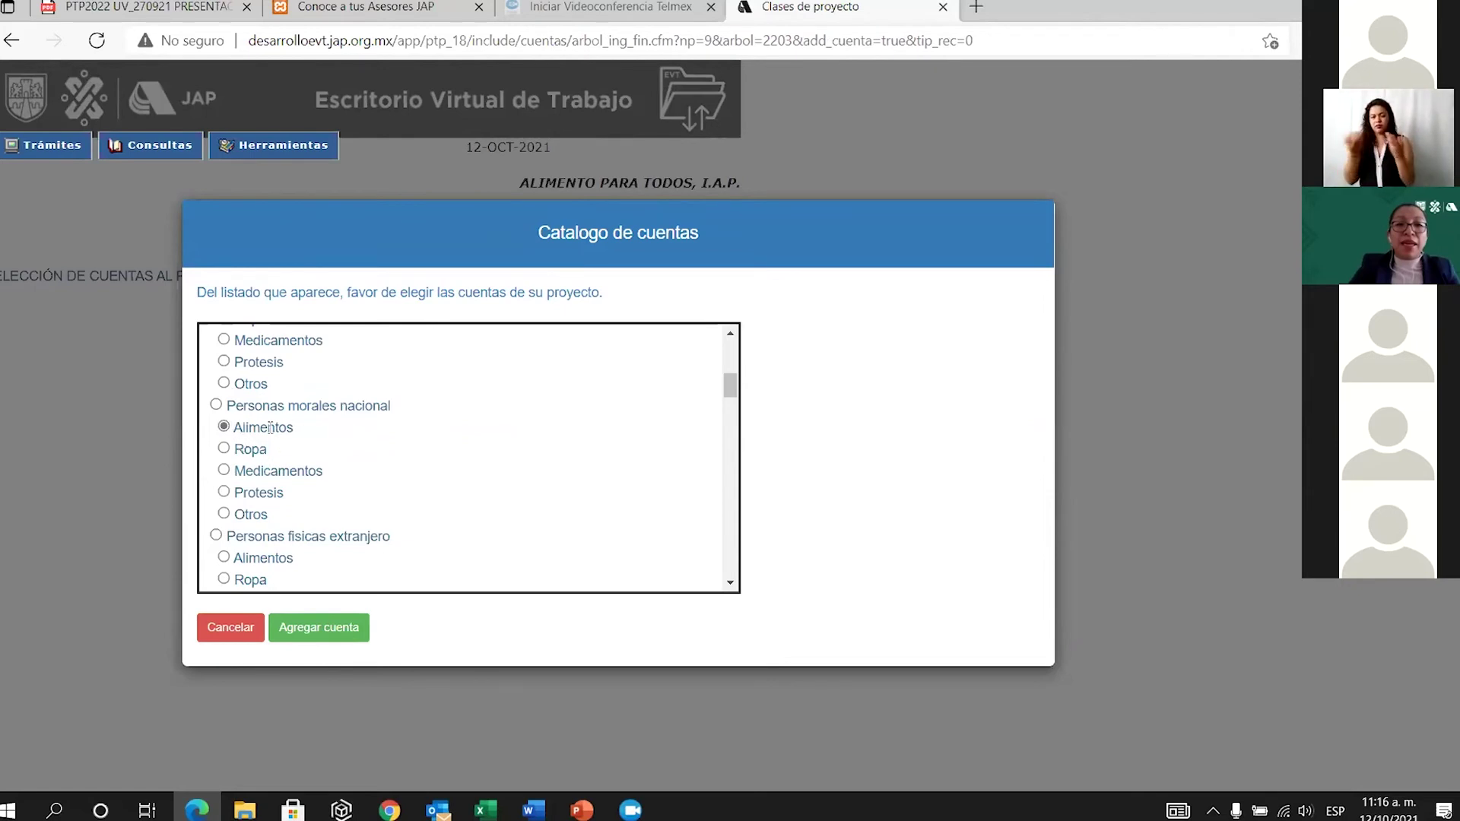
{"action": "left_click", "coordinate": [344, 631]}
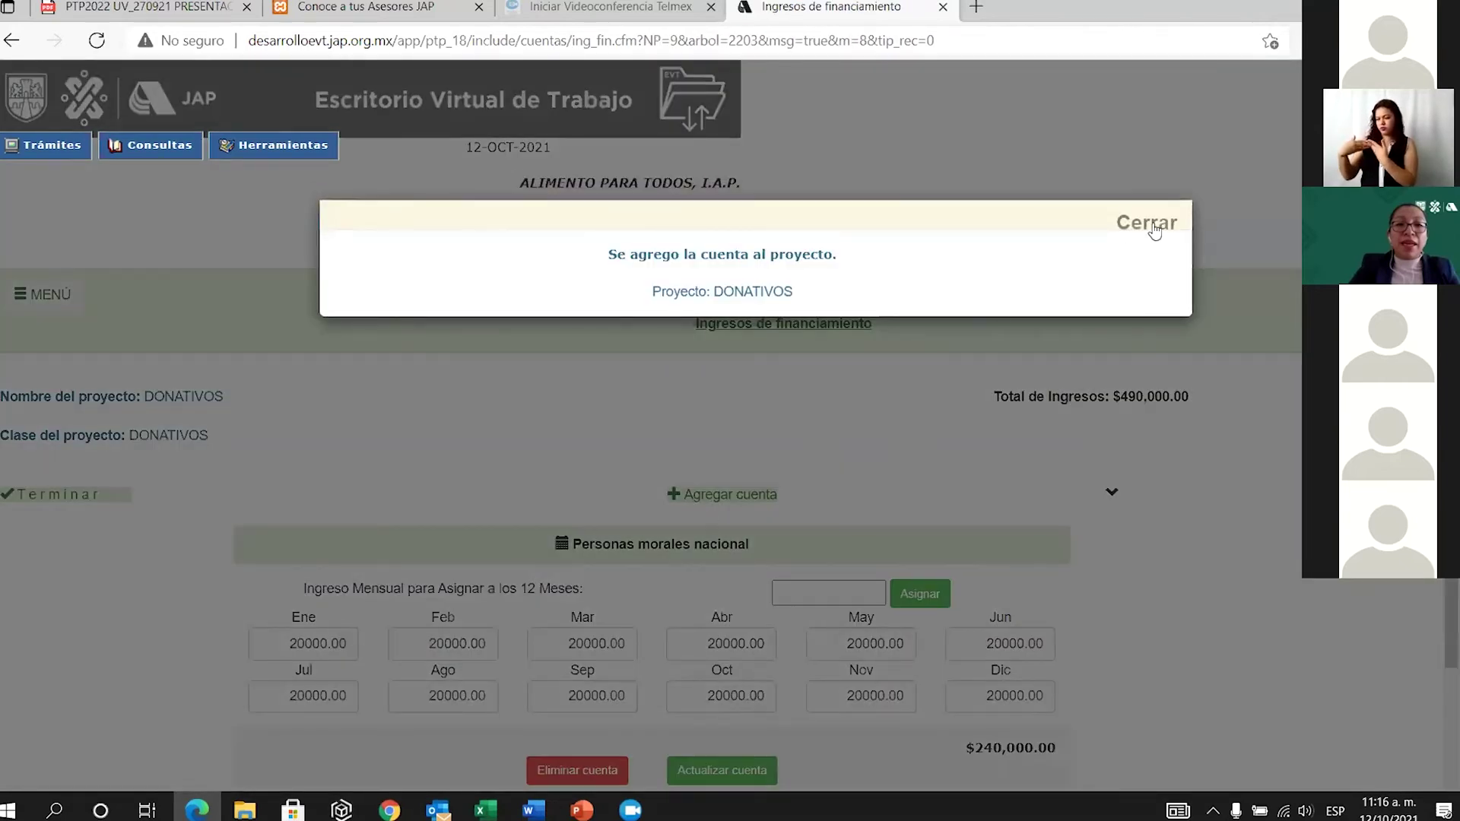
Assign 50000 to all twelve months of the Alimentos income account and save it.
{"action": "left_click", "coordinate": [1150, 219]}
{"action": "scroll", "coordinate": [777, 622], "scroll_direction": "down", "scroll_amount": 6}
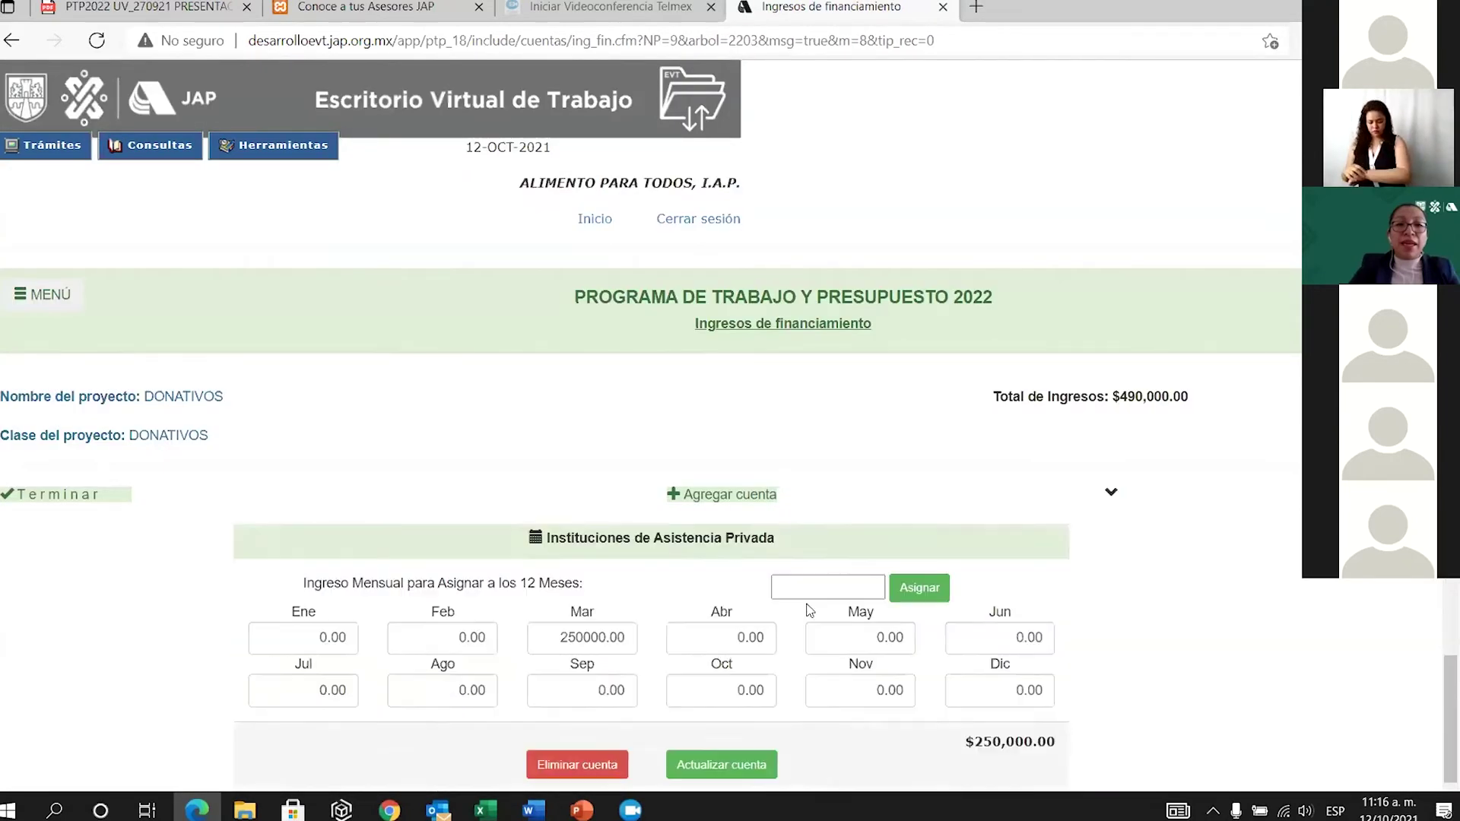
{"action": "scroll", "coordinate": [777, 629], "scroll_direction": "up", "scroll_amount": 3}
{"action": "scroll", "coordinate": [809, 639], "scroll_direction": "down", "scroll_amount": 3}
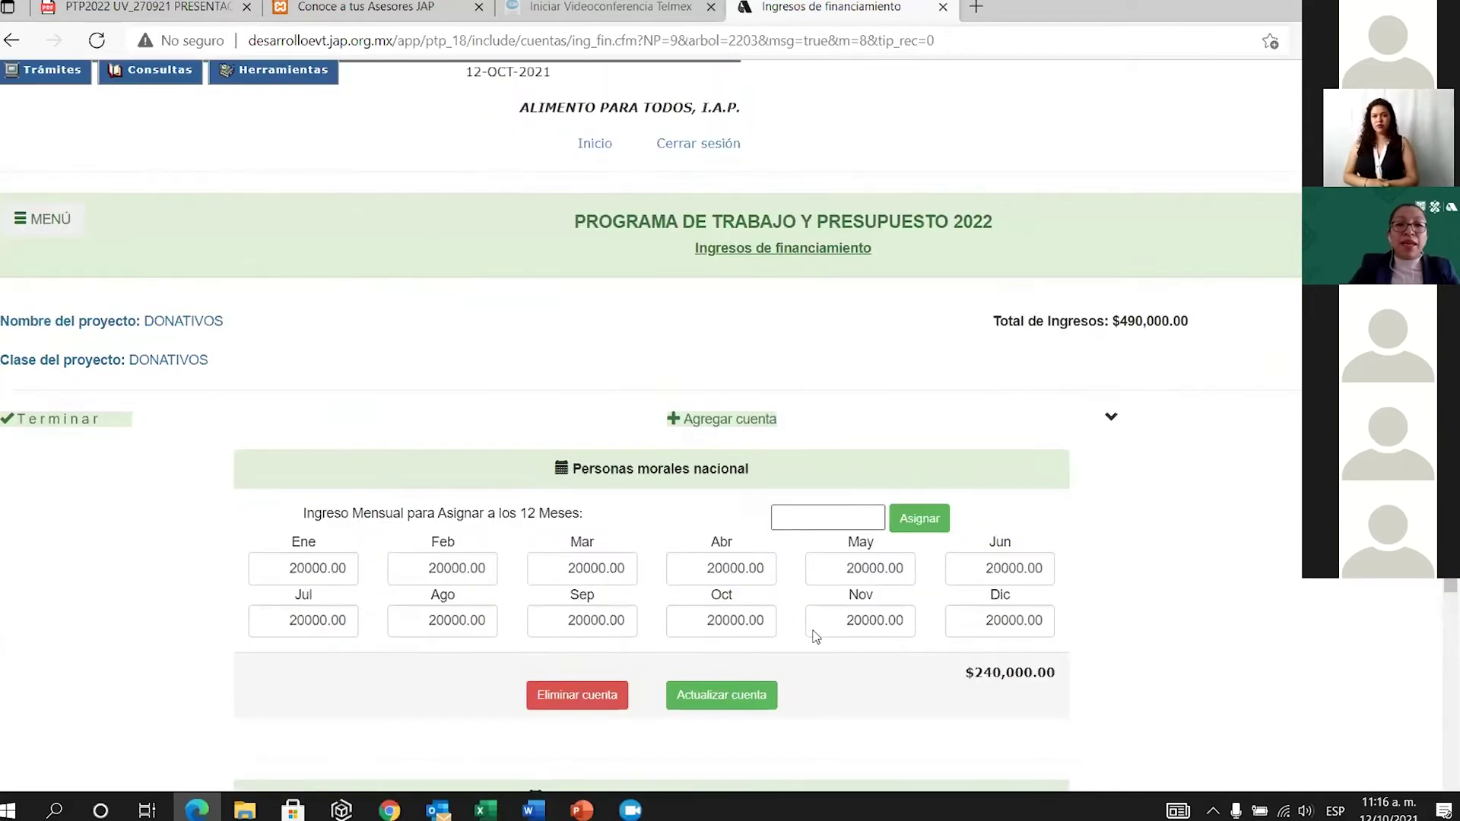
{"action": "scroll", "coordinate": [809, 643], "scroll_direction": "down", "scroll_amount": 6}
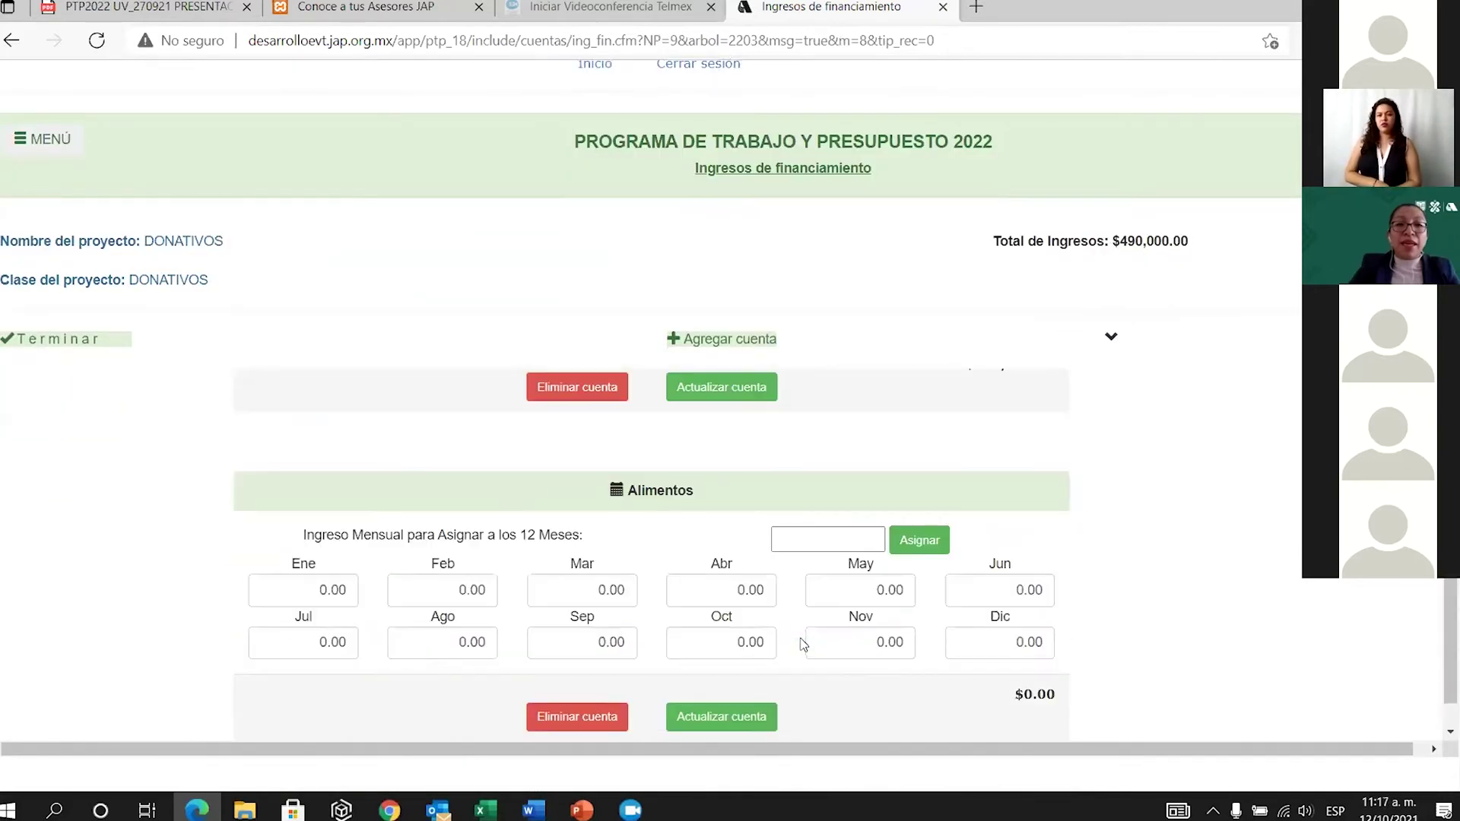
{"action": "left_click", "coordinate": [793, 539]}
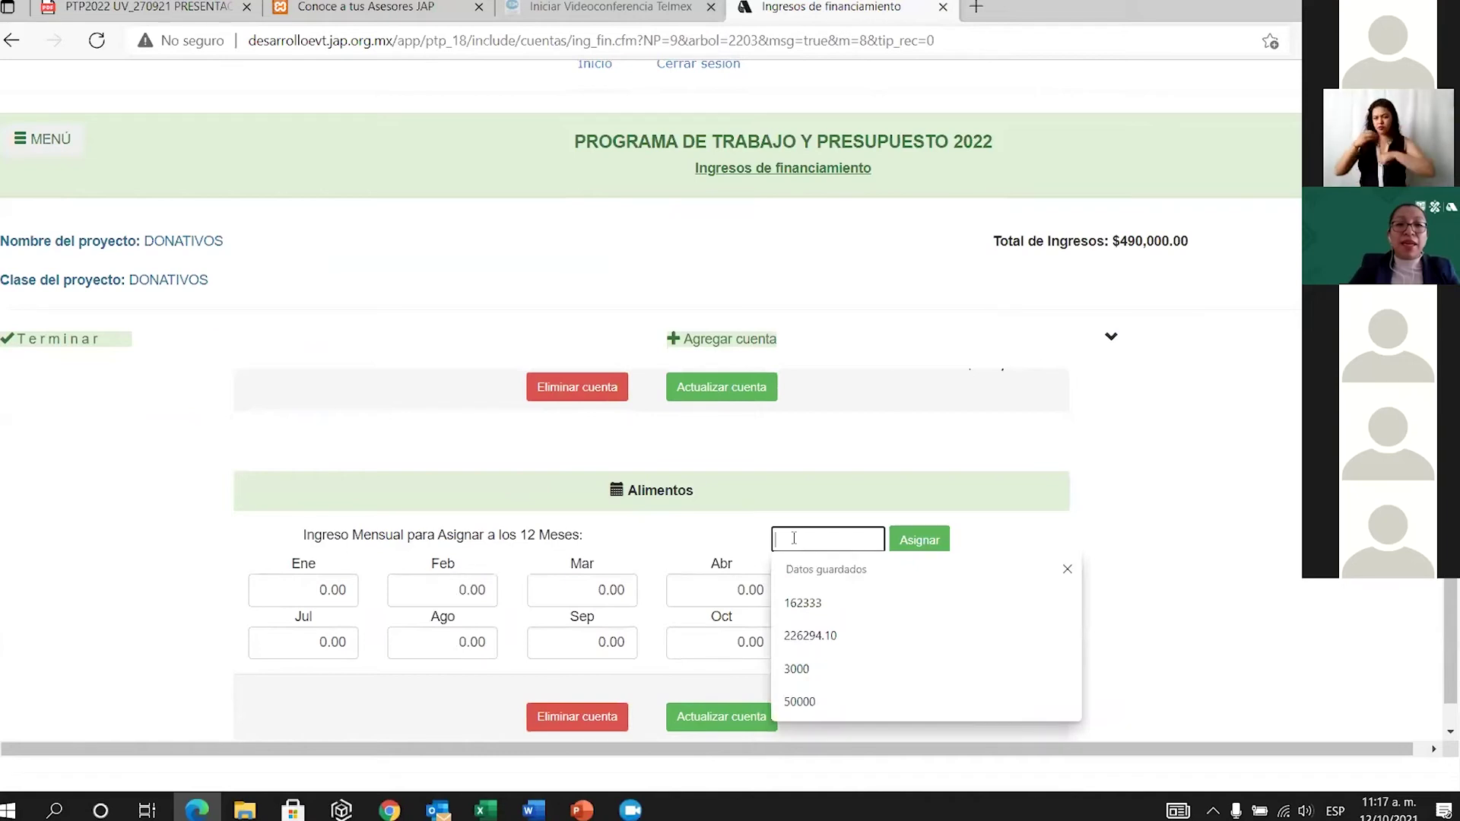
{"action": "type", "text": "5000"}
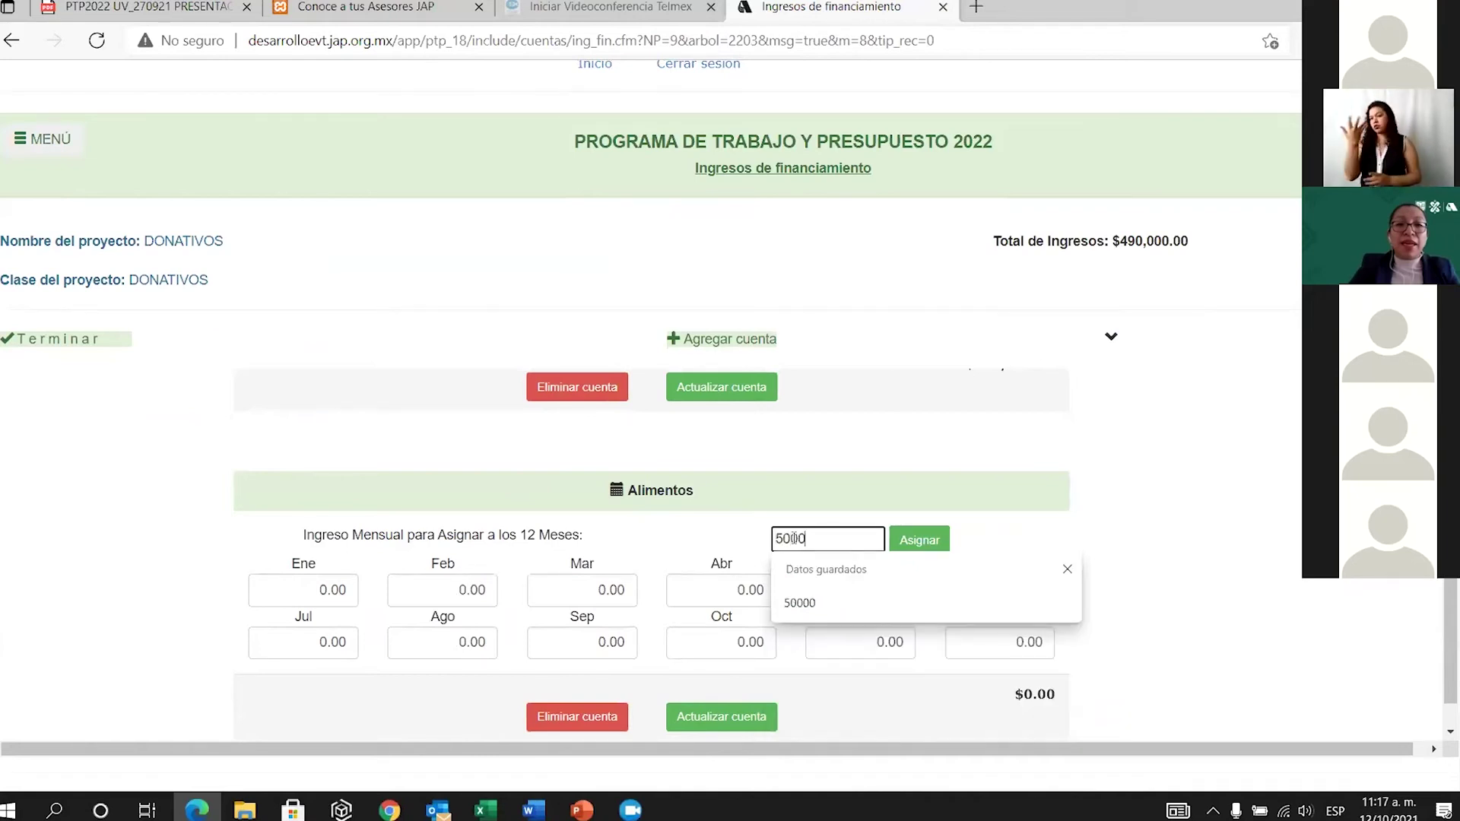
{"action": "type", "text": "0"}
{"action": "left_click", "coordinate": [929, 537]}
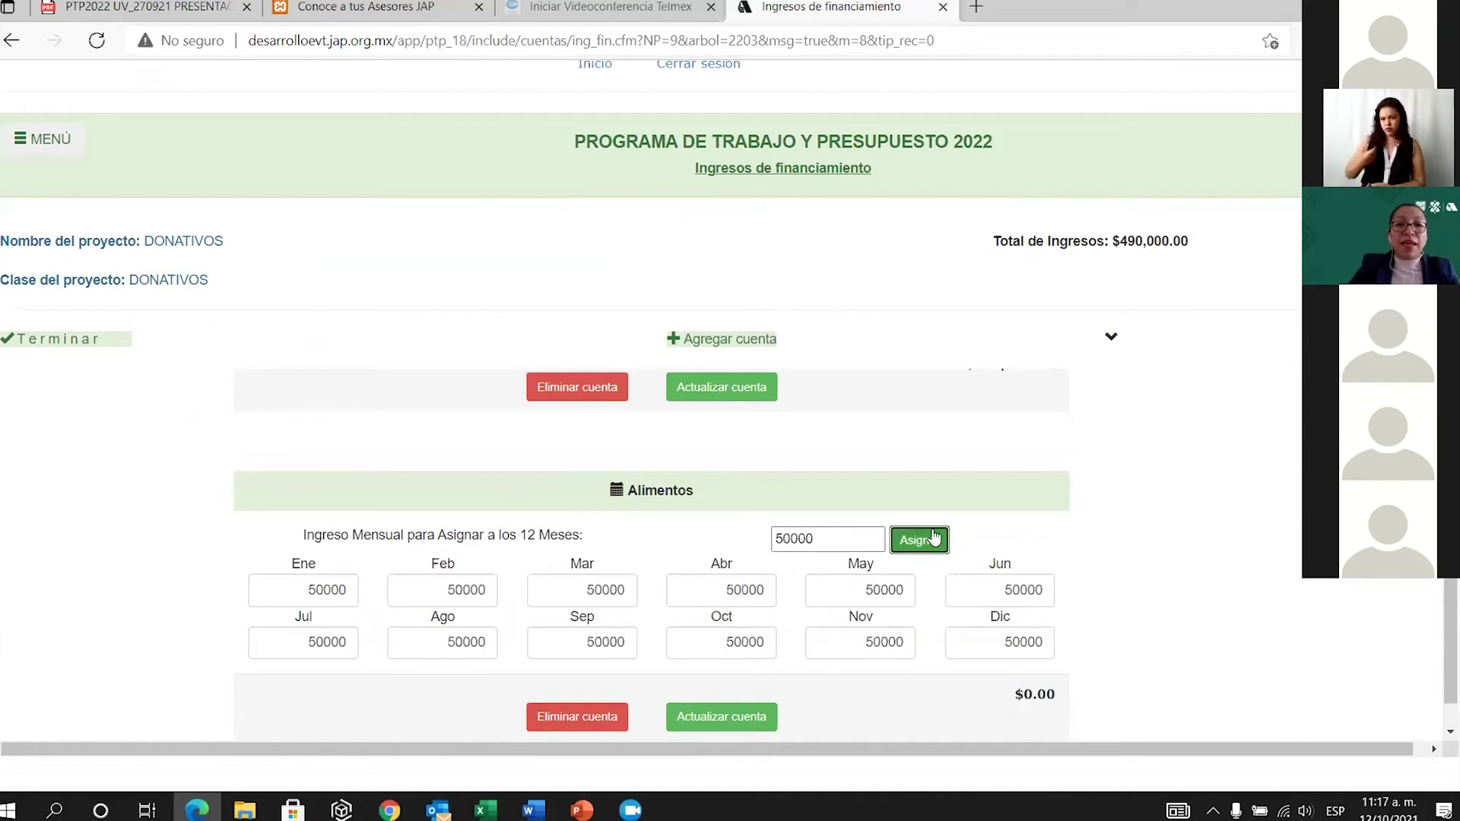
{"action": "scroll", "coordinate": [931, 600], "scroll_direction": "down", "scroll_amount": 1}
{"action": "left_click", "coordinate": [730, 668]}
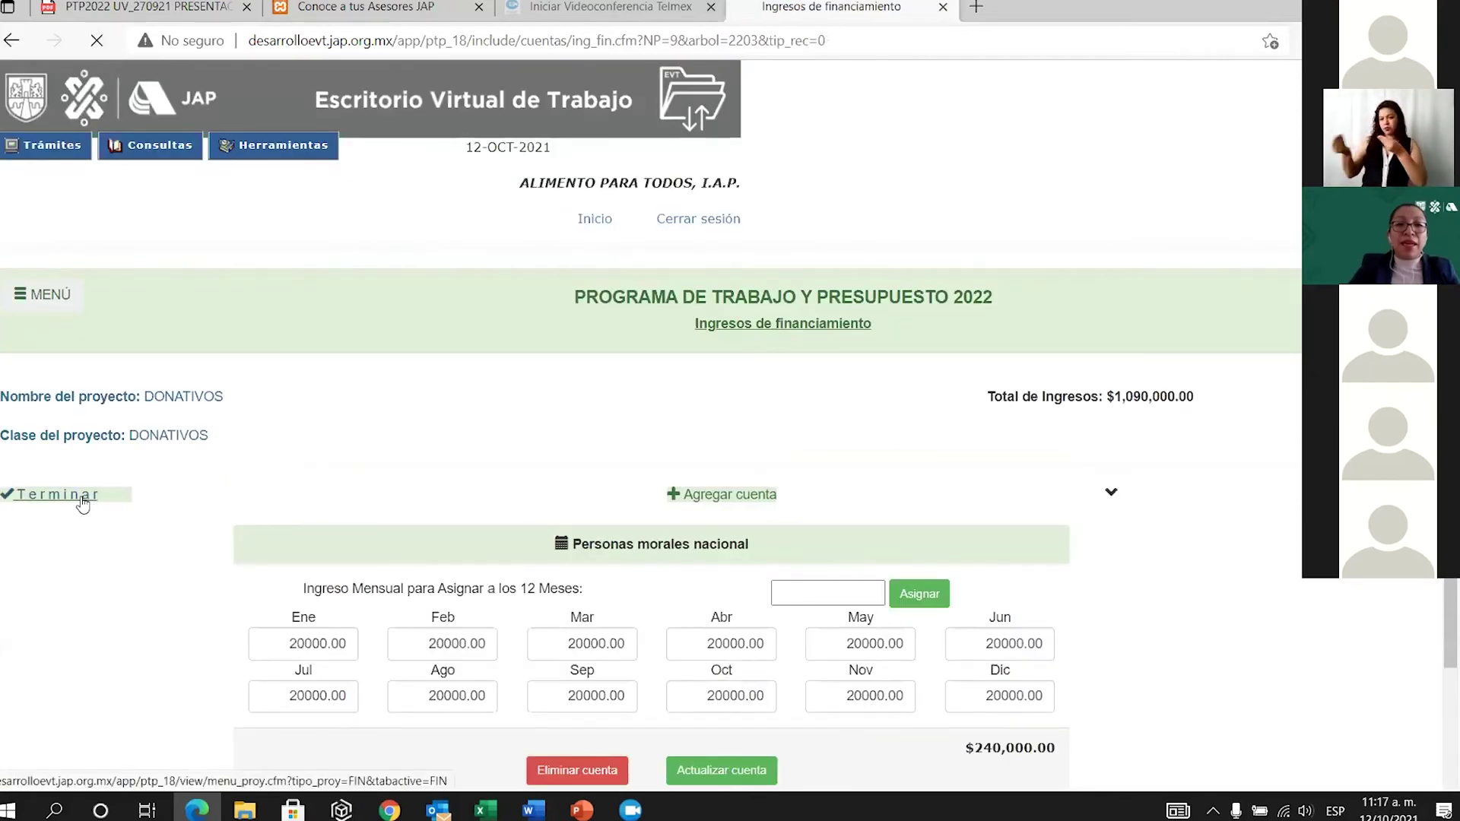
Finish the DONATIVOS accounts and review the list showing $1,090,000.00 income.
{"action": "left_click", "coordinate": [90, 496]}
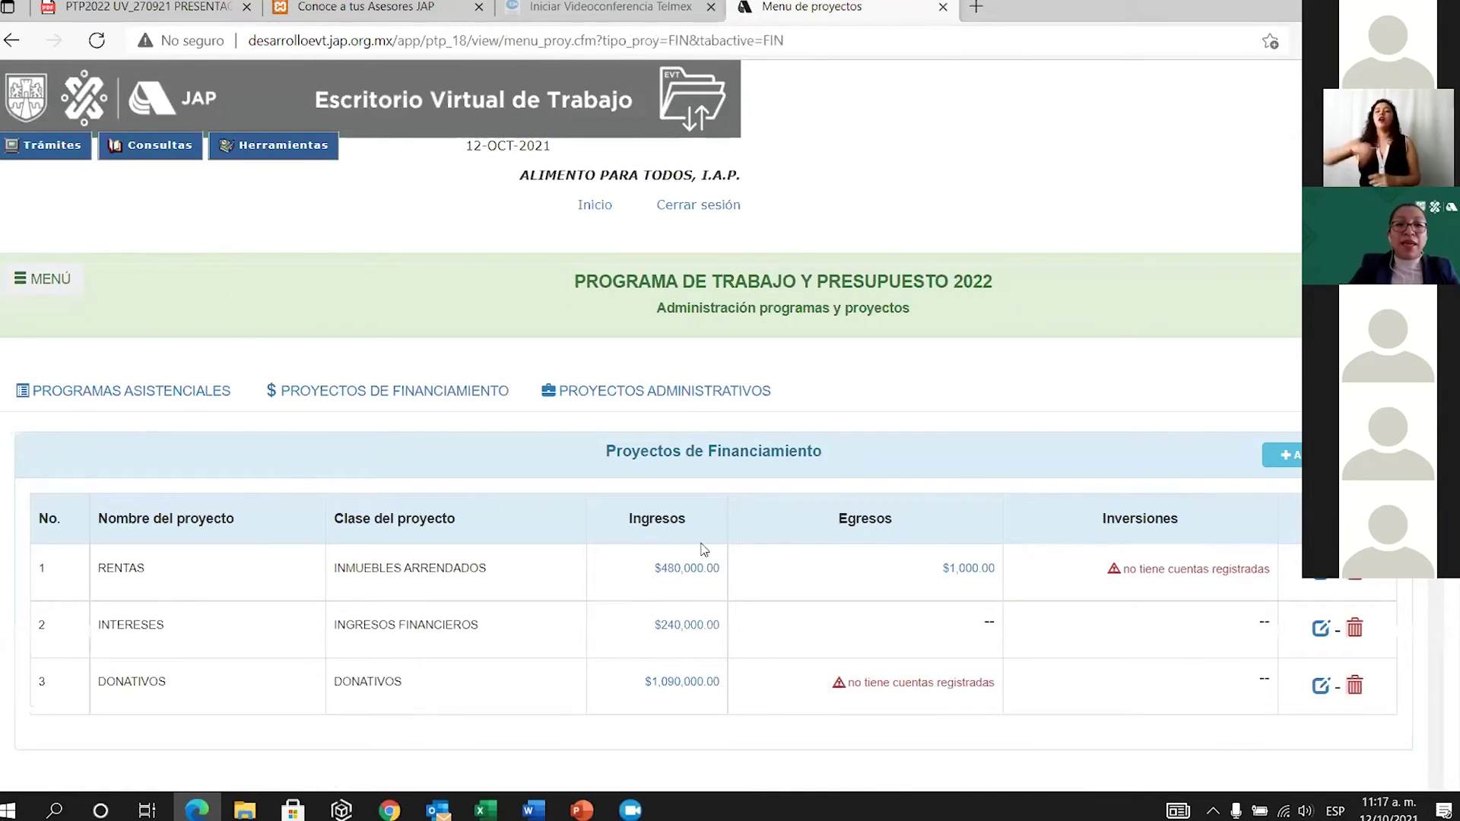
{"action": "scroll", "coordinate": [674, 632], "scroll_direction": "down", "scroll_amount": 3}
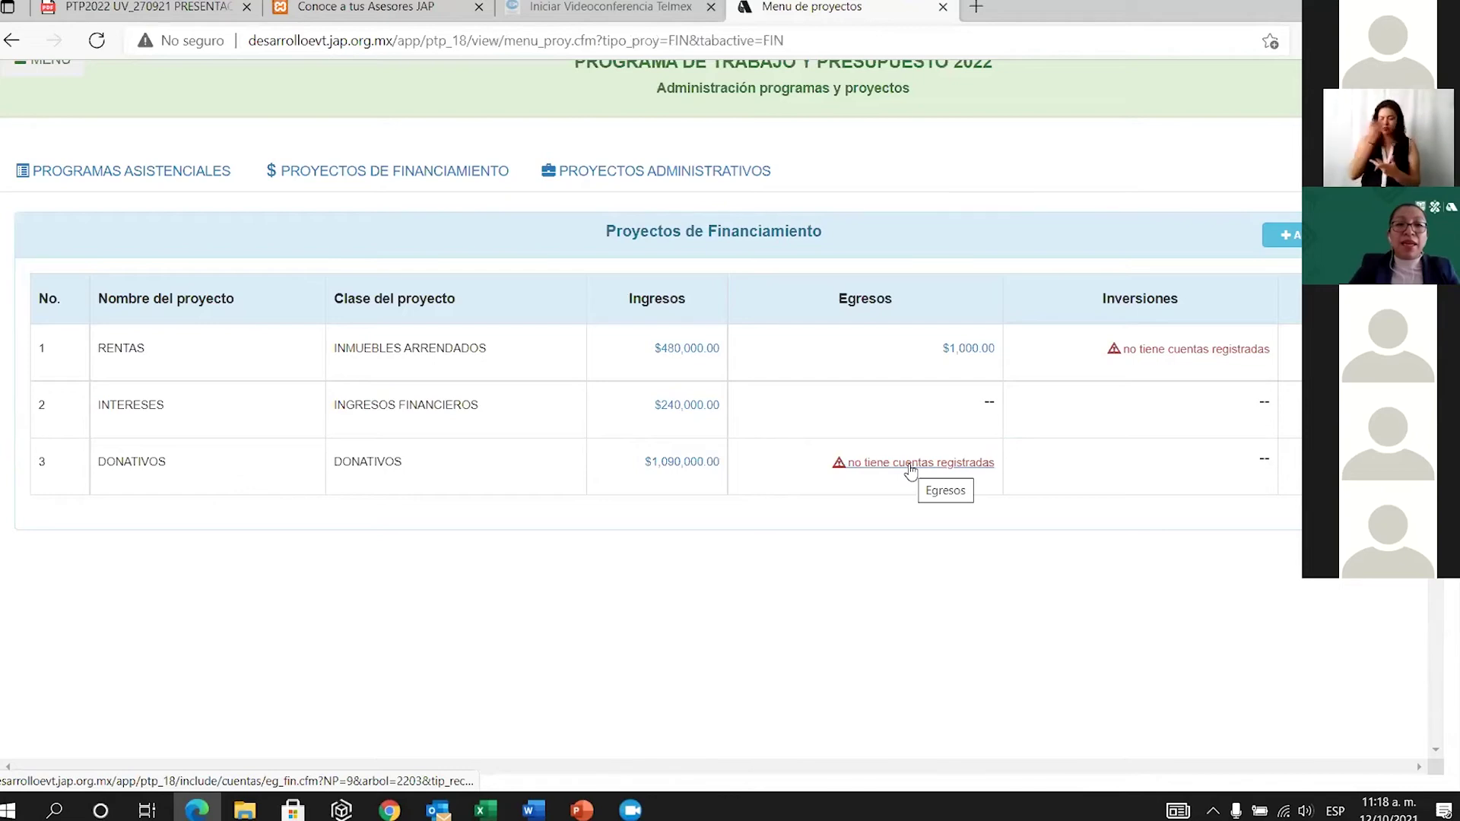
{"action": "left_click", "coordinate": [910, 471]}
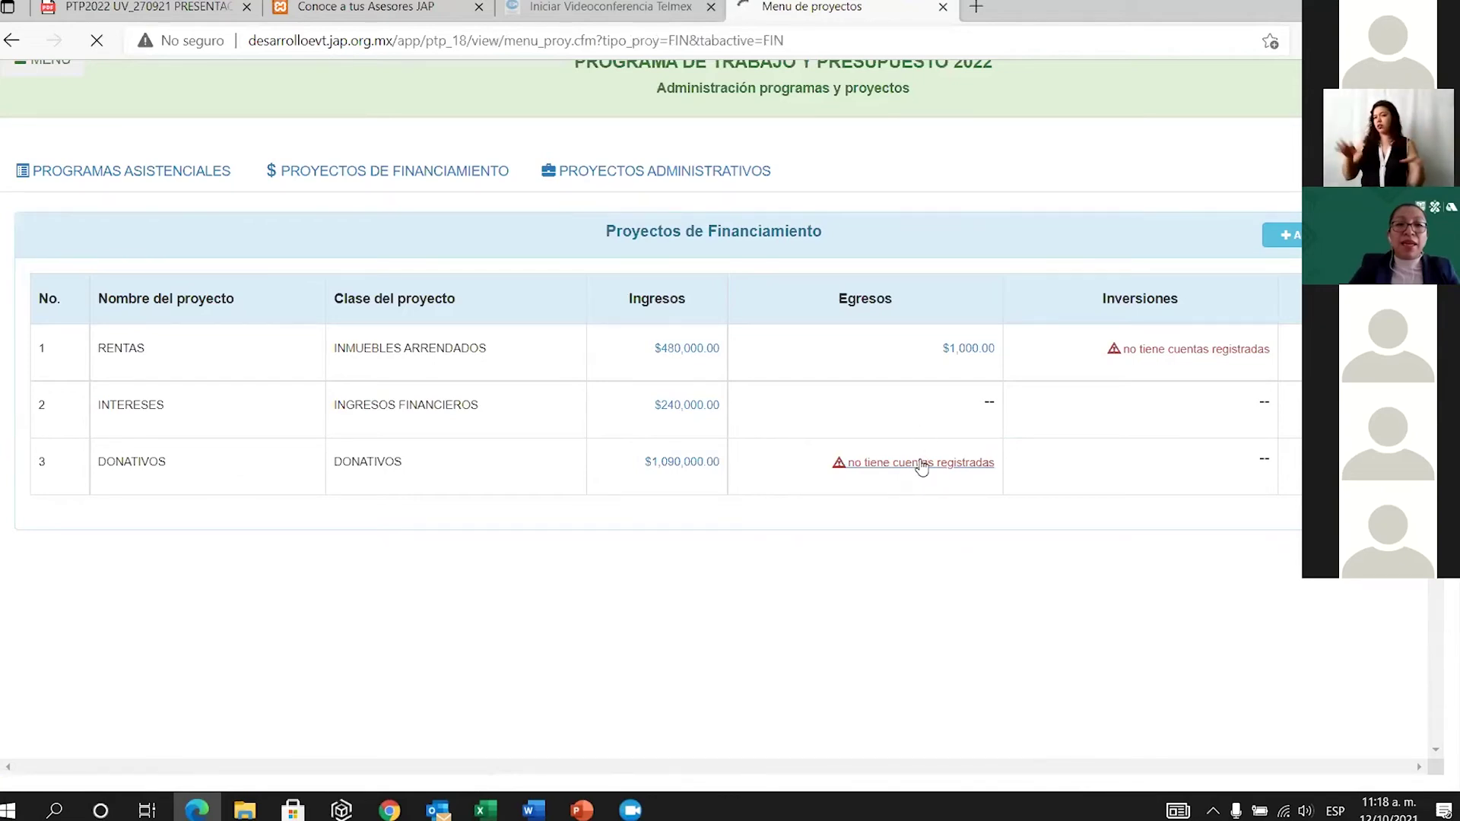
{"action": "left_click", "coordinate": [750, 502]}
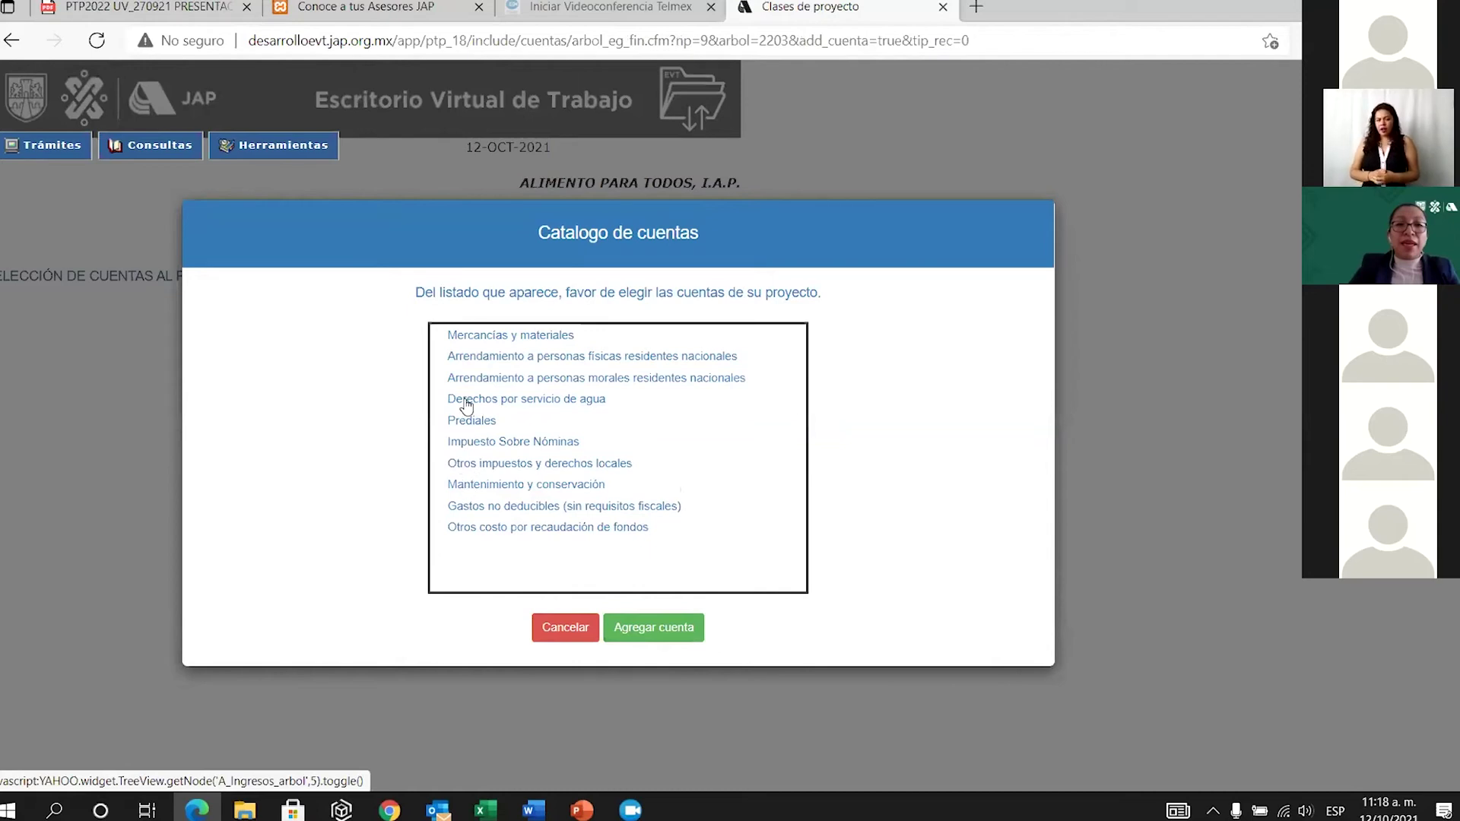
{"action": "left_click", "coordinate": [496, 530]}
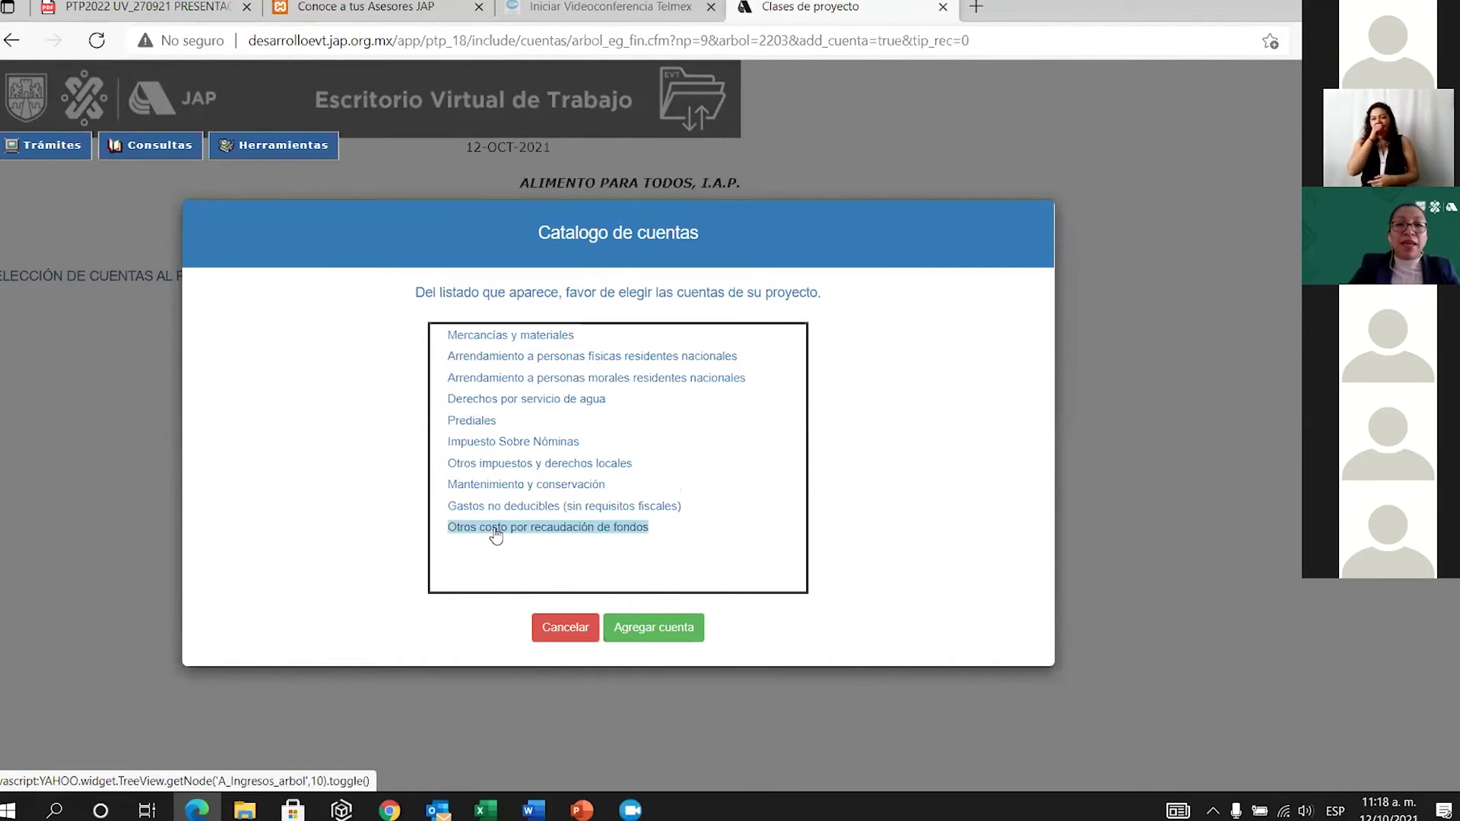
{"action": "left_click", "coordinate": [579, 629]}
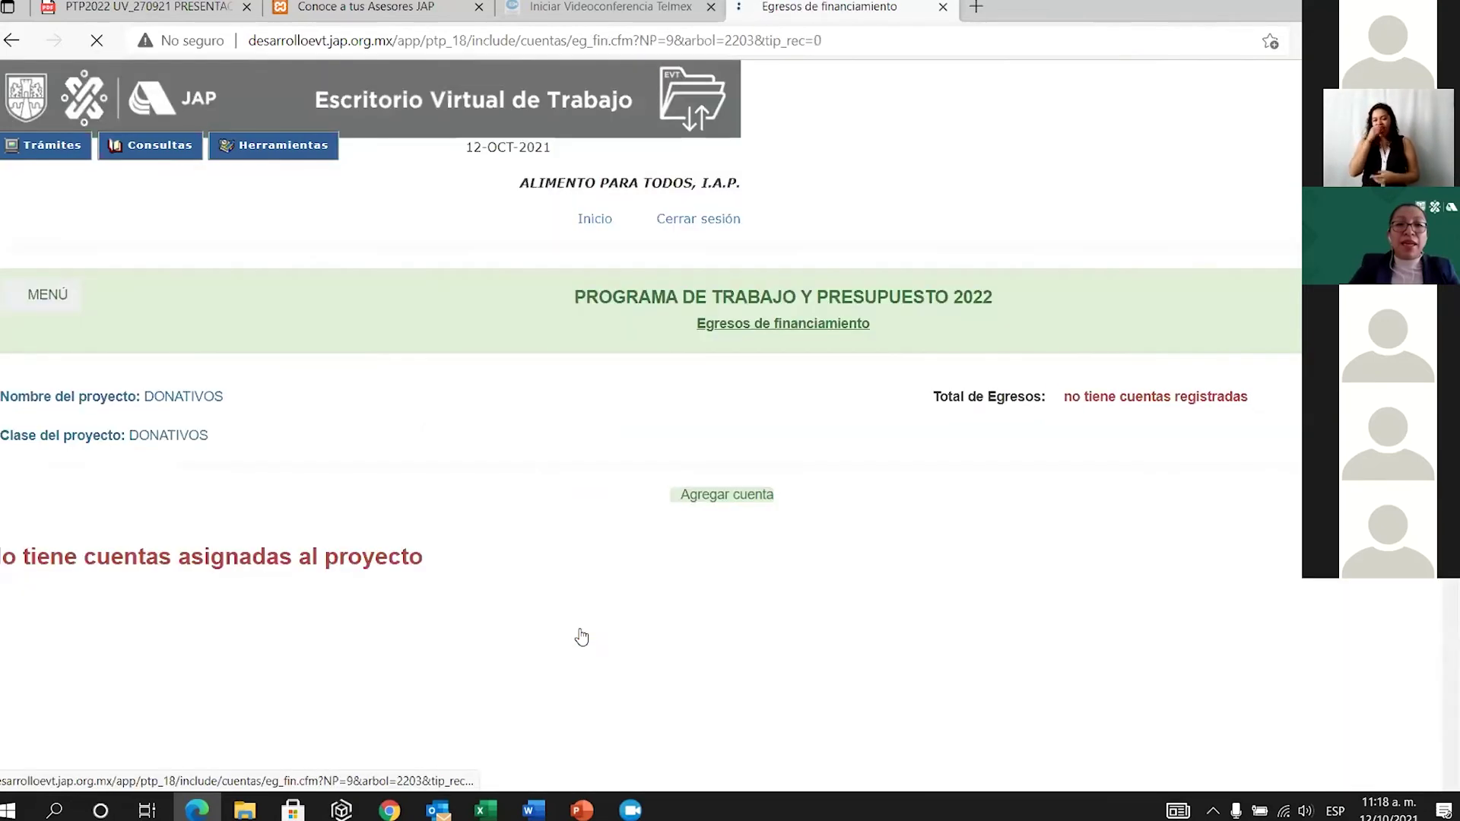
{"action": "left_click", "coordinate": [61, 303]}
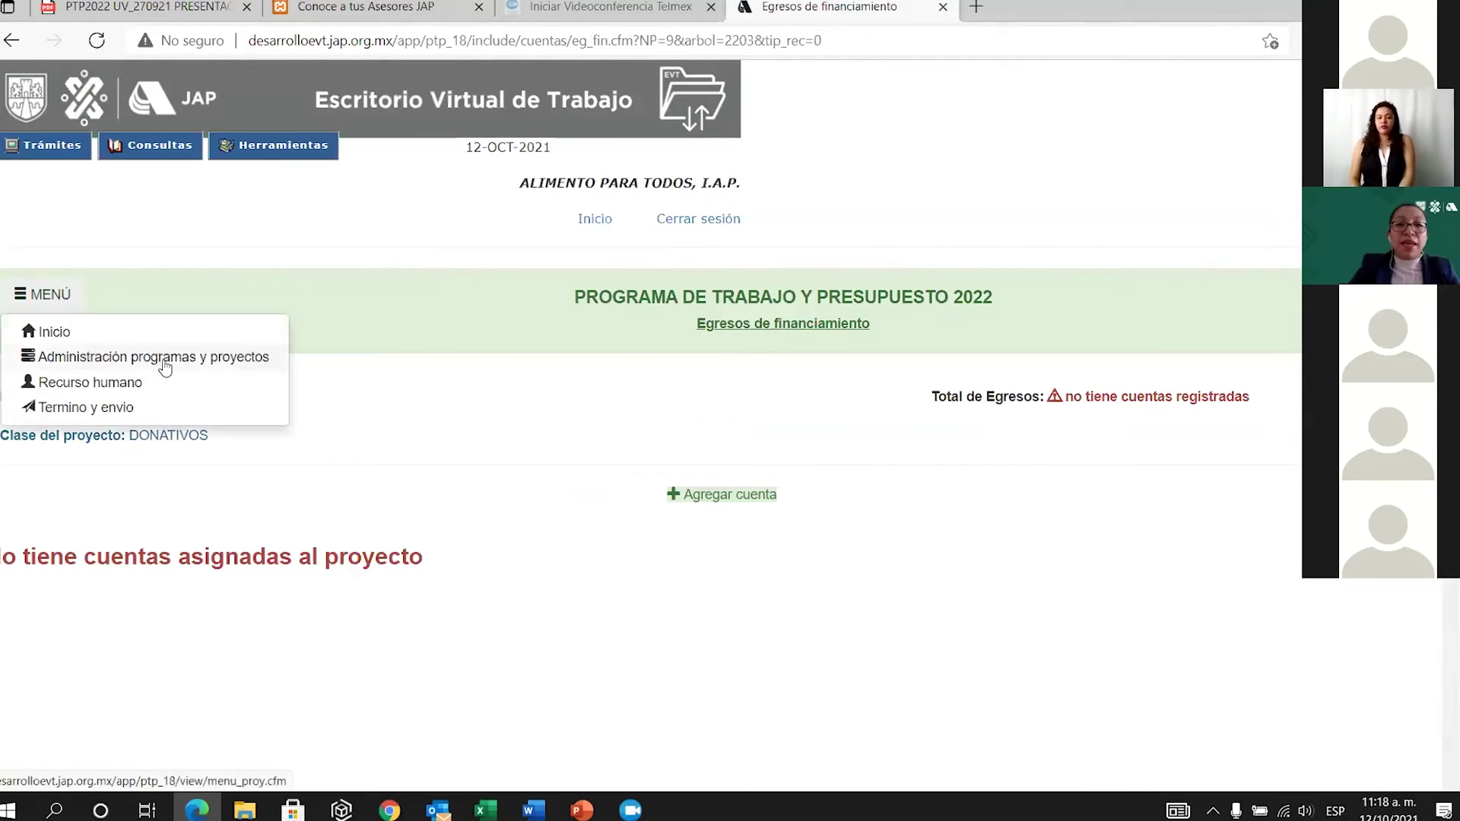
{"action": "left_click", "coordinate": [164, 361]}
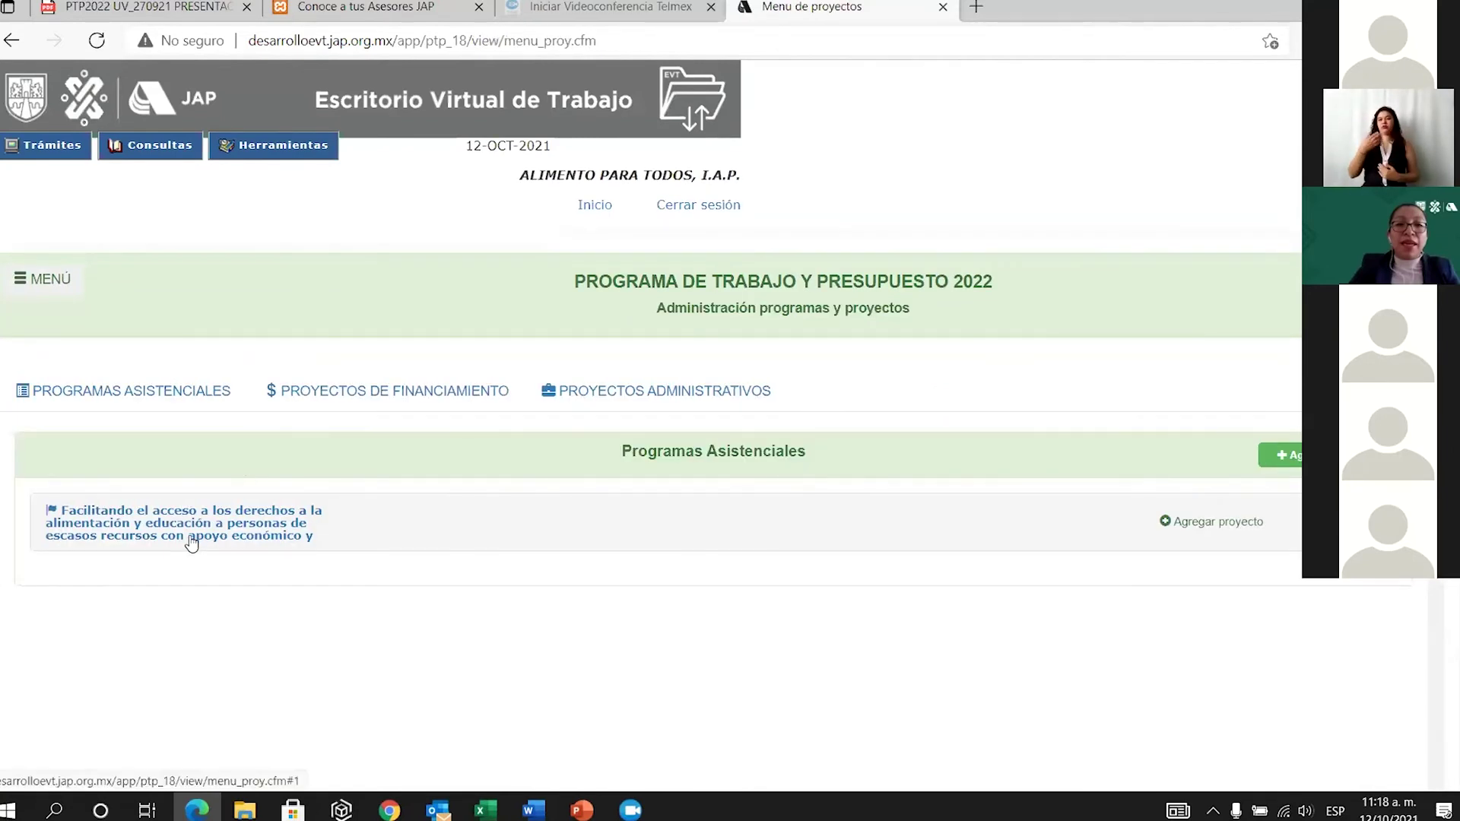
{"action": "left_click", "coordinate": [192, 537]}
{"action": "scroll", "coordinate": [761, 582], "scroll_direction": "down", "scroll_amount": 3}
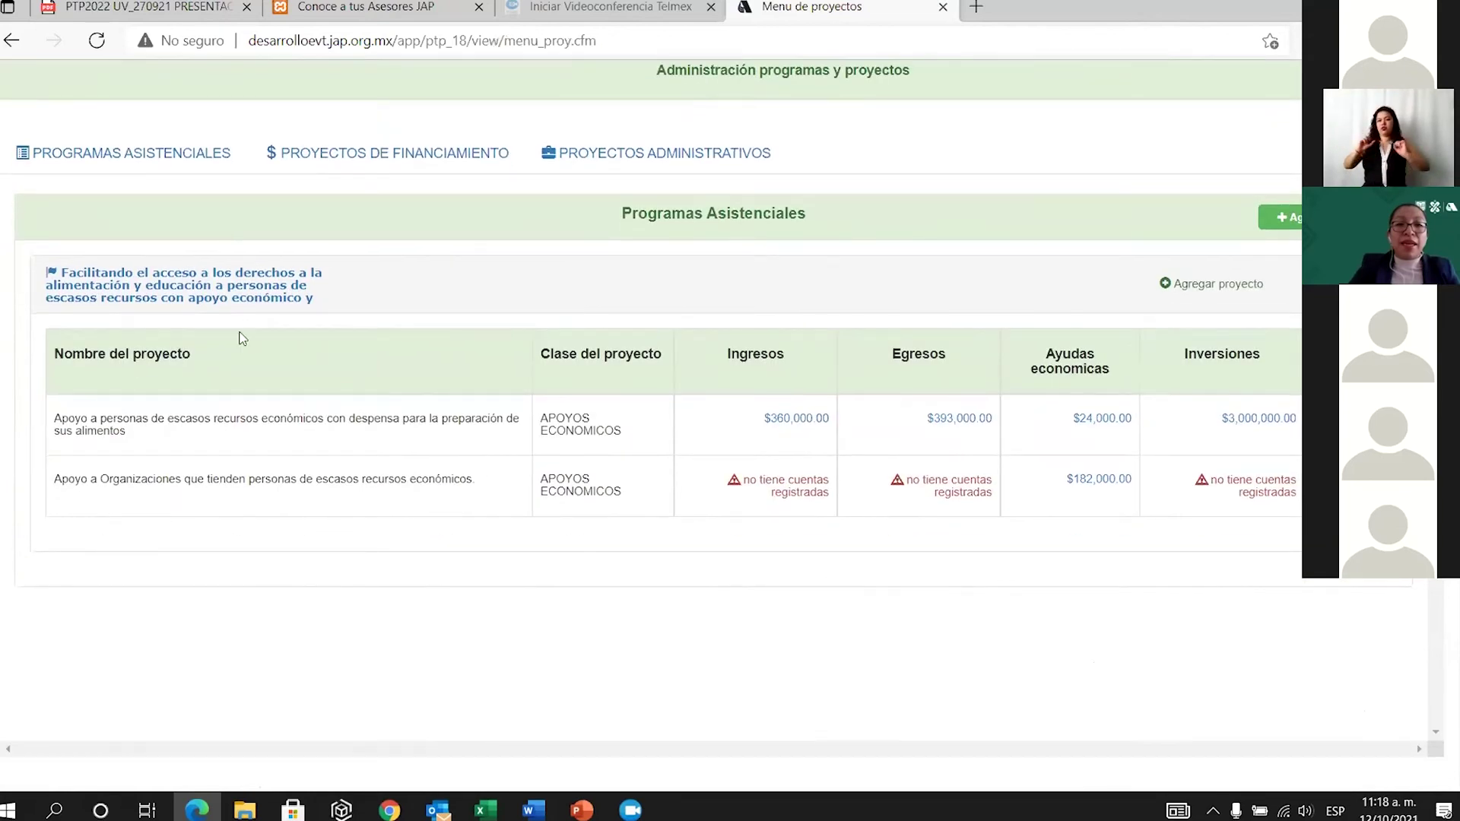
{"action": "scroll", "coordinate": [443, 388], "scroll_direction": "up", "scroll_amount": 3}
{"action": "left_click", "coordinate": [452, 390]}
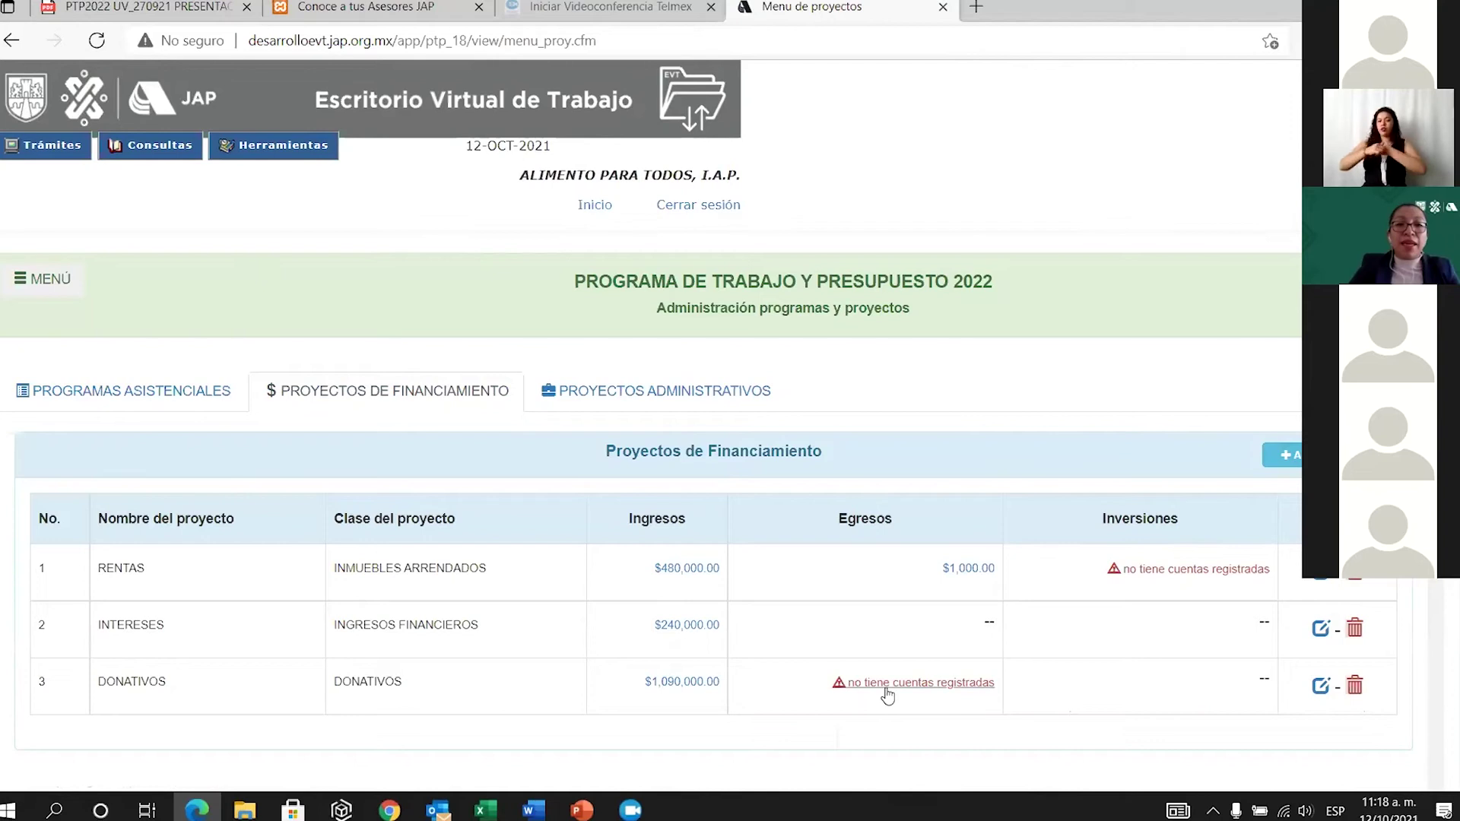
Create a financing project named REDUCCIONES with class REDUCCIÓN DE IMPUESTOS LOCALES.
{"action": "left_click", "coordinate": [1286, 455]}
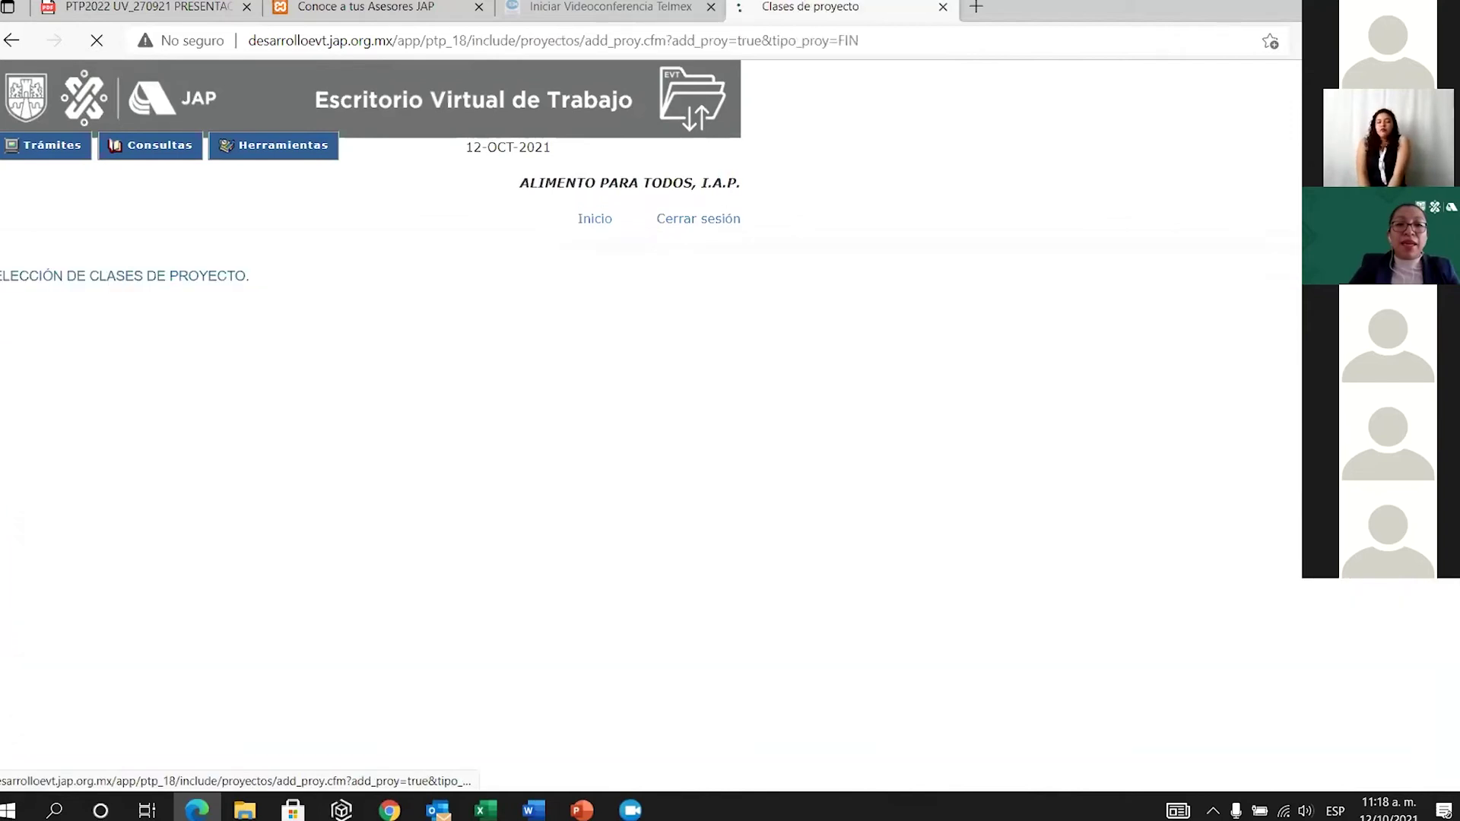
{"action": "left_click", "coordinate": [606, 361]}
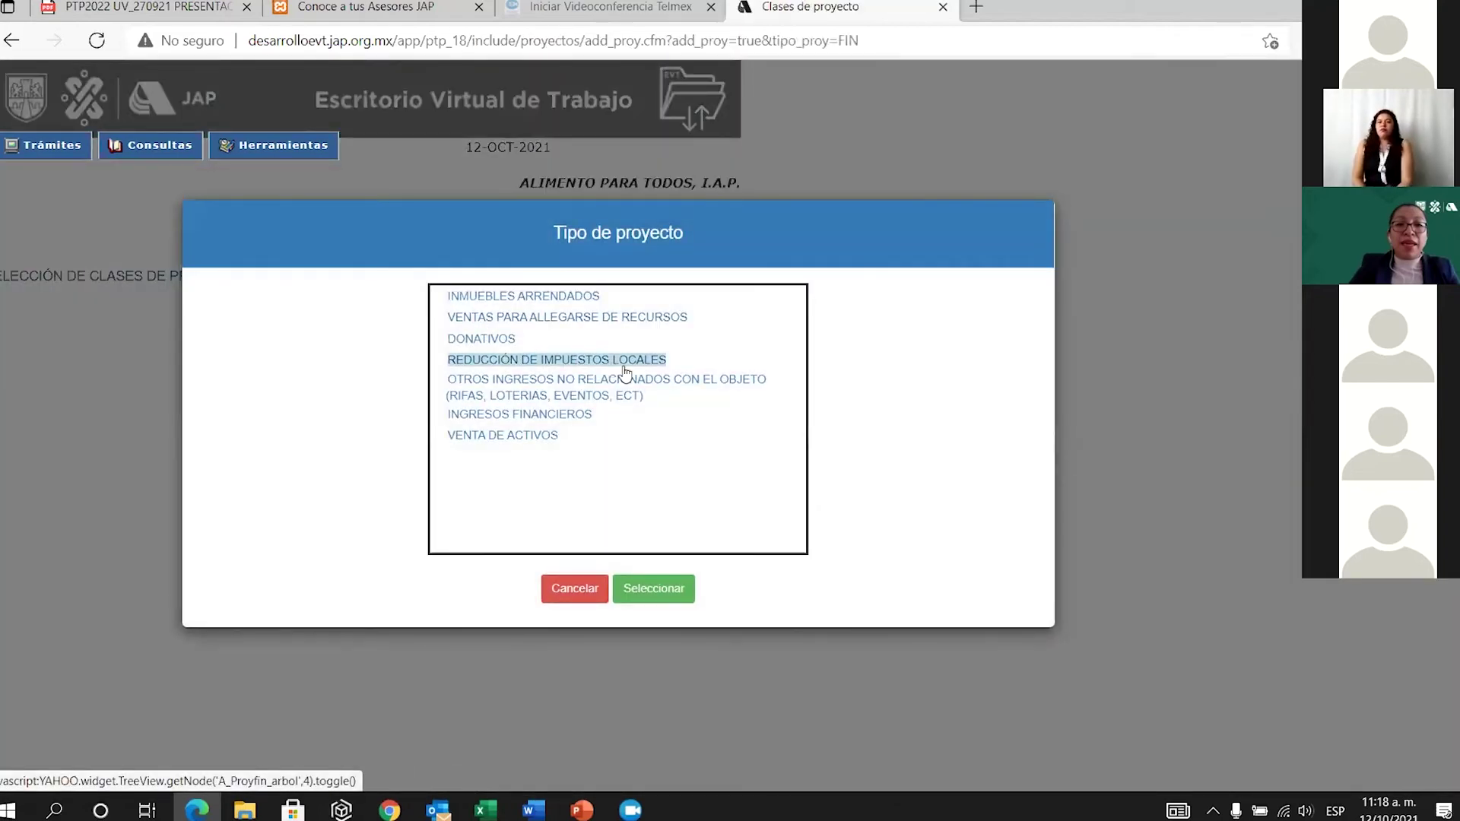
{"action": "left_click", "coordinate": [646, 590]}
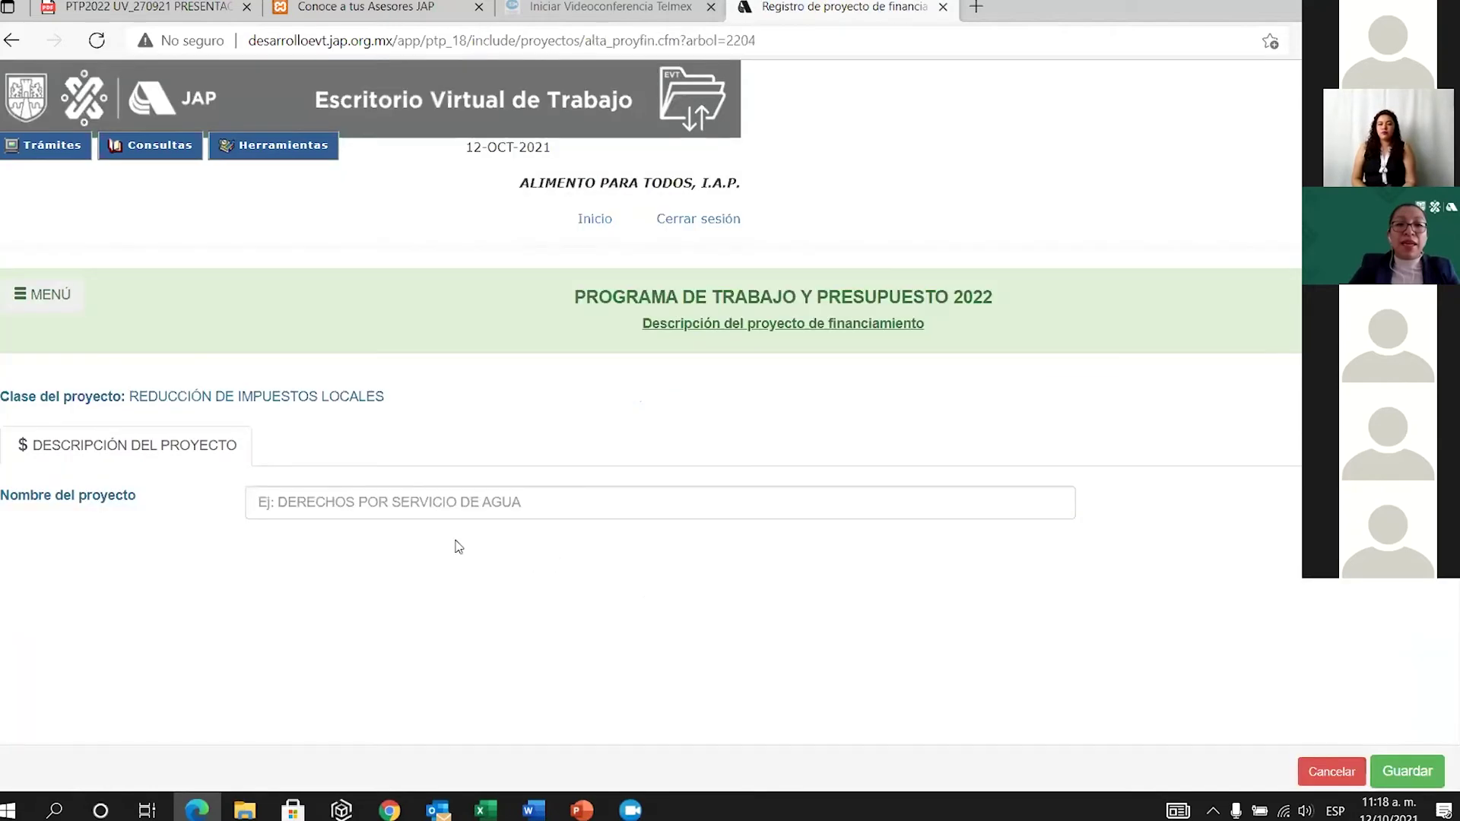
{"action": "left_click", "coordinate": [498, 503]}
{"action": "type", "text": "RED"}
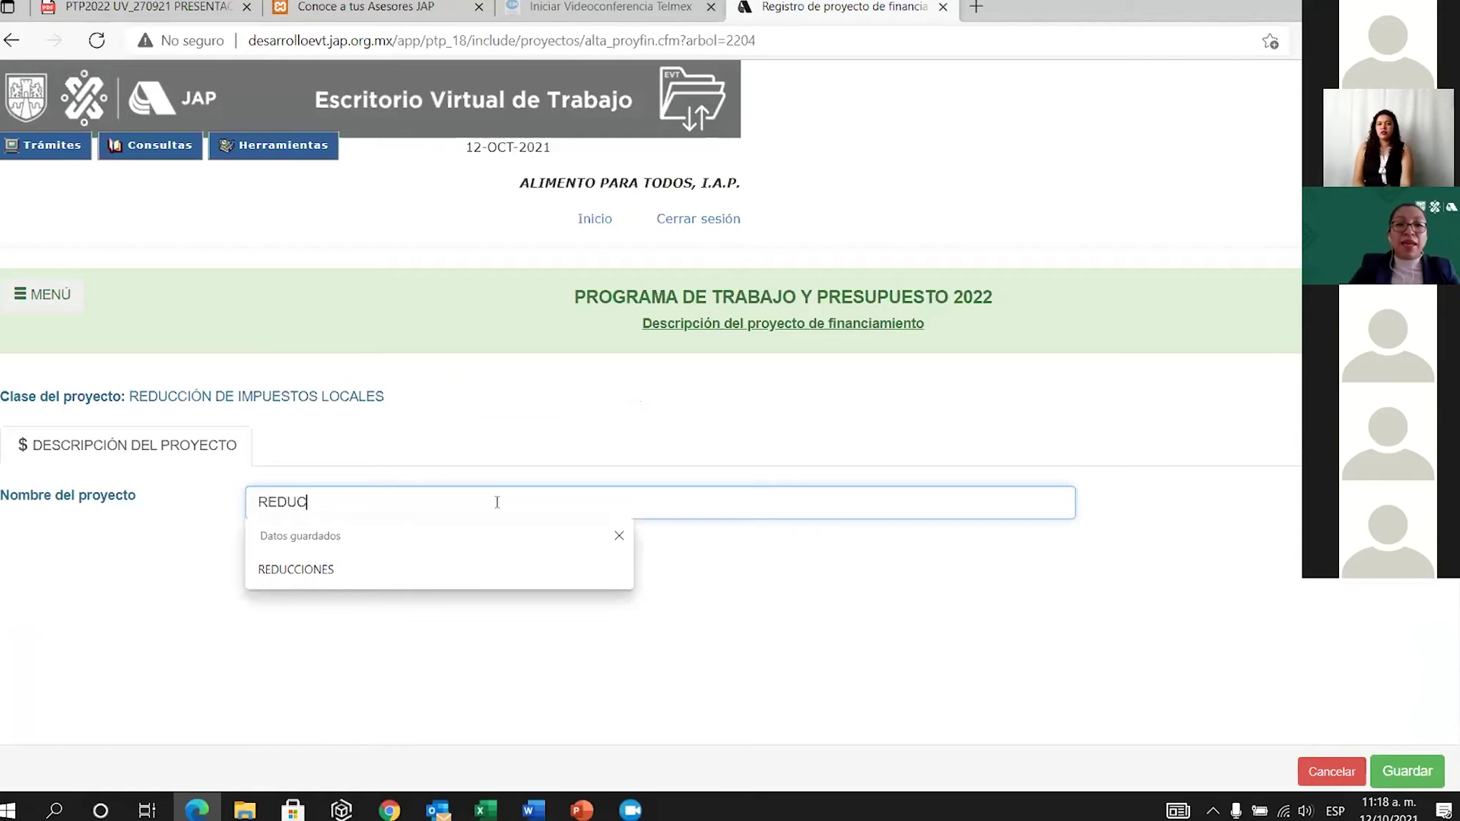
{"action": "type", "text": "UC"}
{"action": "key", "text": "Down"}
{"action": "key", "text": "Return"}
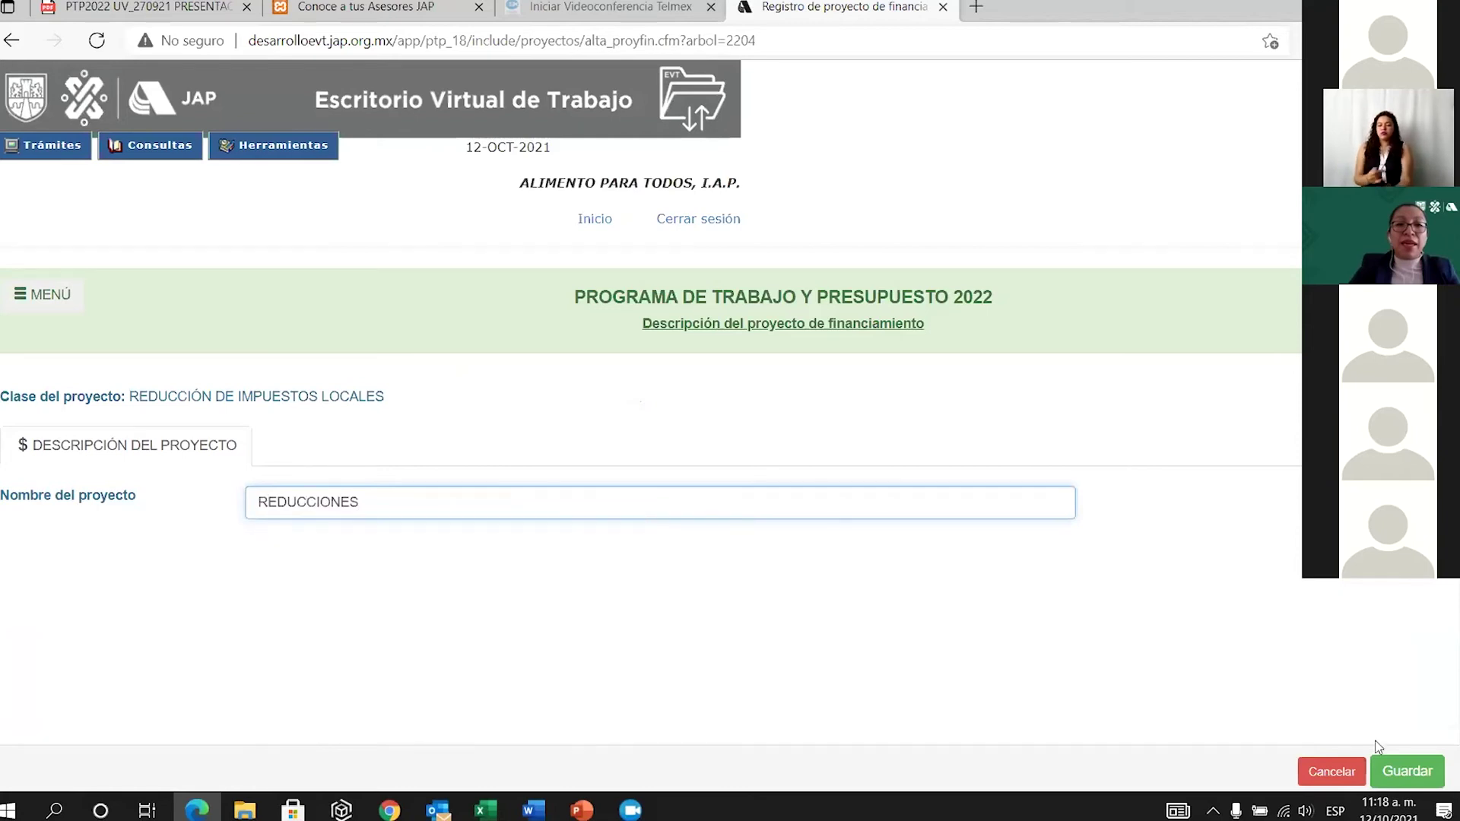
{"action": "left_click", "coordinate": [1407, 771]}
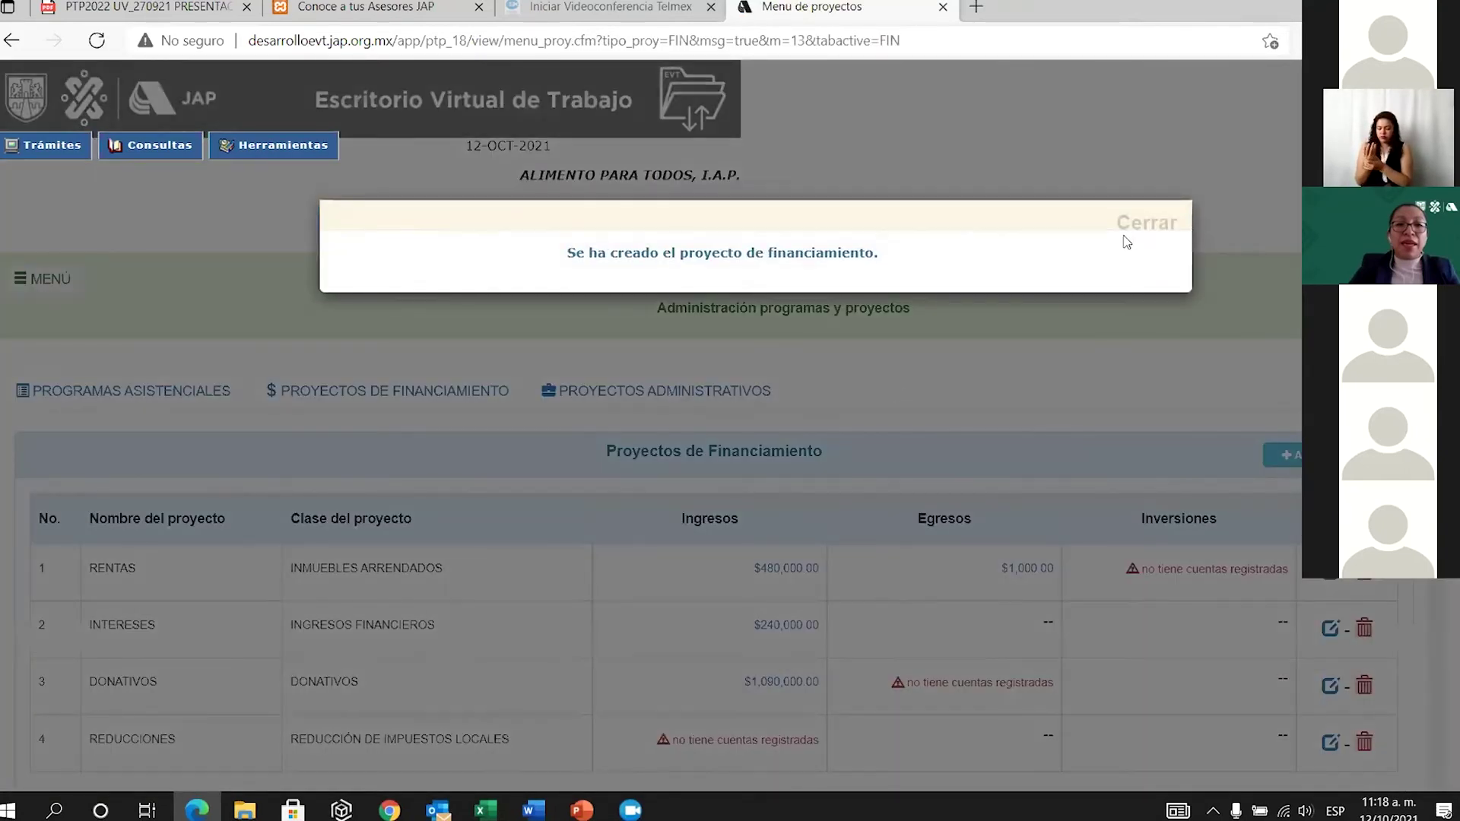
Open the REDUCCIONES income page from its 'no tiene cuentas registradas' link.
{"action": "left_click", "coordinate": [1152, 225]}
{"action": "scroll", "coordinate": [863, 694], "scroll_direction": "down", "scroll_amount": 3}
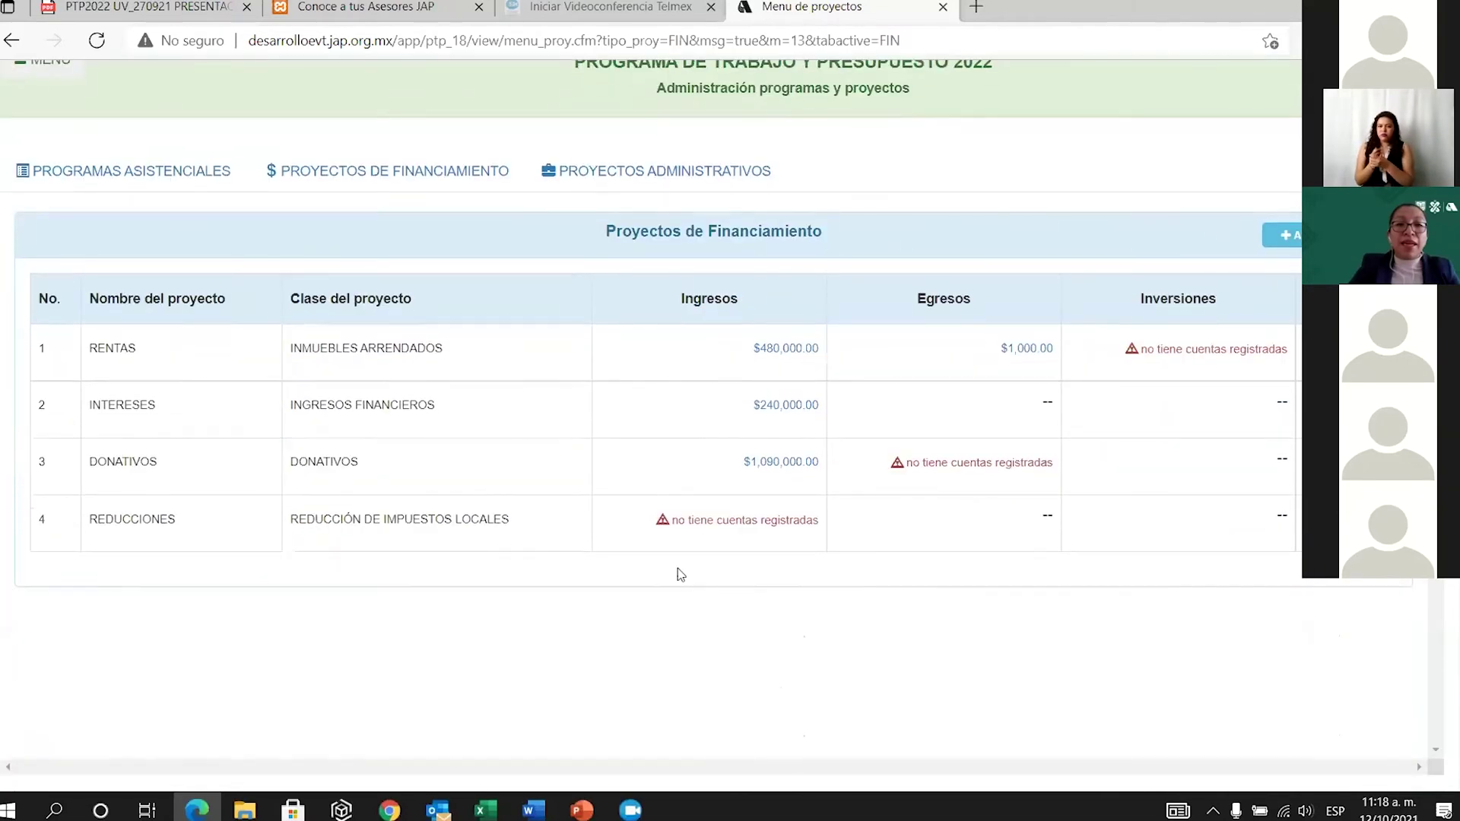
{"action": "left_click", "coordinate": [728, 522]}
Add the Impuesto sobre Nóminas account to REDUCCIONES.
{"action": "left_click", "coordinate": [745, 496]}
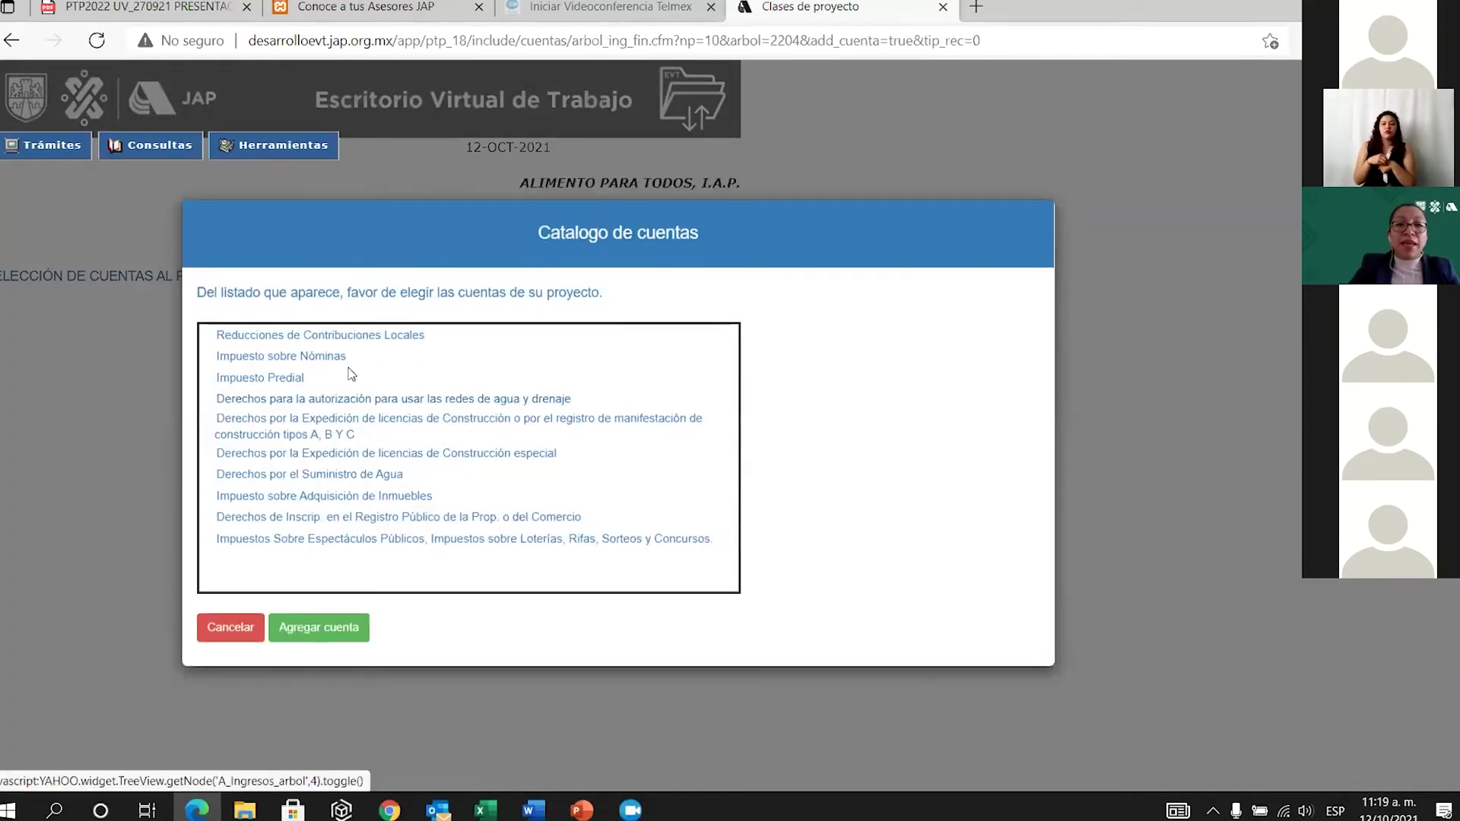
{"action": "left_click", "coordinate": [332, 360]}
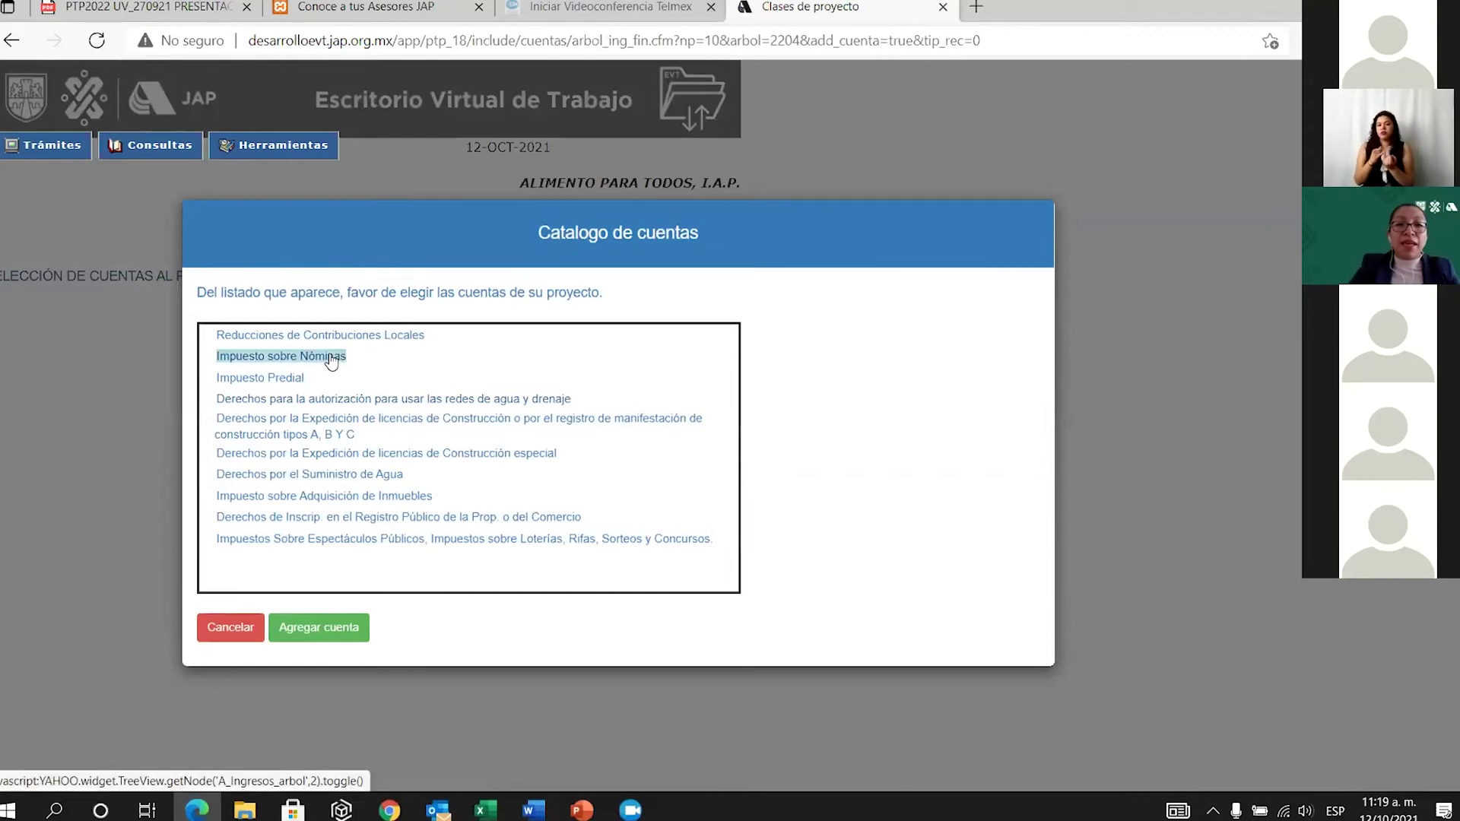
{"action": "left_click", "coordinate": [347, 628]}
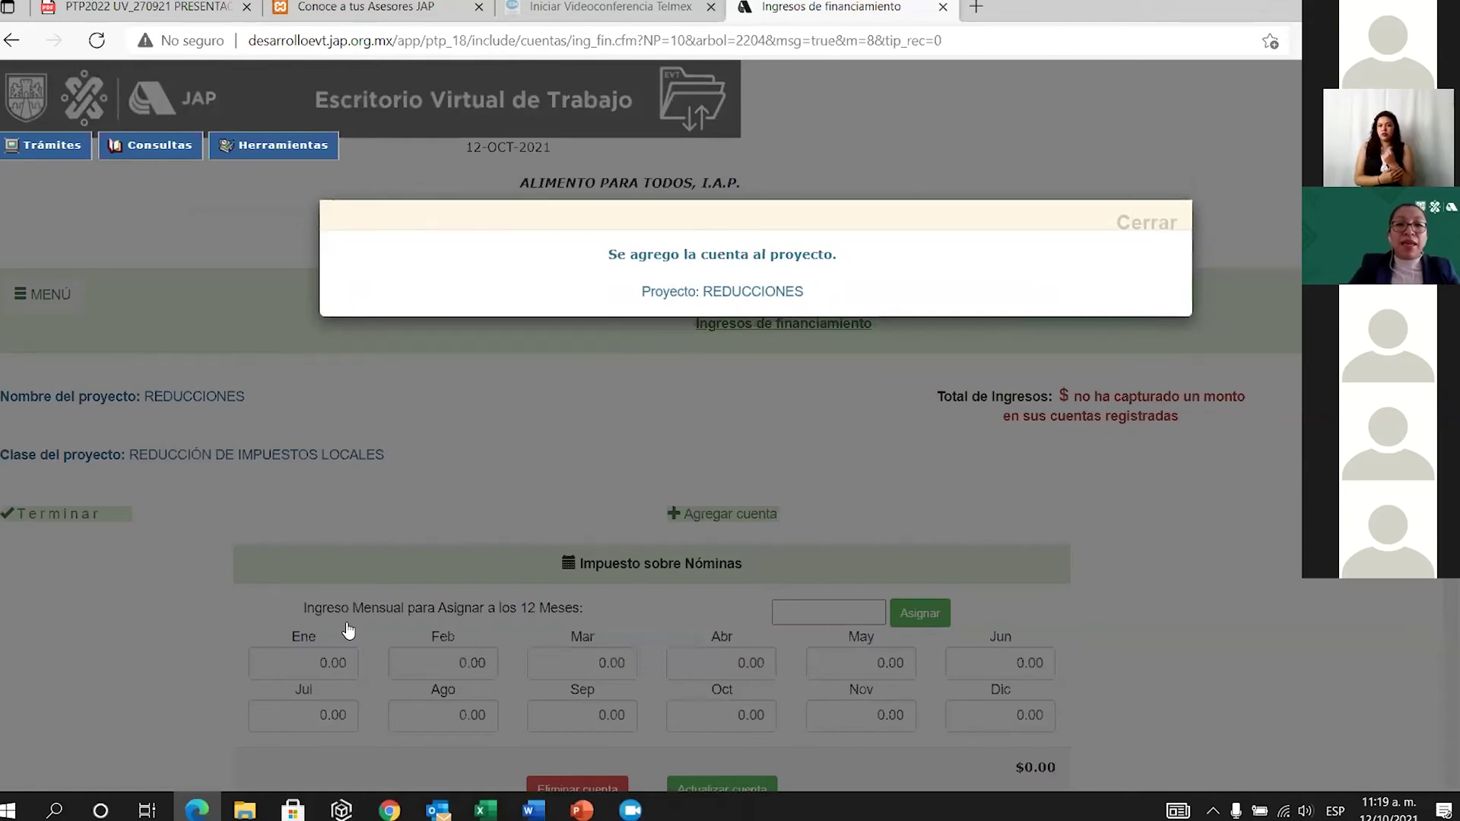
{"action": "left_click", "coordinate": [1144, 224]}
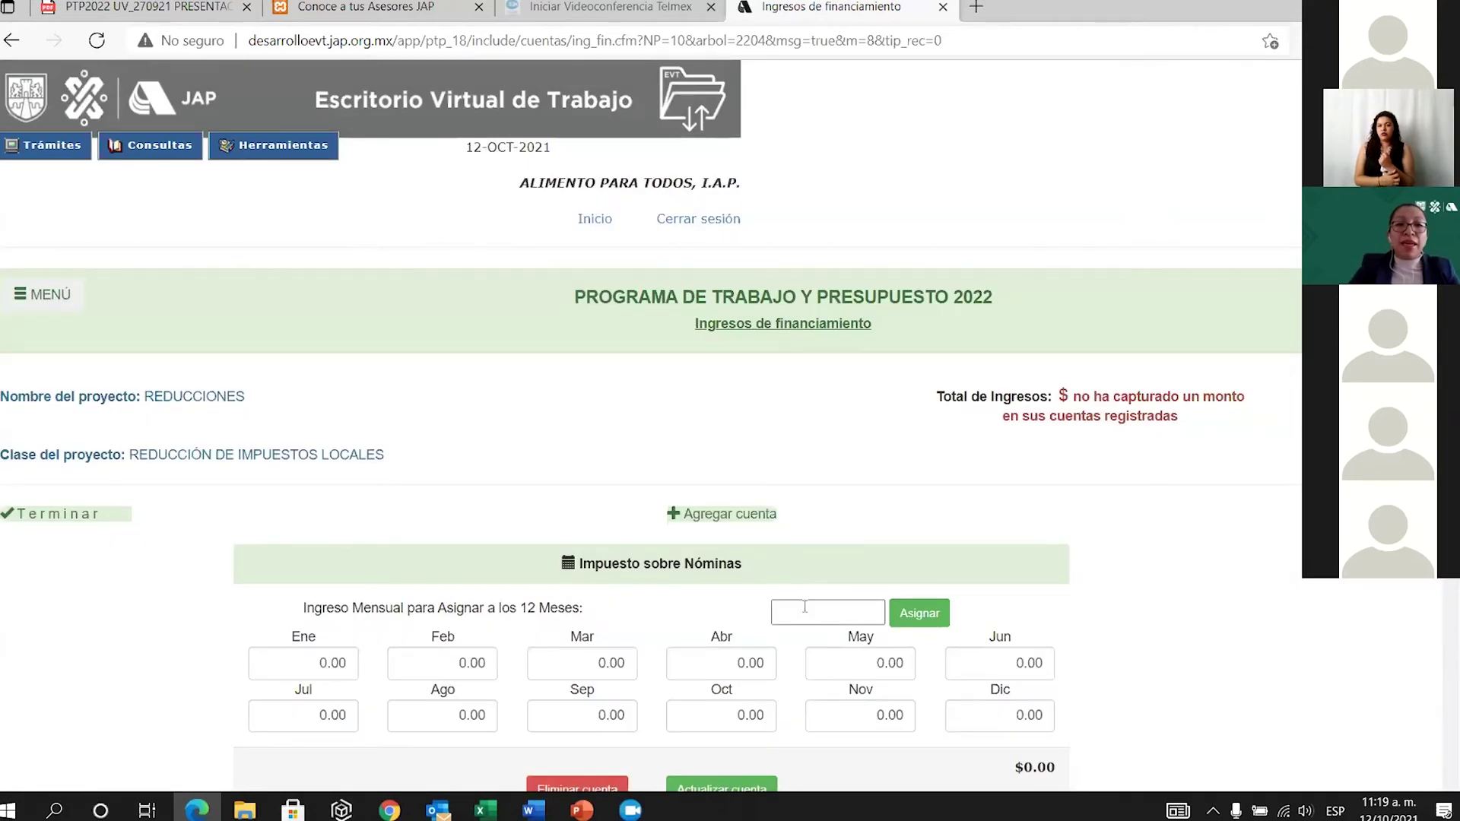
Assign 3000 to every month of Impuesto sobre Nóminas, totalling $36,000.00, and save.
{"action": "left_click", "coordinate": [806, 607]}
{"action": "type", "text": "3000"}
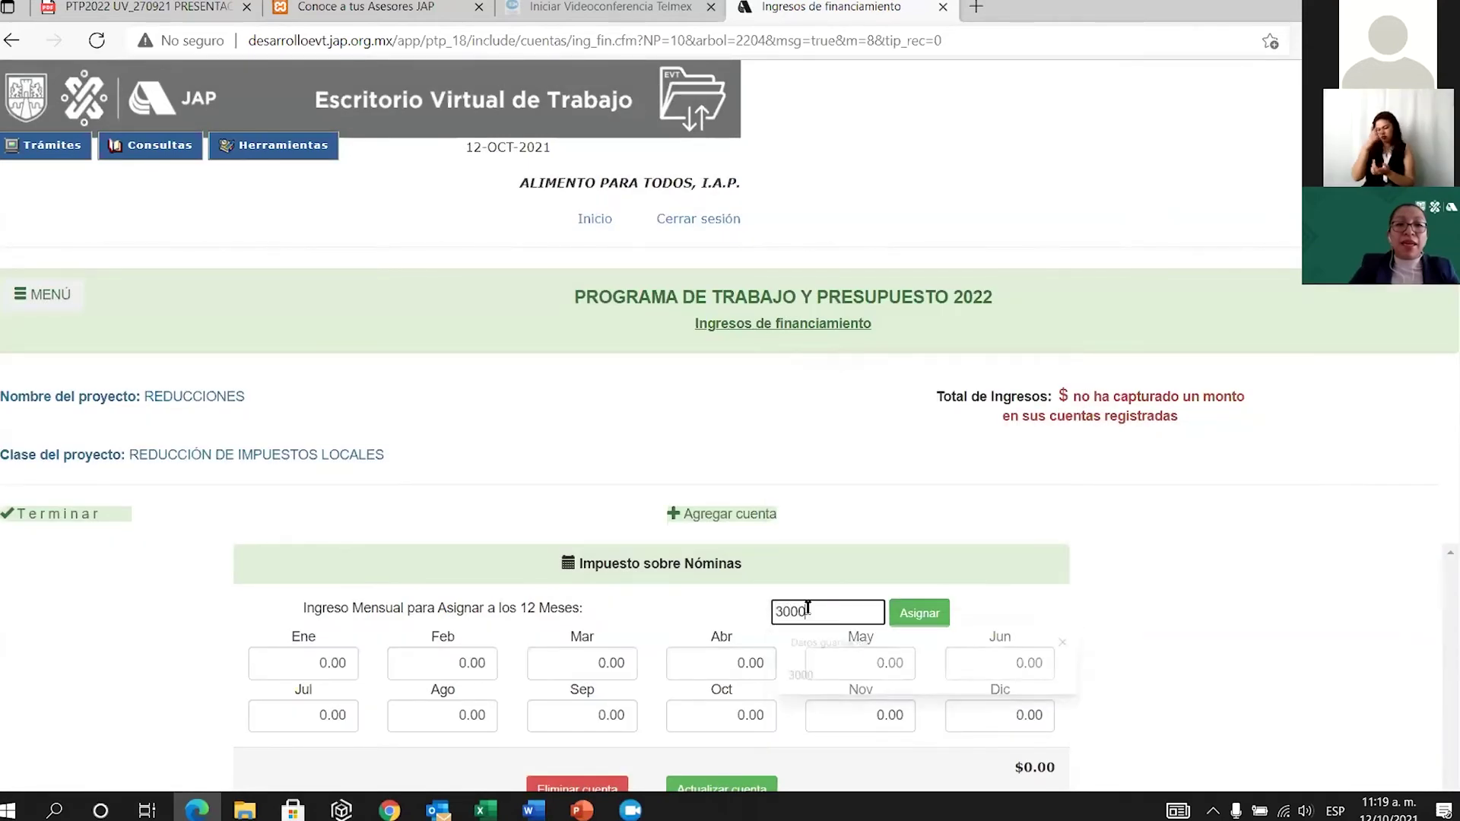
{"action": "left_click", "coordinate": [902, 613]}
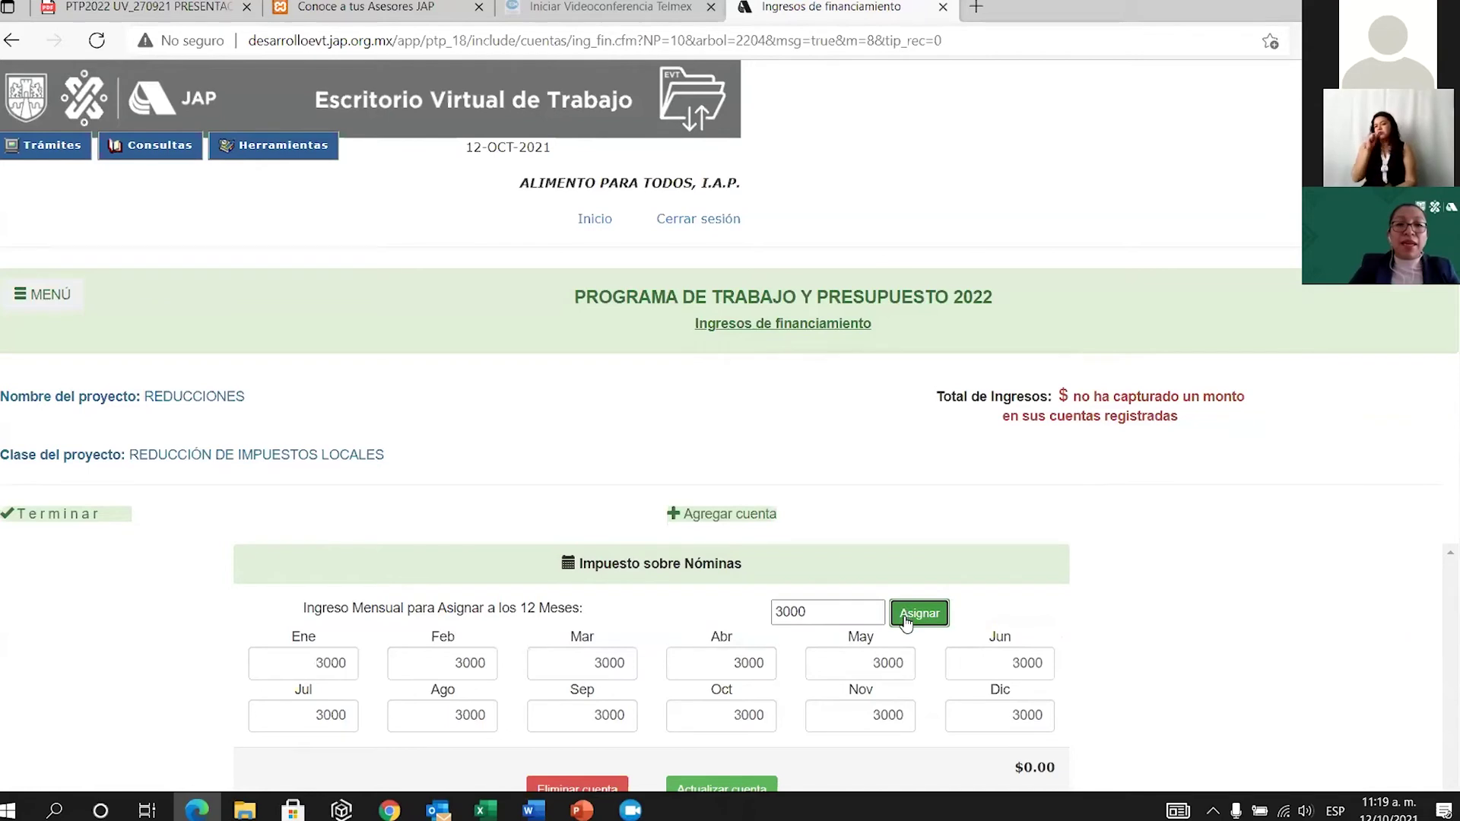
{"action": "scroll", "coordinate": [905, 620], "scroll_direction": "down", "scroll_amount": 2}
{"action": "left_click", "coordinate": [724, 628]}
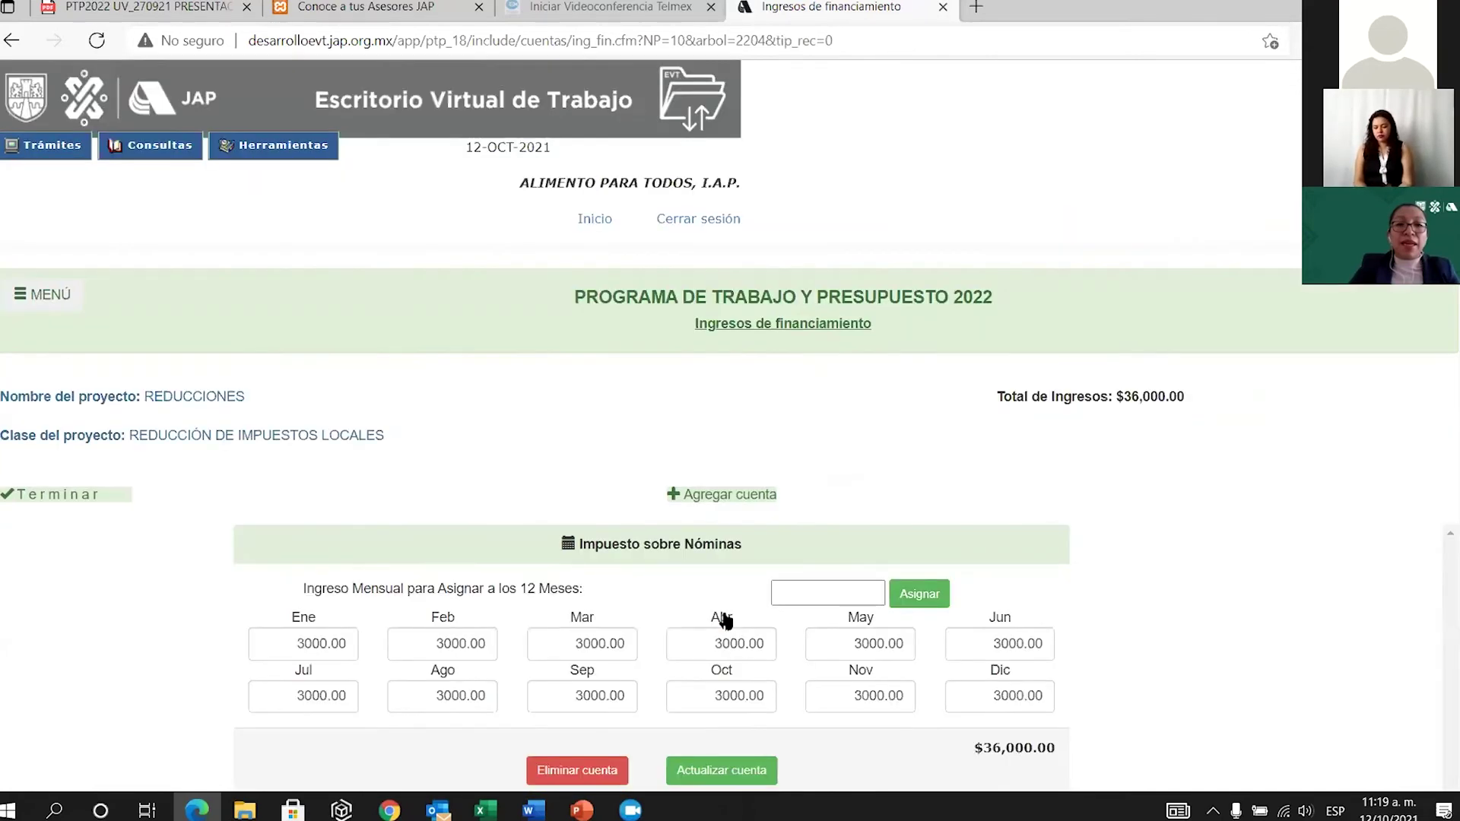
{"action": "left_click", "coordinate": [736, 498]}
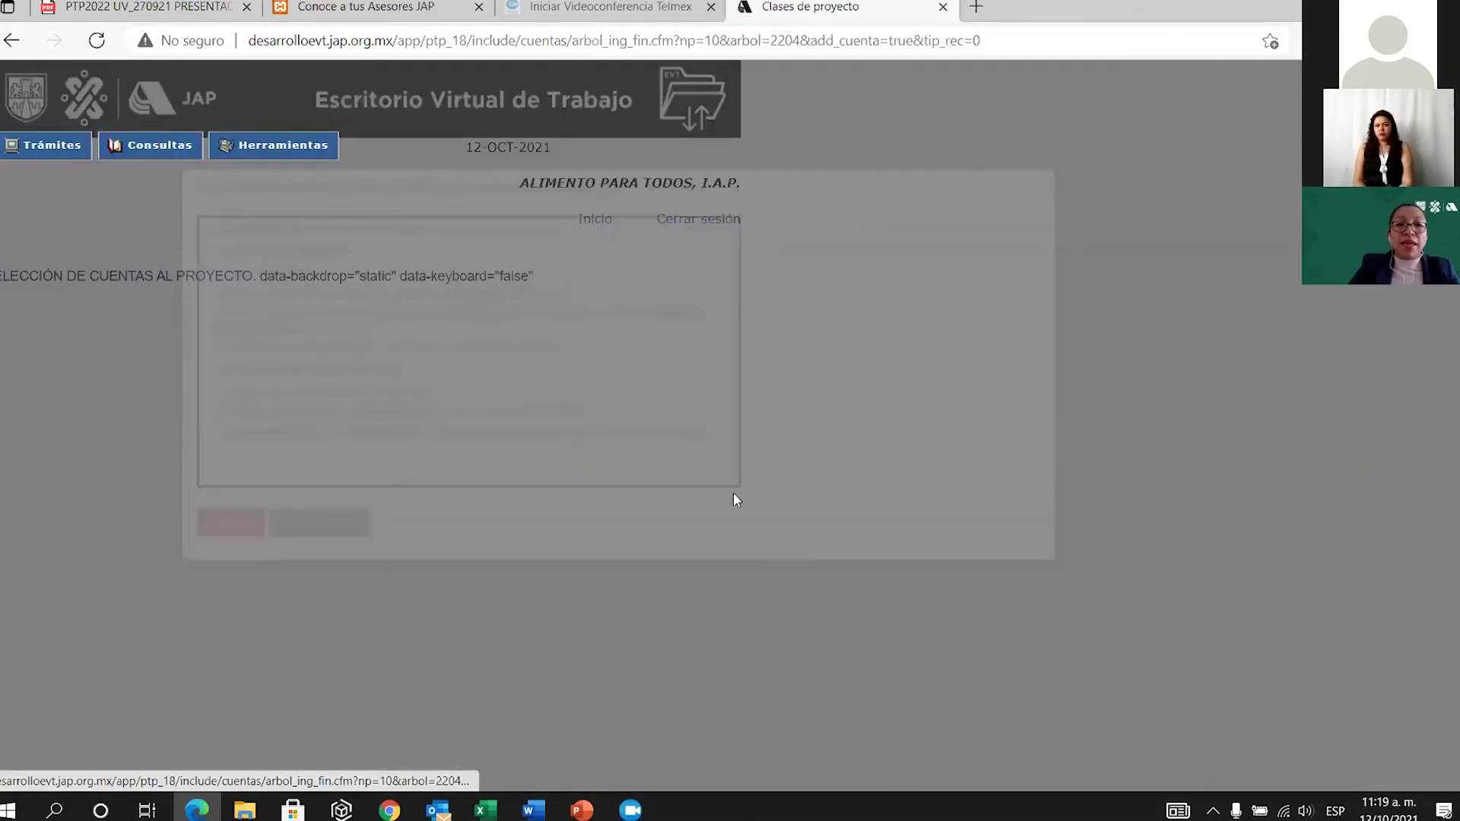
Add the Derechos por el Suministro de Agua account to REDUCCIONES.
{"action": "left_click", "coordinate": [340, 480]}
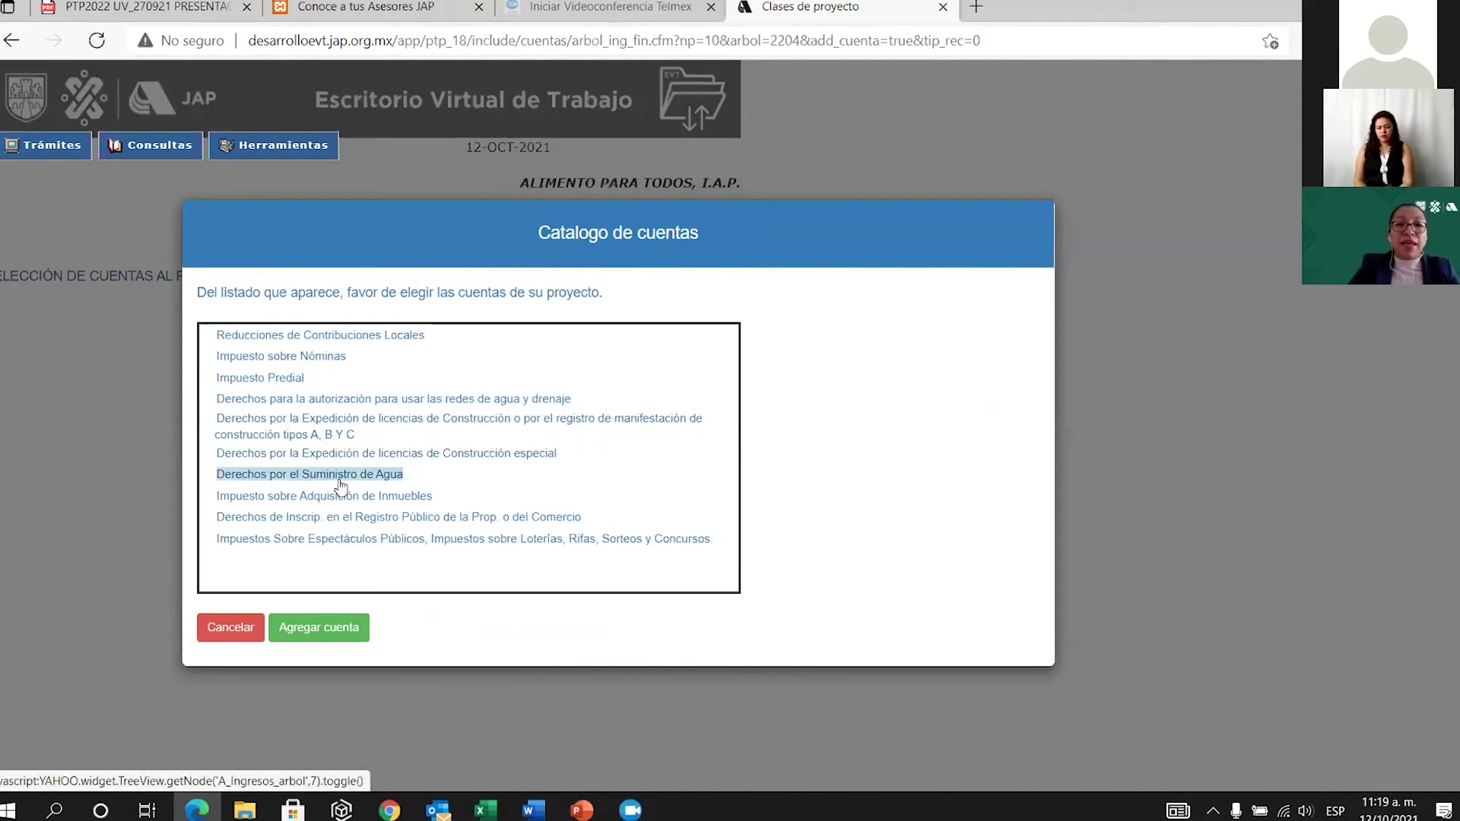
{"action": "left_click", "coordinate": [356, 628]}
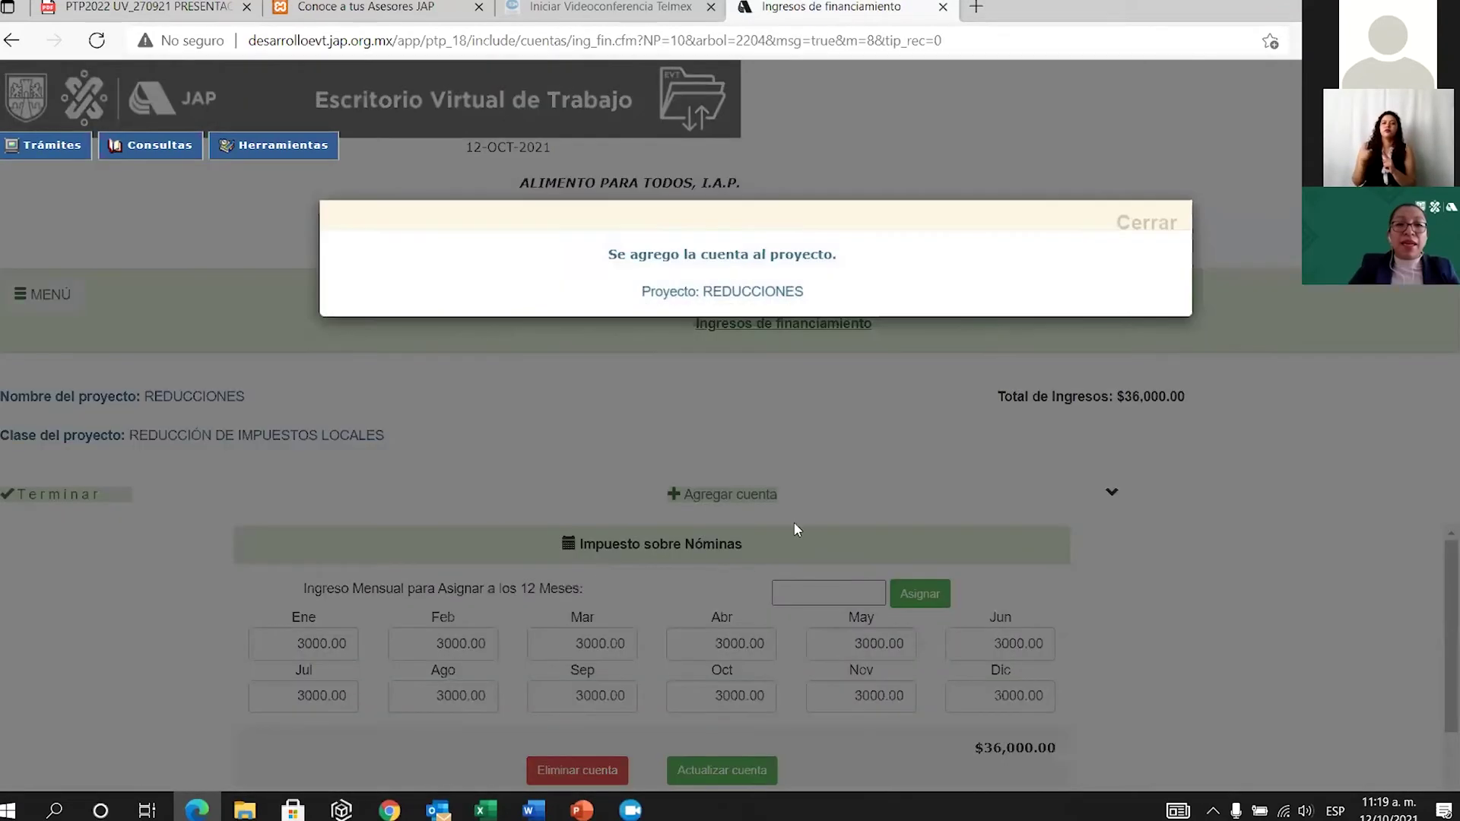
{"action": "left_click", "coordinate": [1144, 224]}
Enter 30000 for April in the water-supply account and save, raising income to $66,000.00.
{"action": "scroll", "coordinate": [742, 697], "scroll_direction": "down", "scroll_amount": 3}
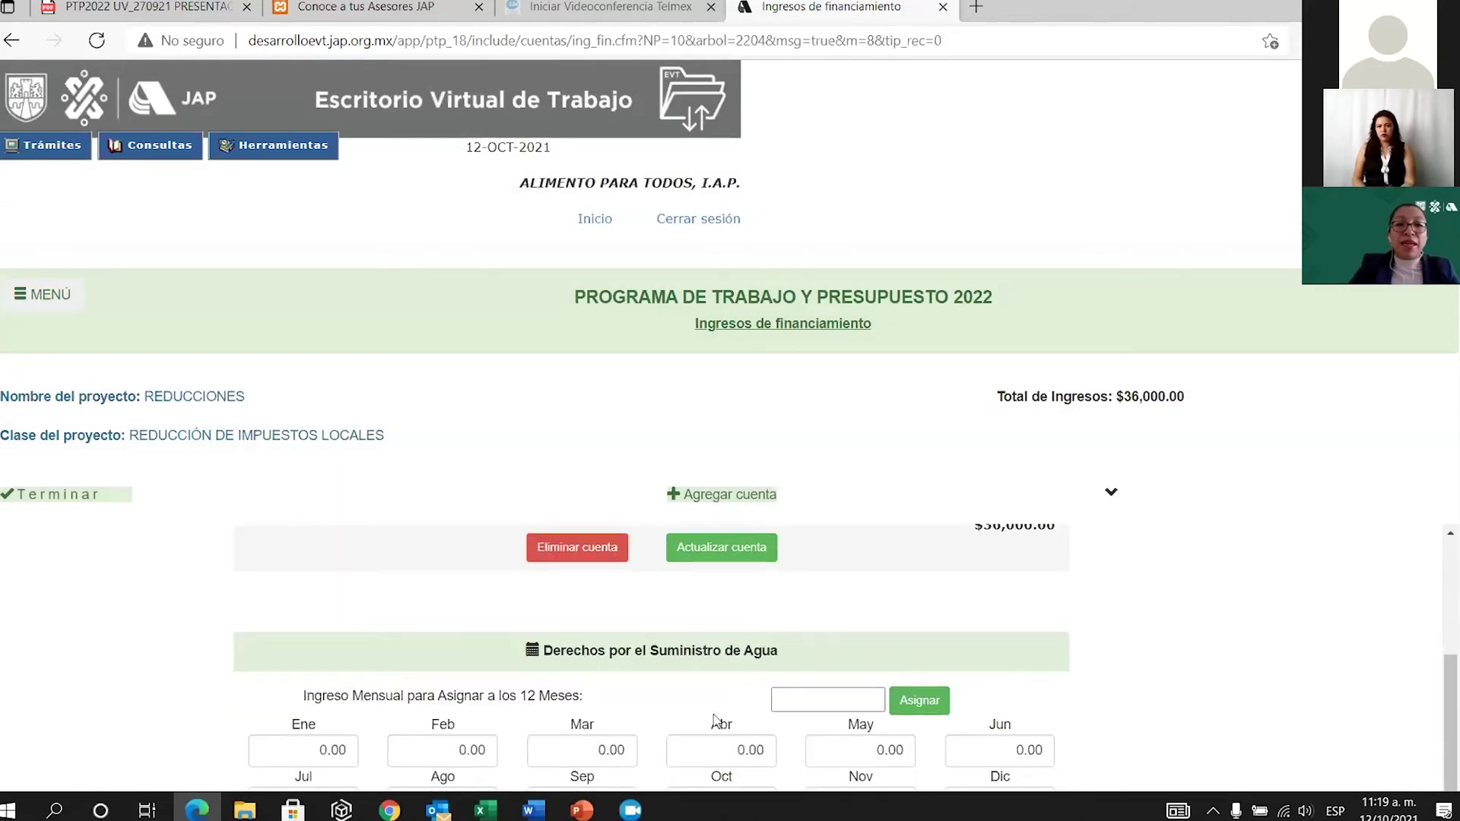
{"action": "scroll", "coordinate": [743, 698], "scroll_direction": "down", "scroll_amount": 1}
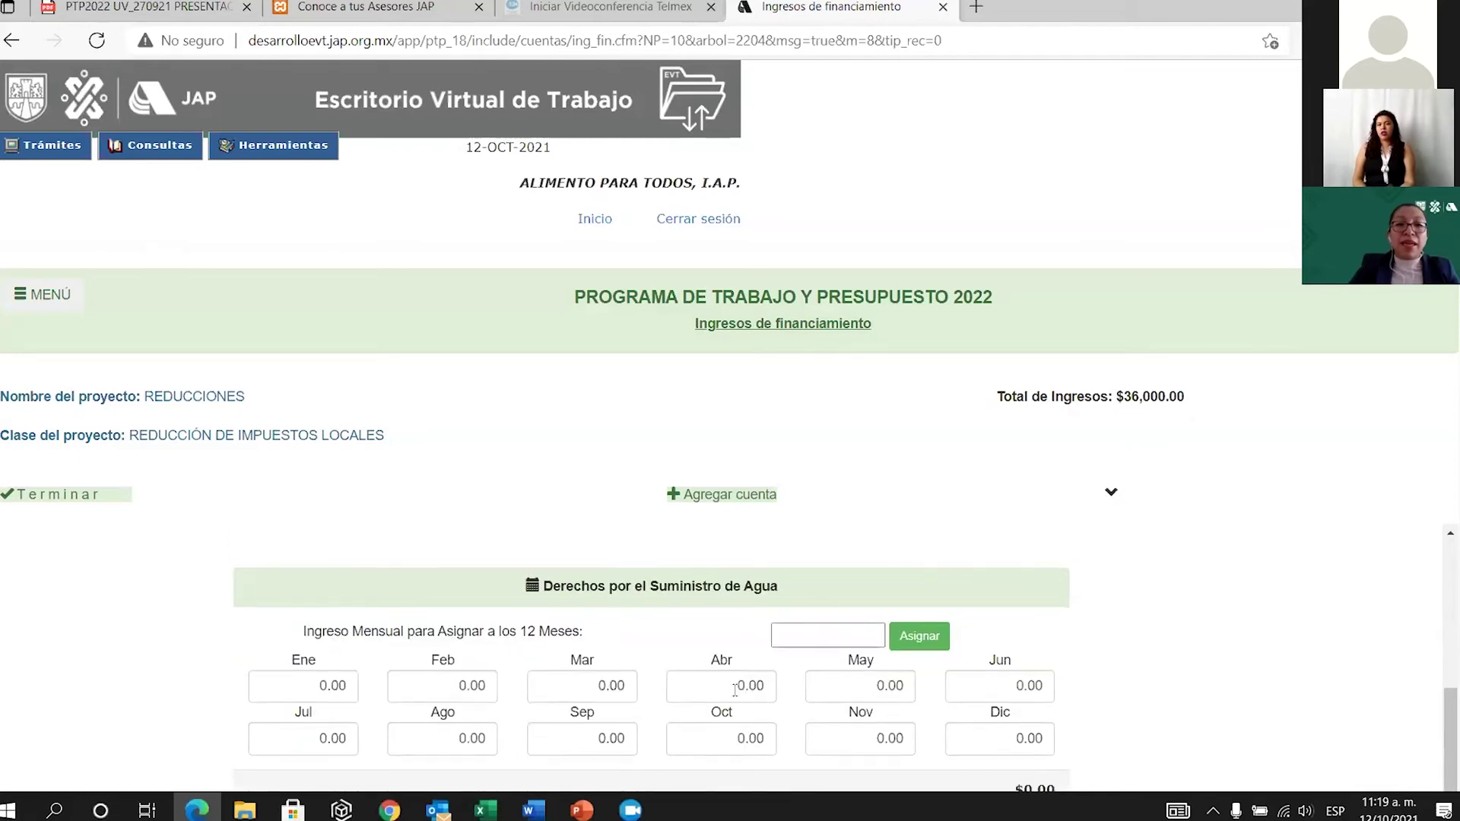
{"action": "left_click", "coordinate": [736, 686]}
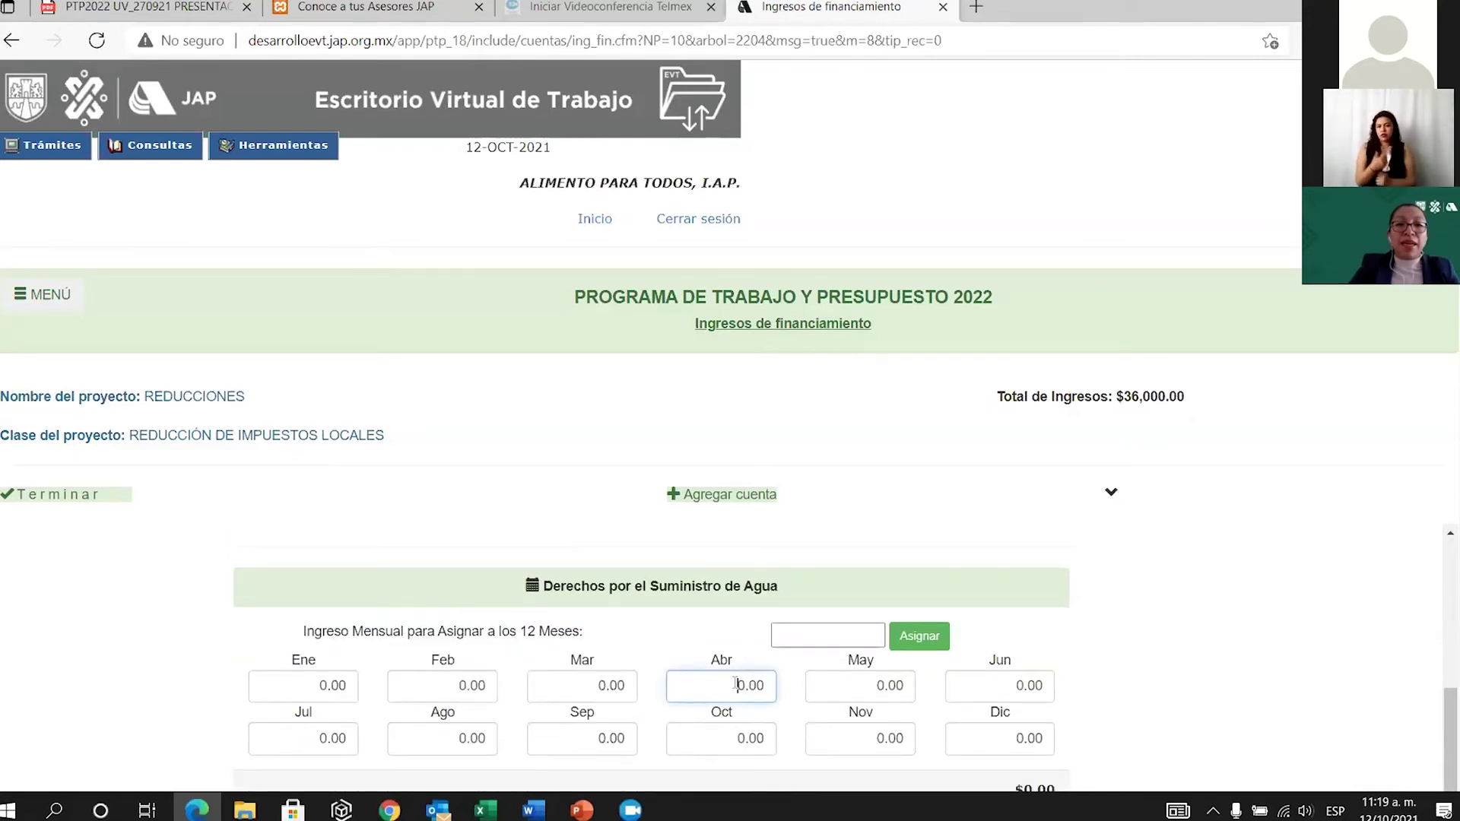
{"action": "key", "text": "Delete"}
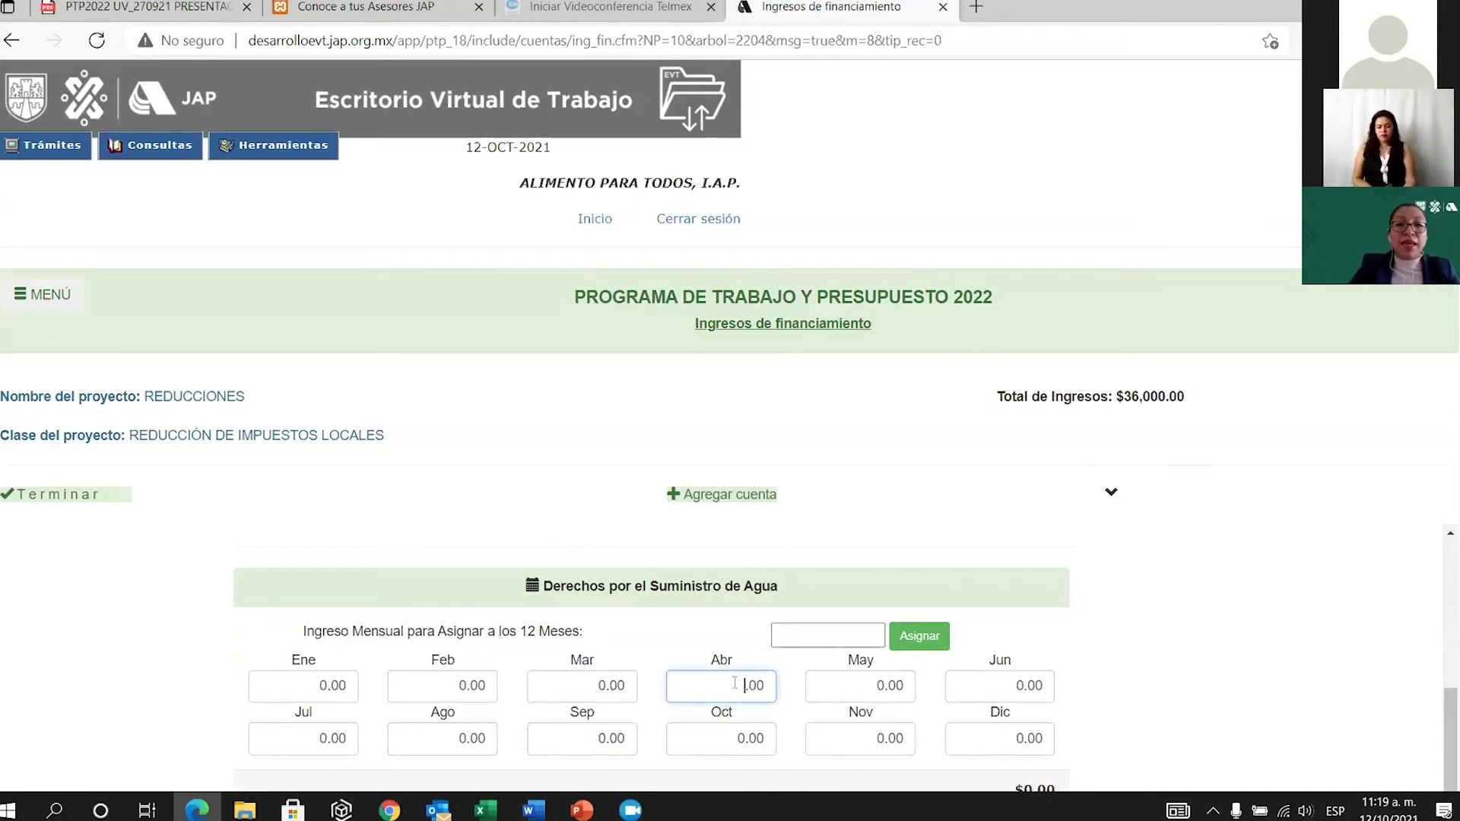
{"action": "type", "text": "30000"}
{"action": "scroll", "coordinate": [882, 687], "scroll_direction": "down", "scroll_amount": 2}
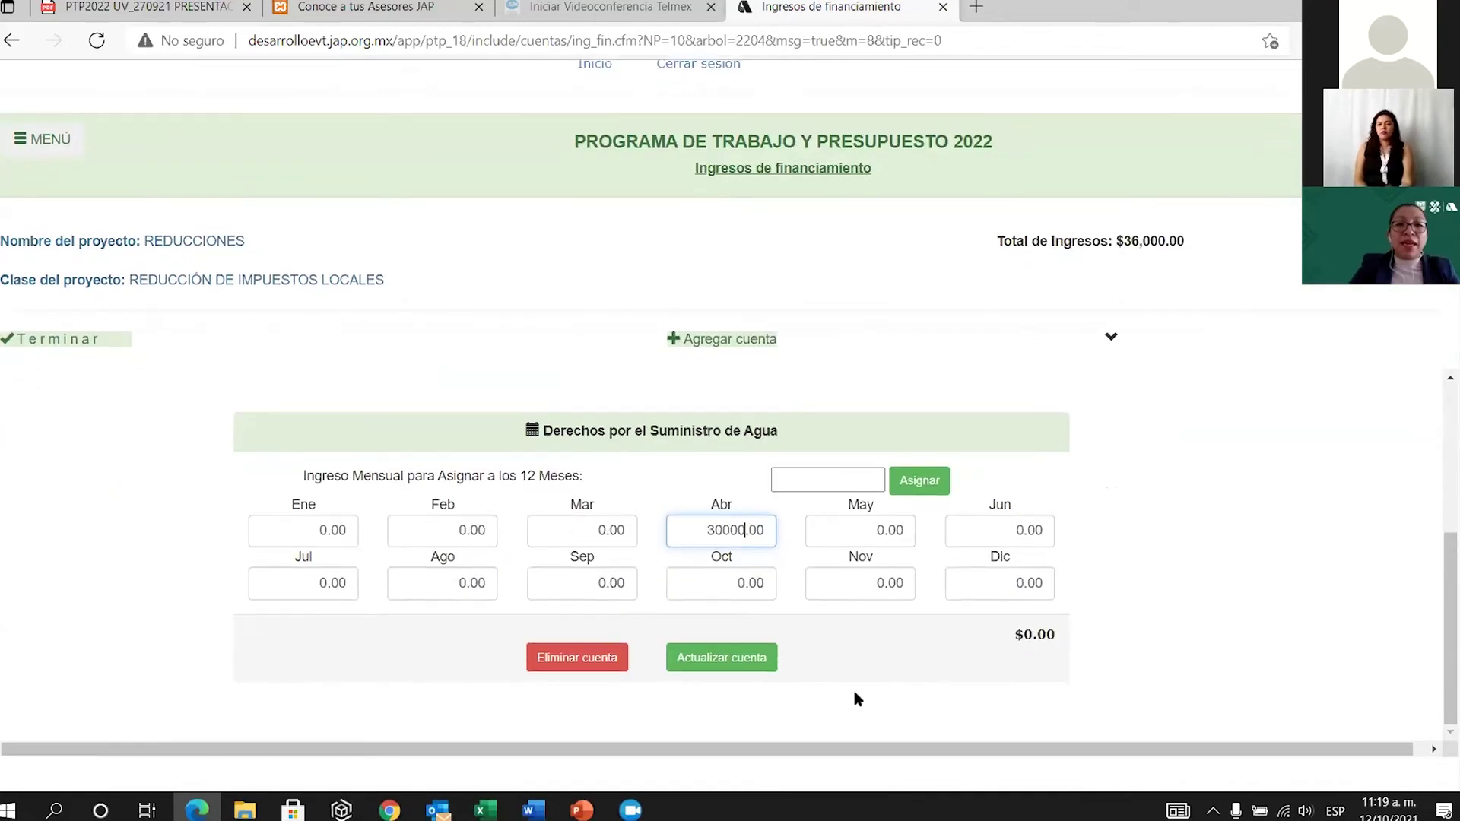
{"action": "left_click", "coordinate": [738, 659]}
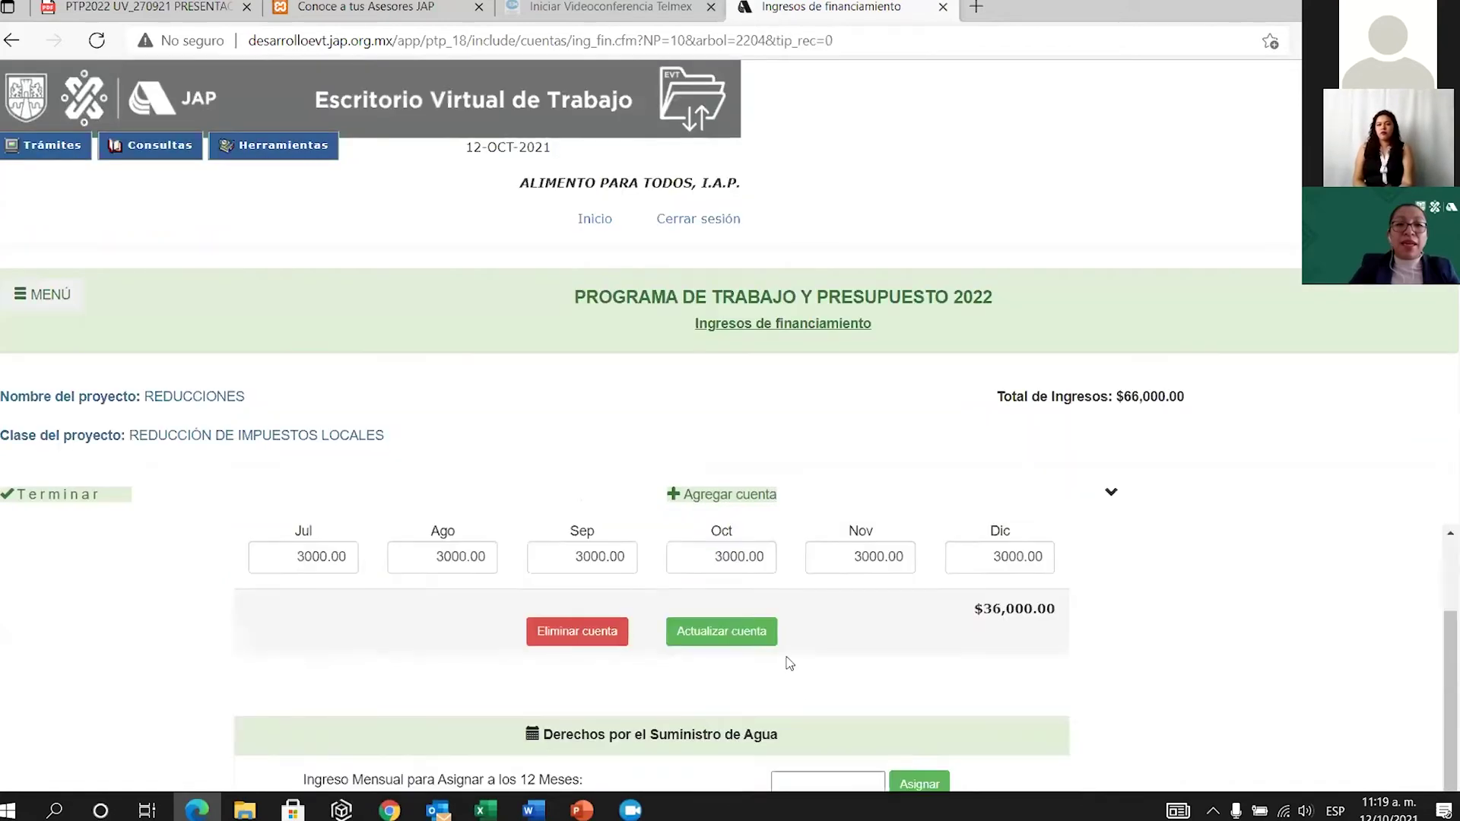
{"action": "left_click", "coordinate": [716, 494]}
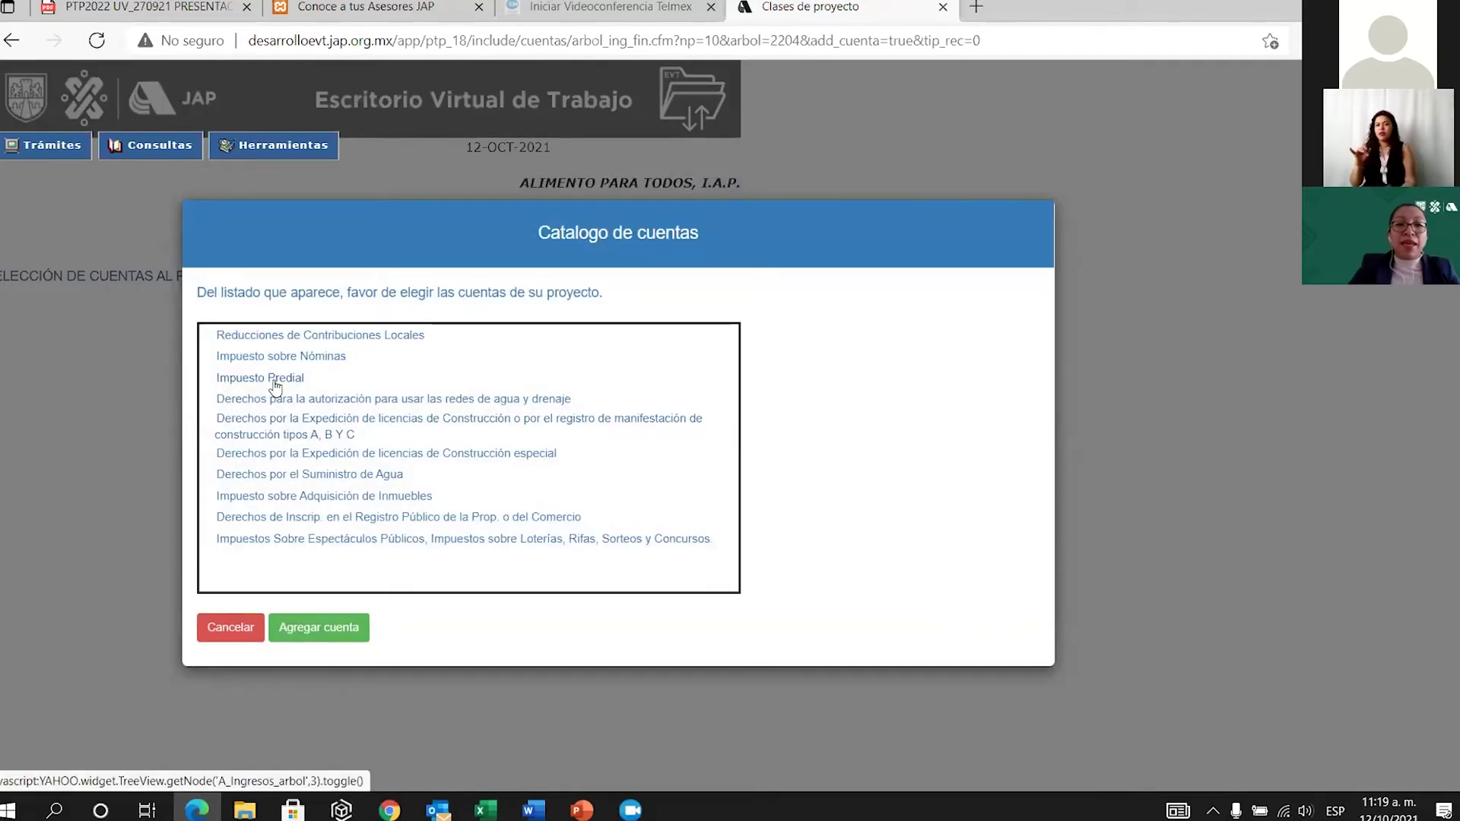
Add the Impuesto Predial account to REDUCCIONES.
{"action": "left_click", "coordinate": [275, 380]}
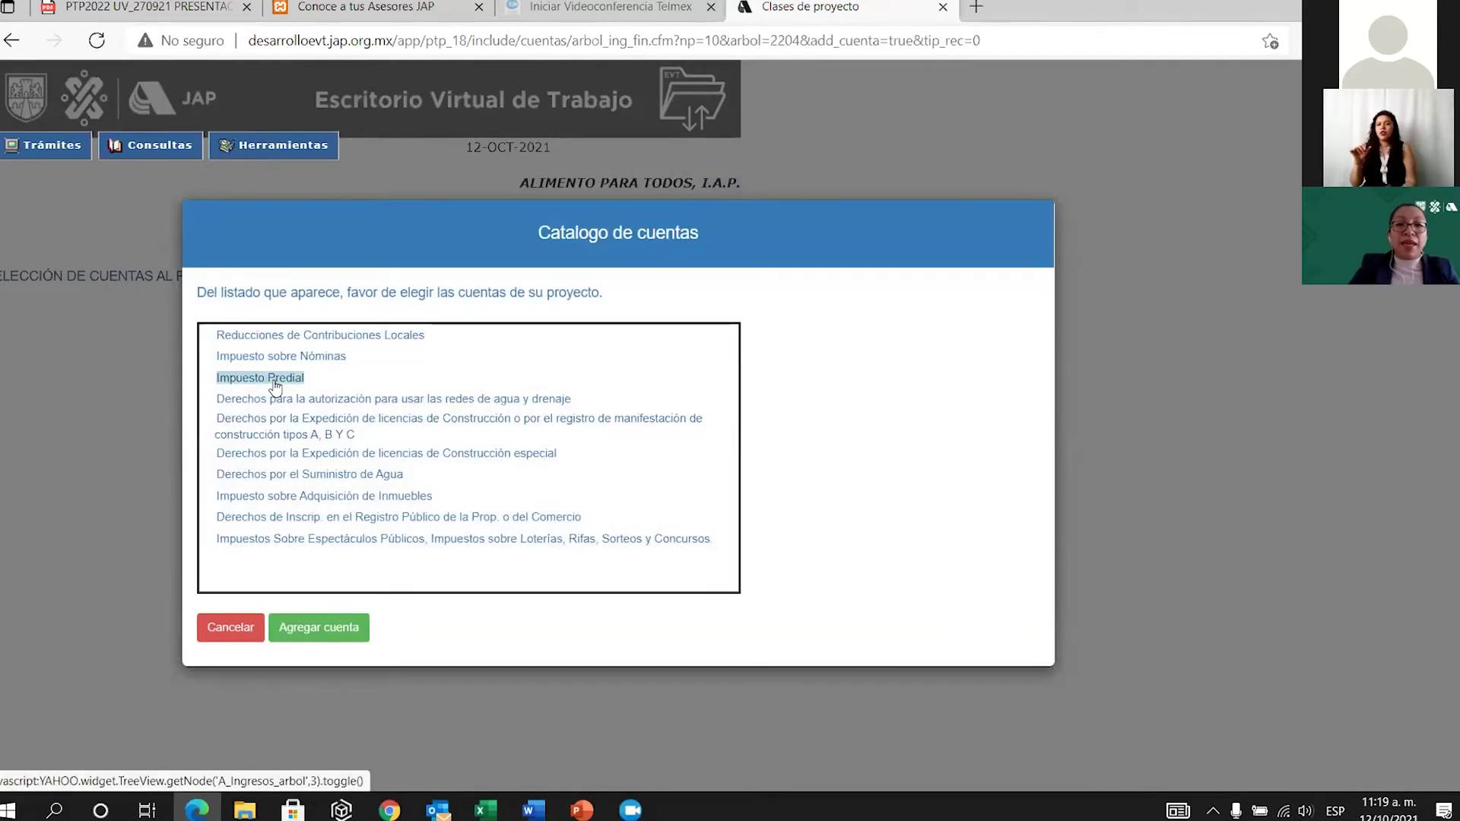
{"action": "left_click", "coordinate": [327, 637]}
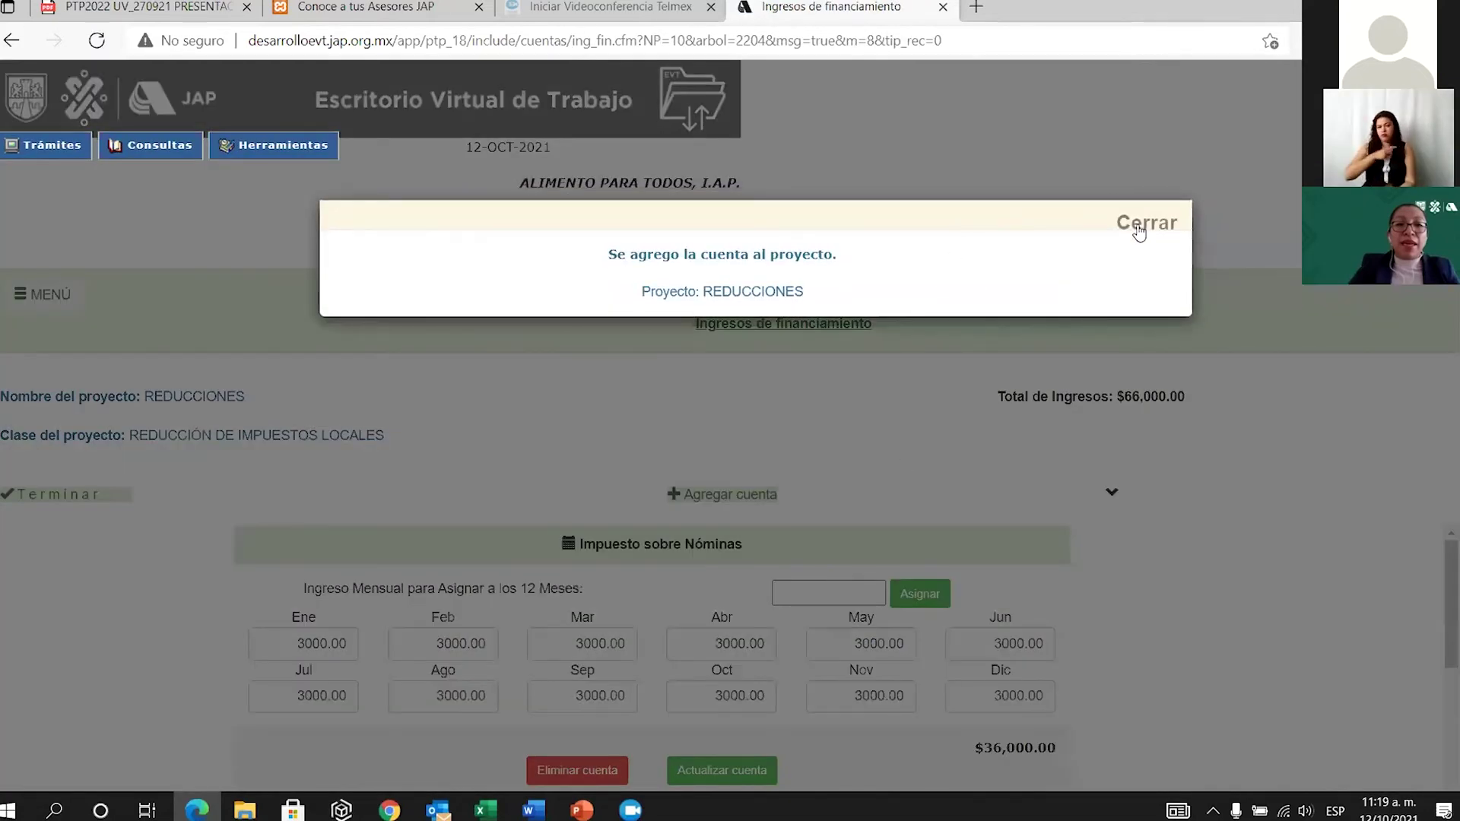
{"action": "left_click", "coordinate": [1141, 222]}
Set Impuesto Predial to 5000 in March, save, and return to the project list.
{"action": "scroll", "coordinate": [791, 680], "scroll_direction": "down", "scroll_amount": 6}
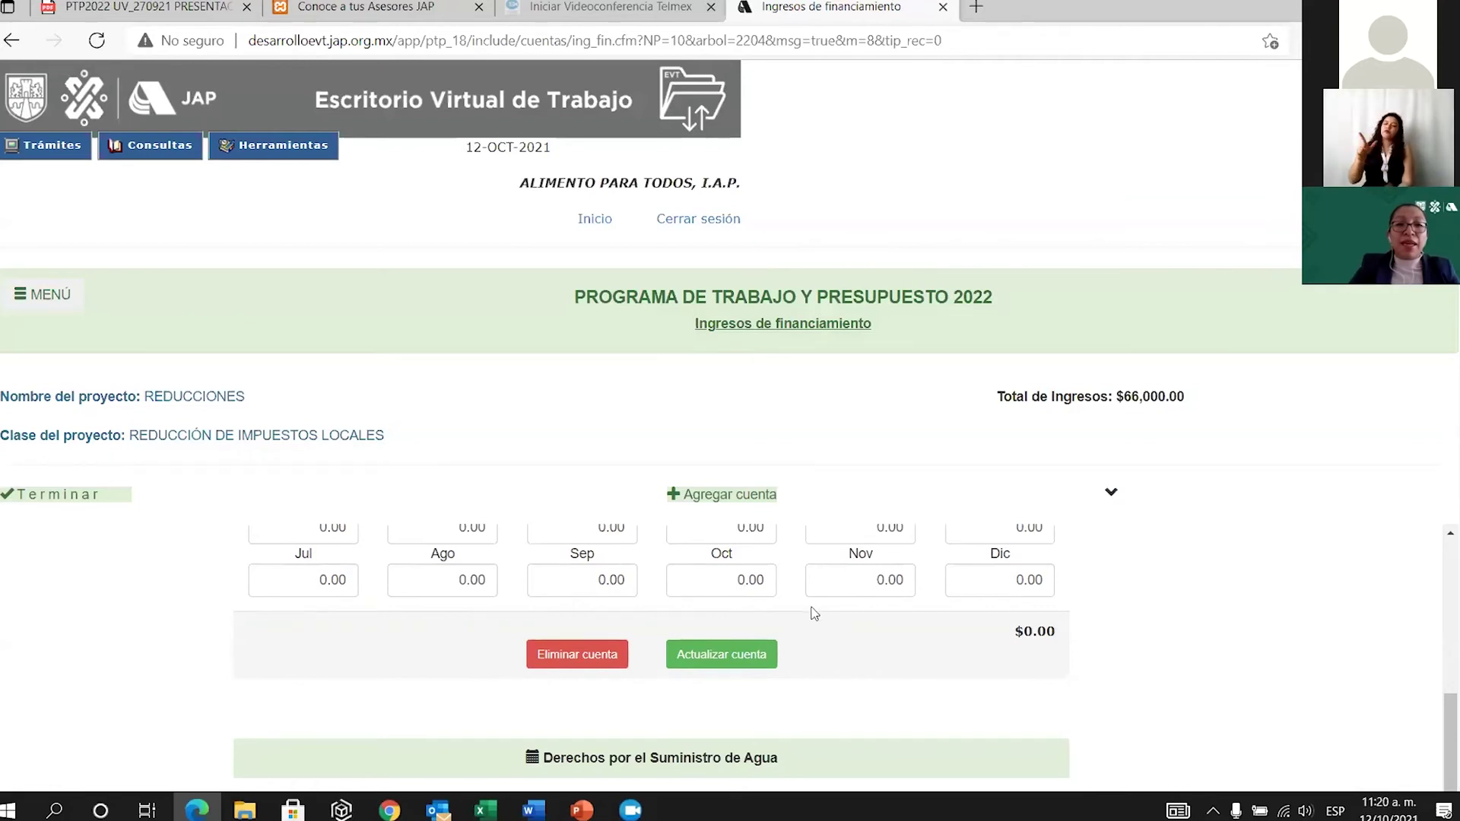
{"action": "scroll", "coordinate": [592, 572], "scroll_direction": "up", "scroll_amount": 1}
{"action": "left_click", "coordinate": [600, 582]}
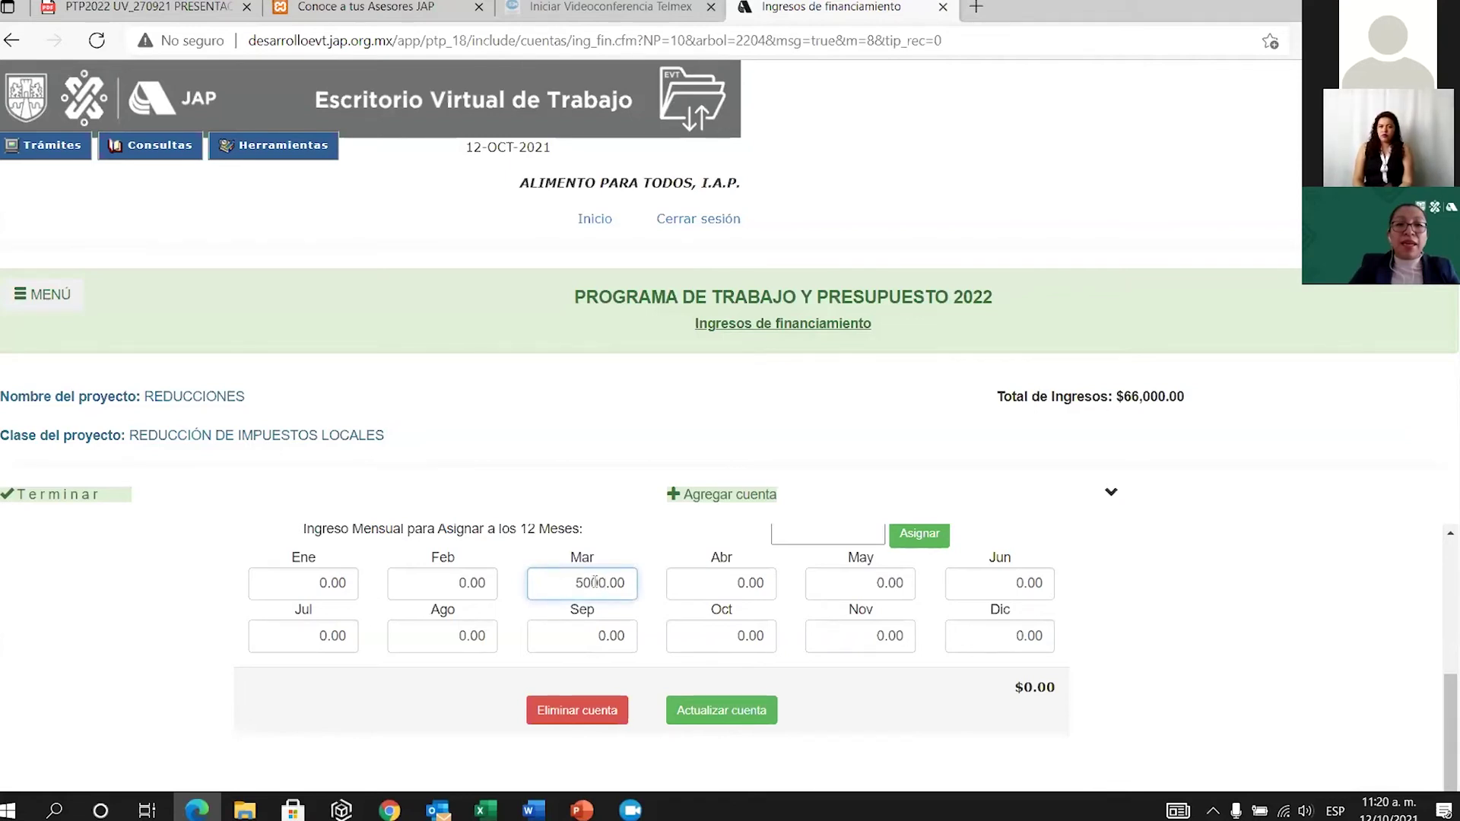
{"action": "left_click", "coordinate": [717, 710]}
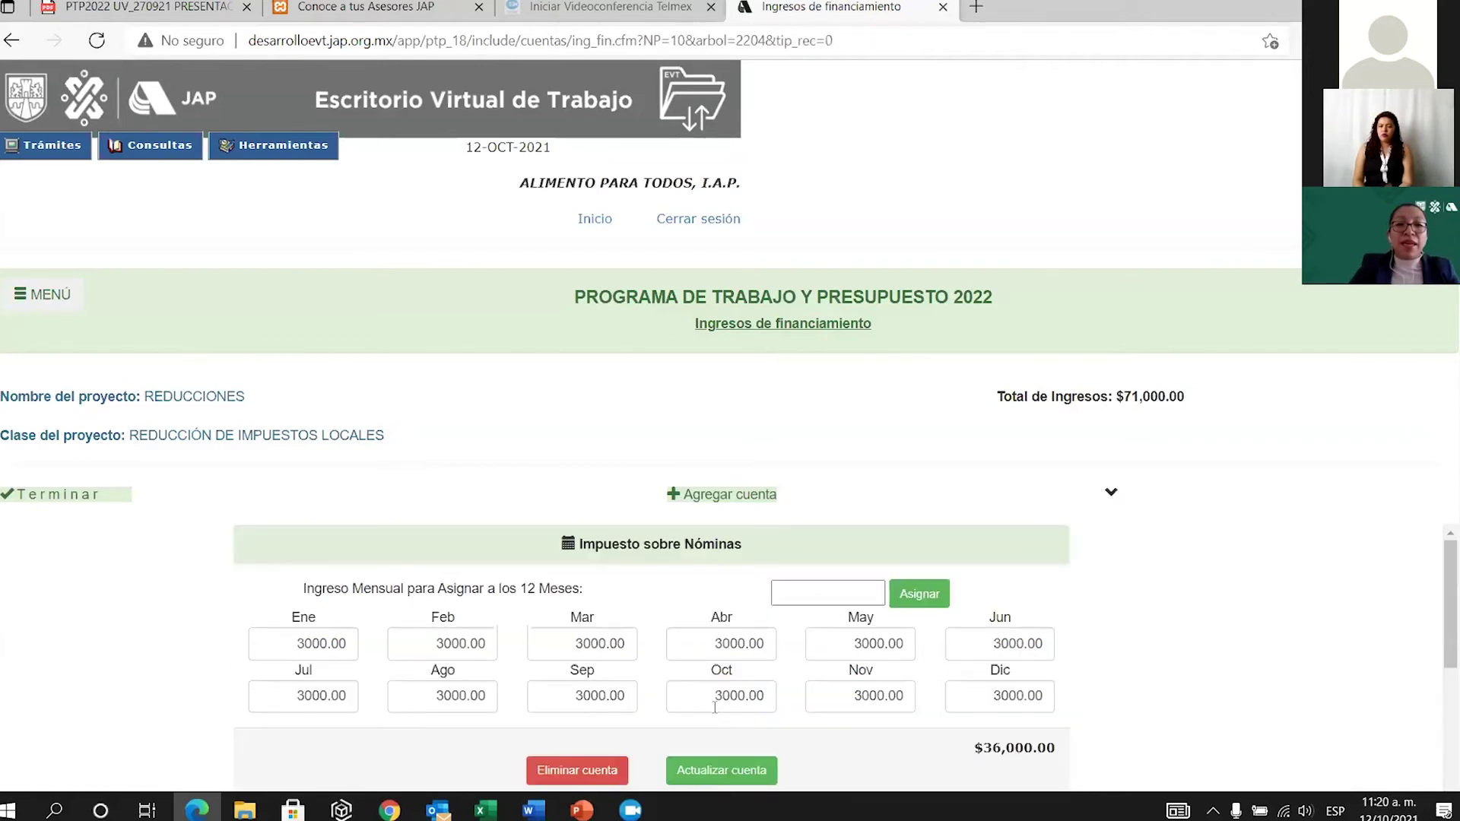
{"action": "left_click", "coordinate": [88, 499]}
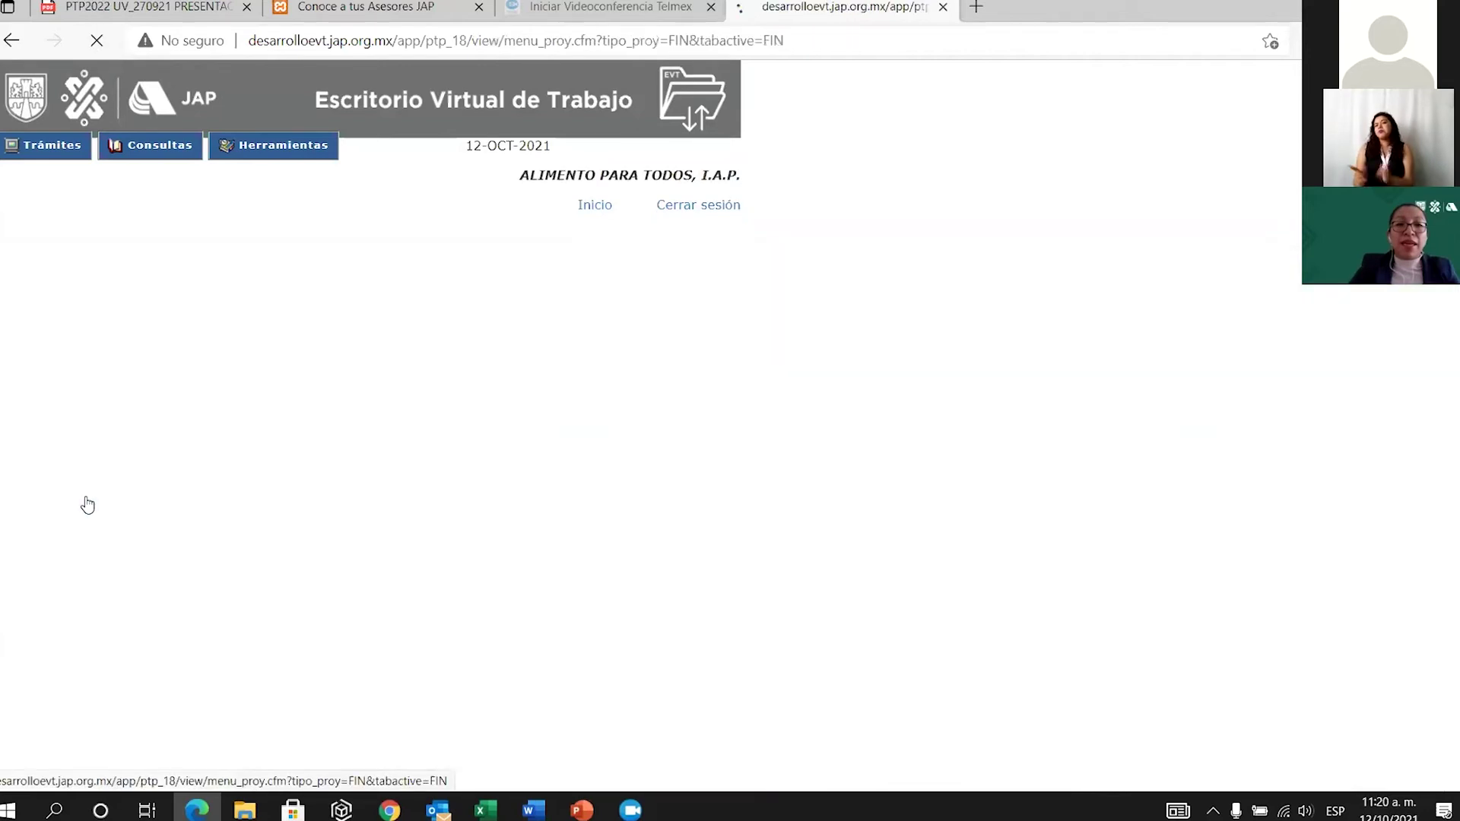
Create a financing project named VENTAS with class VENTAS PARA ALLEGARSE DE RECURSOS.
{"action": "scroll", "coordinate": [836, 703], "scroll_direction": "down", "scroll_amount": 3}
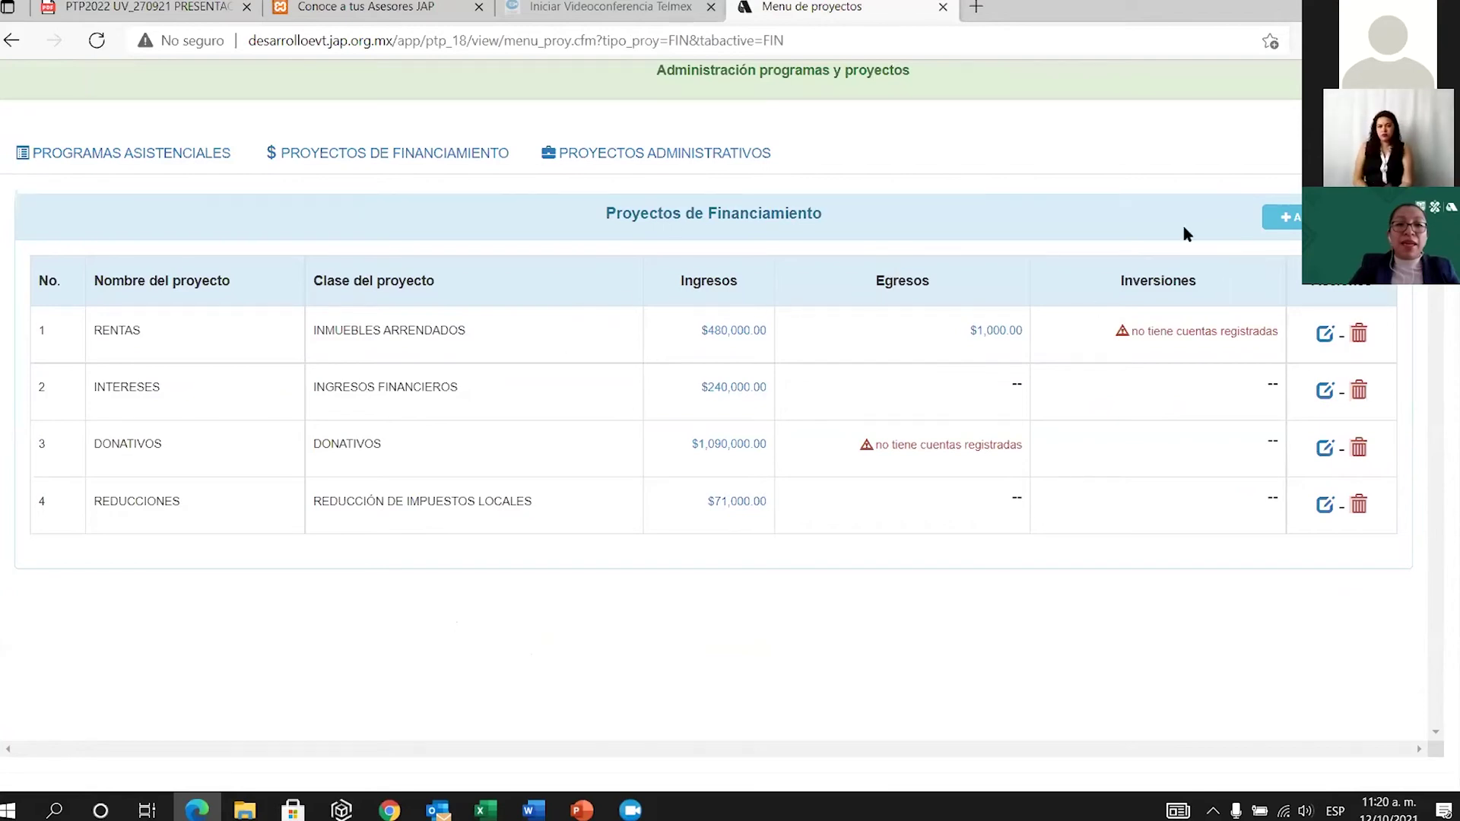
{"action": "left_click", "coordinate": [1286, 217]}
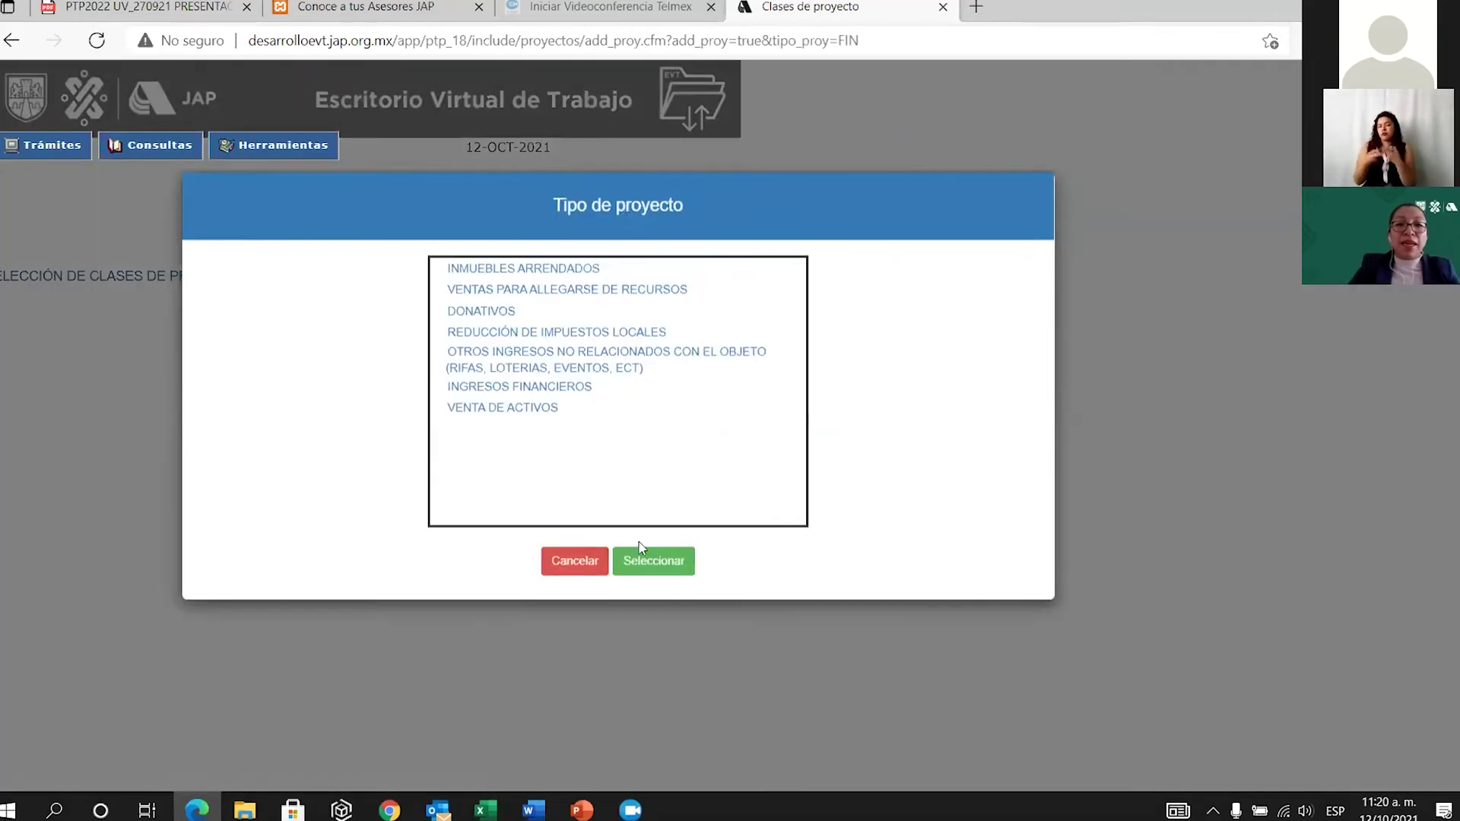
{"action": "left_click", "coordinate": [548, 316]}
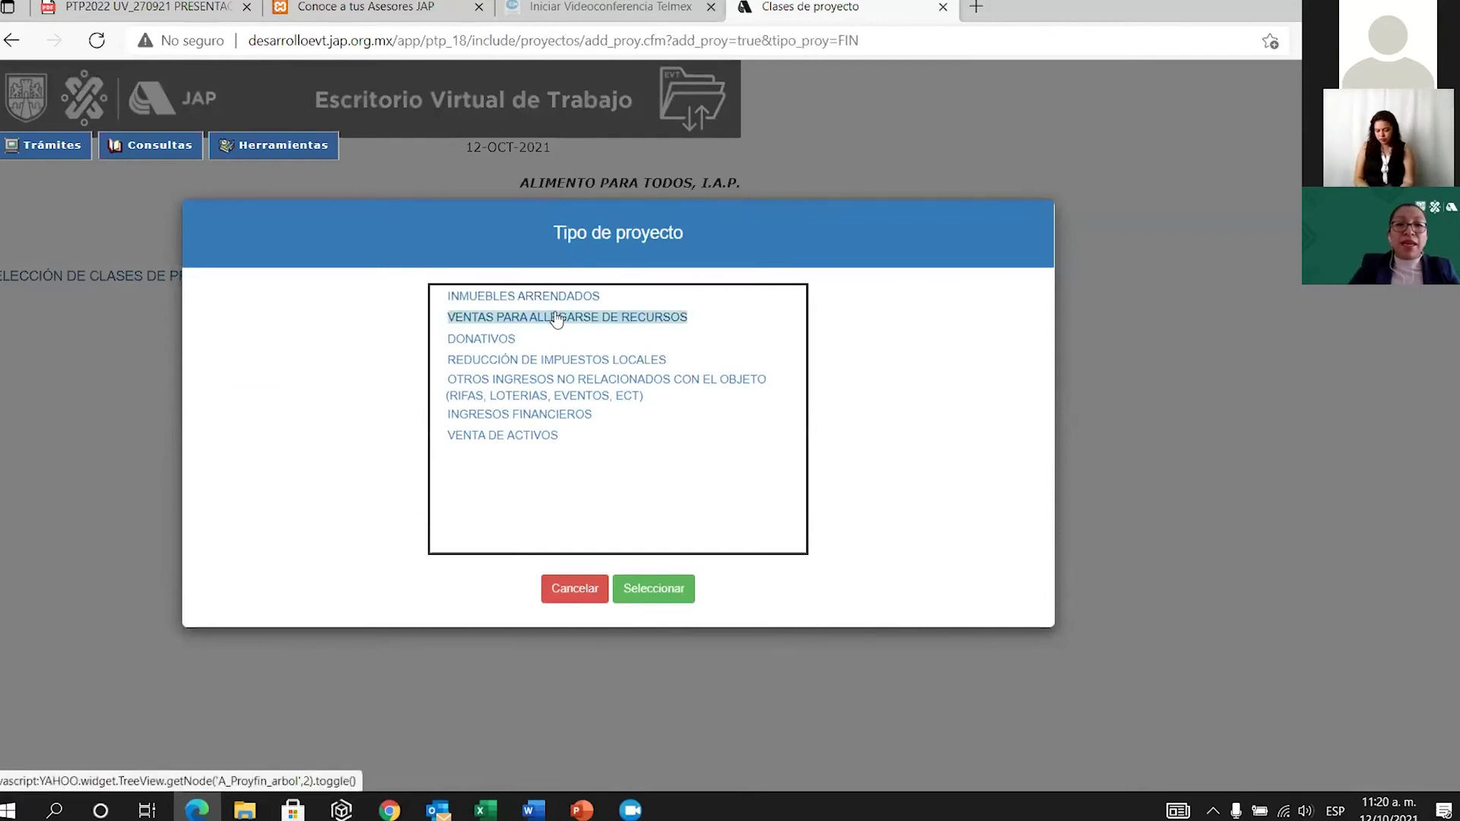
{"action": "left_click", "coordinate": [674, 591]}
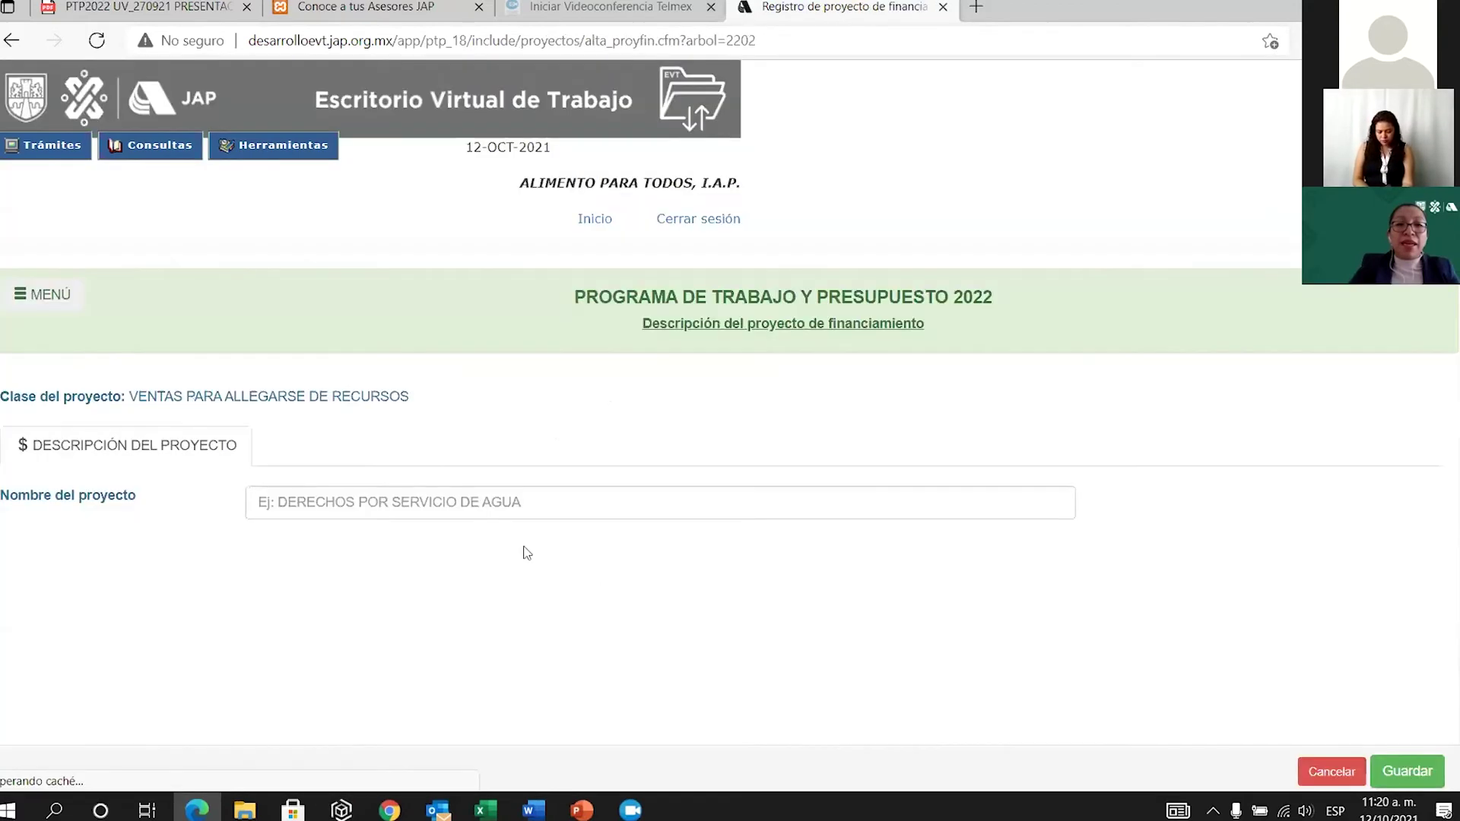
{"action": "left_click", "coordinate": [487, 500]}
{"action": "type", "text": "VENTAS"}
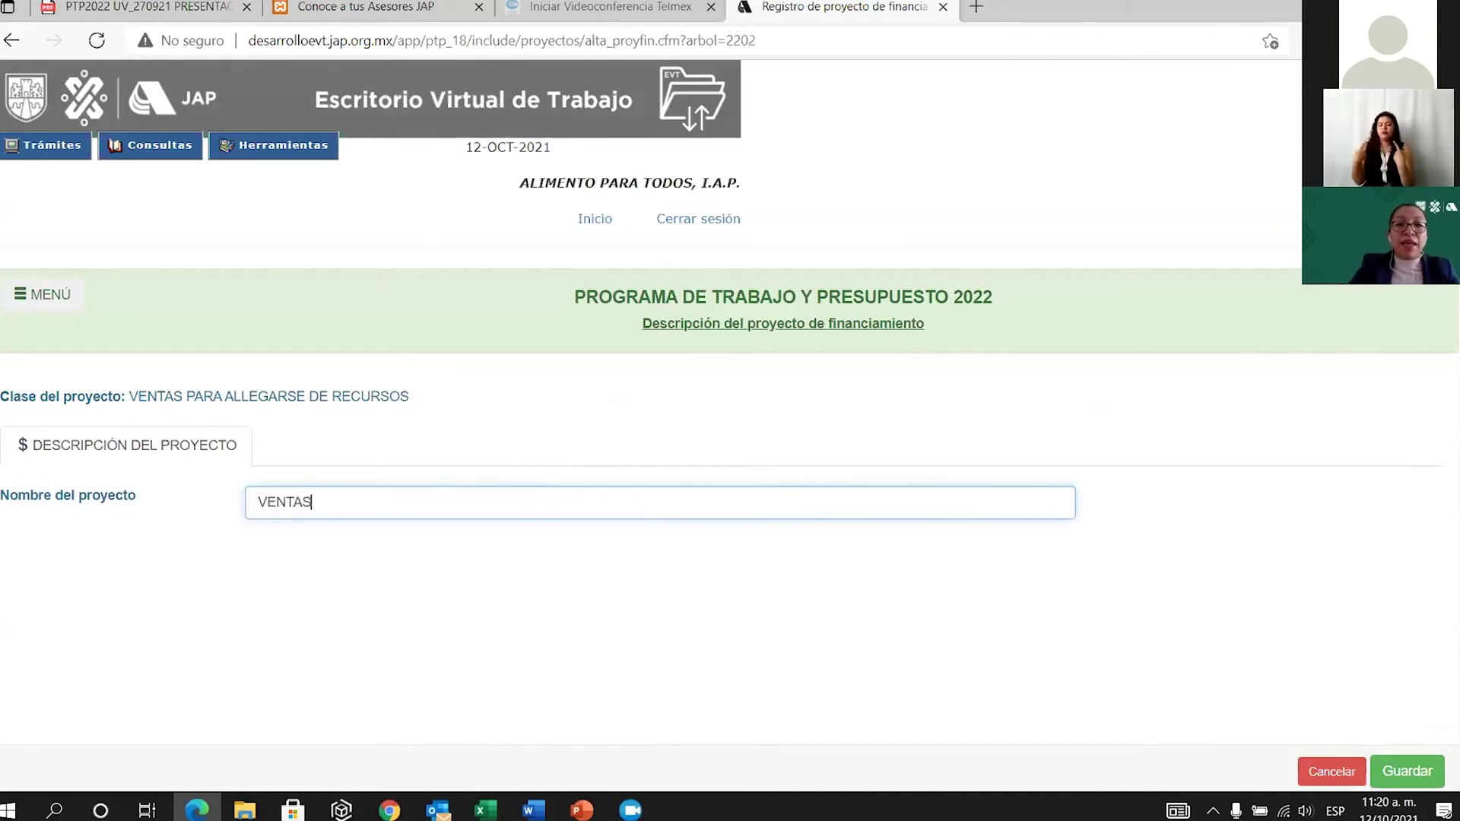
{"action": "left_click", "coordinate": [1405, 771]}
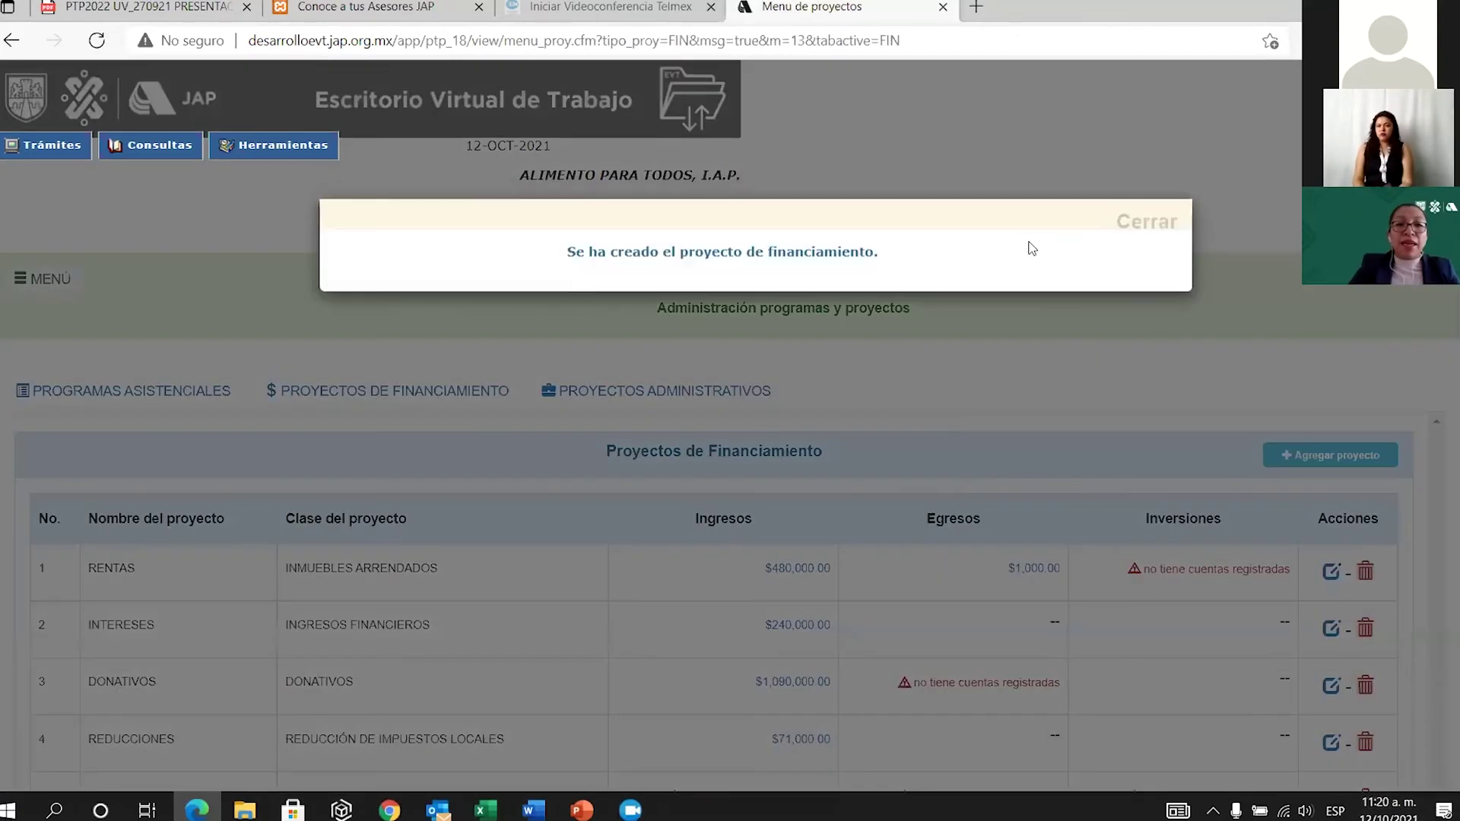
Open the income accounts page for the VENTAS project.
{"action": "left_click", "coordinate": [1147, 218]}
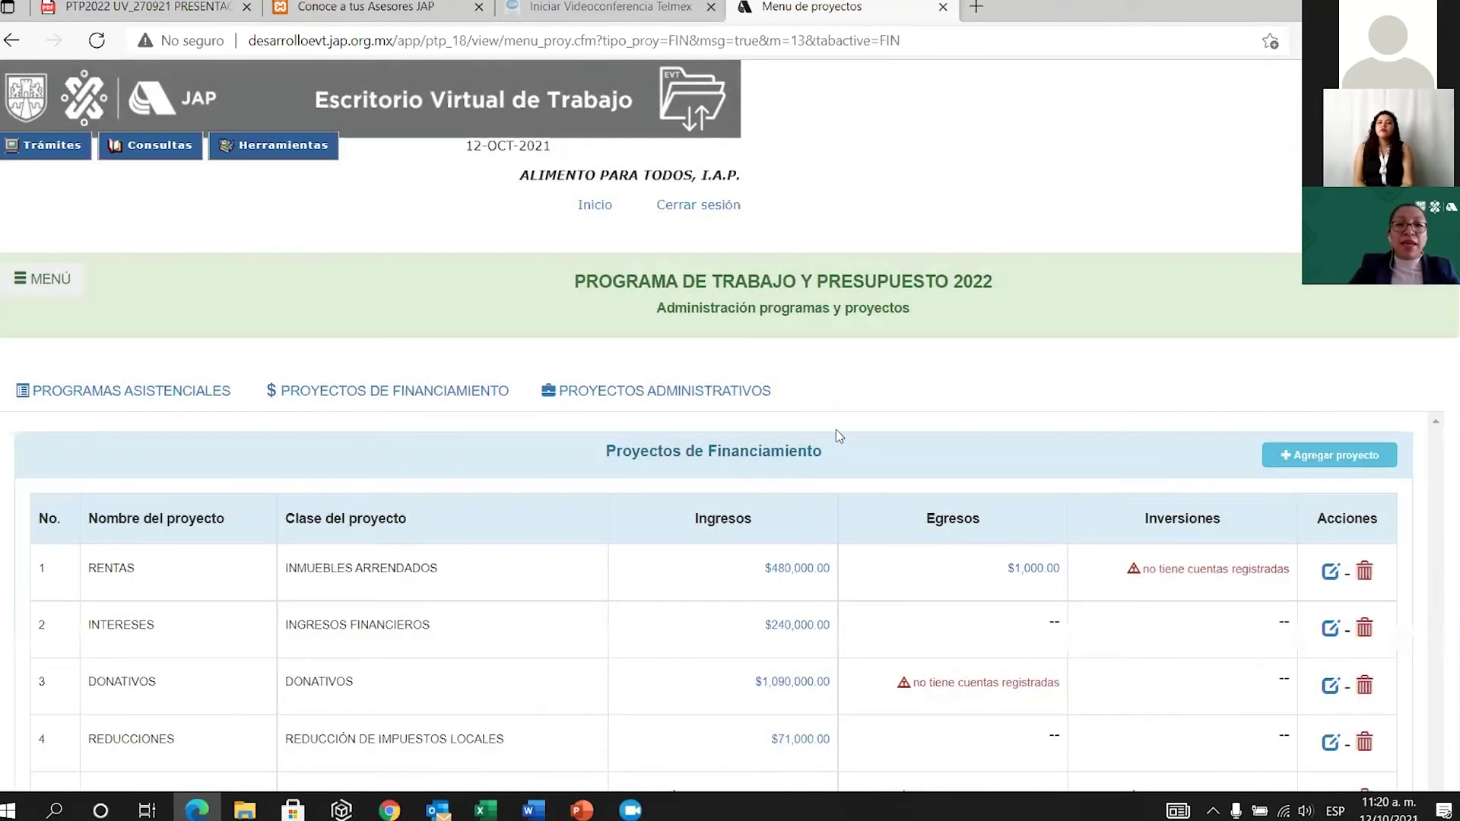
{"action": "scroll", "coordinate": [1012, 584], "scroll_direction": "down", "scroll_amount": 3}
{"action": "left_click", "coordinate": [685, 567]}
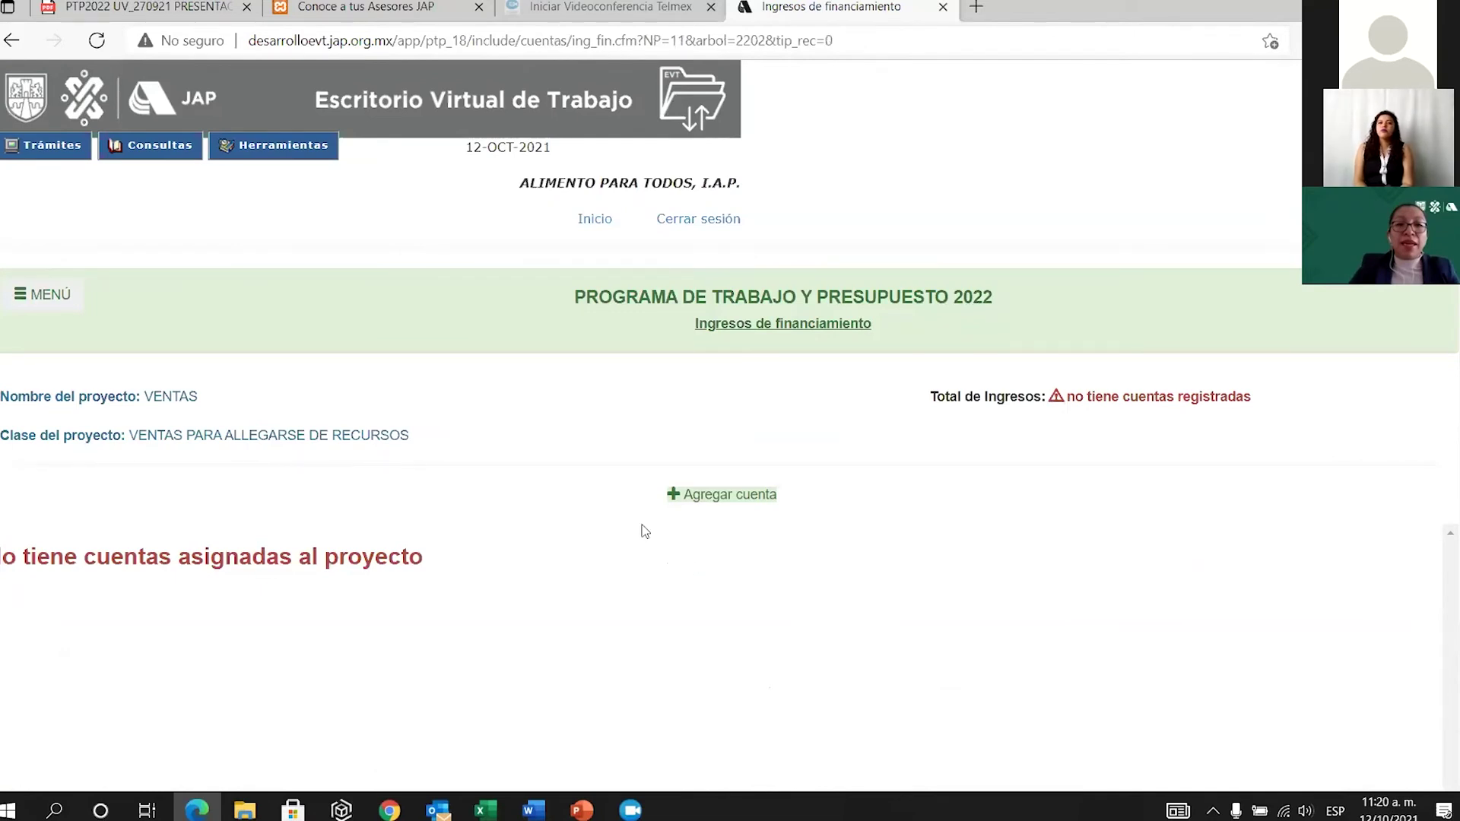
Add the sales and services income account to VENTAS.
{"action": "left_click", "coordinate": [740, 498]}
{"action": "left_click", "coordinate": [323, 340]}
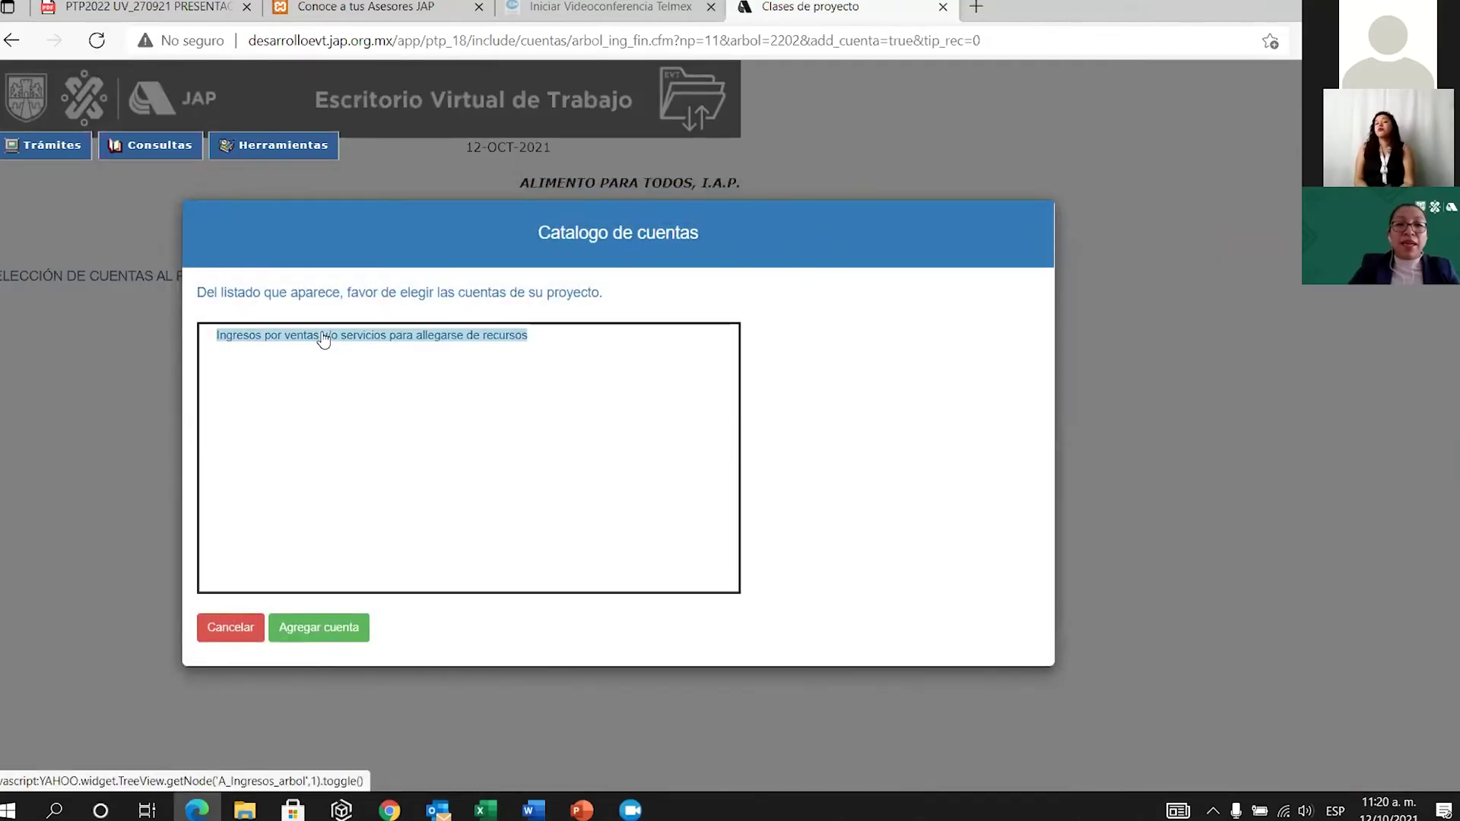
{"action": "left_click", "coordinate": [318, 632]}
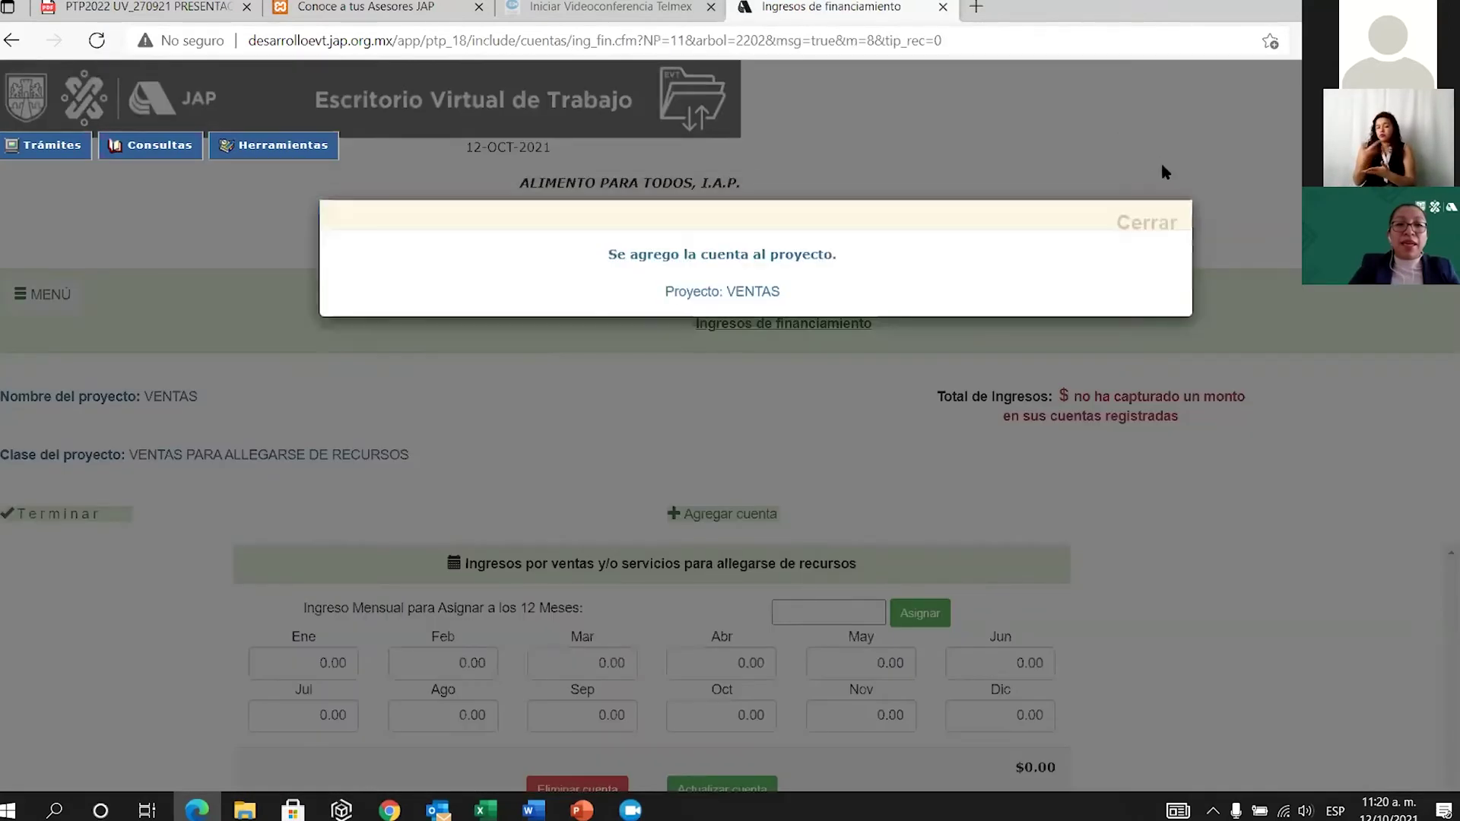
{"action": "left_click", "coordinate": [1146, 222]}
Assign 3000 to every month, totalling $36,000, save, and return to the projects list.
{"action": "scroll", "coordinate": [1079, 386], "scroll_direction": "down", "scroll_amount": 3}
{"action": "left_click", "coordinate": [839, 437]}
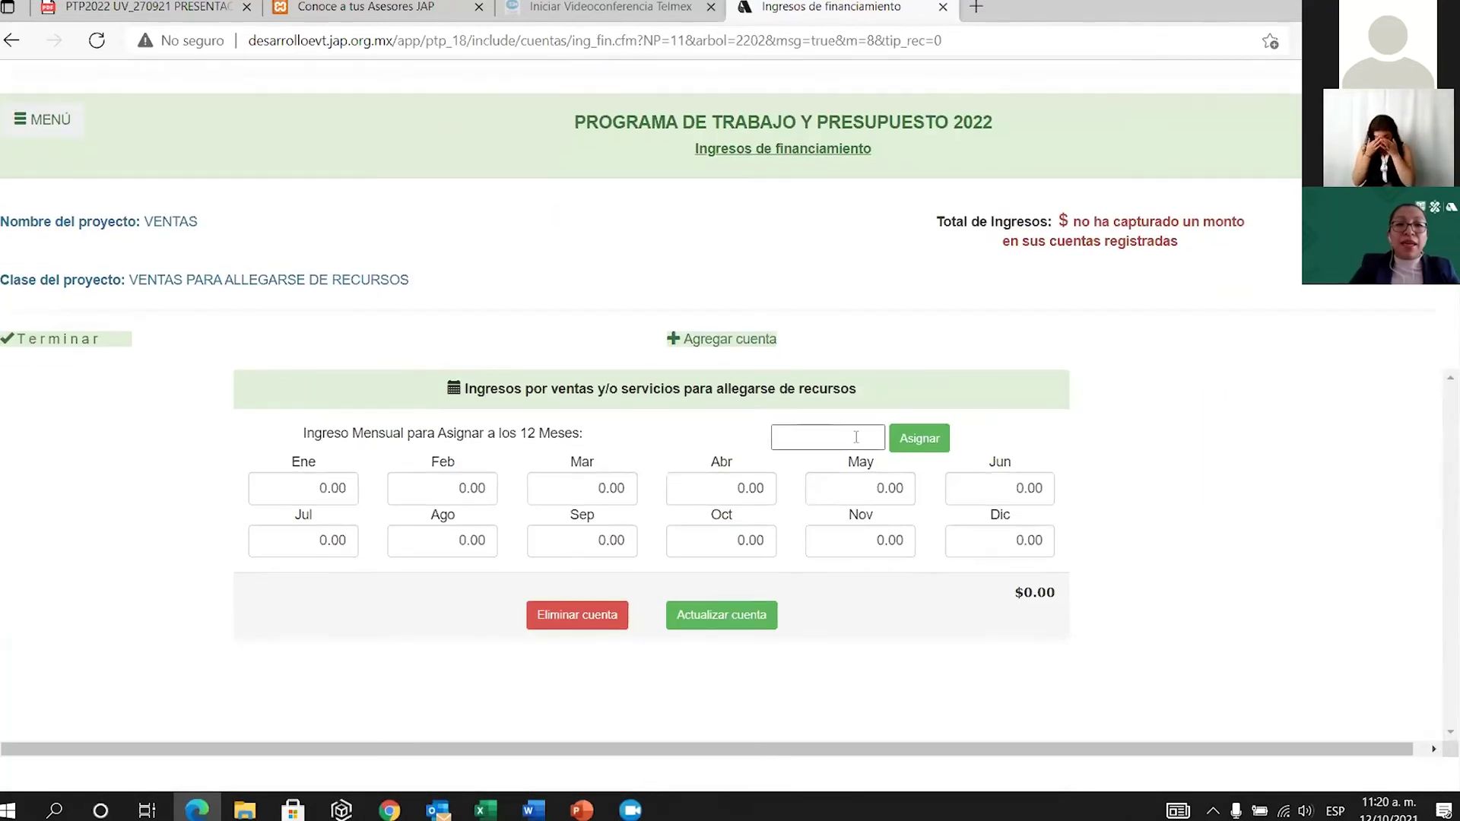
{"action": "type", "text": "3000"}
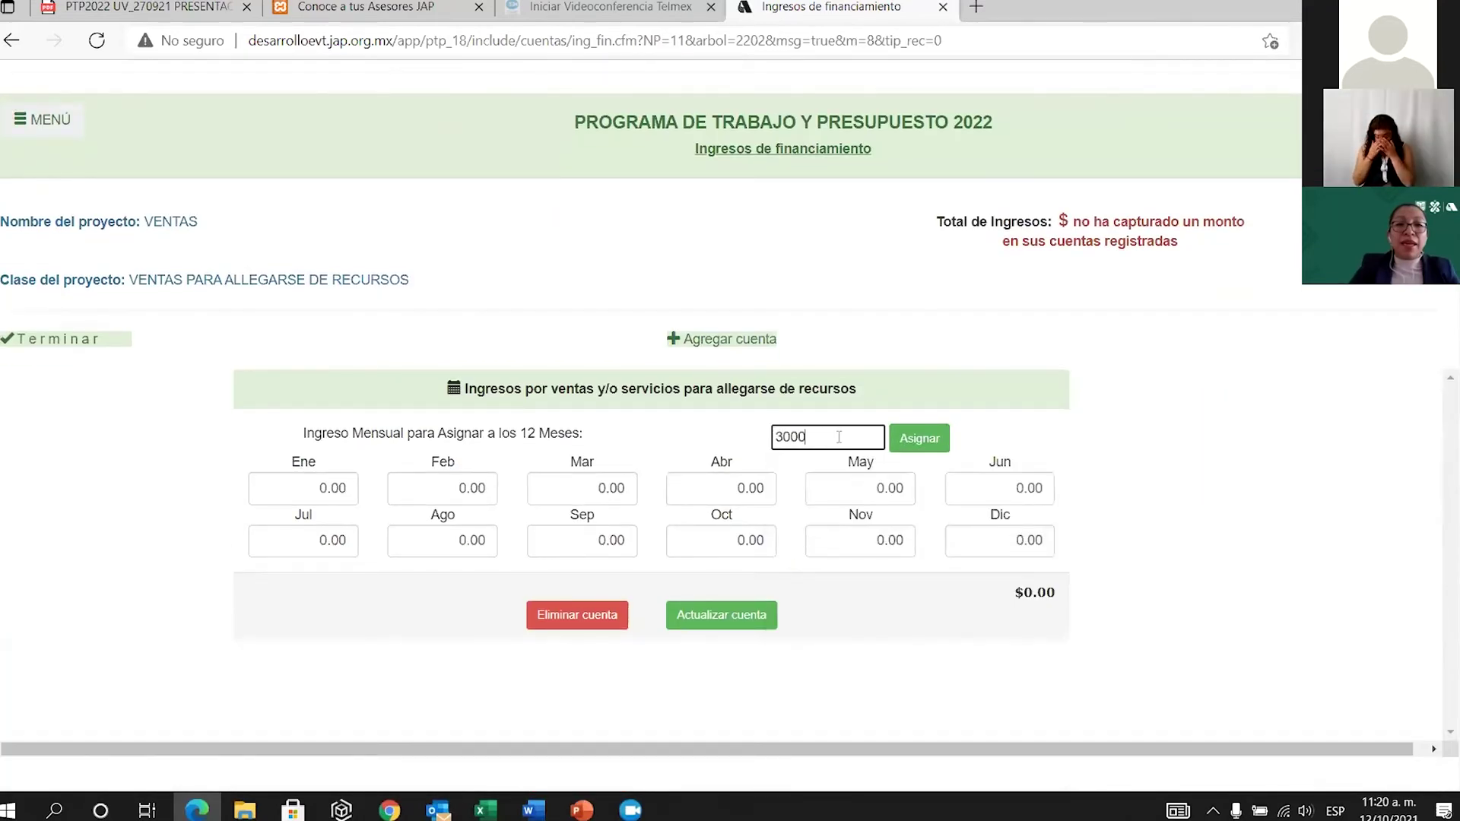
{"action": "left_click", "coordinate": [917, 441]}
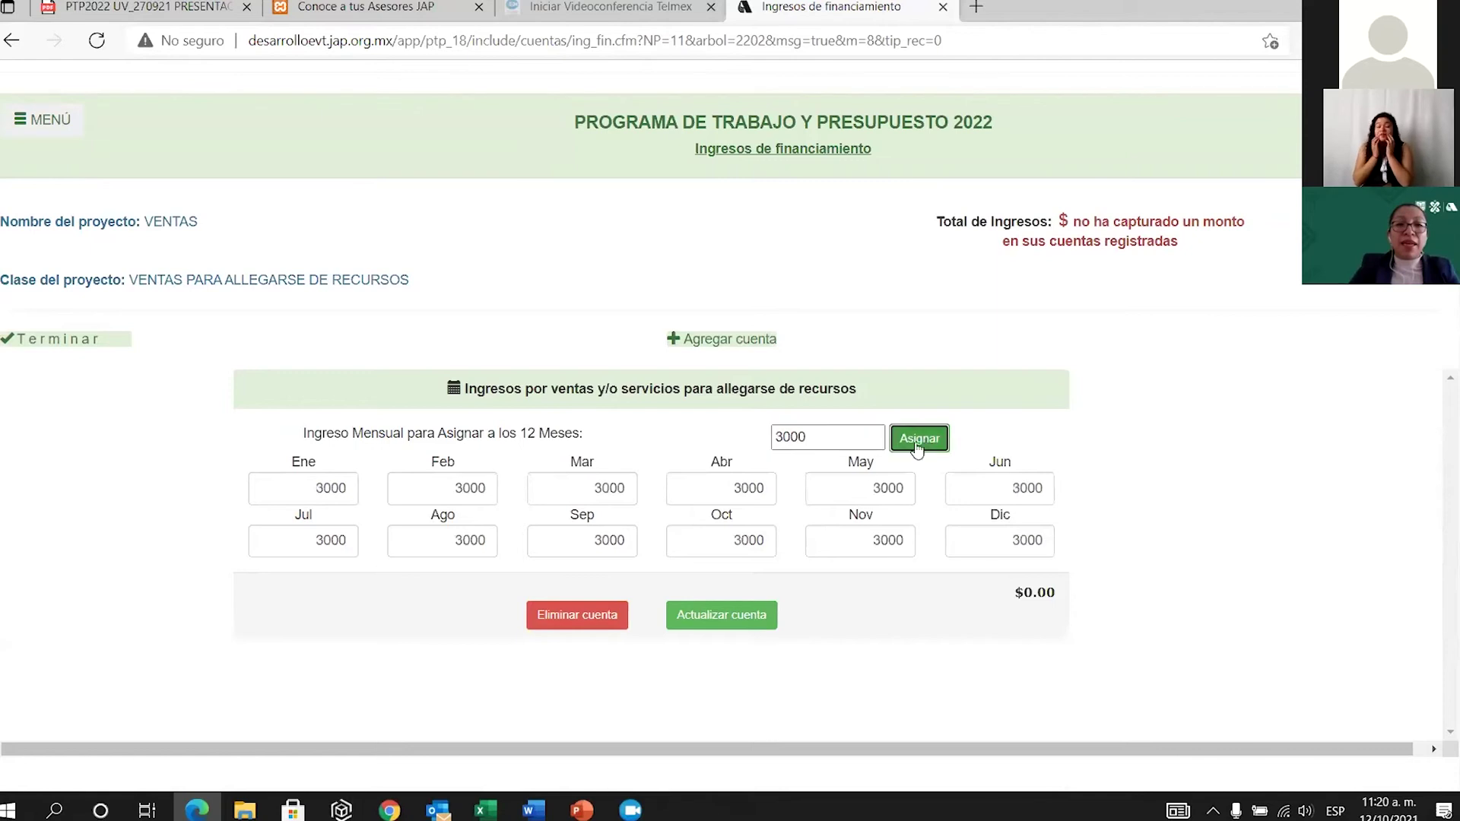
{"action": "left_click", "coordinate": [744, 627]}
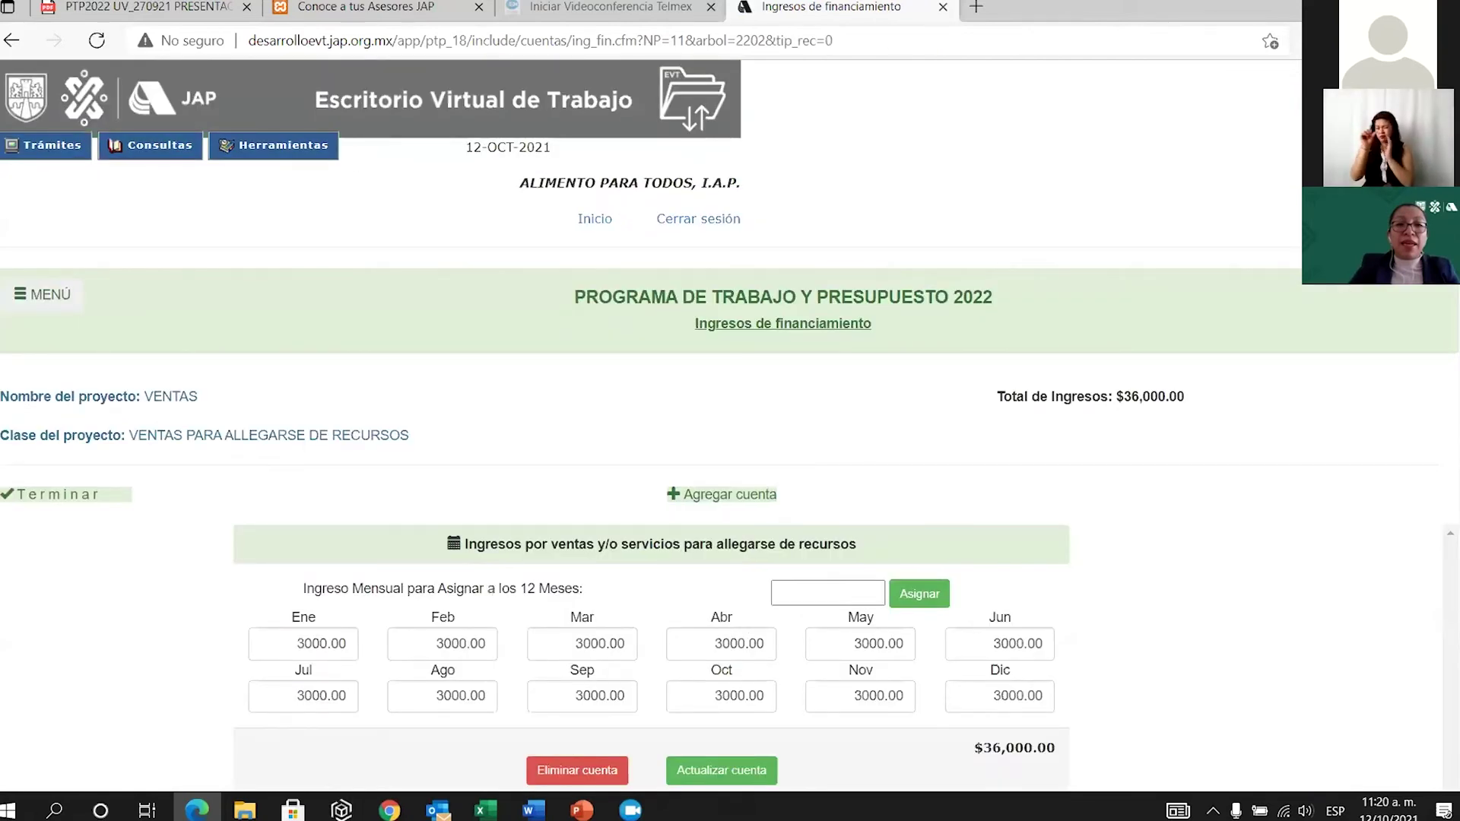
{"action": "left_click", "coordinate": [95, 493]}
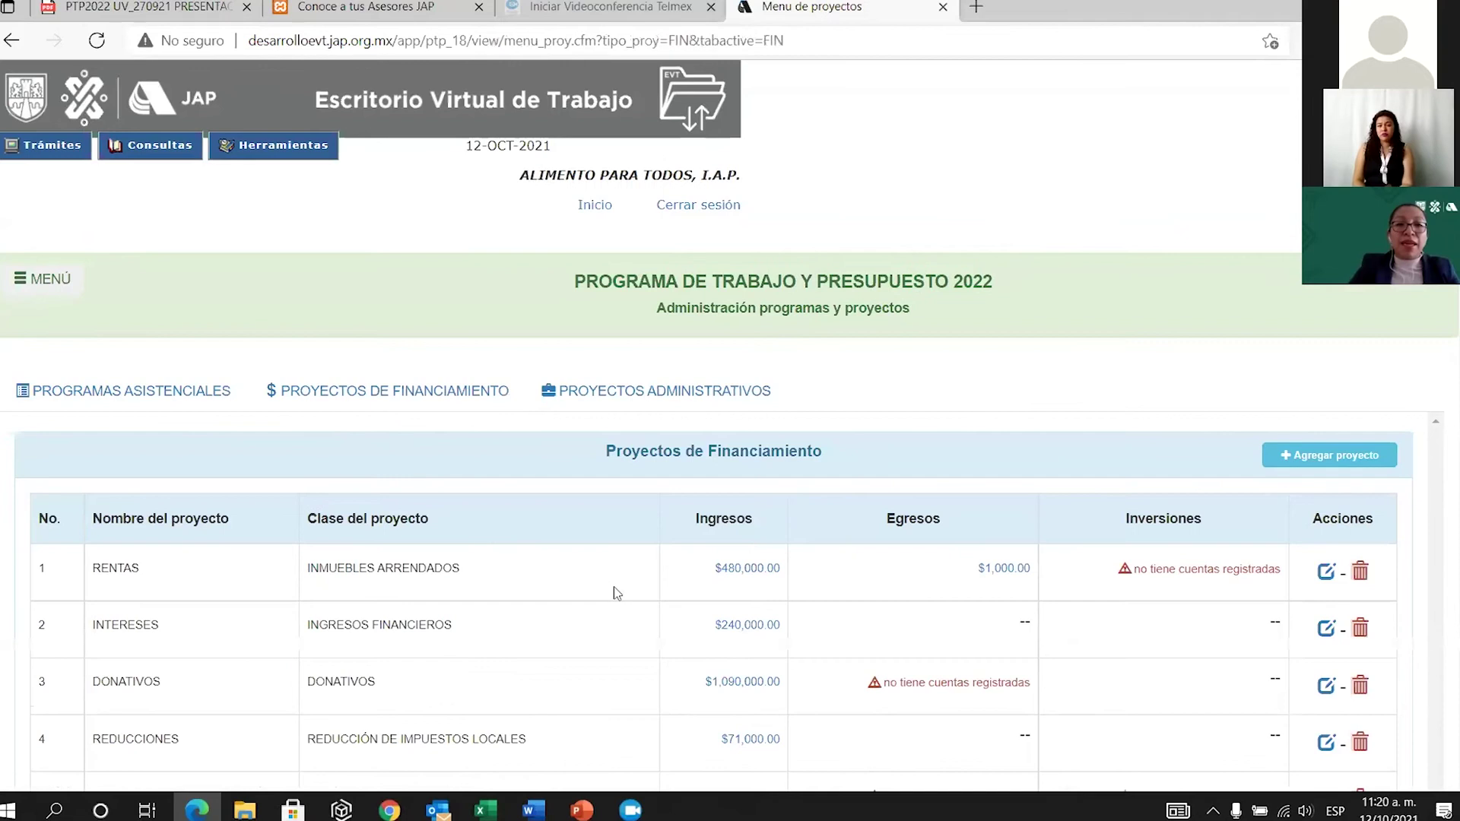
{"action": "scroll", "coordinate": [661, 559], "scroll_direction": "down", "scroll_amount": 3}
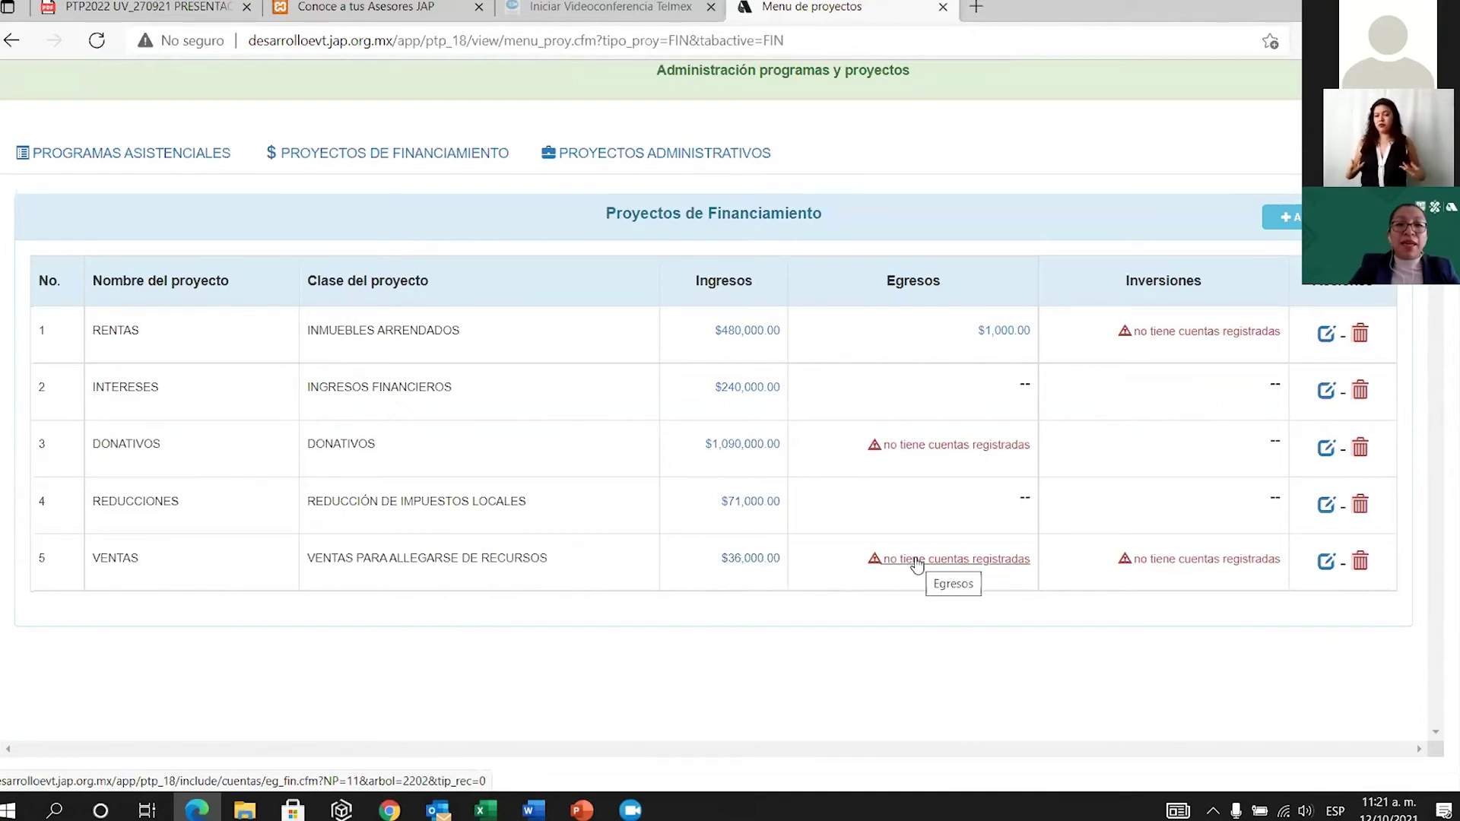
Add the Mercancías y materiales account to the VENTAS expenses.
{"action": "left_click", "coordinate": [917, 565]}
{"action": "left_click", "coordinate": [748, 508]}
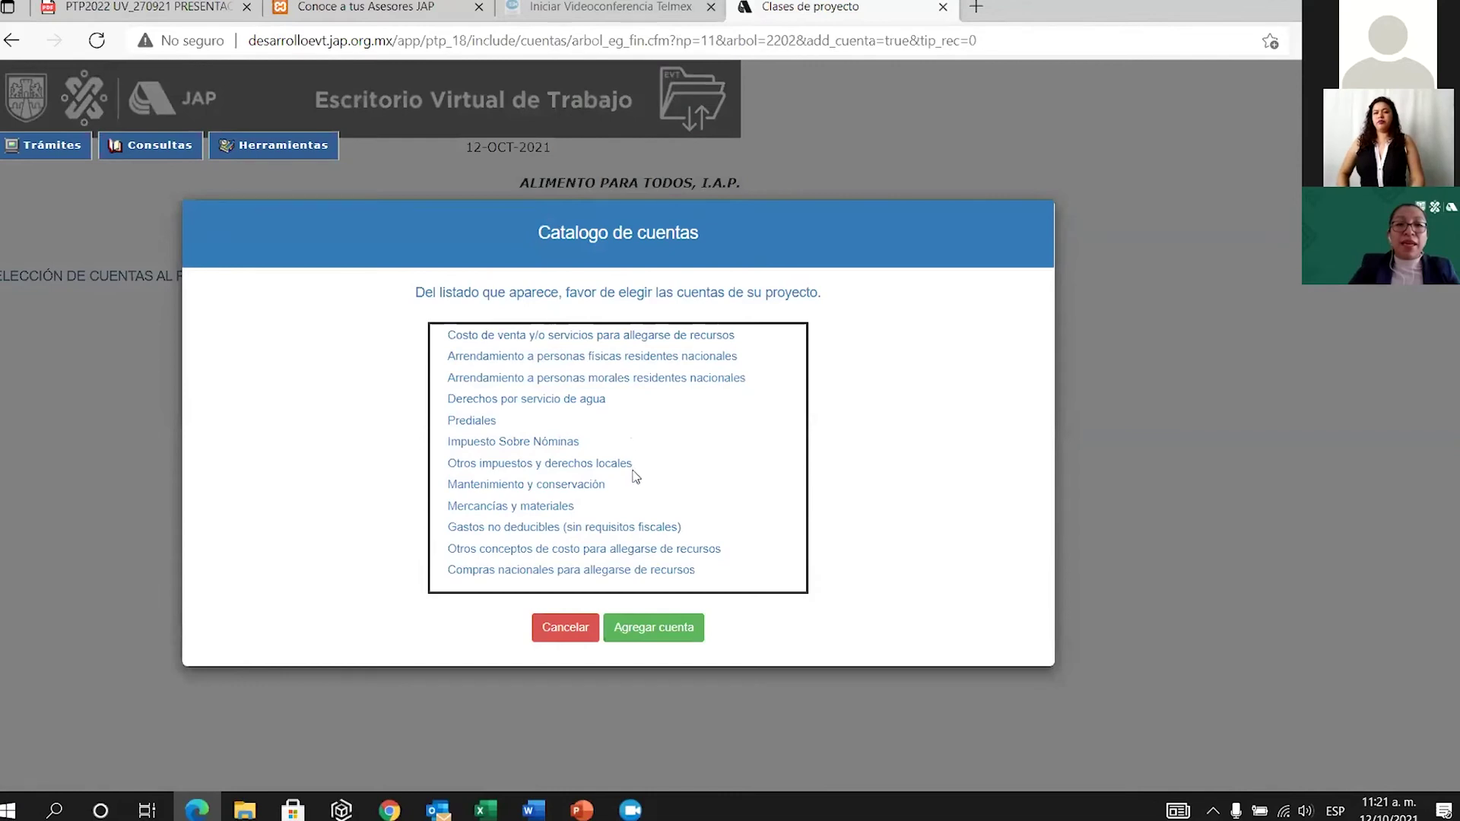
{"action": "left_click", "coordinate": [545, 508]}
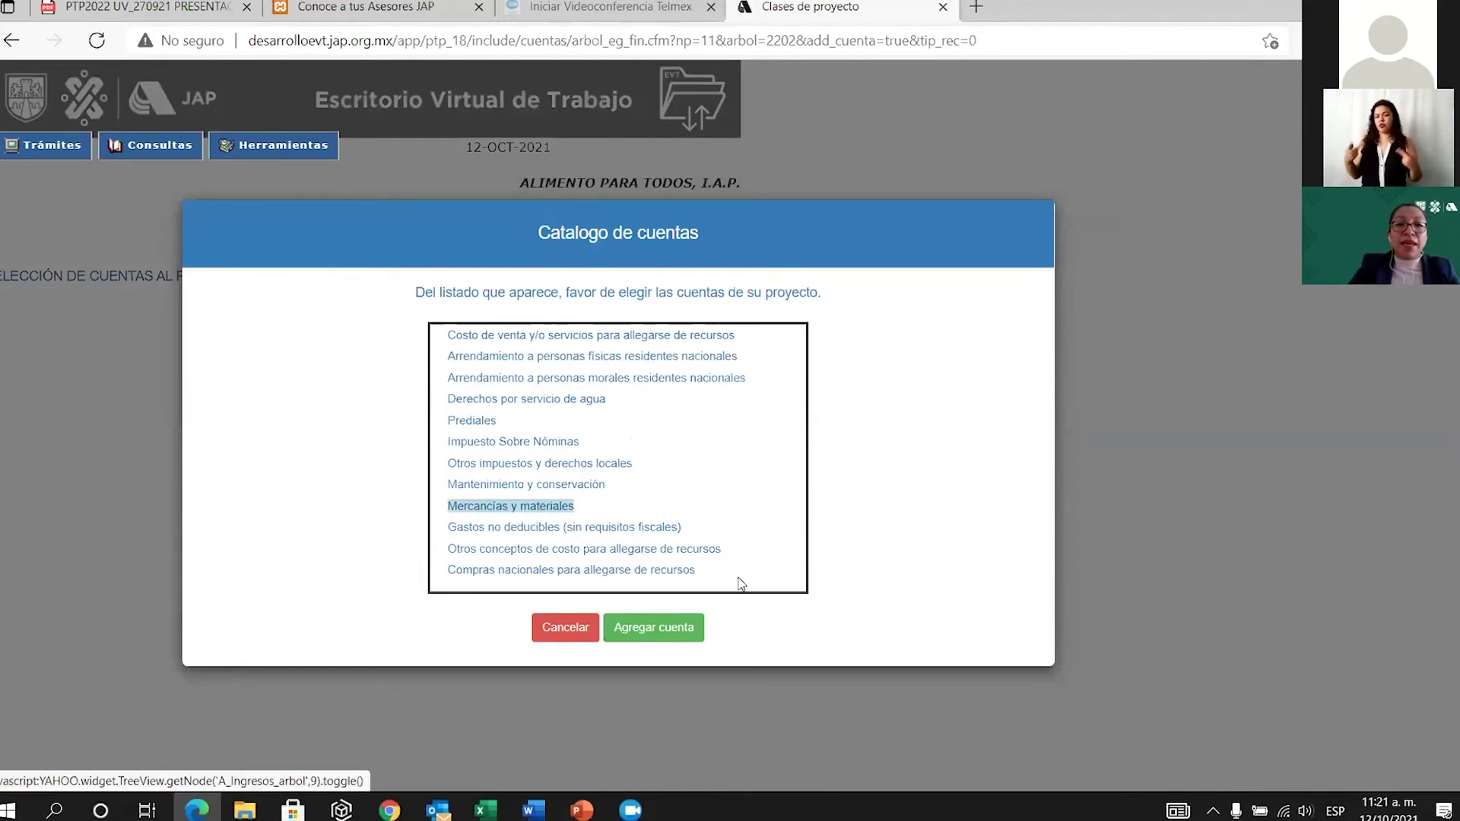
{"action": "left_click", "coordinate": [655, 631]}
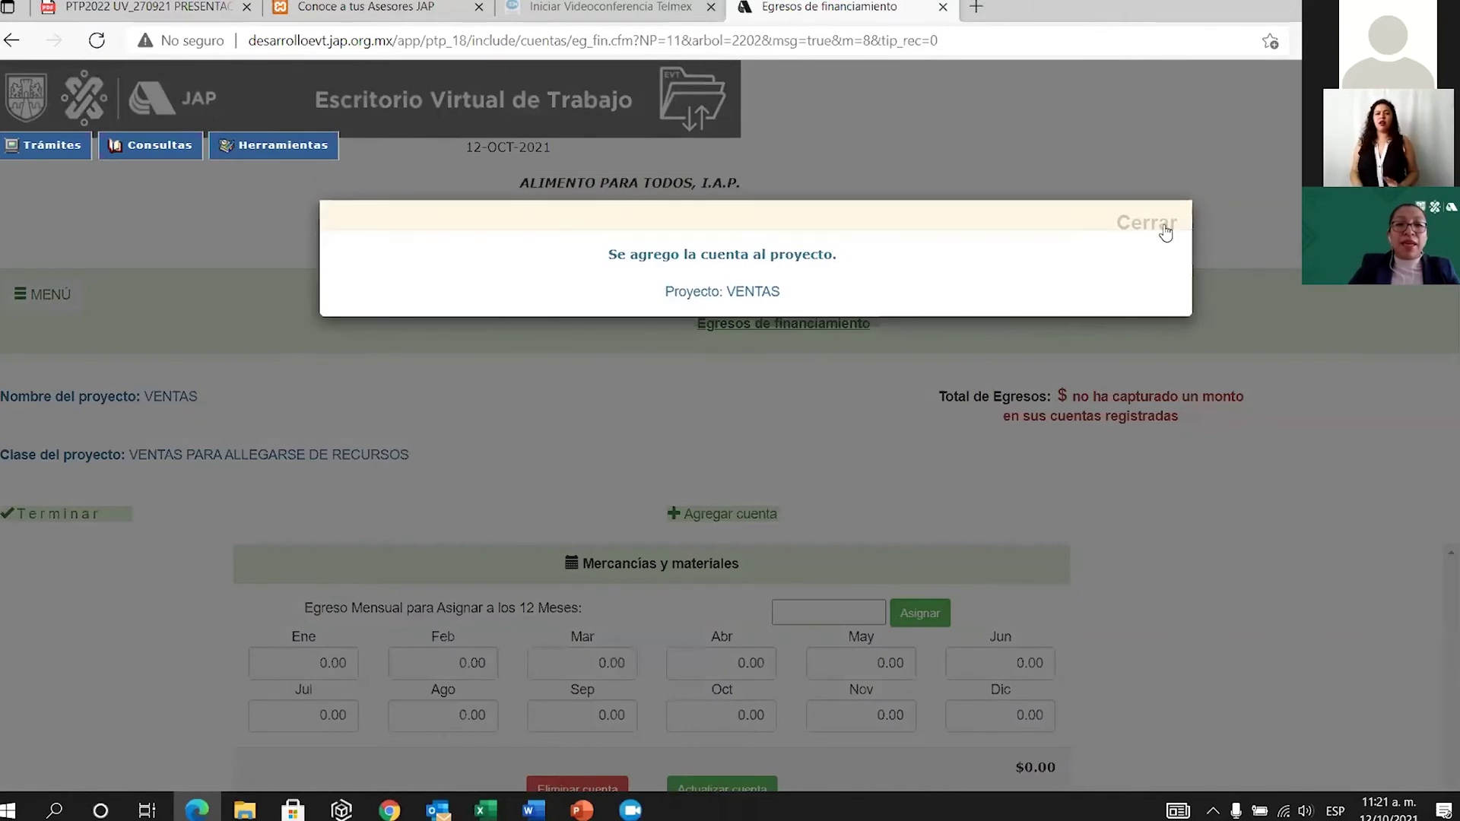
{"action": "left_click", "coordinate": [1158, 227]}
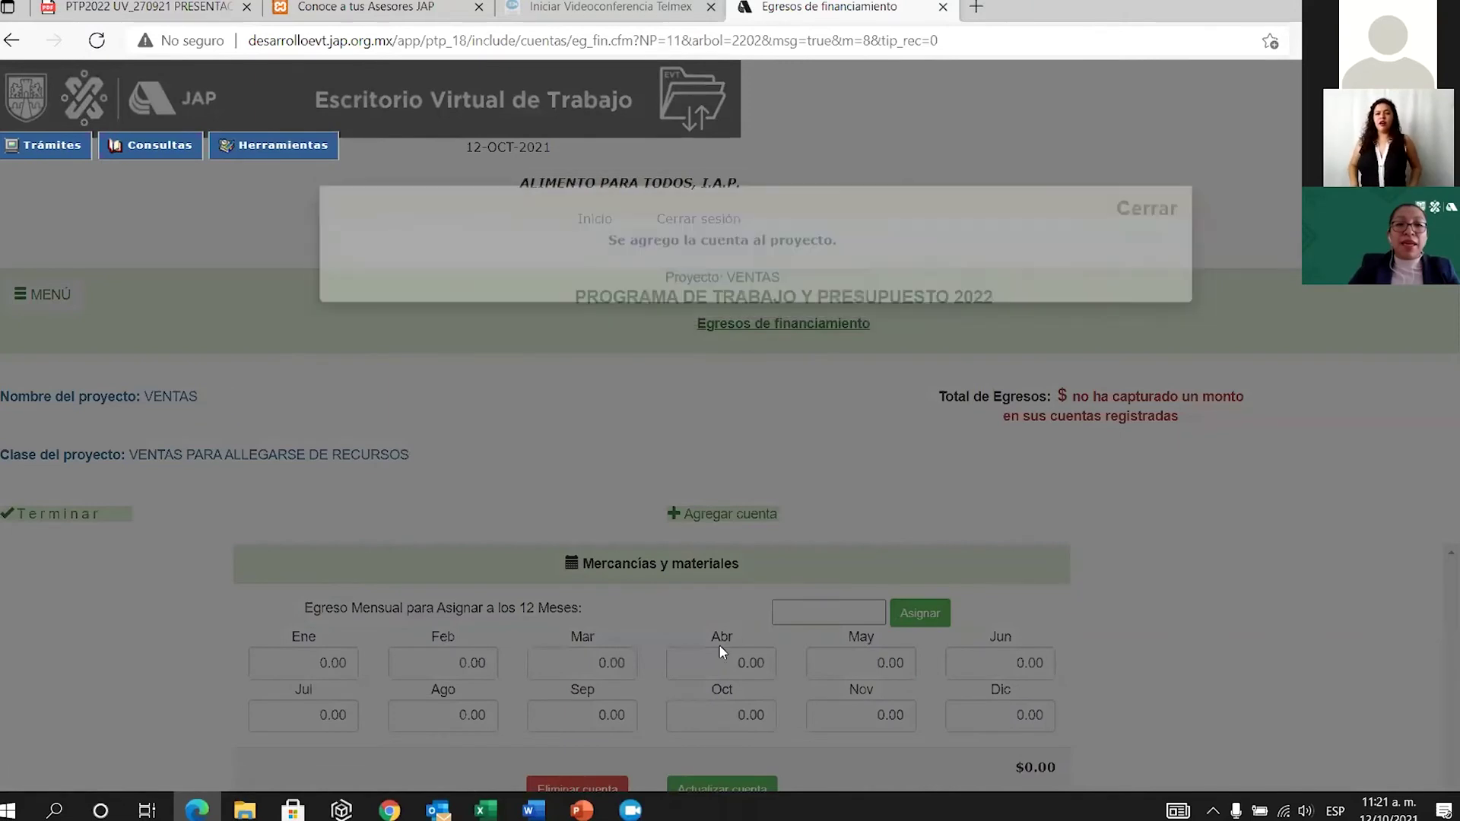
Assign 1000 expense to every month, totalling $12,000, save, and return to the list.
{"action": "scroll", "coordinate": [824, 519], "scroll_direction": "down", "scroll_amount": 1}
{"action": "left_click", "coordinate": [828, 495]}
{"action": "type", "text": "1000"}
{"action": "left_click", "coordinate": [926, 501]}
{"action": "left_click", "coordinate": [690, 683]}
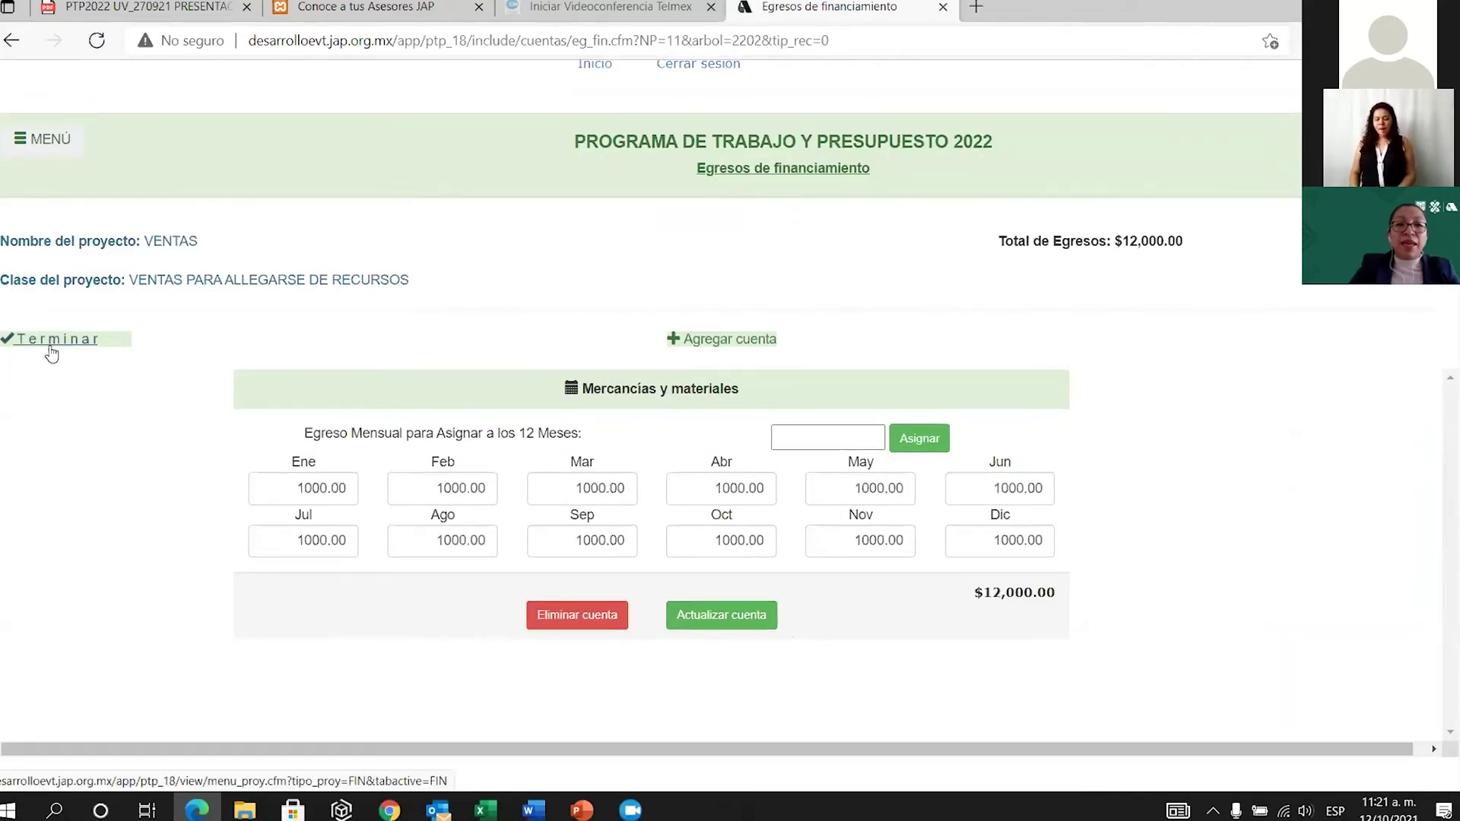
{"action": "left_click", "coordinate": [51, 340]}
{"action": "scroll", "coordinate": [717, 670], "scroll_direction": "down", "scroll_amount": 4}
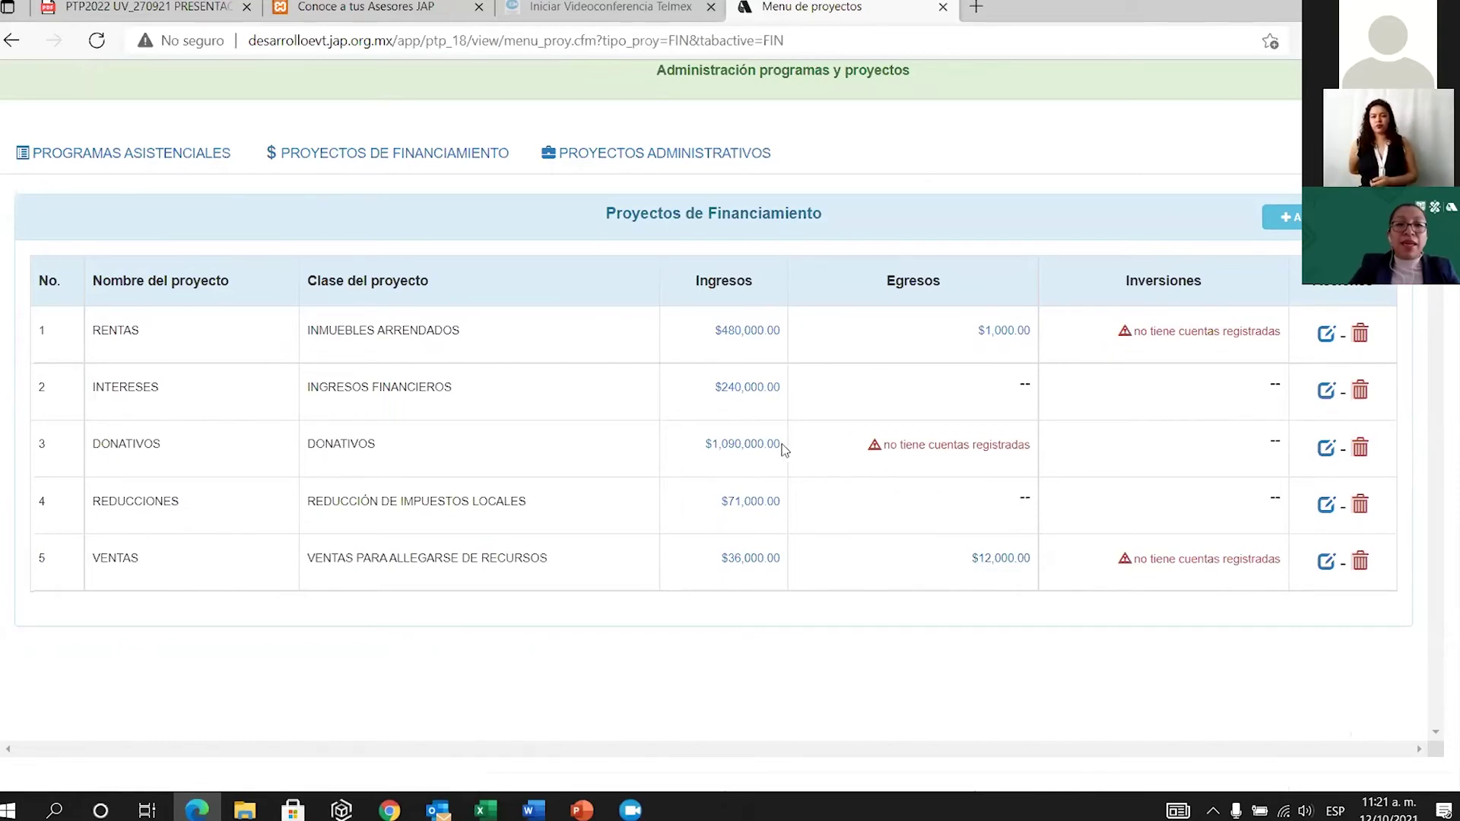
Save a VENTA DE ACTIVOS project named VENTA INMUEBLE, picking the name from the suggestion.
{"action": "scroll", "coordinate": [844, 460], "scroll_direction": "up", "scroll_amount": 3}
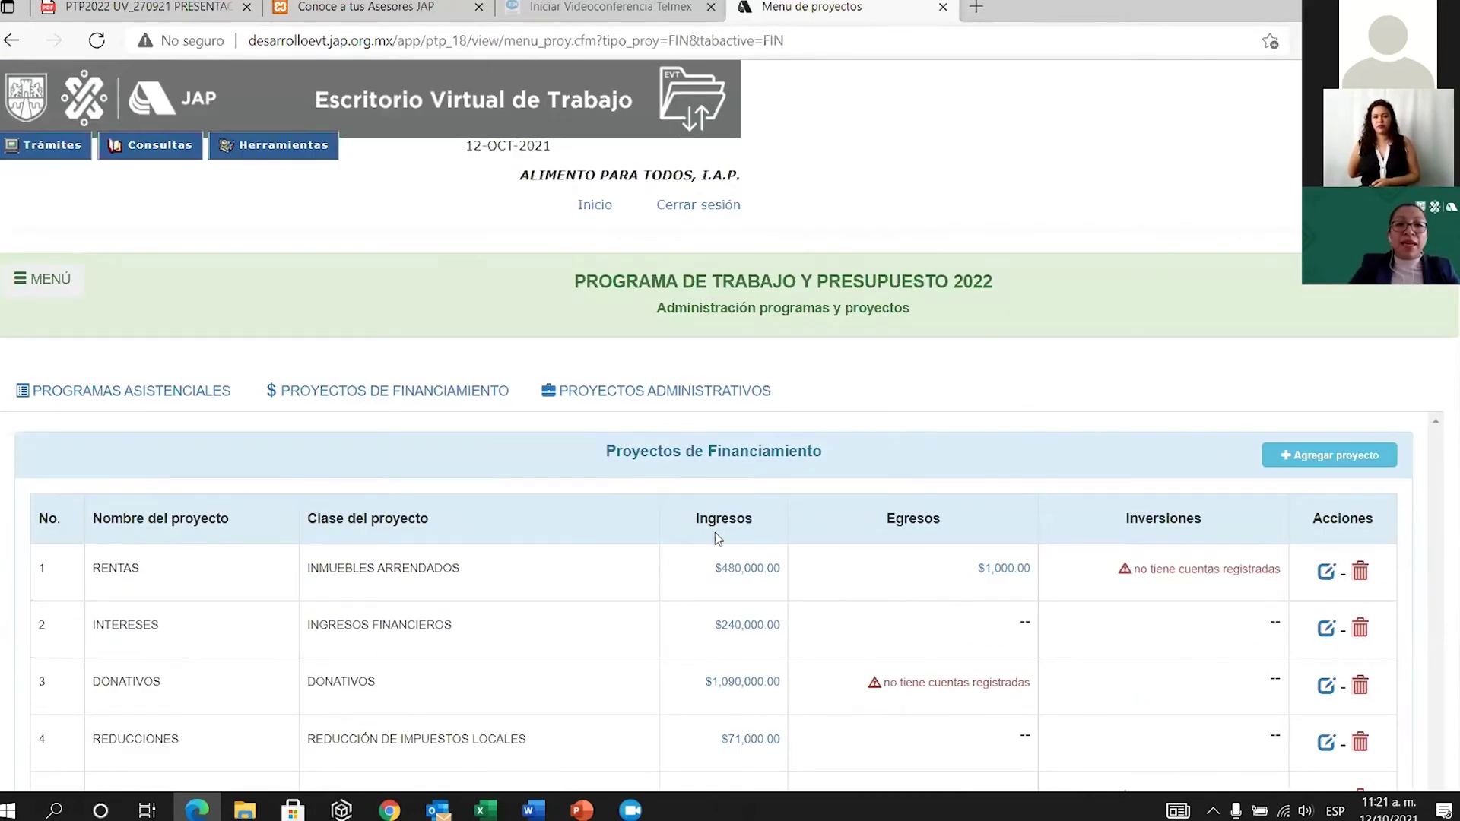
{"action": "scroll", "coordinate": [711, 533], "scroll_direction": "down", "scroll_amount": 3}
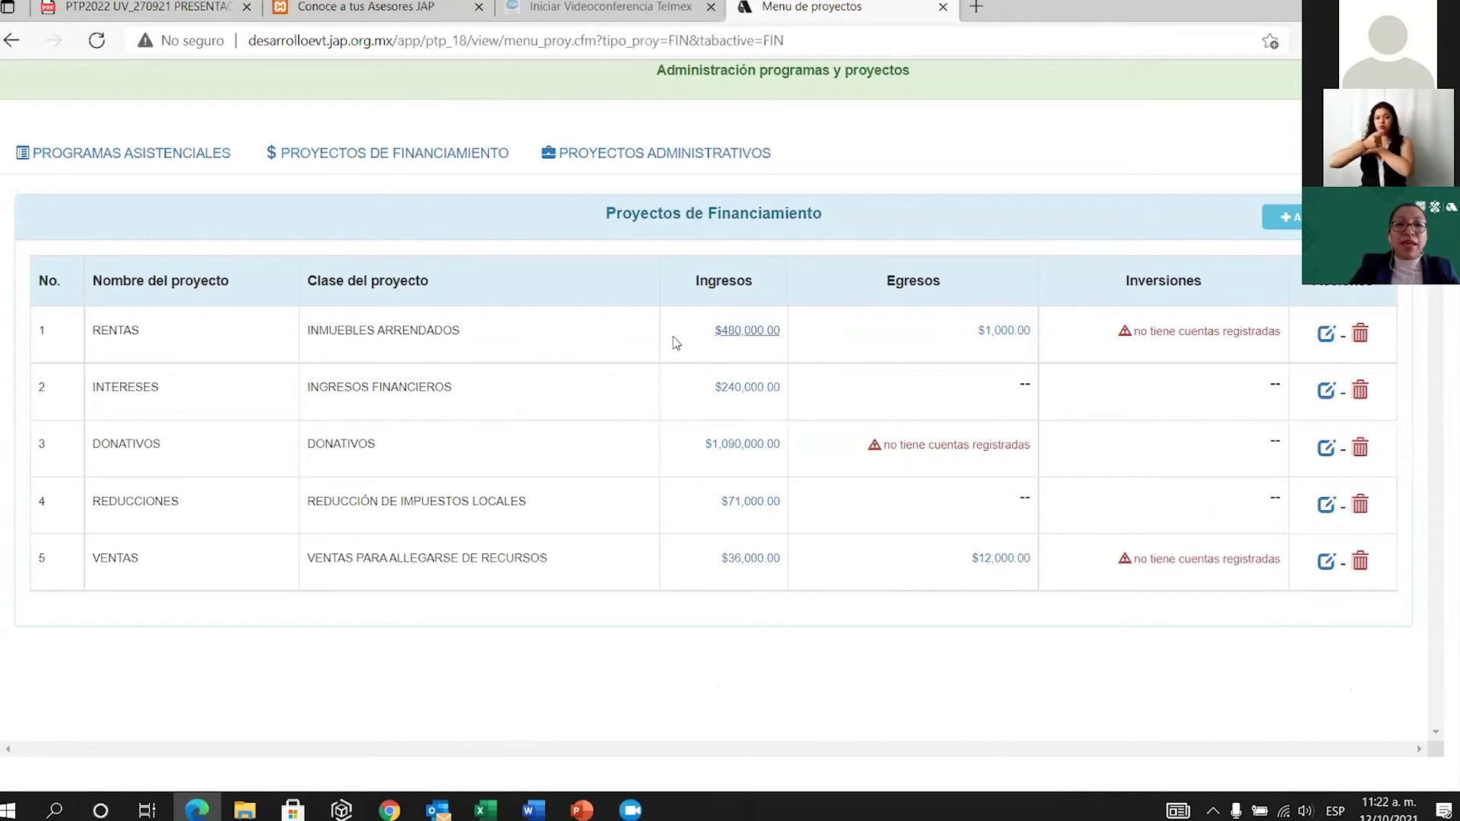
{"action": "left_click", "coordinate": [1284, 216]}
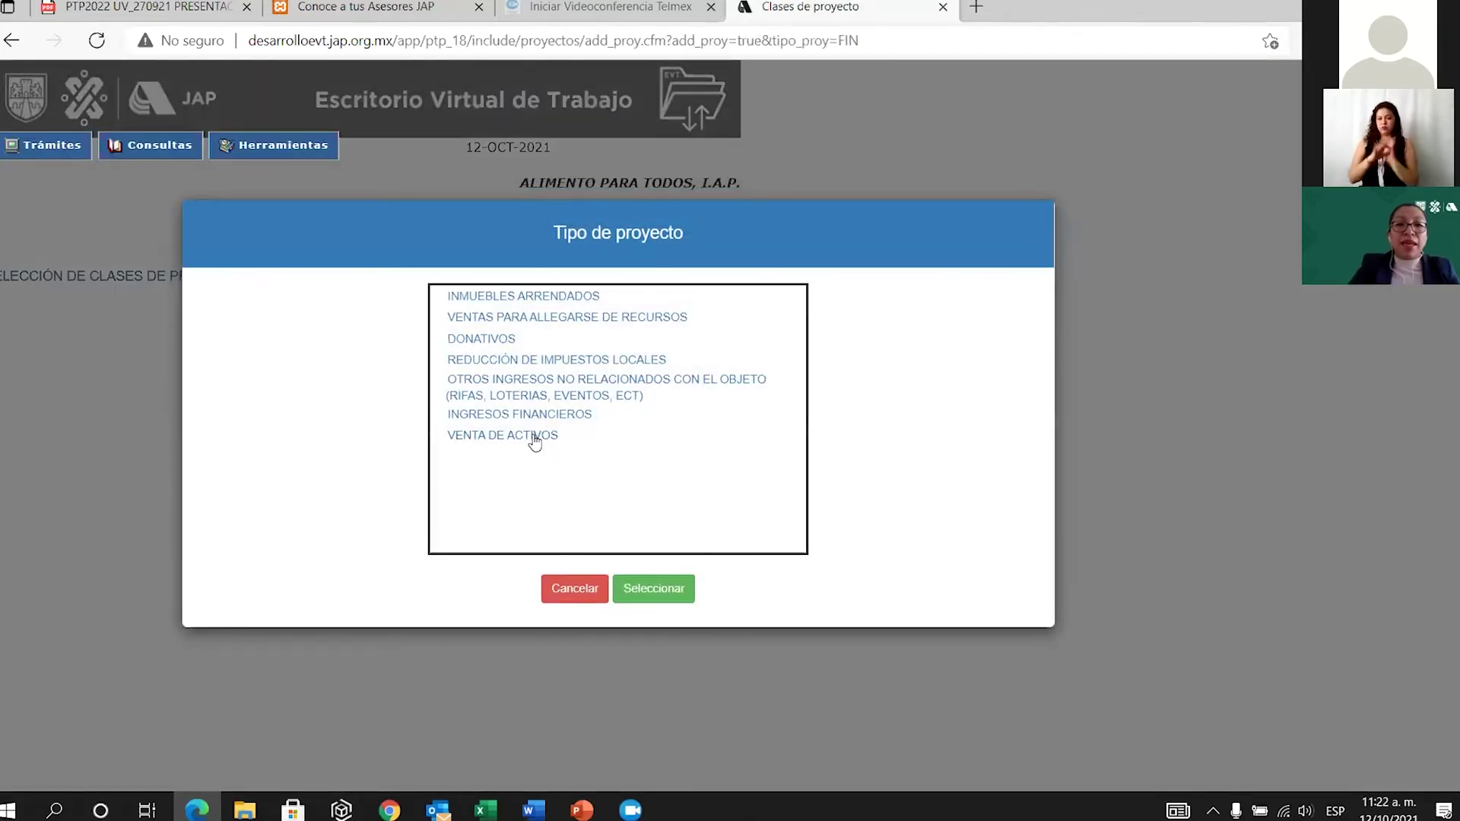
{"action": "left_click", "coordinate": [535, 436]}
{"action": "left_click", "coordinate": [654, 597]}
{"action": "left_click", "coordinate": [523, 506]}
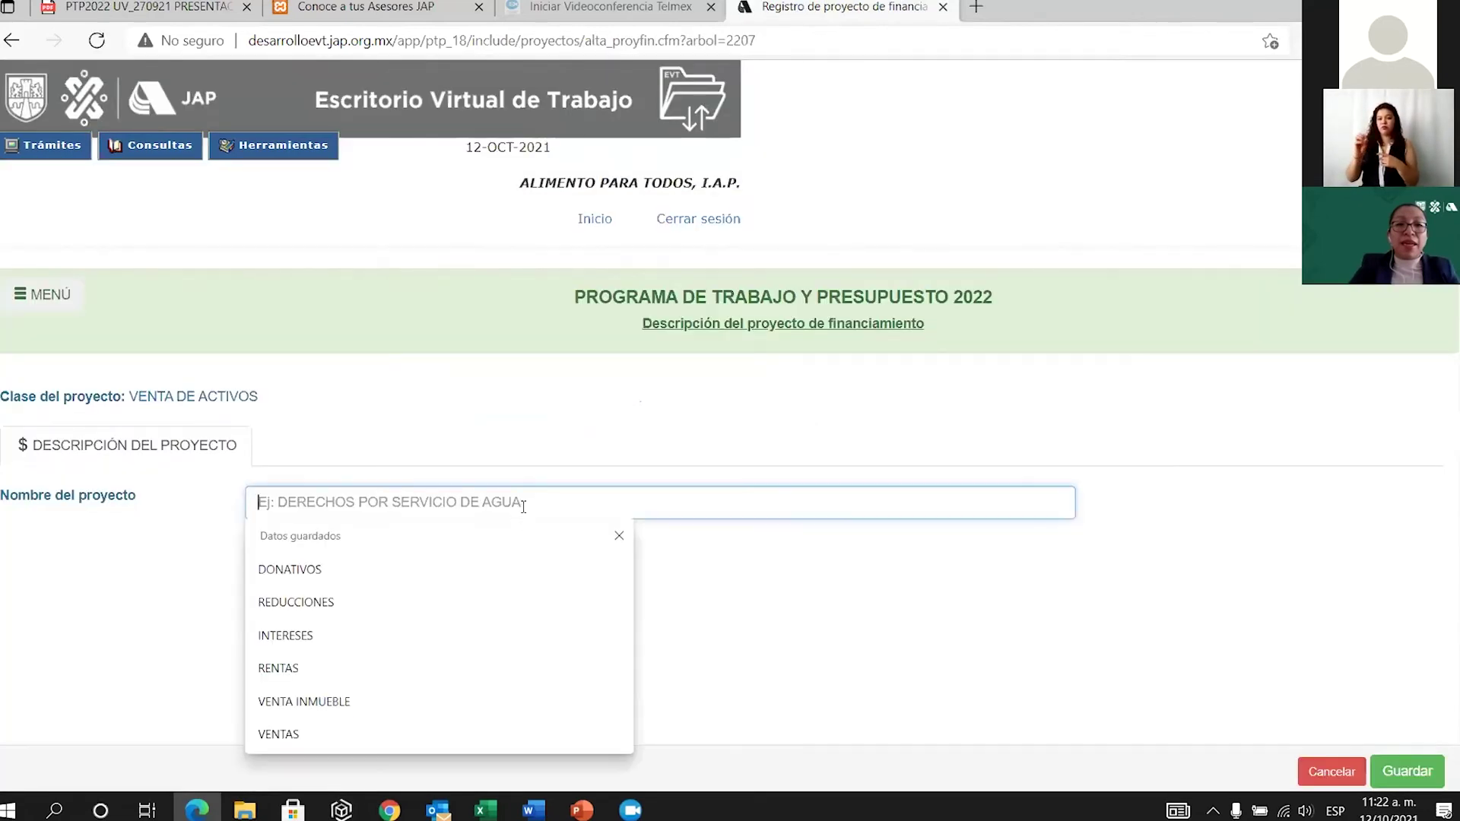
{"action": "type", "text": "VENTA INMUEBLE"}
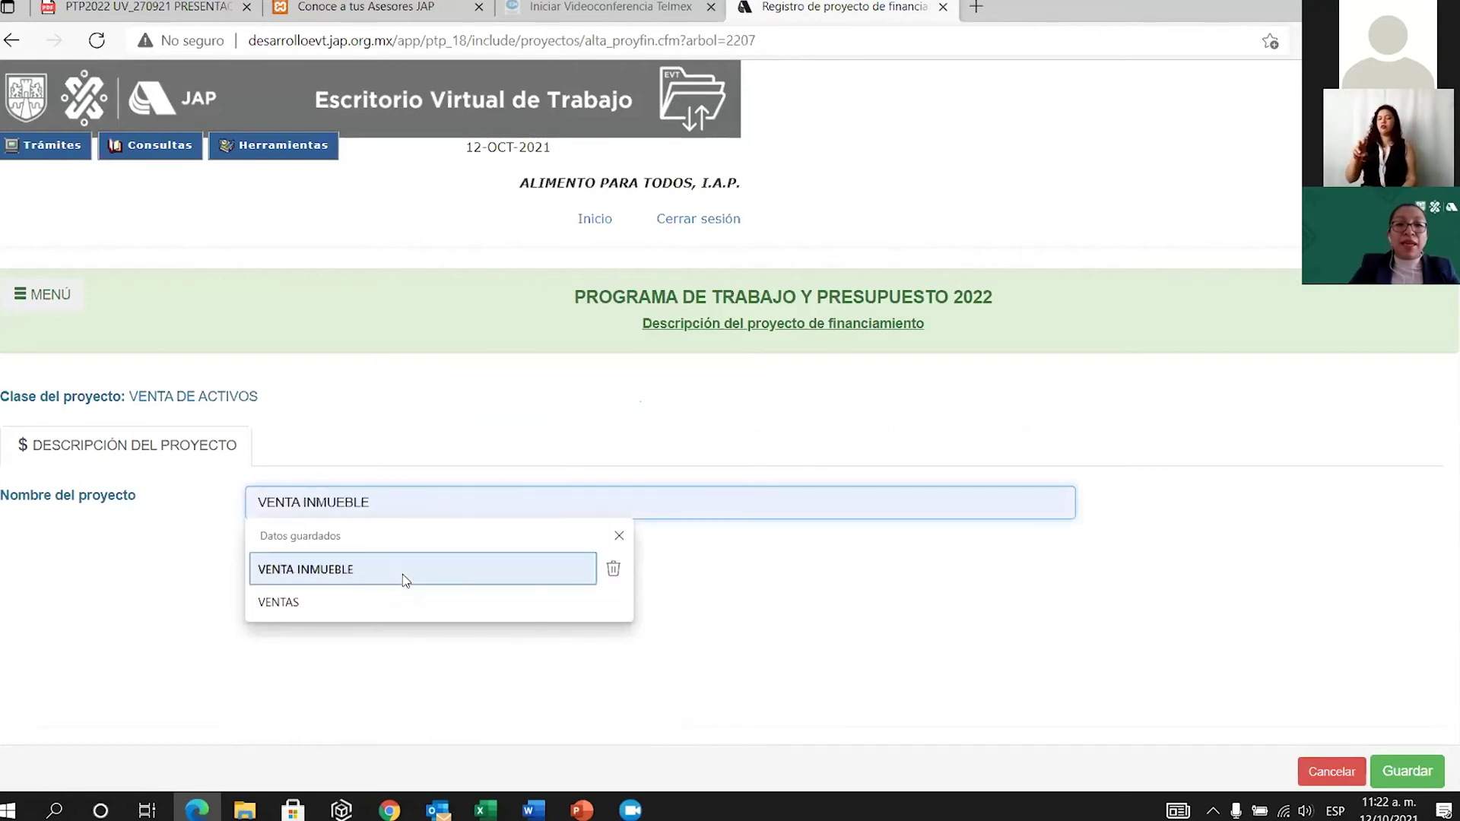
{"action": "left_click", "coordinate": [403, 572]}
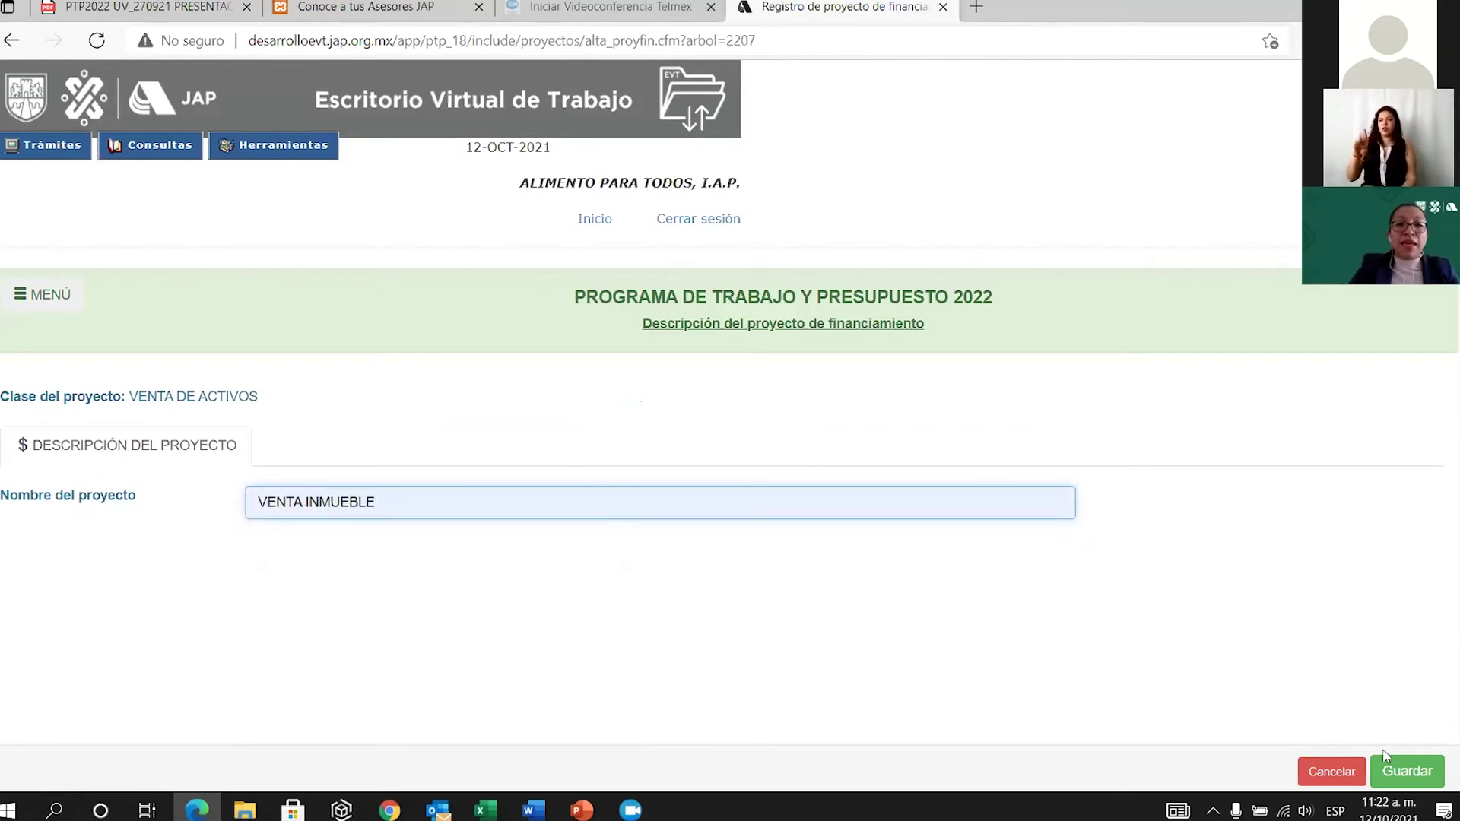
{"action": "left_click", "coordinate": [1397, 773]}
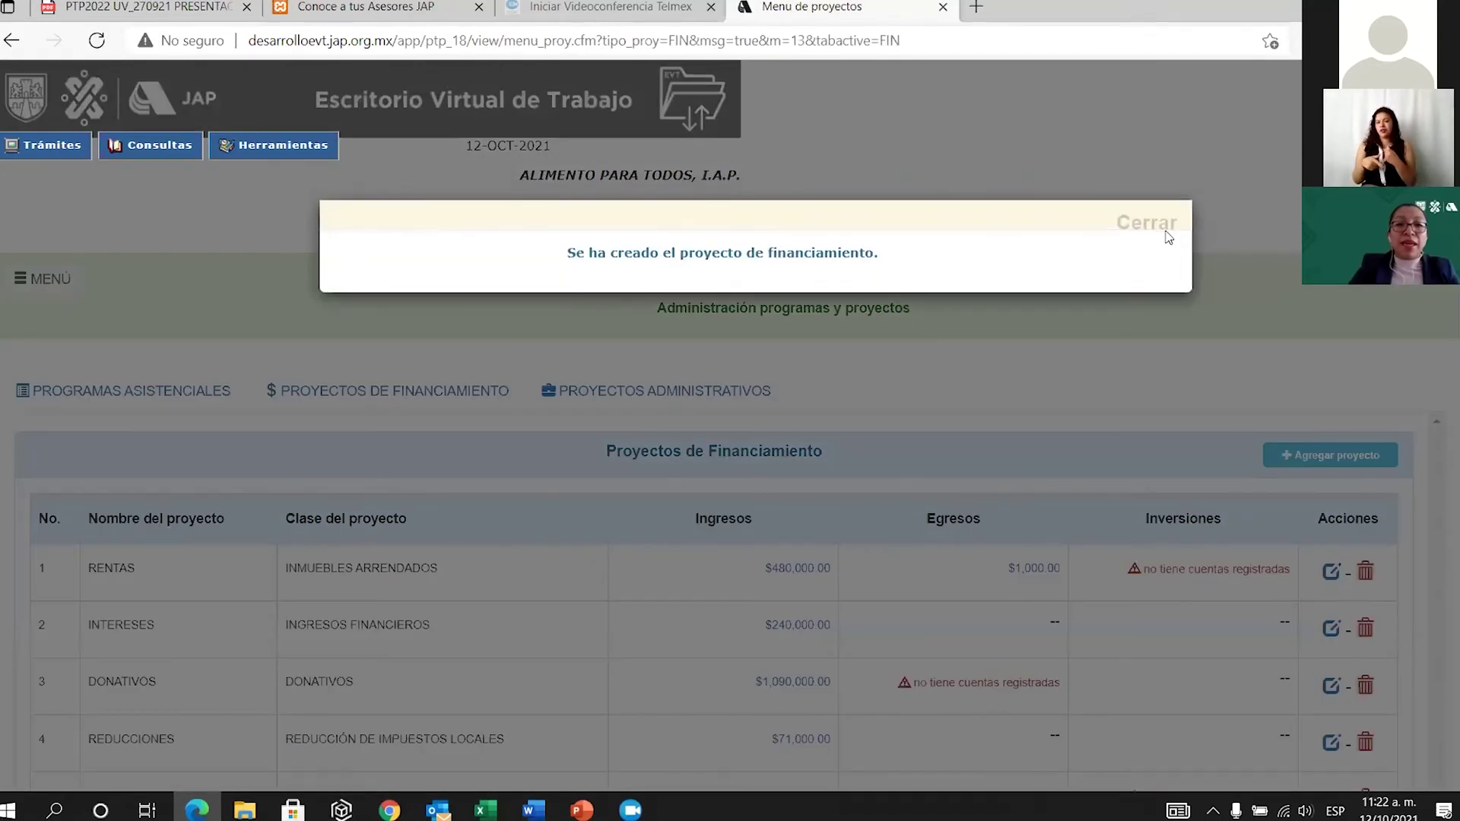
{"action": "left_click", "coordinate": [1148, 222]}
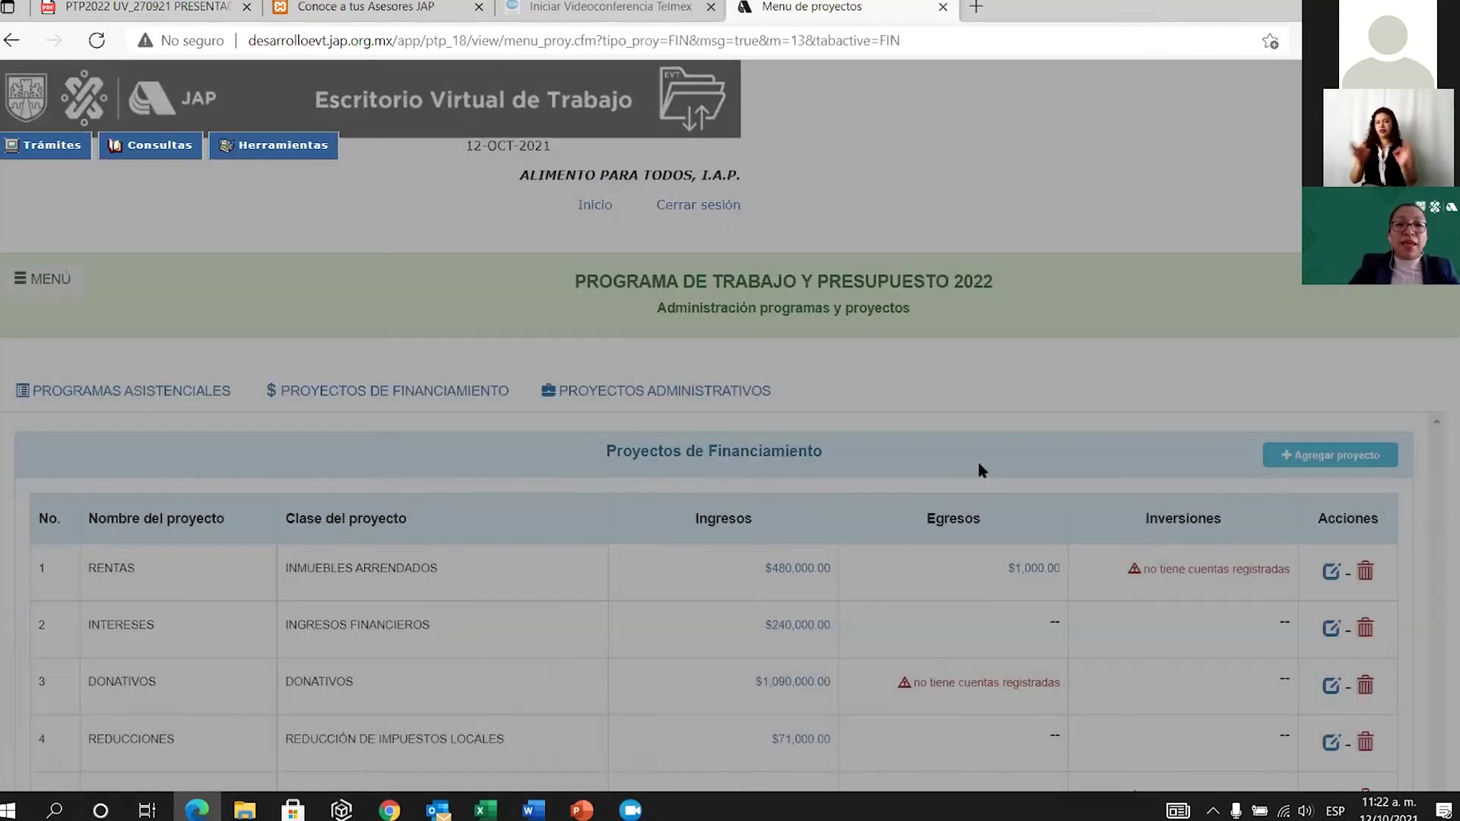
{"action": "scroll", "coordinate": [875, 670], "scroll_direction": "down", "scroll_amount": 3}
{"action": "scroll", "coordinate": [920, 660], "scroll_direction": "down", "scroll_amount": 1}
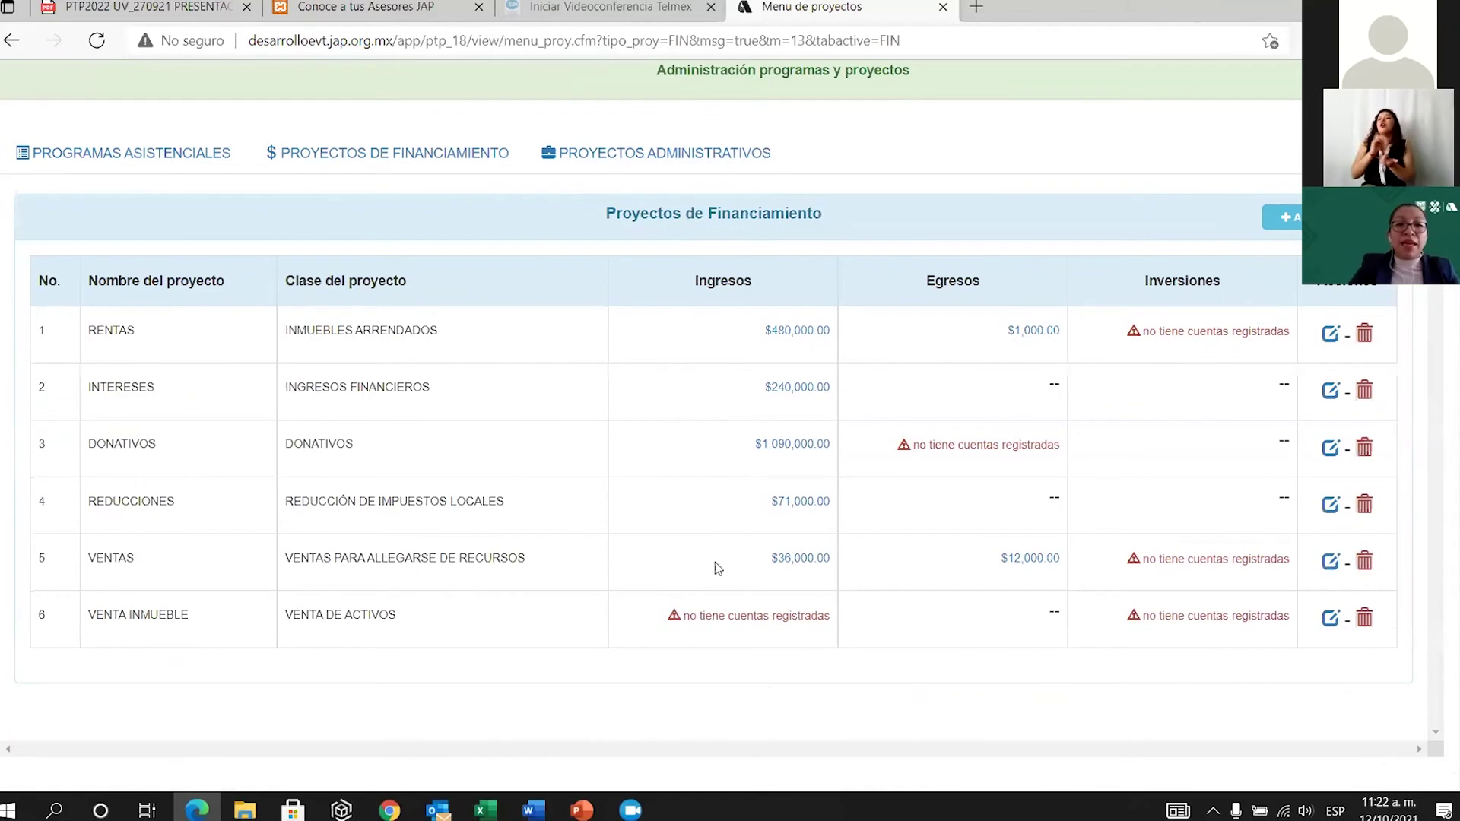
Add the Ganancia en venta y/o baja de edificios income account to VENTA INMUEBLE.
{"action": "left_click", "coordinate": [762, 621]}
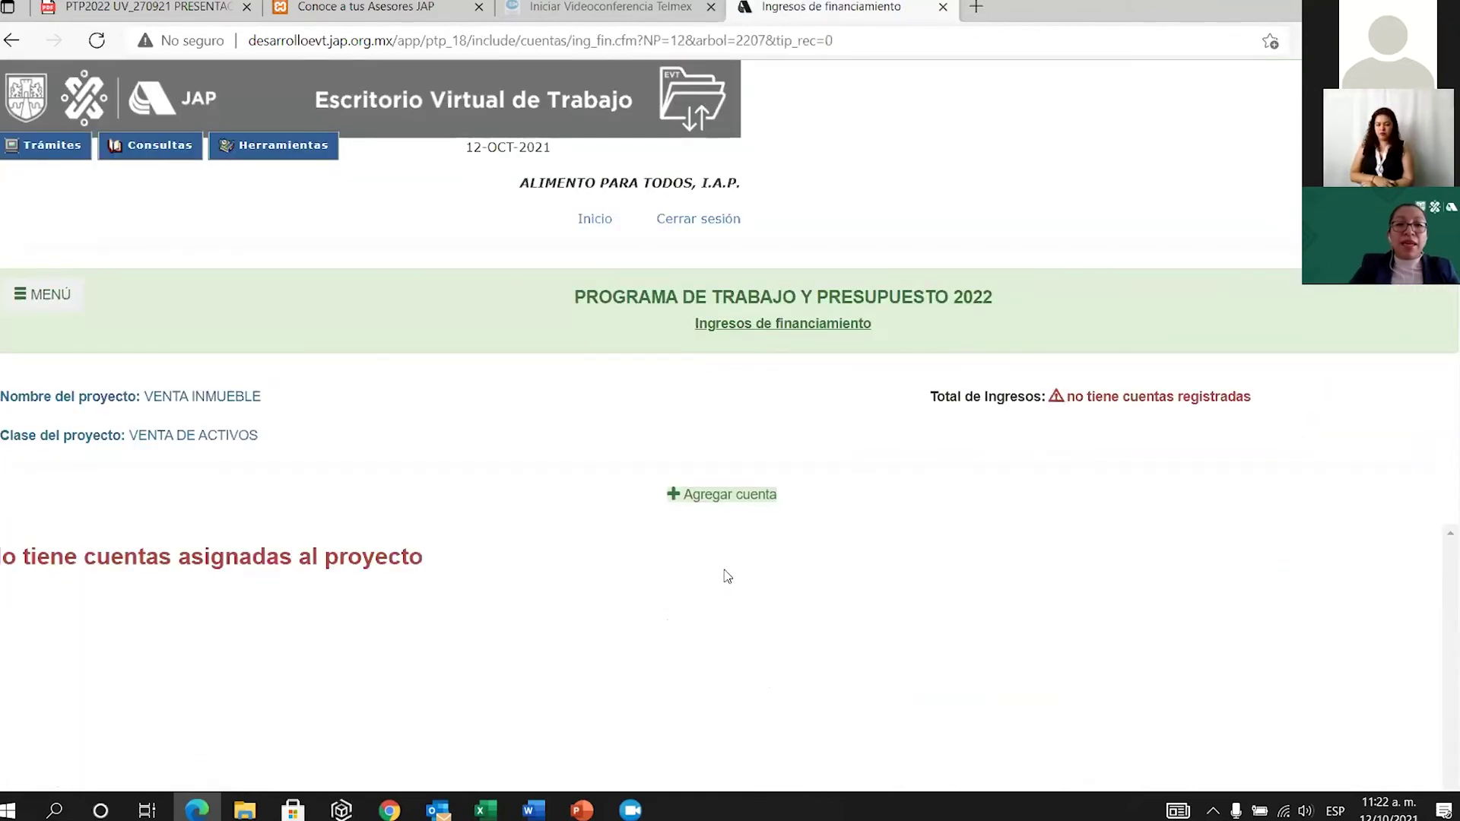
{"action": "left_click", "coordinate": [737, 502]}
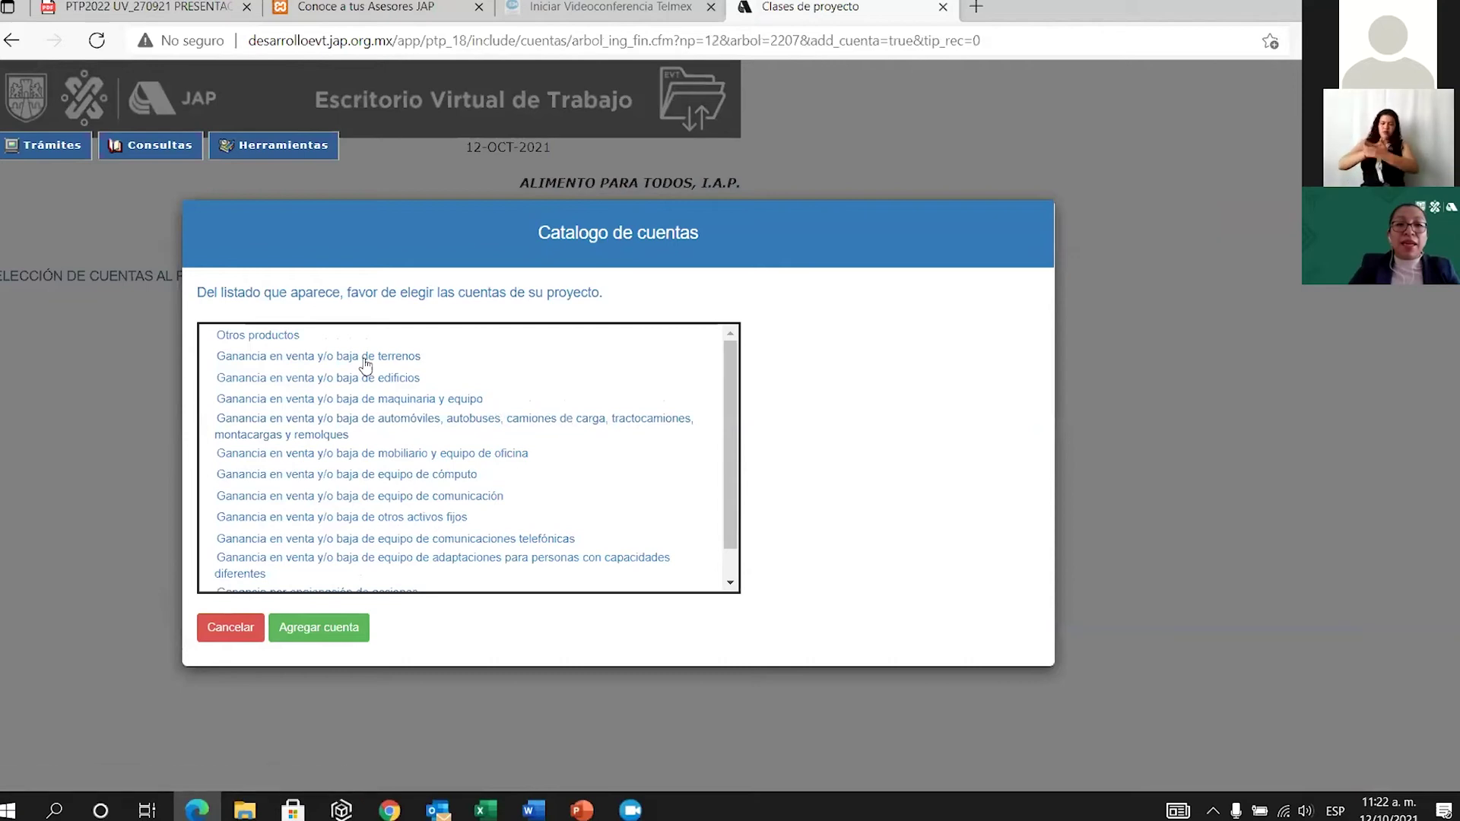
{"action": "left_click", "coordinate": [327, 380]}
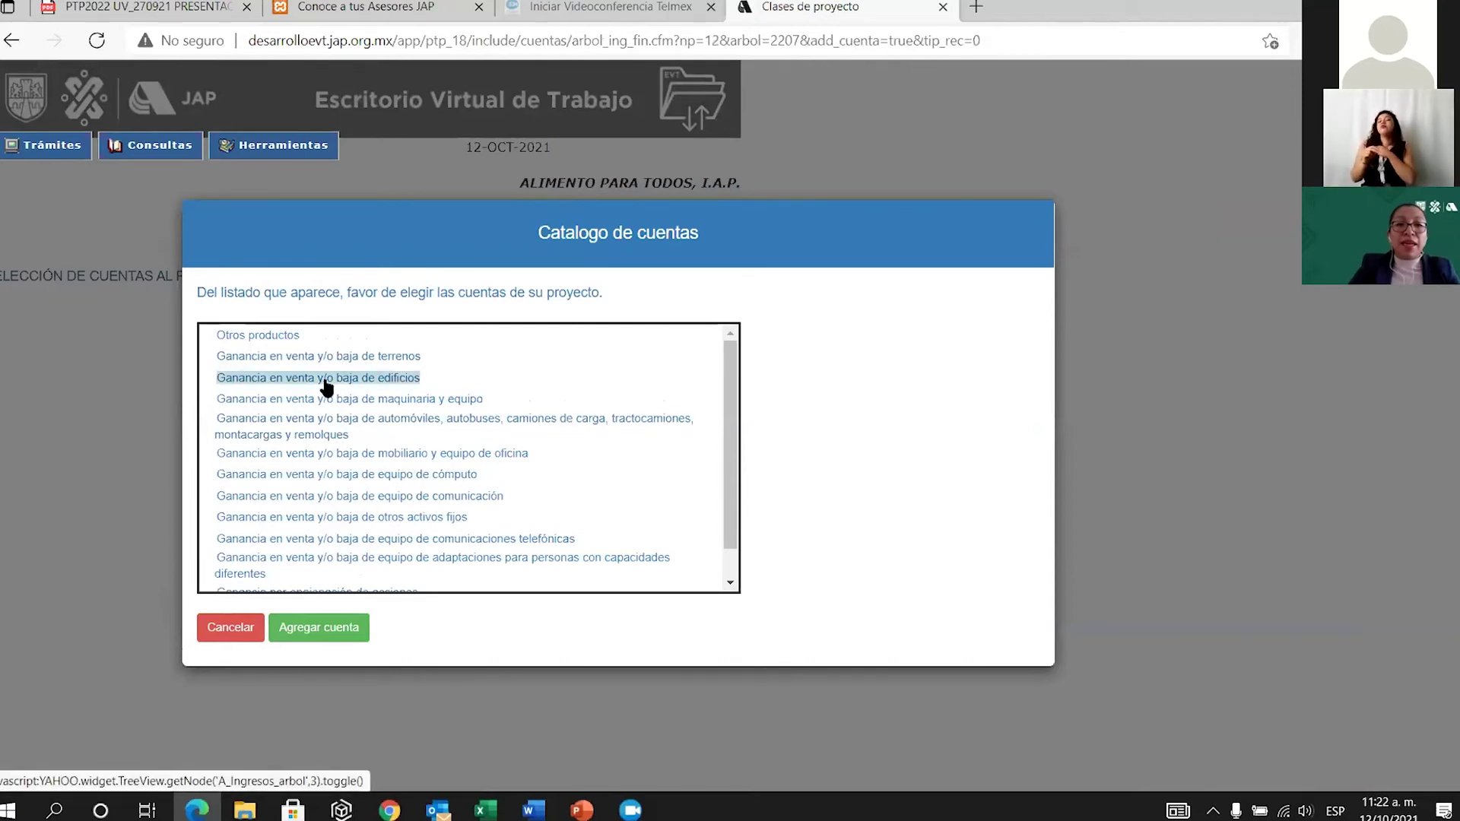
{"action": "left_click", "coordinate": [343, 628]}
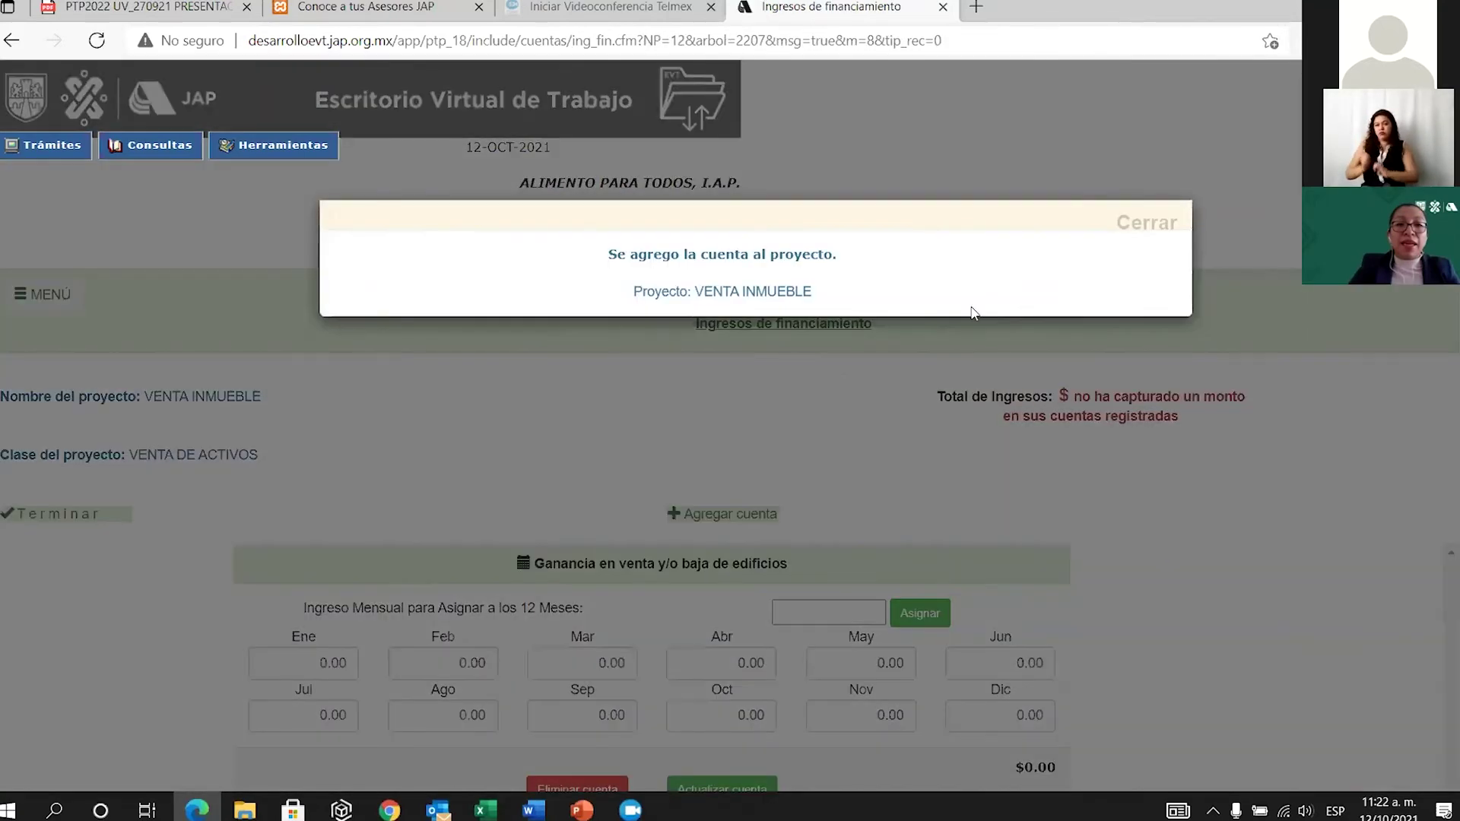
{"action": "left_click", "coordinate": [1138, 225]}
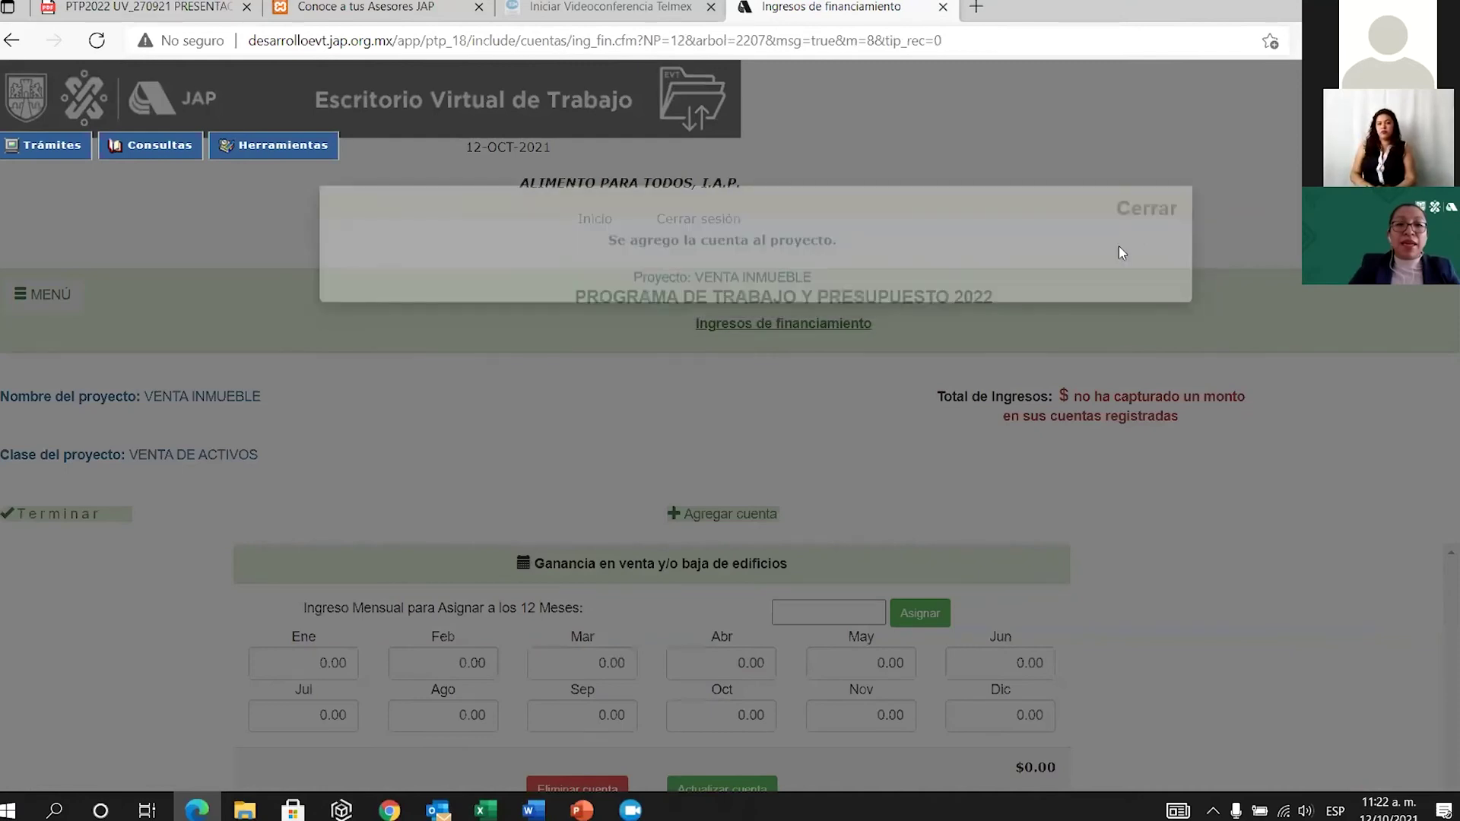
Replace the account's March amount with the 10,000,000 income.
{"action": "scroll", "coordinate": [756, 623], "scroll_direction": "down", "scroll_amount": 2}
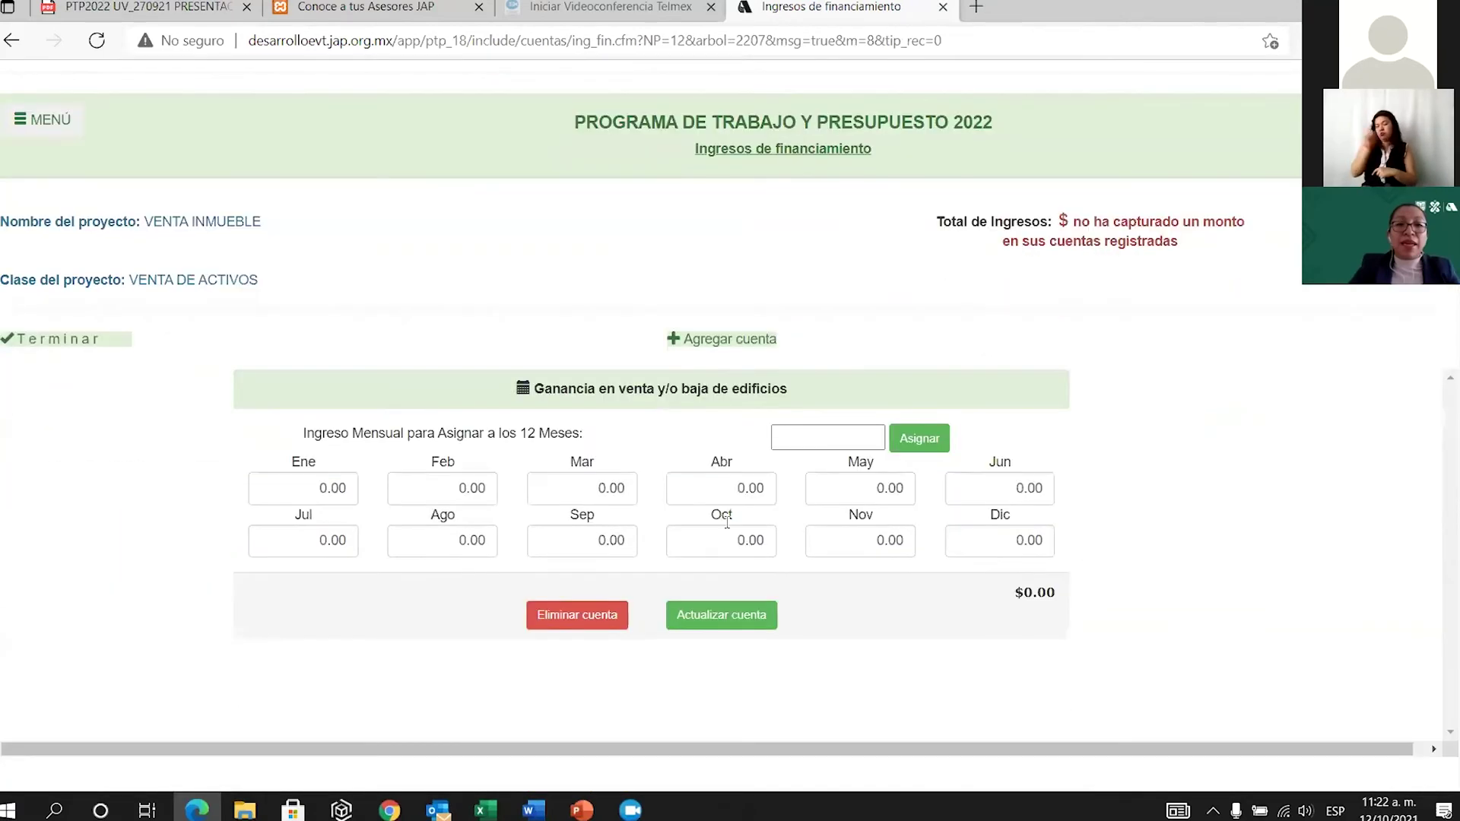
{"action": "left_click", "coordinate": [613, 488]}
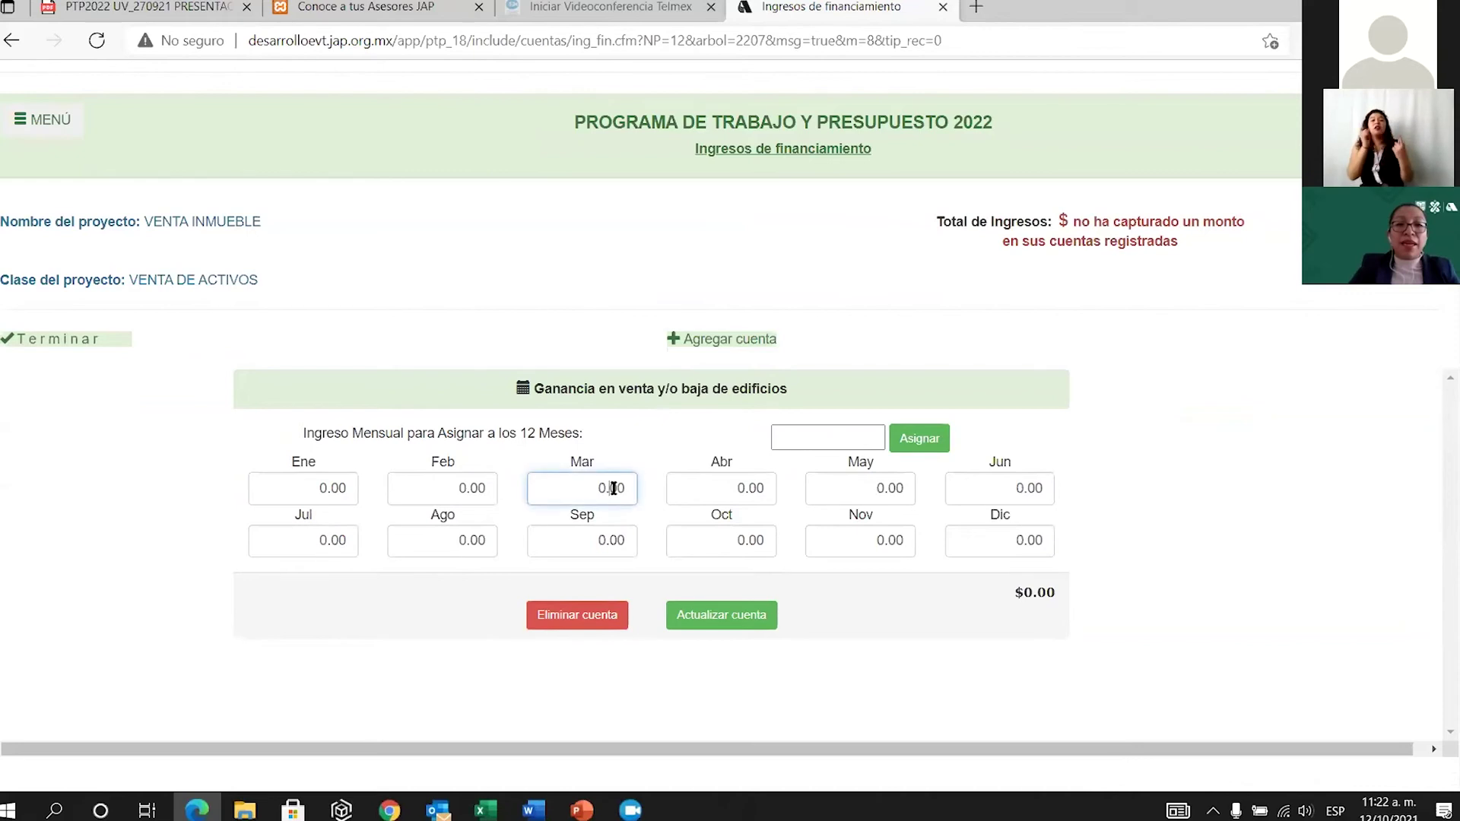
{"action": "key", "text": "BackSpace"}
{"action": "key", "text": "BackSpace"}
{"action": "key", "text": "BackSpace"}
{"action": "key", "text": "BackSpace"}
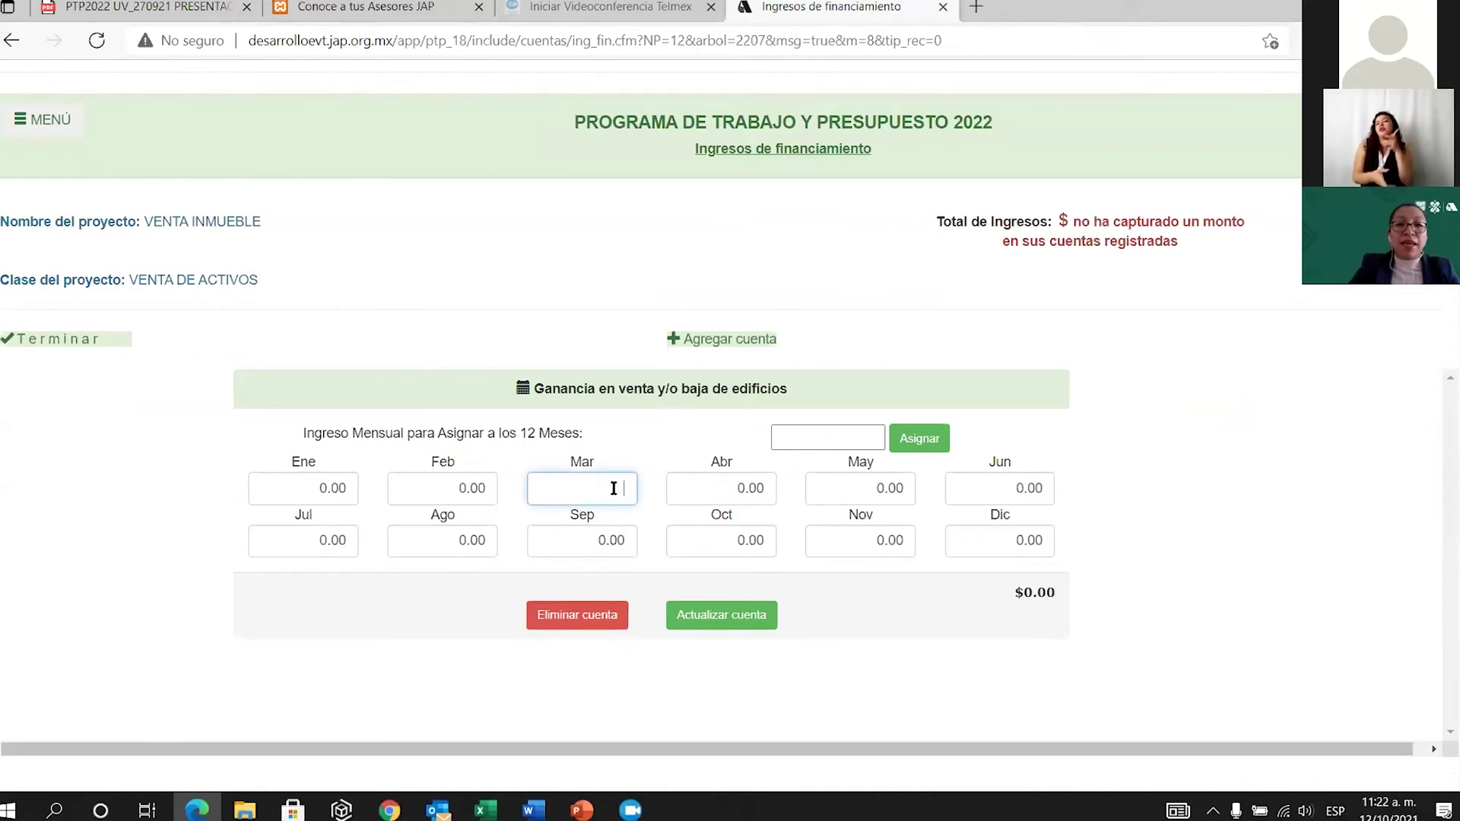
{"action": "type", "text": "10000000"}
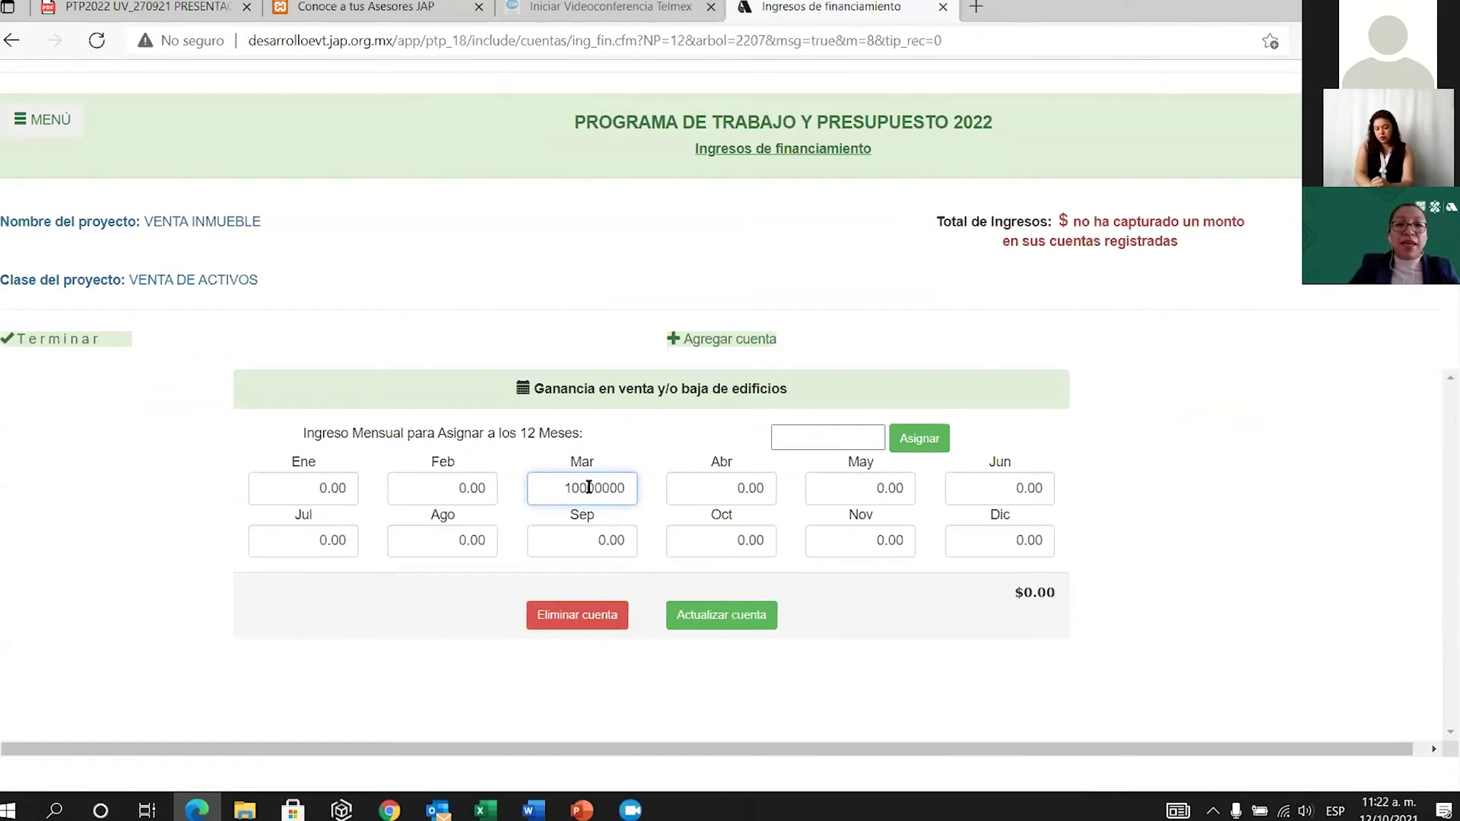
Save the account and return to Proyectos de Financiamiento, now listing $10,000,000.00 income.
{"action": "left_click", "coordinate": [722, 614]}
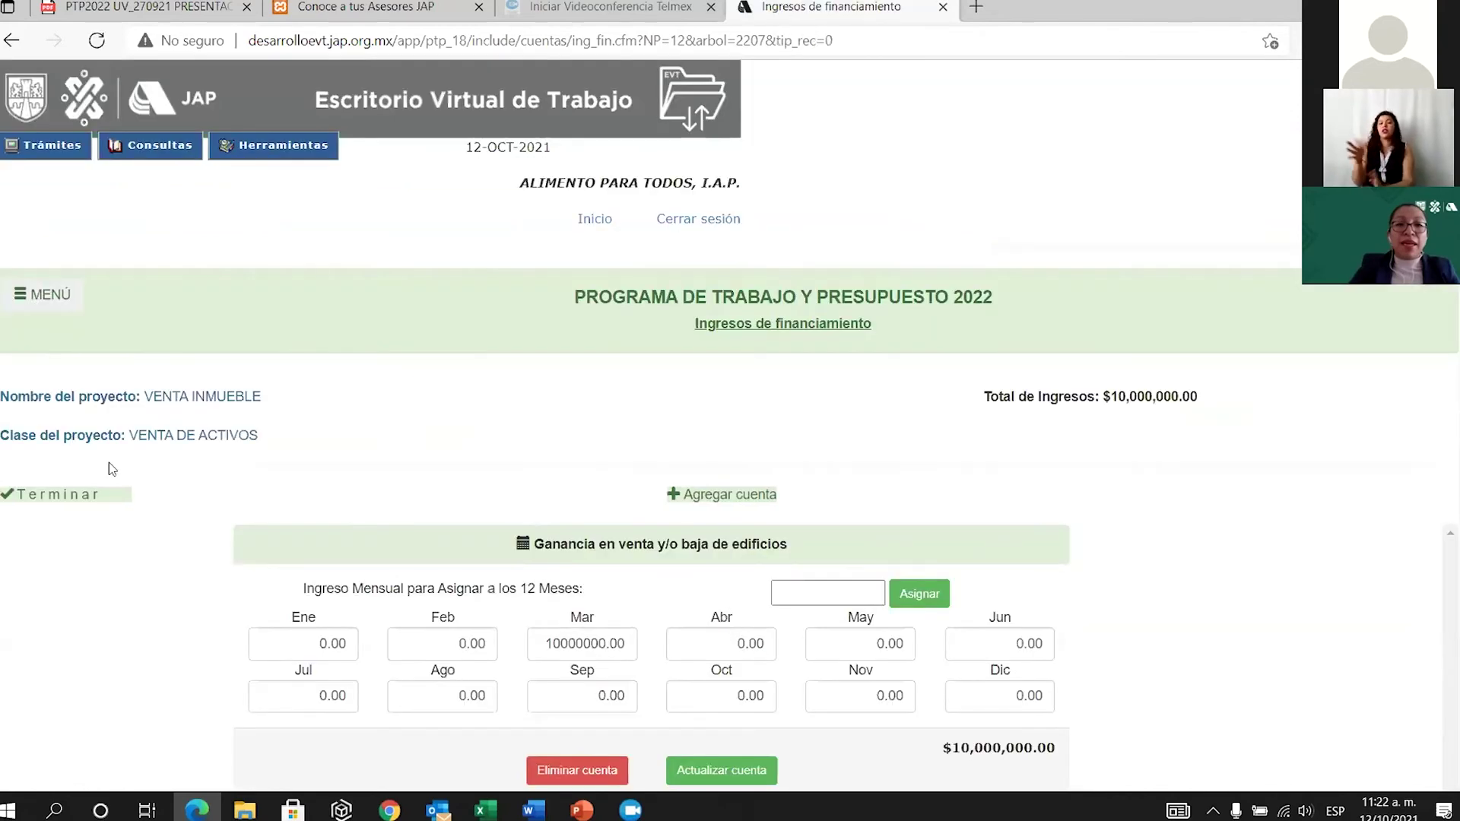
{"action": "left_click", "coordinate": [91, 502]}
{"action": "scroll", "coordinate": [775, 637], "scroll_direction": "down", "scroll_amount": 3}
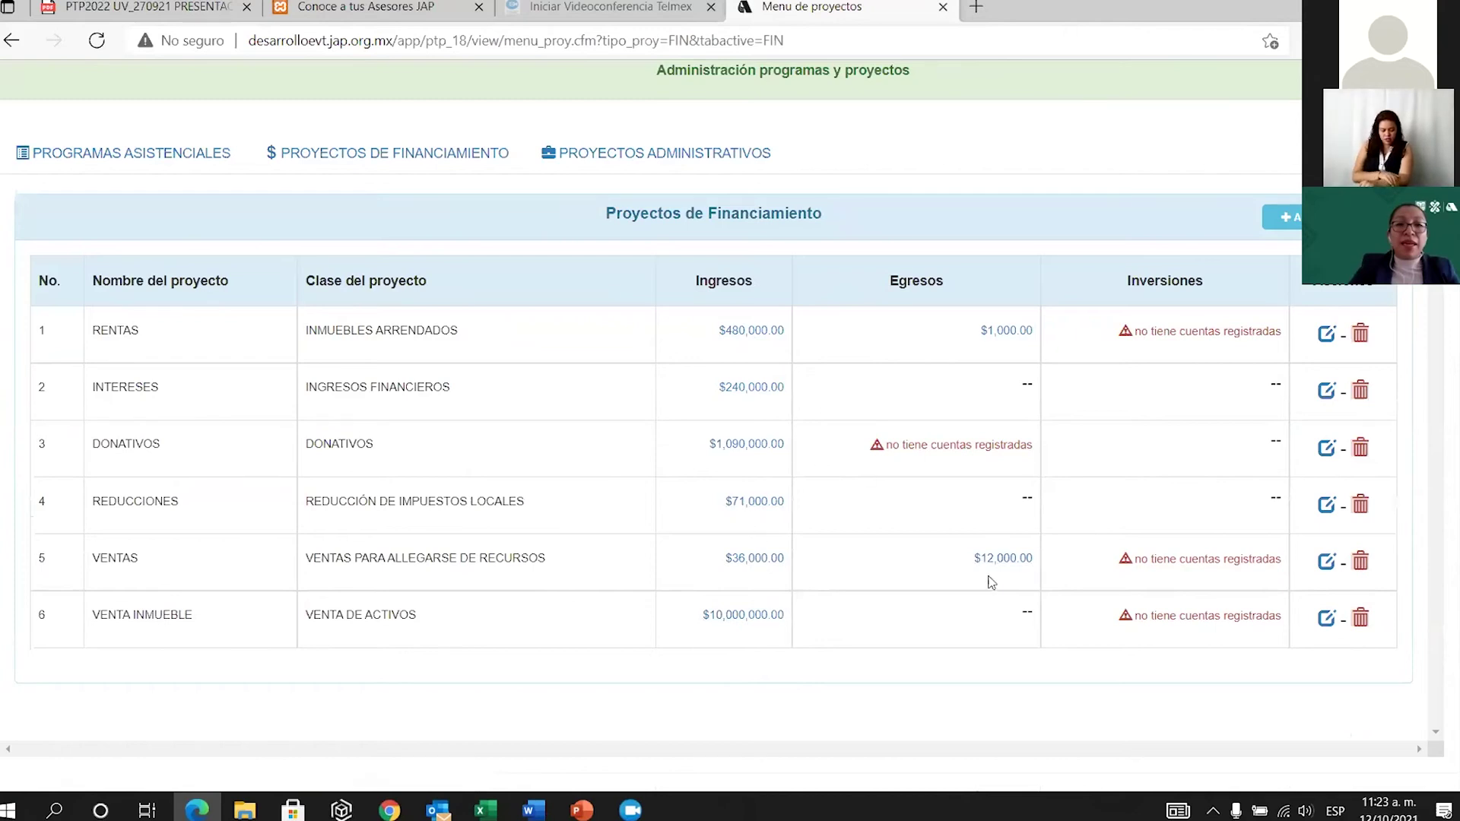
{"action": "scroll", "coordinate": [991, 582], "scroll_direction": "up", "scroll_amount": 3}
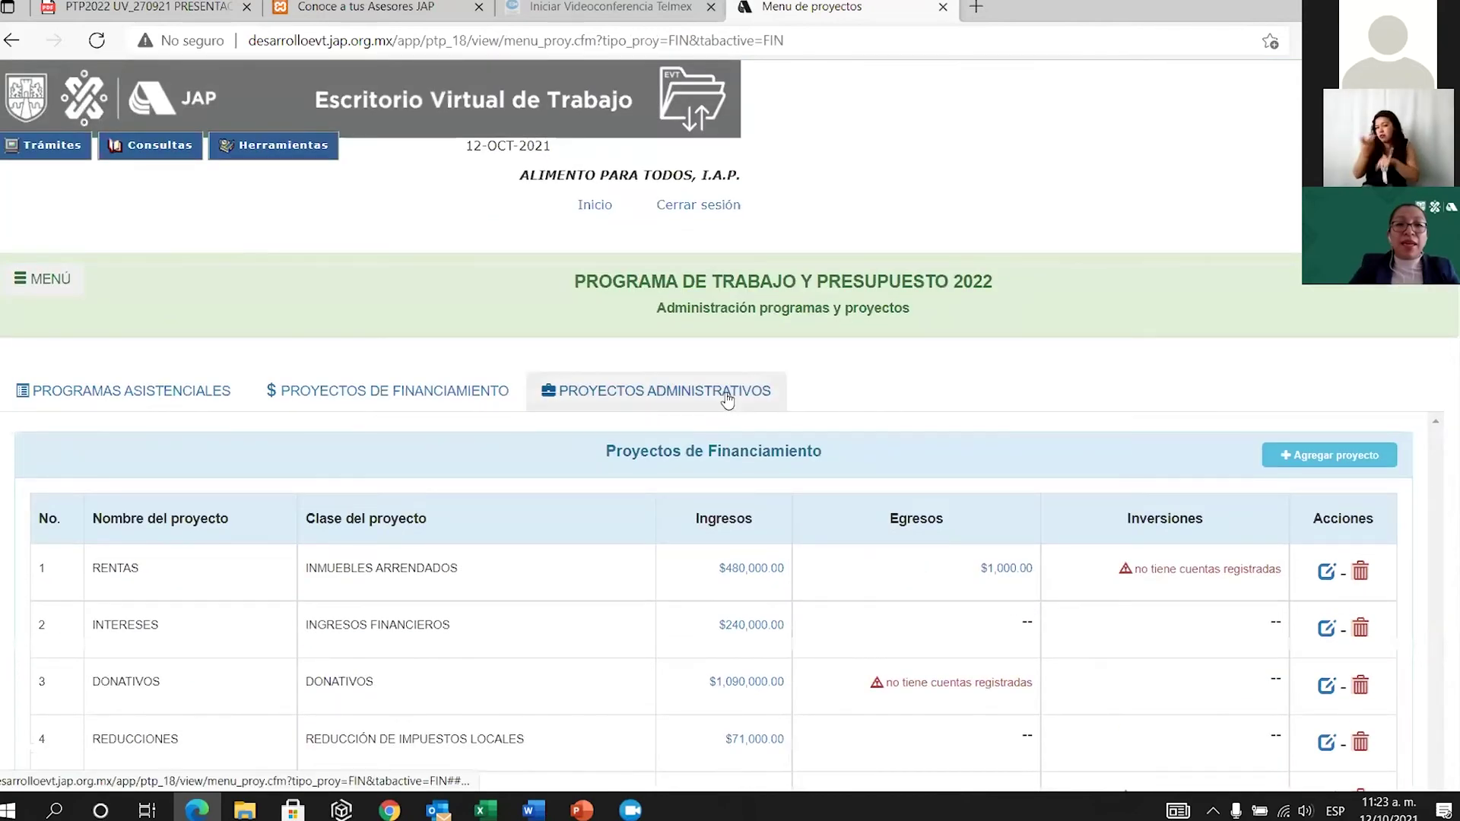
Add the Otros gastos de administración expense account to GASTOS DE ADMINISTRACION.
{"action": "left_click", "coordinate": [728, 397]}
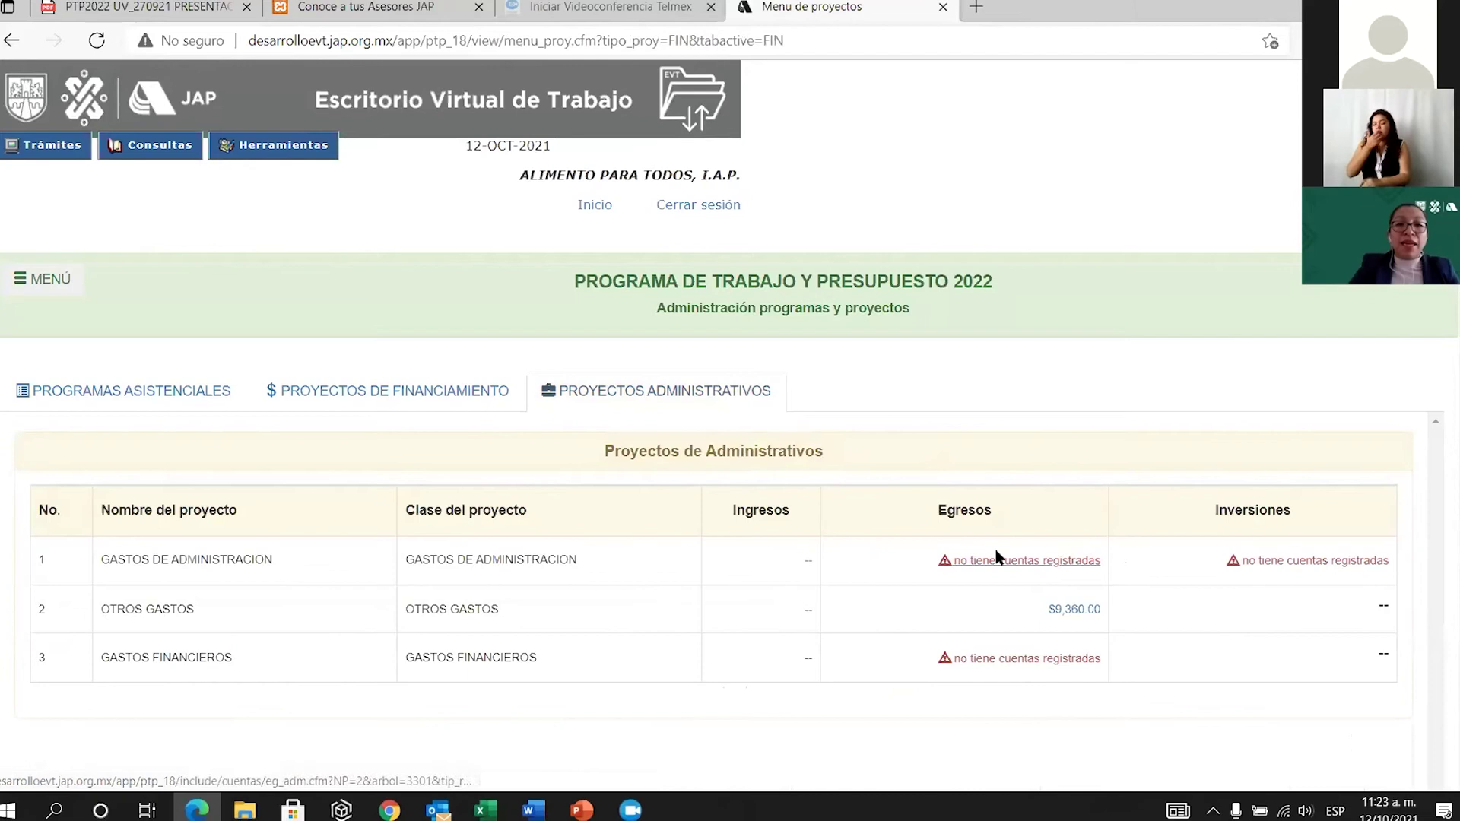
{"action": "left_click", "coordinate": [1036, 563]}
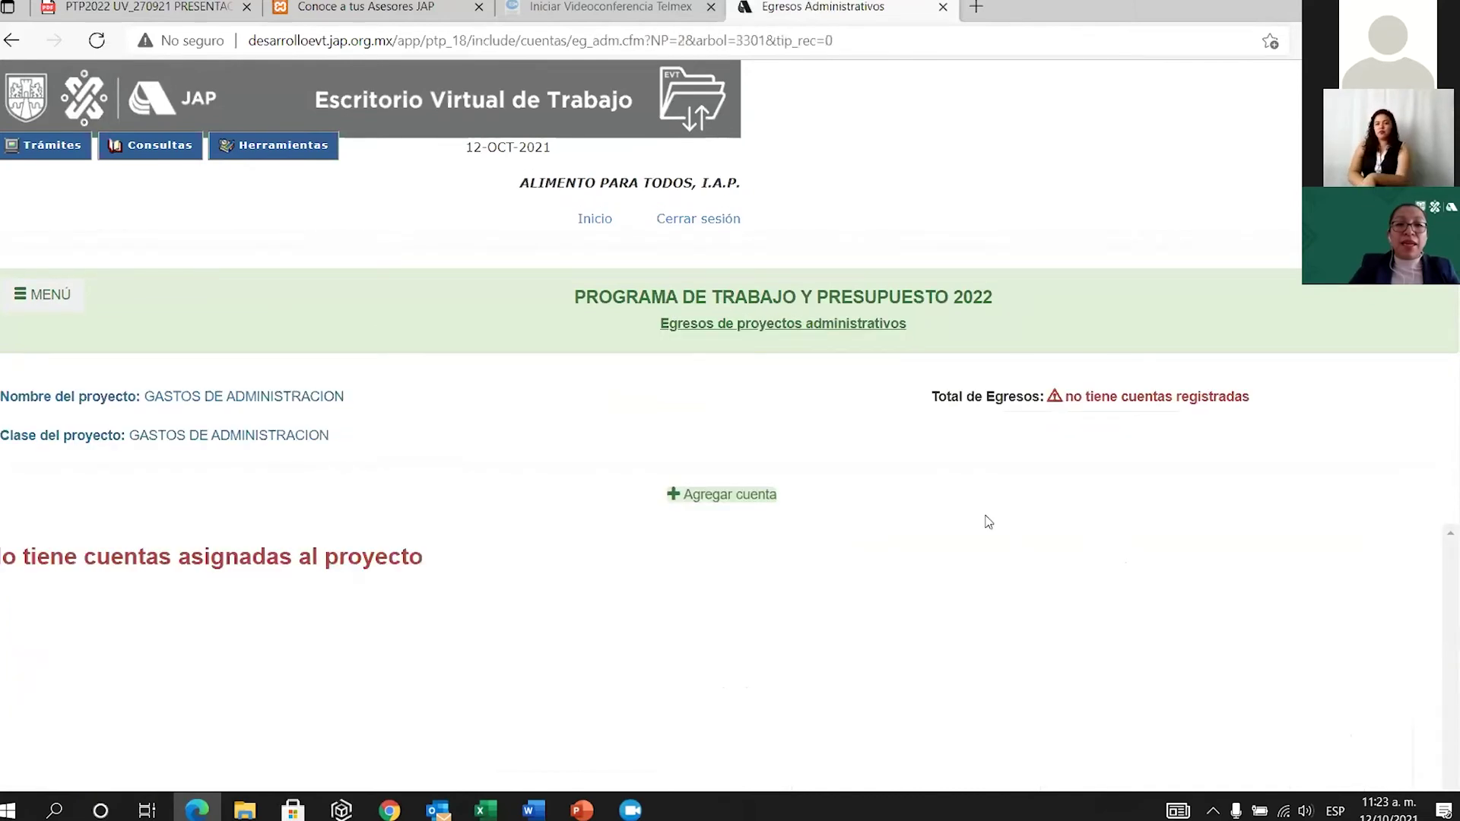
{"action": "left_click", "coordinate": [741, 496]}
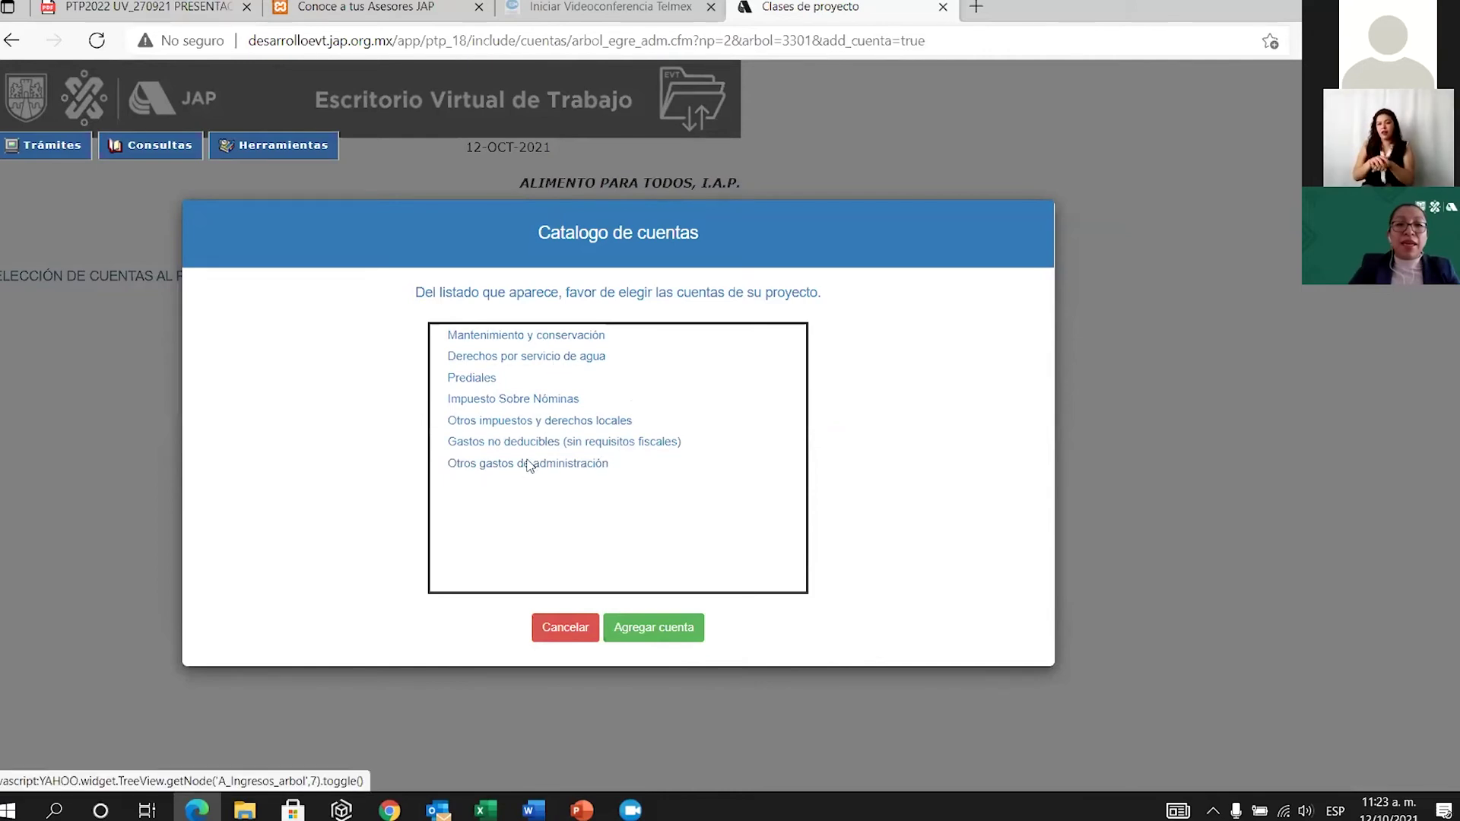
{"action": "left_click", "coordinate": [505, 466]}
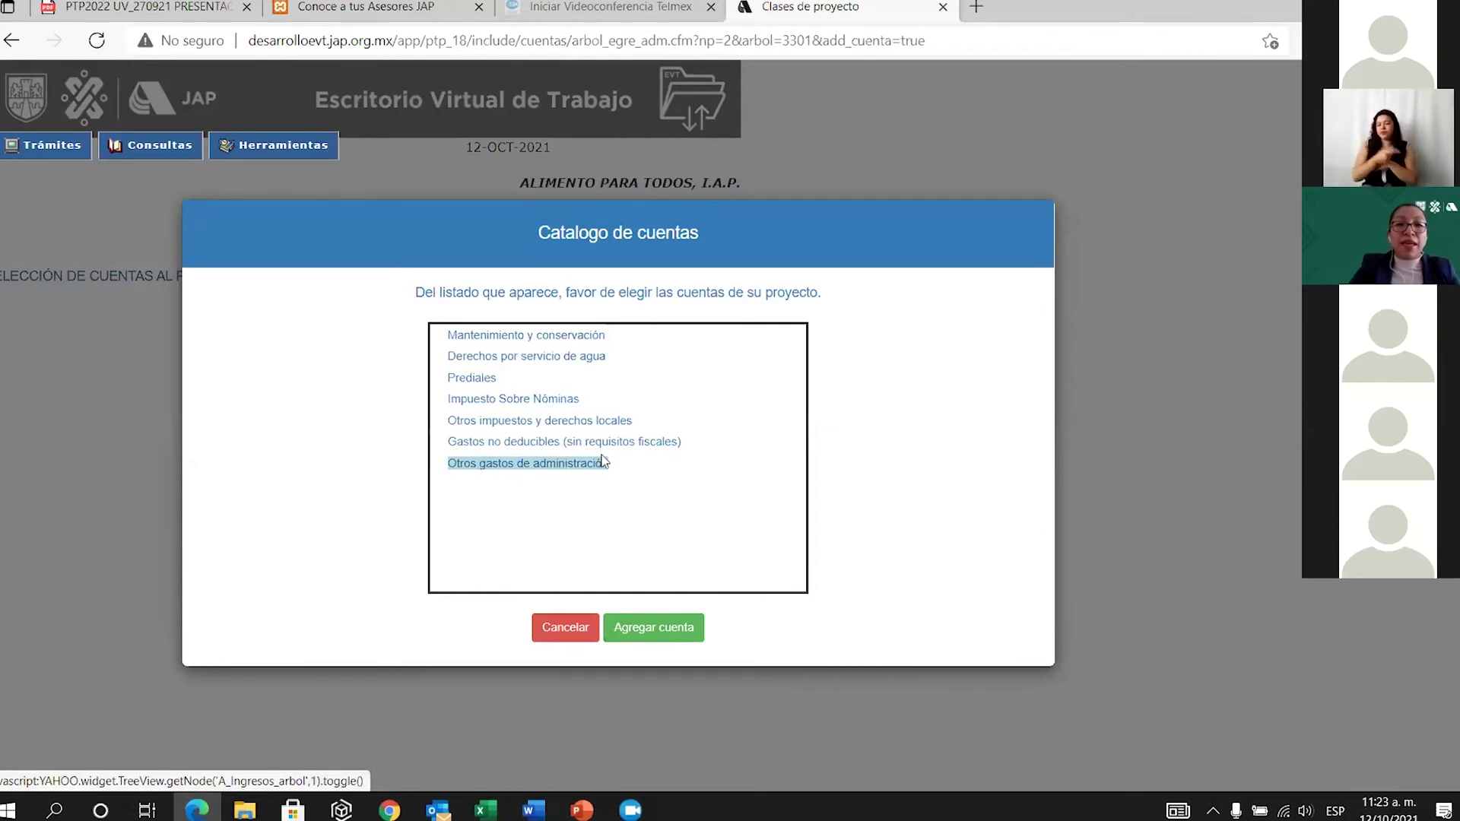
{"action": "left_click", "coordinate": [652, 627]}
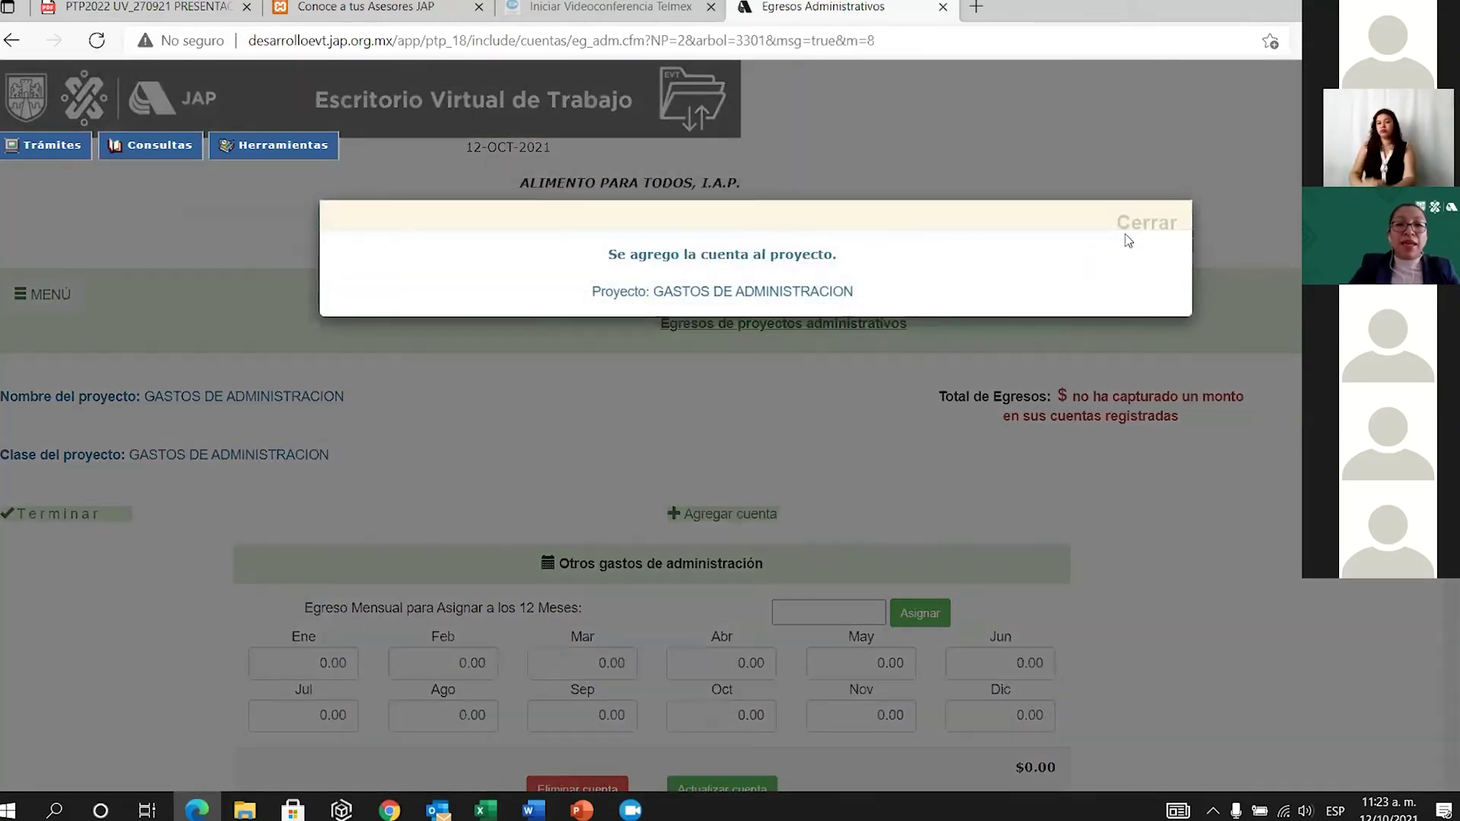
{"action": "left_click", "coordinate": [1140, 224]}
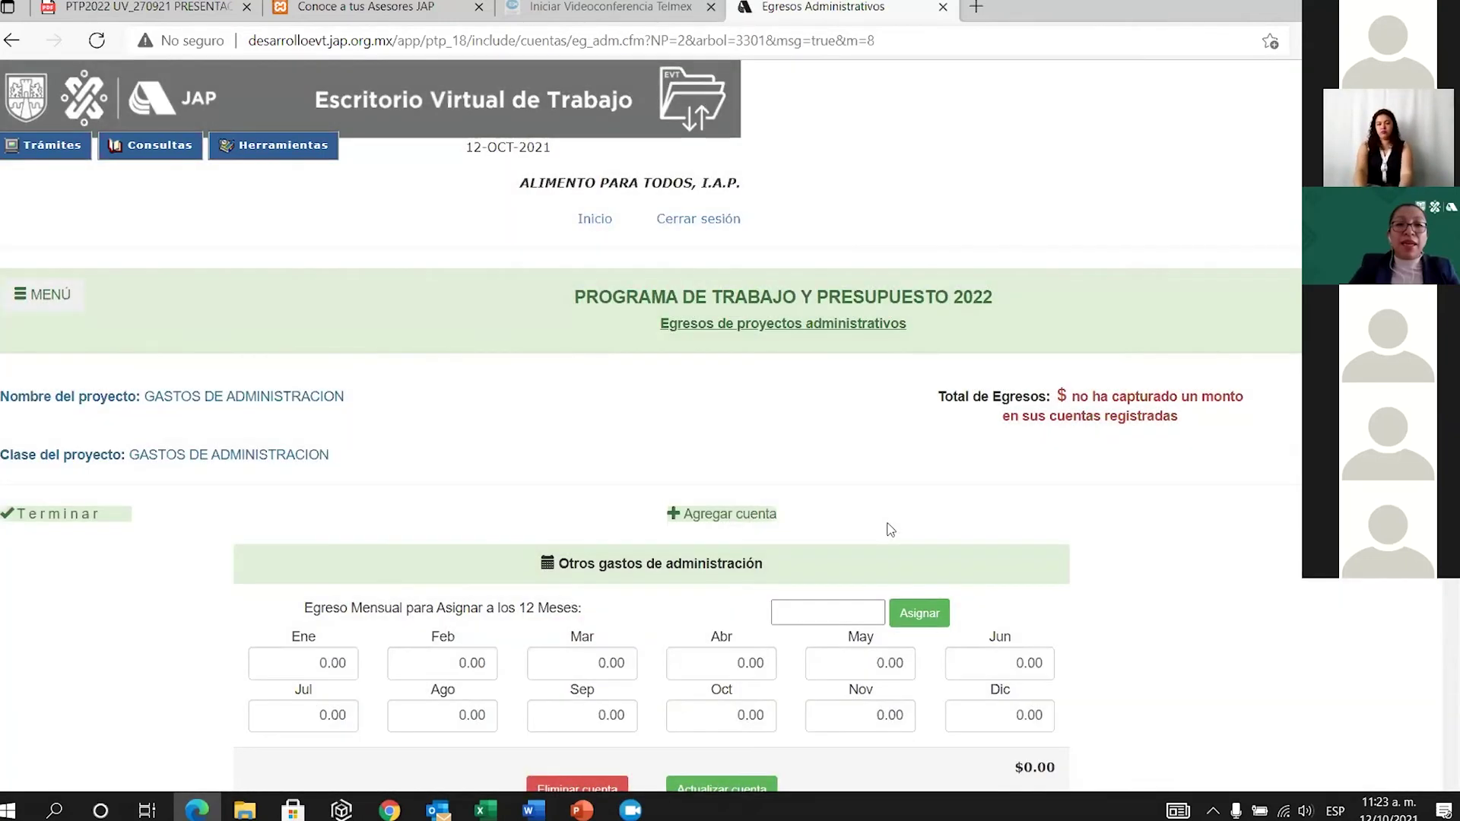
Assign 500 to every month, save the account, and return to the projects list.
{"action": "scroll", "coordinate": [882, 524], "scroll_direction": "down", "scroll_amount": 2}
{"action": "left_click", "coordinate": [849, 435]}
{"action": "type", "text": "500"}
{"action": "left_click", "coordinate": [934, 443]}
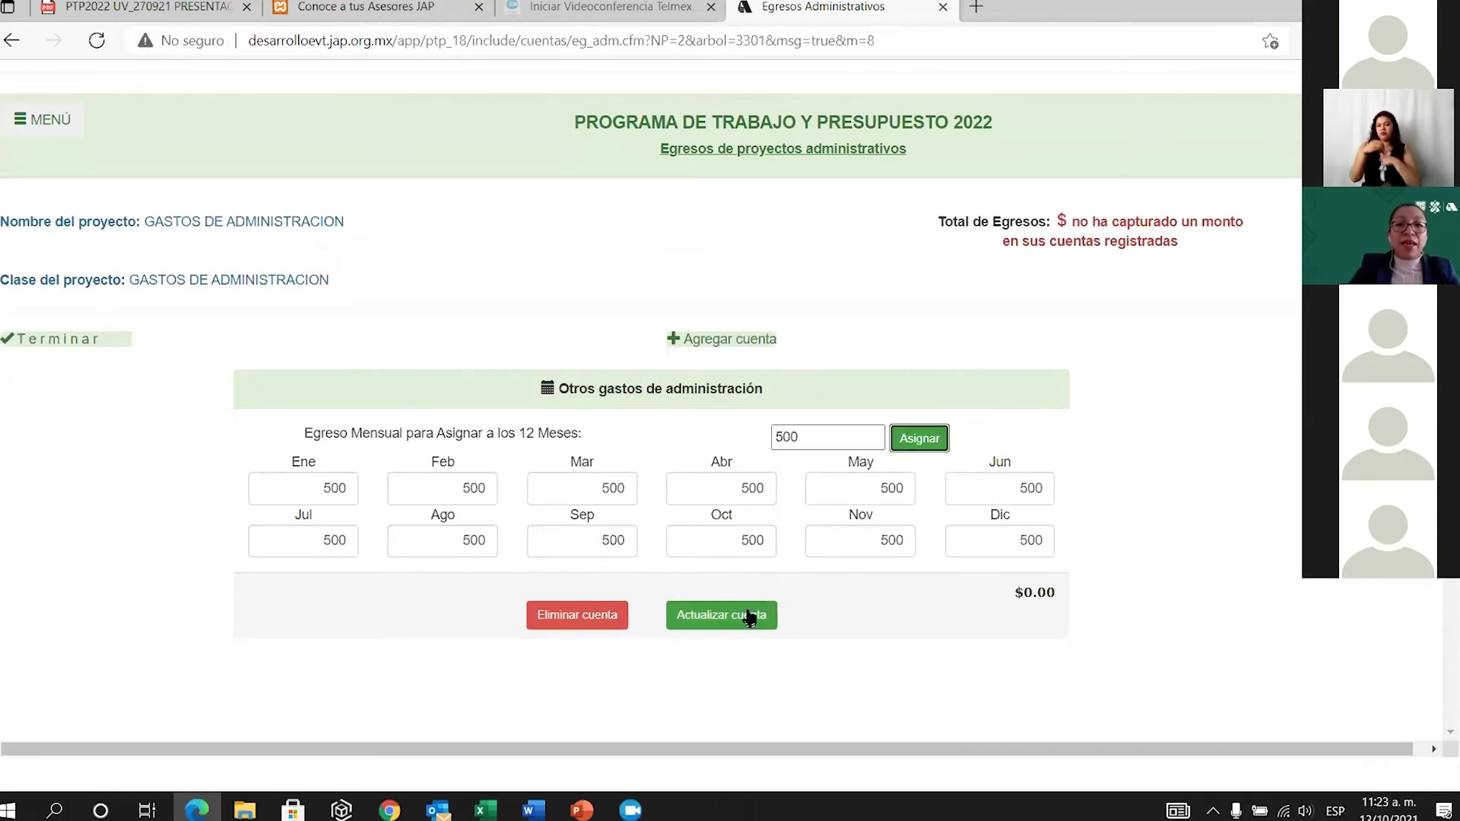
{"action": "left_click", "coordinate": [723, 622]}
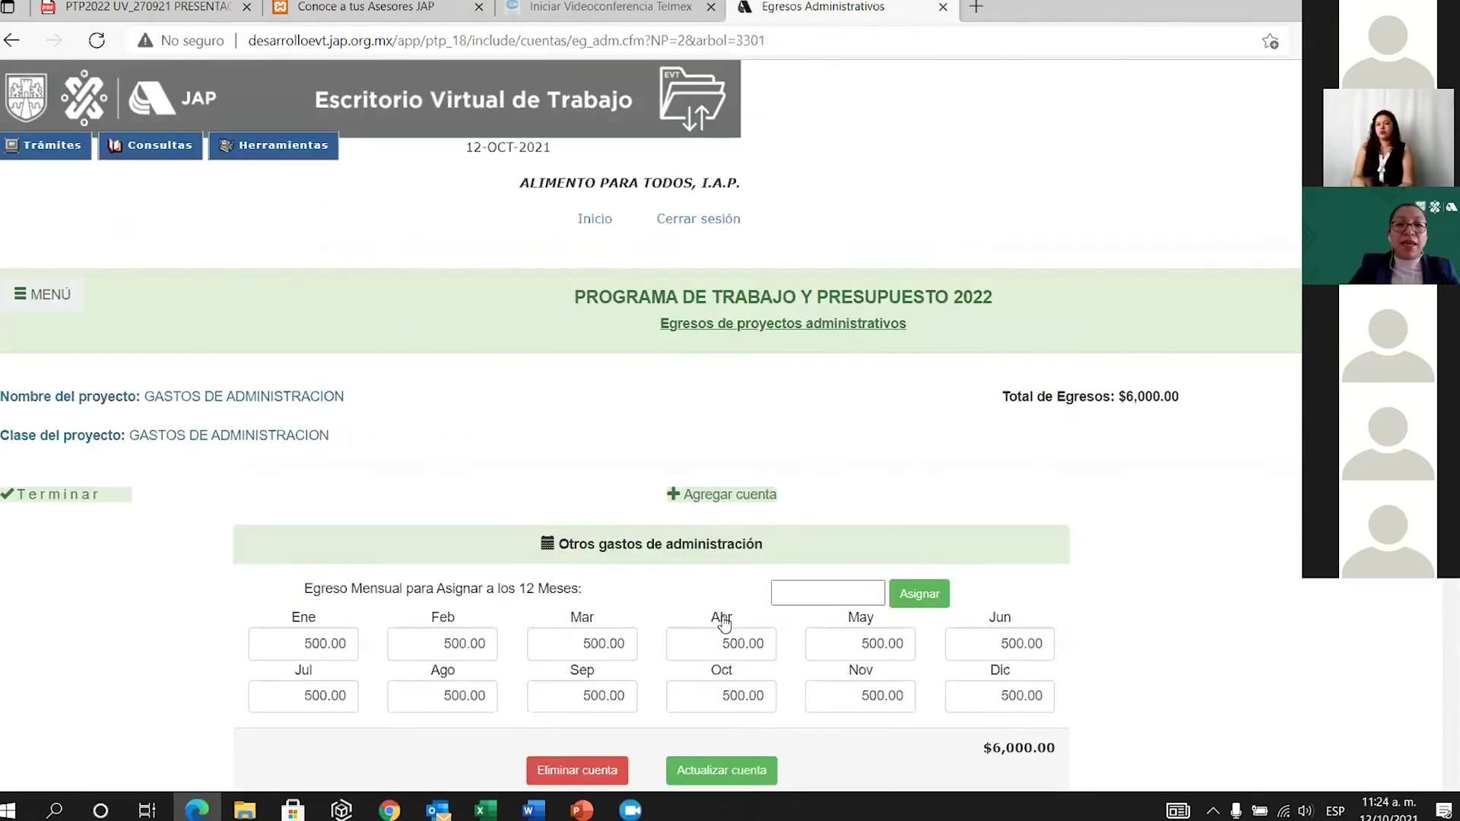
{"action": "scroll", "coordinate": [812, 573], "scroll_direction": "down", "scroll_amount": 2}
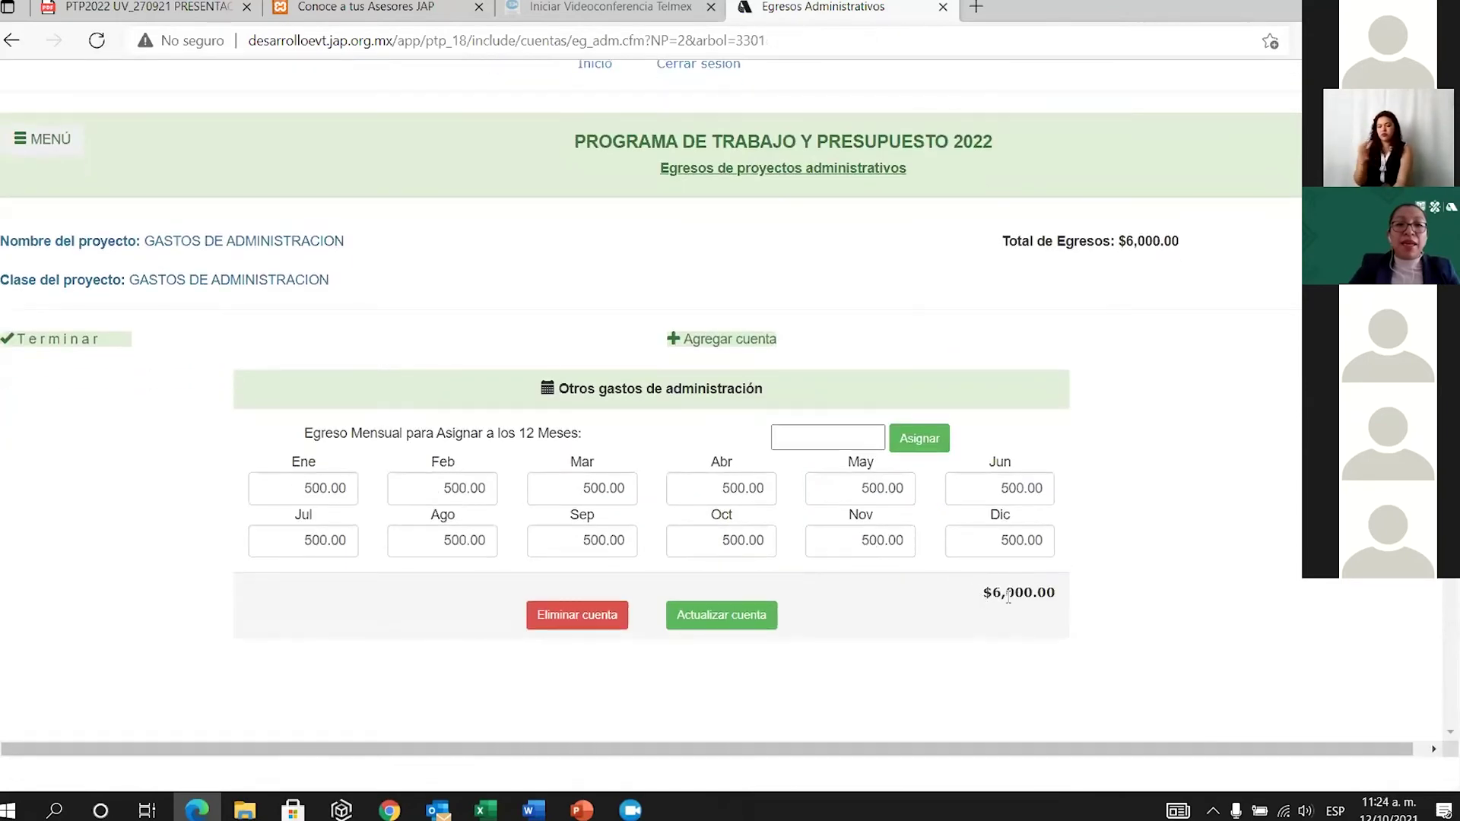
{"action": "left_click", "coordinate": [69, 342]}
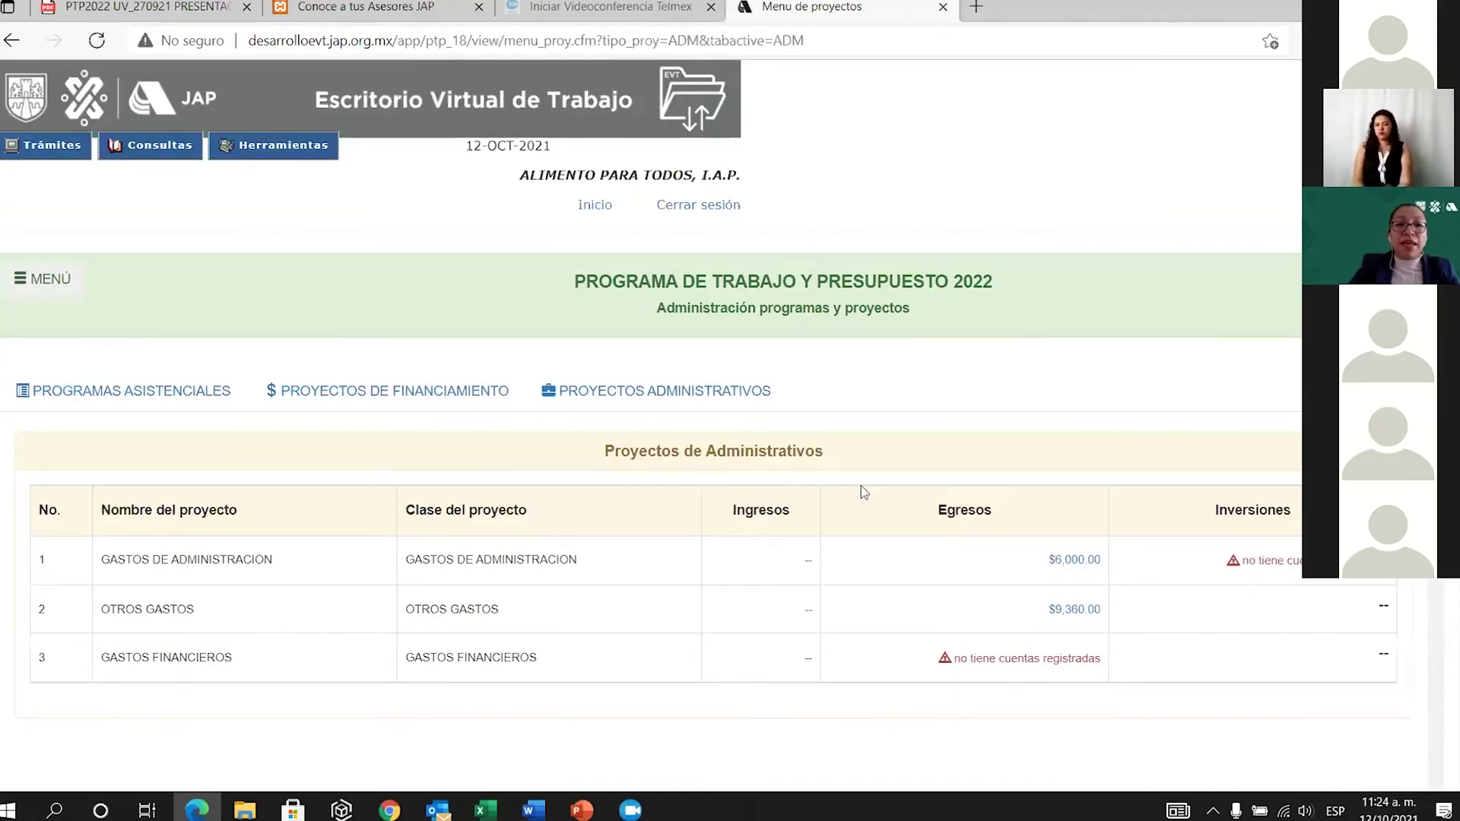
{"action": "left_click", "coordinate": [1073, 610]}
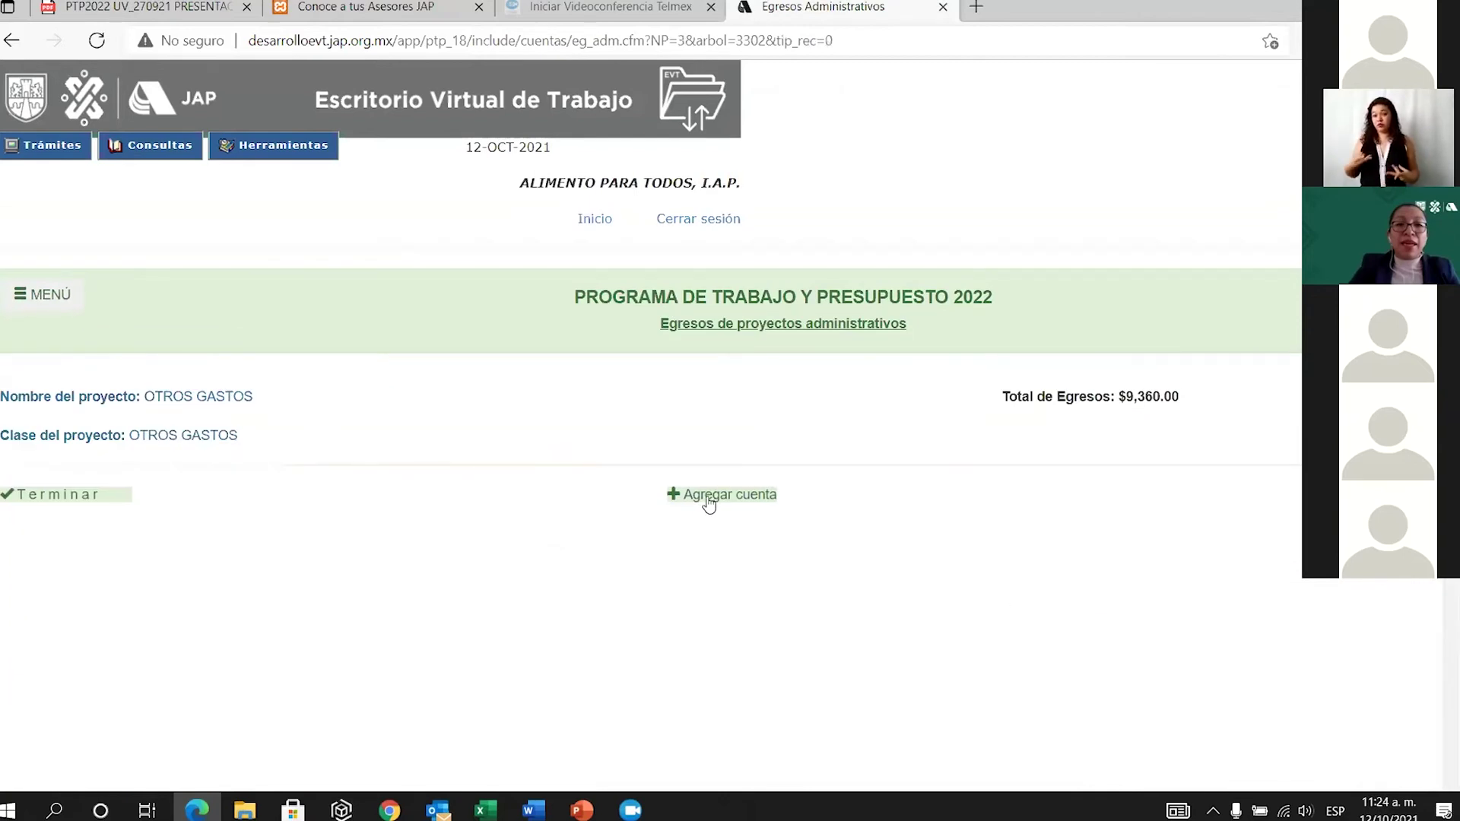
{"action": "left_click", "coordinate": [722, 492]}
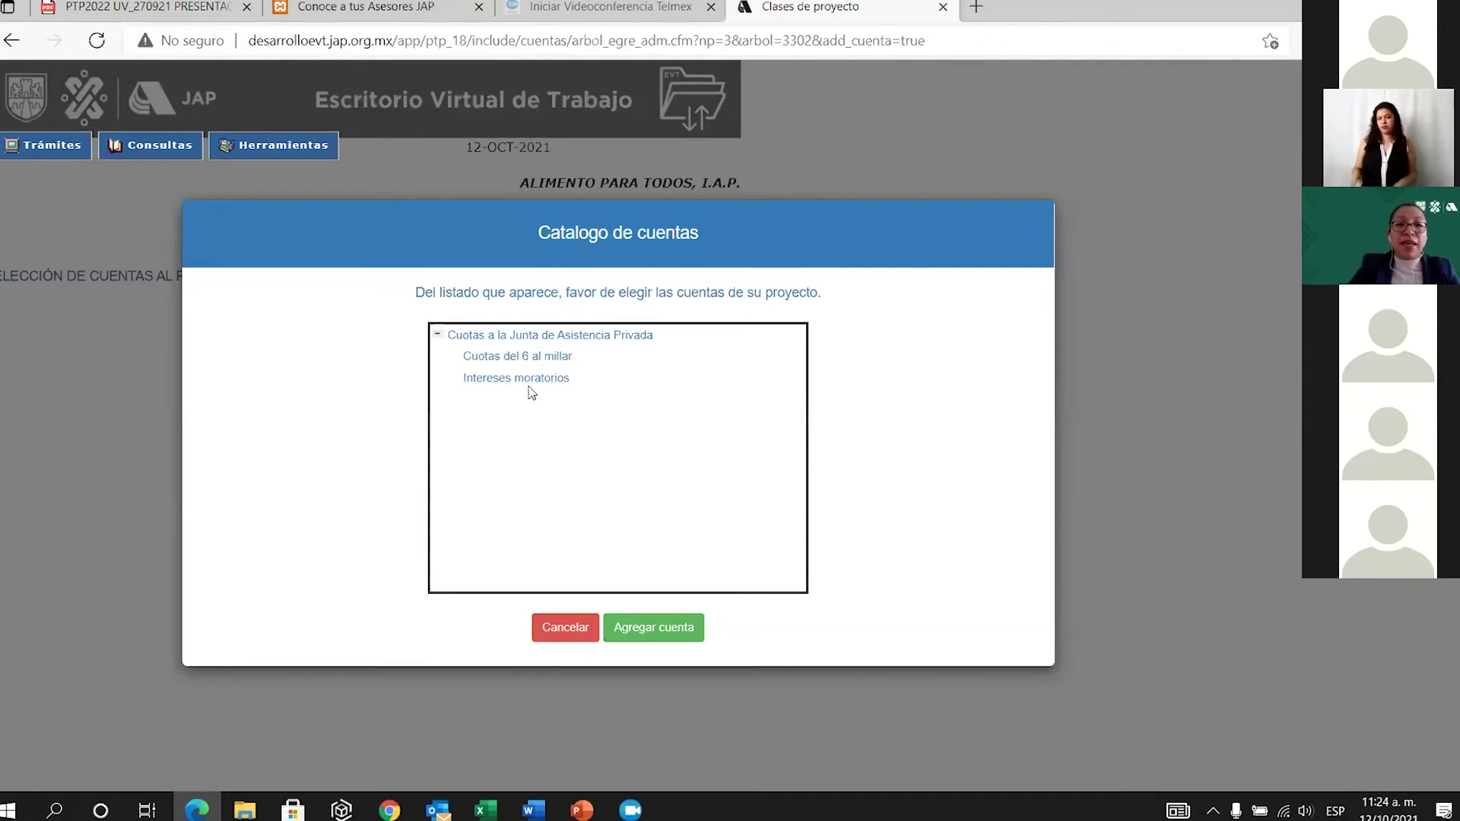
{"action": "left_click", "coordinate": [543, 641]}
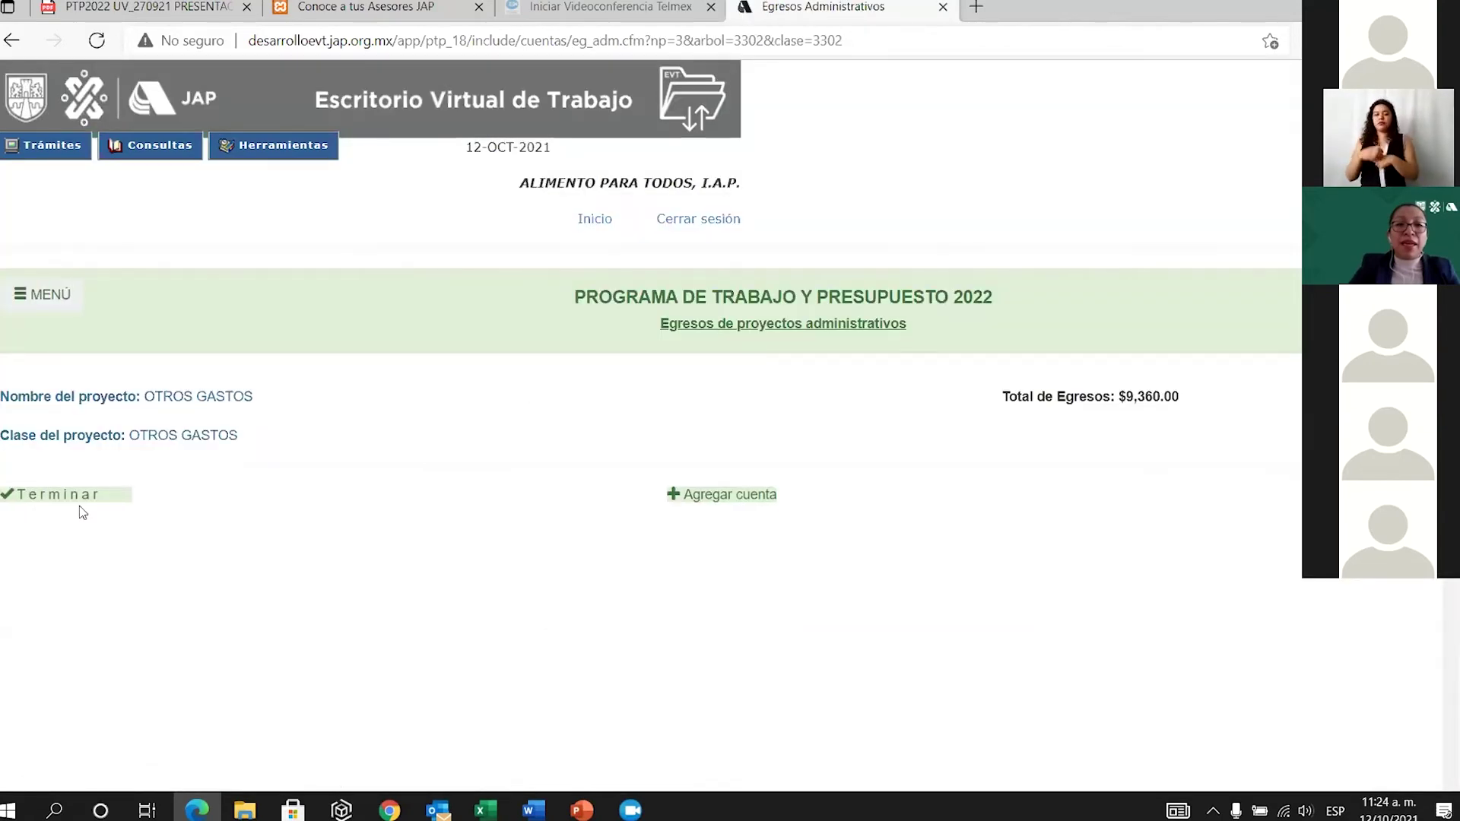
{"action": "left_click", "coordinate": [63, 502]}
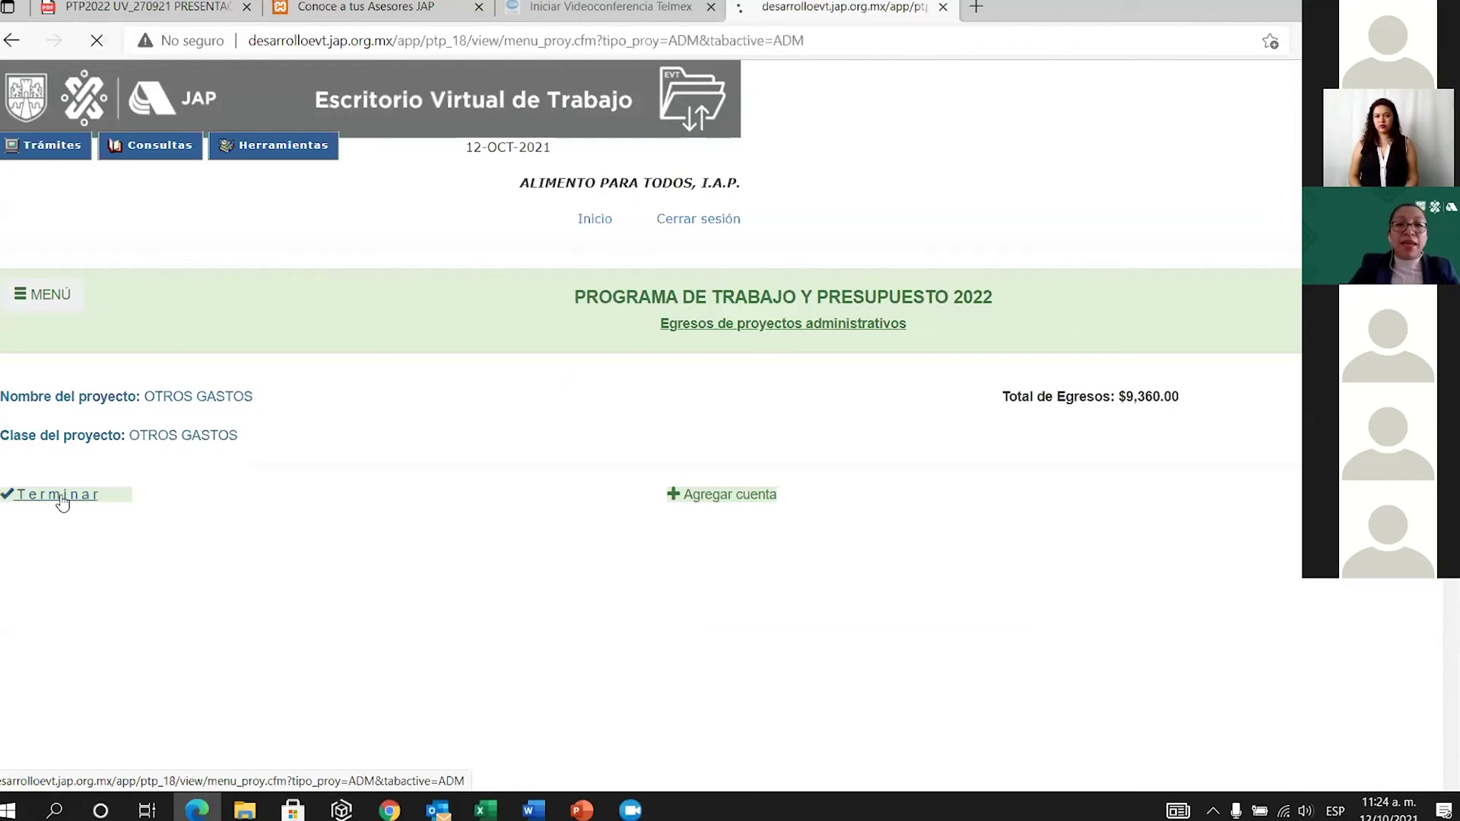
{"action": "scroll", "coordinate": [889, 651], "scroll_direction": "down", "scroll_amount": 3}
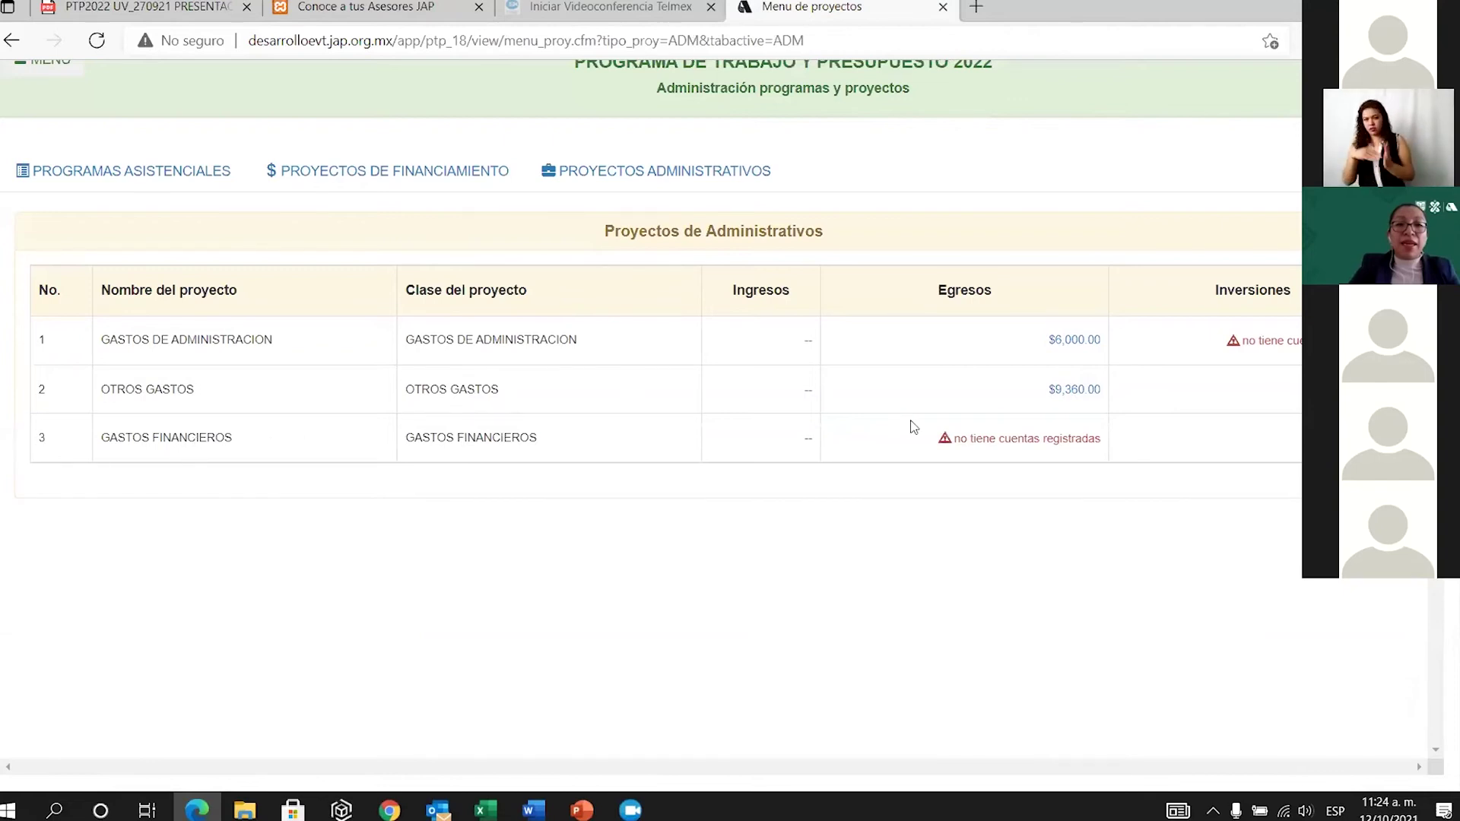
Add the Comisiones bancarias expense account to GASTOS FINANCIEROS.
{"action": "left_click", "coordinate": [1010, 439]}
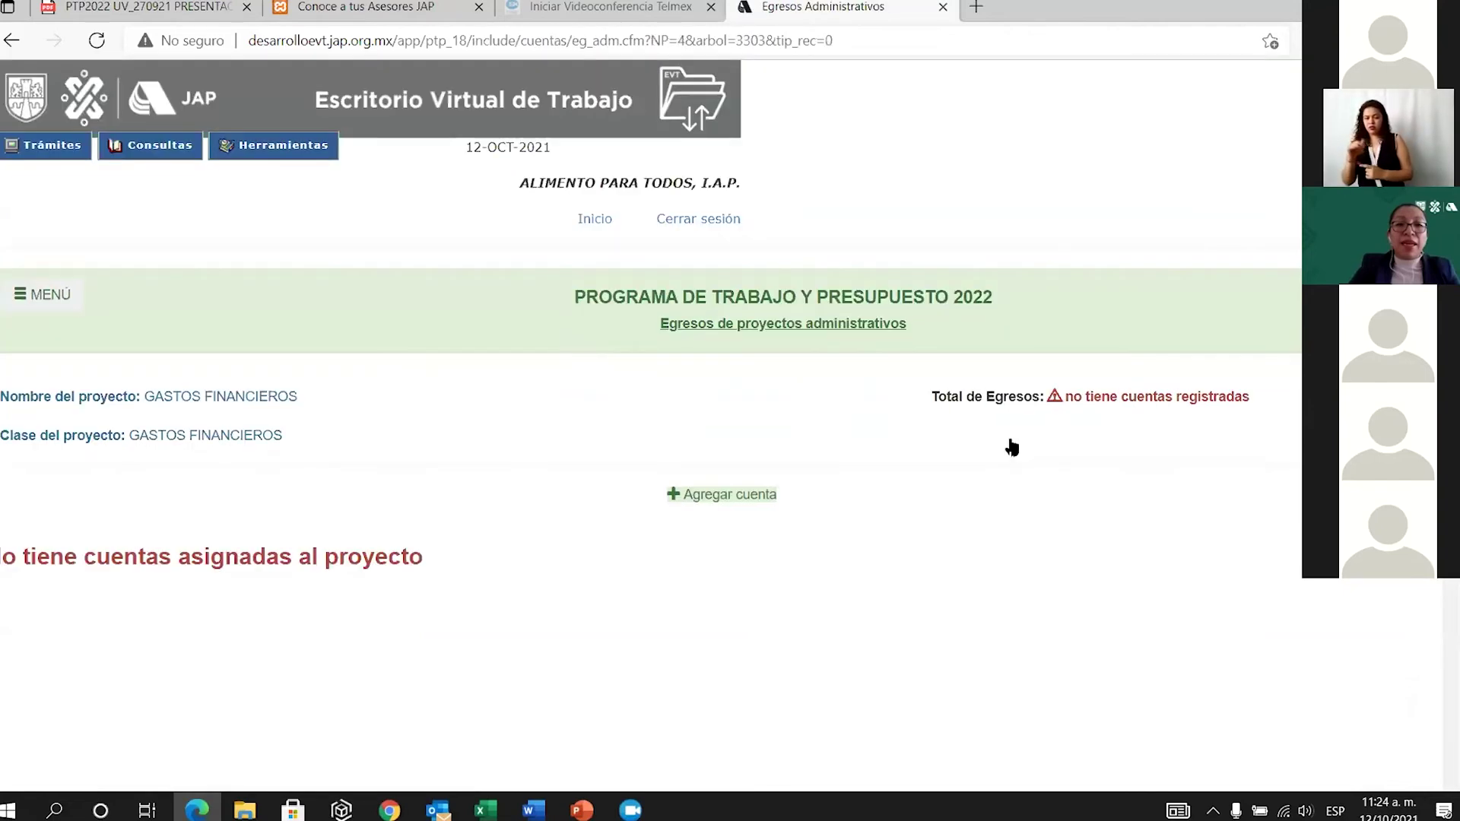
{"action": "left_click", "coordinate": [742, 495]}
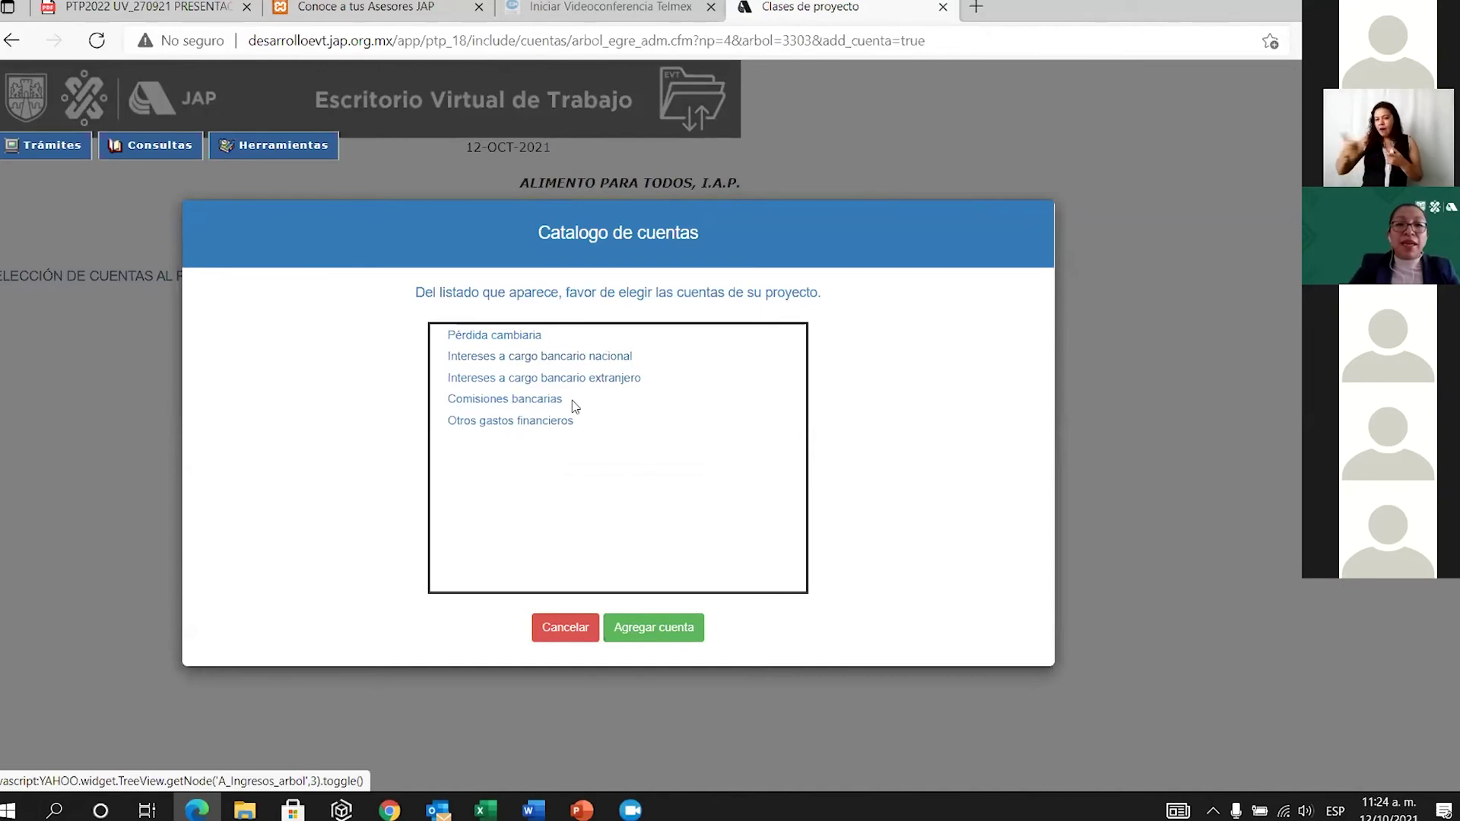
{"action": "left_click", "coordinate": [526, 405]}
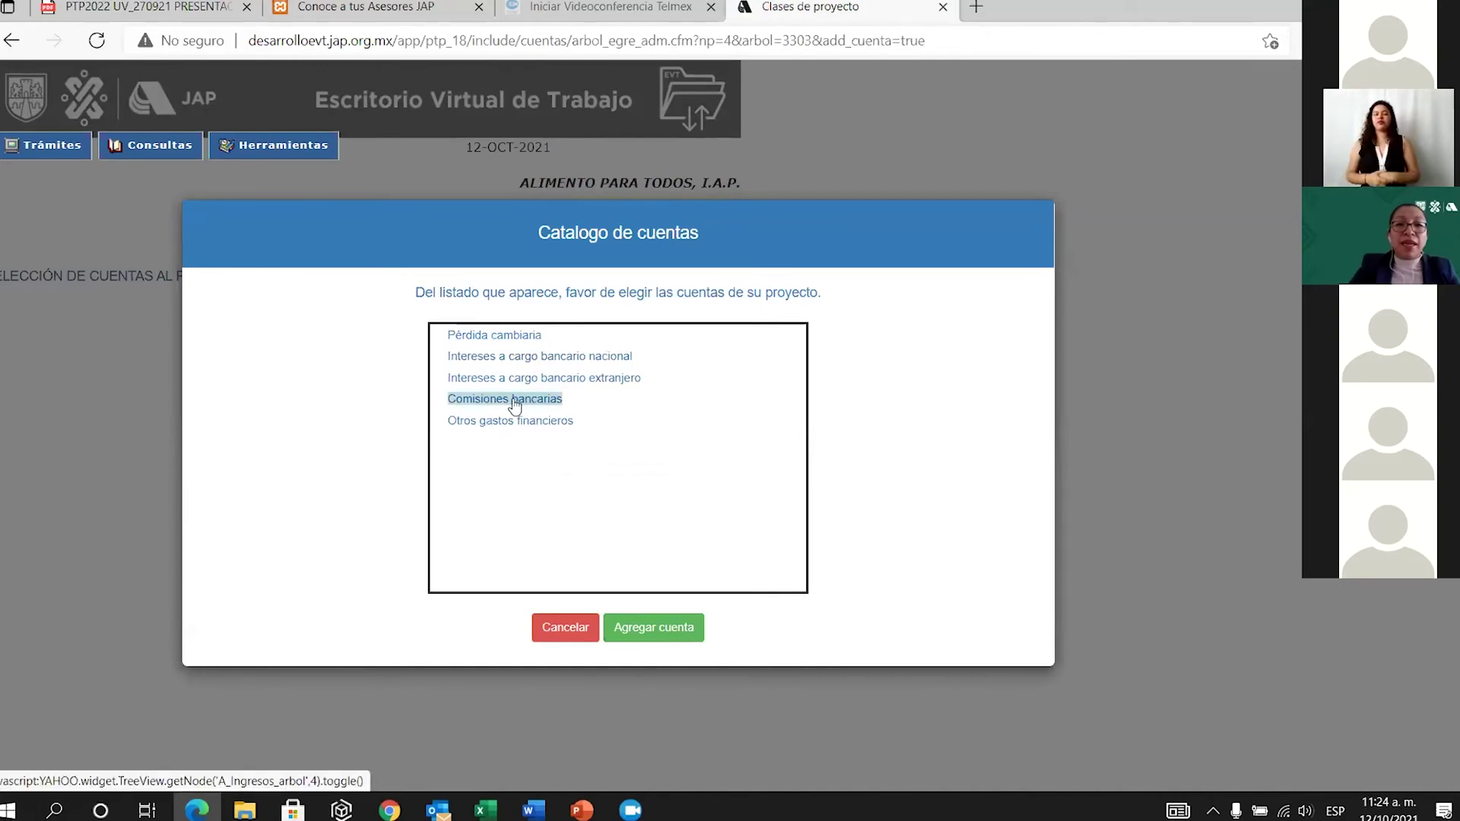
{"action": "left_click", "coordinate": [677, 637]}
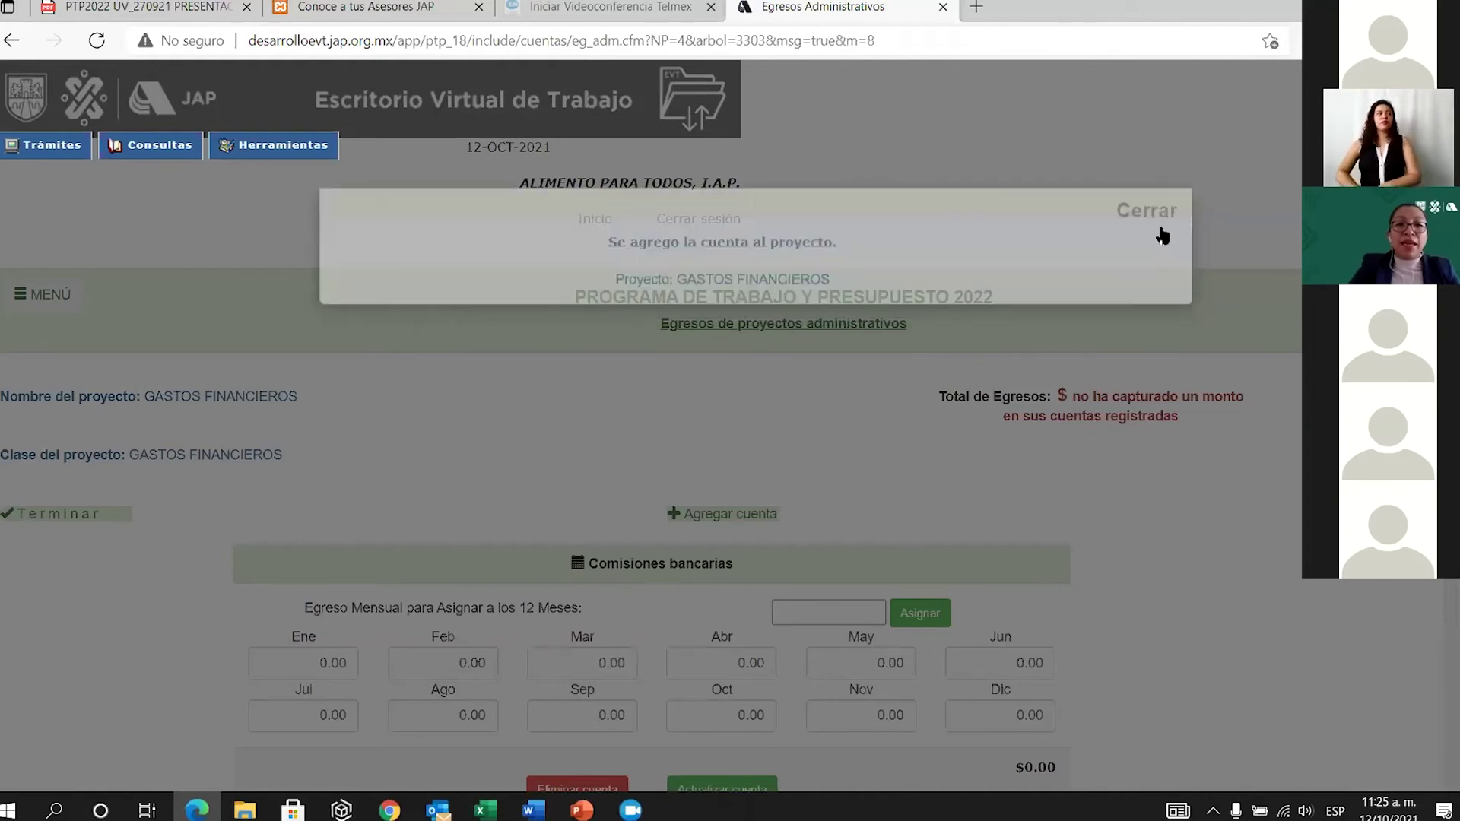
{"action": "left_click", "coordinate": [1162, 228]}
Assign 3000 to every month, save, and return to the projects list showing $36,000.00.
{"action": "scroll", "coordinate": [864, 439], "scroll_direction": "down", "scroll_amount": 2}
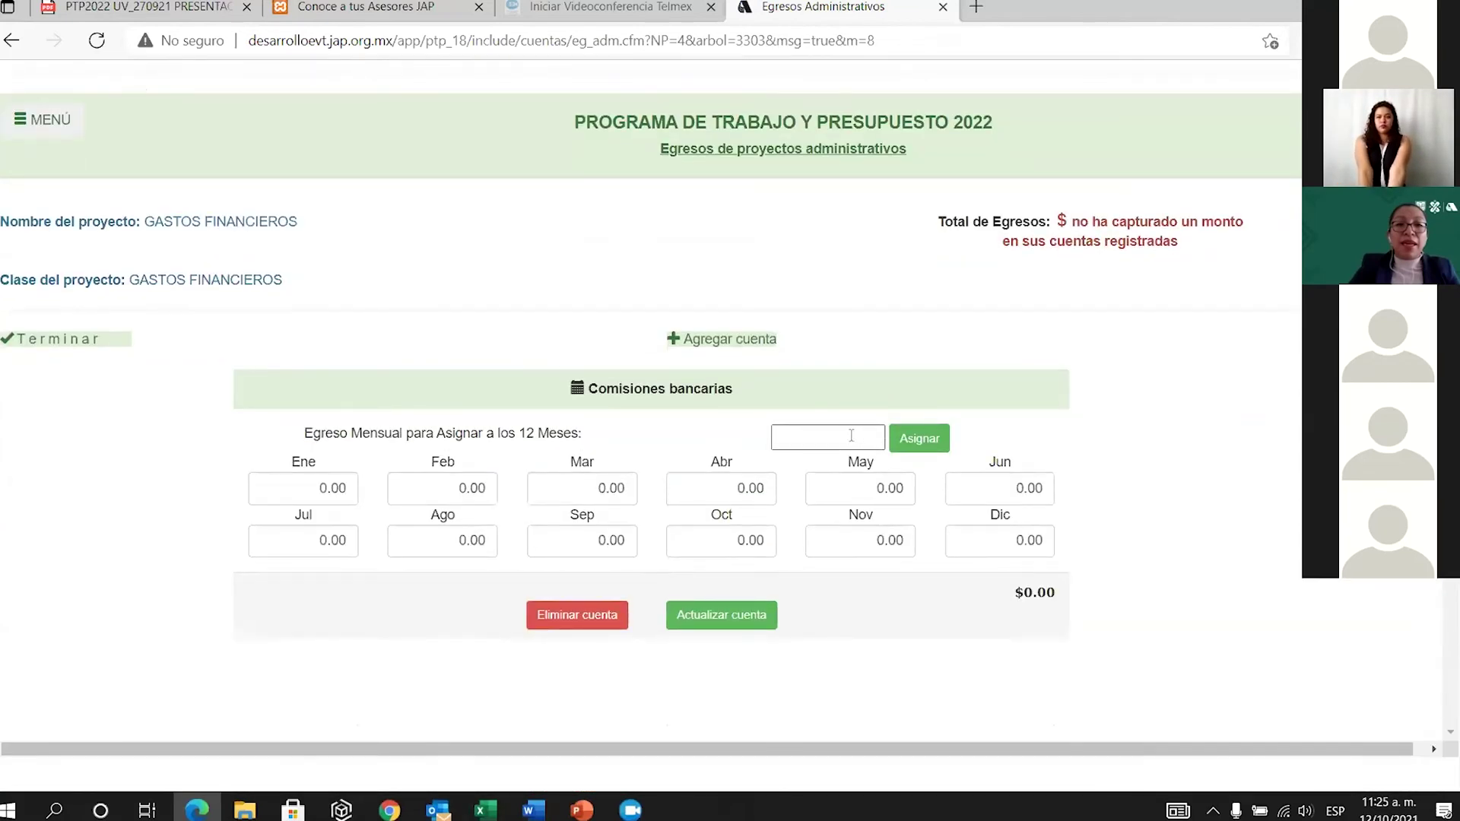
{"action": "left_click", "coordinate": [851, 434]}
{"action": "type", "text": "3000"}
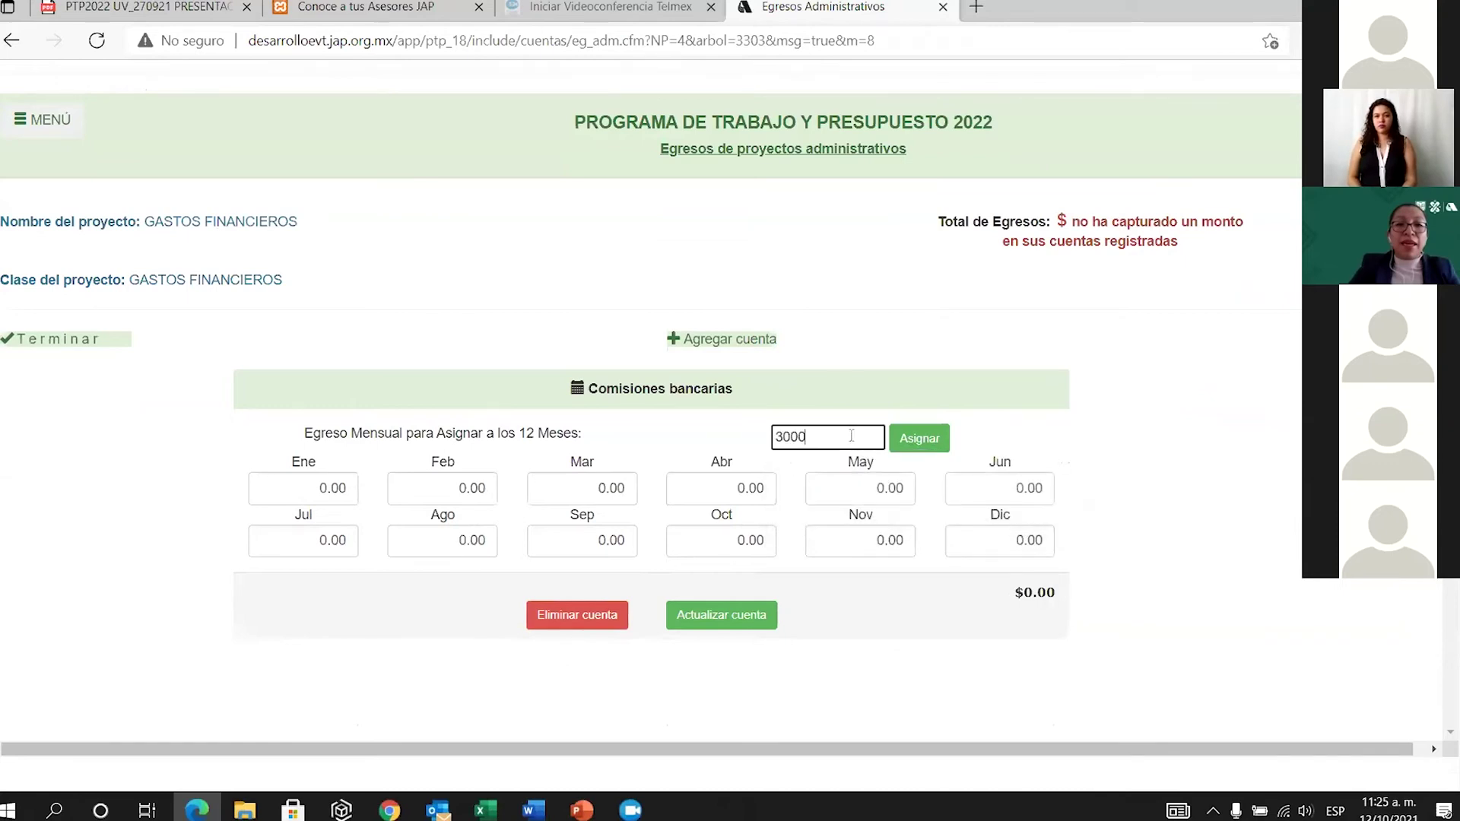
{"action": "left_click", "coordinate": [924, 441]}
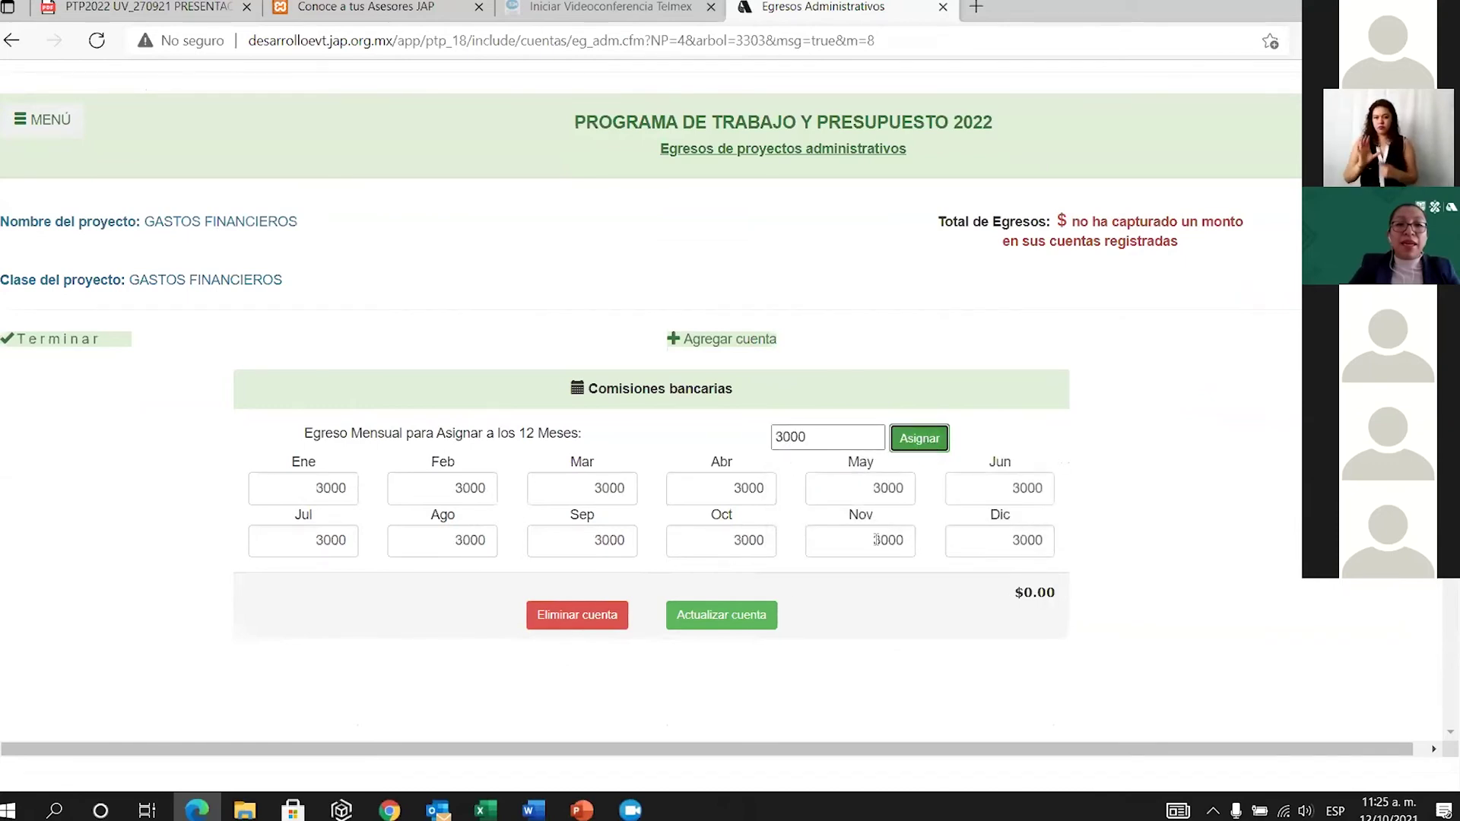
{"action": "left_click", "coordinate": [722, 615]}
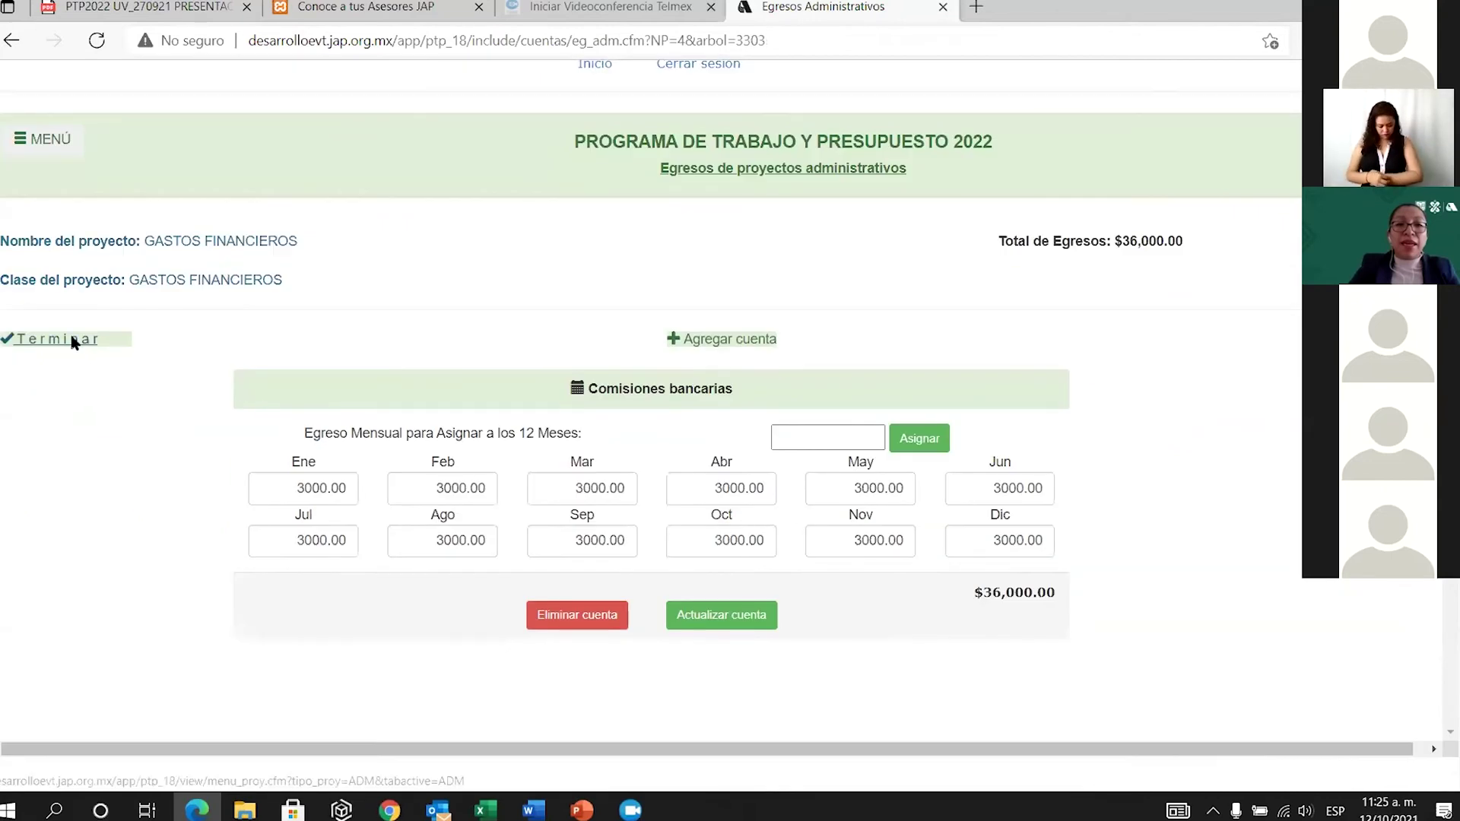
{"action": "left_click", "coordinate": [73, 338]}
{"action": "scroll", "coordinate": [1011, 659], "scroll_direction": "down", "scroll_amount": 3}
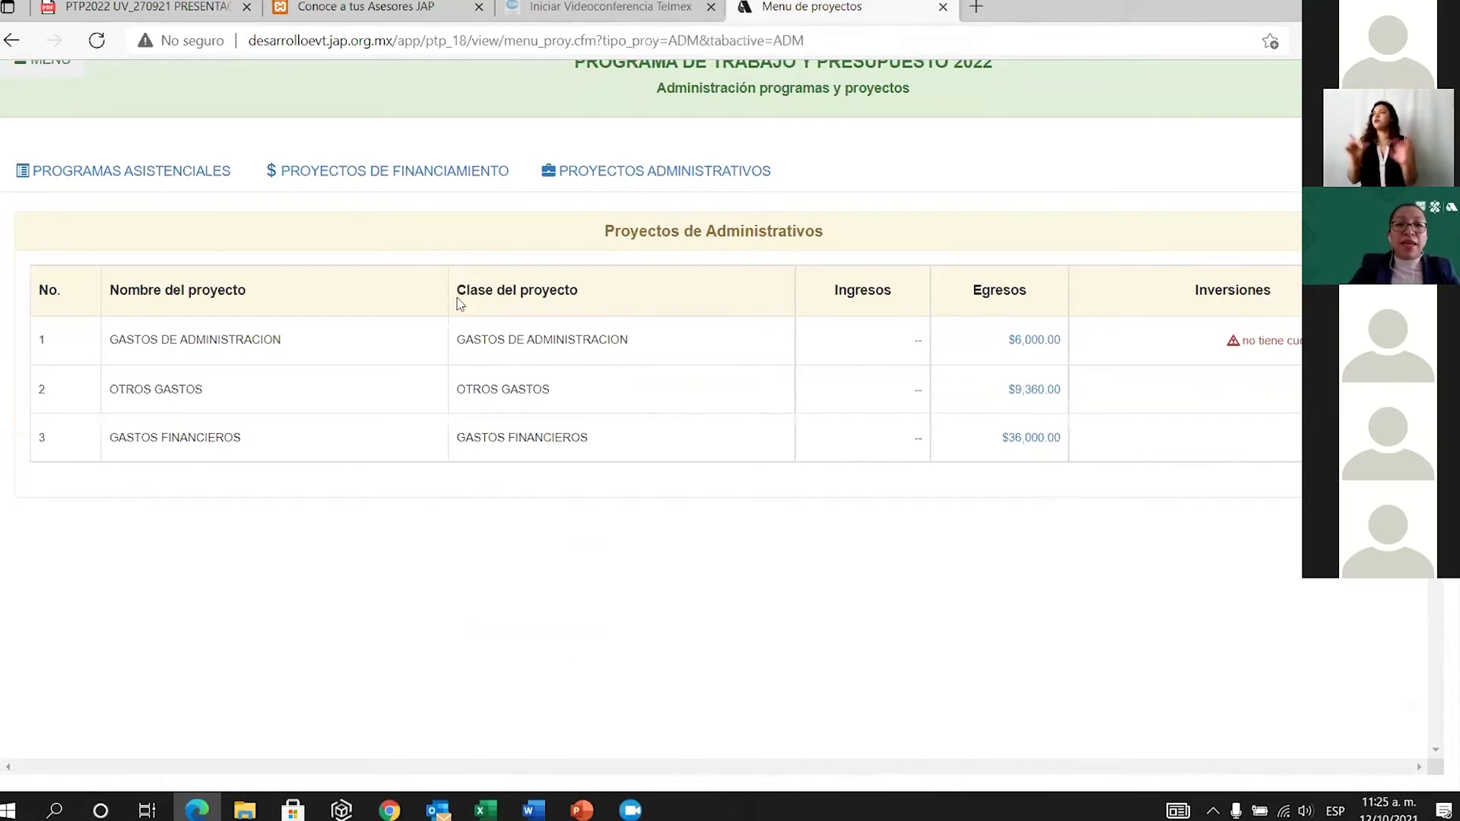
{"action": "scroll", "coordinate": [738, 467], "scroll_direction": "up", "scroll_amount": 3}
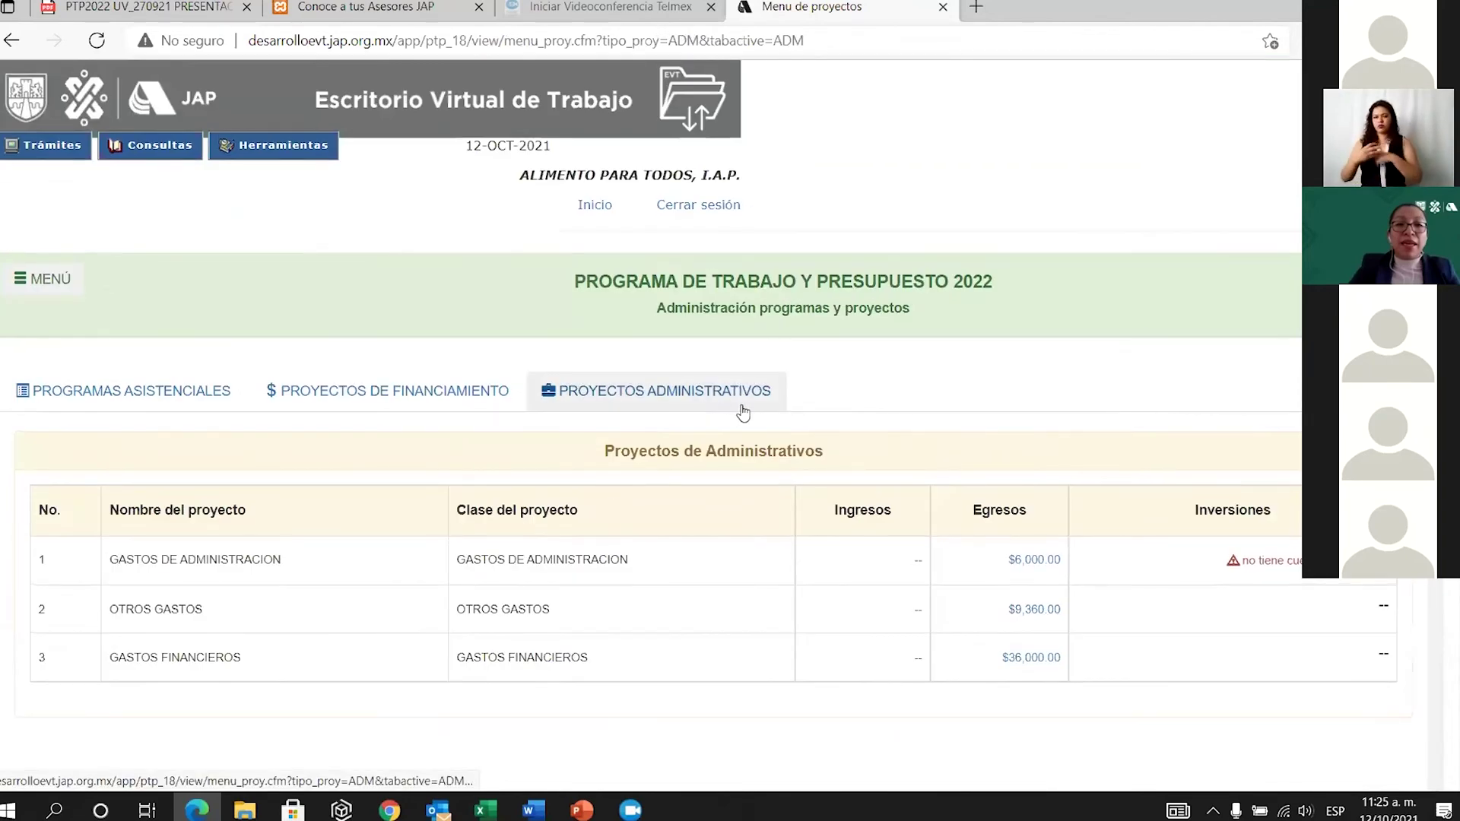
Go to the human-resources roster and open the PUBLICISTA's Modificación del Recurso Humano form.
{"action": "left_click", "coordinate": [50, 279]}
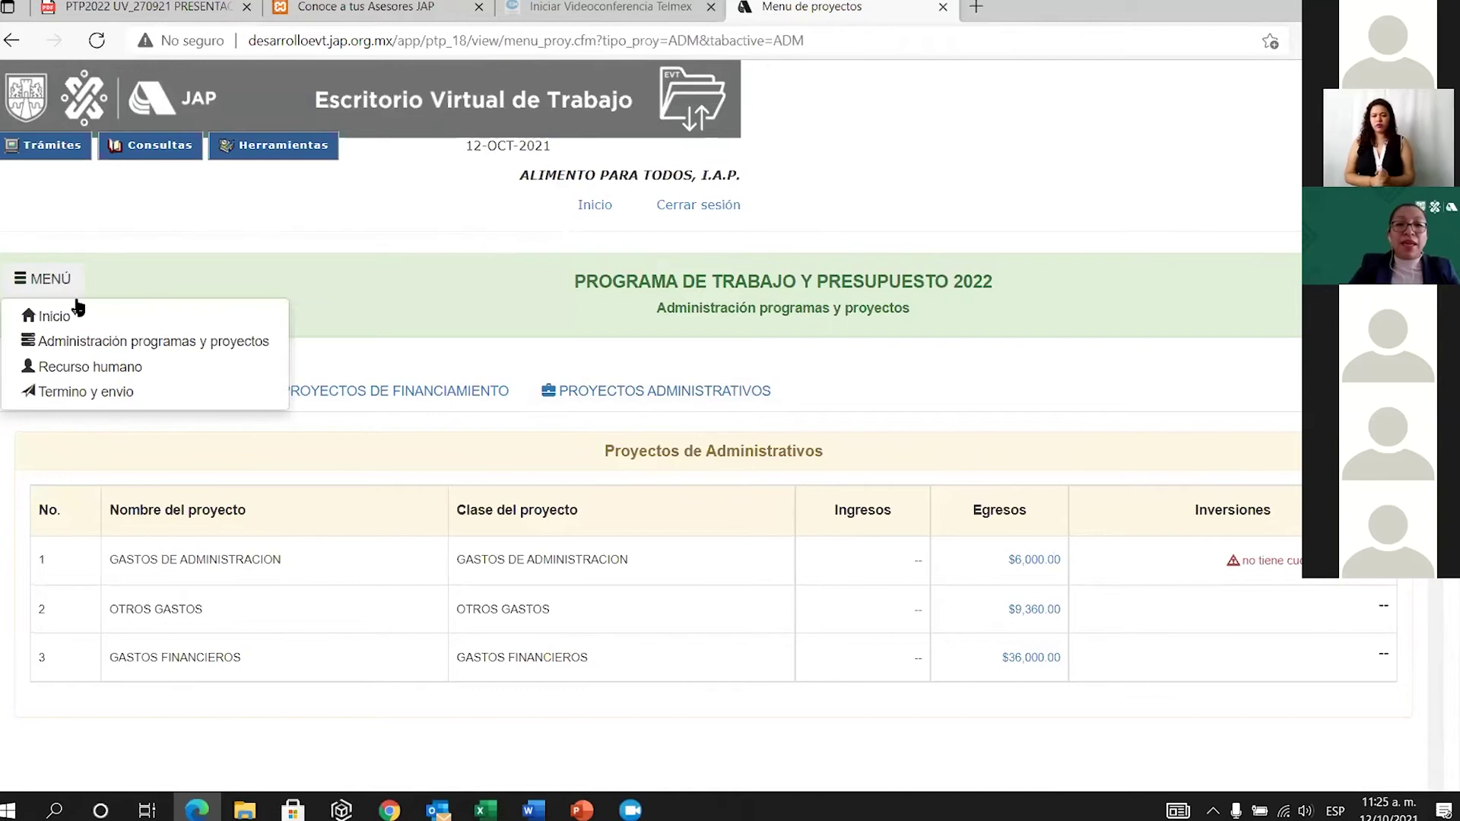
{"action": "left_click", "coordinate": [106, 370]}
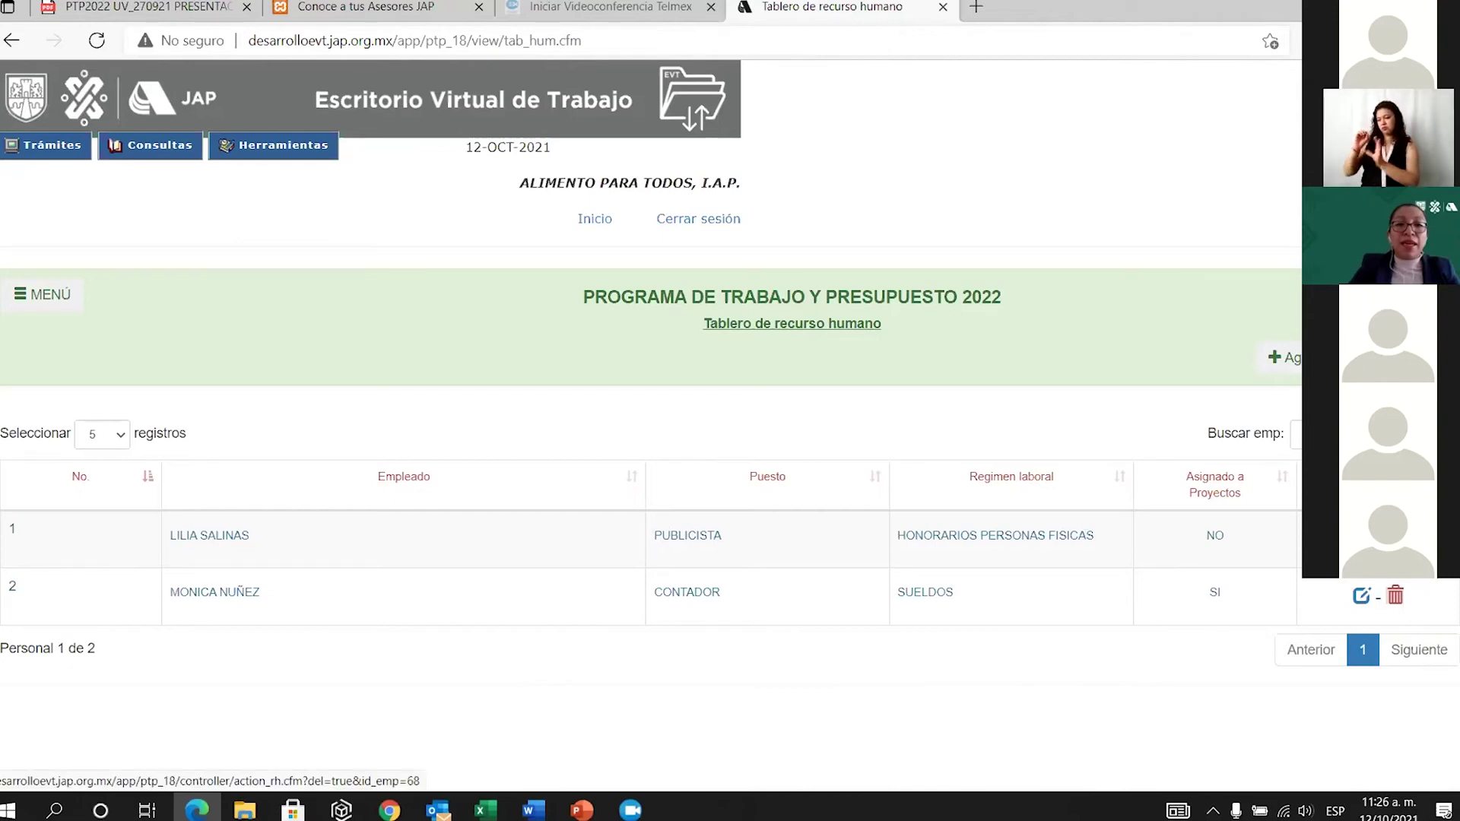
{"action": "left_click", "coordinate": [1361, 536]}
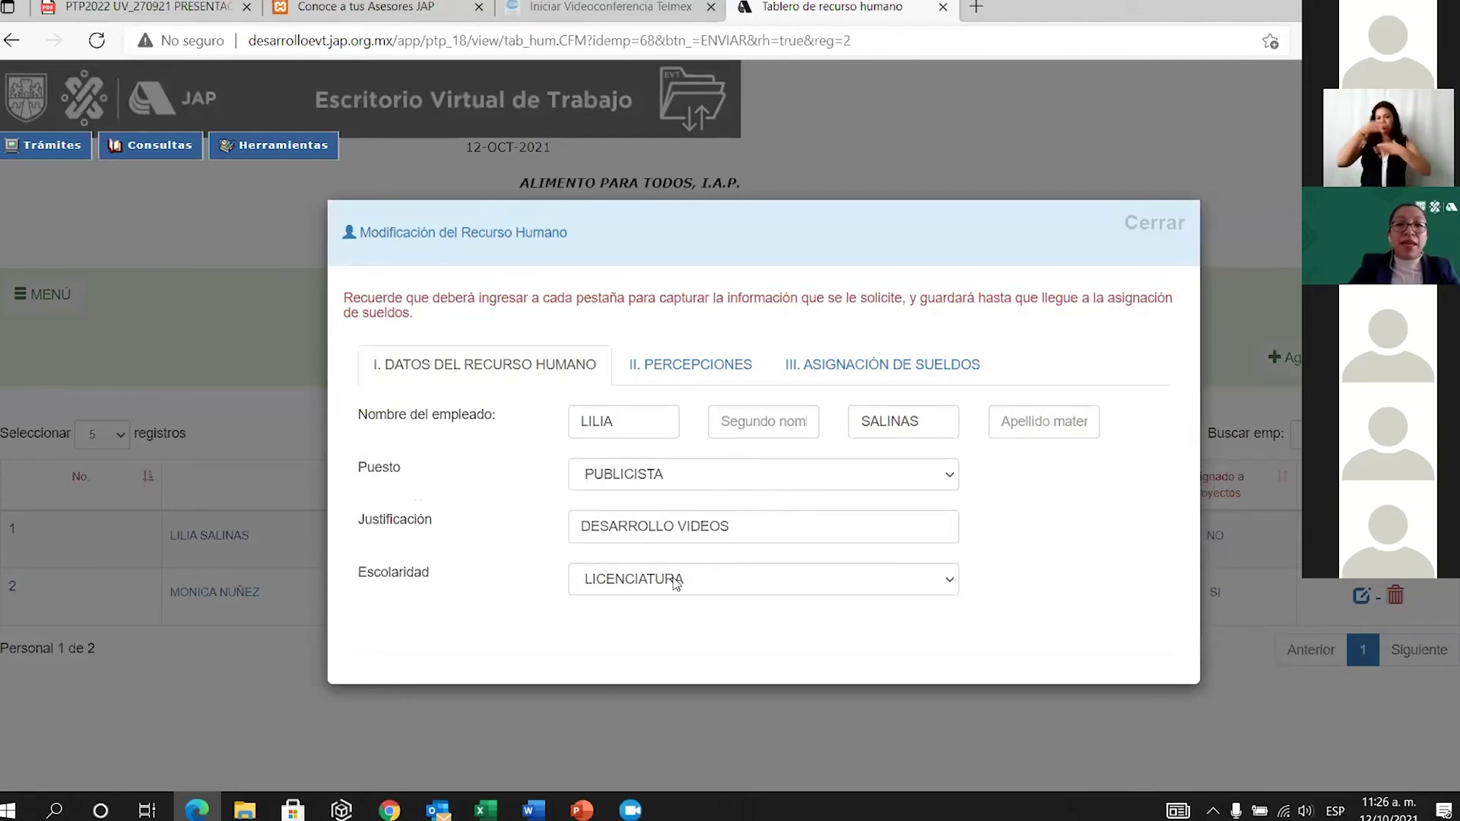
Set the publicist's monthly salary to 6000 for all twelve months.
{"action": "left_click", "coordinate": [711, 369]}
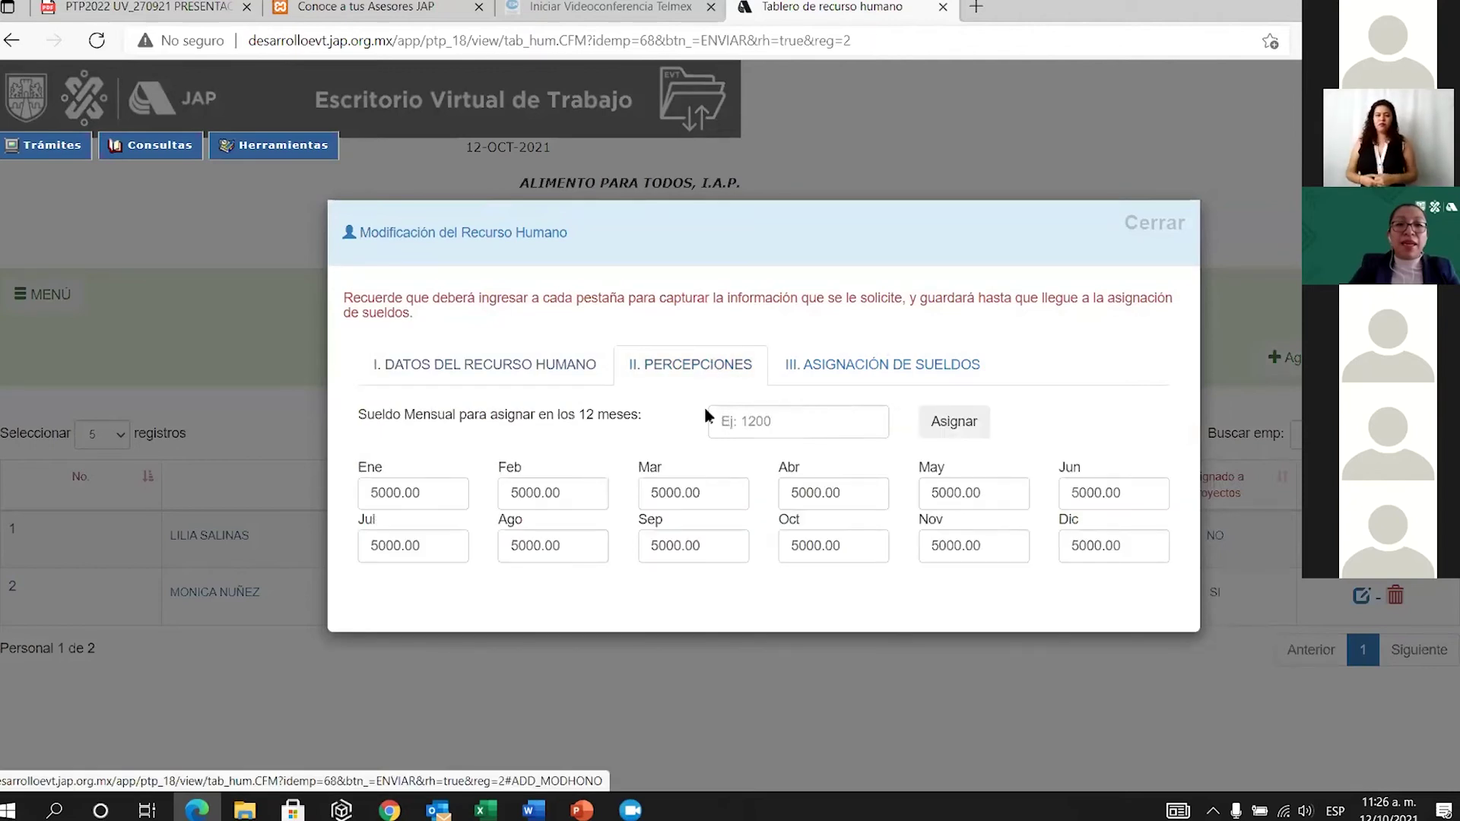
{"action": "left_click", "coordinate": [759, 421]}
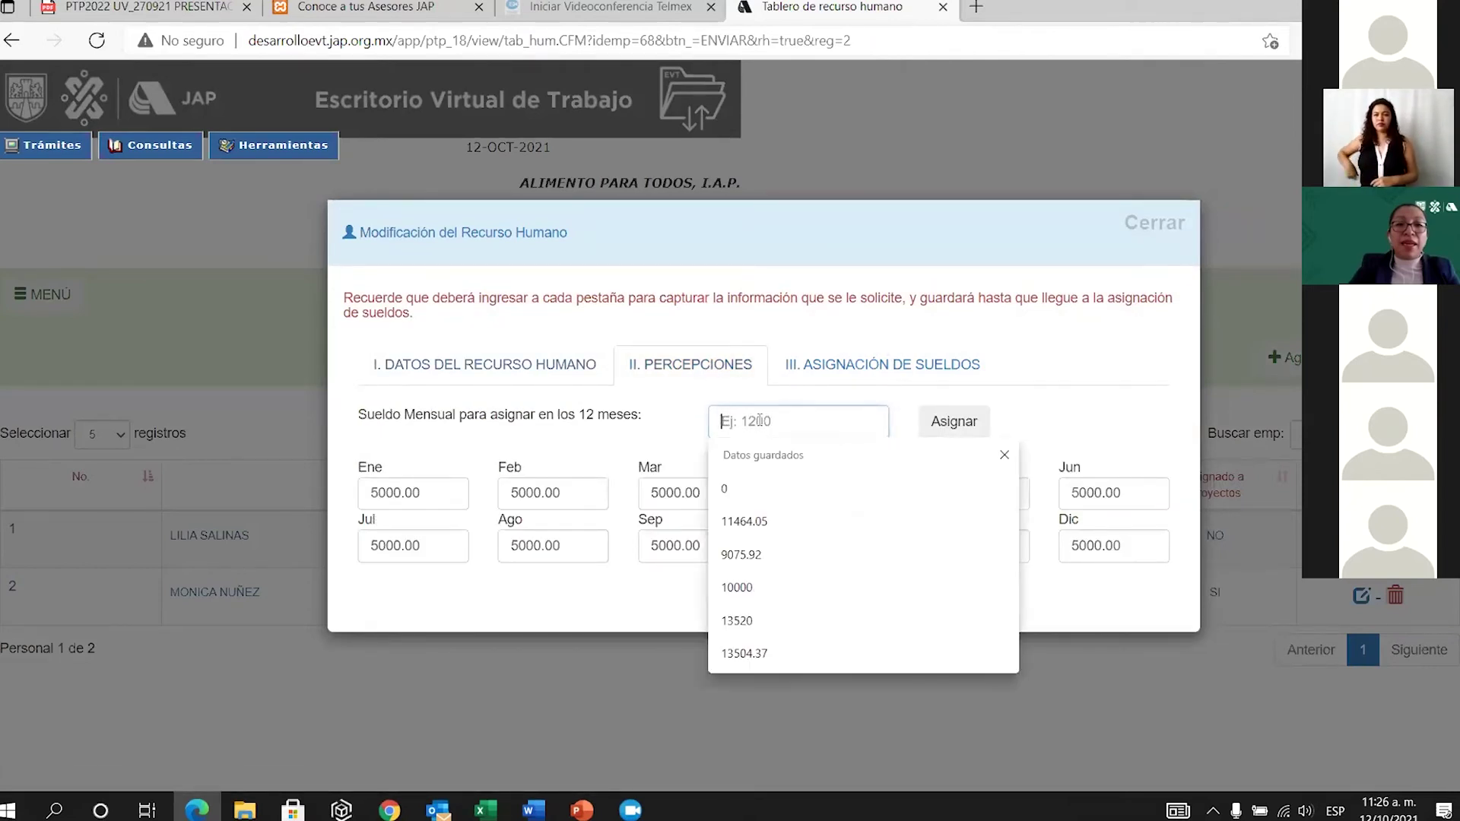
{"action": "type", "text": "6000"}
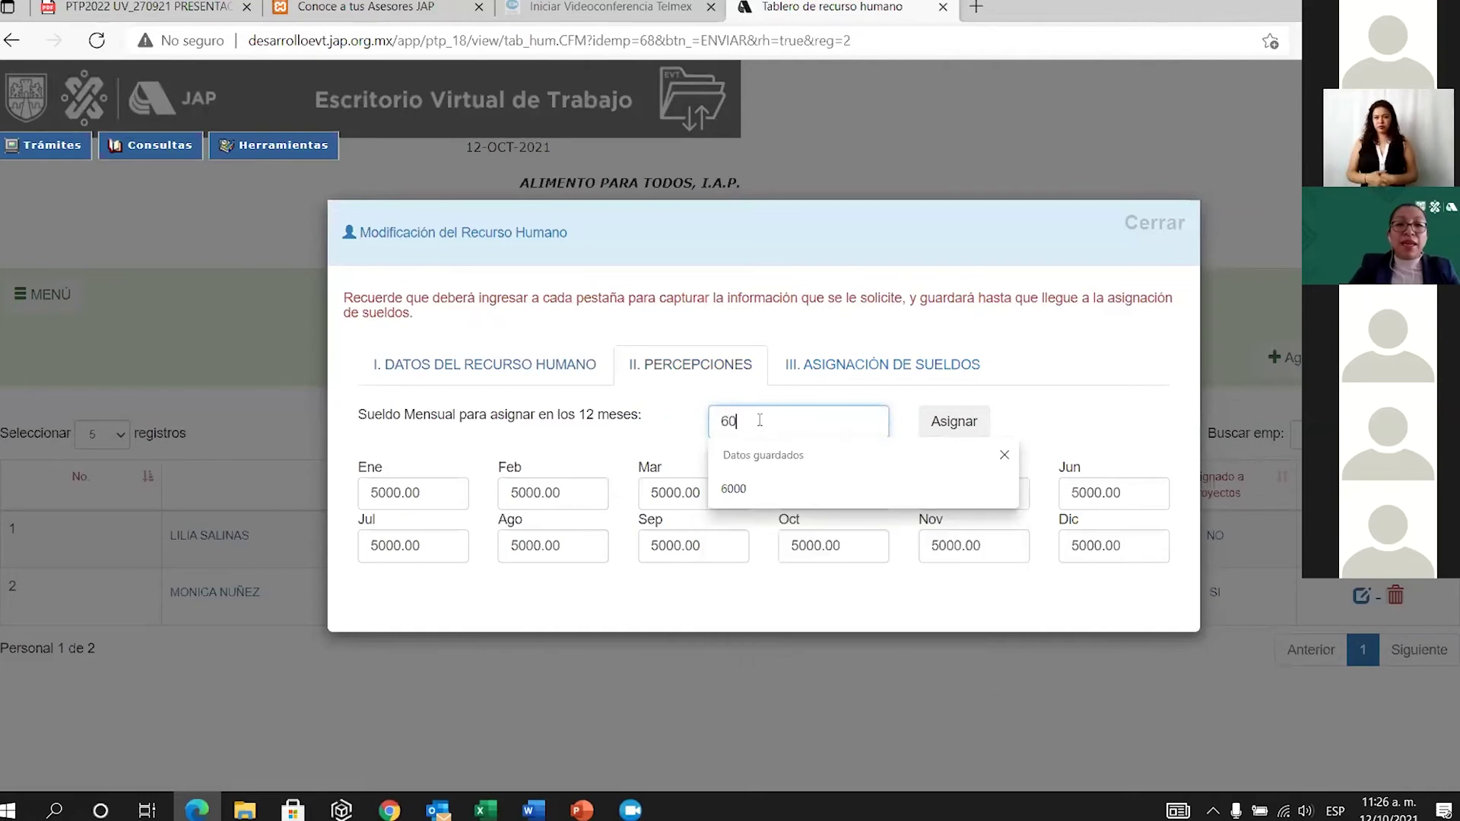
{"action": "left_click", "coordinate": [960, 427]}
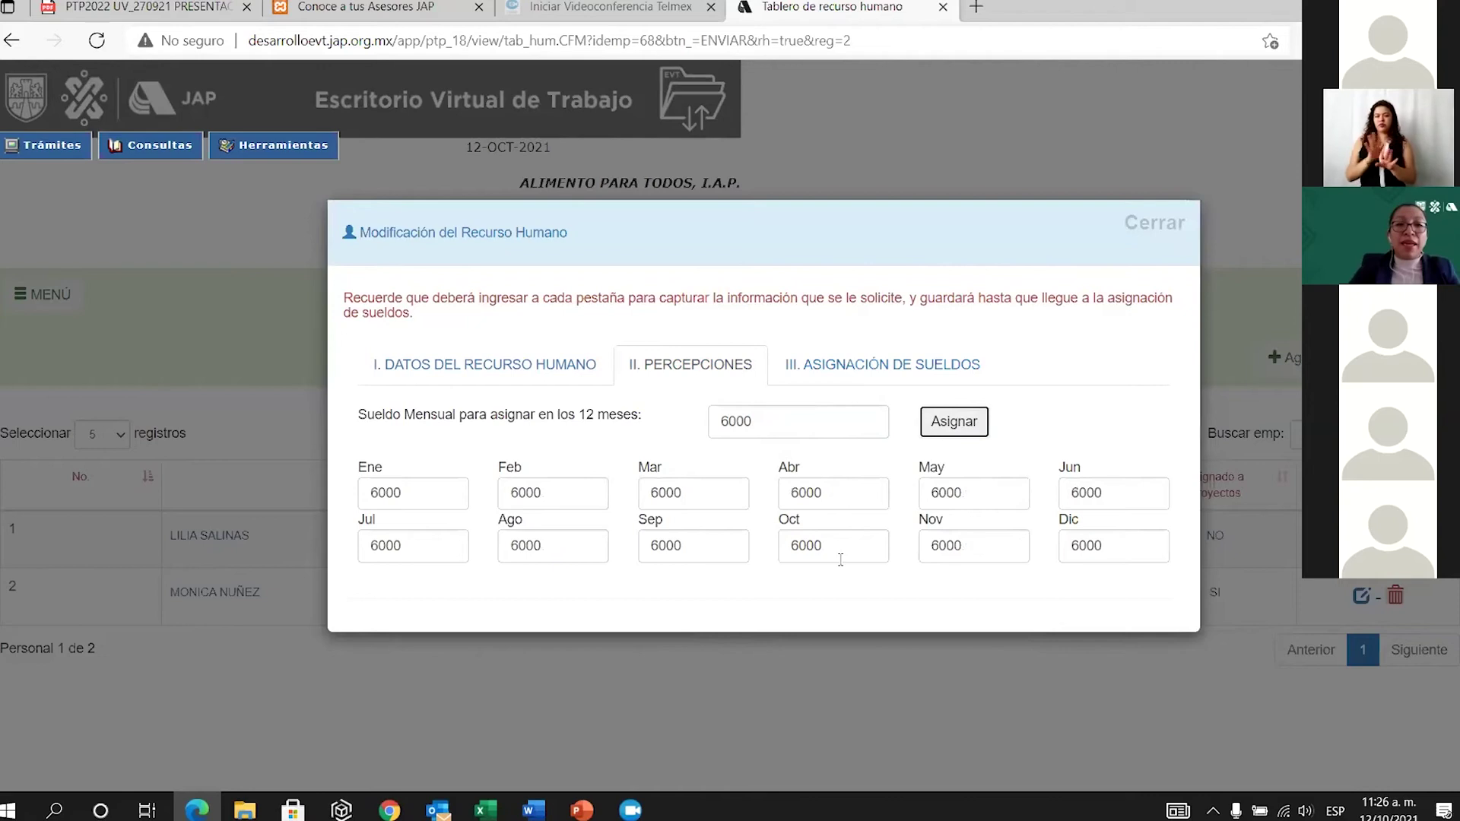
Allocate 100% of the salary to DONATIVOS and save the employee.
{"action": "left_click", "coordinate": [872, 368]}
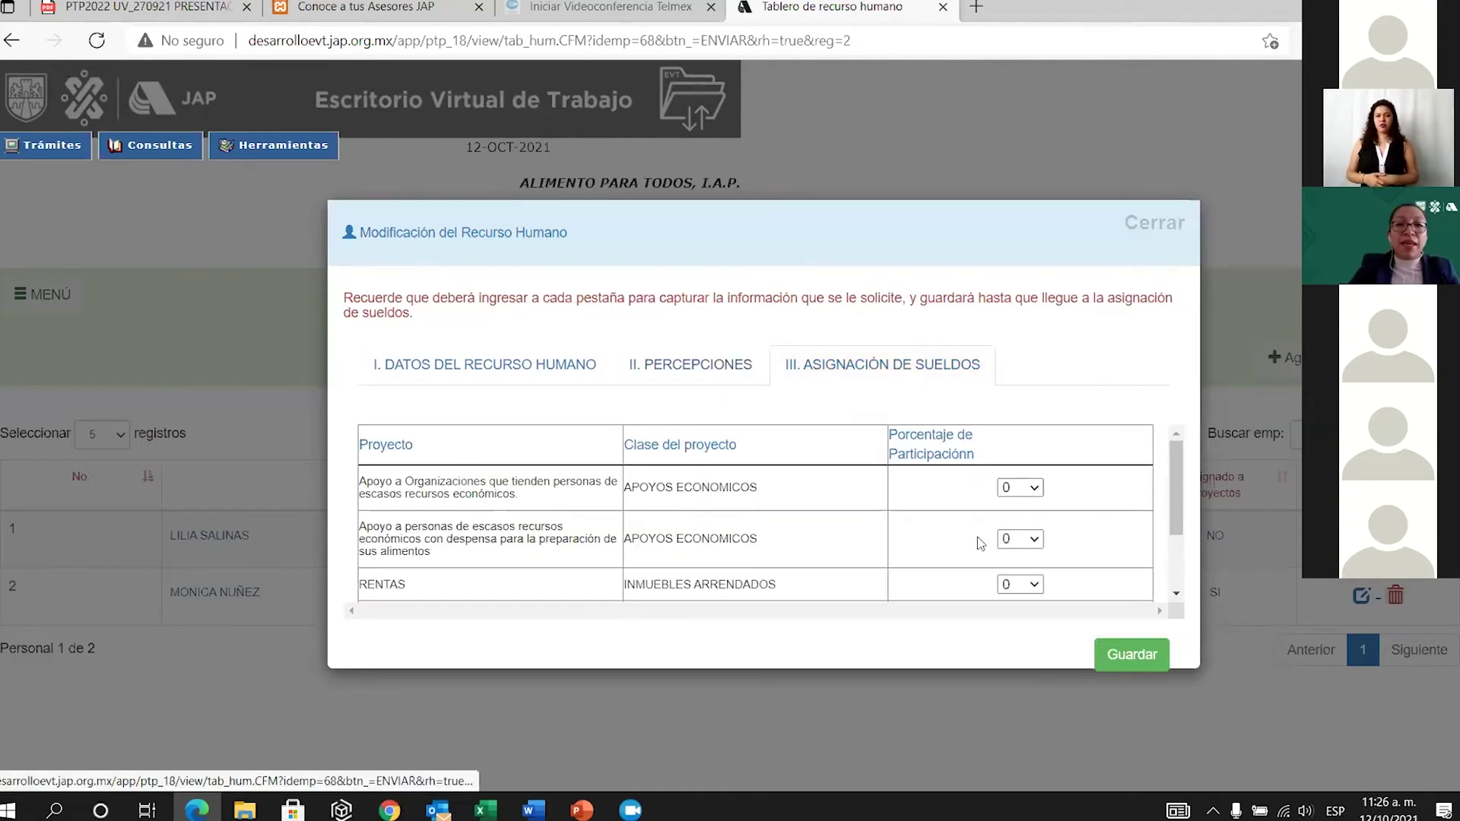
{"action": "scroll", "coordinate": [977, 552], "scroll_direction": "down", "scroll_amount": 3}
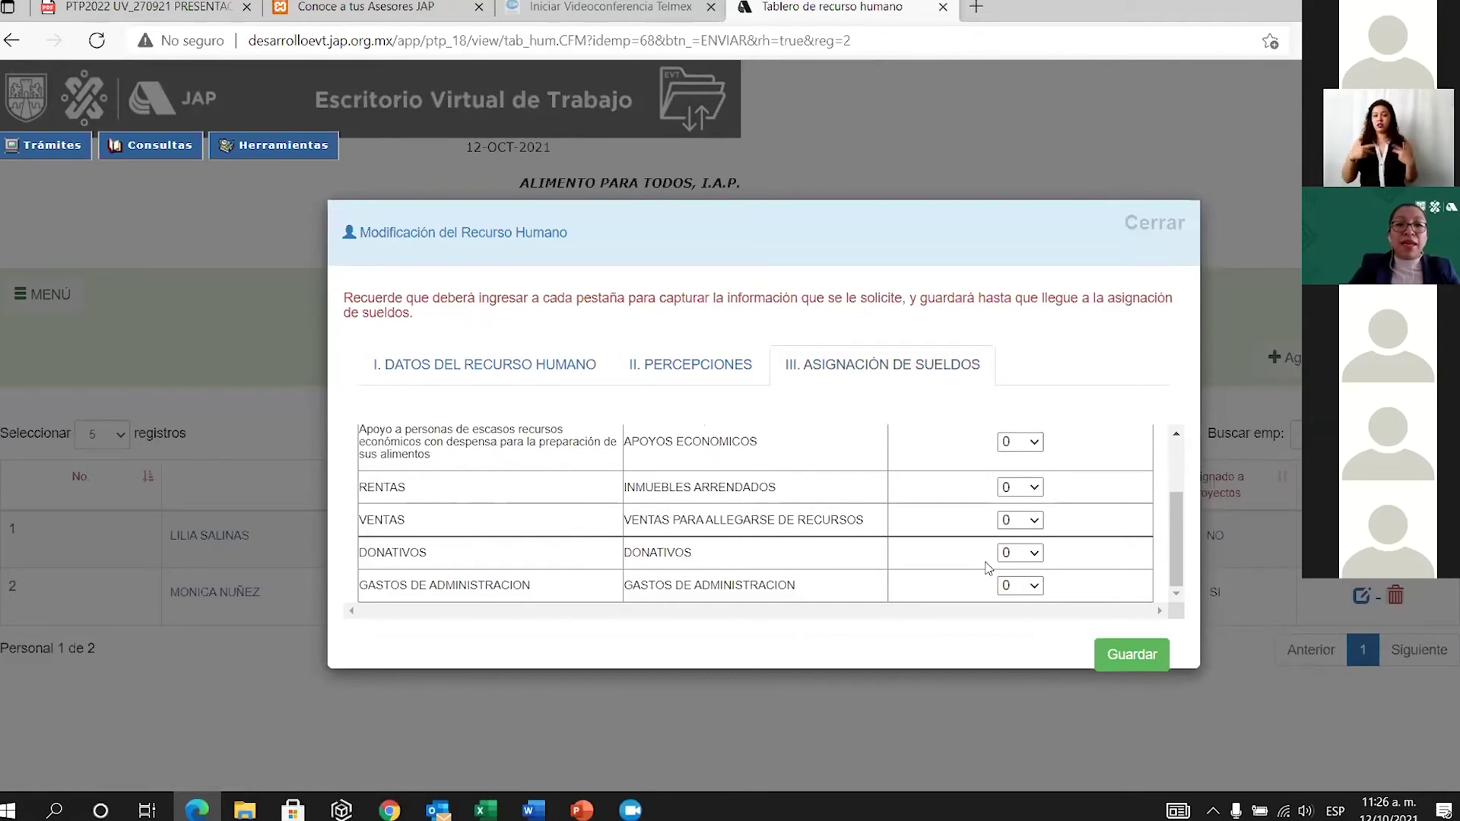
{"action": "left_click", "coordinate": [1036, 554]}
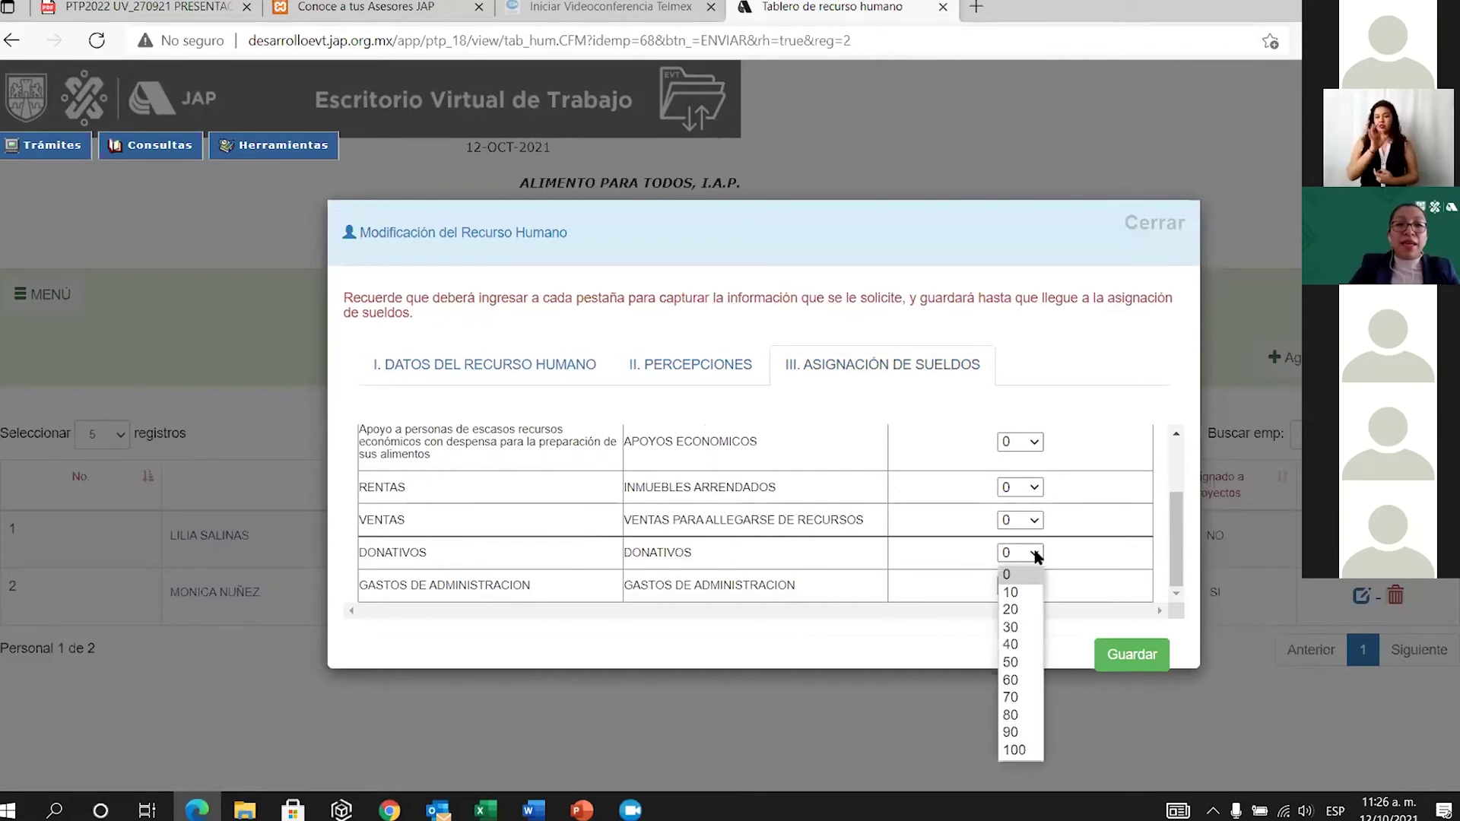
{"action": "left_click", "coordinate": [1011, 750]}
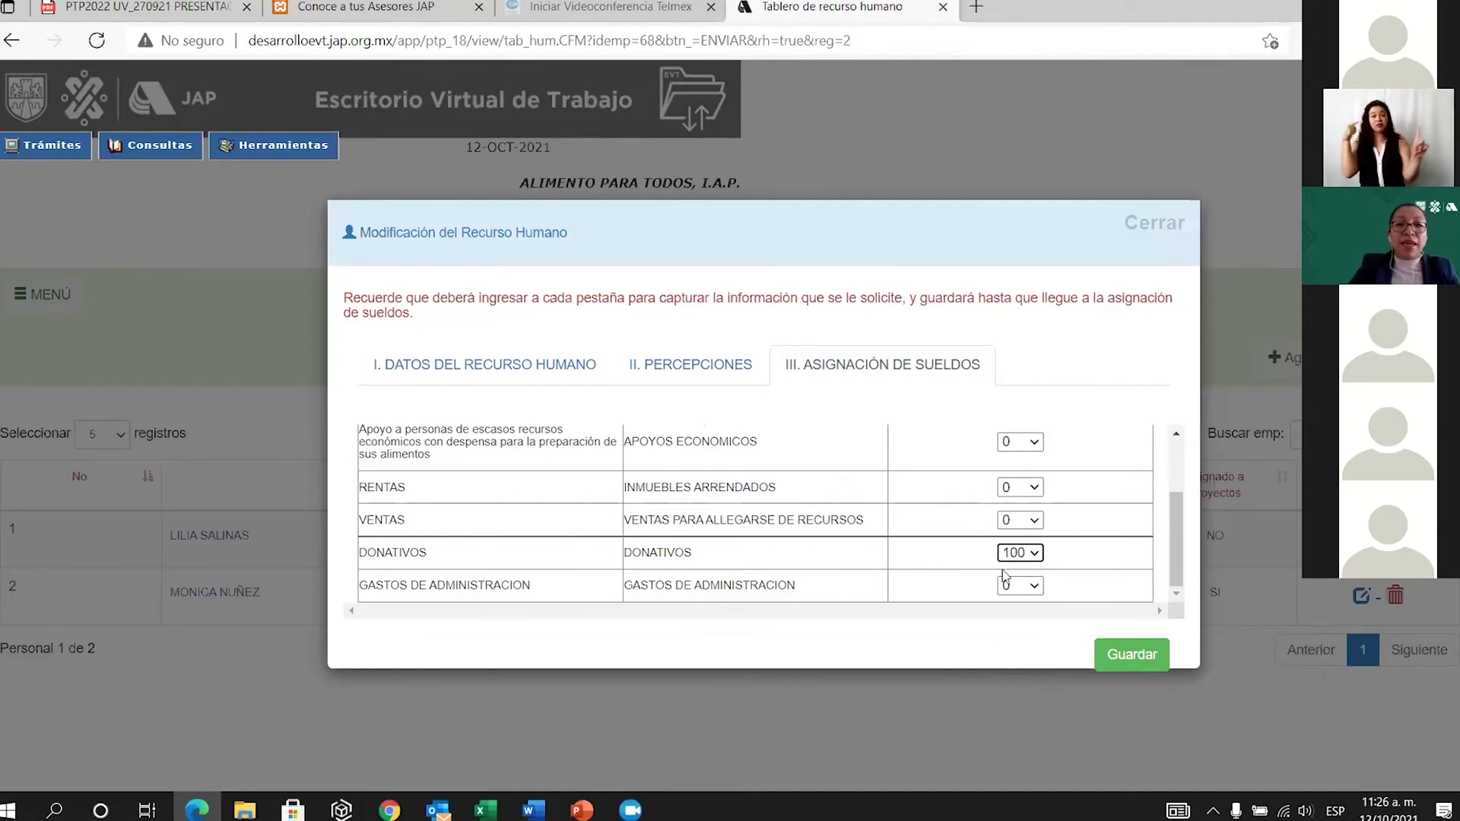
{"action": "left_click", "coordinate": [1130, 652]}
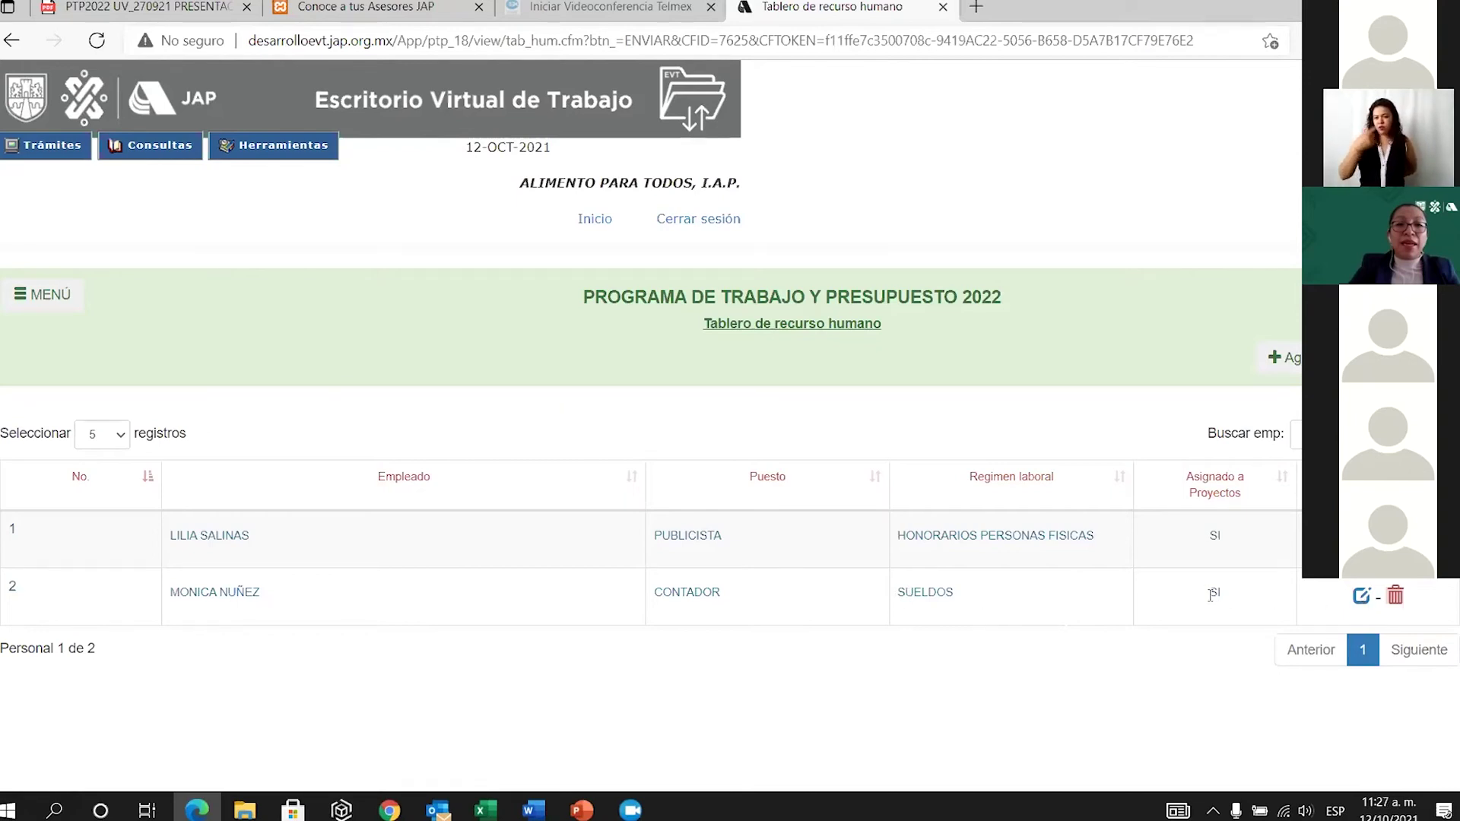
Delete the CONTADOR row and open the Agregar recurso humano form.
{"action": "left_click", "coordinate": [1396, 595]}
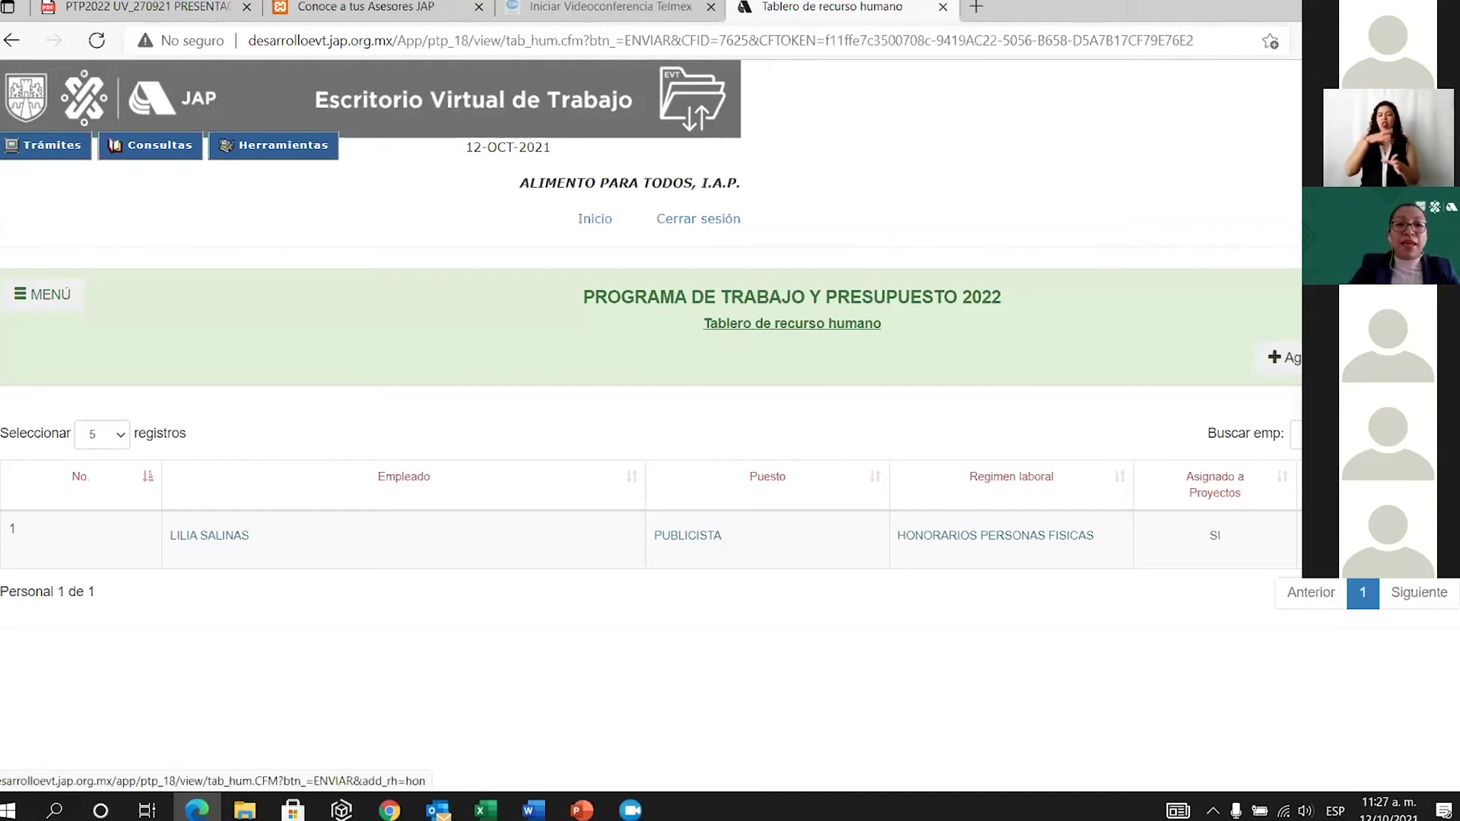
{"action": "left_click", "coordinate": [1282, 357]}
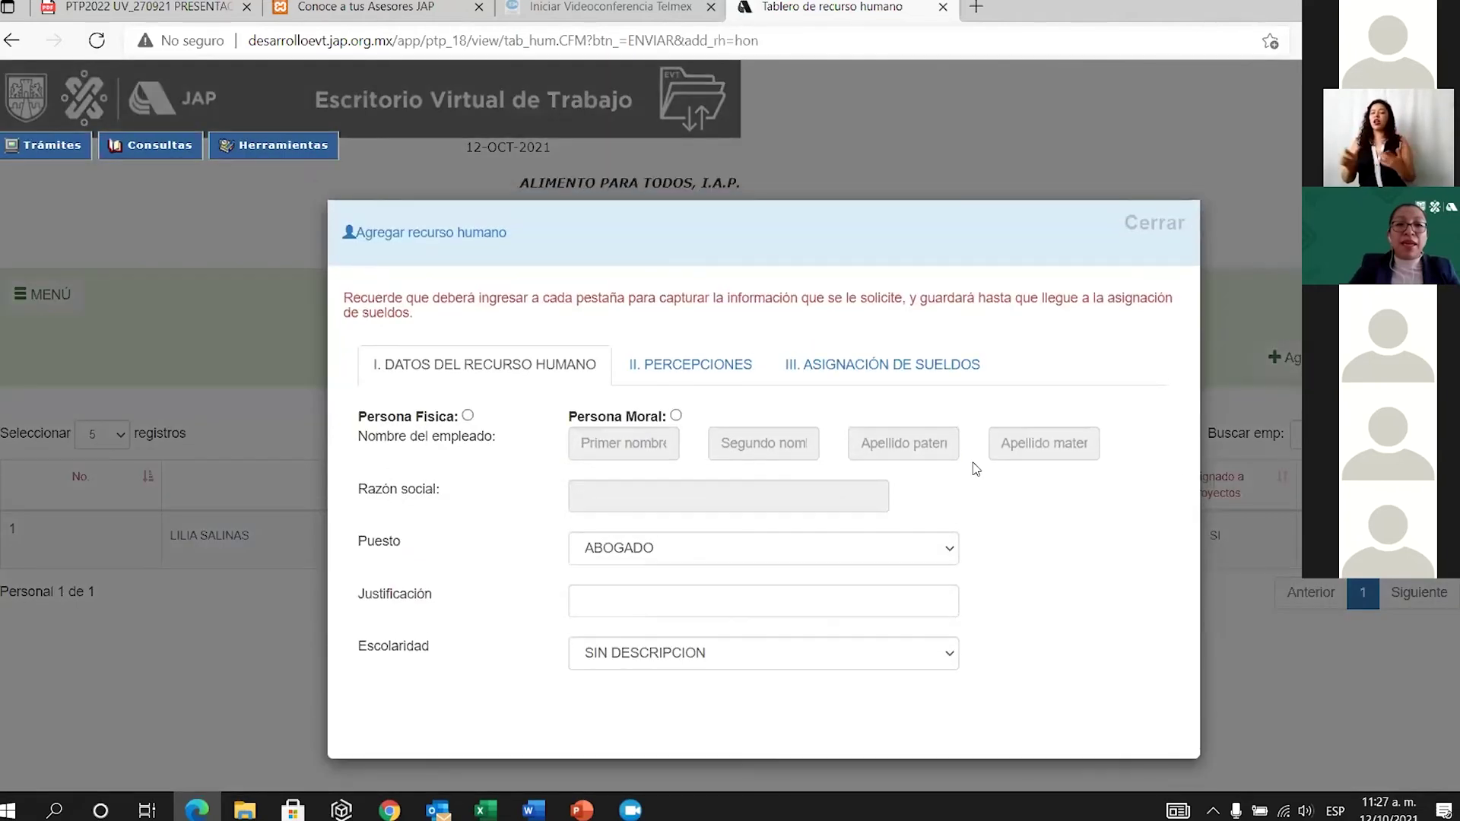
Mark the new staff member as Persona Física and enter the first name and paternal surname.
{"action": "left_click", "coordinate": [467, 416]}
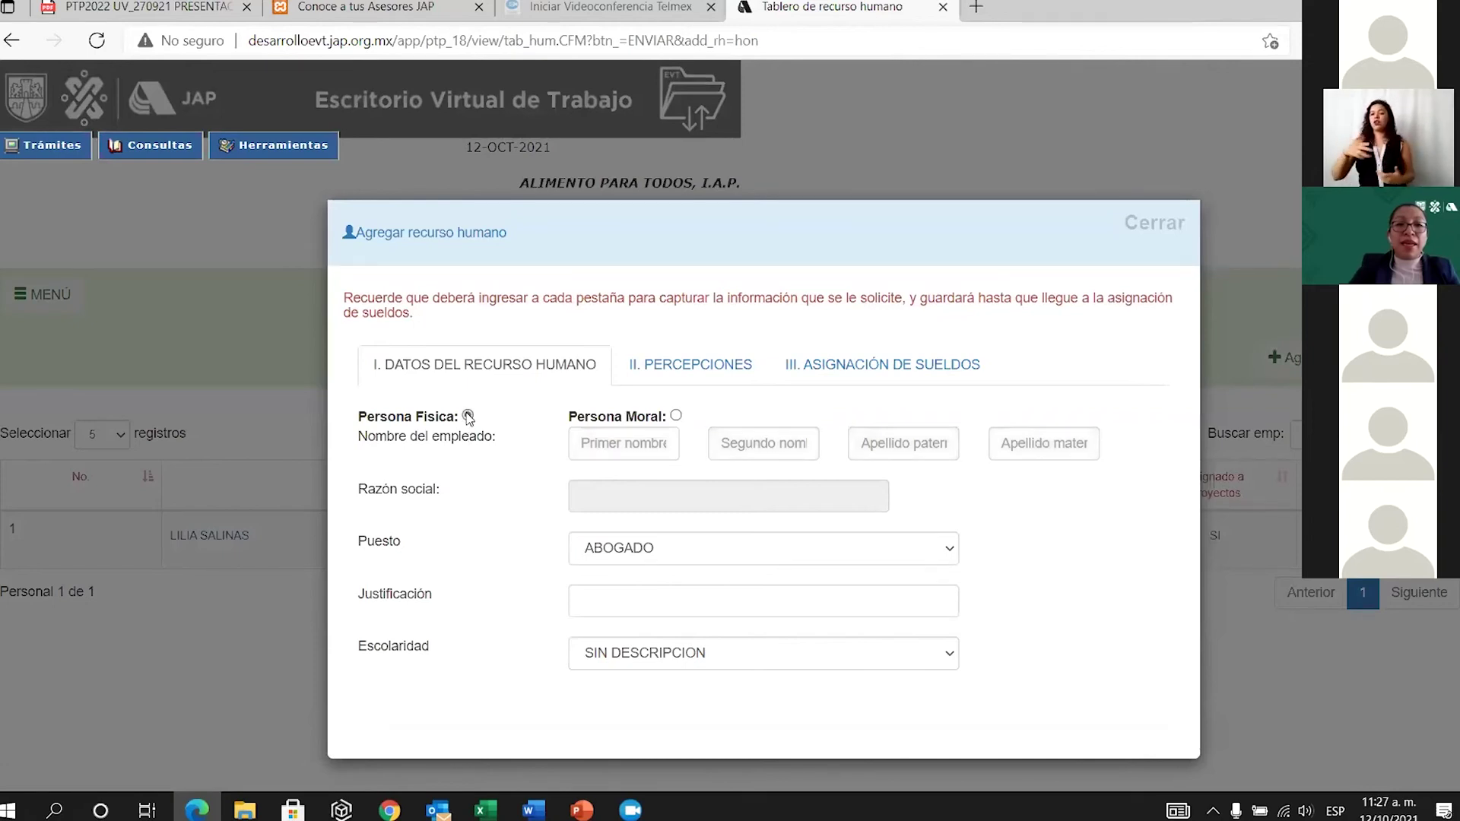
{"action": "left_click", "coordinate": [676, 417]}
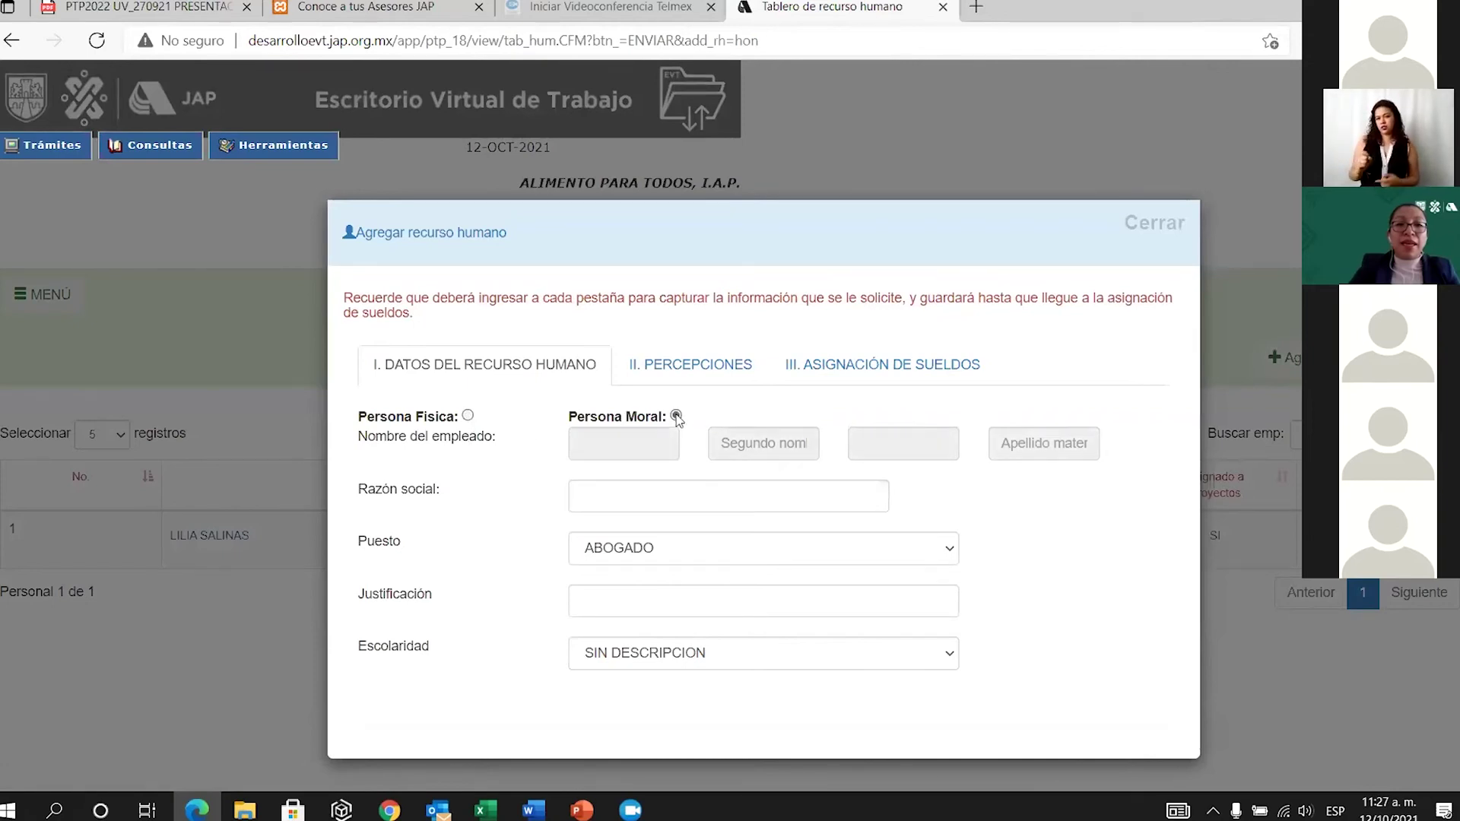
{"action": "left_click", "coordinate": [468, 419]}
{"action": "left_click", "coordinate": [604, 452]}
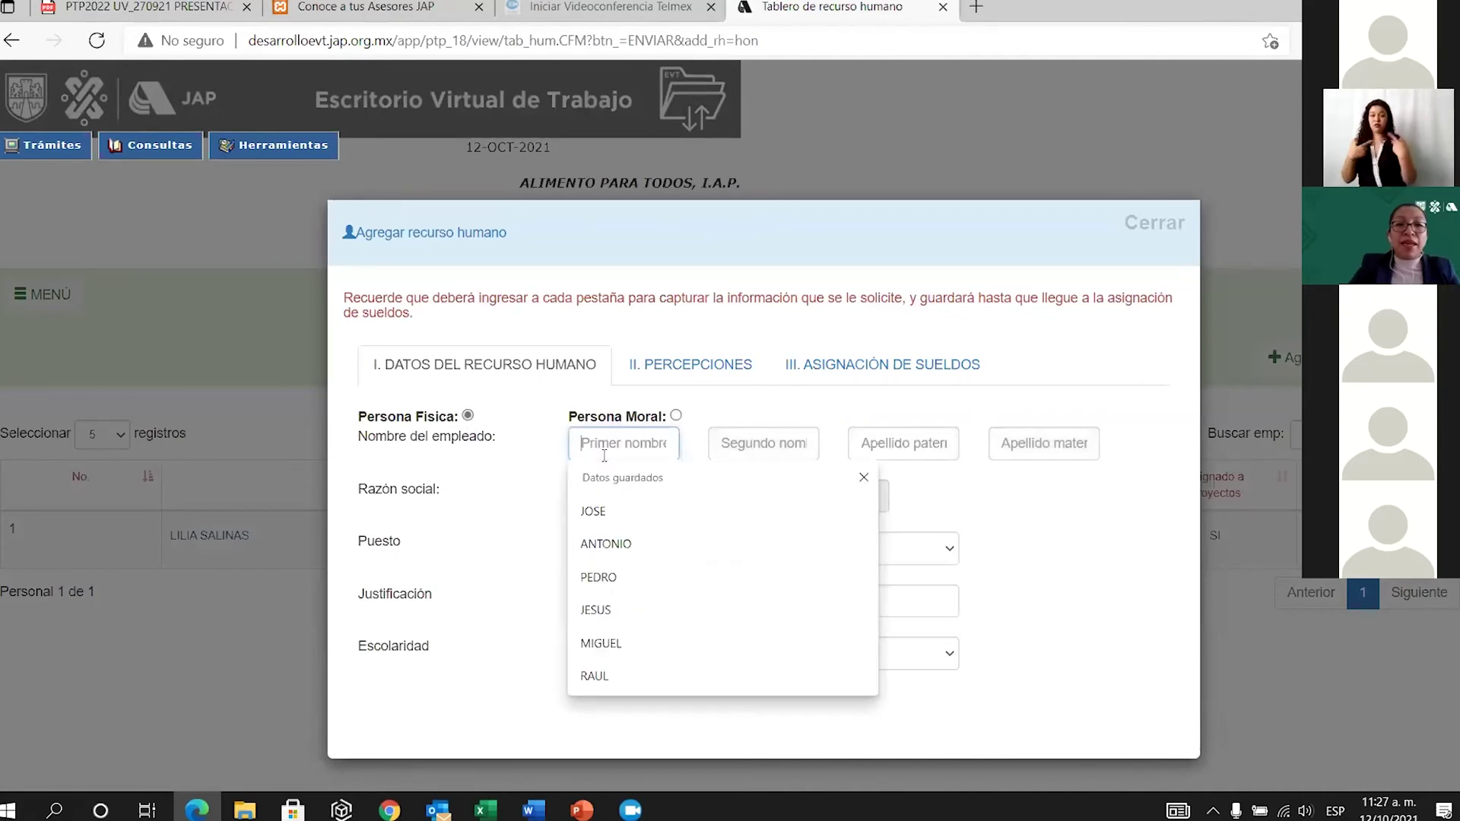
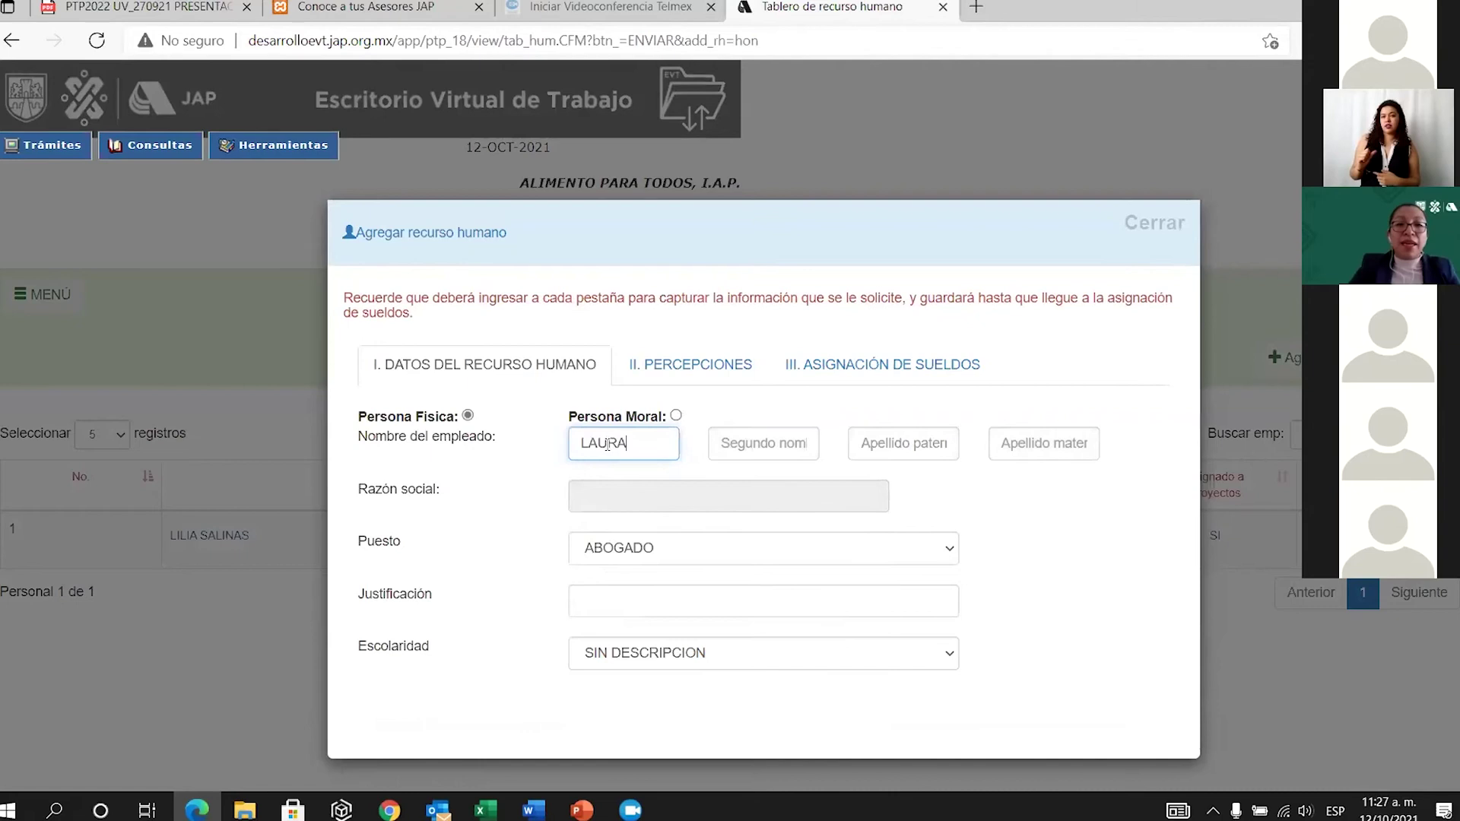
{"action": "left_click", "coordinate": [925, 444]}
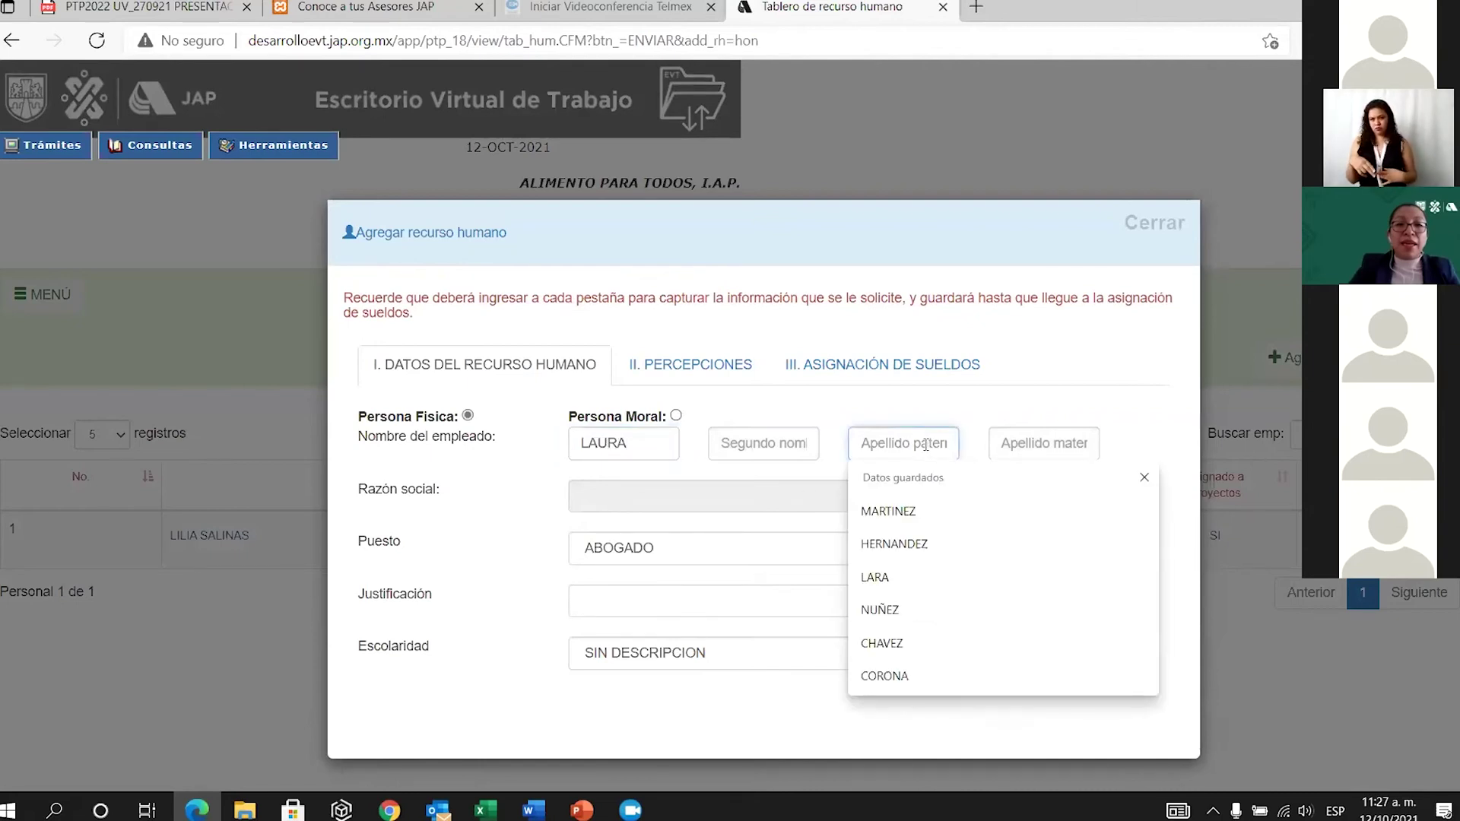
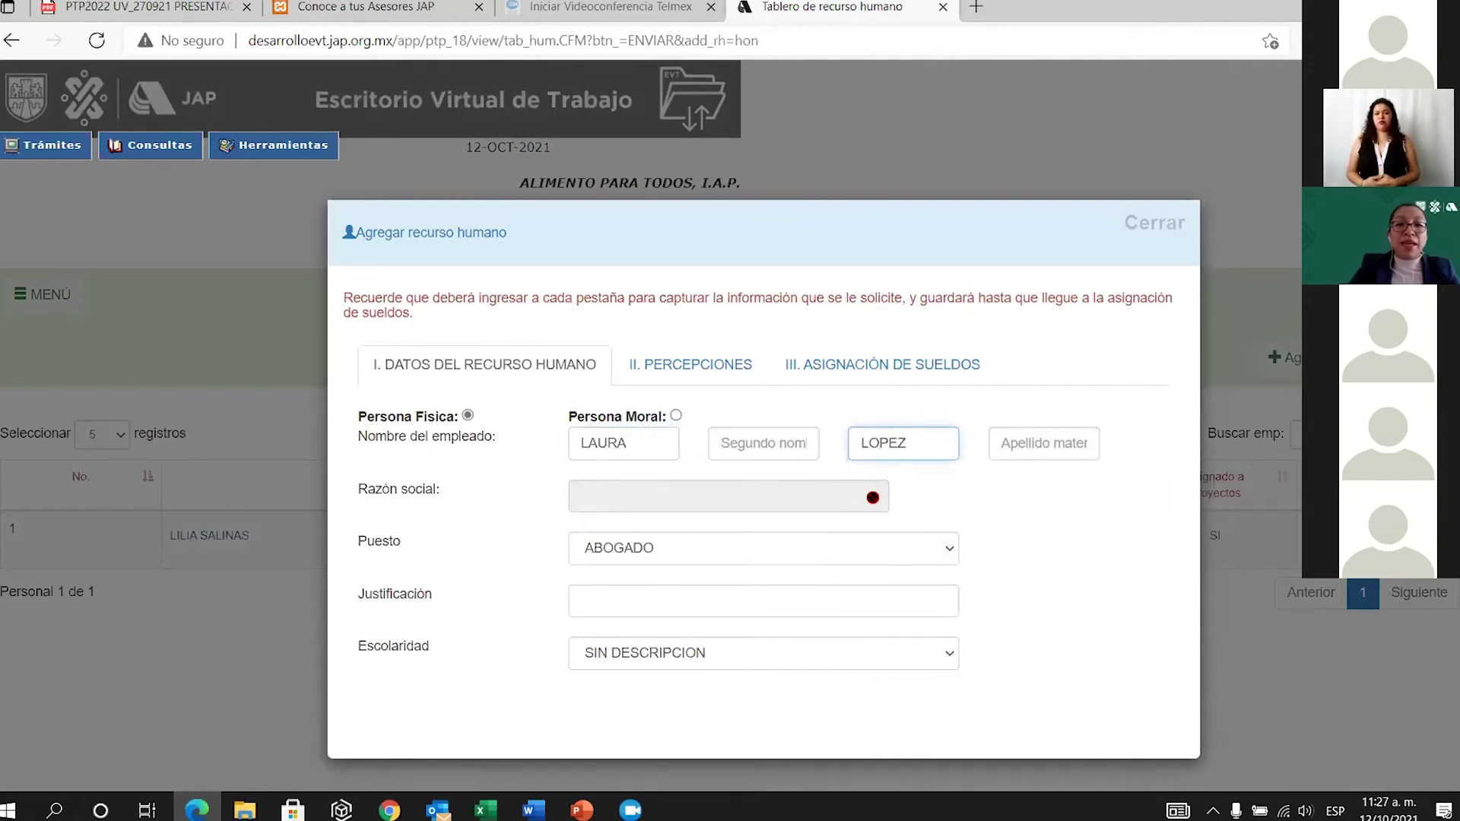
Set position CONTADOR, justification LLEVAR CONTABILIDAD and schooling LICENCIATURA.
{"action": "left_click", "coordinate": [951, 551]}
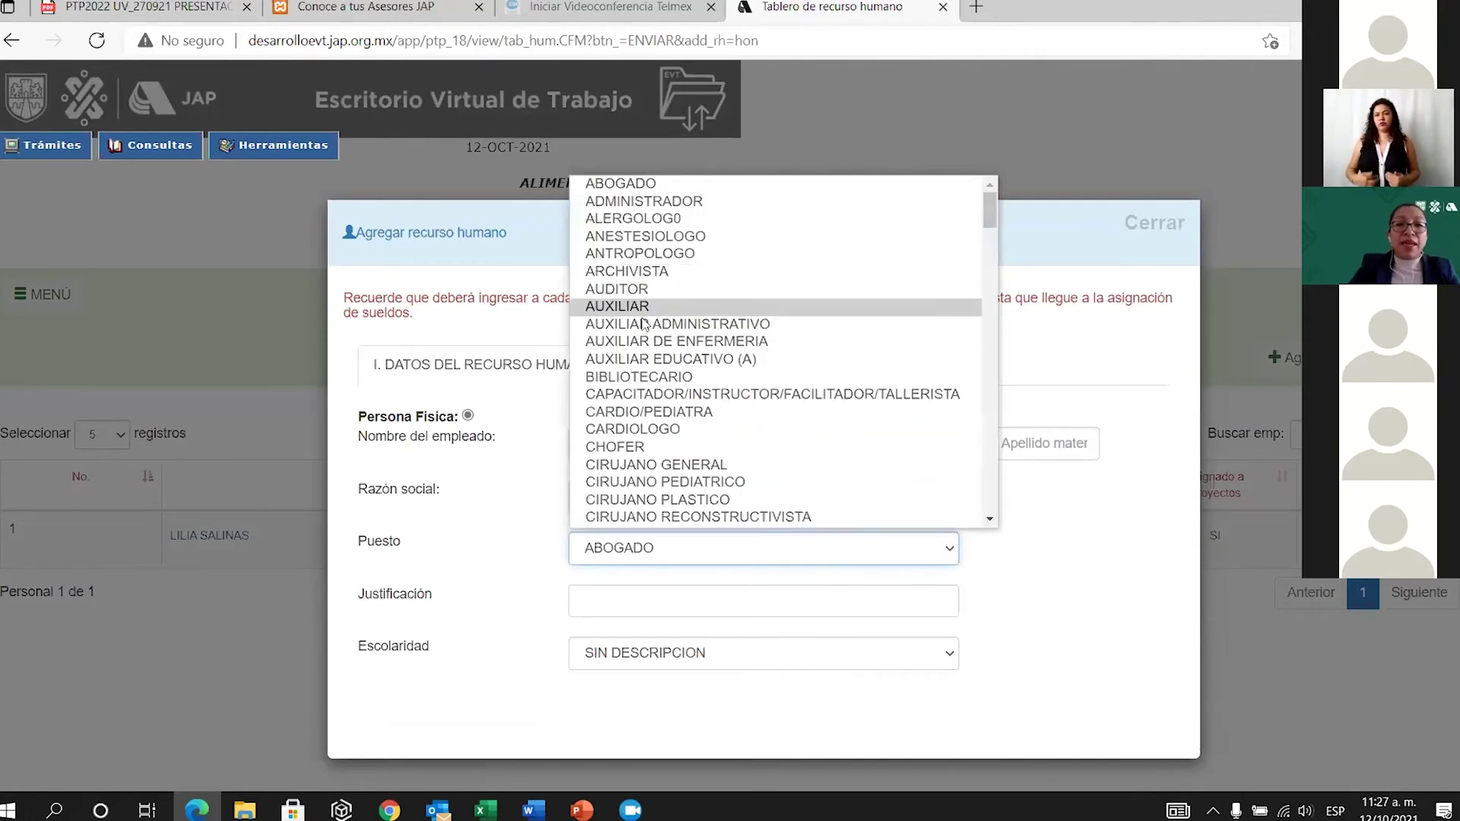
{"action": "scroll", "coordinate": [669, 396], "scroll_direction": "down", "scroll_amount": 2}
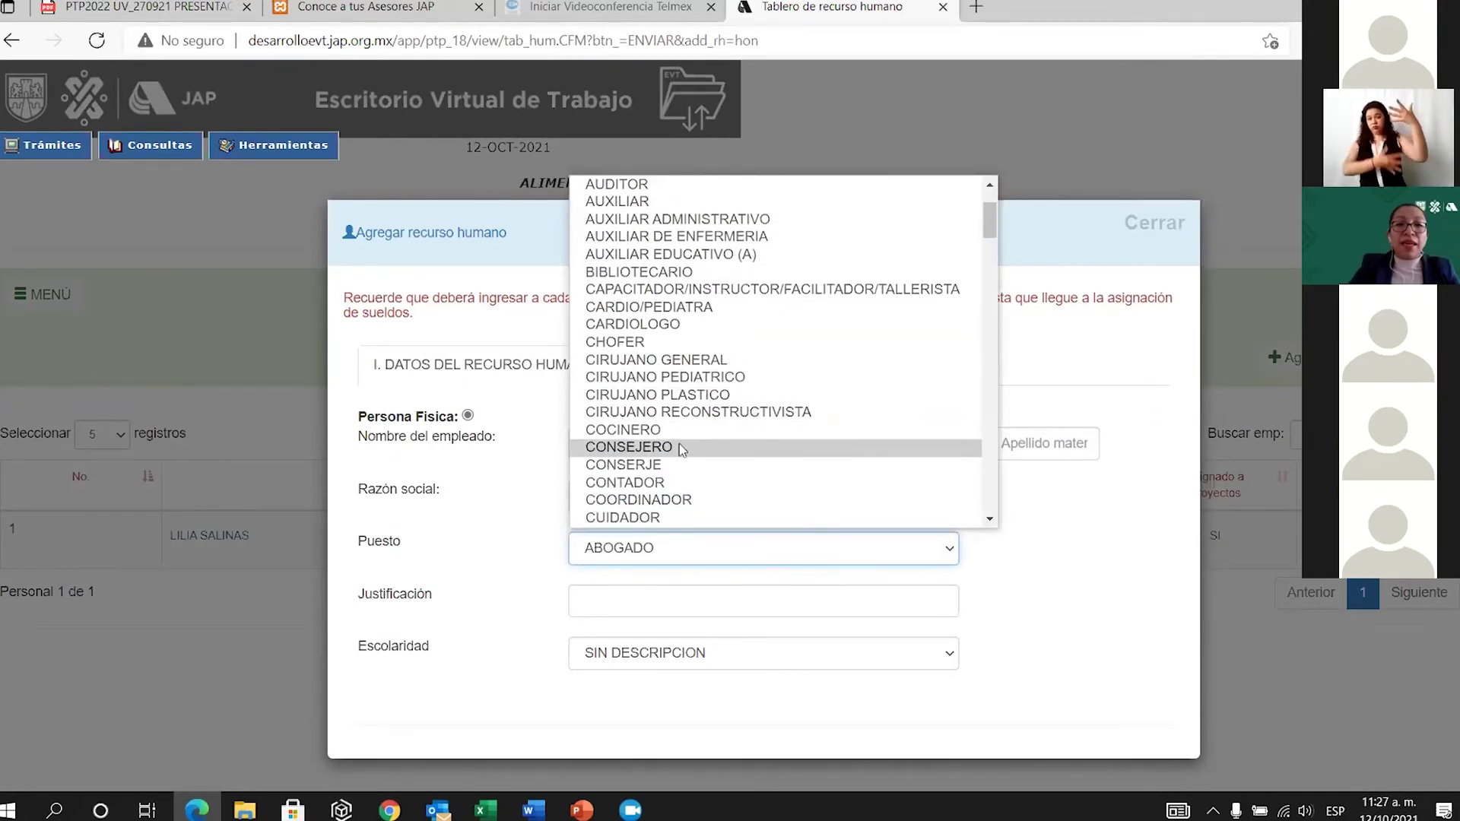
{"action": "scroll", "coordinate": [684, 445], "scroll_direction": "down", "scroll_amount": 2}
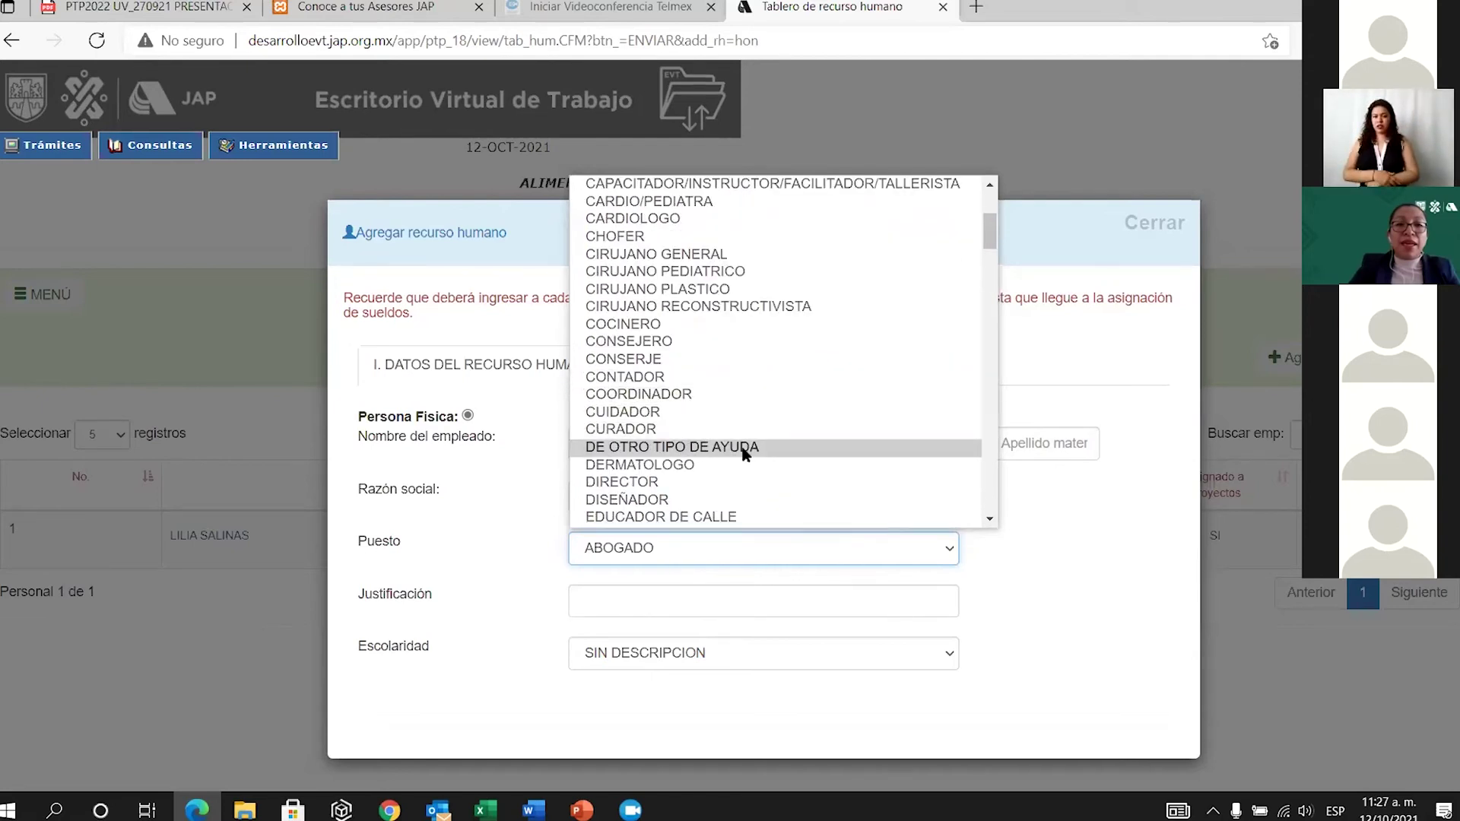
{"action": "left_click", "coordinate": [648, 378]}
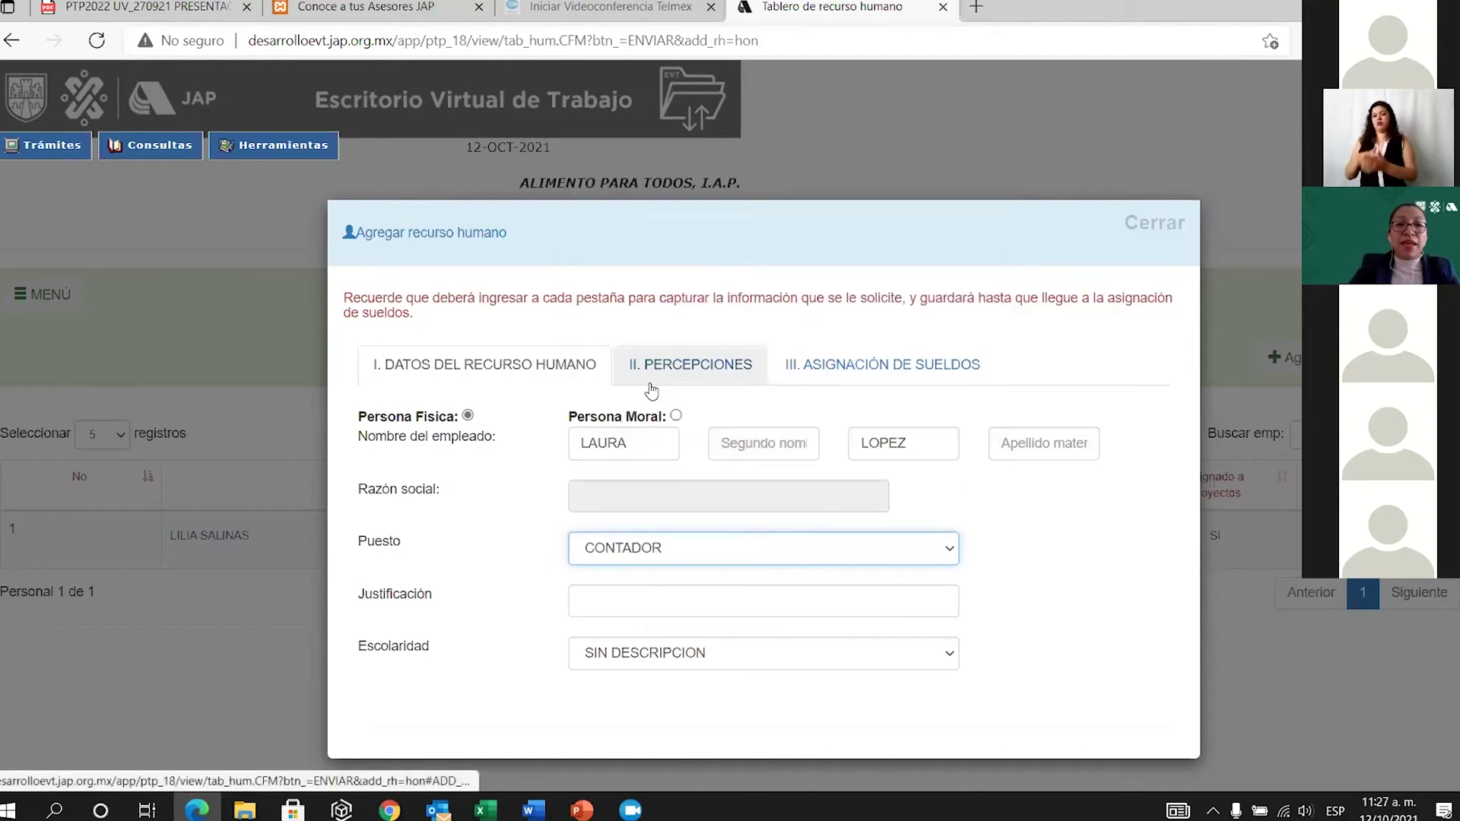
{"action": "left_click", "coordinate": [644, 601]}
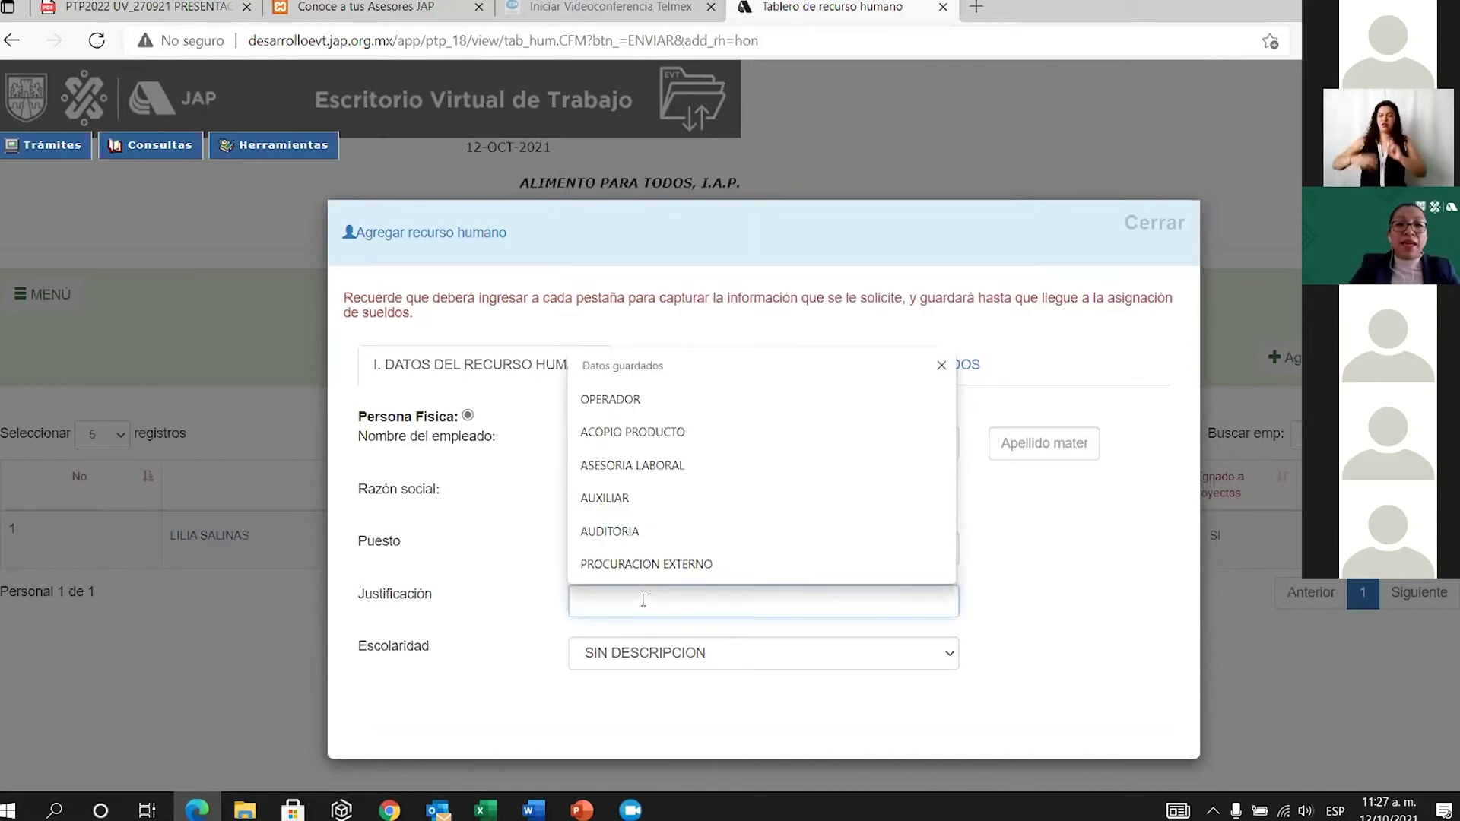
{"action": "type", "text": "LL"}
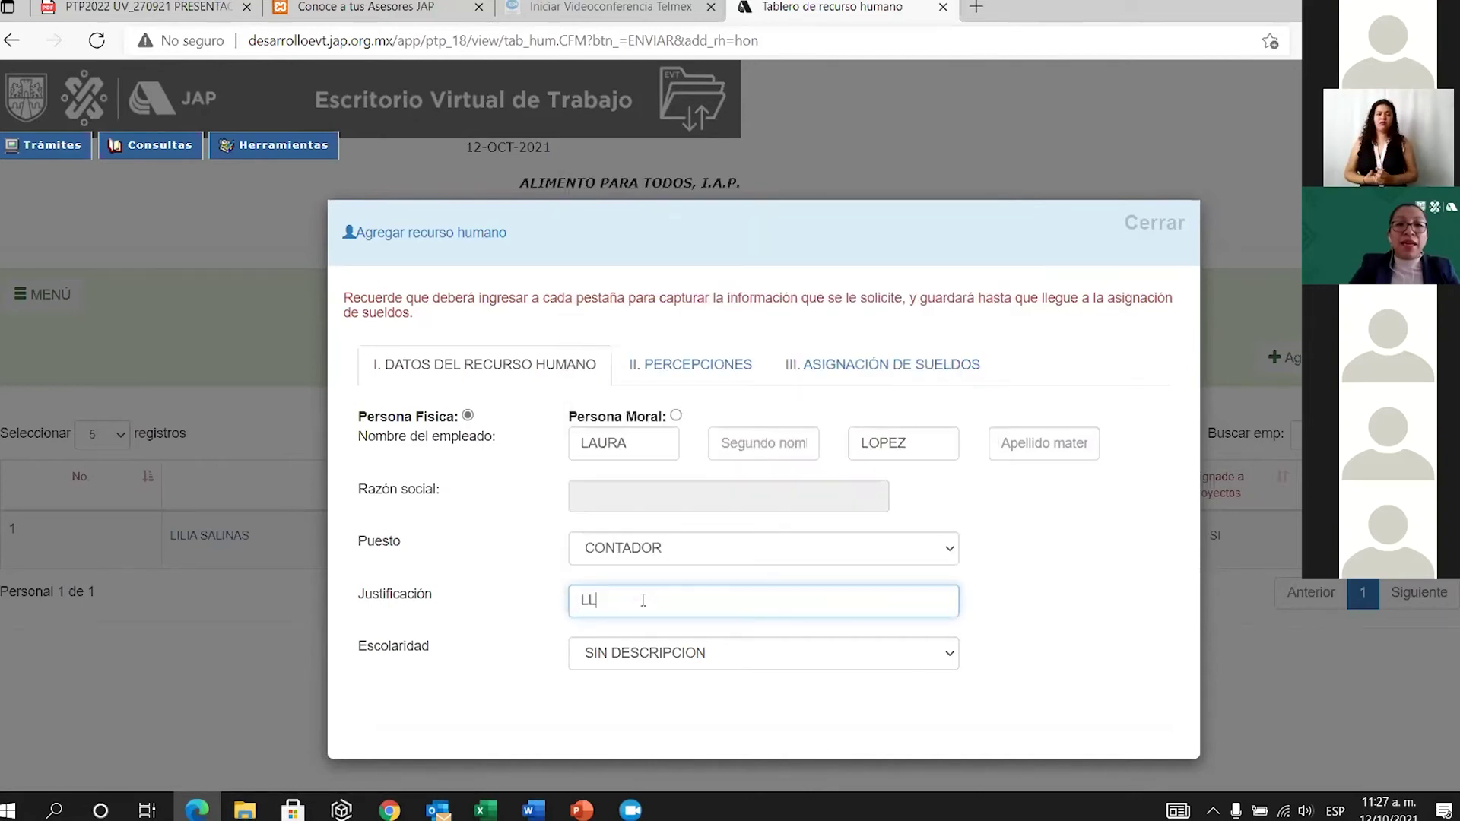
{"action": "type", "text": "EVAR CONTABILIDAD"}
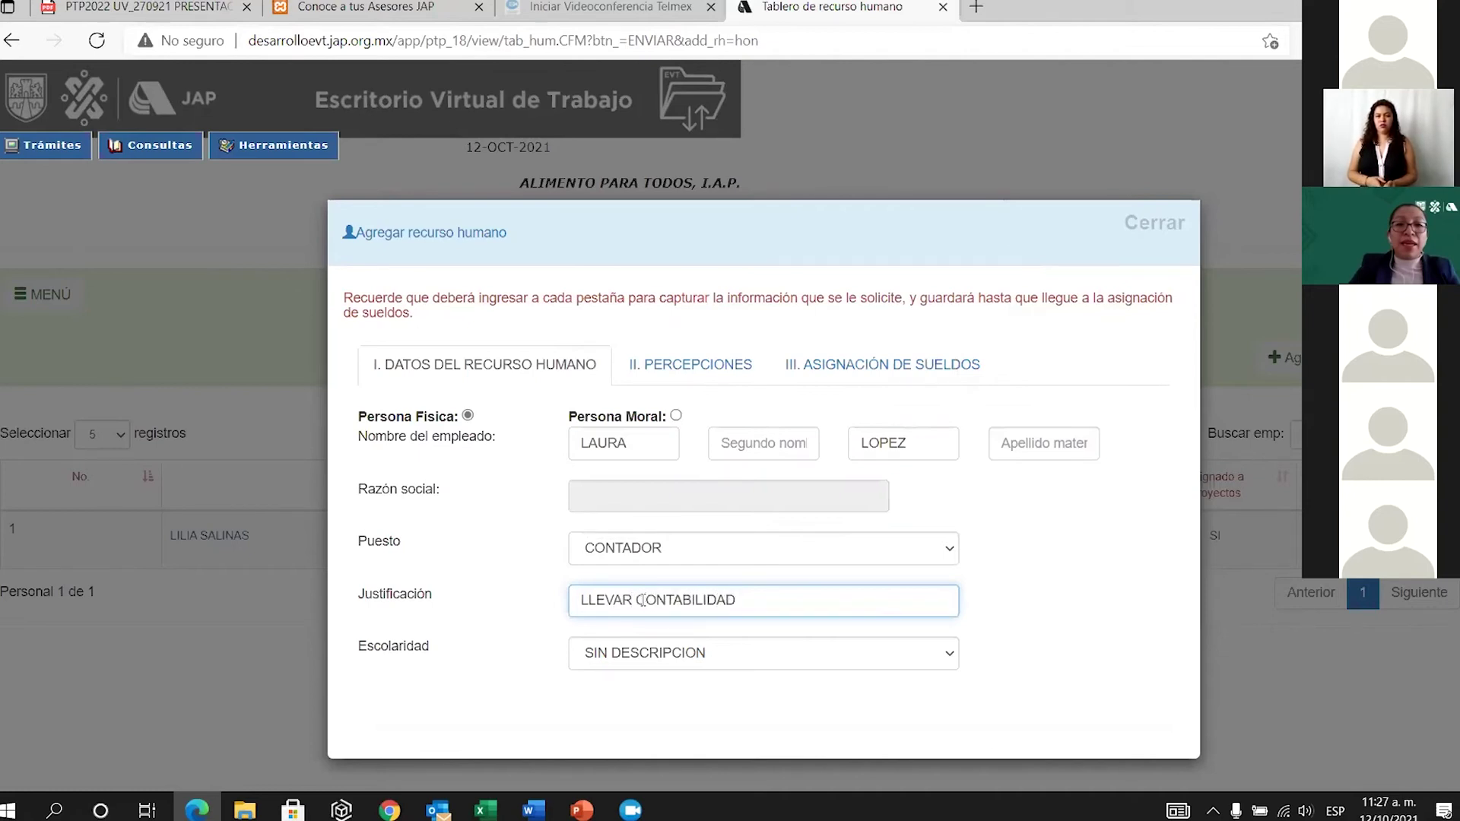
{"action": "left_click", "coordinate": [948, 665]}
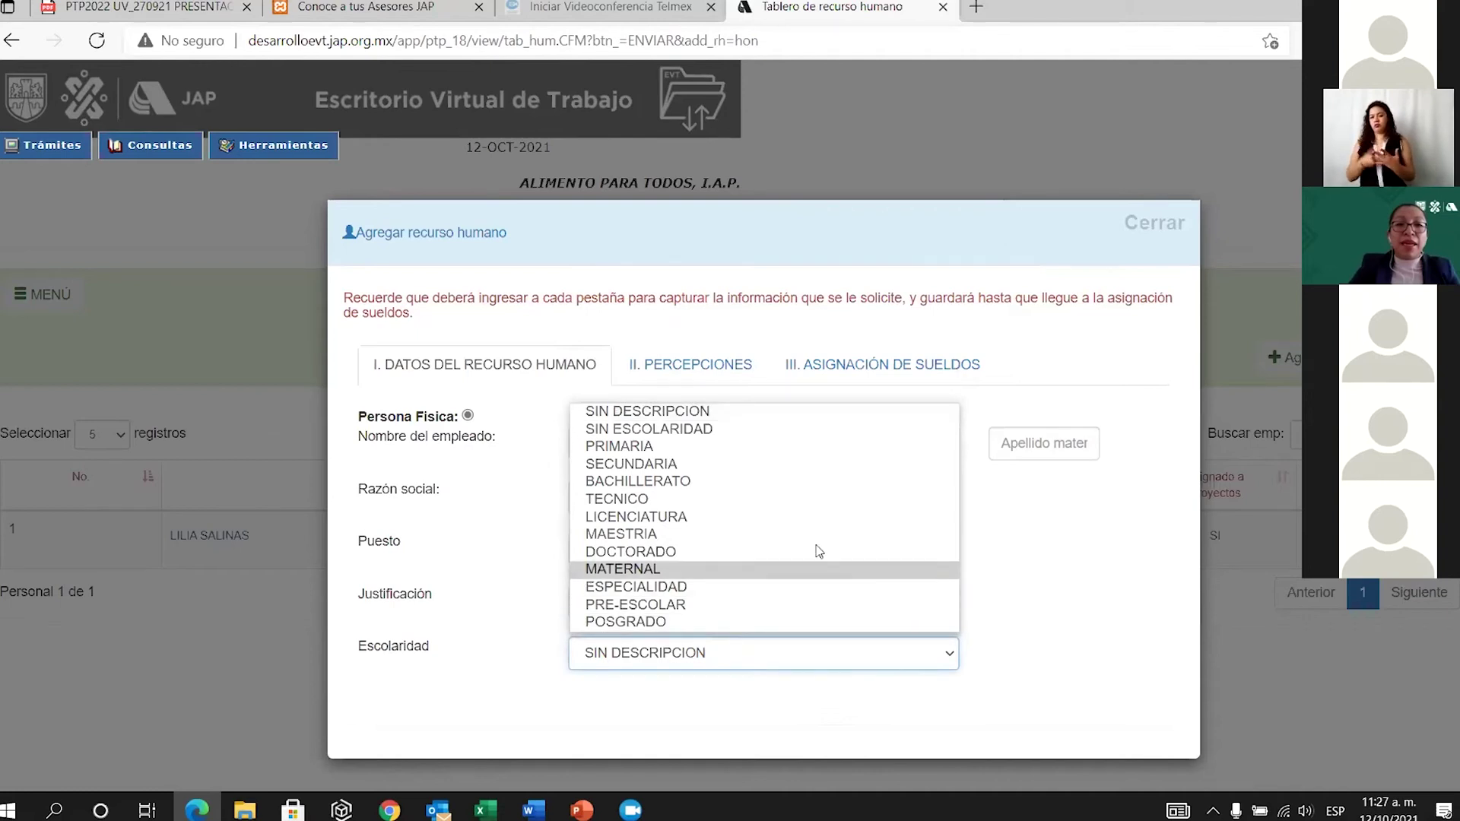
{"action": "left_click", "coordinate": [716, 522]}
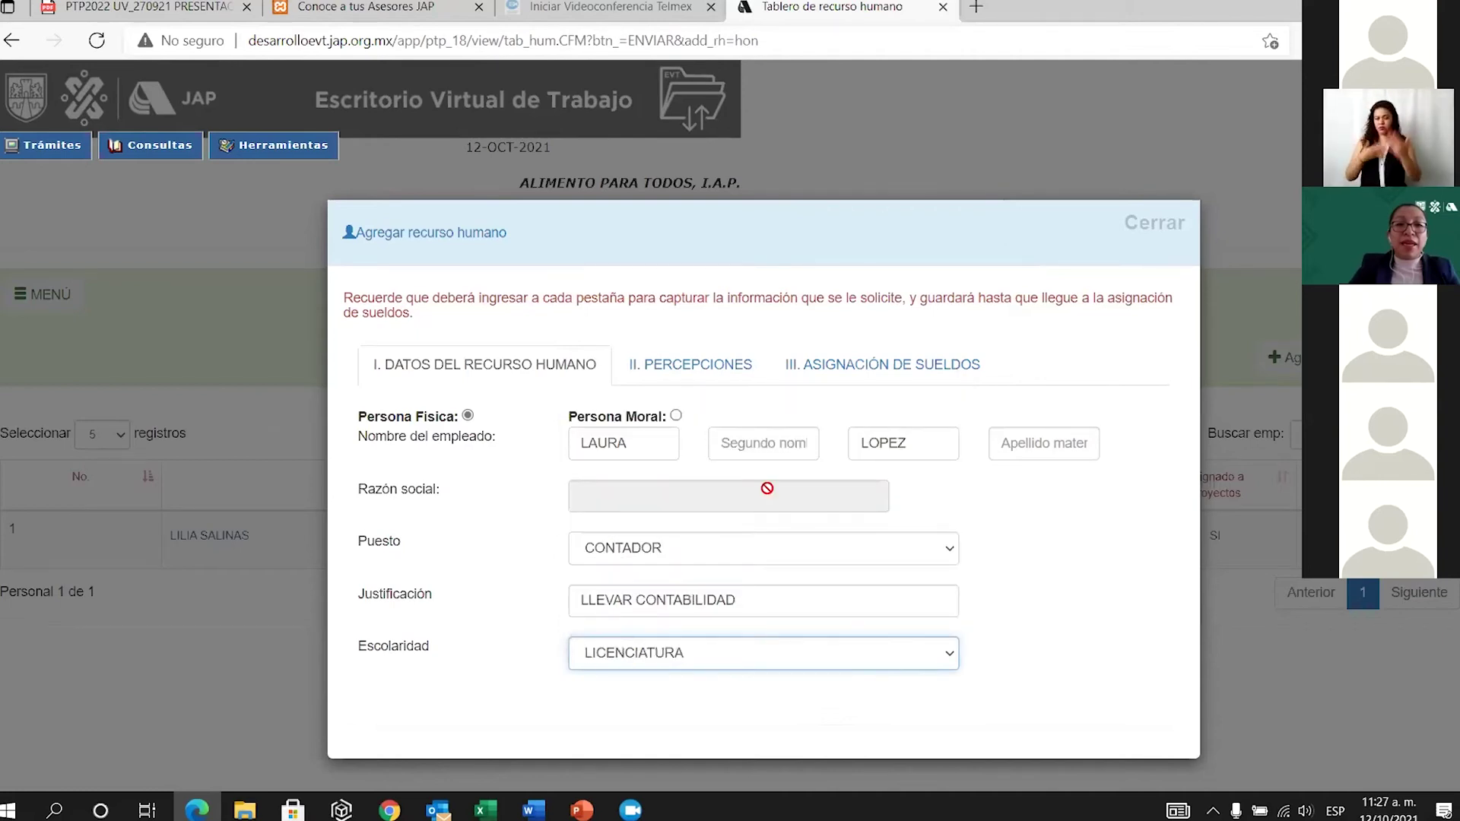
Set fee type HONORARIOS PERSONAS FISICAS and a 20000 salary for all twelve months.
{"action": "left_click", "coordinate": [728, 366]}
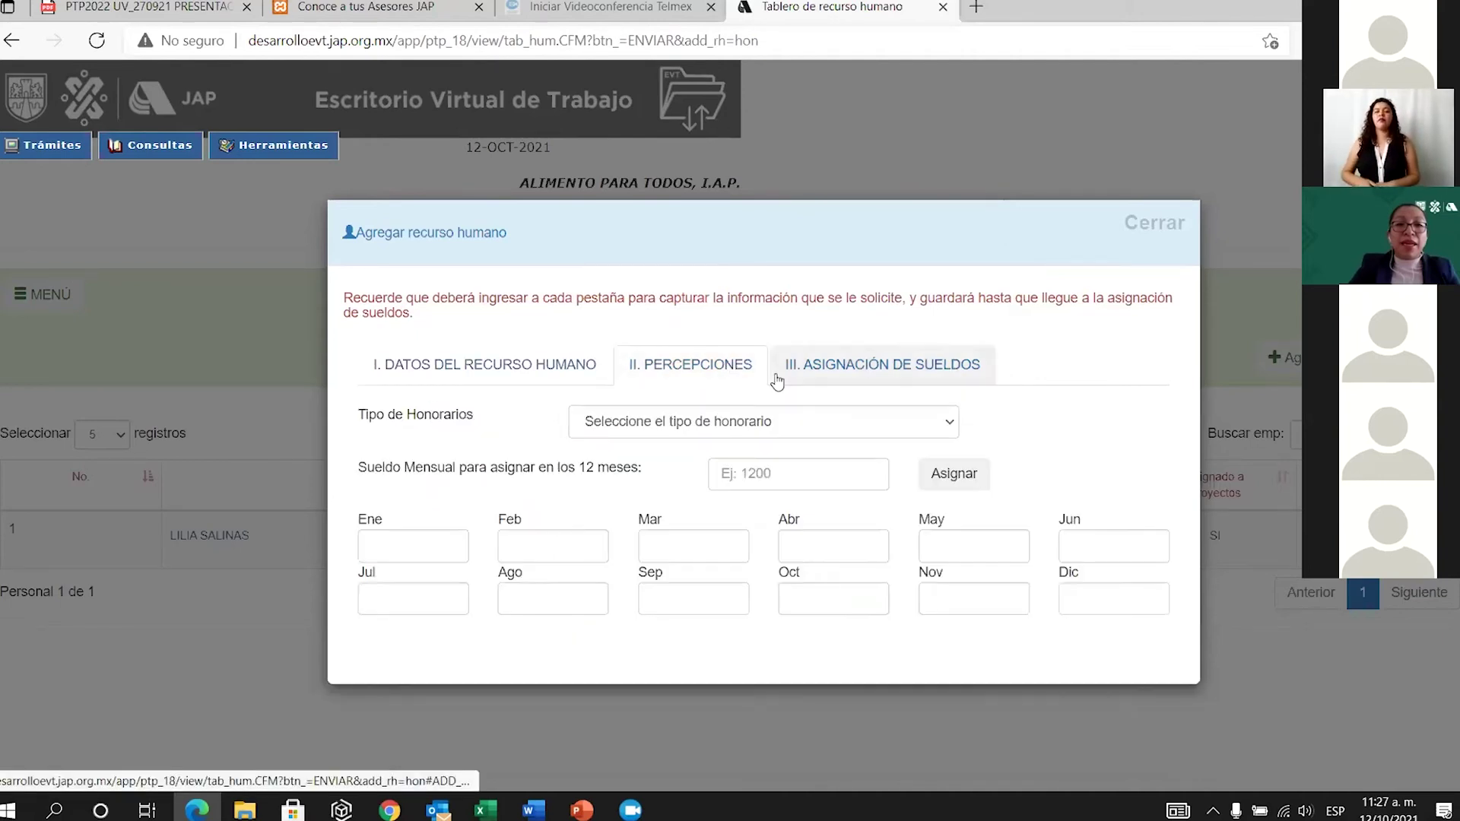
{"action": "left_click", "coordinate": [950, 428]}
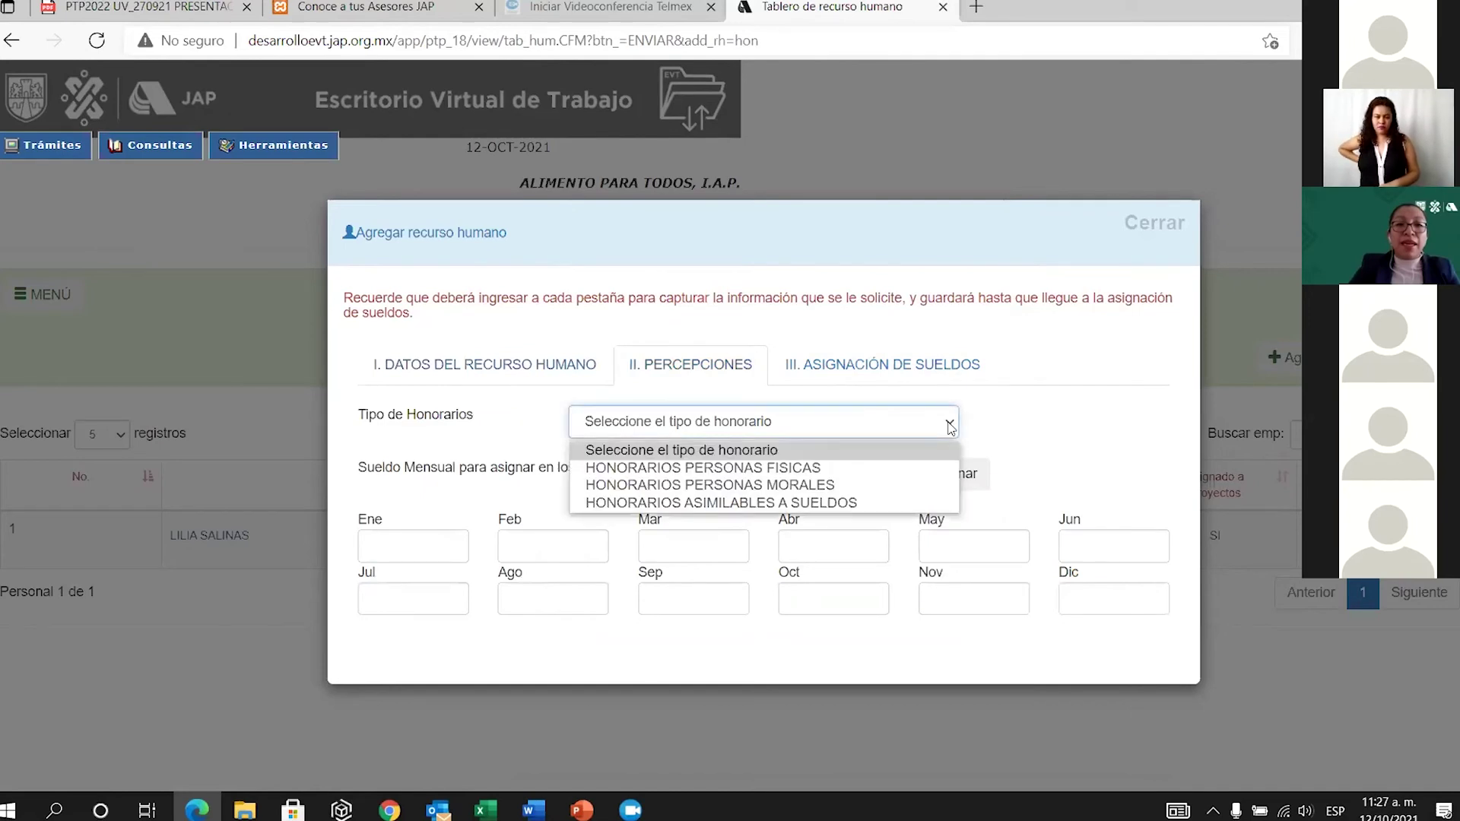
{"action": "left_click", "coordinate": [731, 470]}
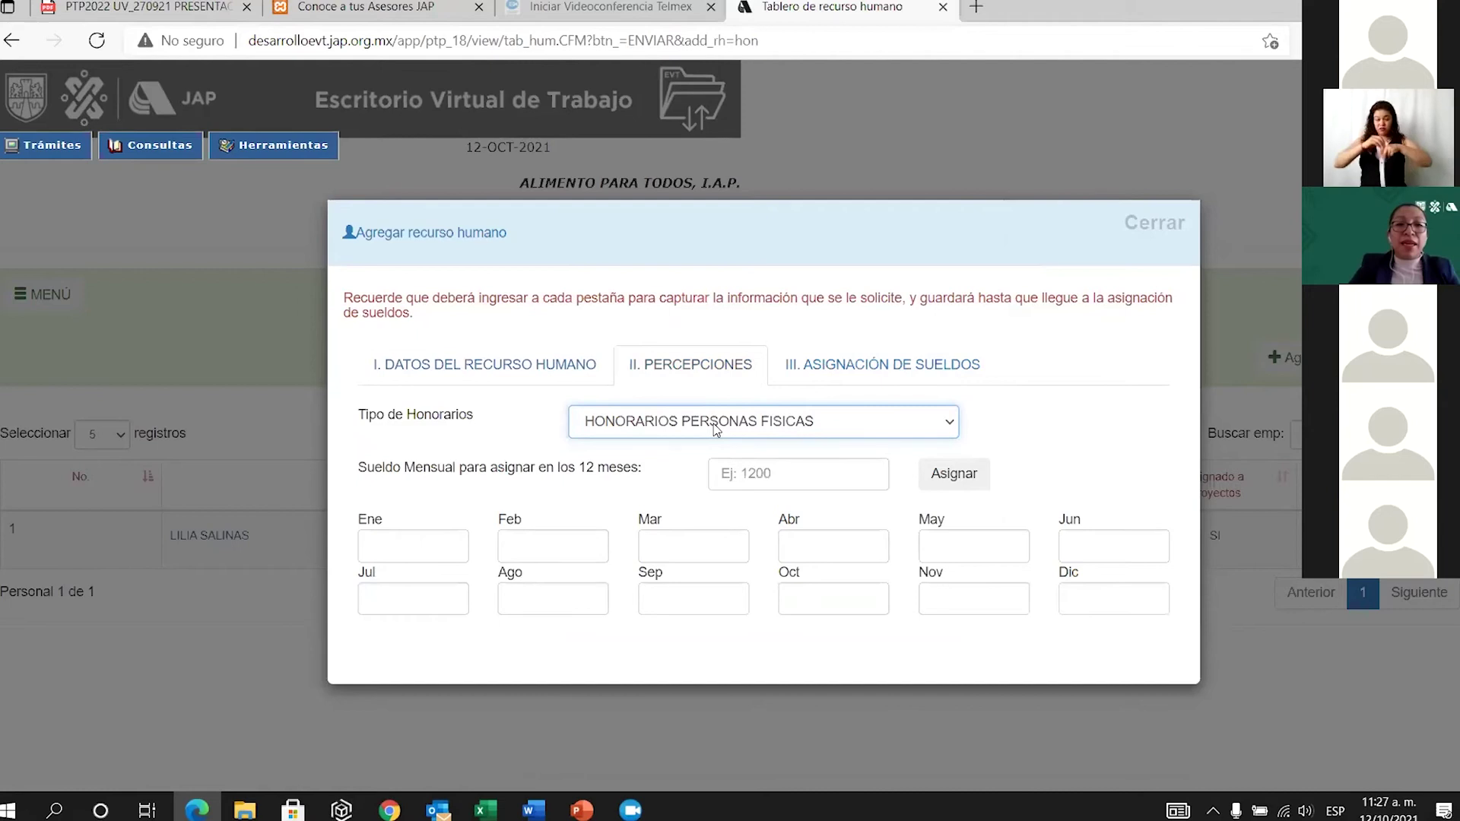
{"action": "left_click", "coordinate": [767, 474]}
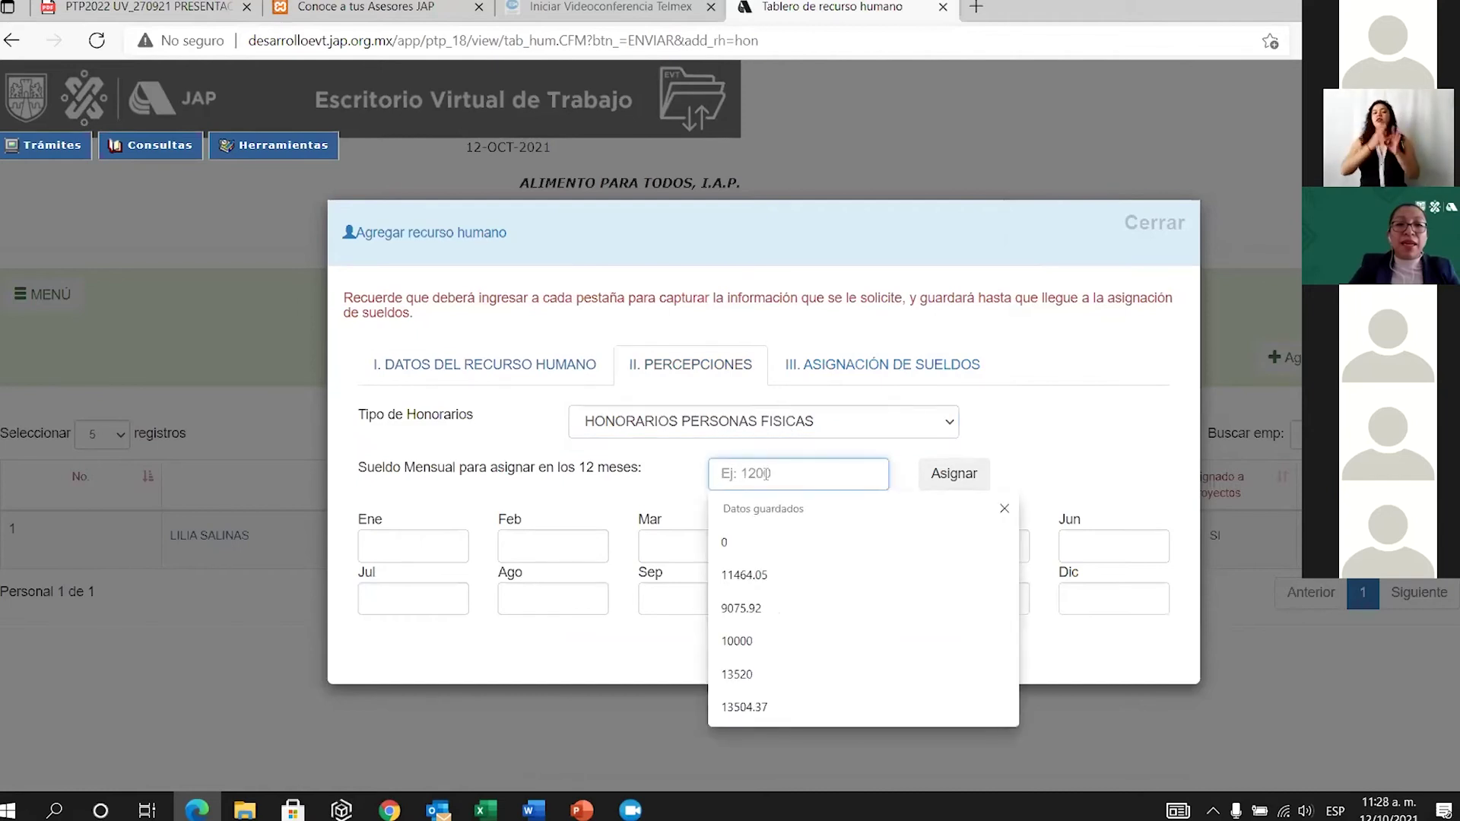
{"action": "type", "text": "20000"}
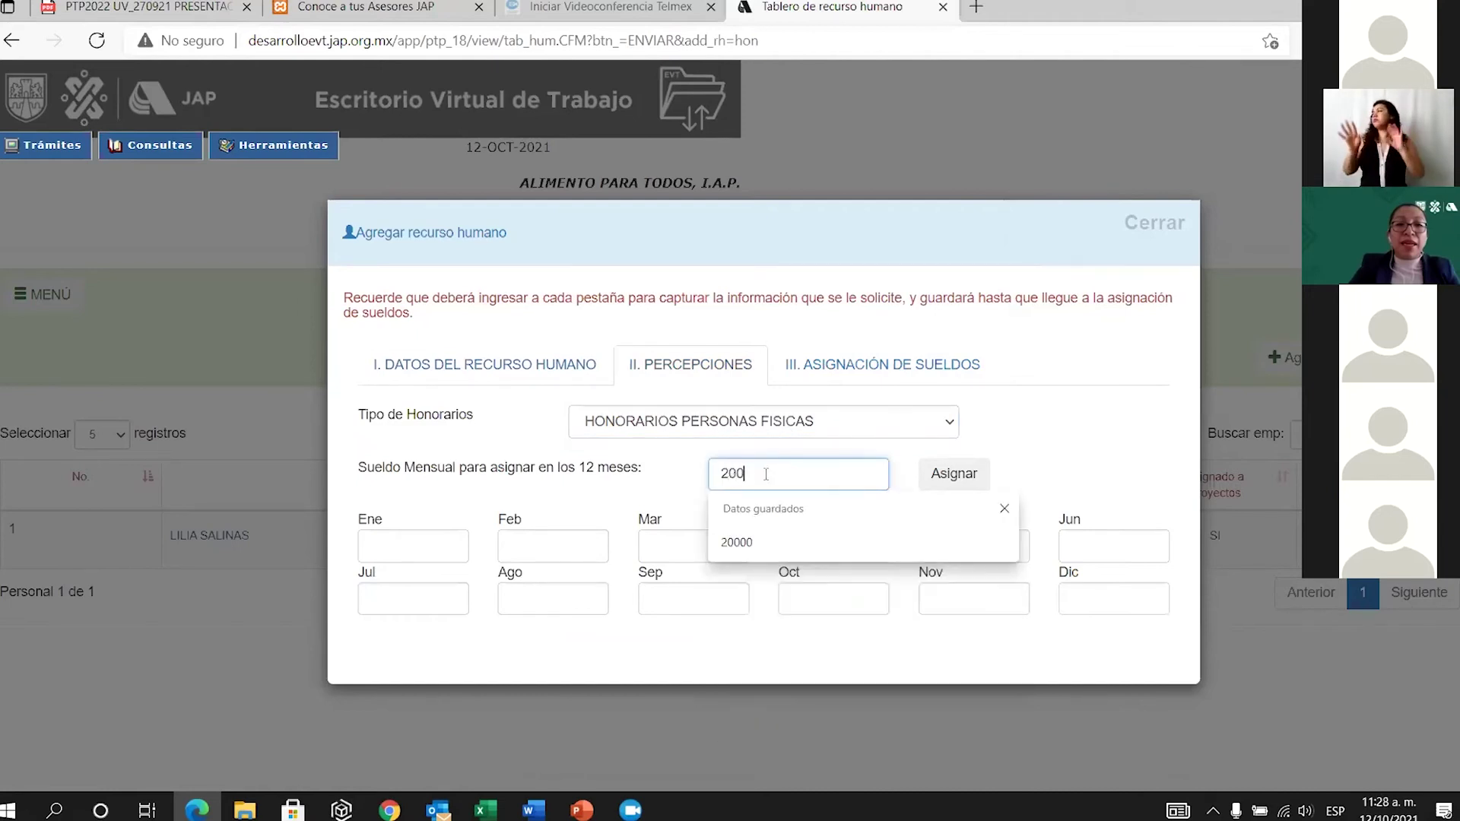
{"action": "left_click", "coordinate": [961, 479]}
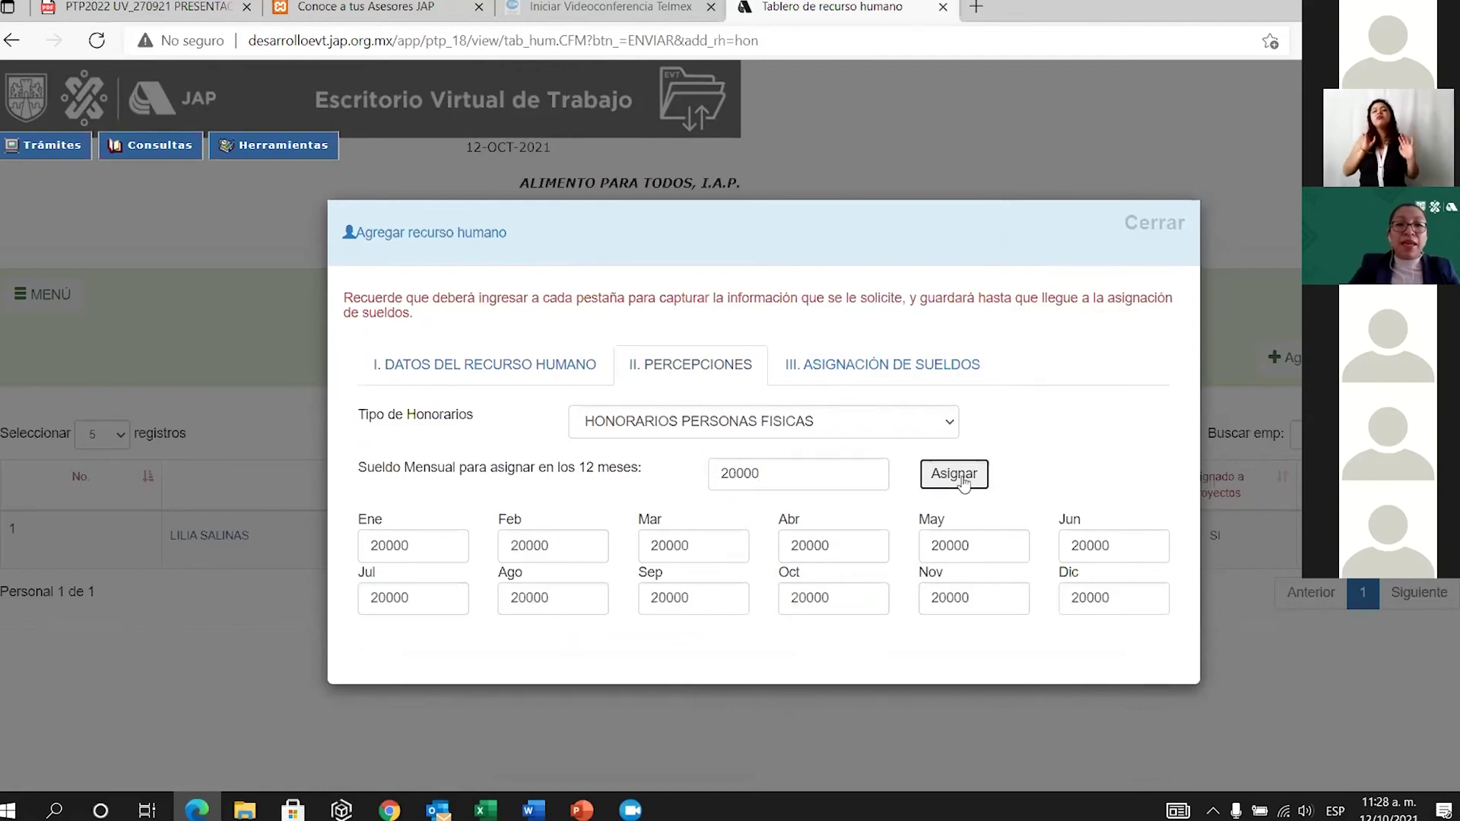
Allocate 100% of the salary to GASTOS DE ADMINISTRACION and save the new employee.
{"action": "left_click", "coordinate": [878, 372]}
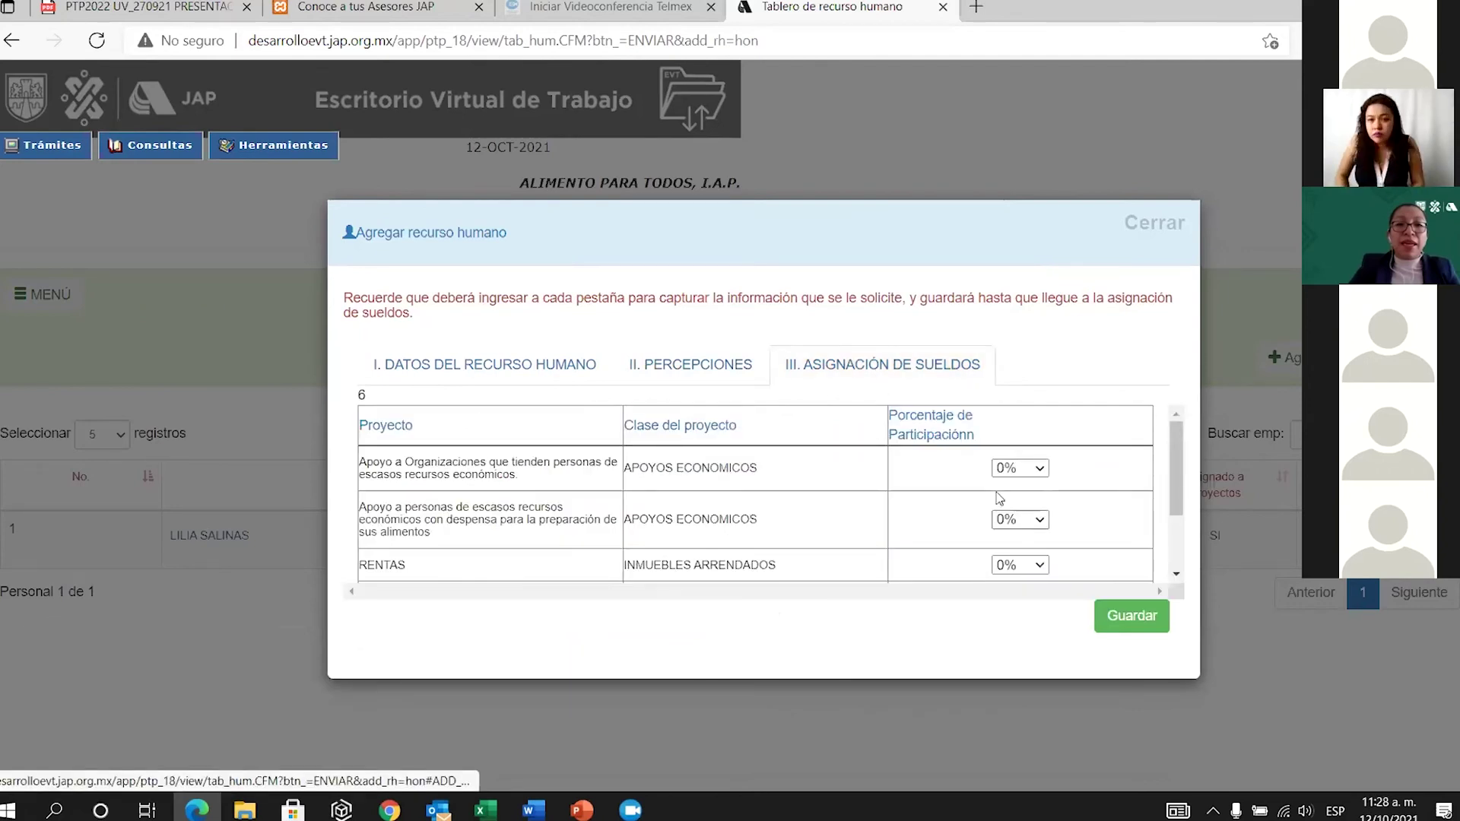
{"action": "scroll", "coordinate": [1000, 498], "scroll_direction": "down", "scroll_amount": 3}
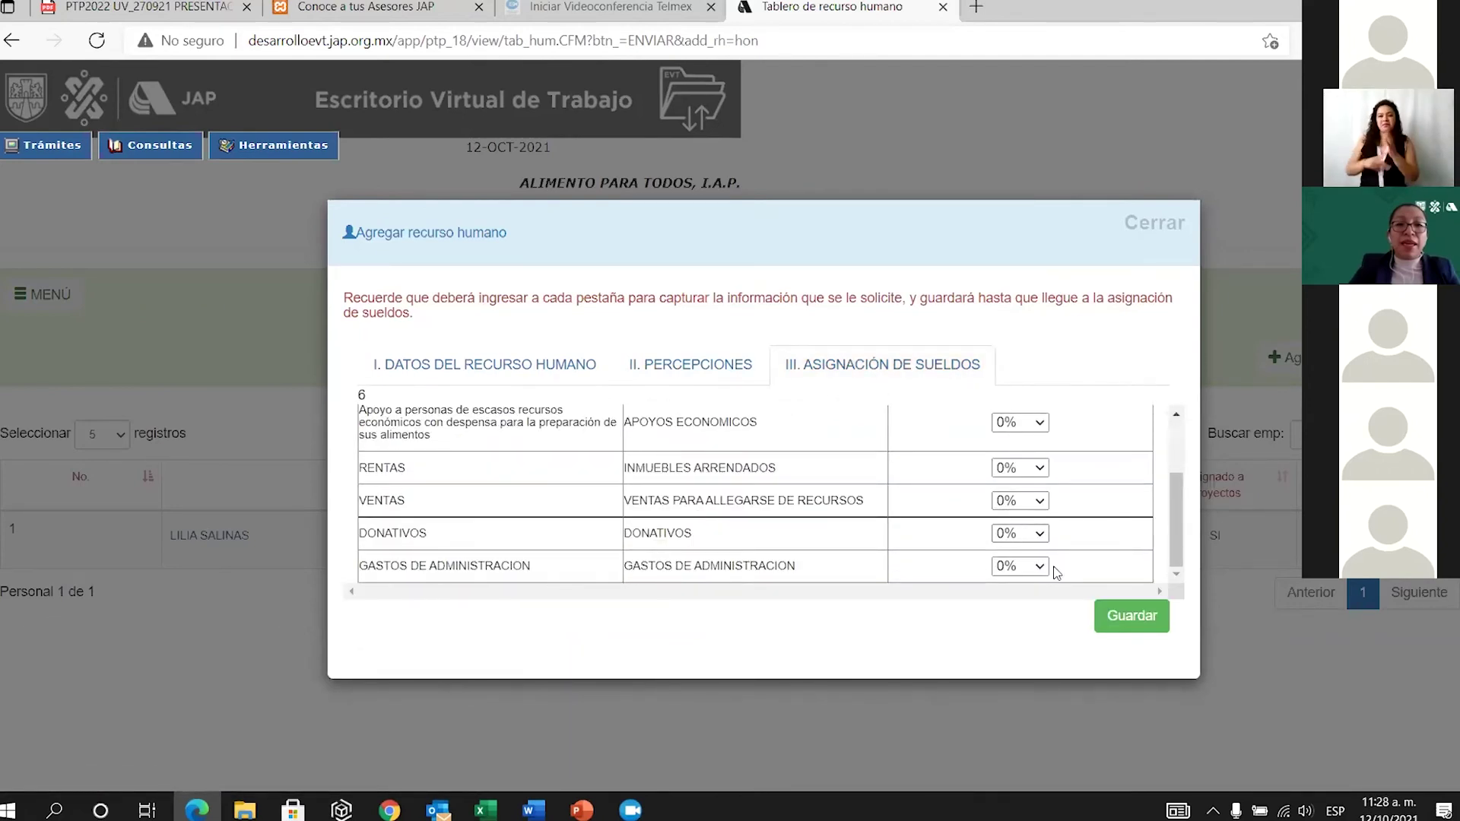
{"action": "left_click", "coordinate": [1039, 567]}
{"action": "left_click", "coordinate": [1016, 763]}
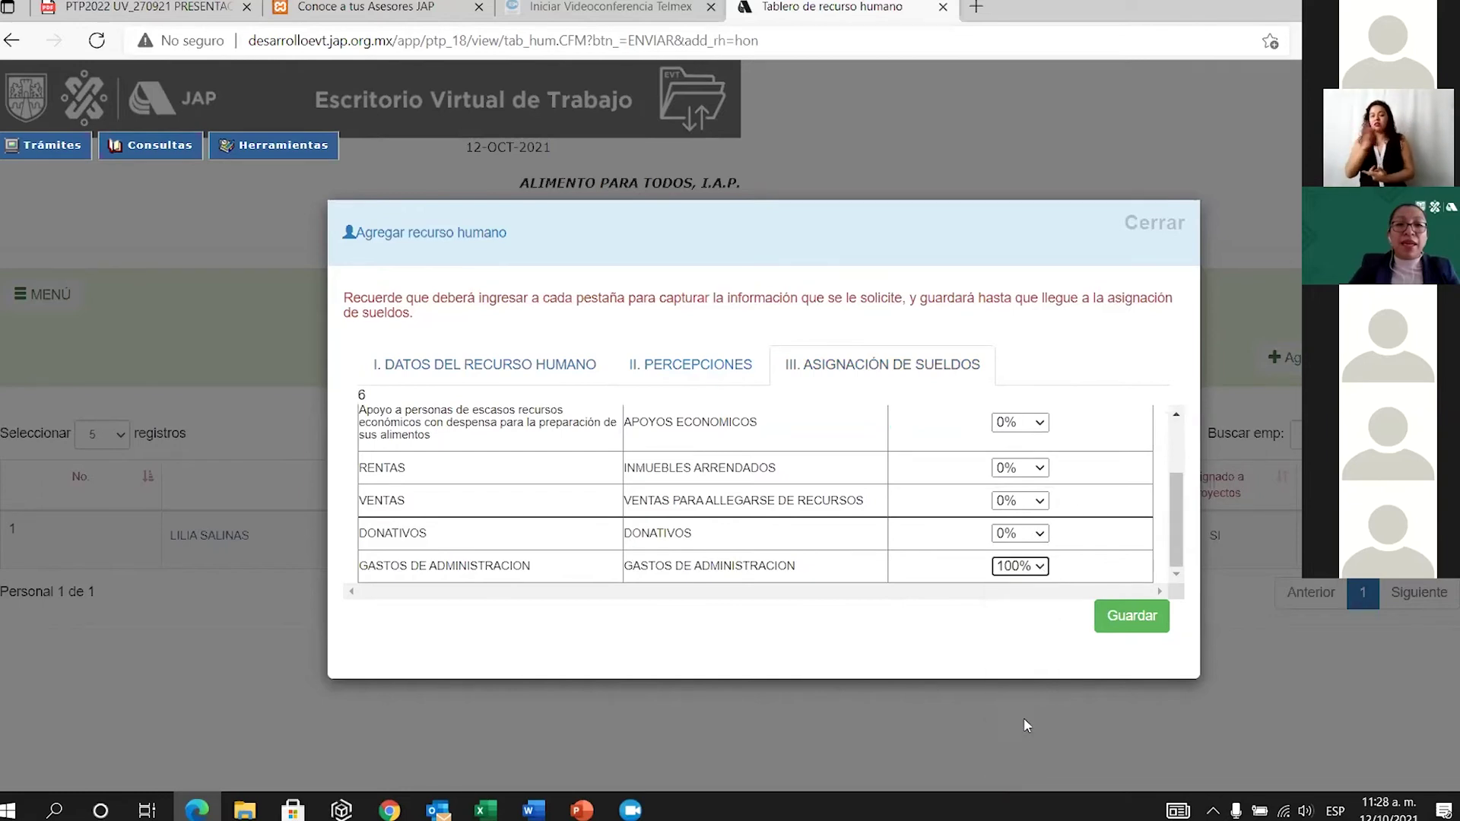
{"action": "left_click", "coordinate": [1119, 625]}
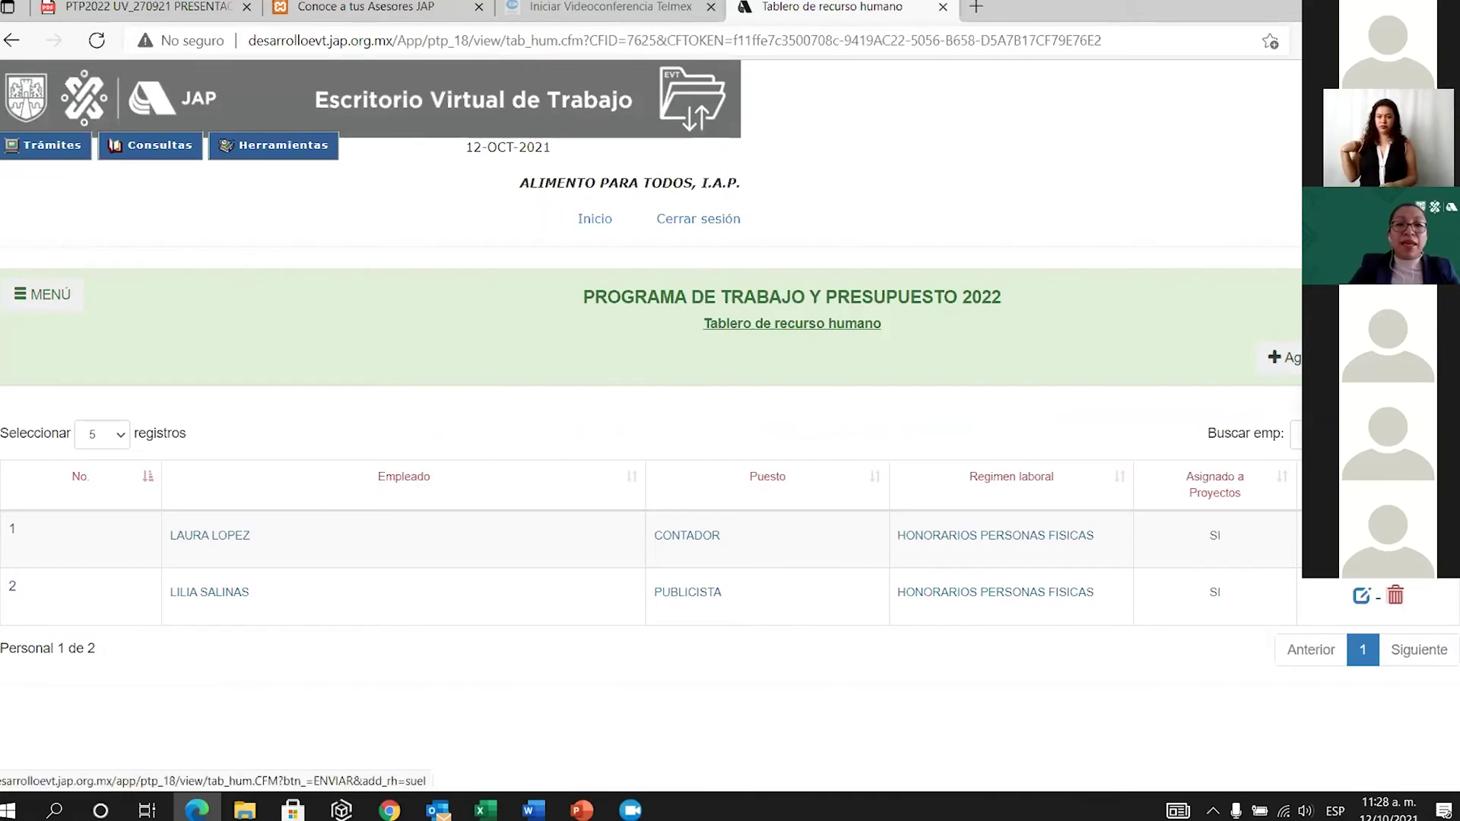
Start a new staff record with VACANTE as both first name and paternal surname.
{"action": "left_click", "coordinate": [1284, 357]}
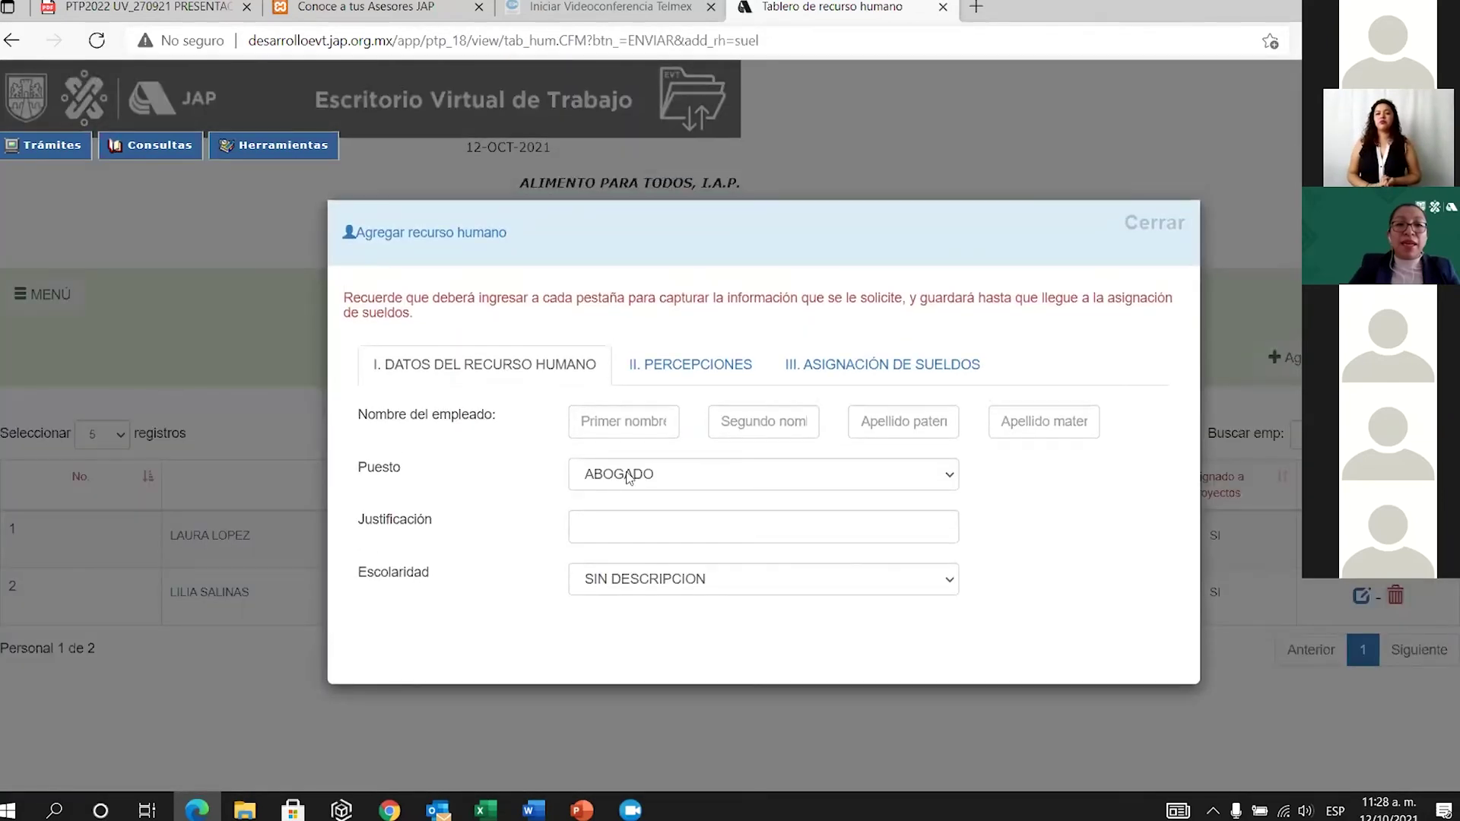
{"action": "left_click", "coordinate": [627, 418]}
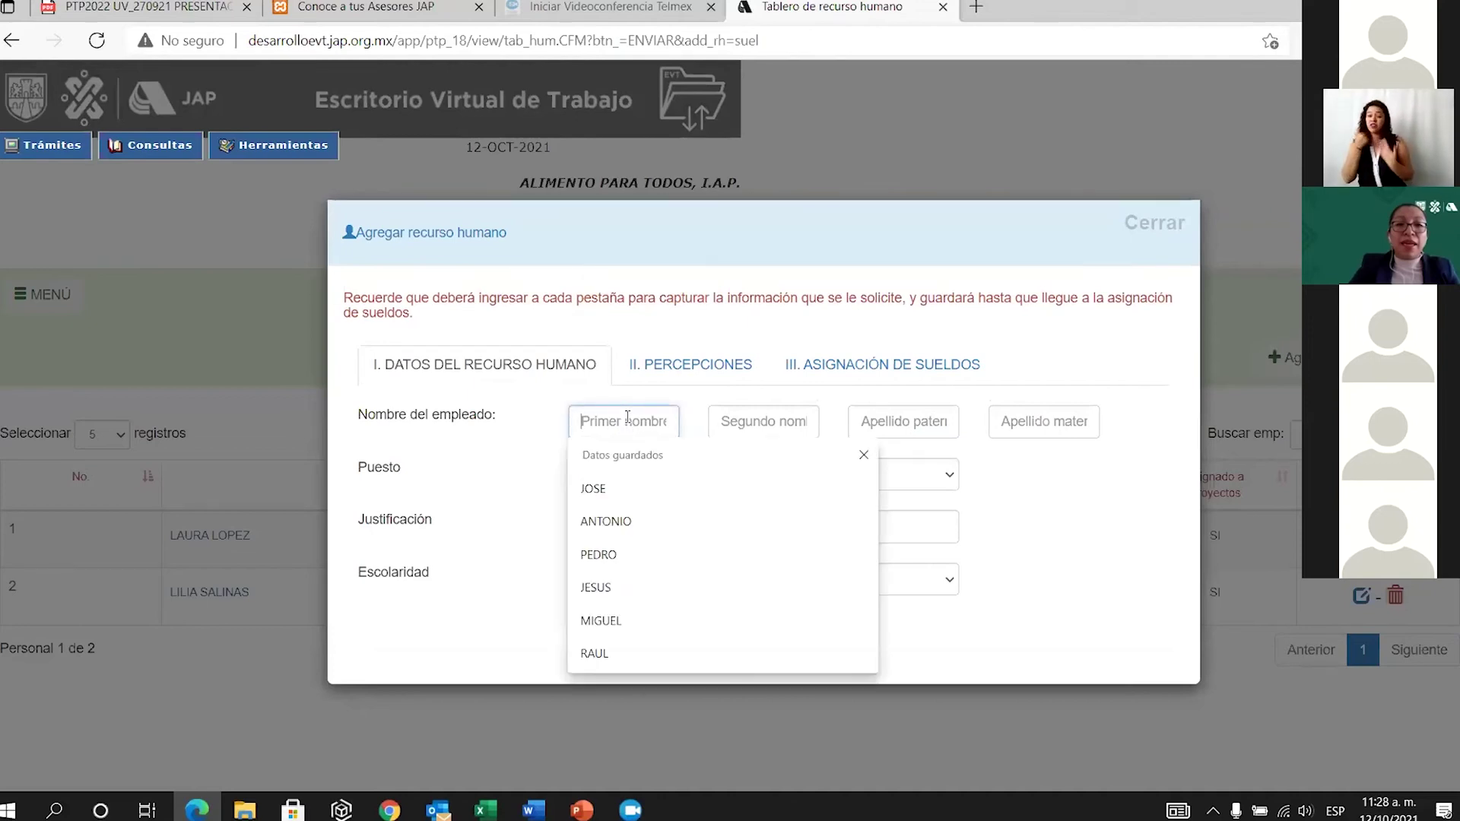
{"action": "type", "text": "VACANTE"}
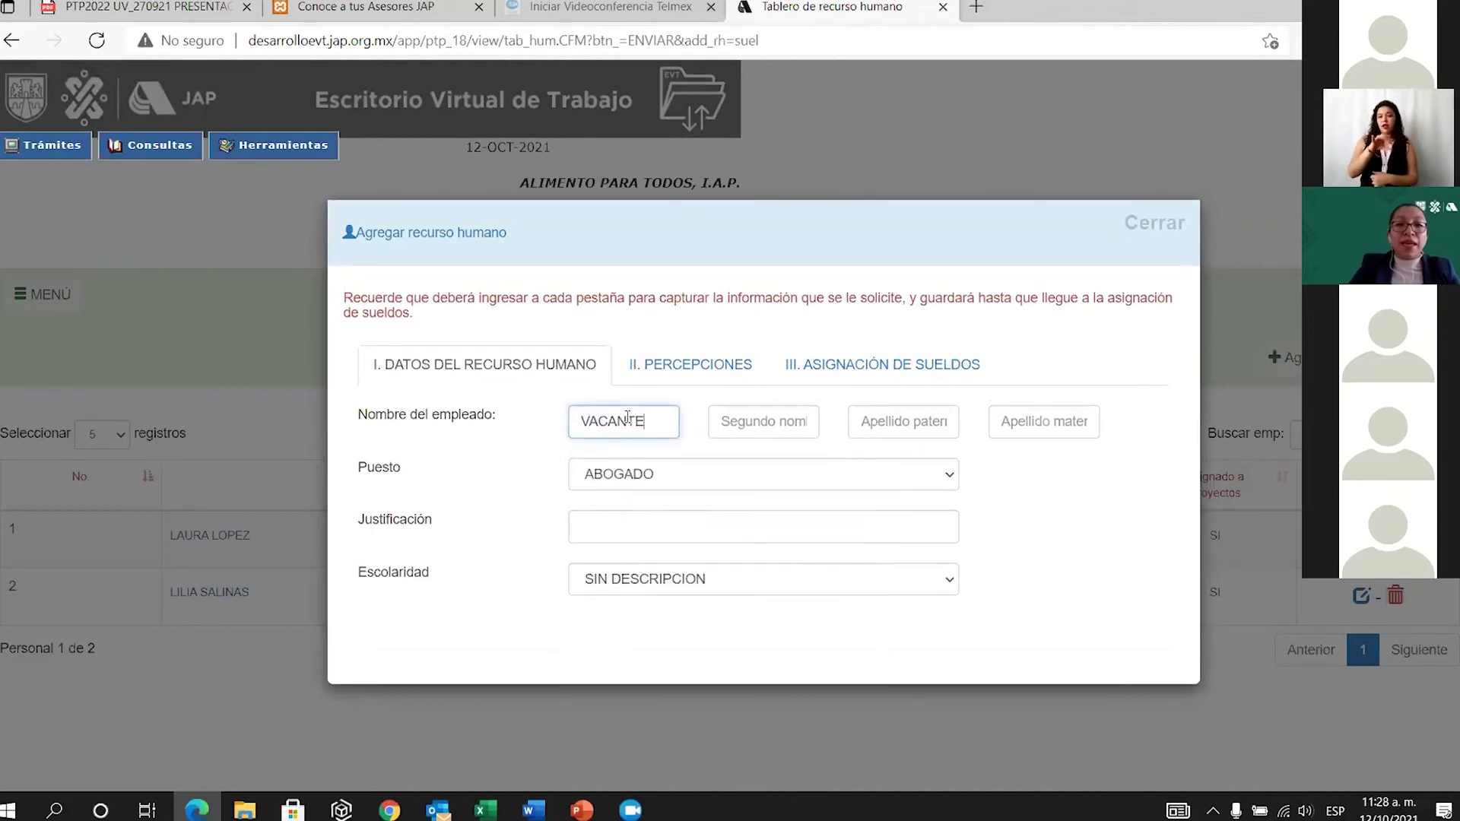
{"action": "left_click", "coordinate": [898, 416]}
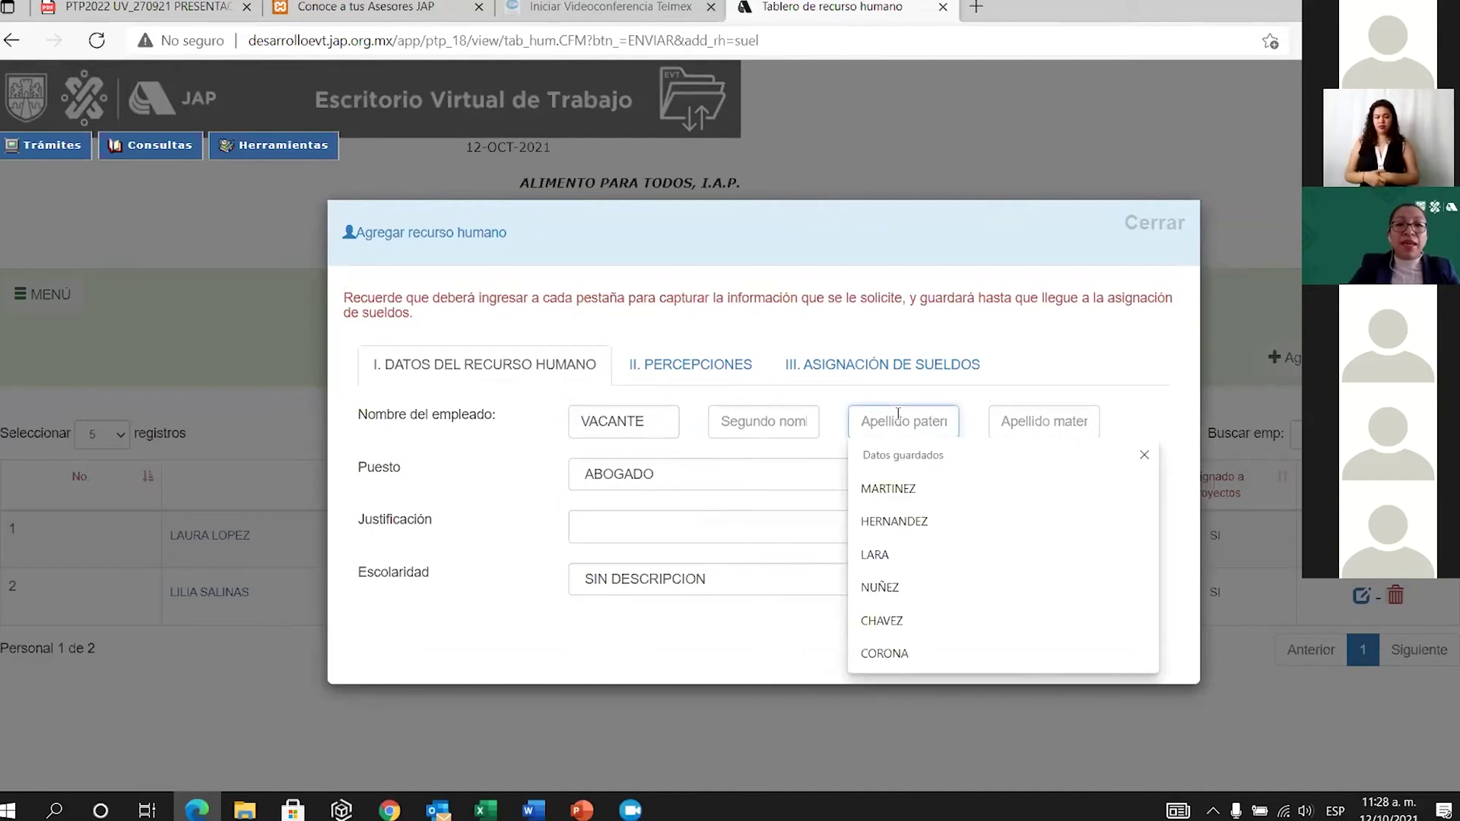
{"action": "type", "text": "VACANTE"}
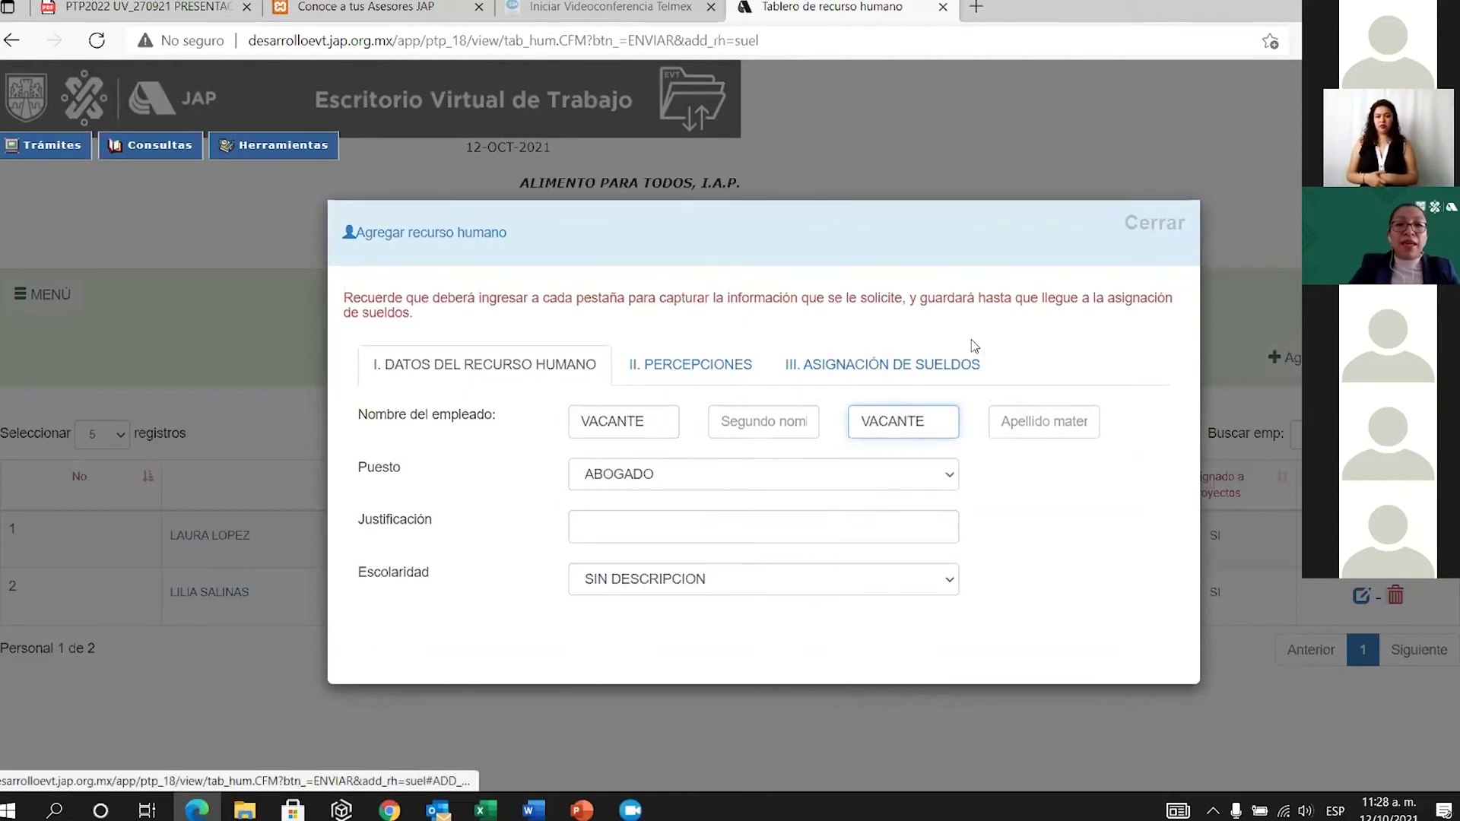
Choose ASESORIA LABORAL as justification and LICENCIATURA schooling, then move to the salary section.
{"action": "left_click", "coordinate": [634, 528]}
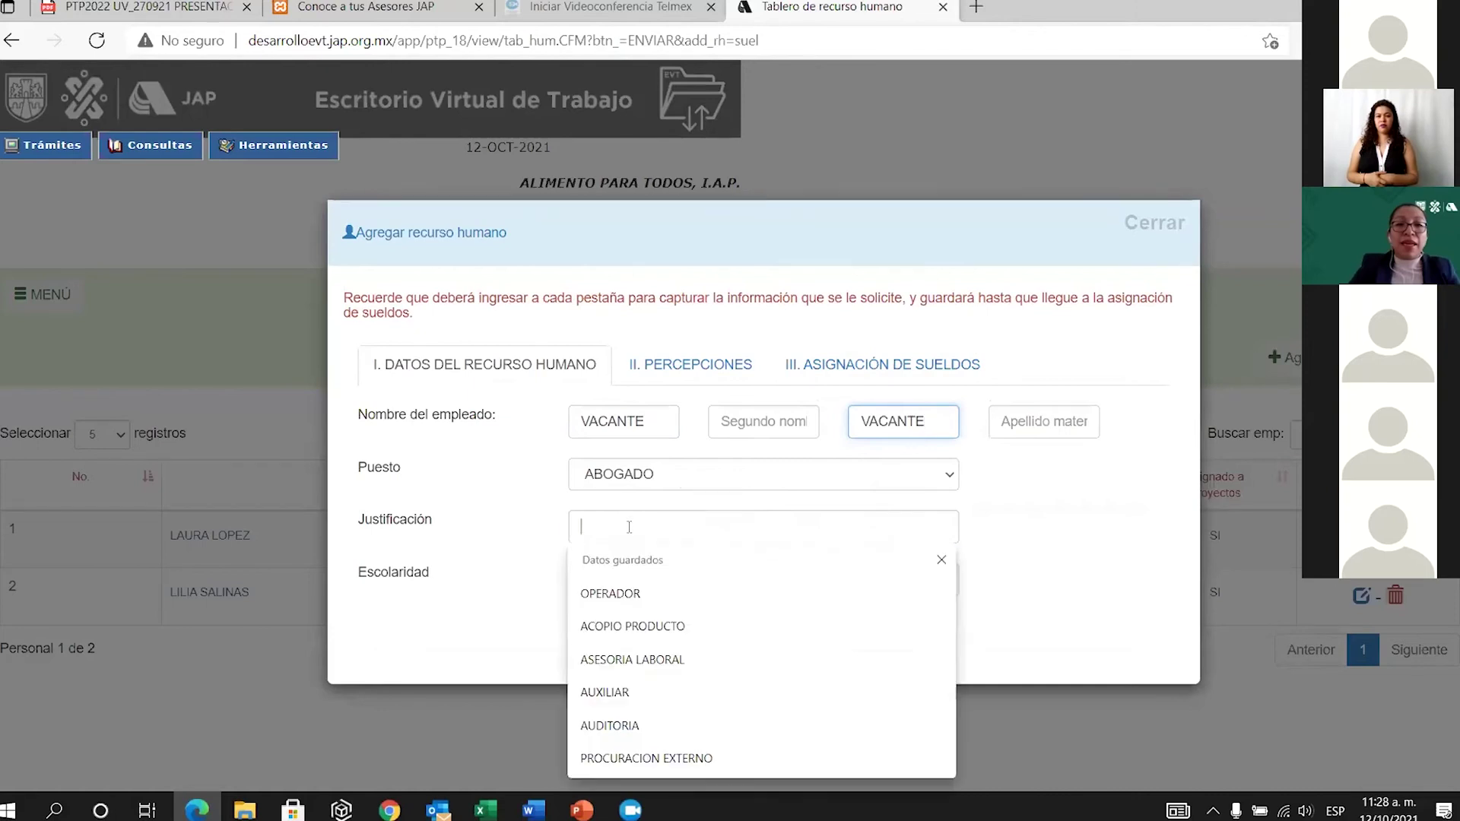
{"action": "left_click", "coordinate": [644, 661]}
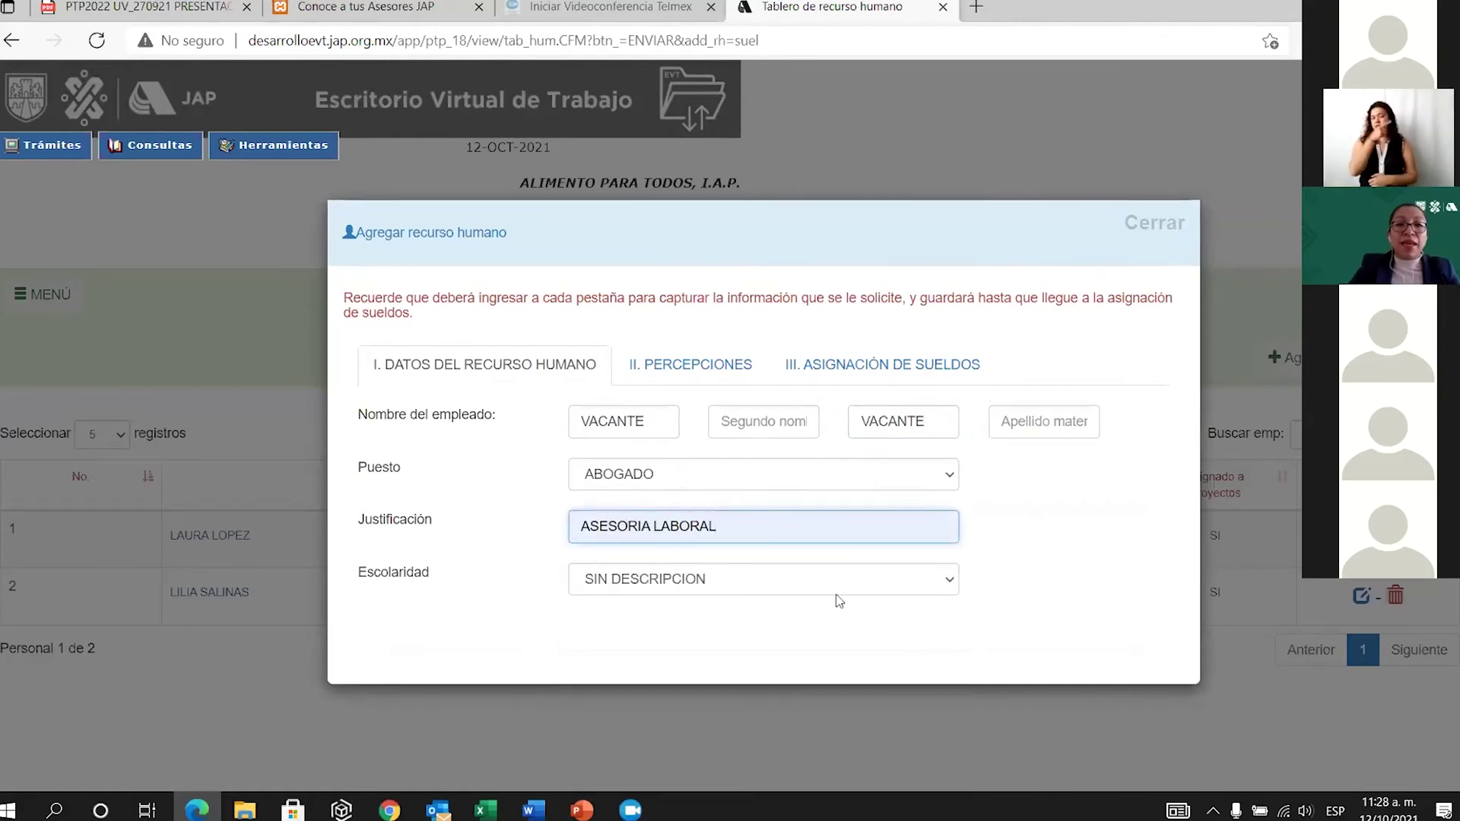
{"action": "left_click", "coordinate": [950, 584]}
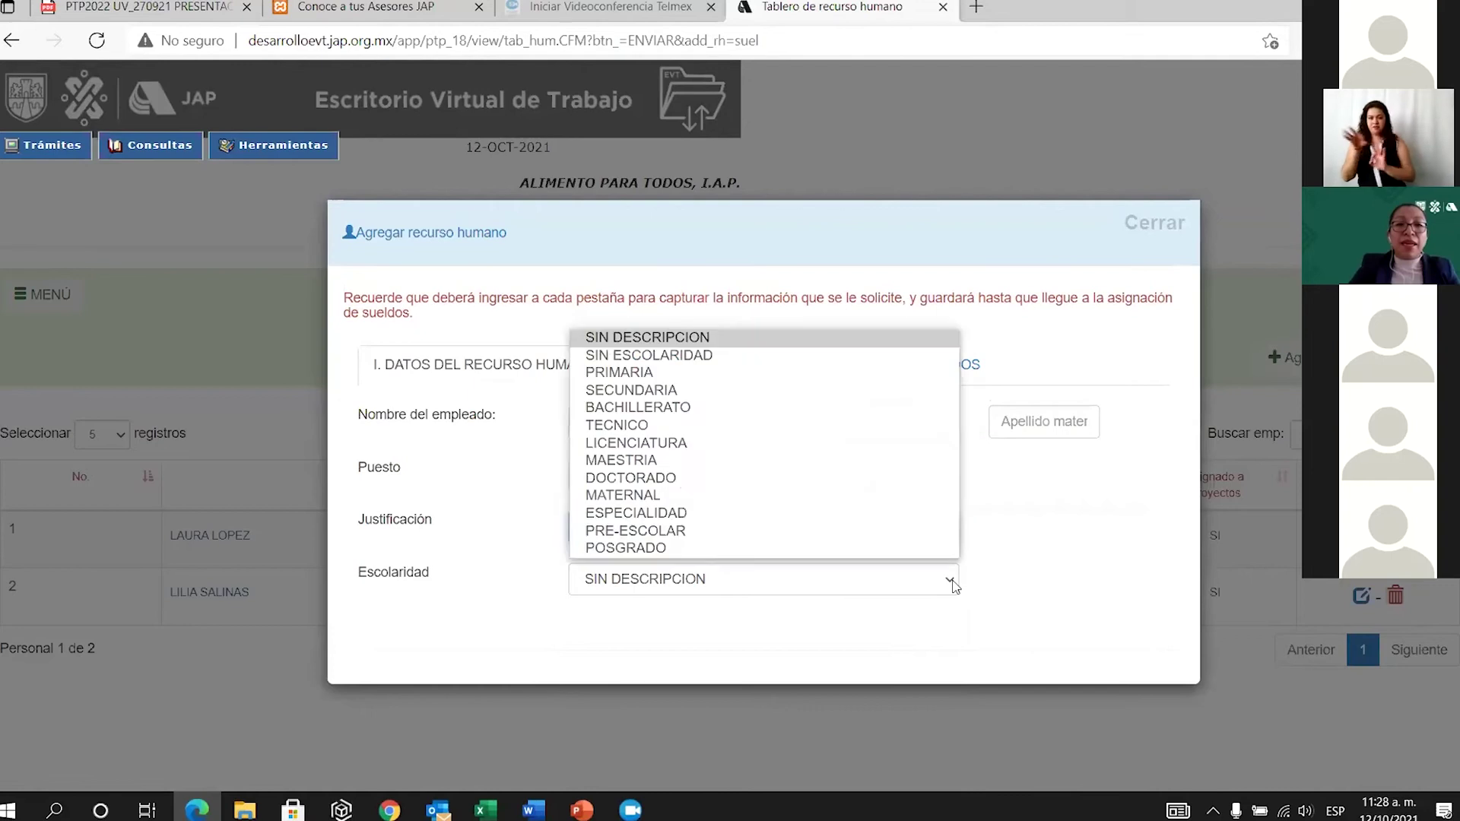
{"action": "left_click", "coordinate": [705, 449]}
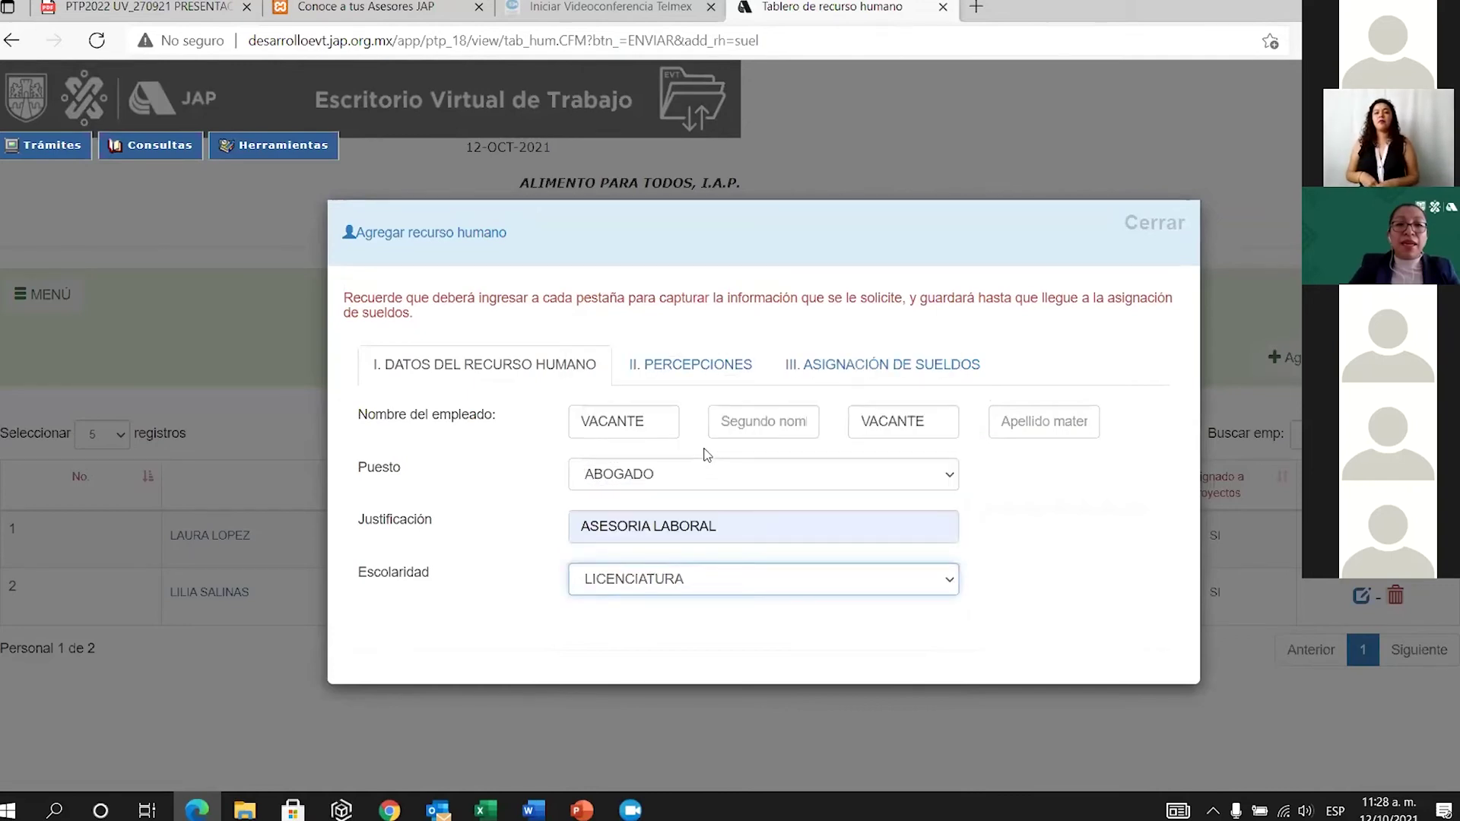
{"action": "left_click", "coordinate": [730, 369]}
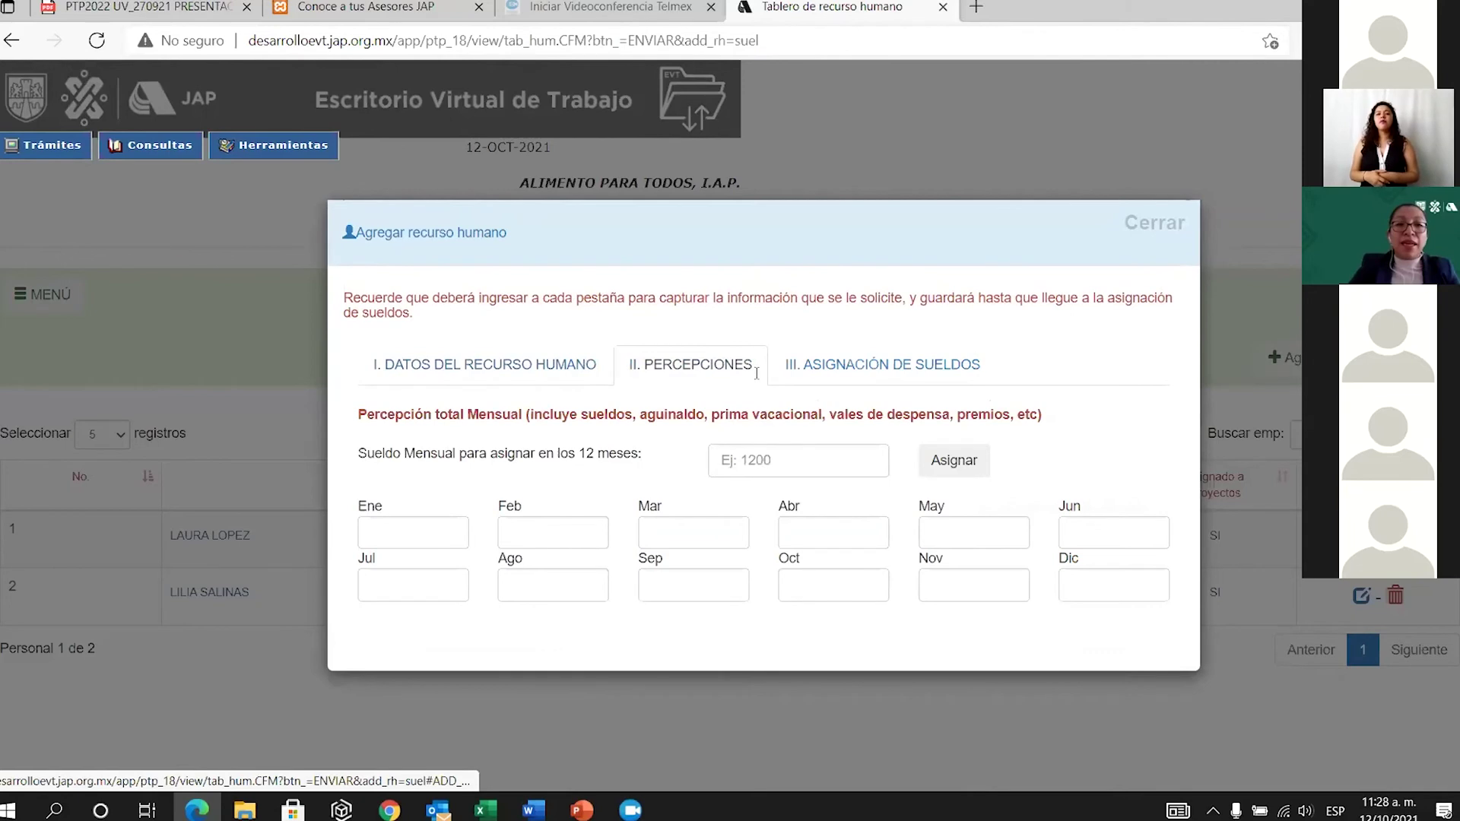
Enter 8000 as the VACANTE ABOGADO's monthly salary and assign it to every month, January through December.
{"action": "left_click", "coordinate": [780, 457]}
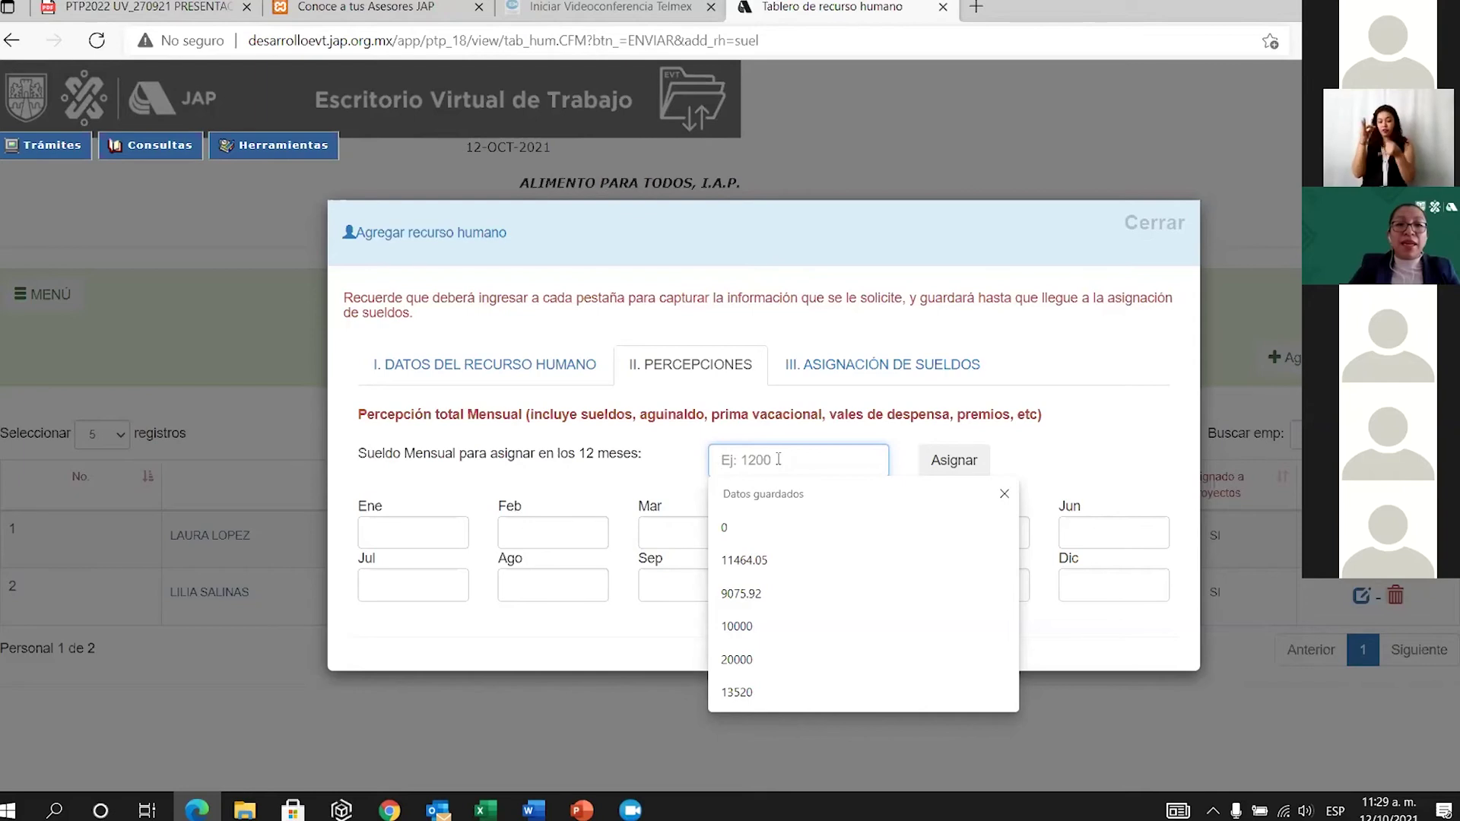
{"action": "type", "text": "8000"}
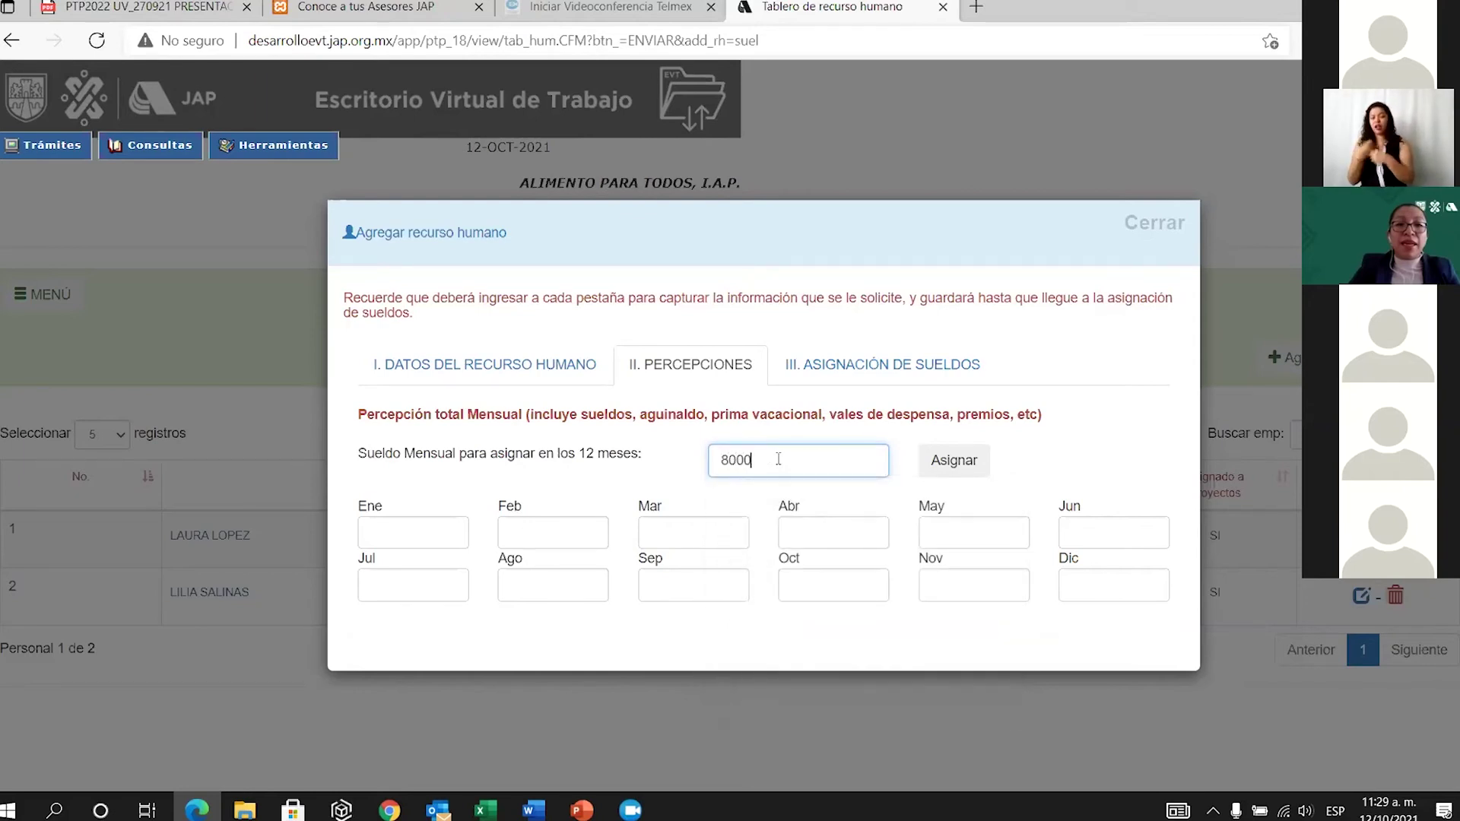
{"action": "left_click", "coordinate": [952, 464]}
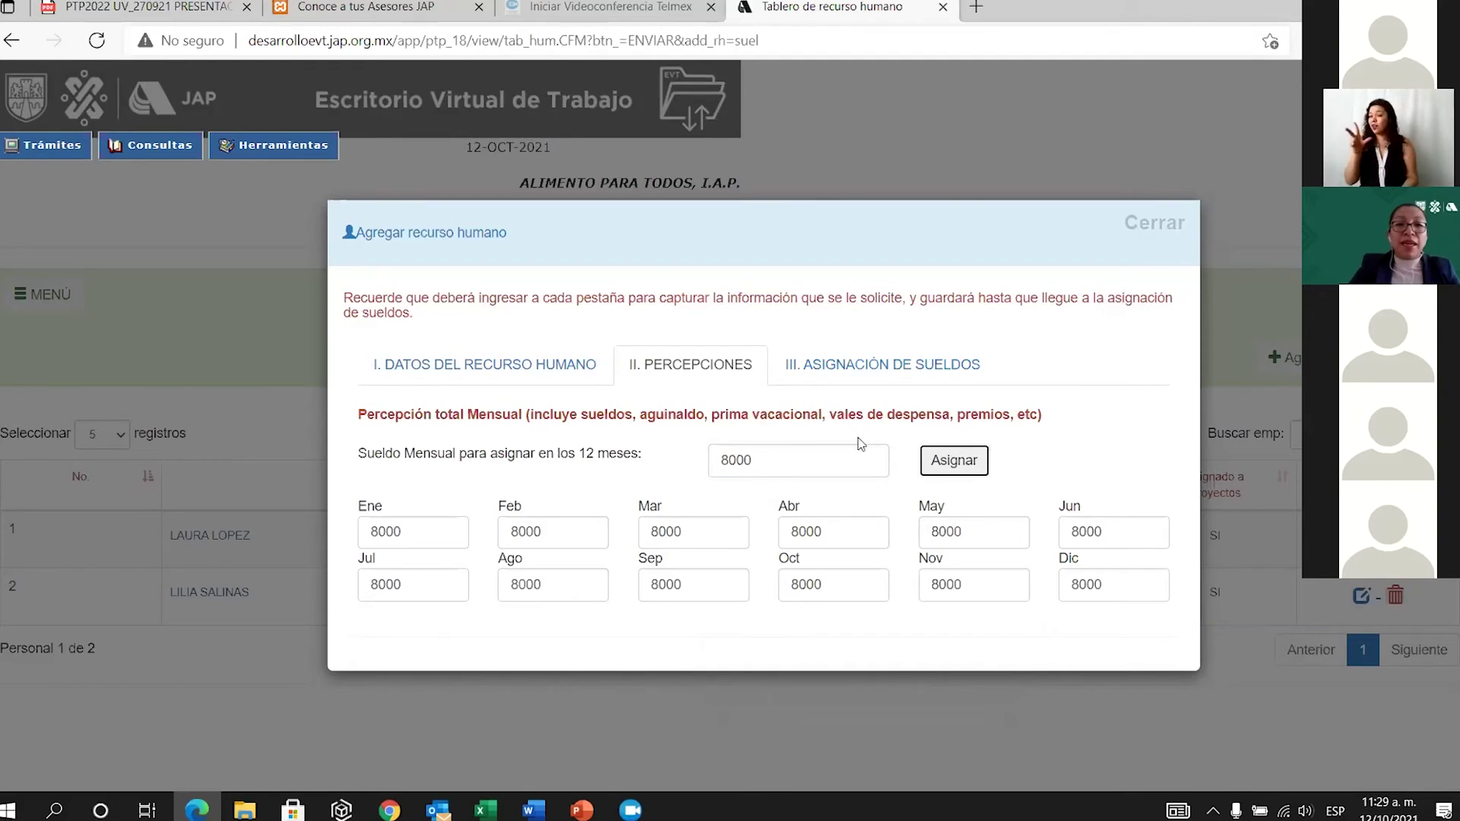
{"action": "left_click", "coordinate": [776, 463]}
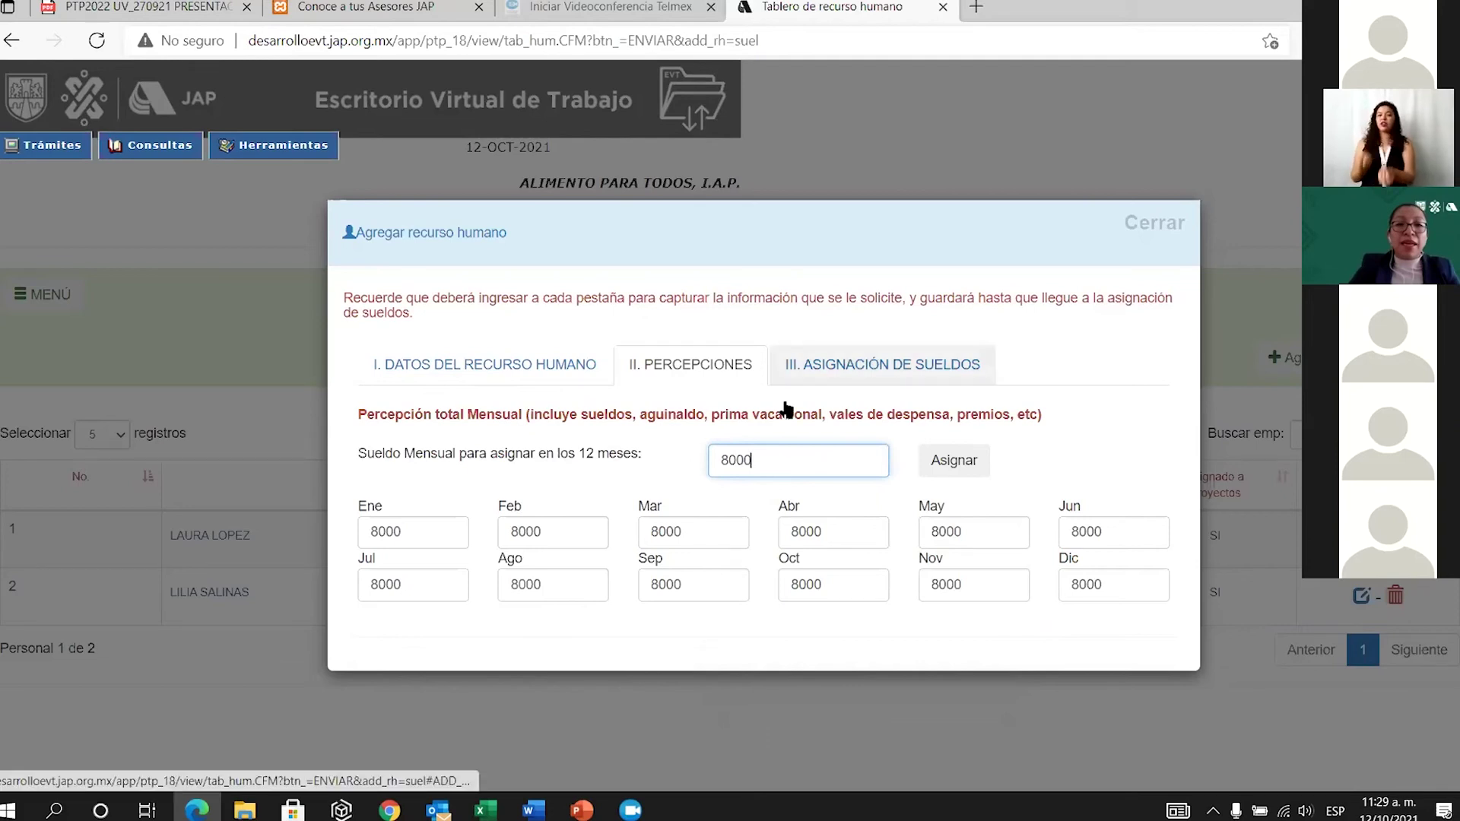
Edit the VACANTE ABOGADO's June amount to 9500 and the December amount to 13500.
{"action": "left_click", "coordinate": [844, 539]}
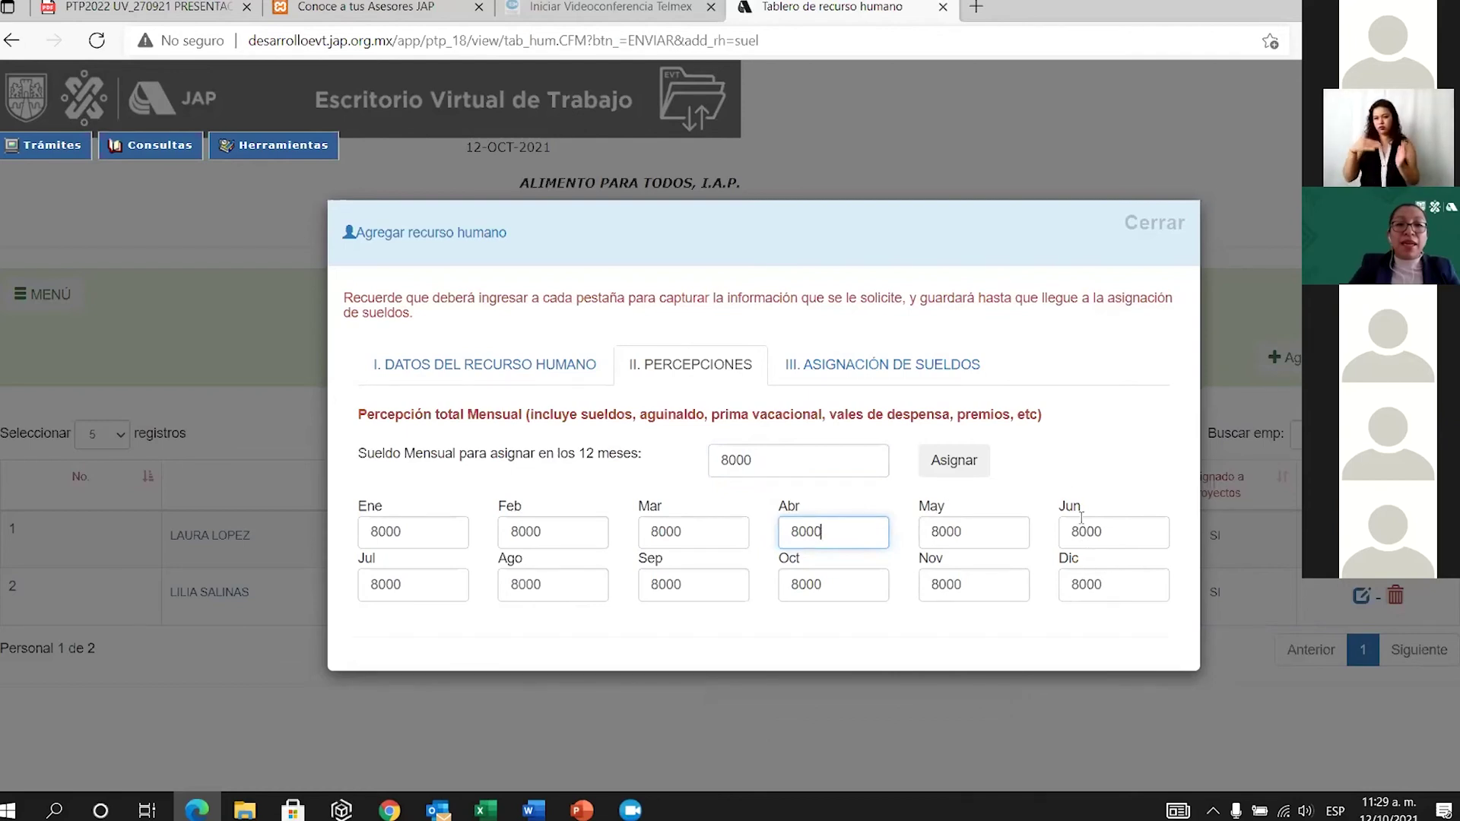
{"action": "left_click", "coordinate": [1081, 586]}
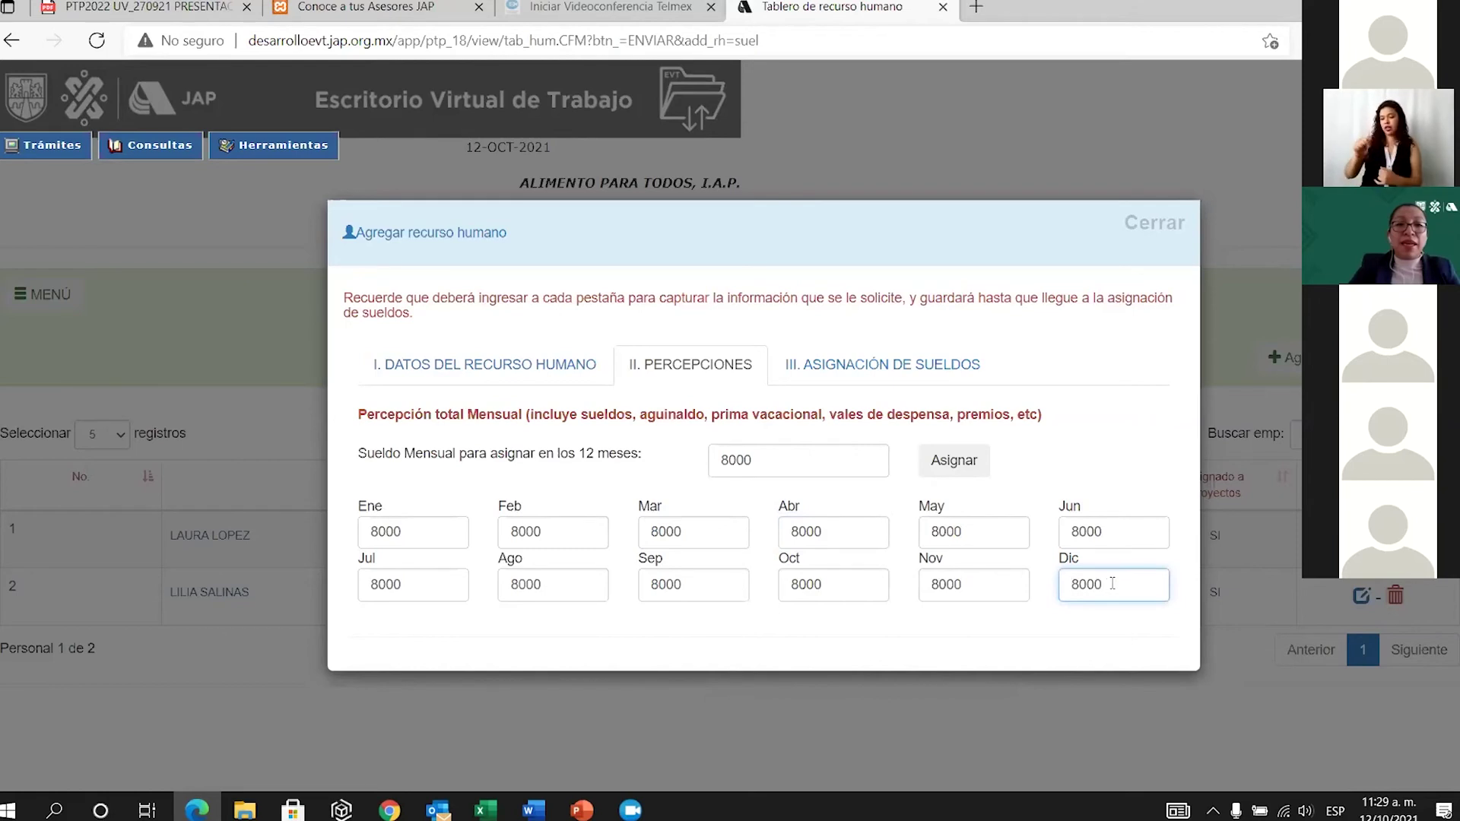
{"action": "key", "text": "Delete"}
{"action": "type", "text": "12"}
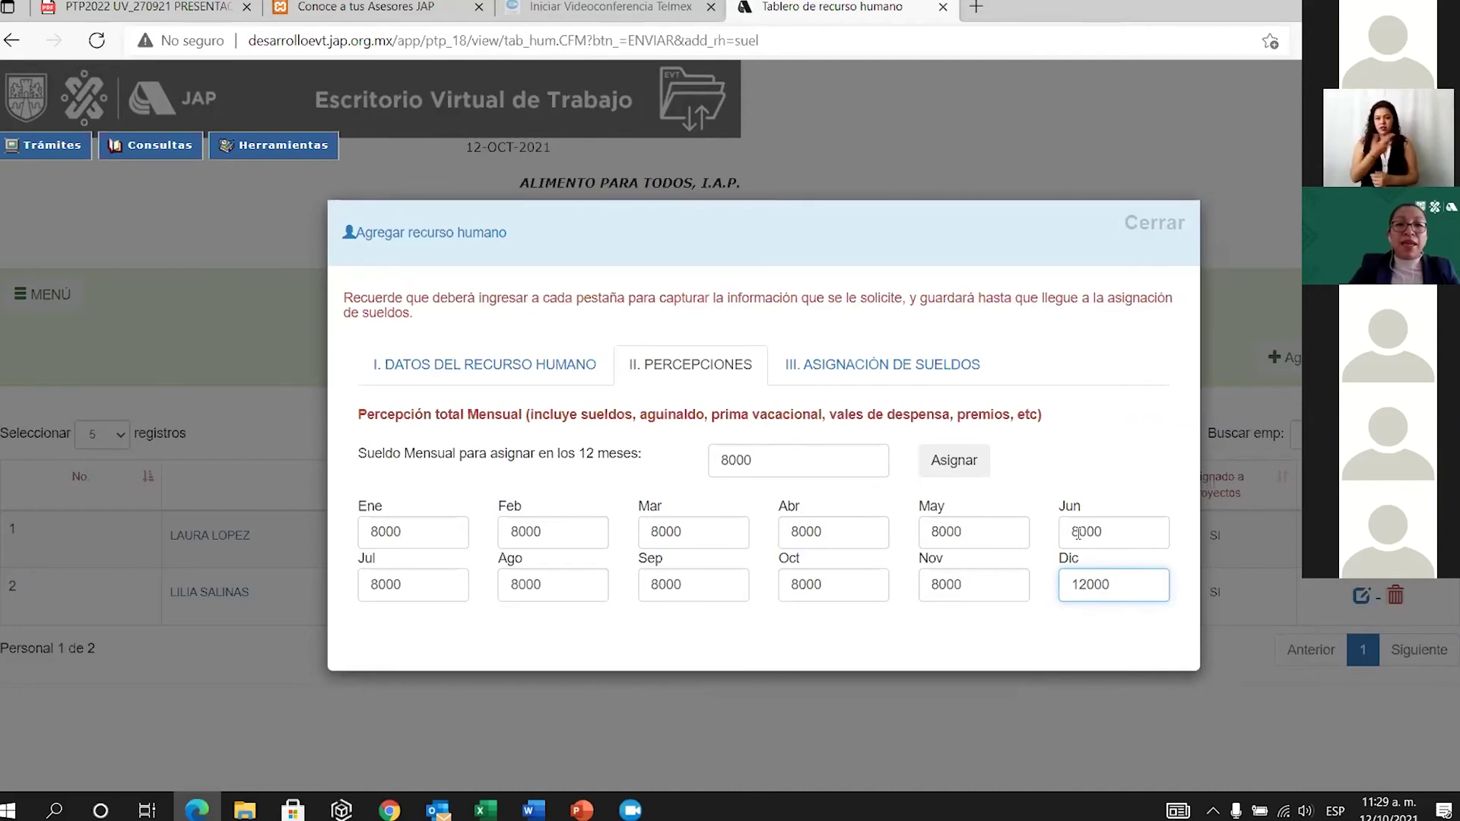
{"action": "left_click", "coordinate": [1102, 532]}
{"action": "key", "text": "BackSpace"}
{"action": "key", "text": "BackSpace"}
{"action": "key", "text": "BackSpace"}
{"action": "key", "text": "BackSpace"}
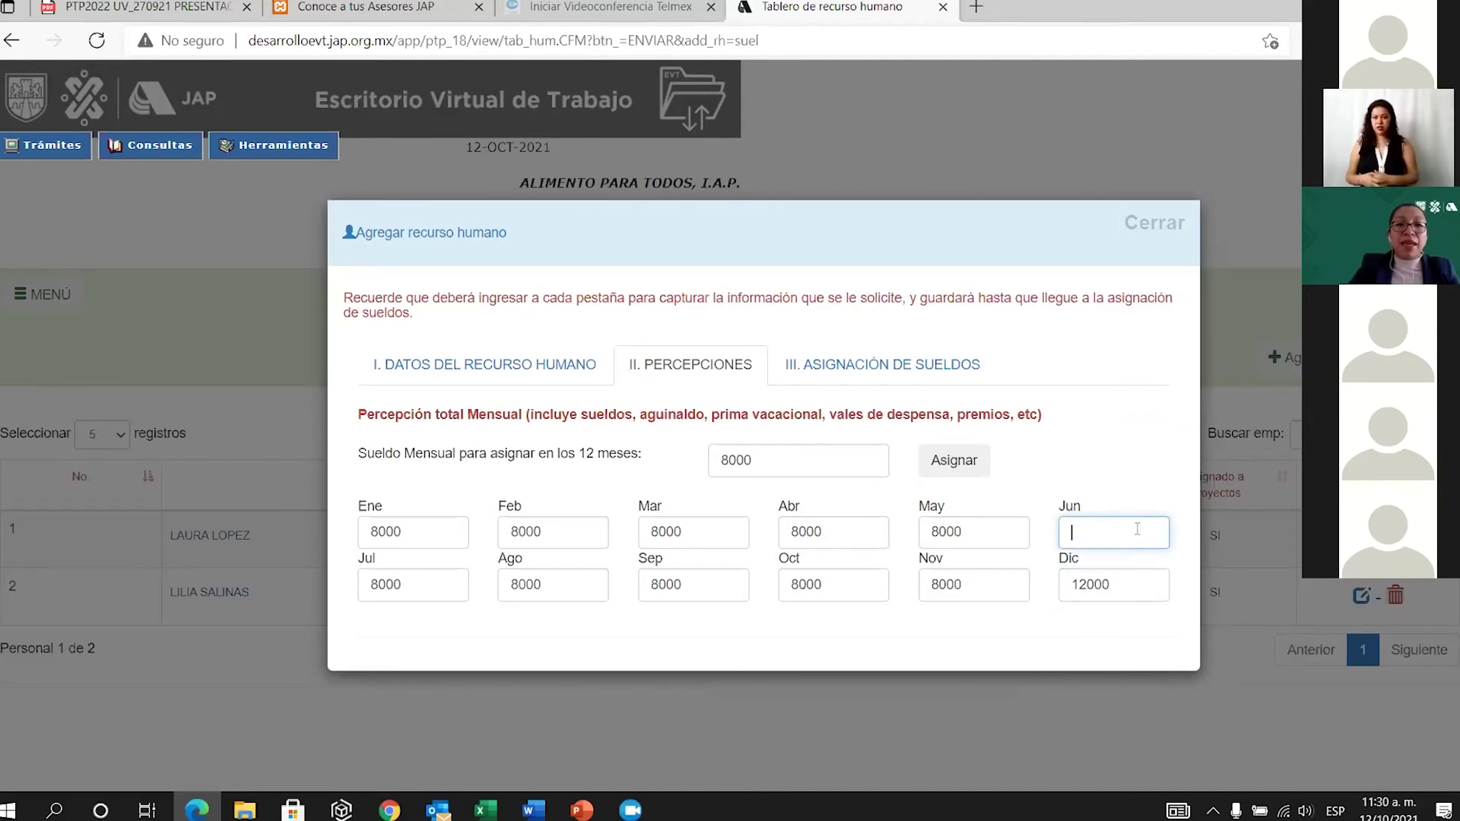
{"action": "type", "text": "9500"}
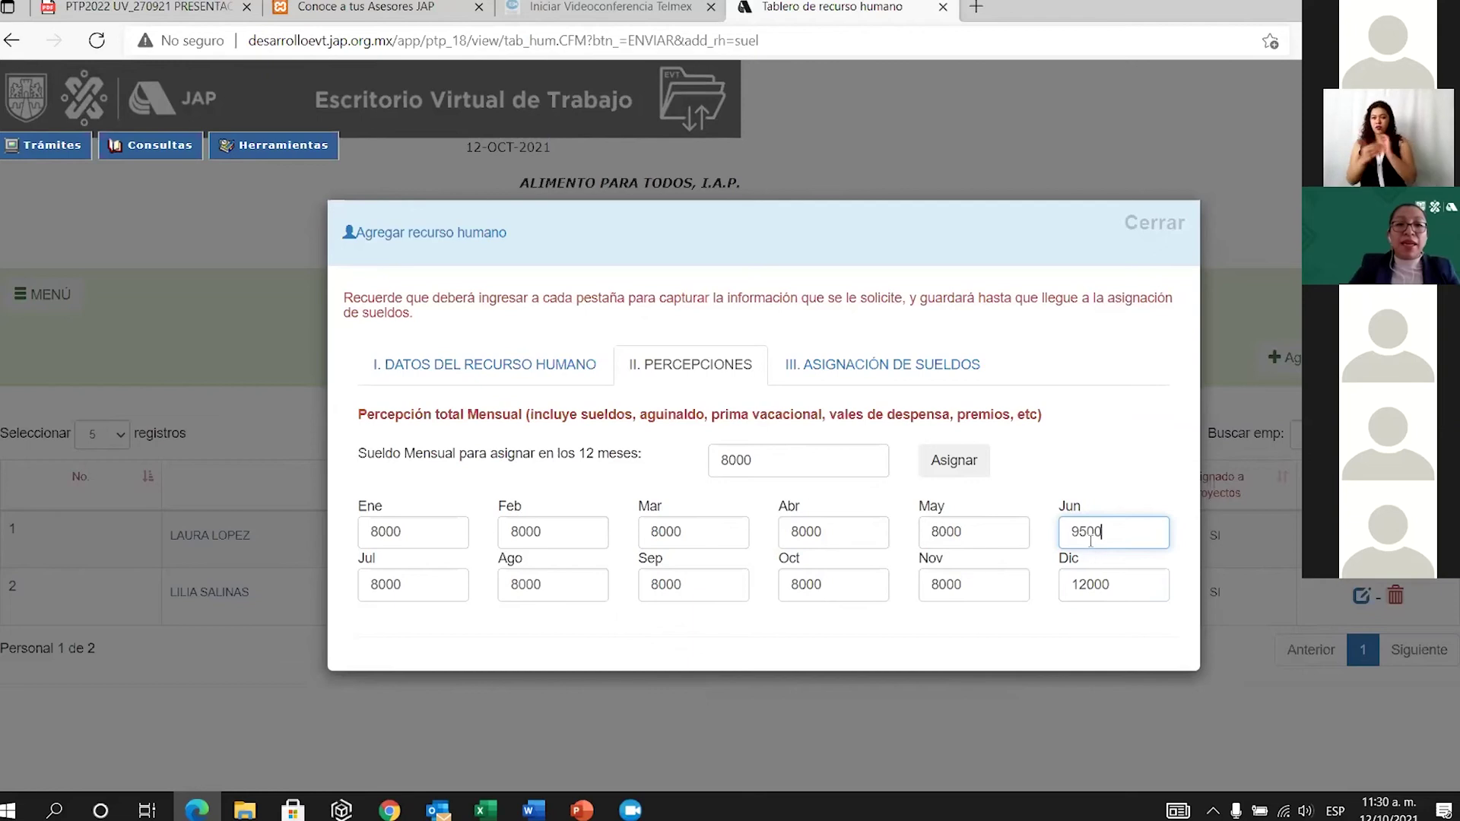
{"action": "left_click", "coordinate": [1086, 584]}
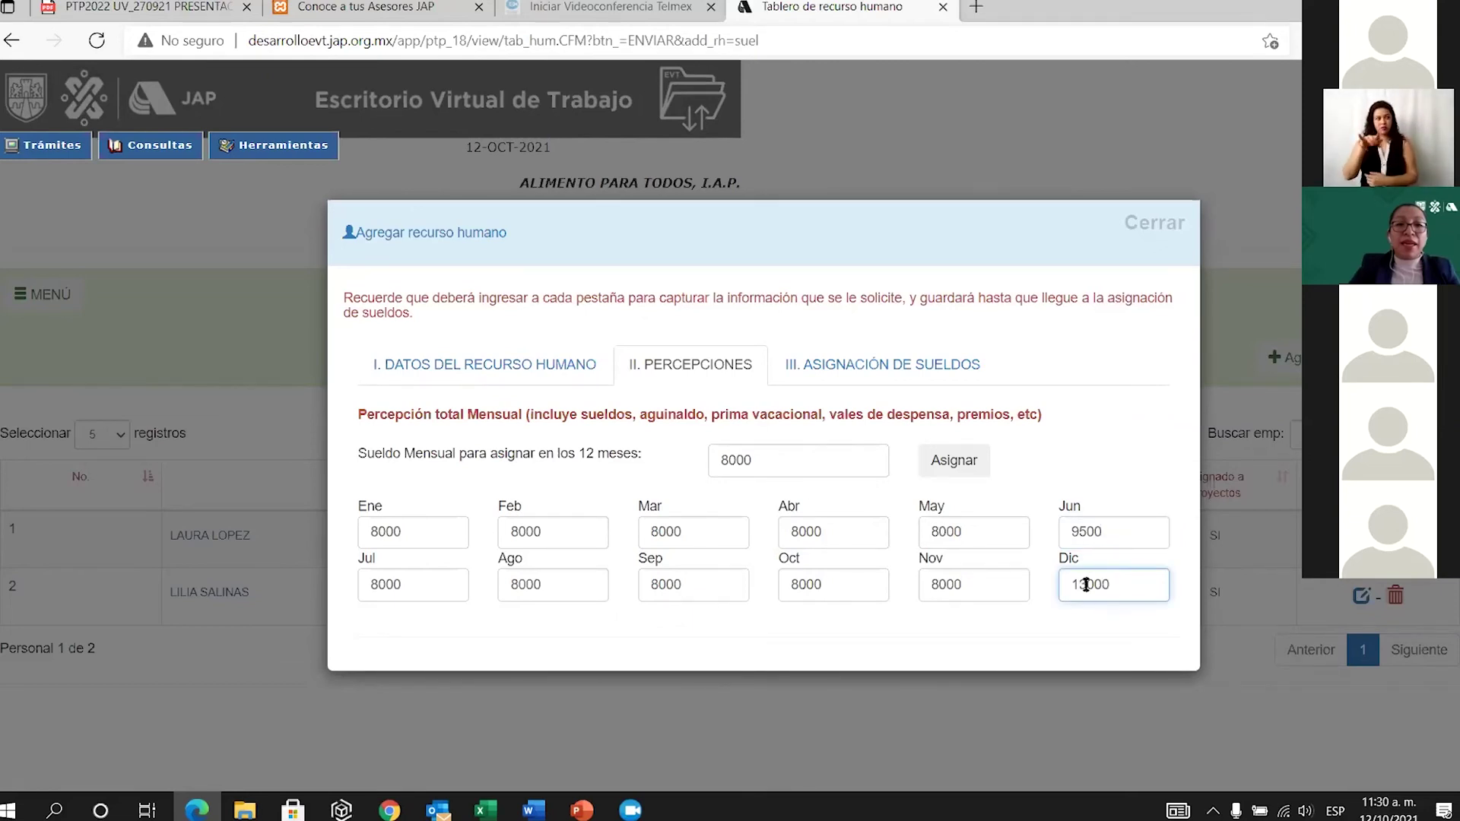
{"action": "key", "text": "Delete"}
{"action": "type", "text": "5"}
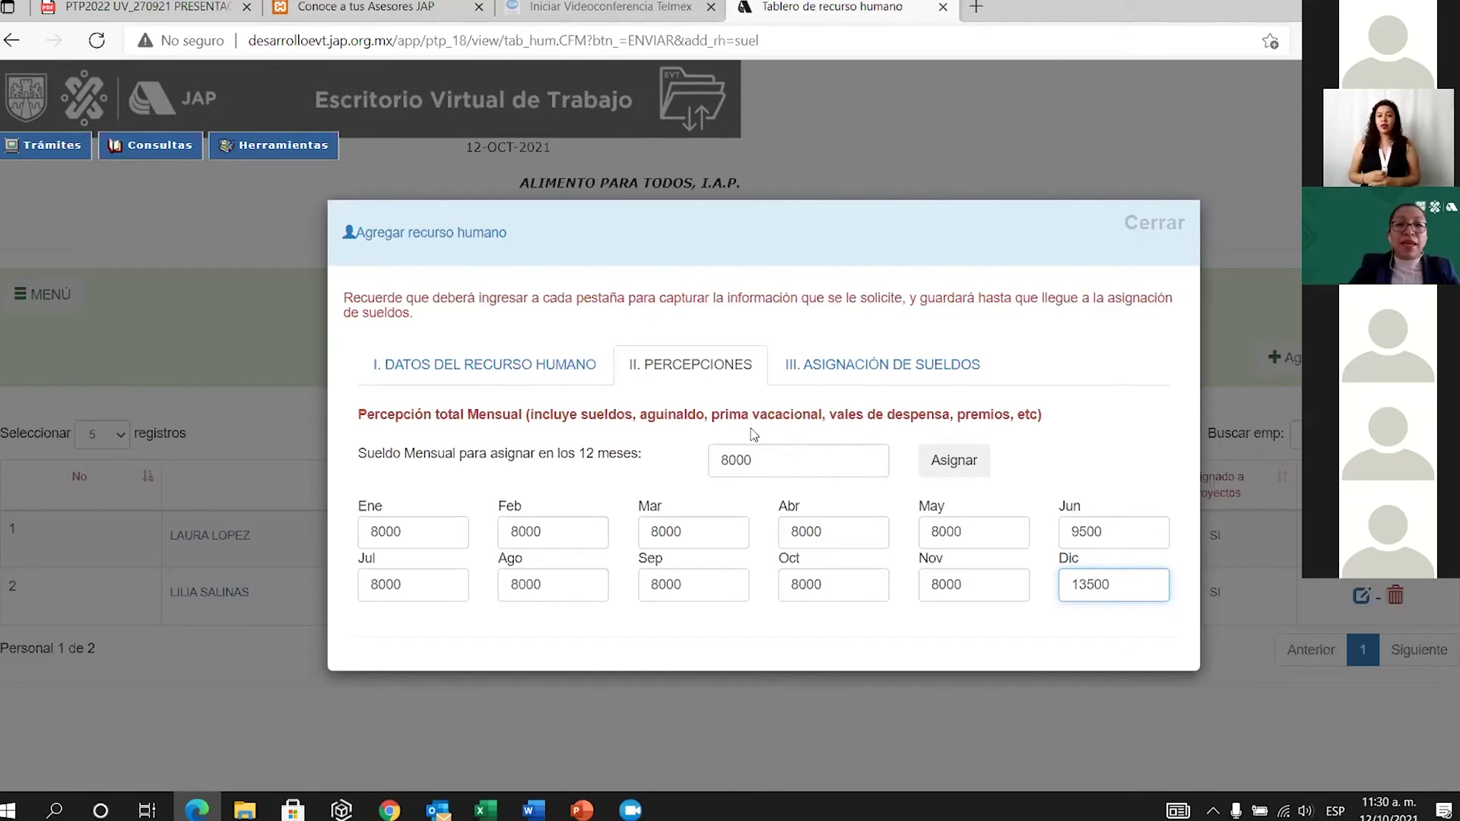
{"action": "left_click", "coordinate": [791, 461]}
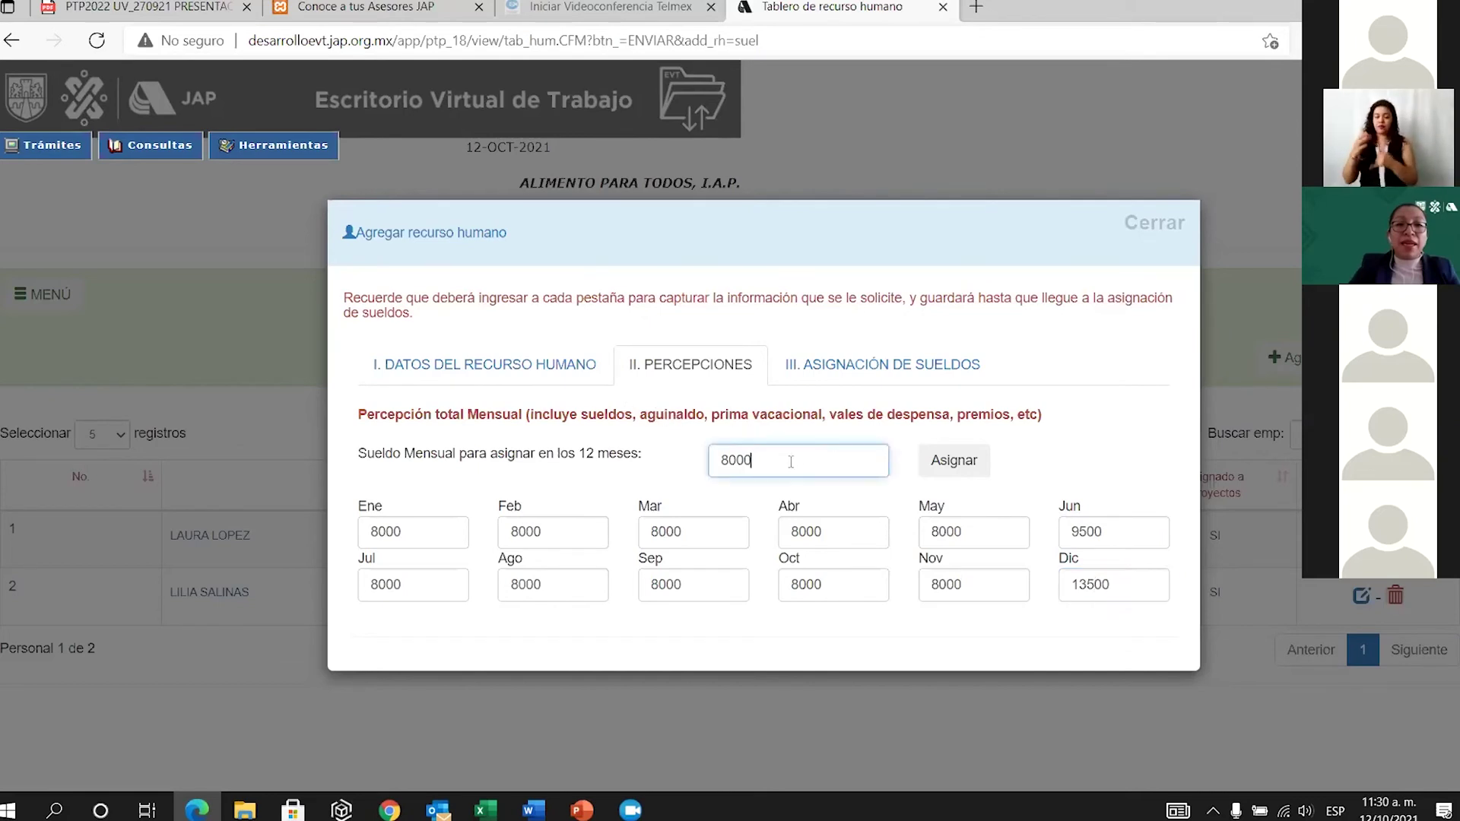
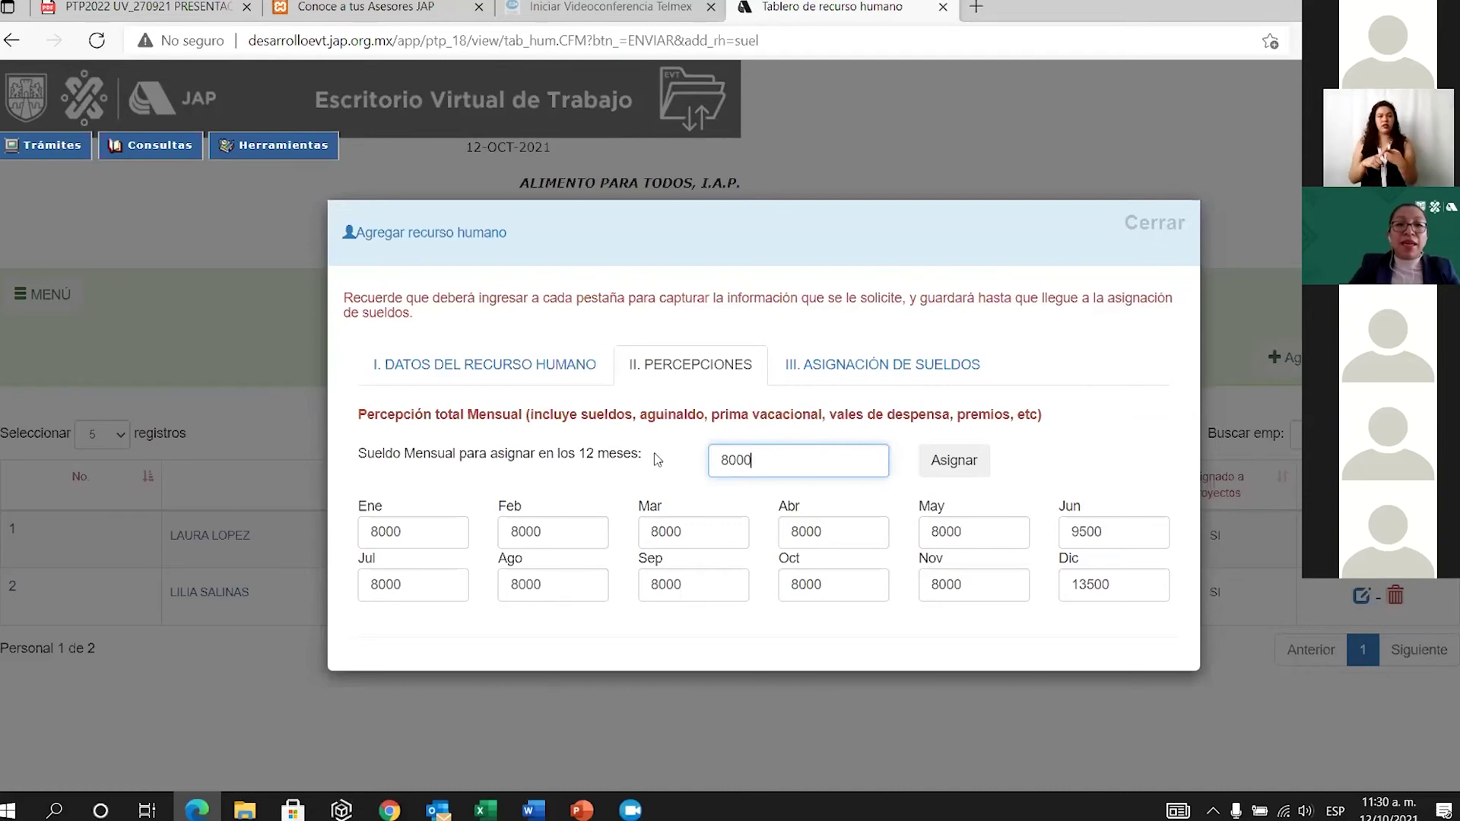
In III. ASIGNACIÓN DE SUELDOS, set the first project's salary share to 20%.
{"action": "left_click", "coordinate": [908, 362]}
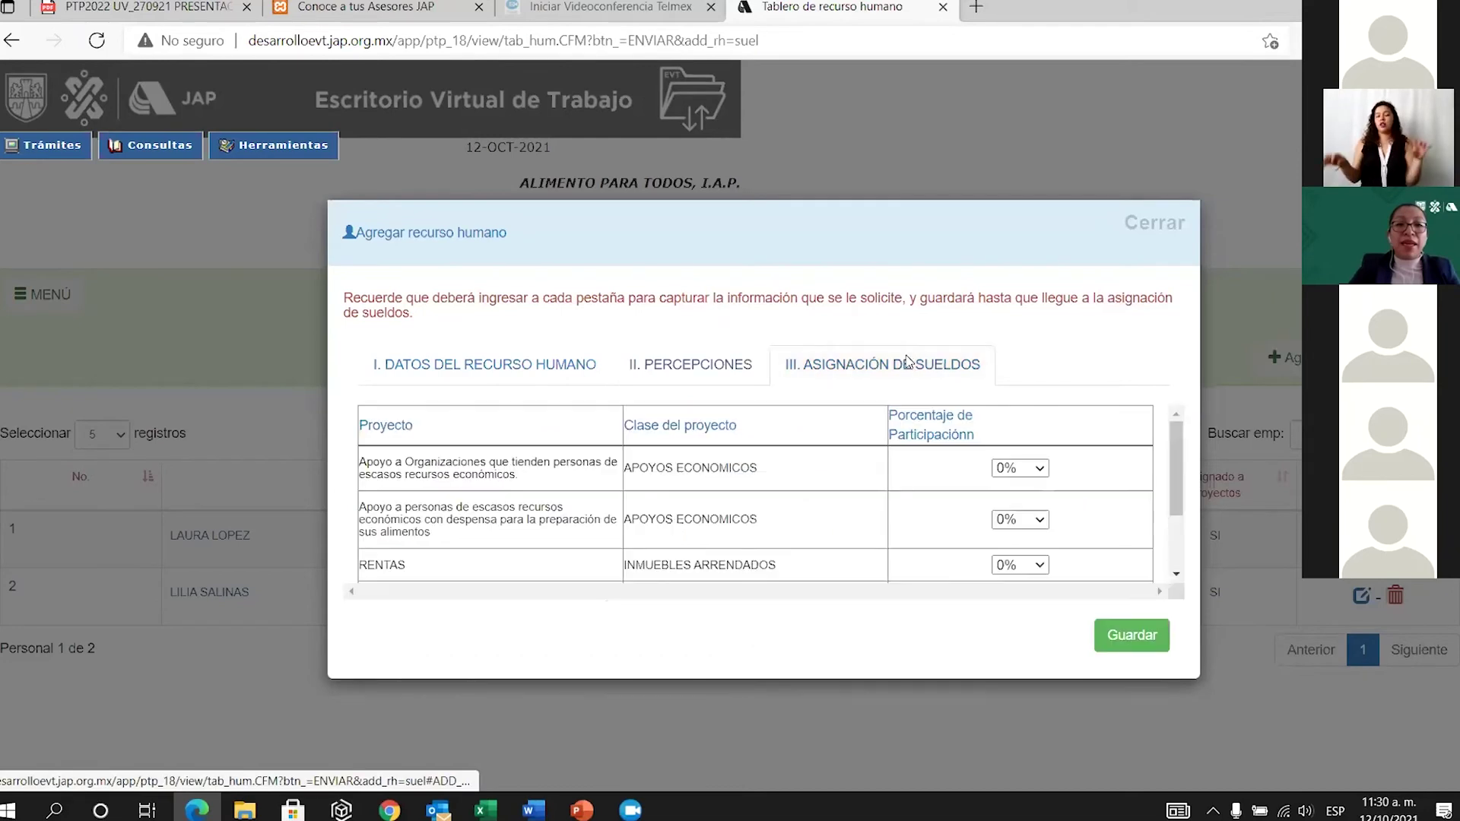
{"action": "left_click", "coordinate": [1048, 476]}
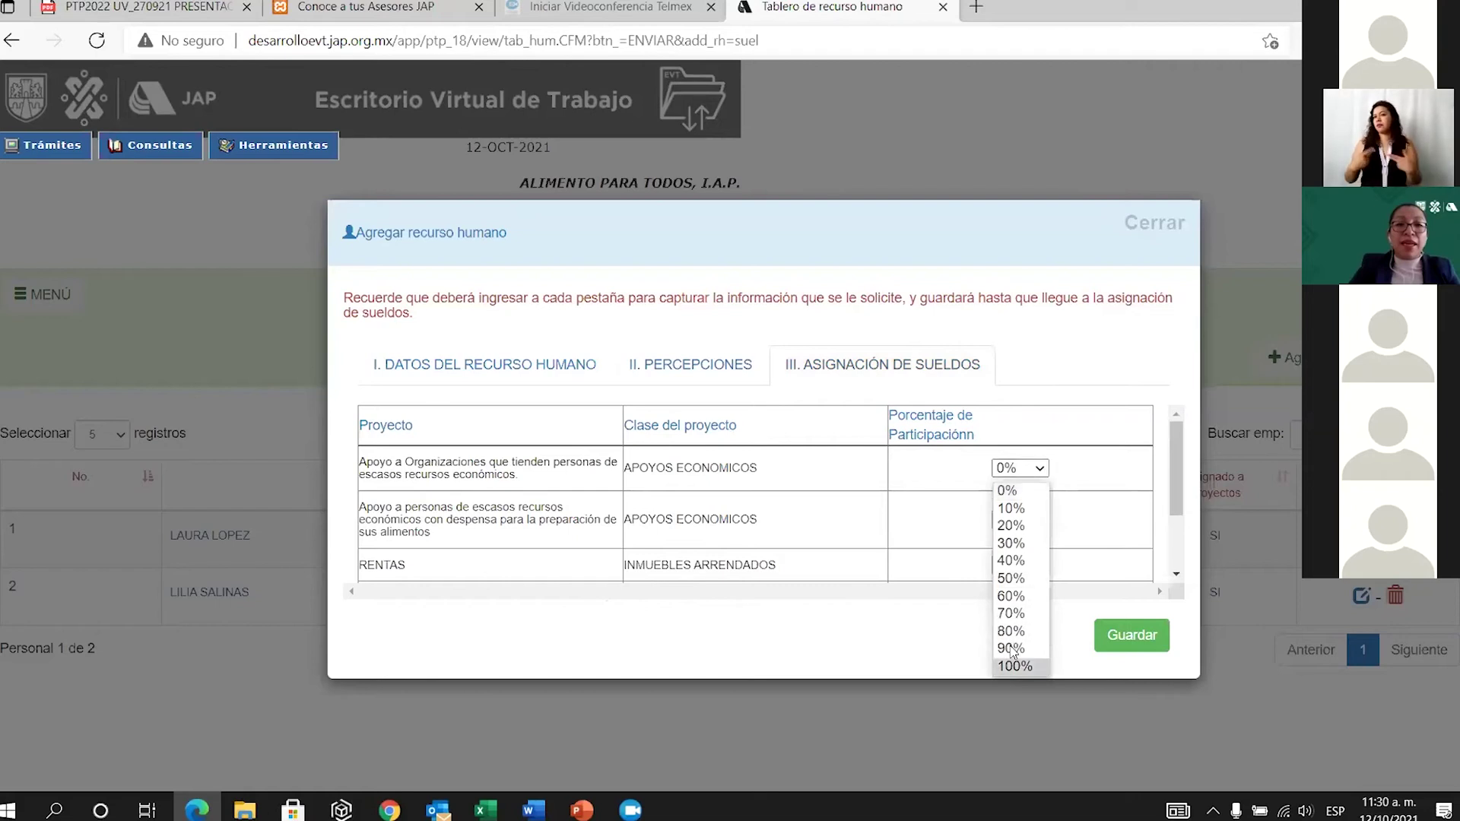
{"action": "left_click", "coordinate": [1013, 671]}
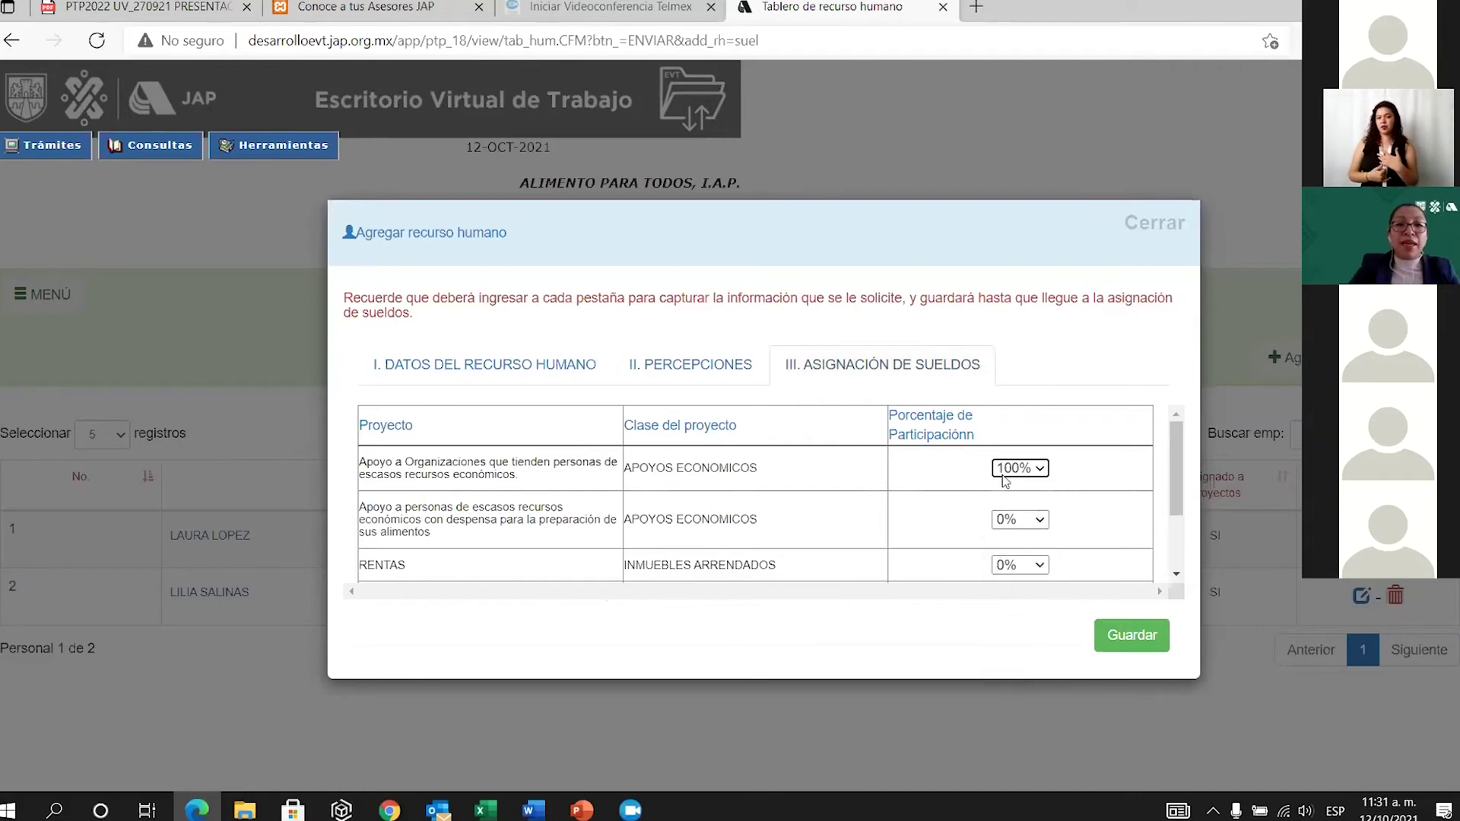
{"action": "left_click", "coordinate": [1046, 473]}
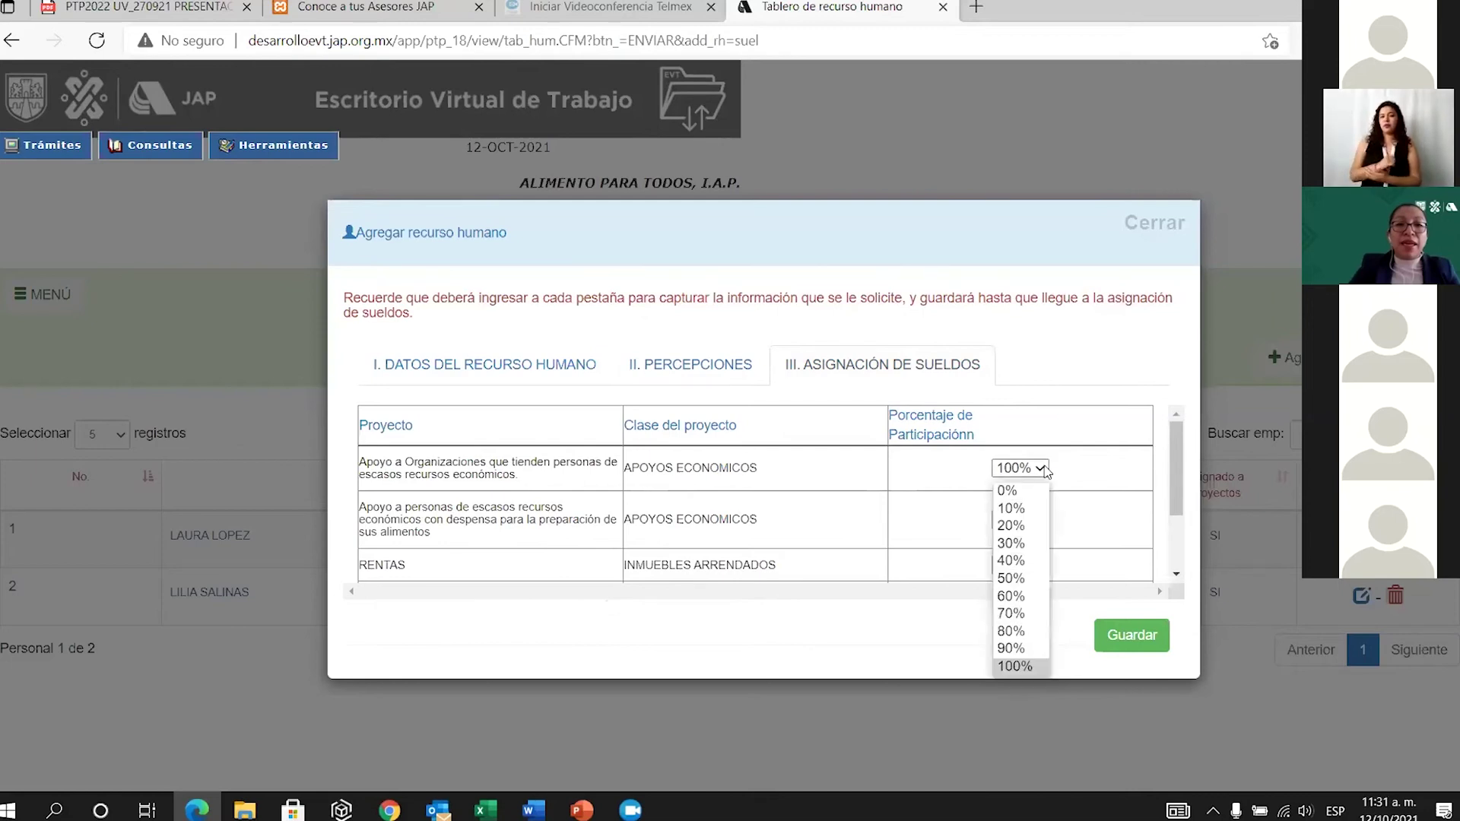
{"action": "left_click", "coordinate": [1013, 489]}
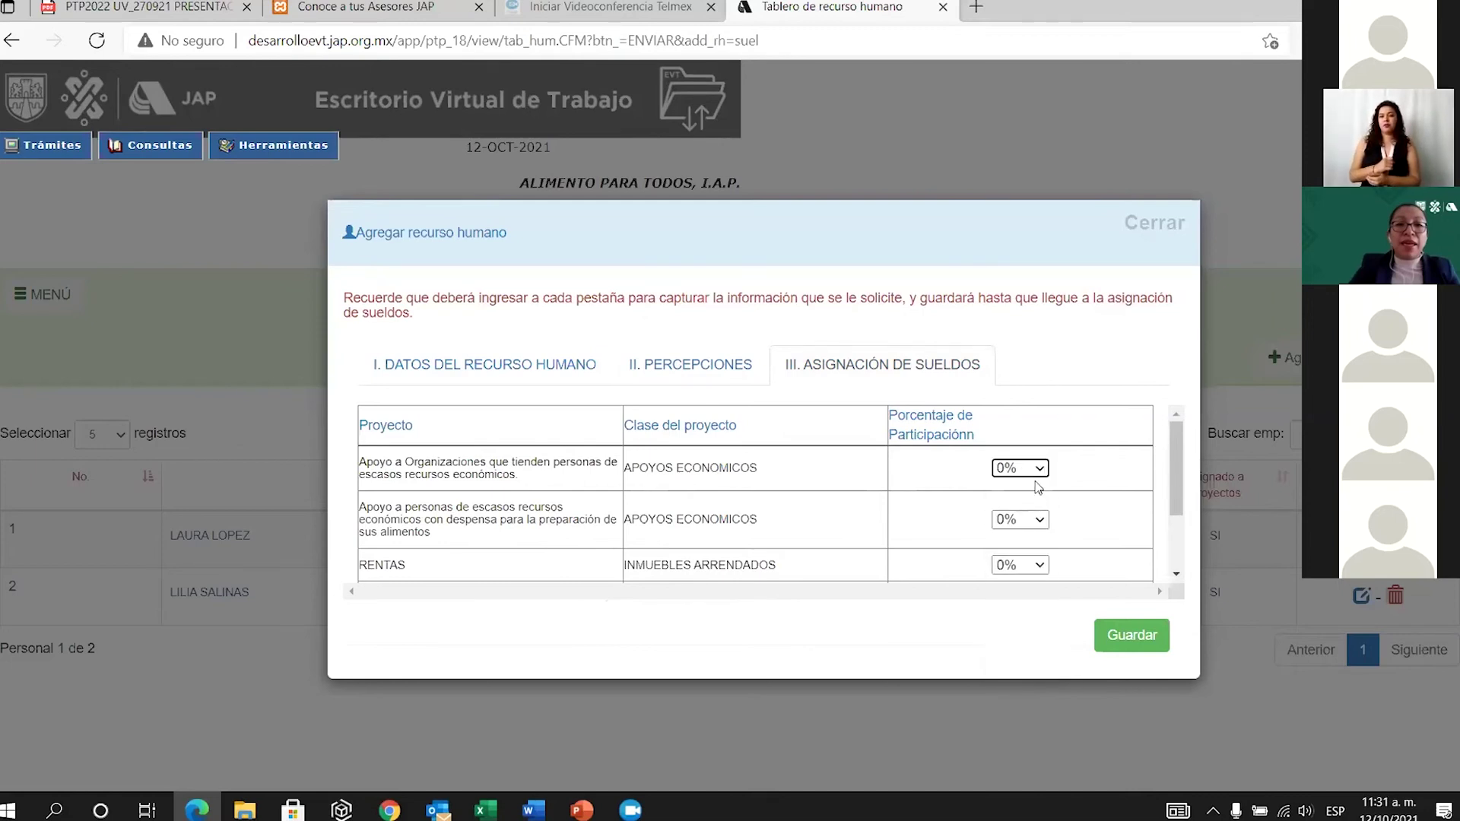
{"action": "left_click", "coordinate": [1042, 469]}
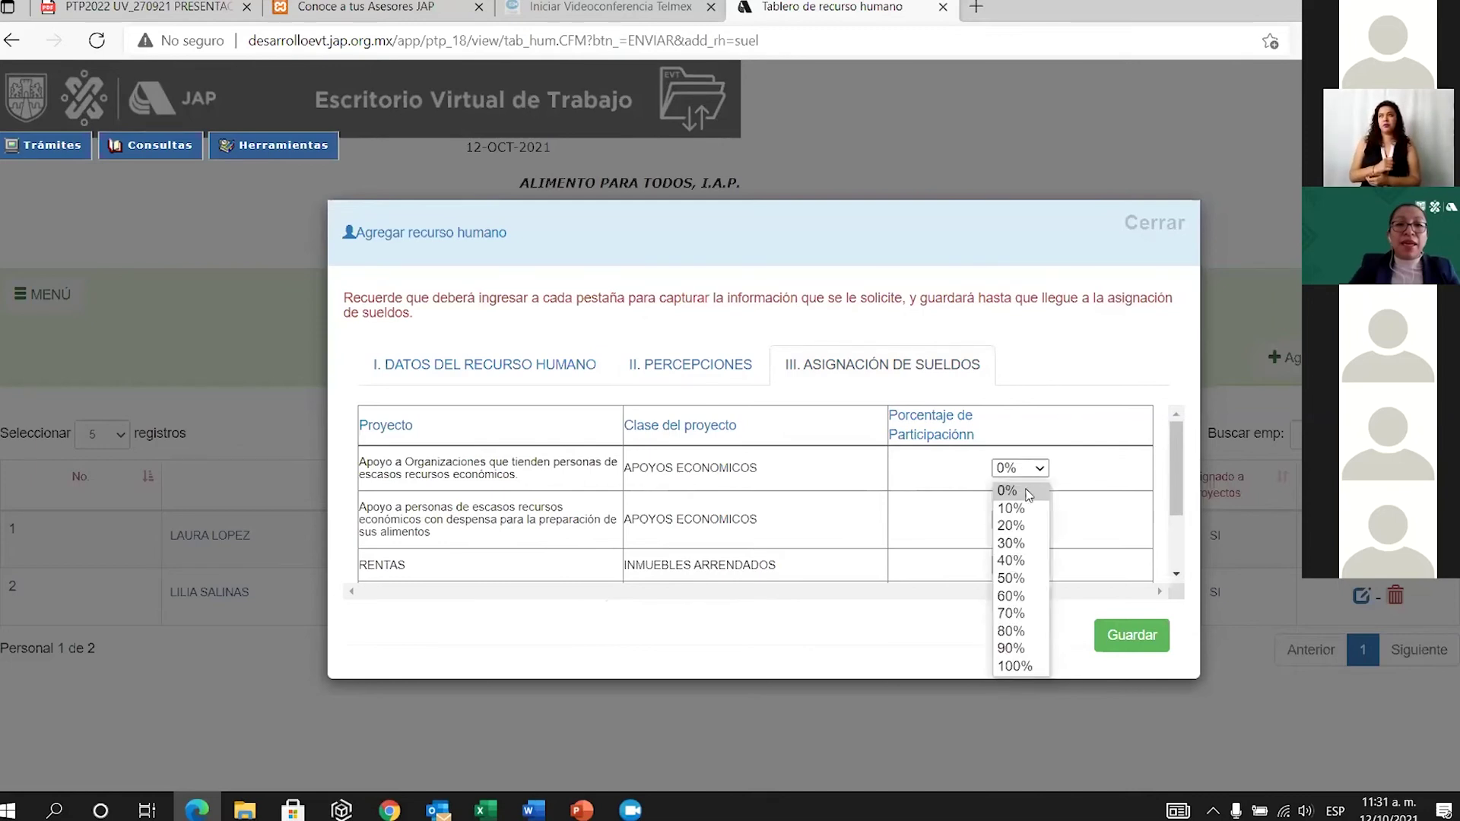
{"action": "left_click", "coordinate": [1024, 527]}
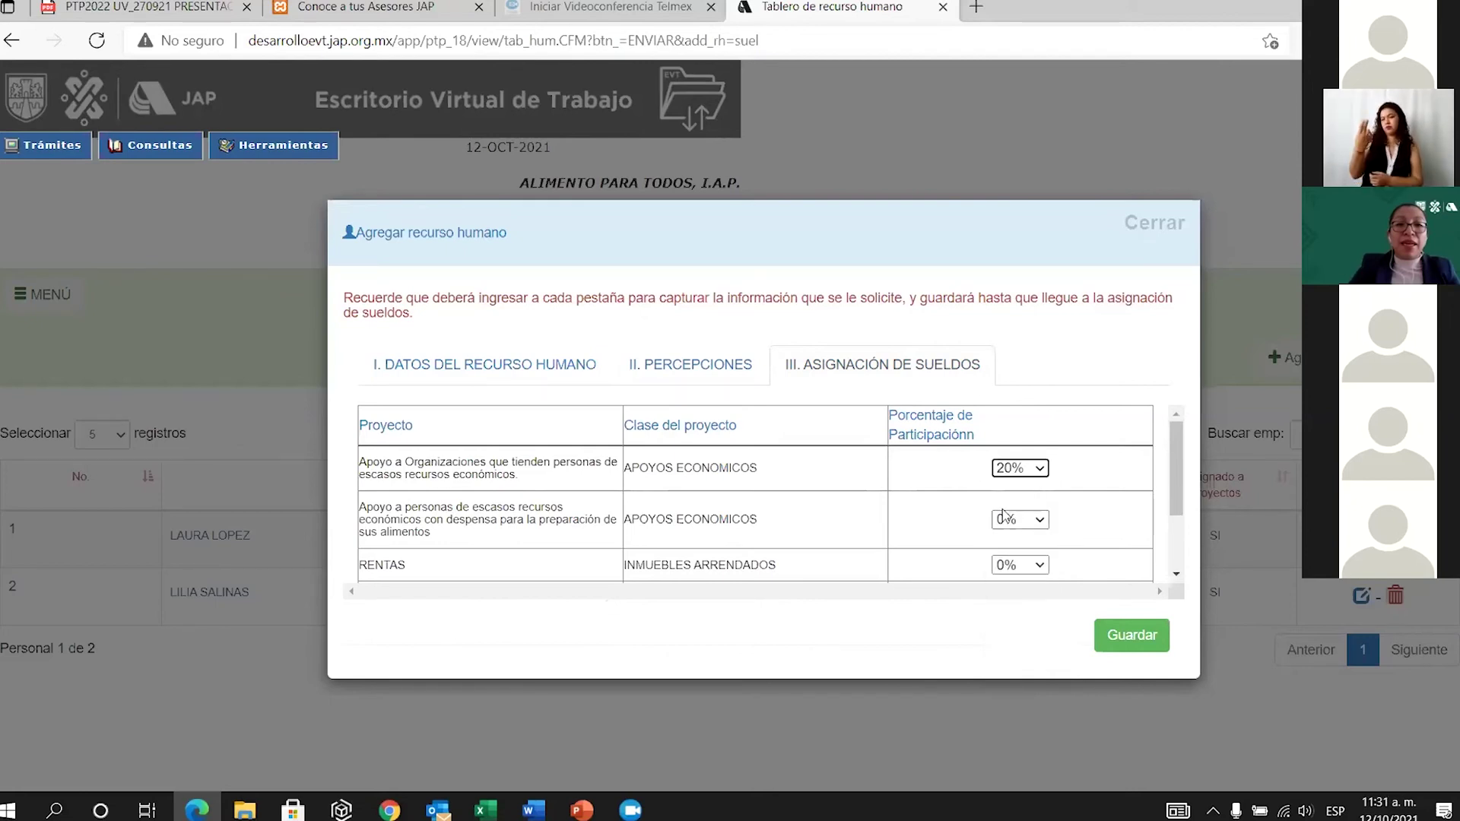
Assign 80% of the salary to RENTAS and save the allocation.
{"action": "scroll", "coordinate": [1012, 513], "scroll_direction": "down", "scroll_amount": 1}
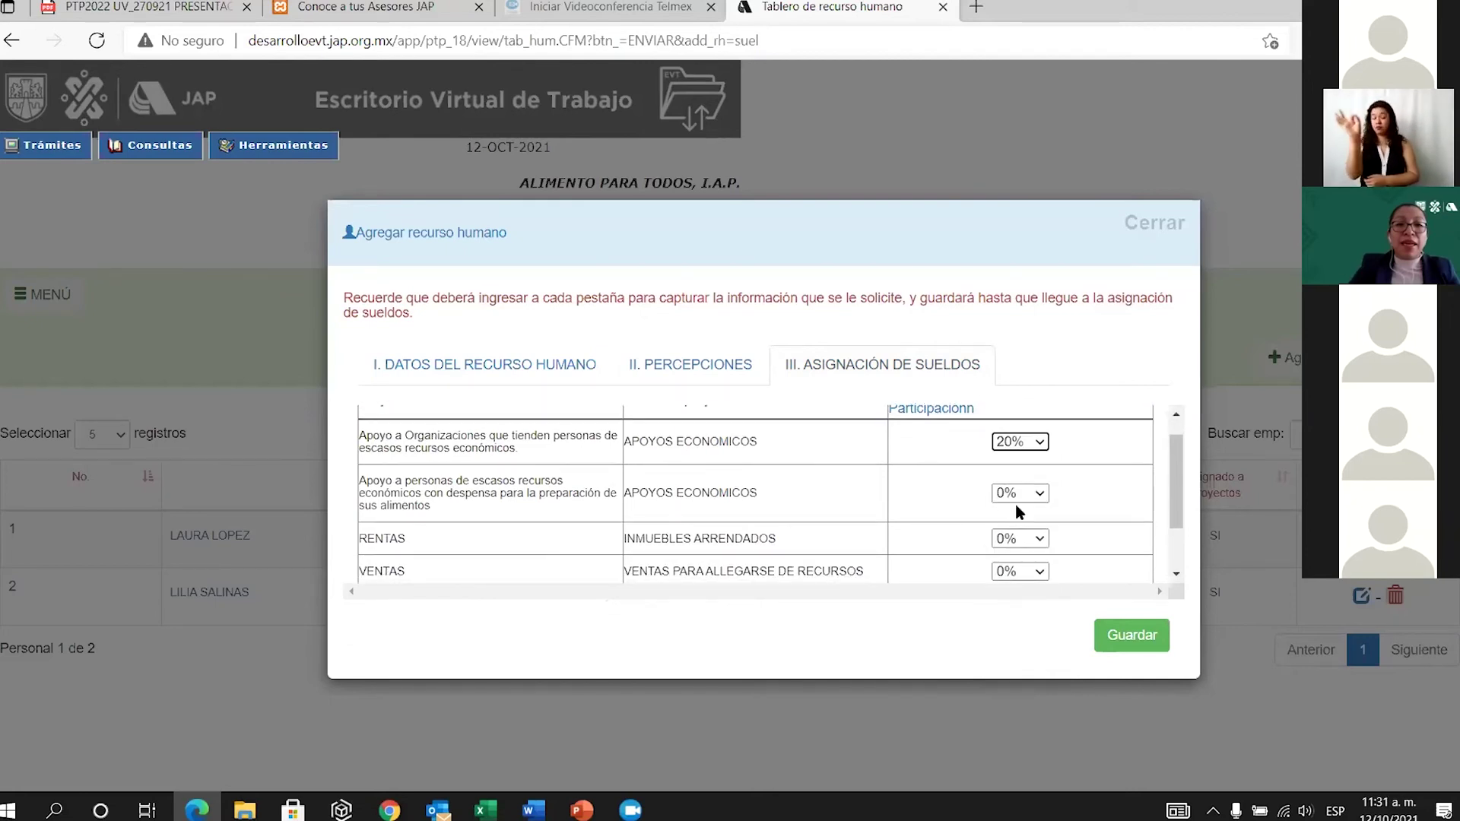
{"action": "scroll", "coordinate": [977, 536], "scroll_direction": "down", "scroll_amount": 1}
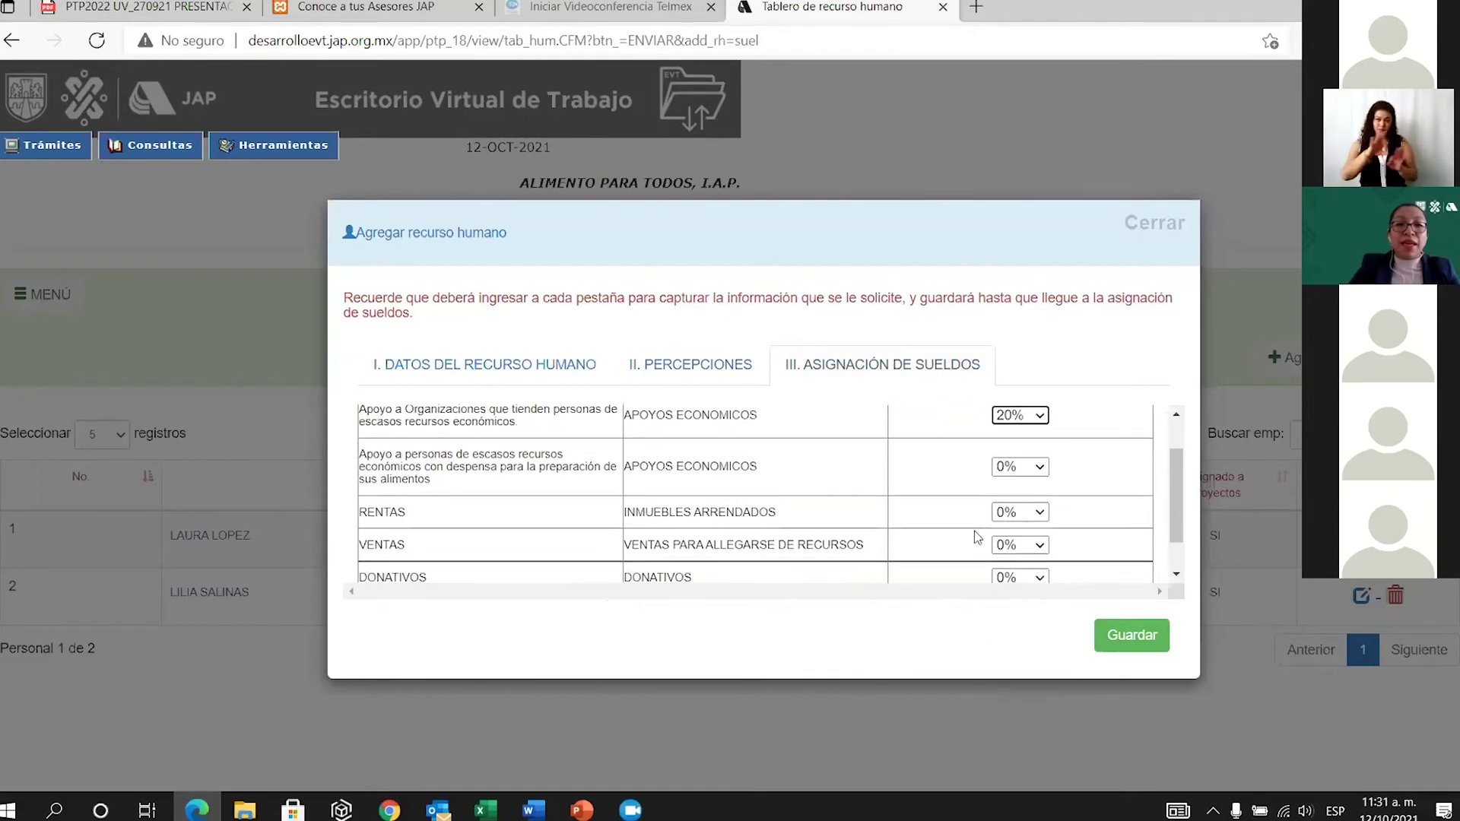
{"action": "left_click", "coordinate": [1040, 514]}
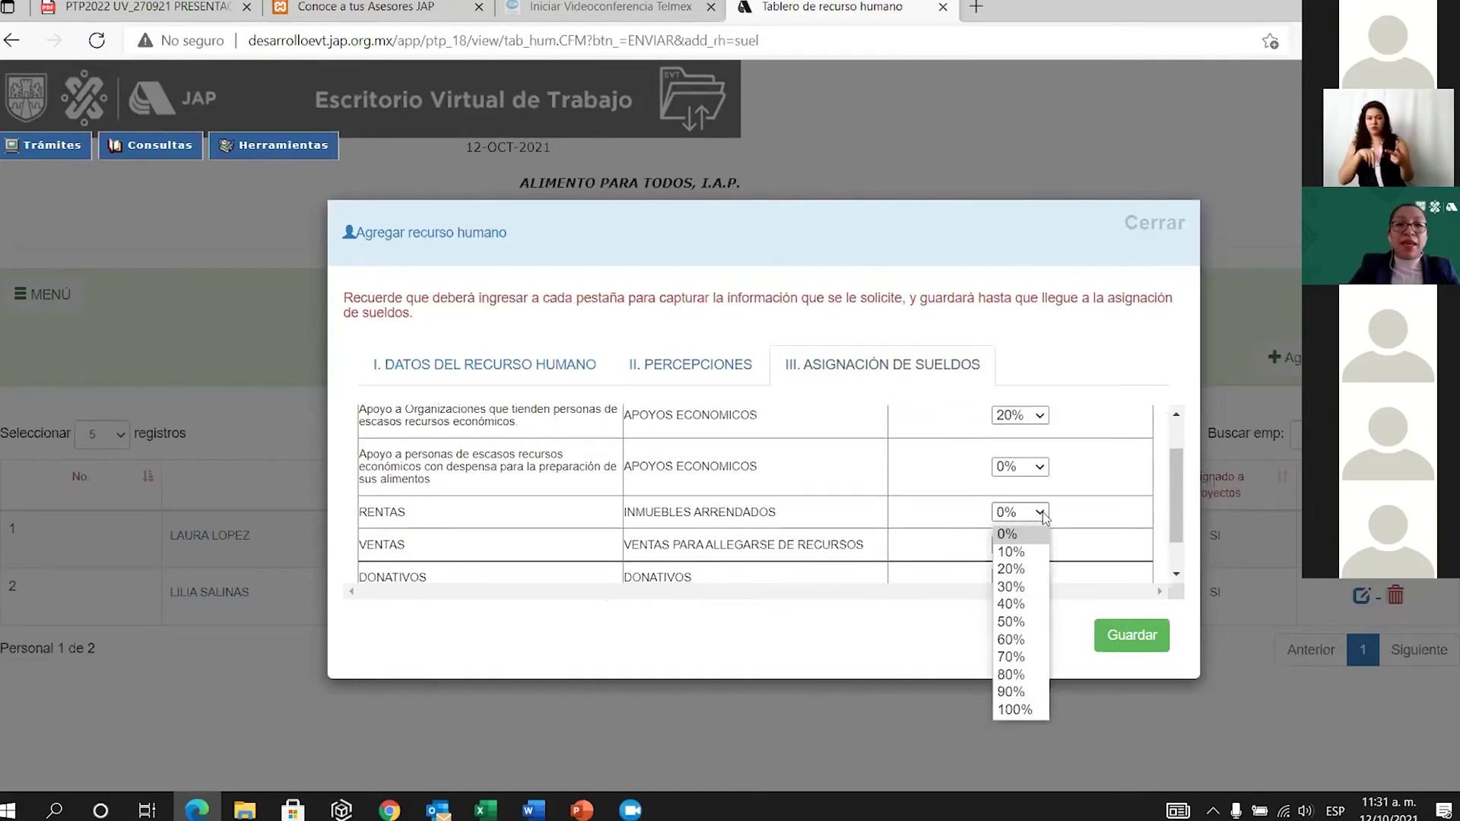
{"action": "left_click", "coordinate": [1014, 674]}
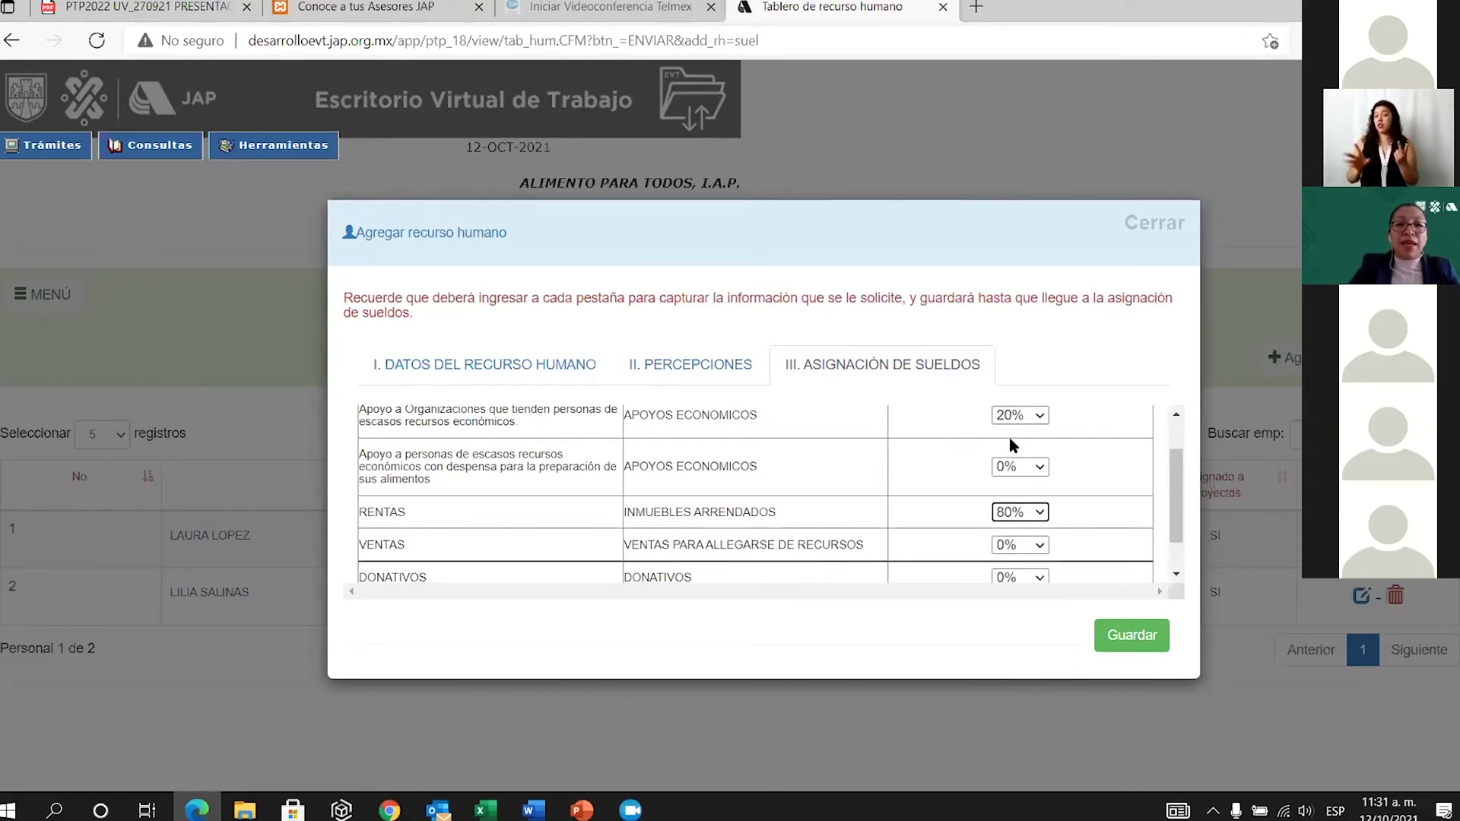
{"action": "left_click", "coordinate": [1133, 639]}
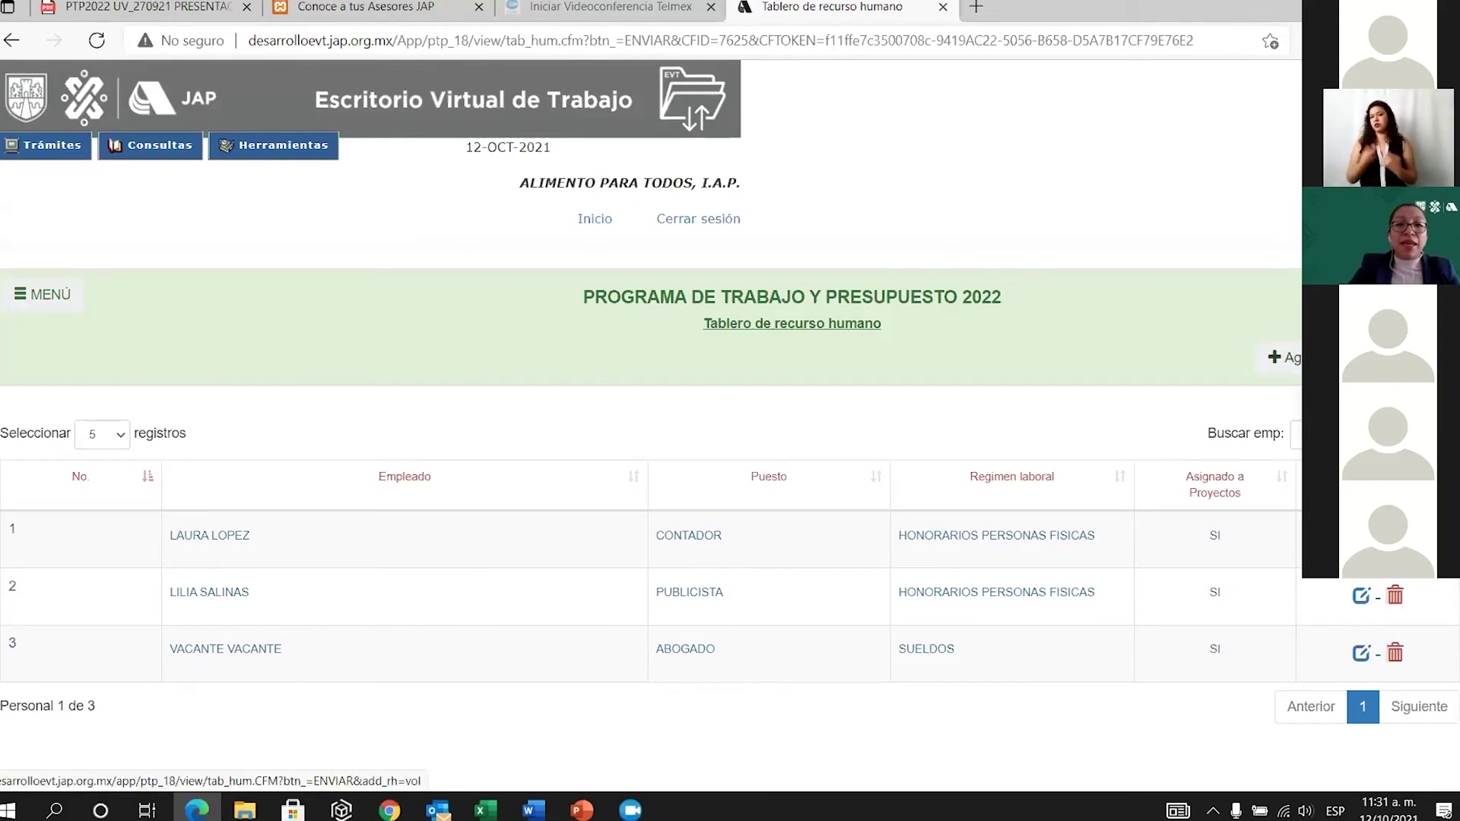
Add a new volunteer, filling the first name and paternal surname from saved data.
{"action": "left_click", "coordinate": [1285, 358]}
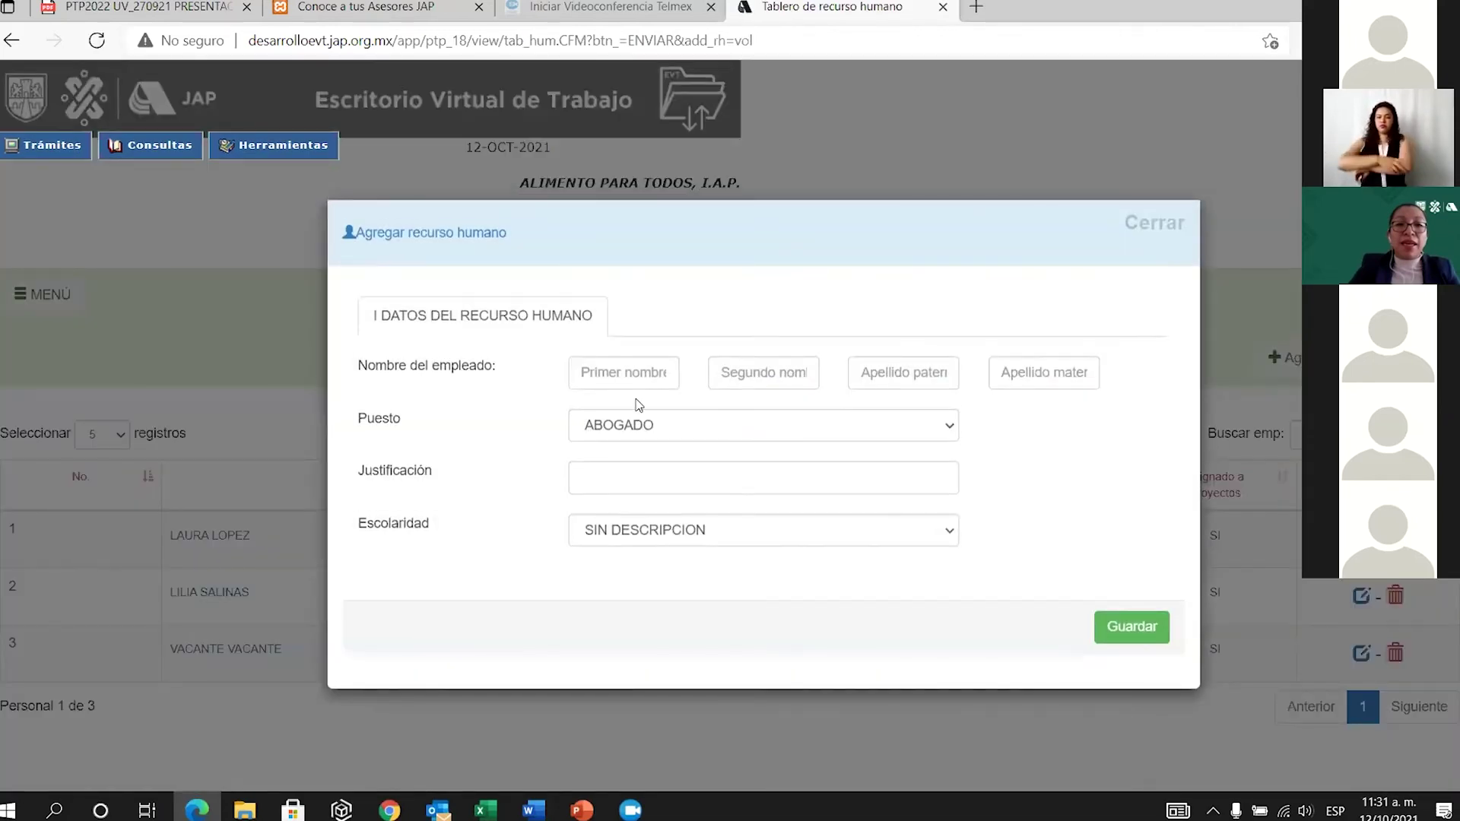
{"action": "left_click", "coordinate": [634, 375]}
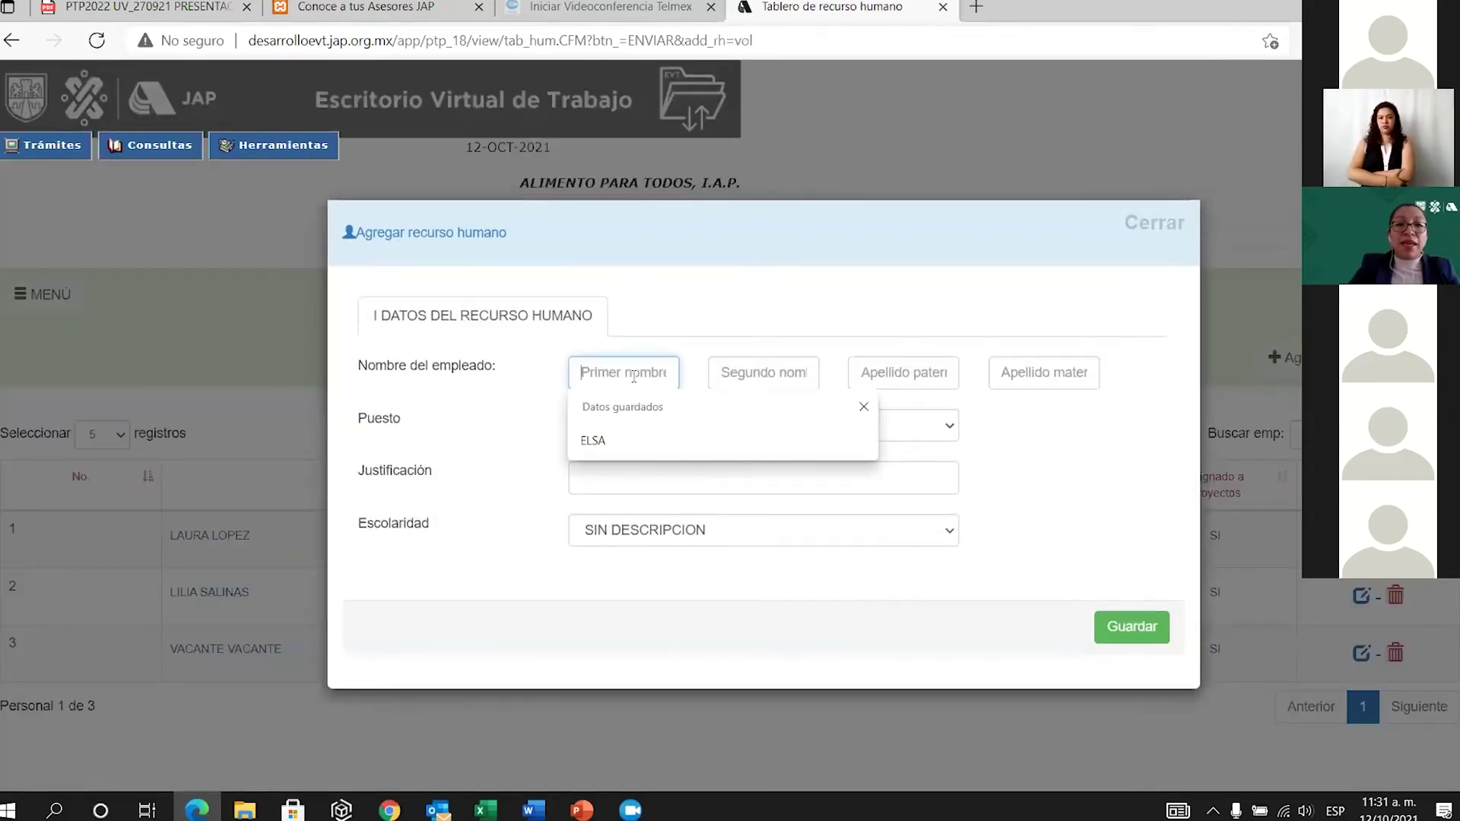
{"action": "left_click", "coordinate": [593, 440]}
{"action": "left_click", "coordinate": [887, 375]}
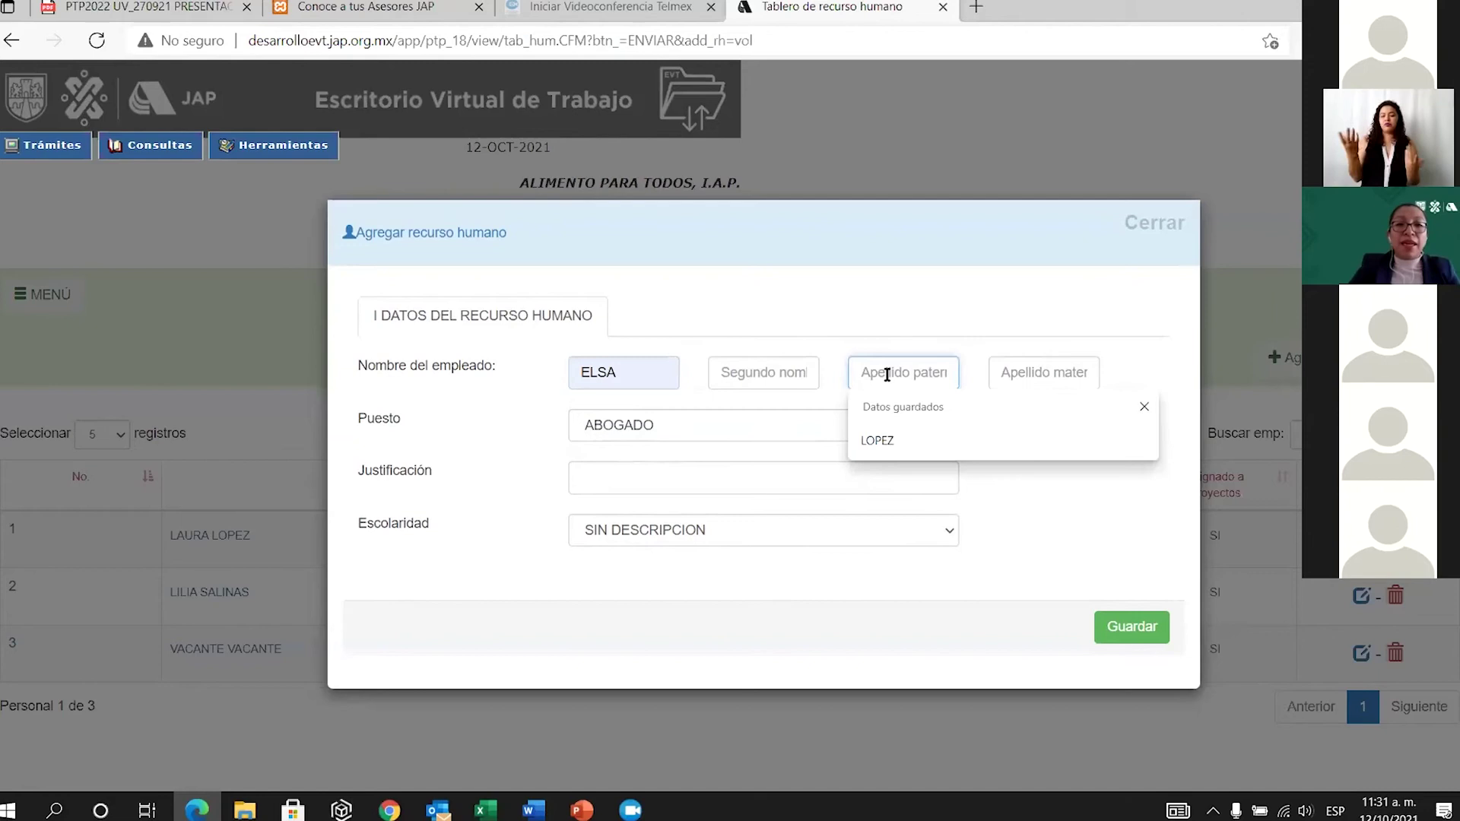
{"action": "left_click", "coordinate": [877, 438]}
Set Puesto to AUXILIAR and Justificación to ACOPIO PRODUCTO.
{"action": "left_click", "coordinate": [946, 425]}
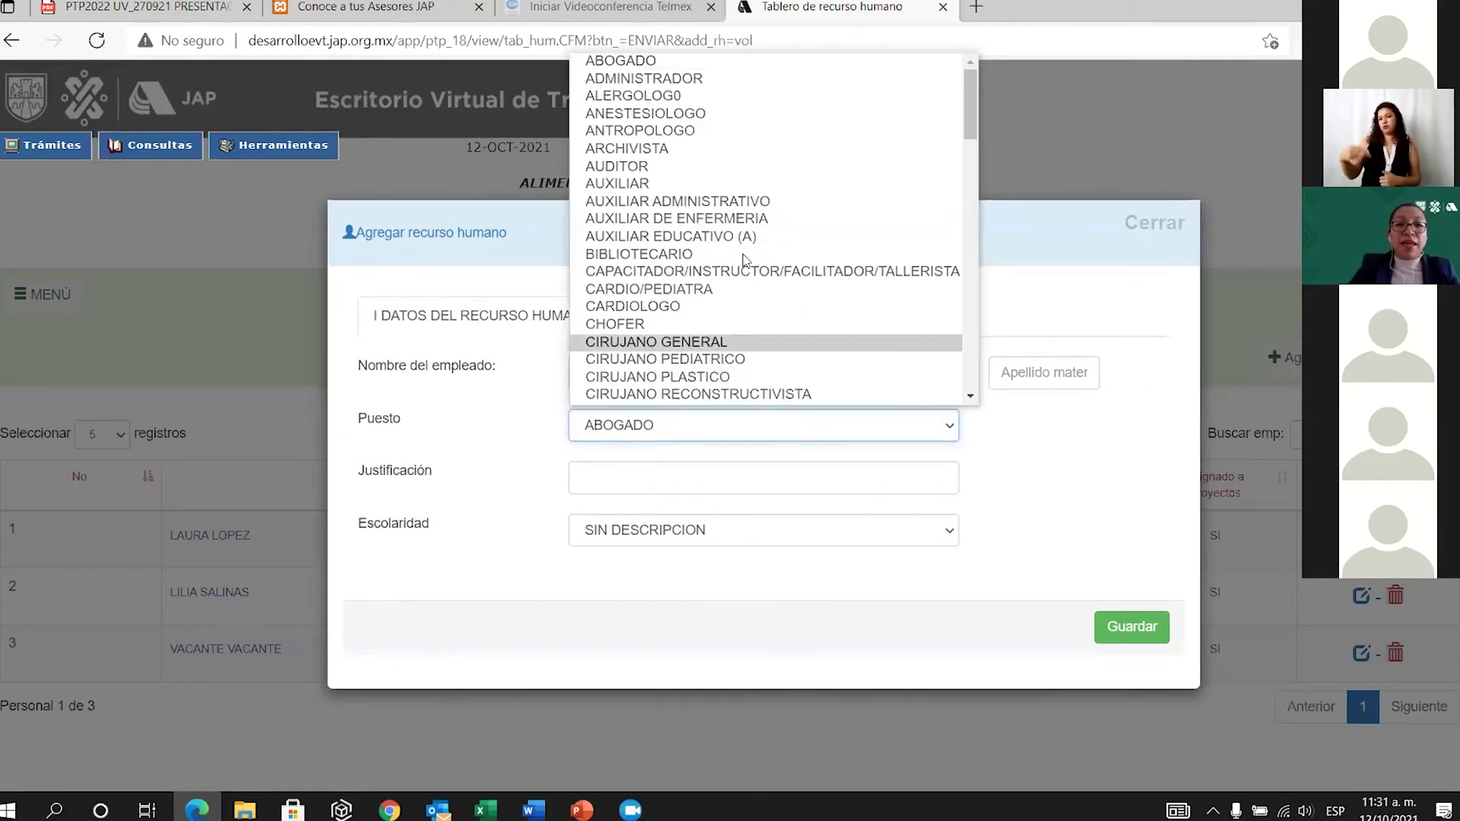
{"action": "left_click", "coordinate": [620, 184]}
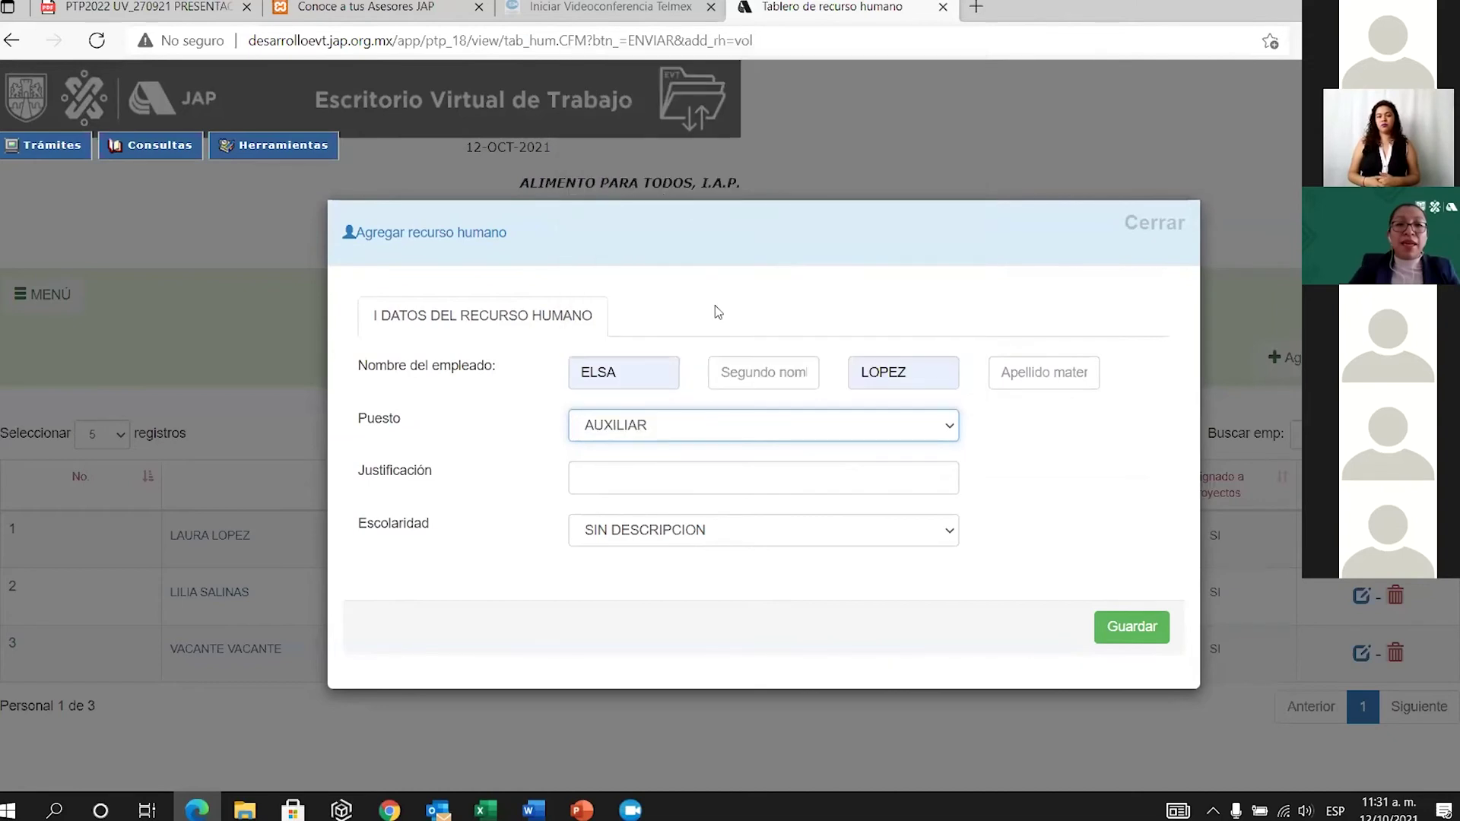
{"action": "left_click", "coordinate": [666, 477]}
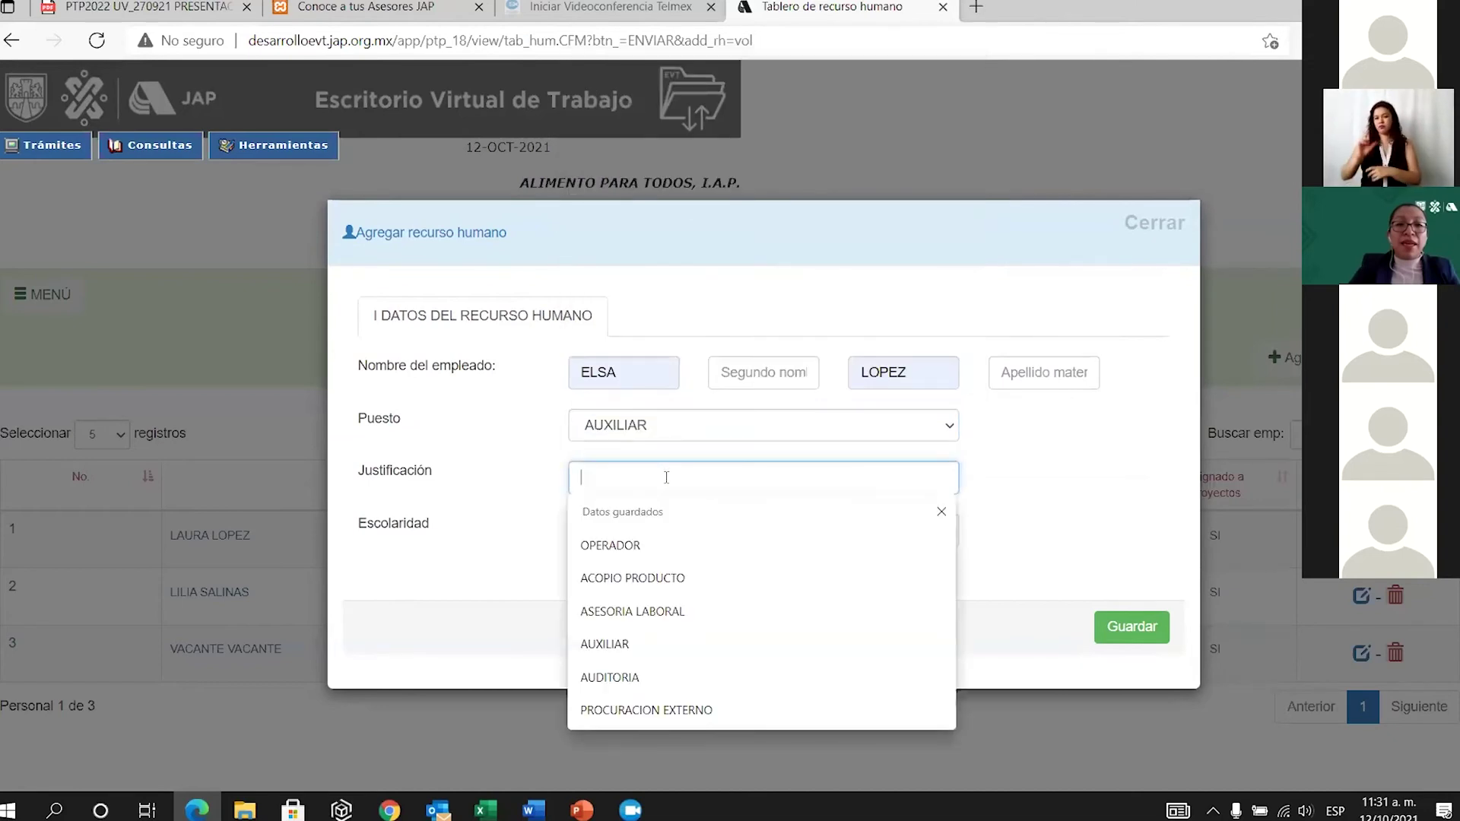
{"action": "left_click", "coordinate": [652, 576]}
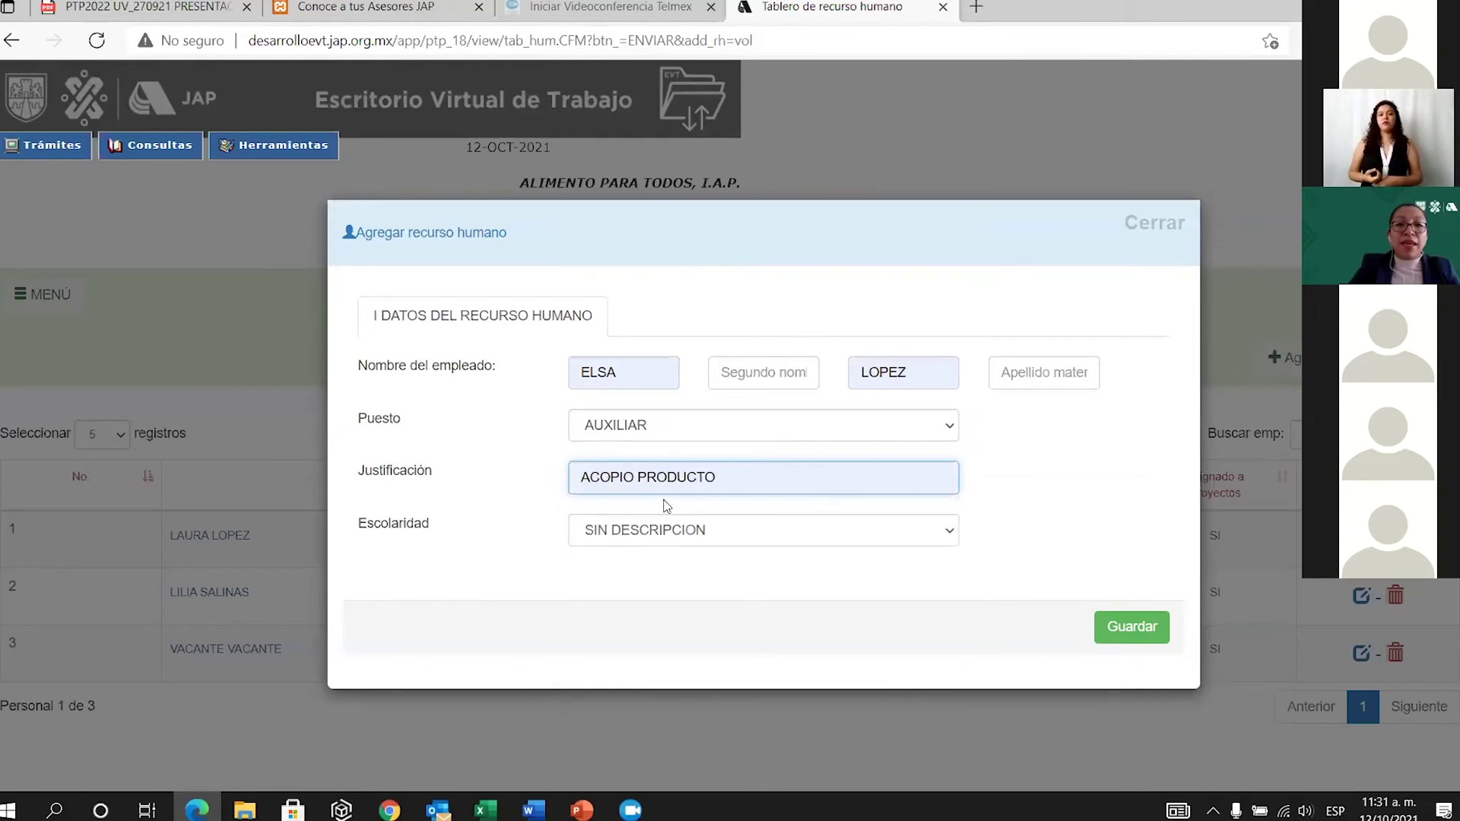
Set Escolaridad to TECNICO and save the new staff member to the table.
{"action": "left_click", "coordinate": [945, 530]}
{"action": "left_click", "coordinate": [671, 612]}
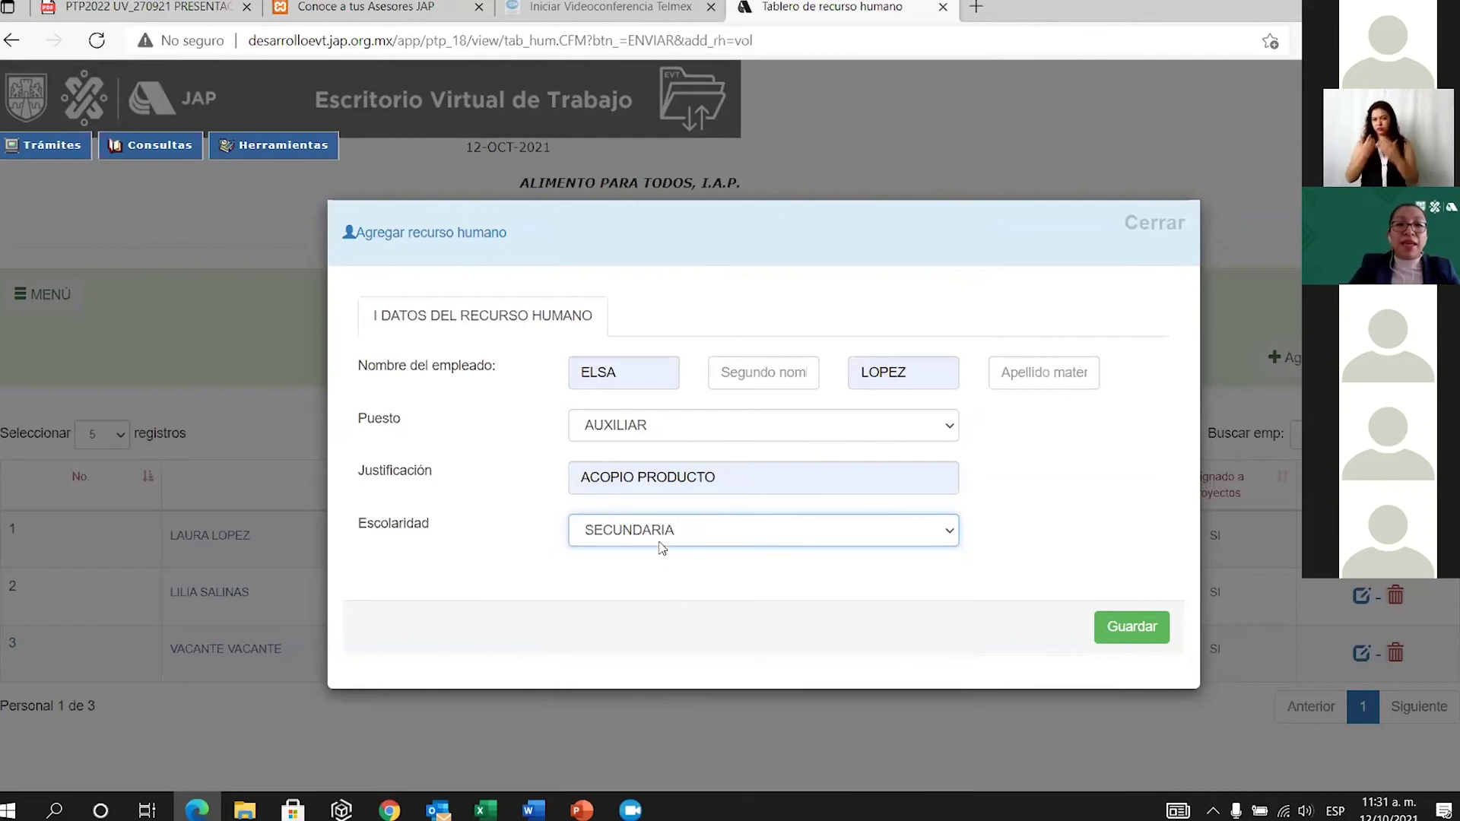
{"action": "left_click", "coordinate": [942, 532]}
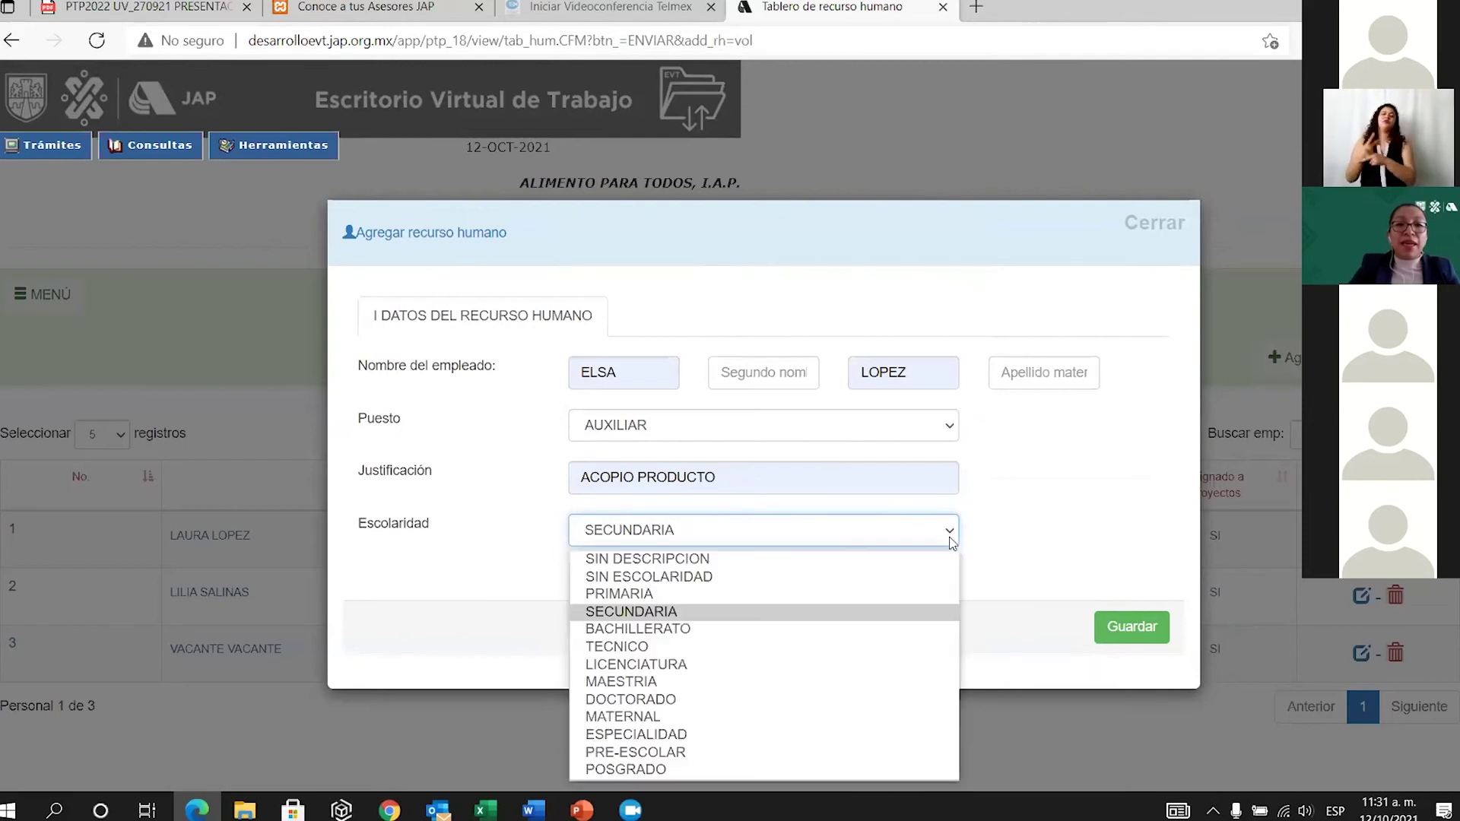
{"action": "left_click", "coordinate": [640, 652]}
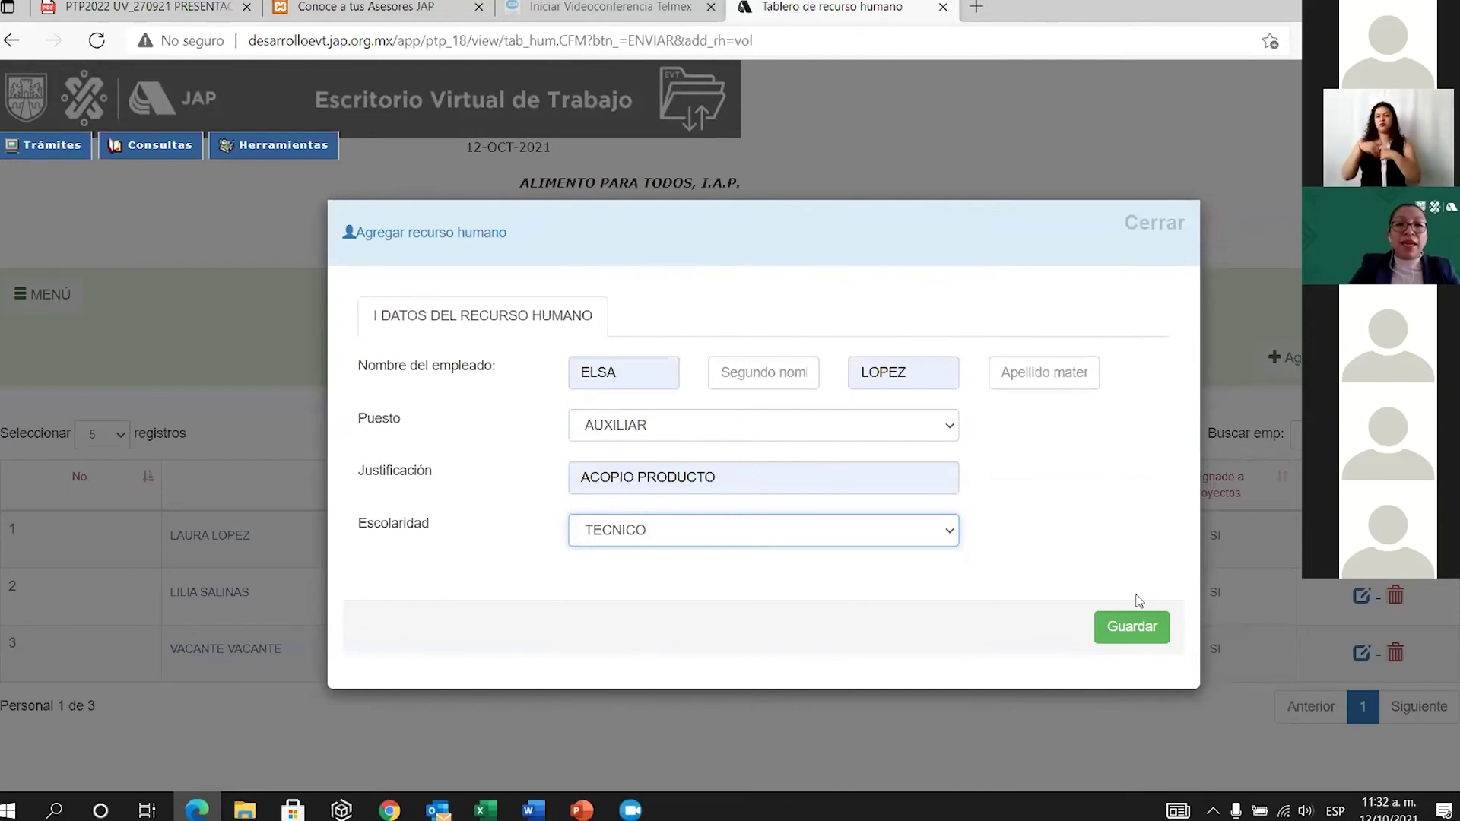
{"action": "left_click", "coordinate": [1125, 627]}
{"action": "scroll", "coordinate": [1238, 596], "scroll_direction": "down", "scroll_amount": 1}
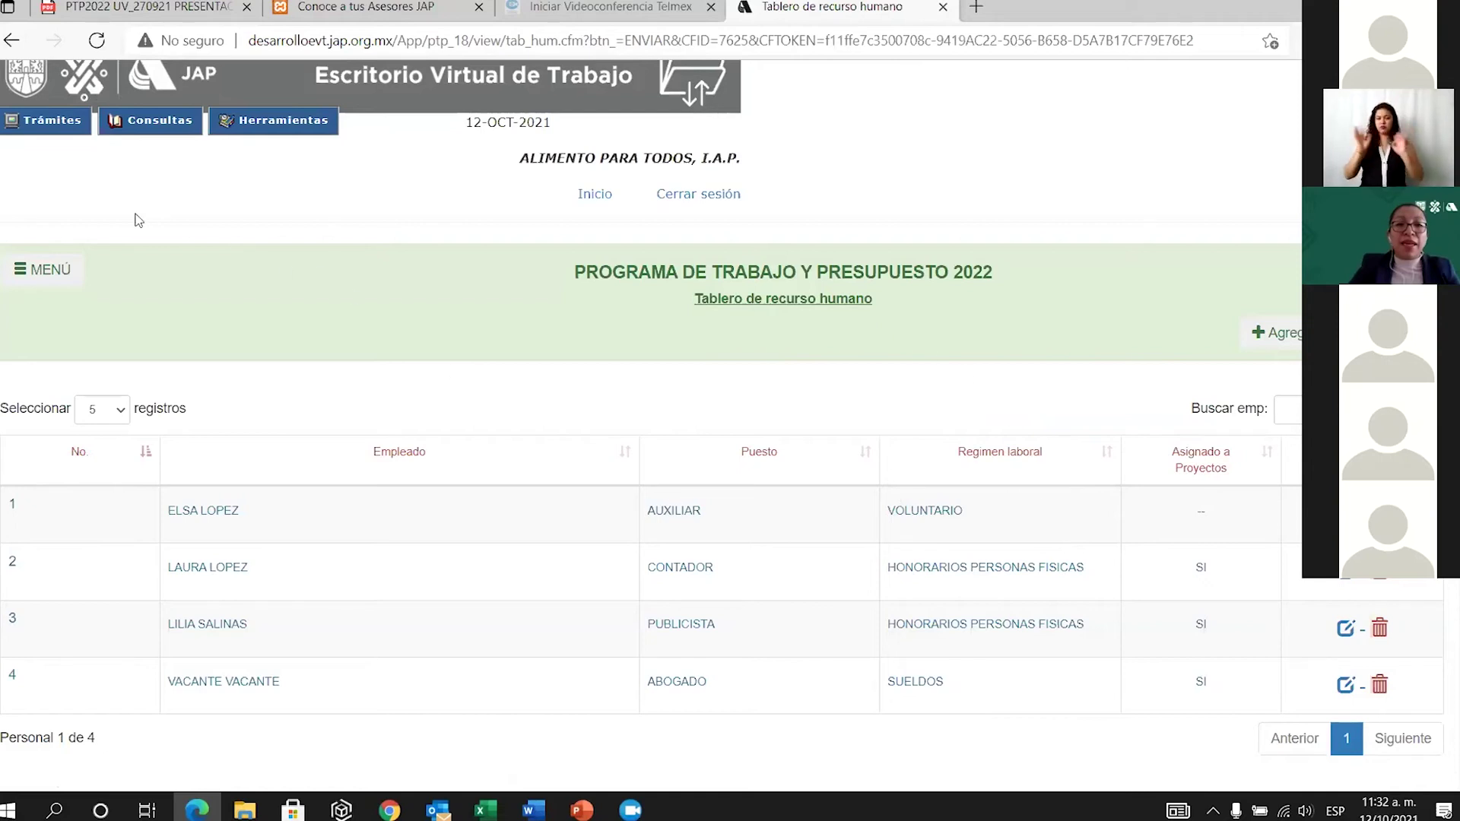
Go to Consultas > Programa de Trabajo y Presupuesto > PTP 2019 y posteriores.
{"action": "scroll", "coordinate": [137, 216], "scroll_direction": "up", "scroll_amount": 1}
{"action": "mouse_move", "coordinate": [161, 153]}
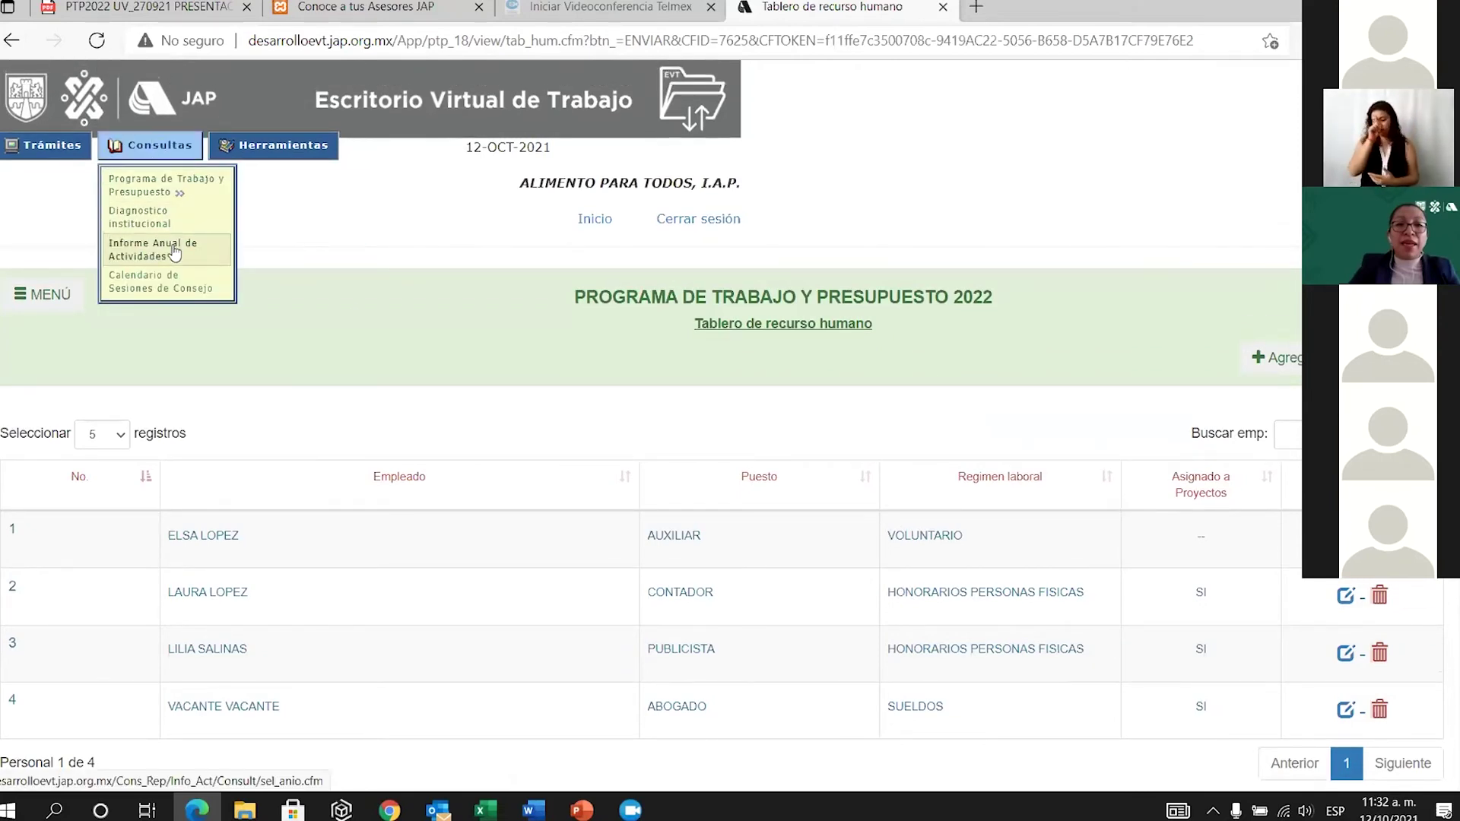
{"action": "mouse_move", "coordinate": [194, 215]}
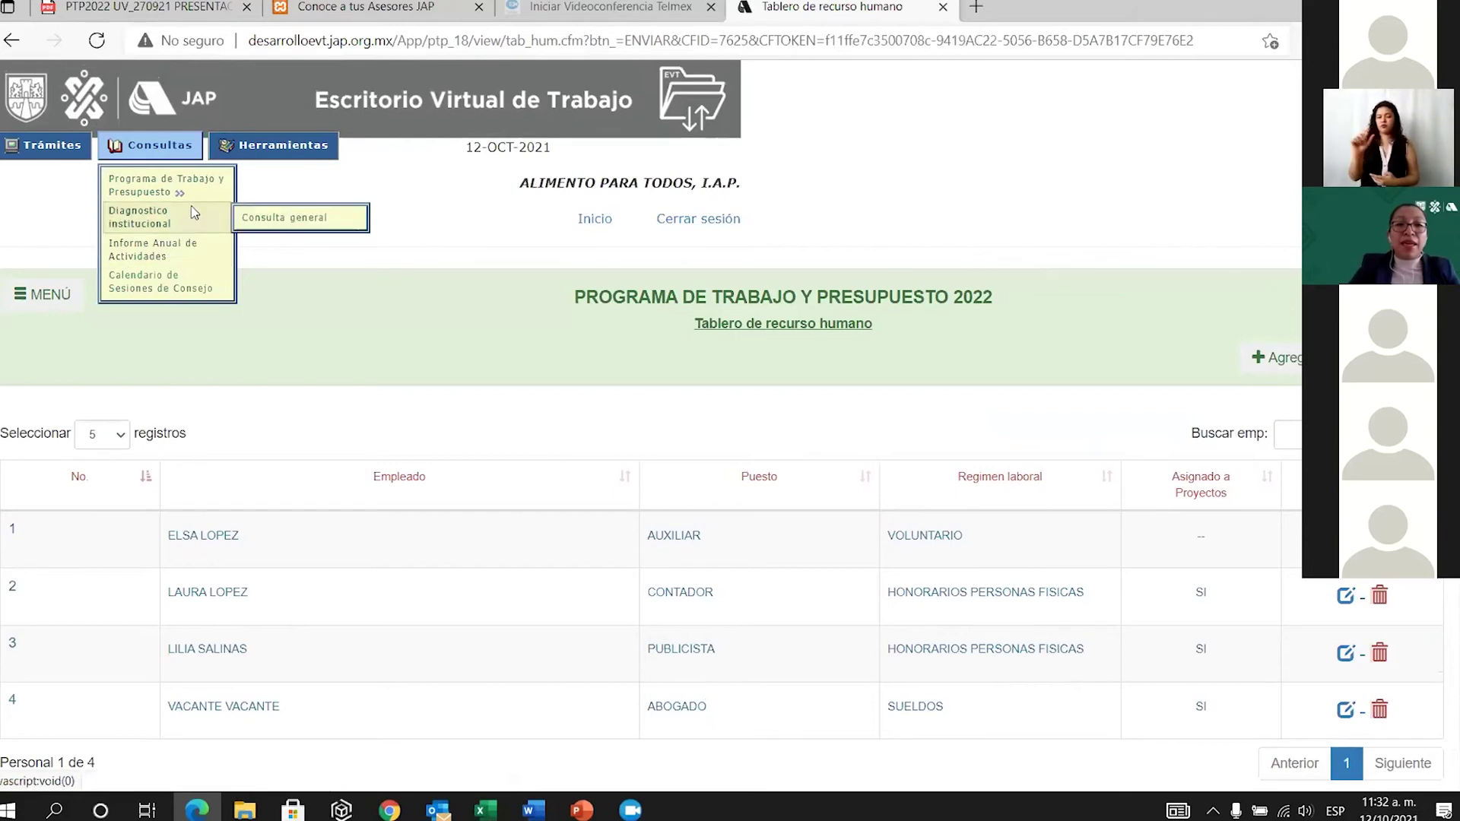
{"action": "mouse_move", "coordinate": [190, 186]}
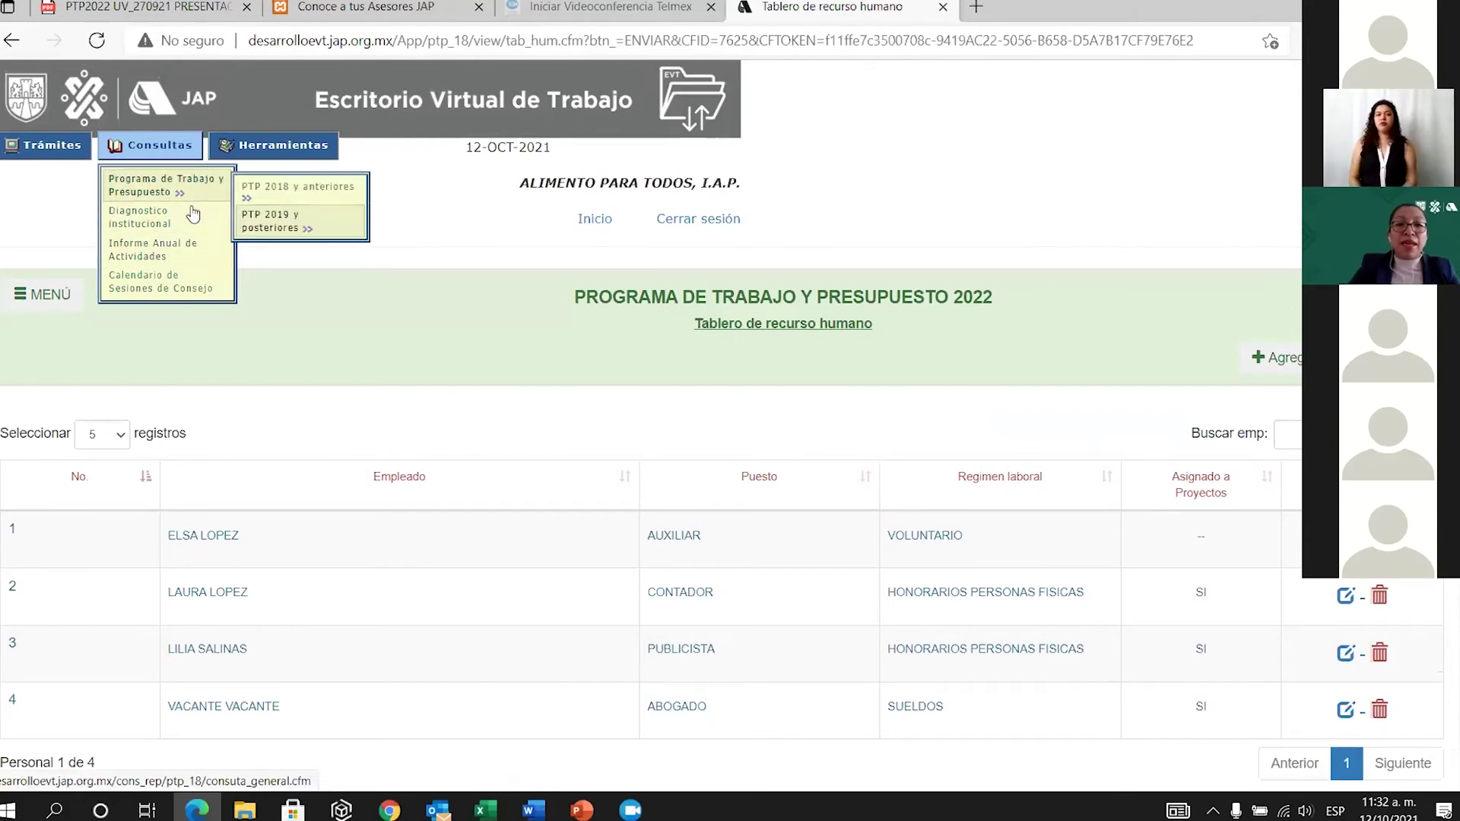
{"action": "left_click", "coordinate": [287, 230]}
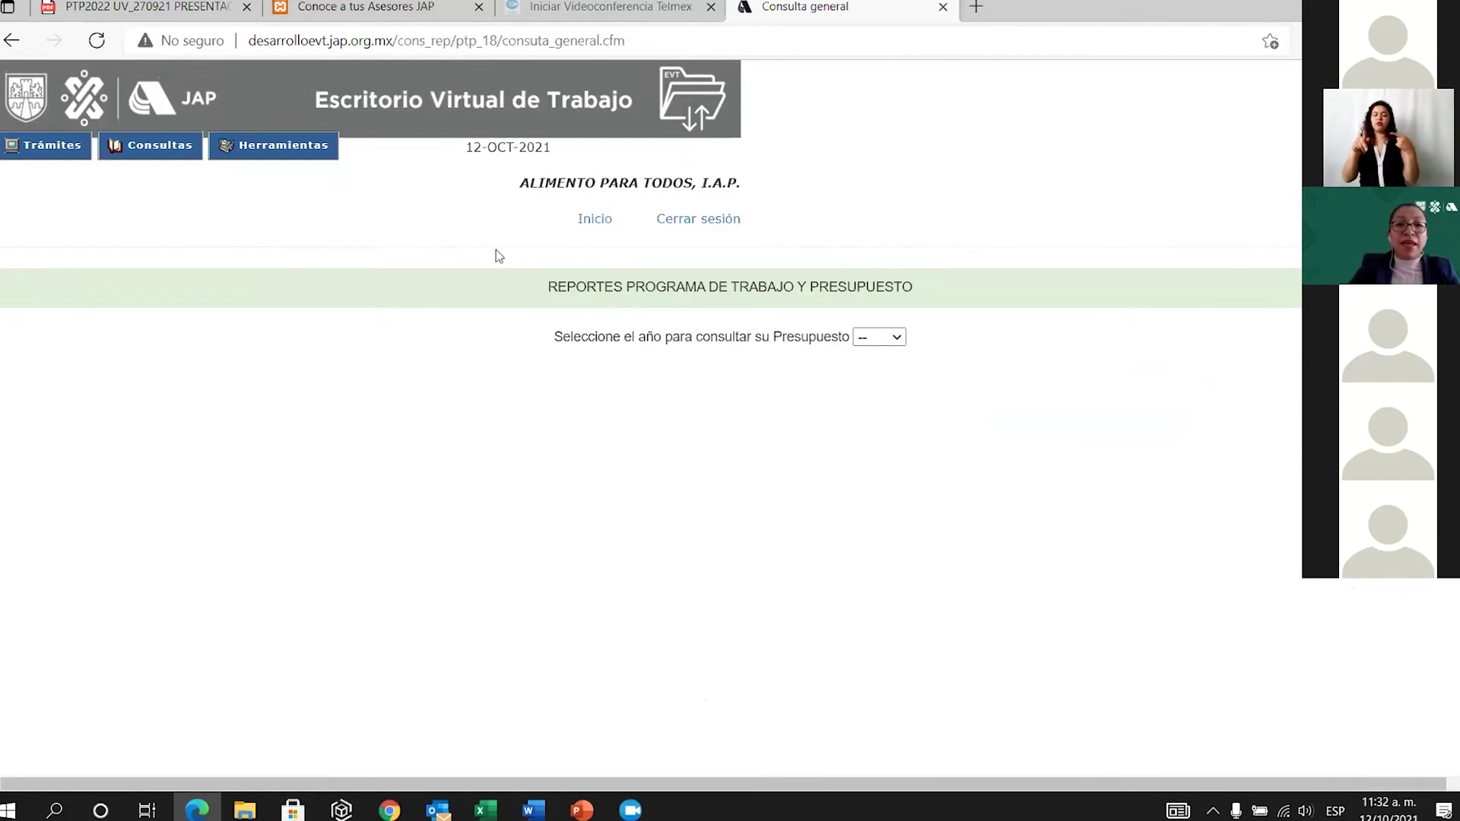
Select 2022 as the budget year to show its reports.
{"action": "left_click", "coordinate": [898, 340]}
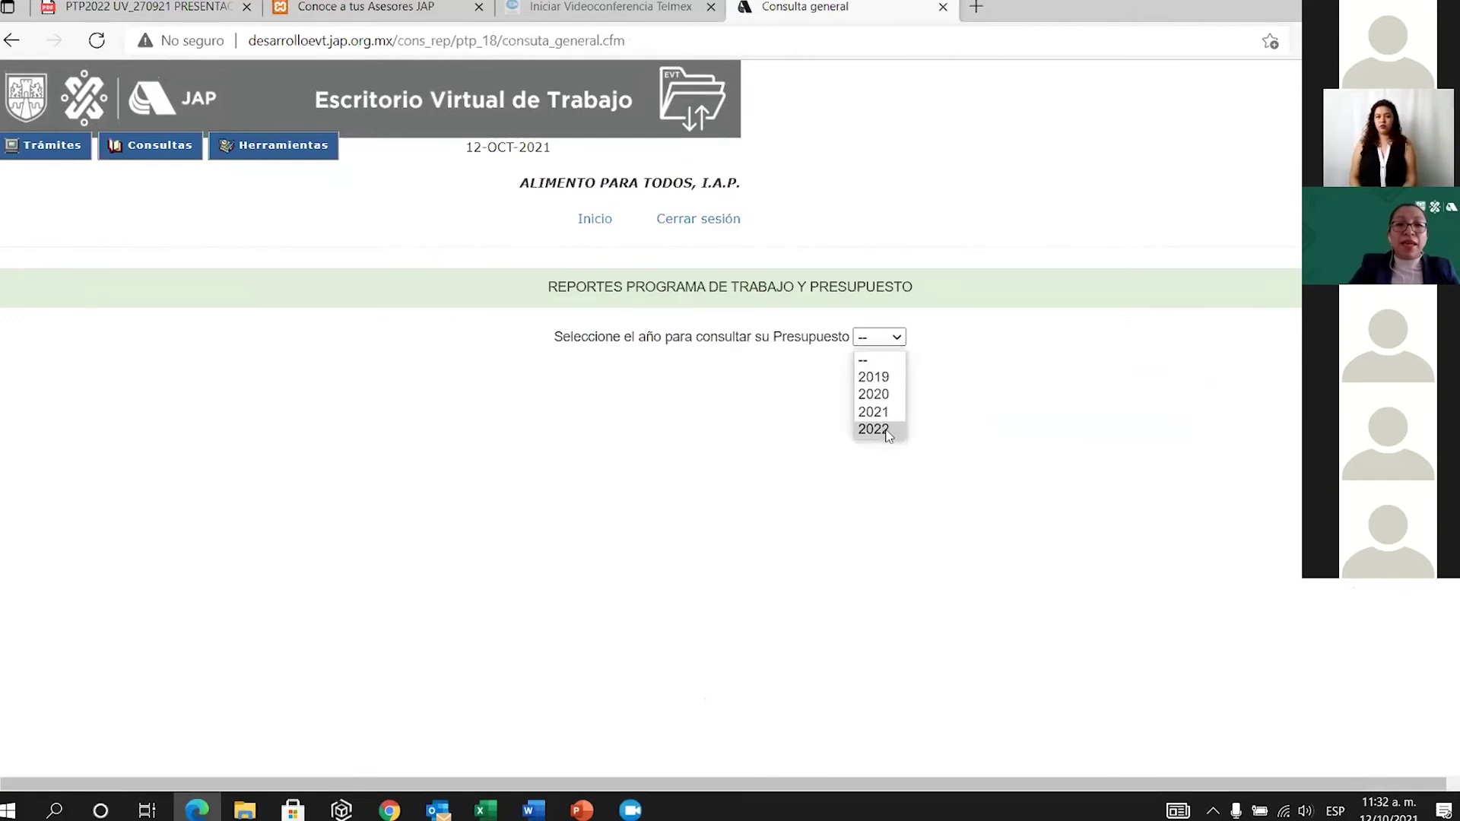
{"action": "left_click", "coordinate": [886, 430]}
{"action": "scroll", "coordinate": [829, 550], "scroll_direction": "down", "scroll_amount": 4}
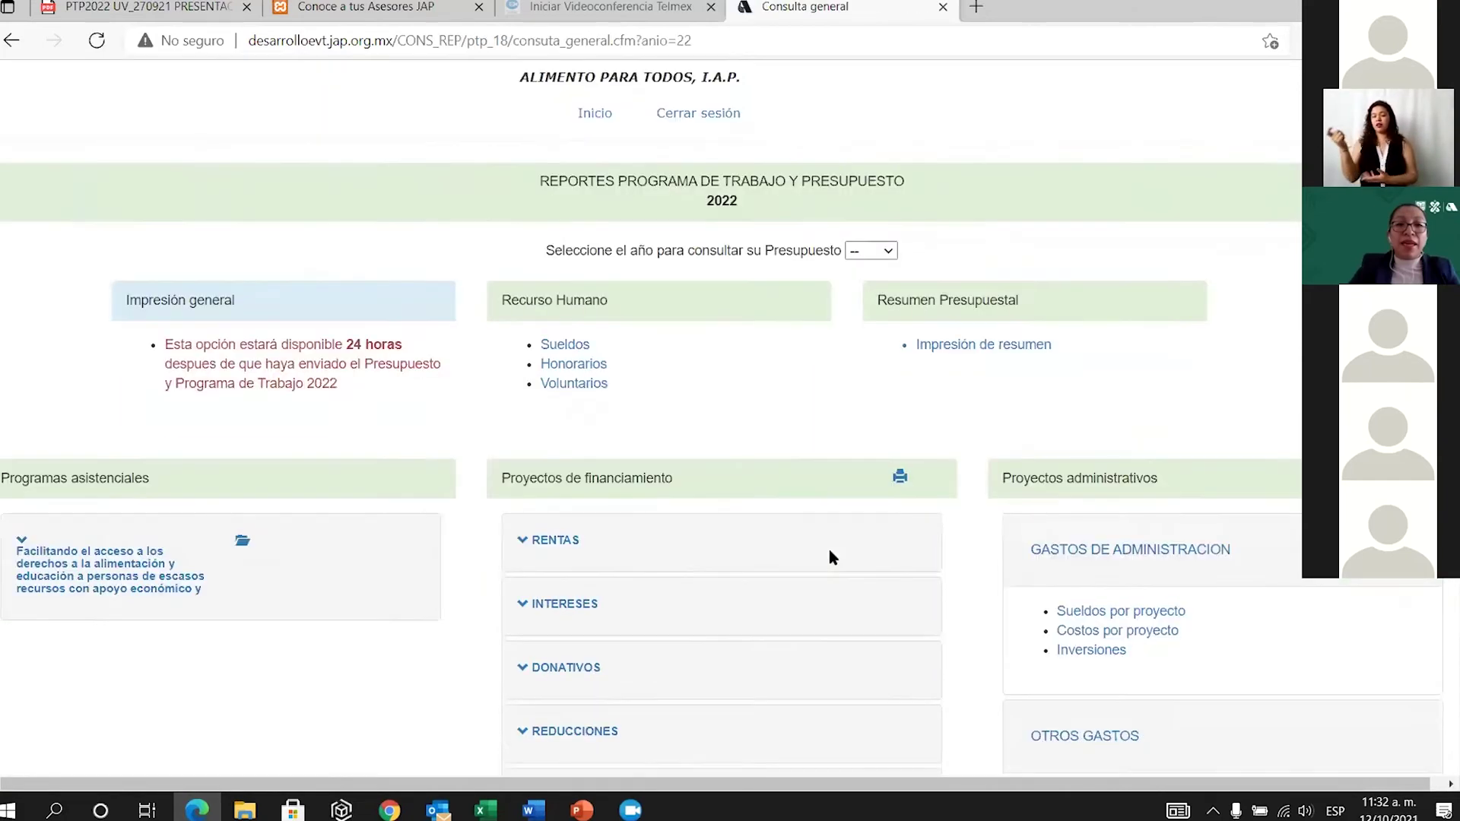
{"action": "scroll", "coordinate": [622, 518], "scroll_direction": "up", "scroll_amount": 2}
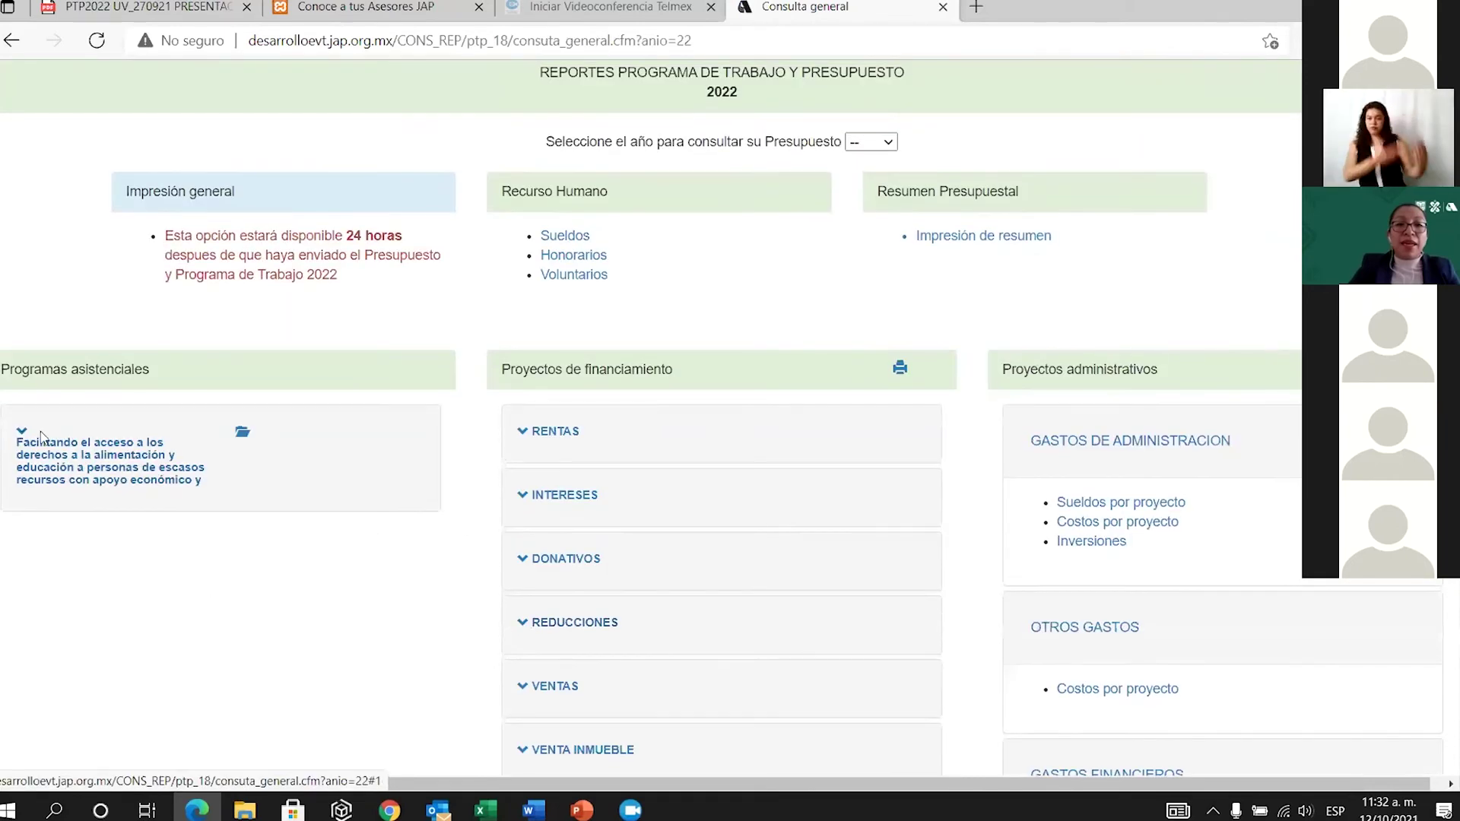
Expand the first Programas asistenciales project to list its sub-project report links.
{"action": "left_click", "coordinate": [47, 471]}
{"action": "scroll", "coordinate": [22, 352], "scroll_direction": "down", "scroll_amount": 3}
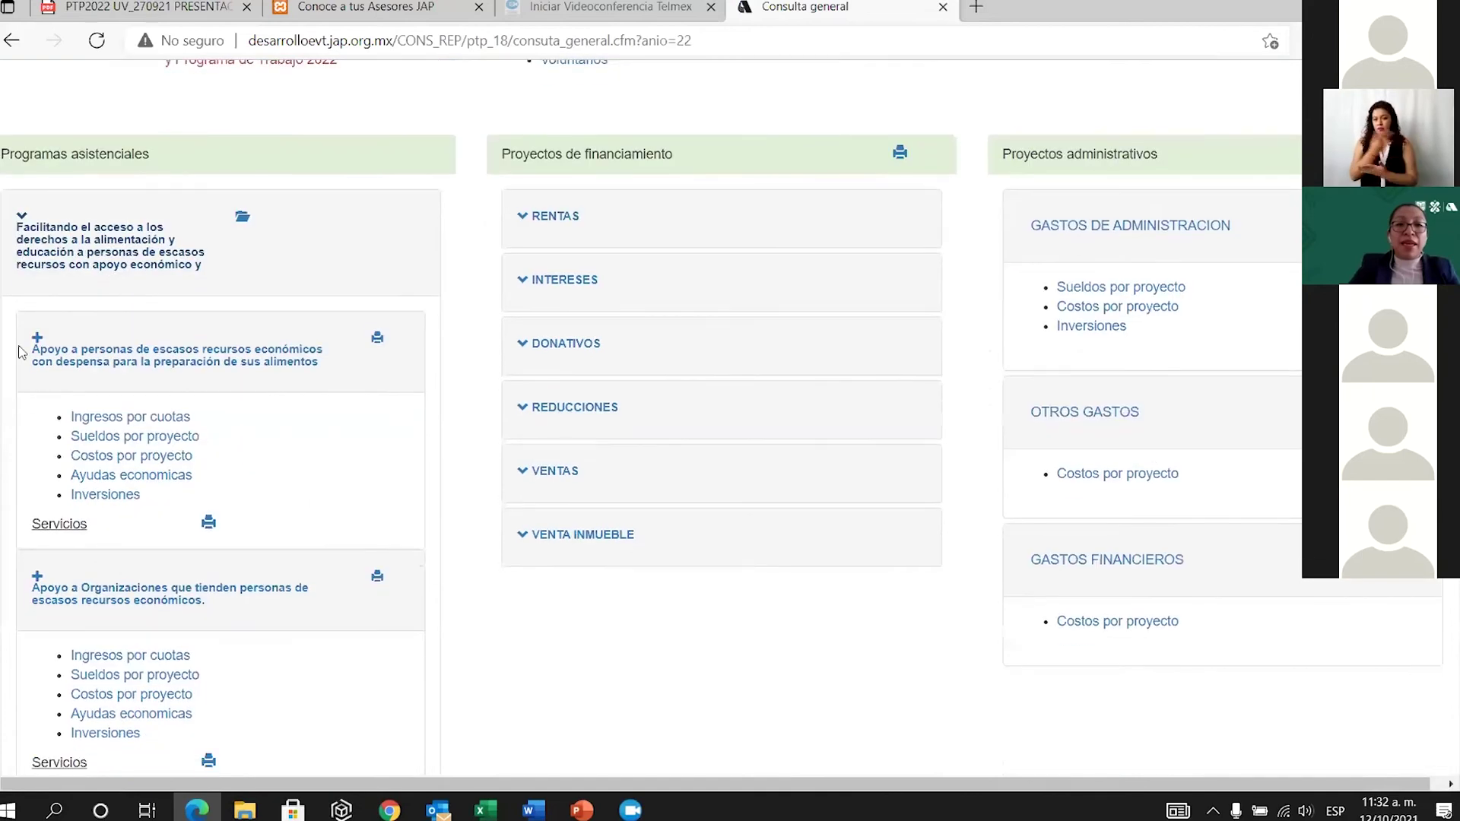
{"action": "scroll", "coordinate": [152, 456], "scroll_direction": "down", "scroll_amount": 2}
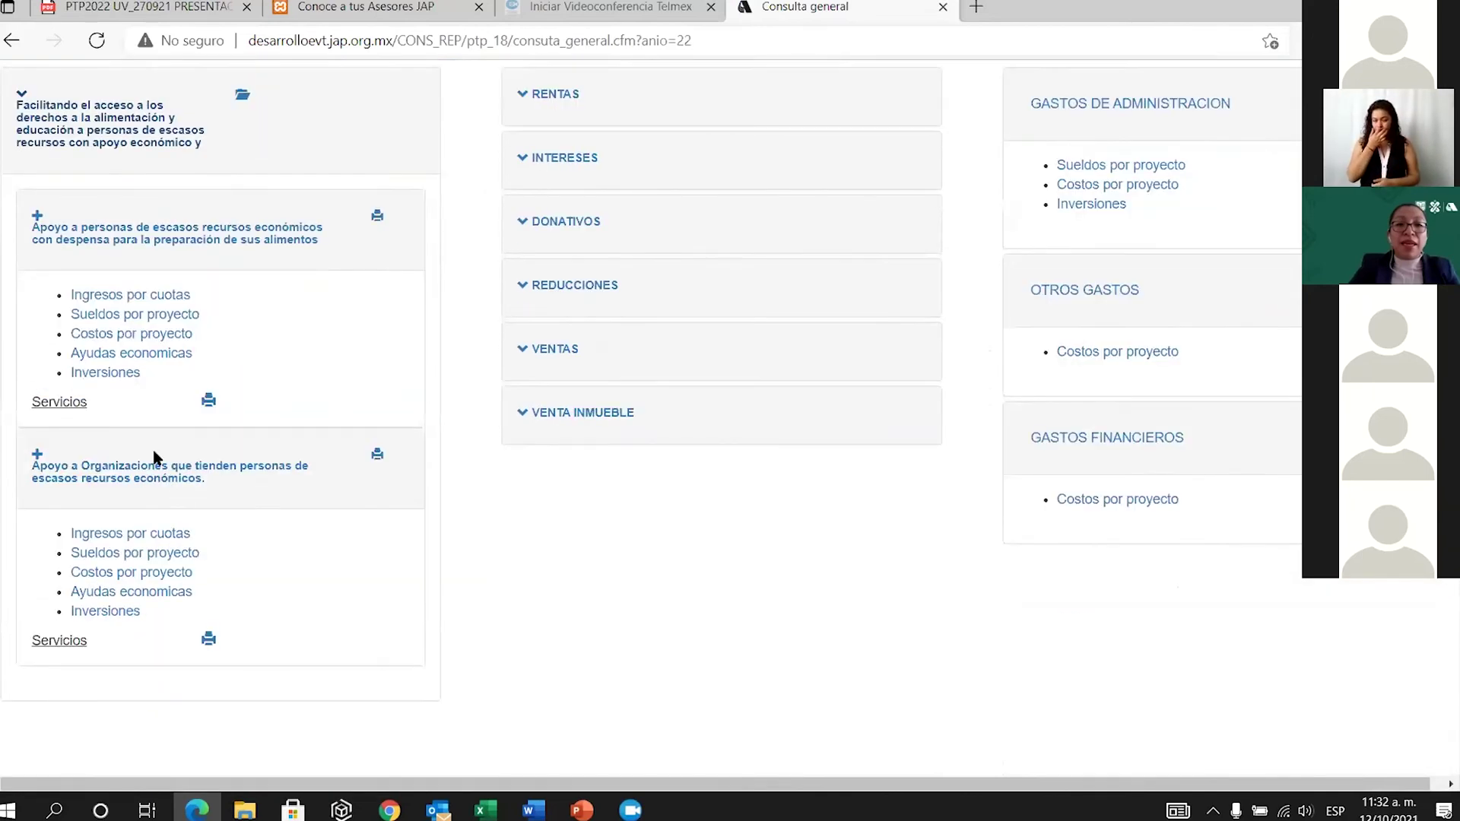